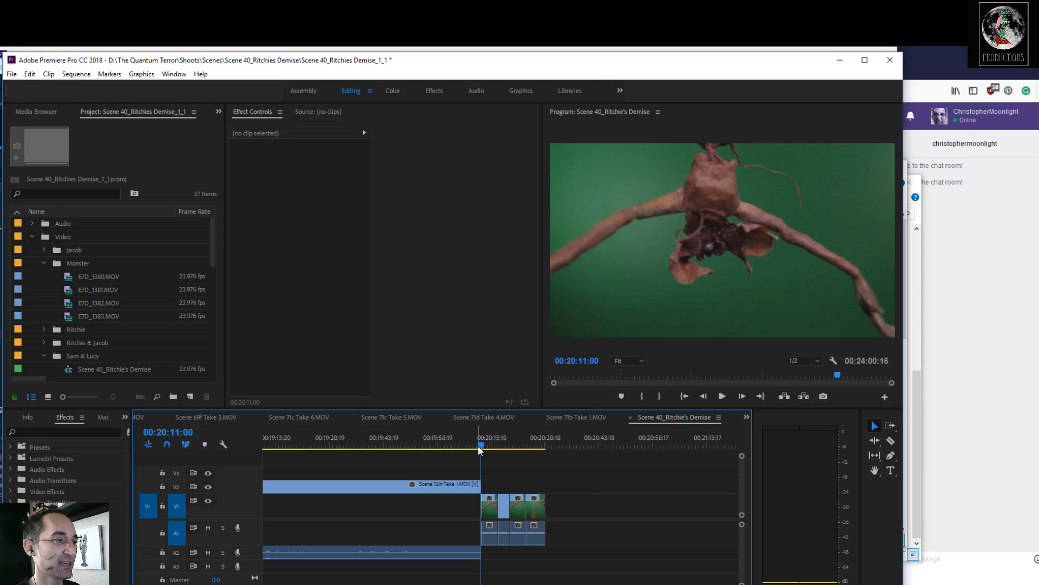
# Step: Play back the end of the sequence across the last take and the monster clips, replaying the final monster clip
pyautogui.moveTo(479, 446); pyautogui.dragTo(435, 445)
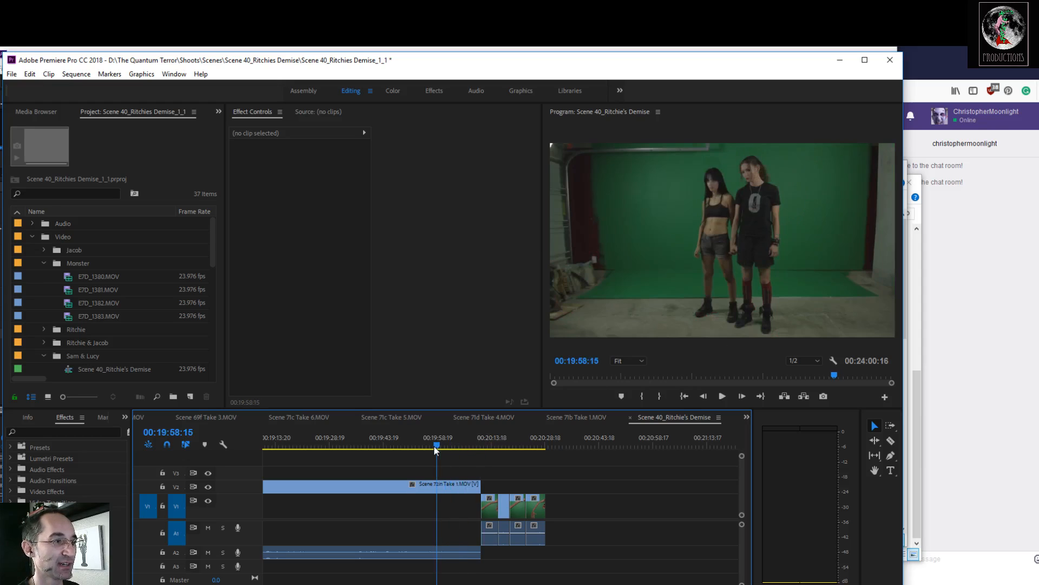
pyautogui.press('space')
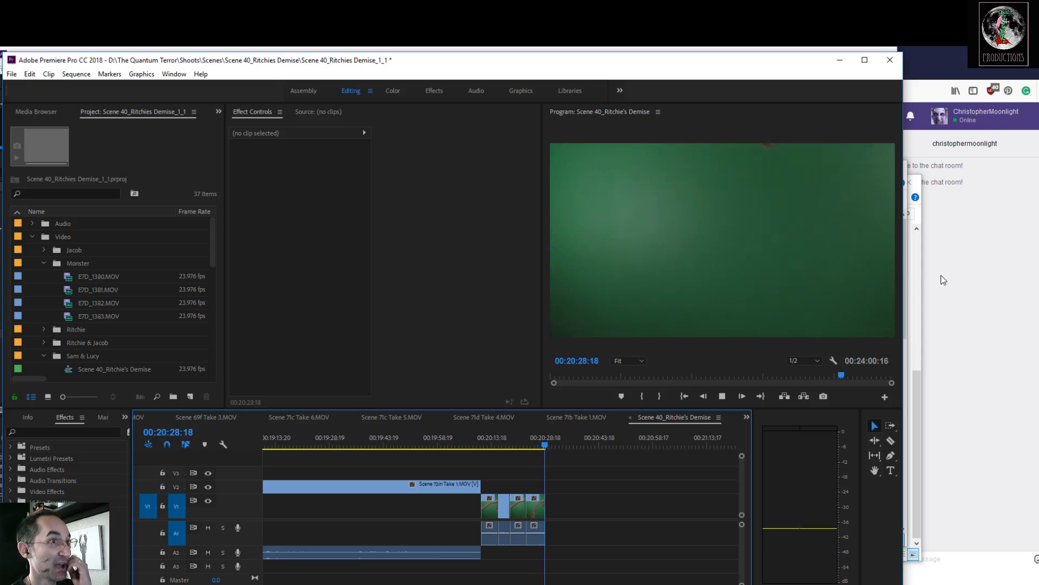
pyautogui.press('space')
pyautogui.click(549, 444)
pyautogui.moveTo(549, 444); pyautogui.dragTo(529, 456)
pyautogui.press('space')
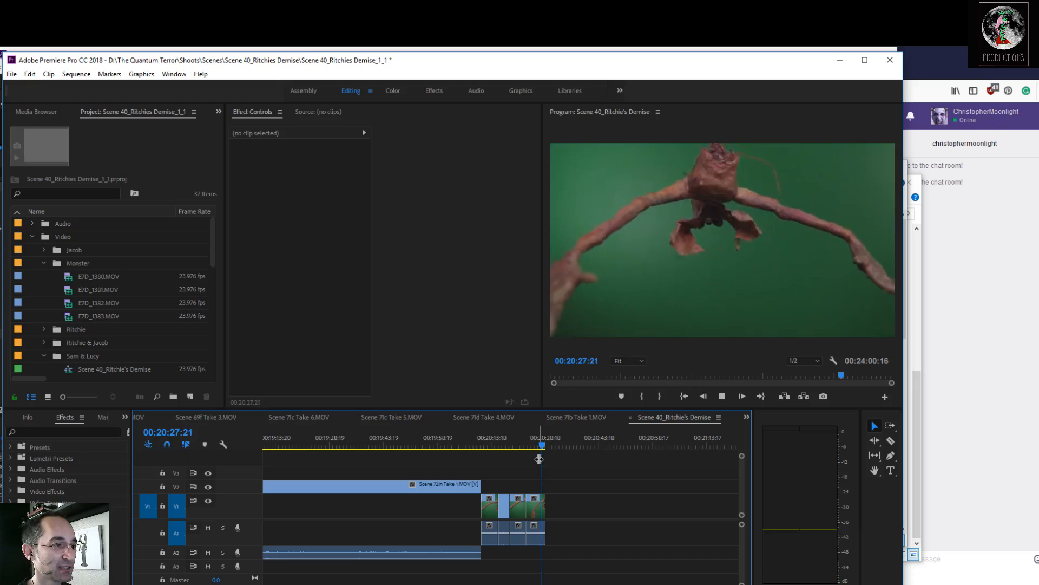
pyautogui.press('space')
pyautogui.moveTo(545, 446); pyautogui.dragTo(537, 446)
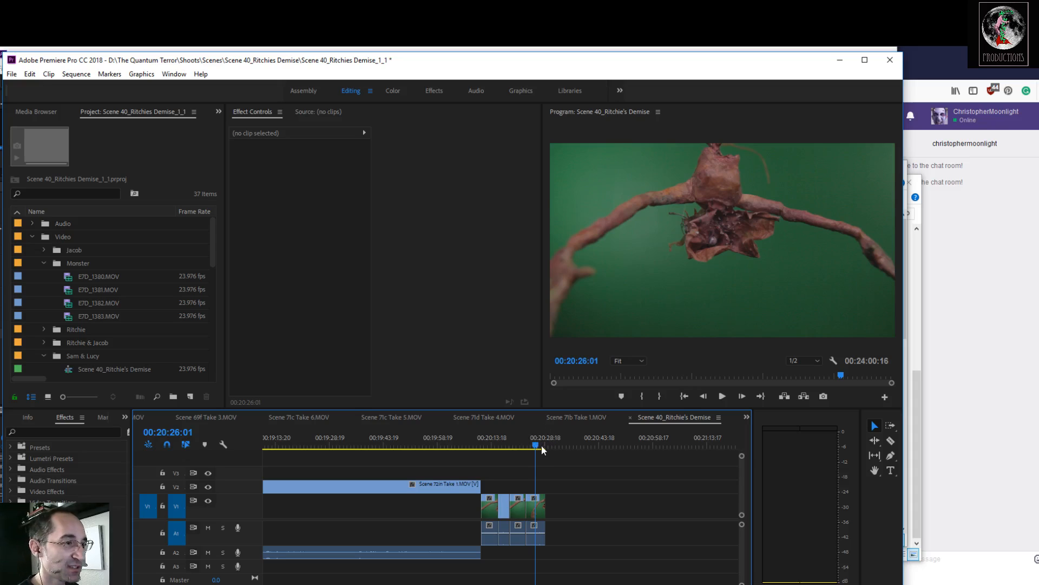
pyautogui.moveTo(536, 448); pyautogui.dragTo(482, 463)
pyautogui.press('space')
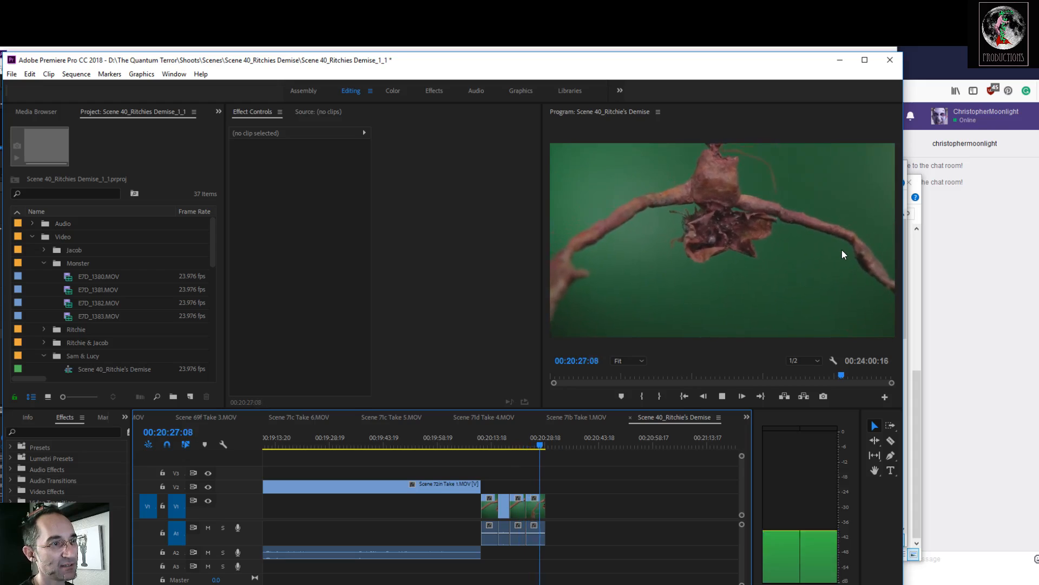
pyautogui.press('space')
pyautogui.moveTo(550, 445); pyautogui.dragTo(529, 447)
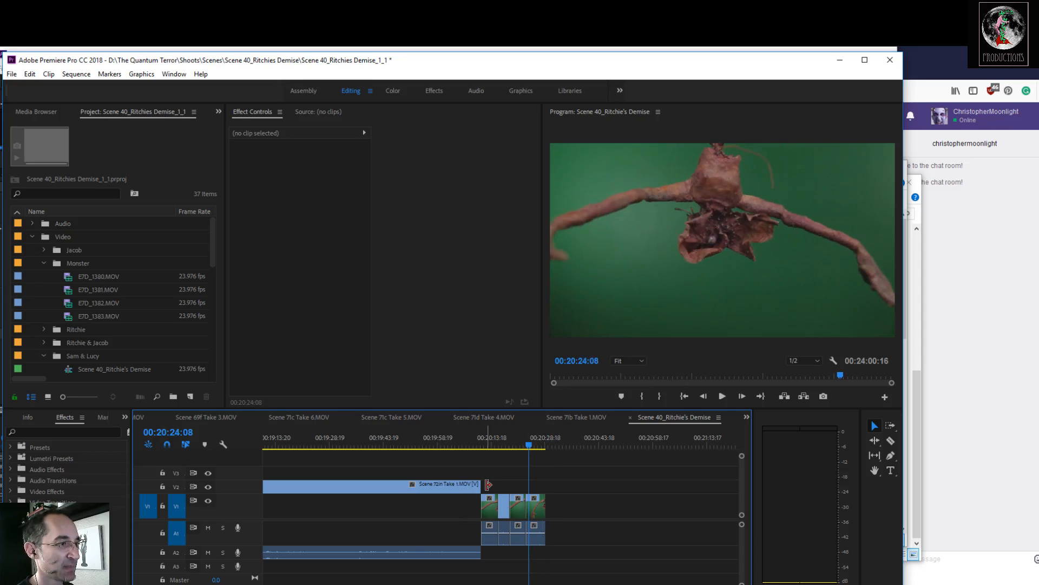
# Step: Delete the first three monster clips on V1 and move the remaining E7D_1383.MOV clip up to the end of the take
pyautogui.moveTo(491, 489); pyautogui.dragTo(523, 550)
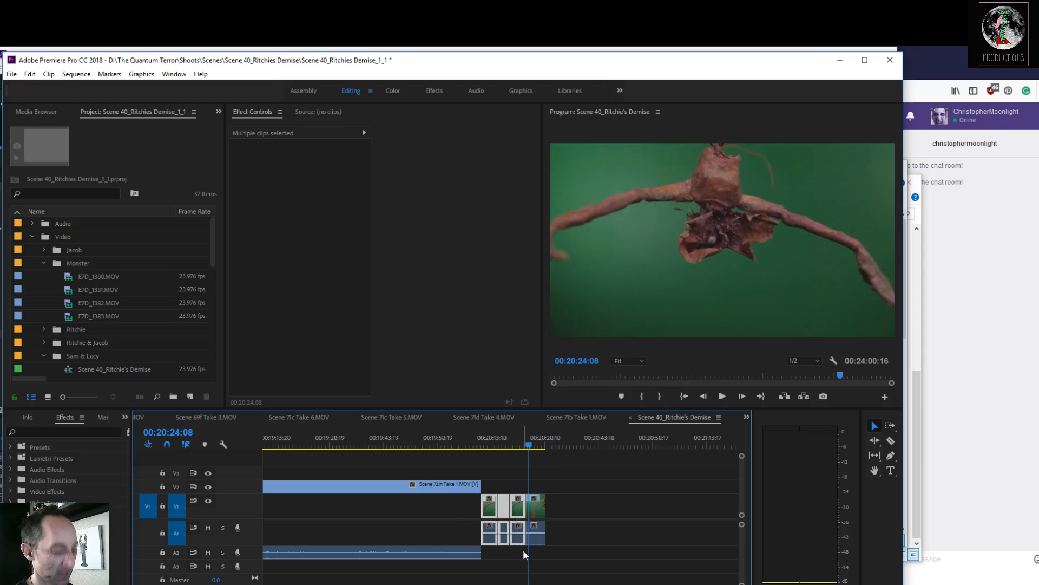
pyautogui.press('Delete')
pyautogui.moveTo(538, 514); pyautogui.dragTo(492, 515)
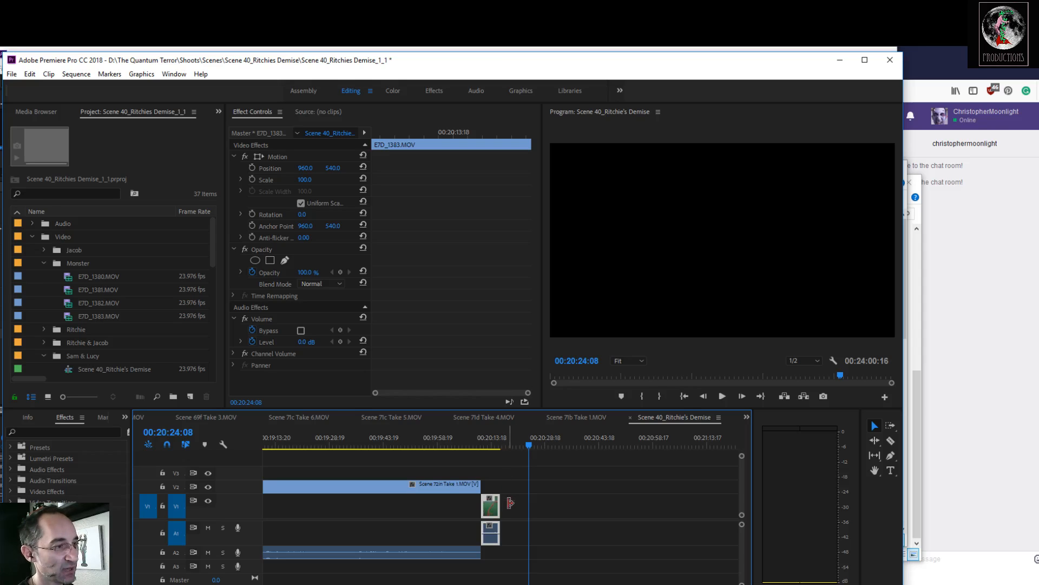
# Step: Move the E7D_1383.MOV clip onto track V3 above the end of the V2 take and check its motion
pyautogui.moveTo(529, 447); pyautogui.dragTo(469, 455)
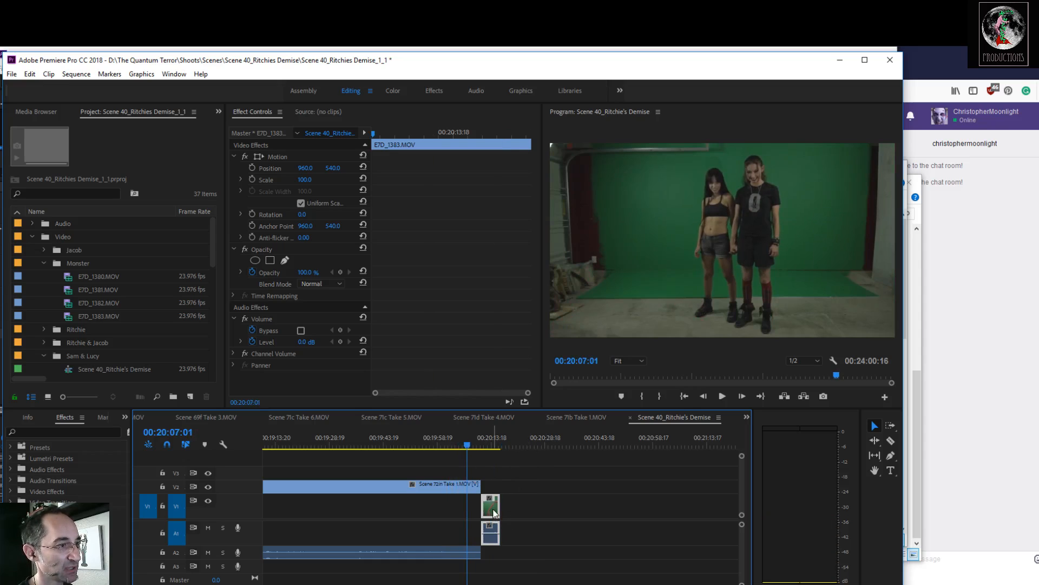
pyautogui.moveTo(494, 512); pyautogui.dragTo(474, 452)
pyautogui.click(467, 446)
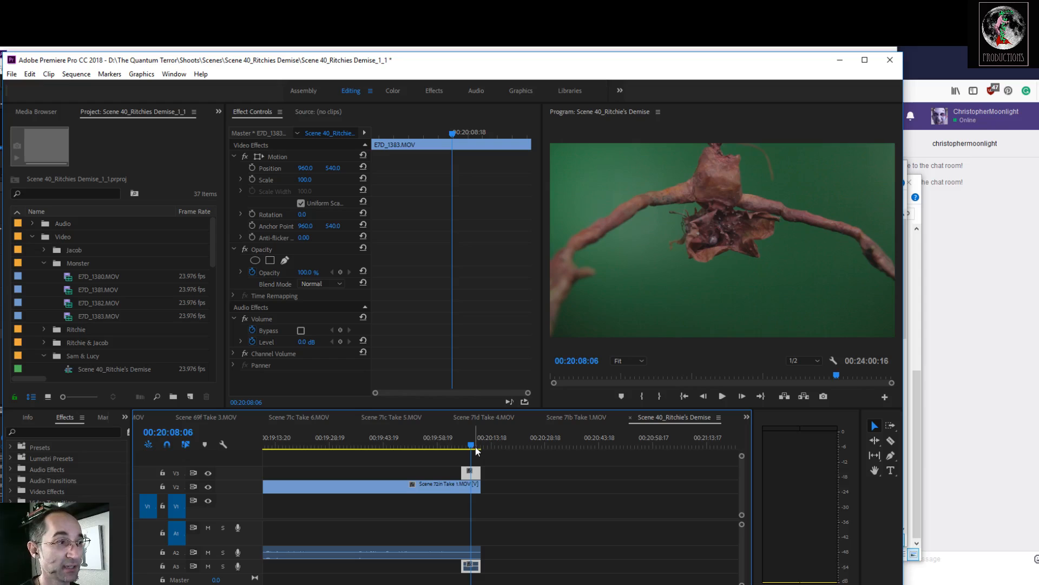
pyautogui.moveTo(473, 449); pyautogui.dragTo(474, 449)
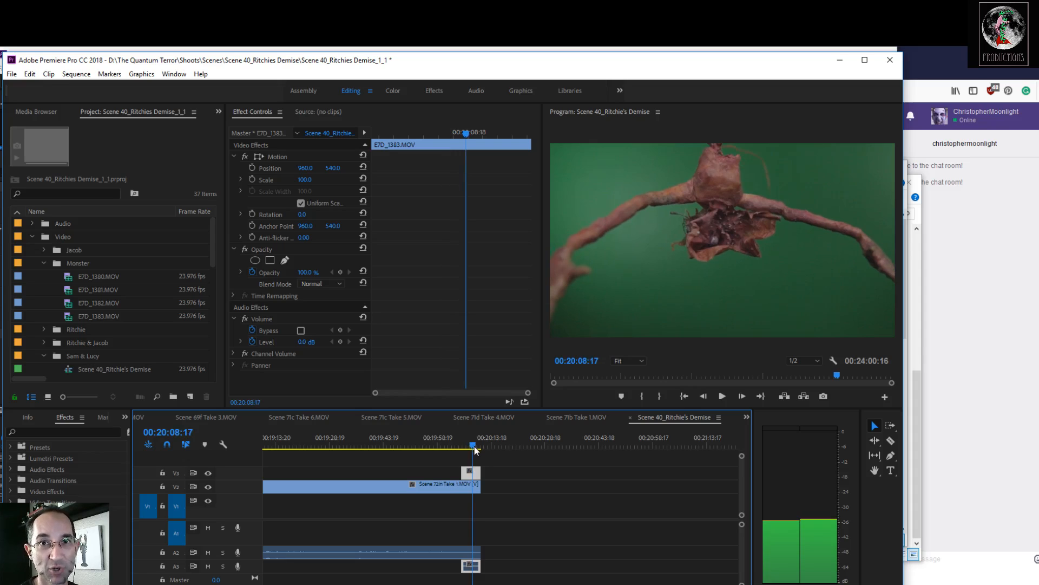
pyautogui.moveTo(474, 449); pyautogui.dragTo(473, 449)
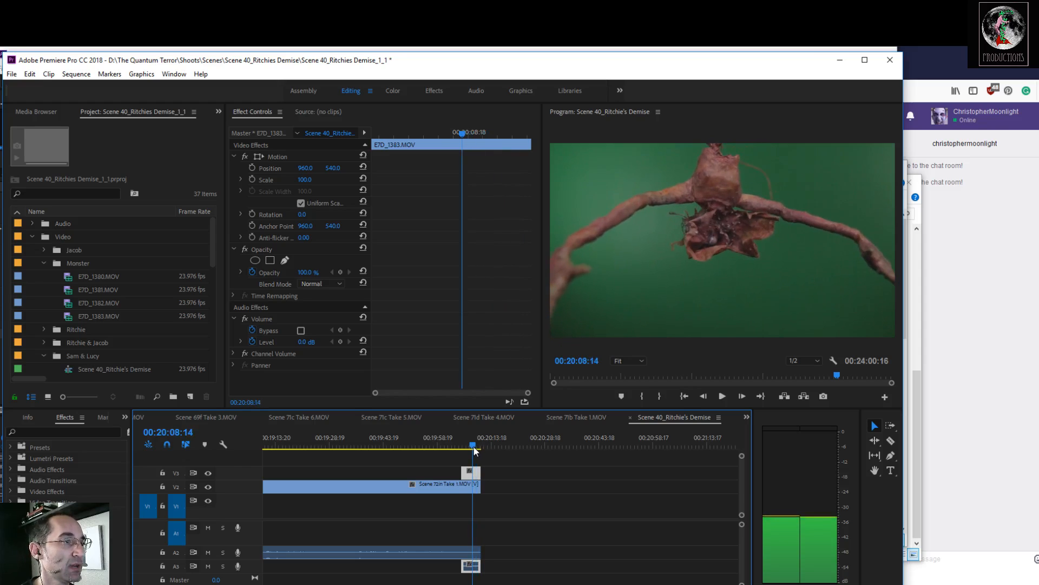
# Step: Reverse the speed of the E7D_1383.MOV clip on V3, save the project and play the clip back
pyautogui.rightClick(469, 480)
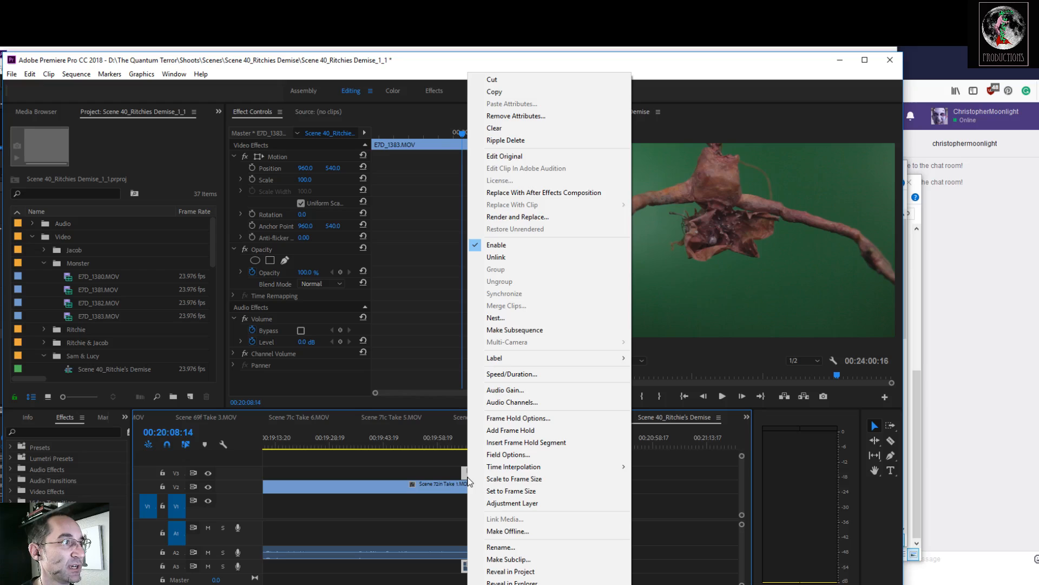
pyautogui.click(528, 376)
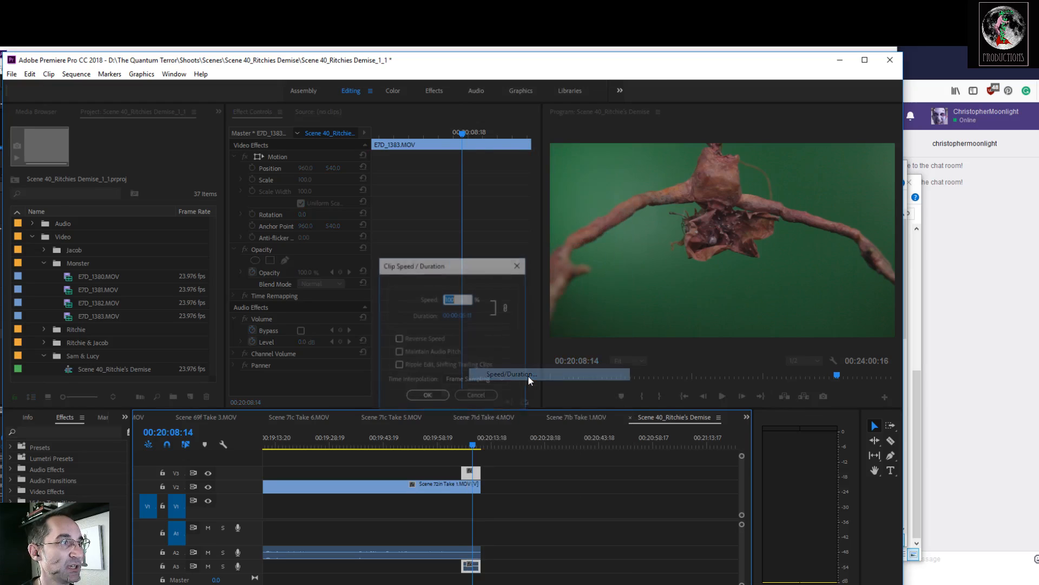
pyautogui.click(398, 339)
pyautogui.click(432, 399)
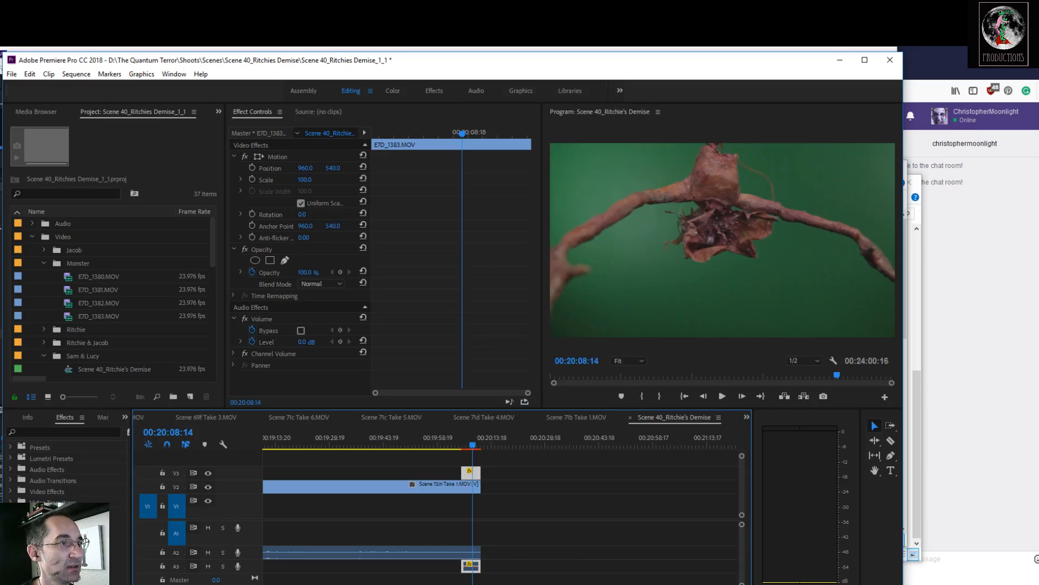
pyautogui.hotkey('ctrl', 's')
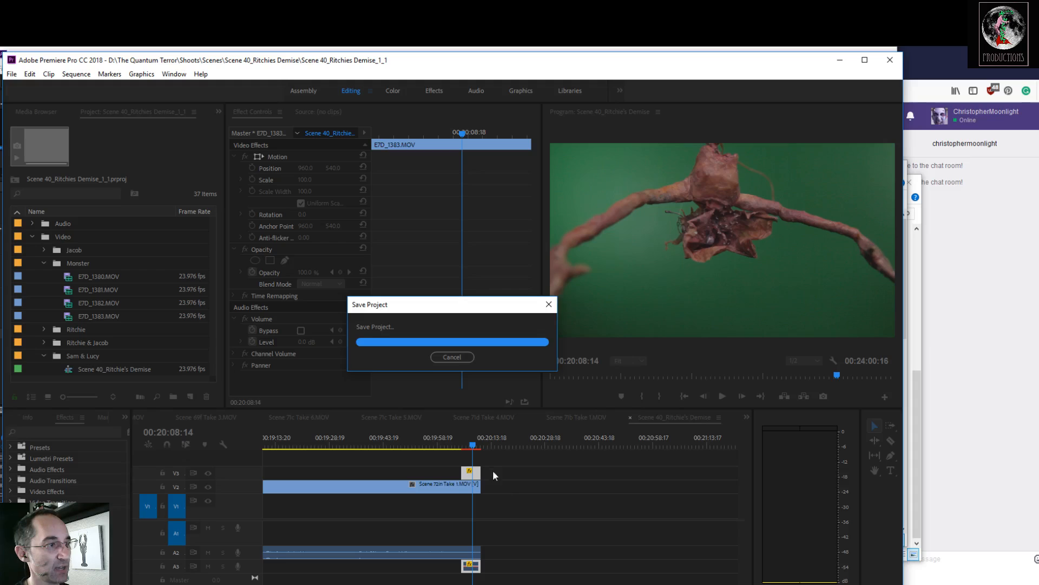
pyautogui.click(469, 445)
pyautogui.moveTo(469, 448); pyautogui.dragTo(458, 446)
pyautogui.press('space')
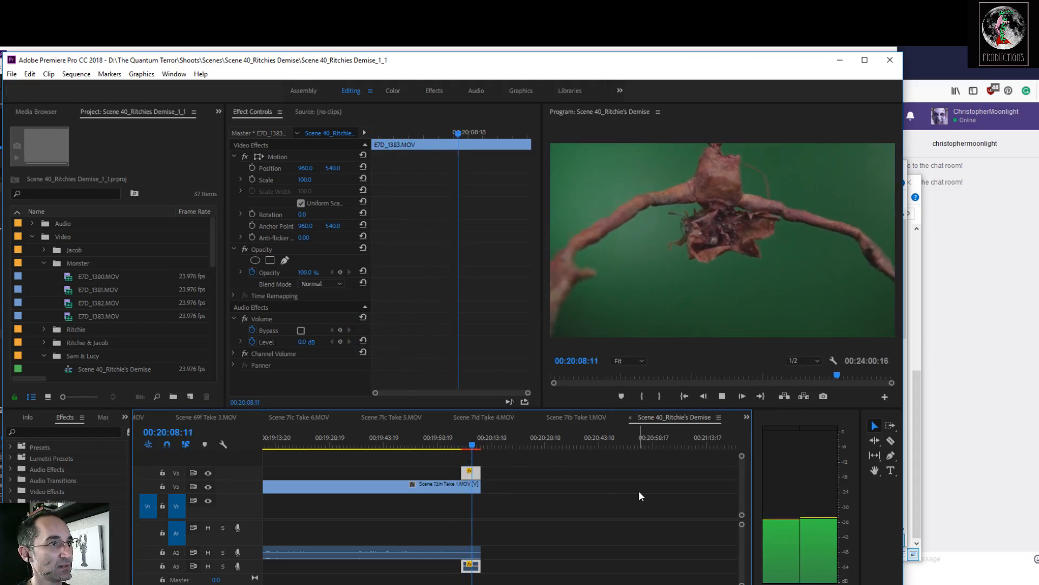
pyautogui.press('space')
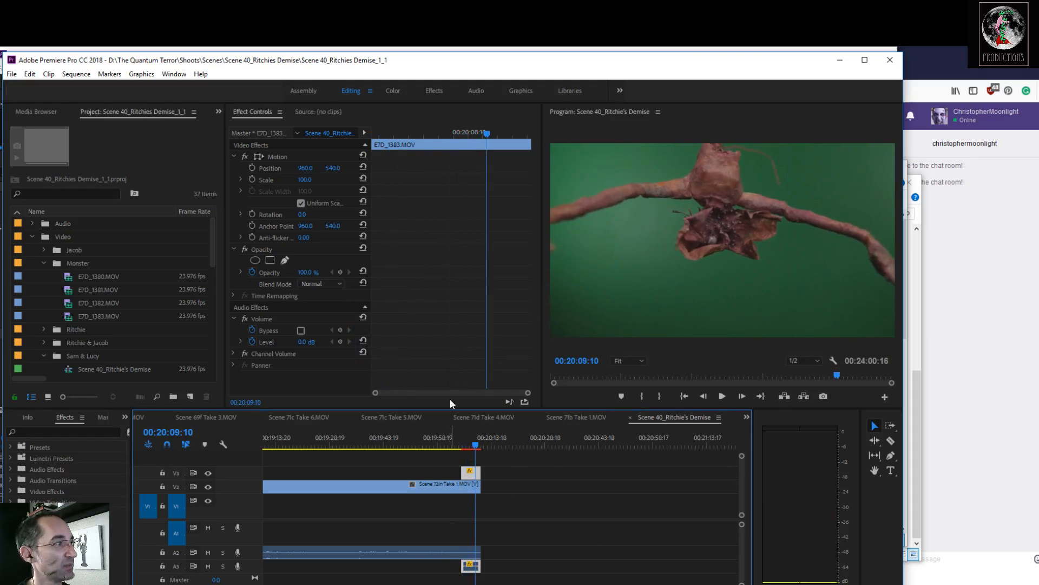
# Step: Lower the monster clip's volume level to its minimum and play the clip back
pyautogui.click(231, 319)
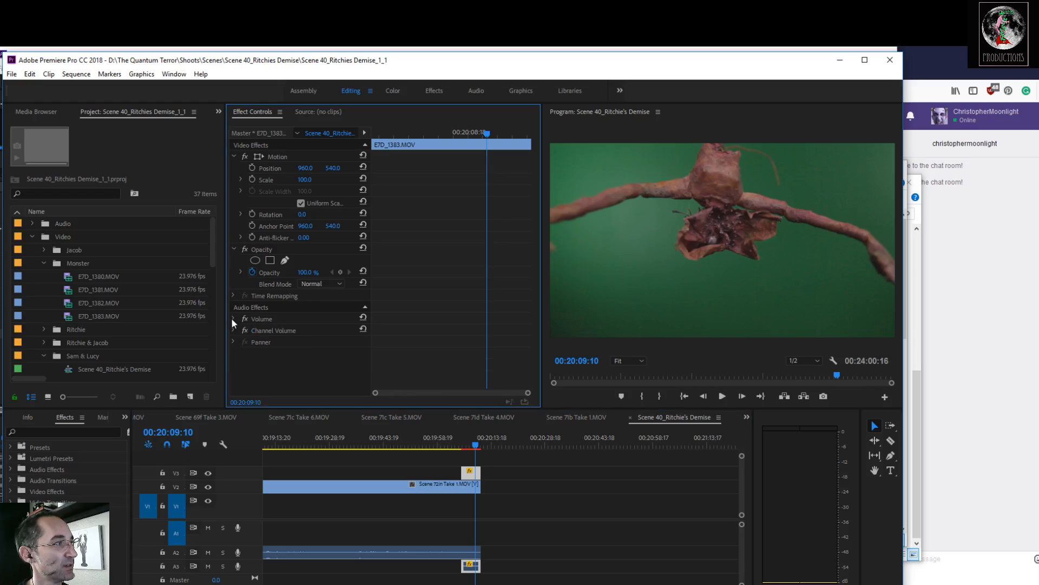
pyautogui.click(241, 341)
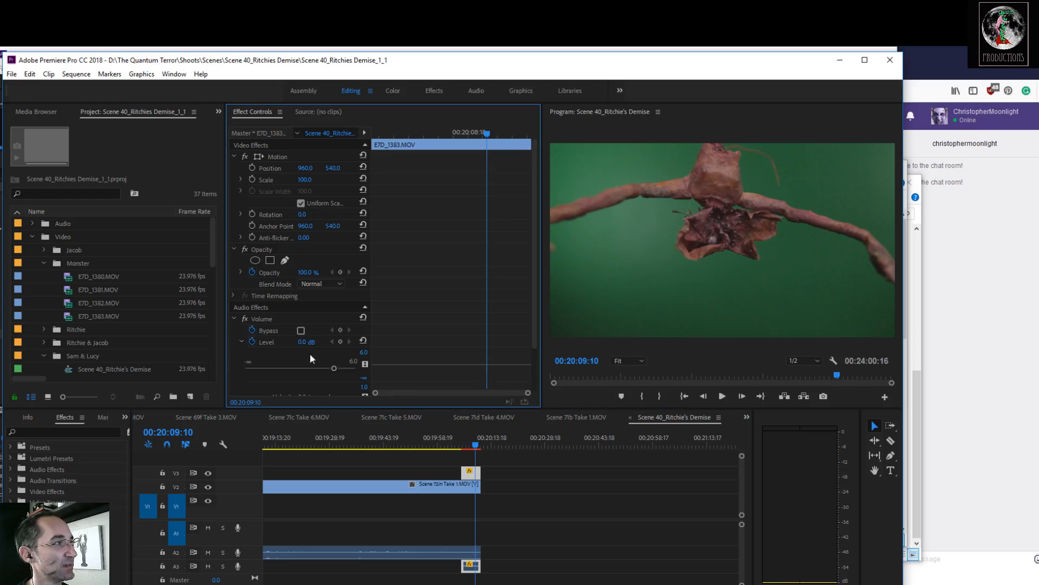
pyautogui.moveTo(332, 369); pyautogui.dragTo(191, 380)
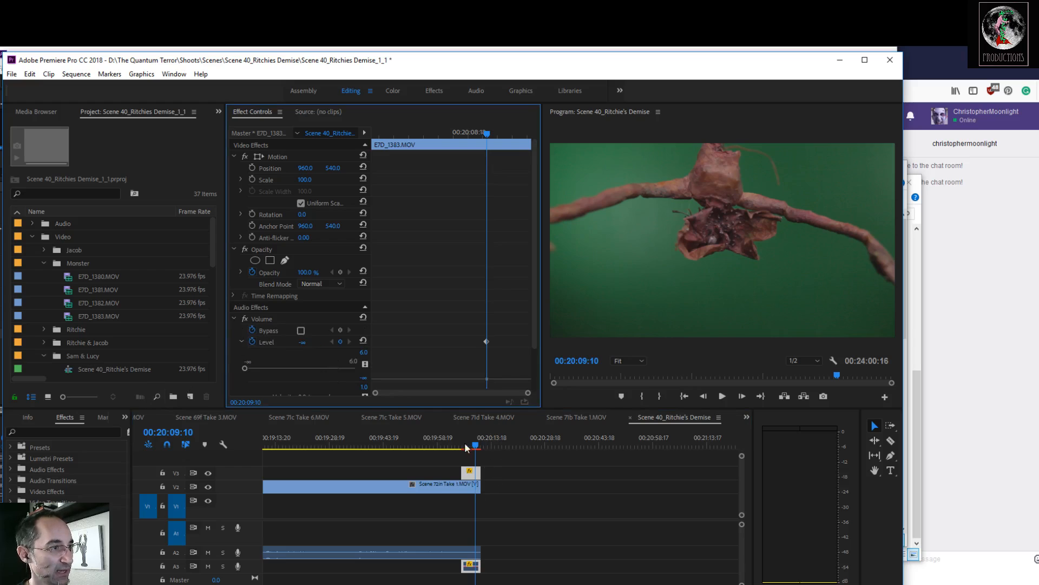
pyautogui.moveTo(477, 445); pyautogui.dragTo(458, 445)
pyautogui.press('space')
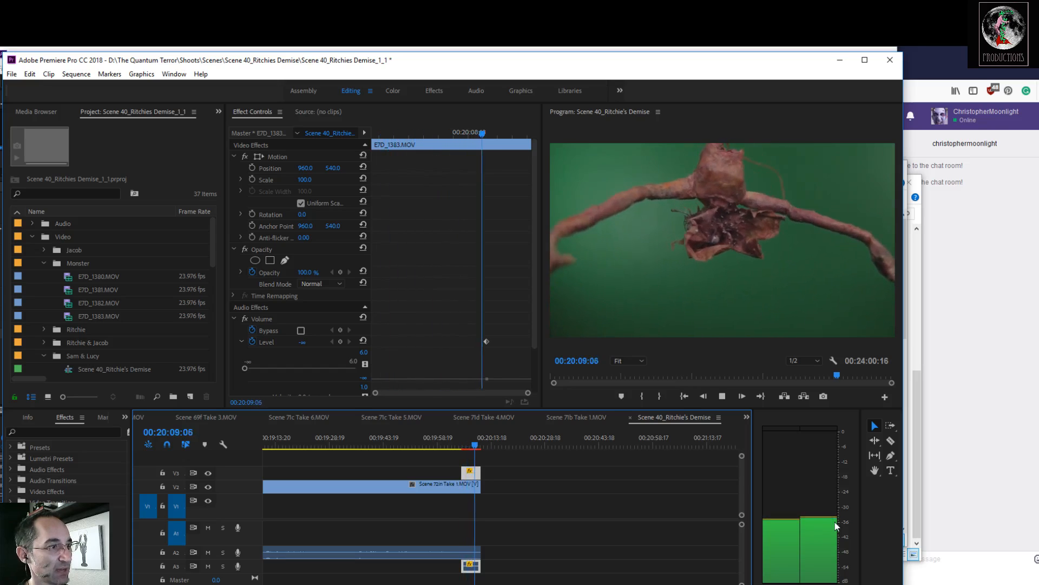
pyautogui.press('space')
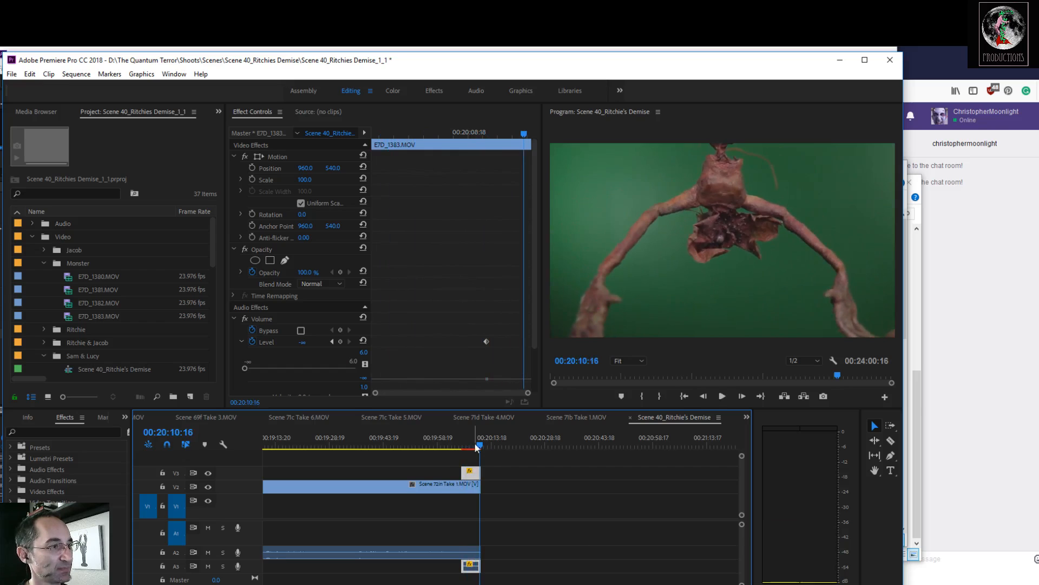
# Step: Move the reversed monster clip along V3 so it starts right after the V2 take ends
pyautogui.moveTo(478, 446)
pyautogui.mouseDown()
pyautogui.moveTo(465, 446)
pyautogui.moveTo(476, 451)
pyautogui.mouseUp()
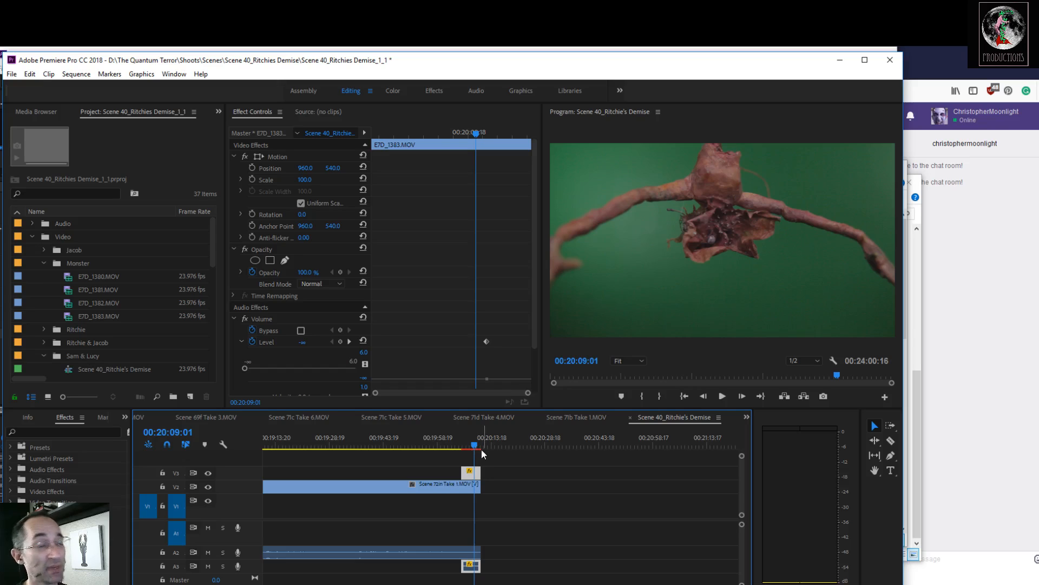
pyautogui.moveTo(478, 447); pyautogui.dragTo(473, 448)
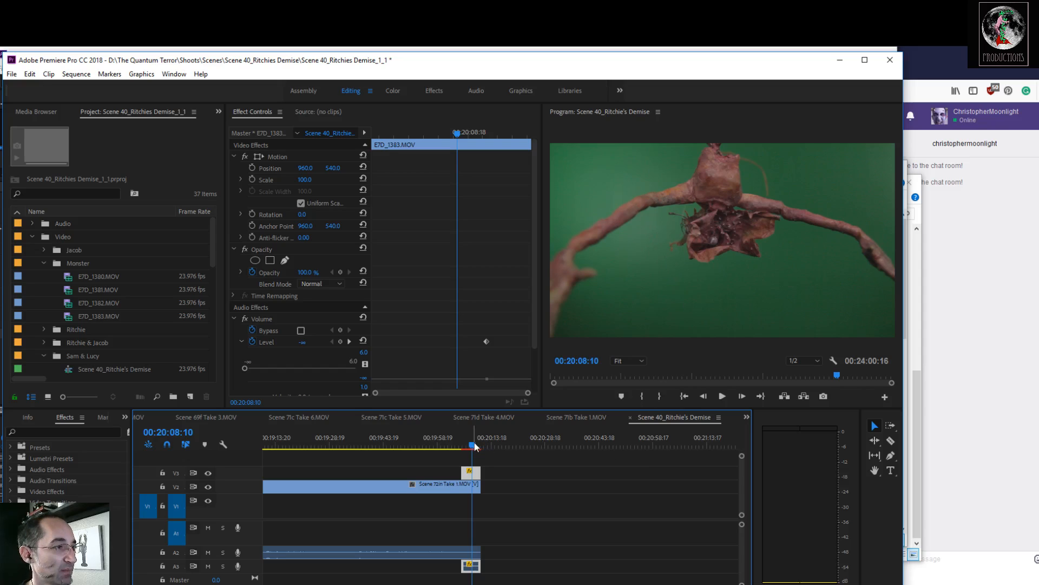
pyautogui.moveTo(474, 444)
pyautogui.mouseDown()
pyautogui.moveTo(472, 476)
pyautogui.moveTo(492, 478)
pyautogui.moveTo(481, 446)
pyautogui.moveTo(489, 450)
pyautogui.mouseUp()
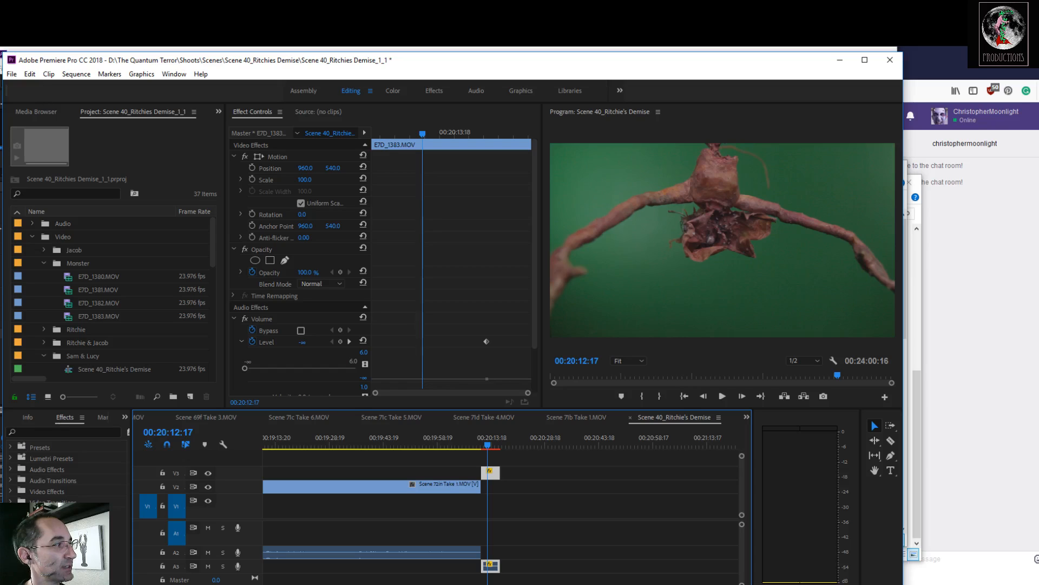
# Step: Apply the Ultra Key effect to the monster clip on V3 and sample the green background as the key color
pyautogui.click(9, 493)
pyautogui.click(11, 492)
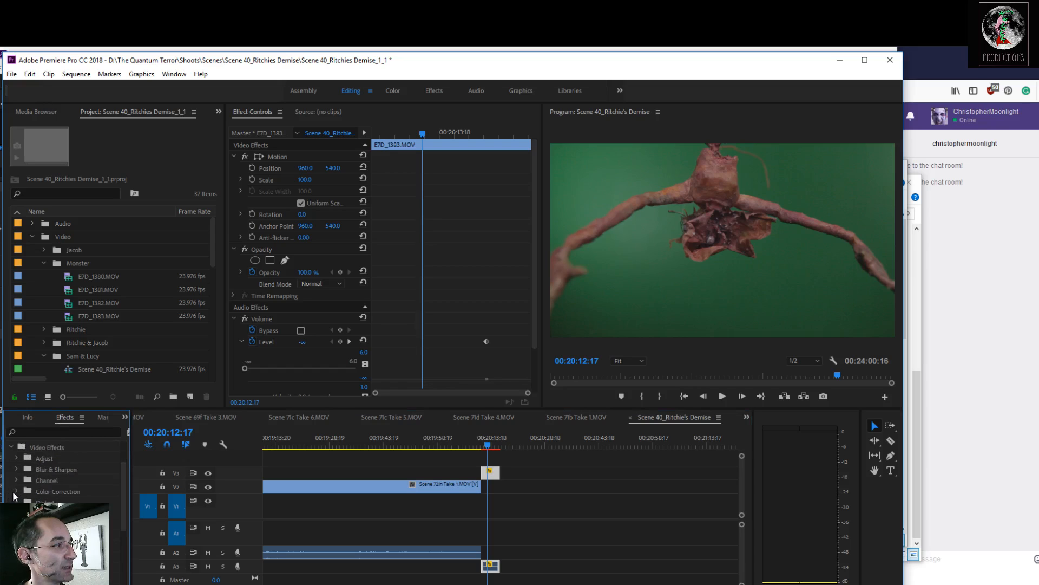
pyautogui.scroll(-5, 65, 471)
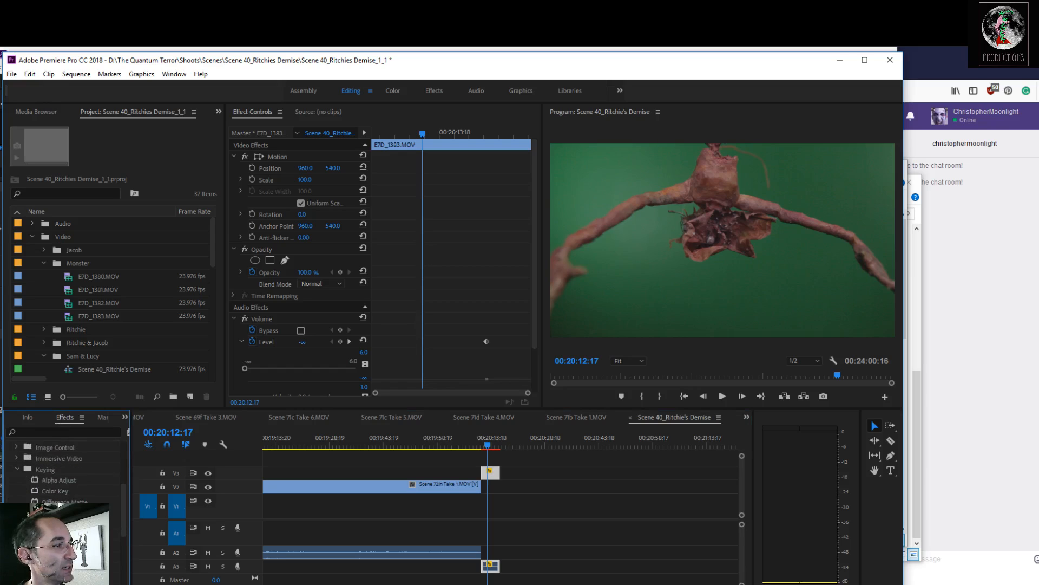
pyautogui.moveTo(65, 567); pyautogui.dragTo(490, 474)
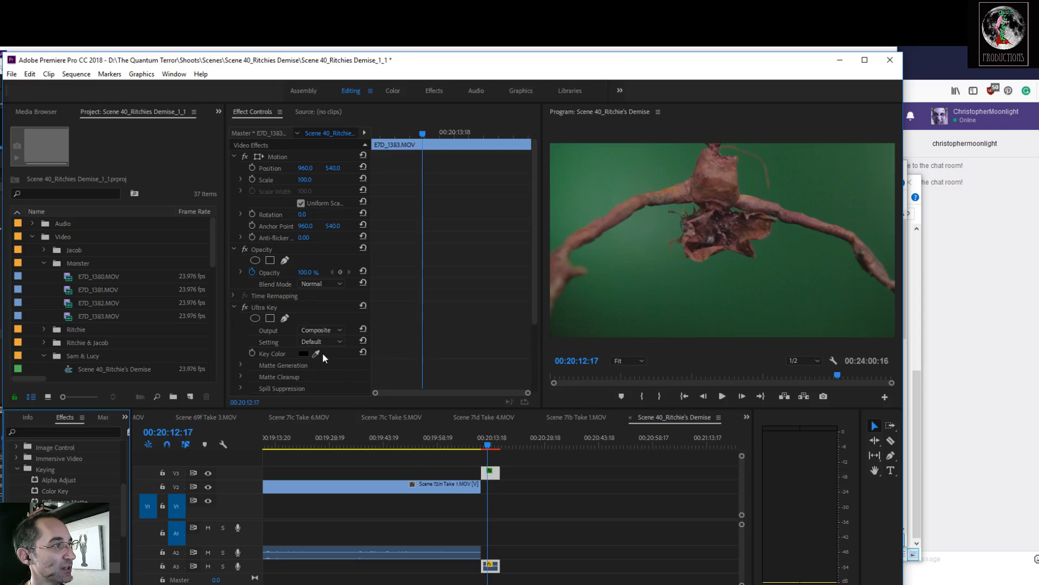
pyautogui.click(319, 352)
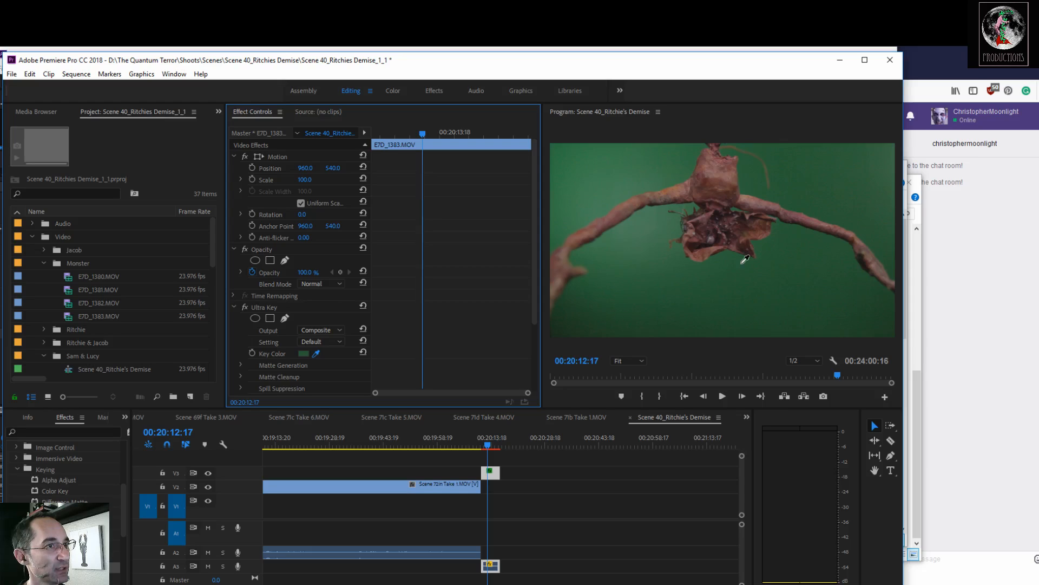
pyautogui.click(744, 262)
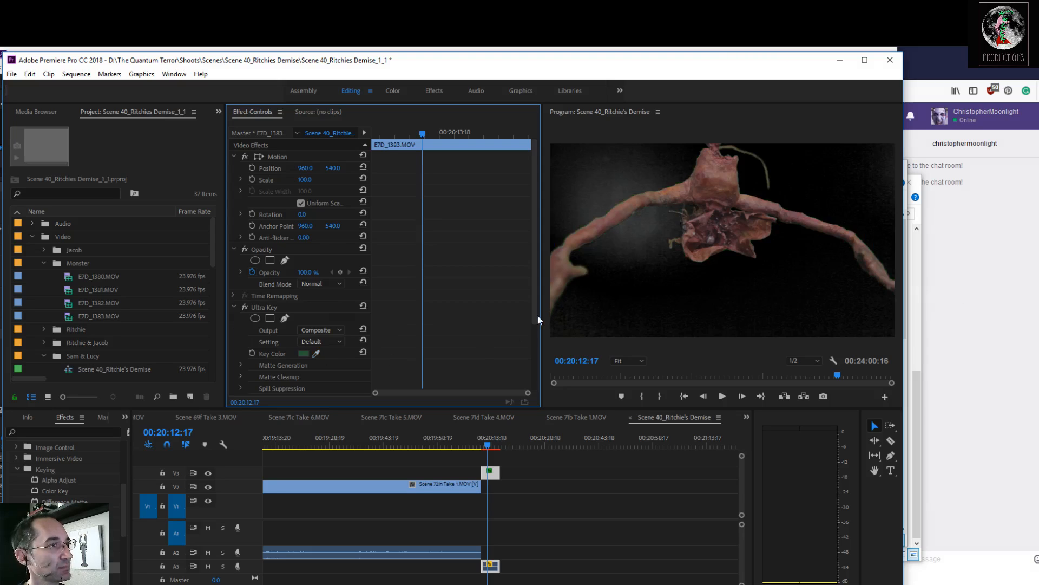
# Step: Widen the effect parameter area and set the Ultra Key output to Alpha Channel
pyautogui.scroll(-3, 533, 317)
pyautogui.moveTo(371, 291); pyautogui.dragTo(447, 295)
pyautogui.click(386, 238)
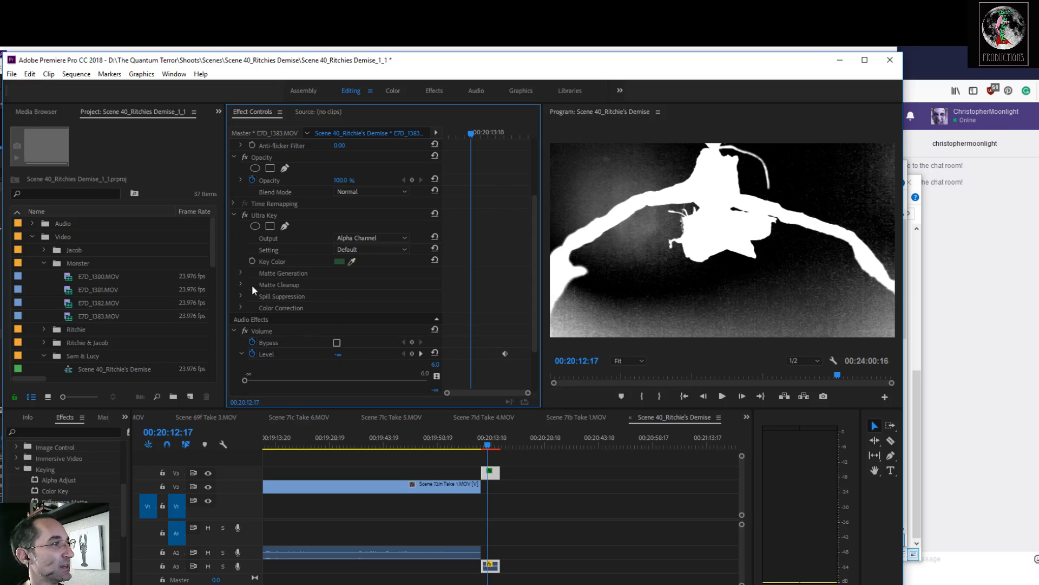
# Step: In Ultra Key's Matte Generation settings, set Highlight to 0 and Pedestal to 33
pyautogui.click(241, 273)
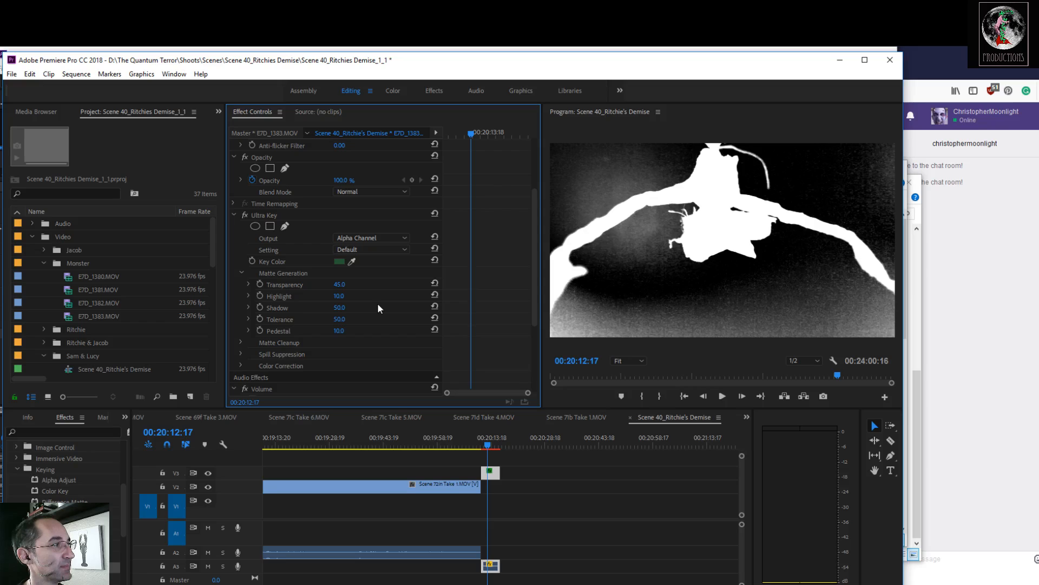
pyautogui.moveTo(341, 298); pyautogui.dragTo(332, 298)
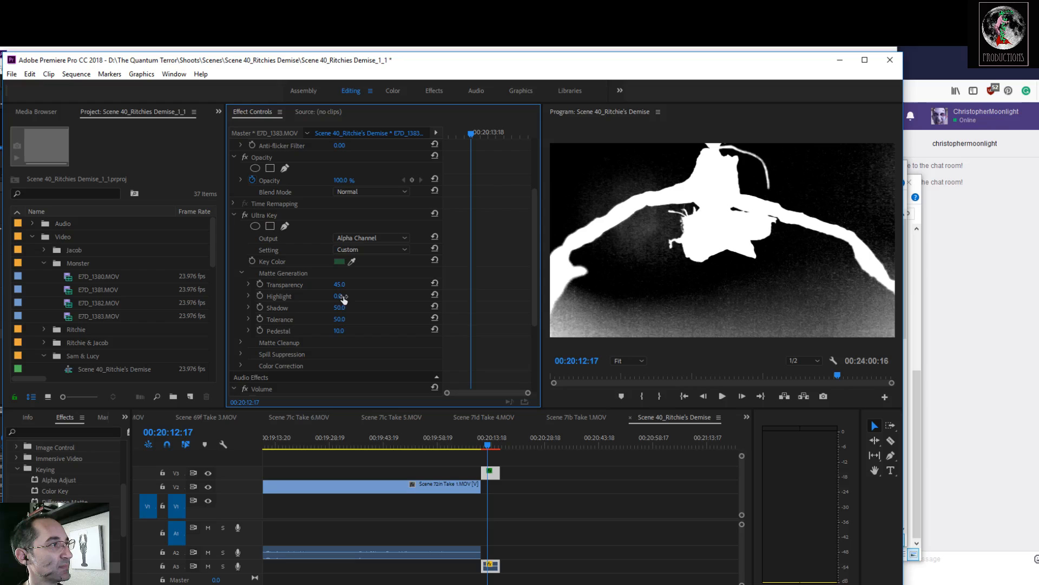
pyautogui.moveTo(340, 332)
pyautogui.mouseDown()
pyautogui.moveTo(389, 332)
pyautogui.moveTo(352, 332)
pyautogui.mouseUp()
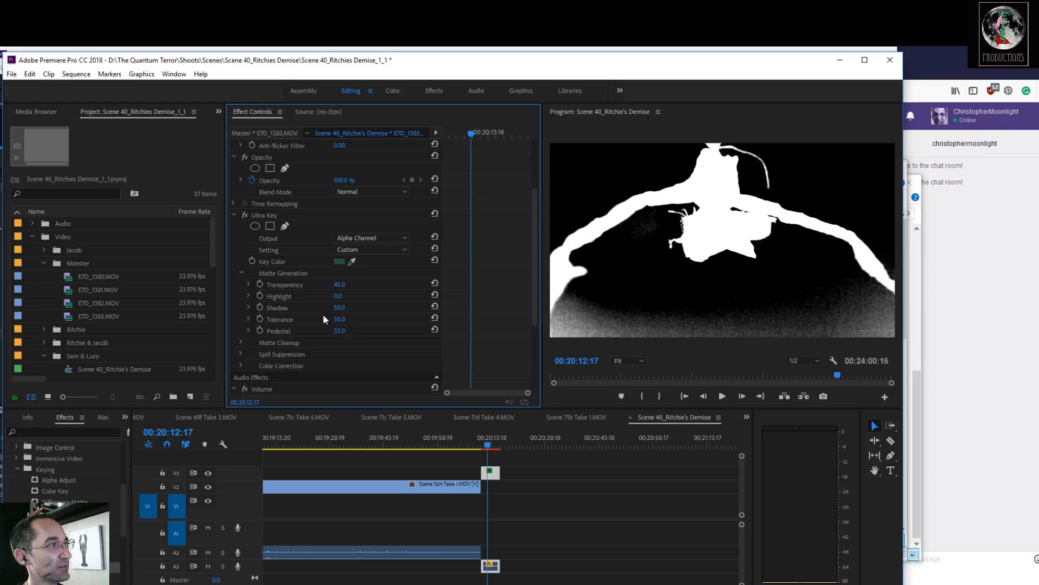
# Step: Try raising the Ultra Key Matte Generation Tolerance to 66.9, and undo the change
pyautogui.click(249, 319)
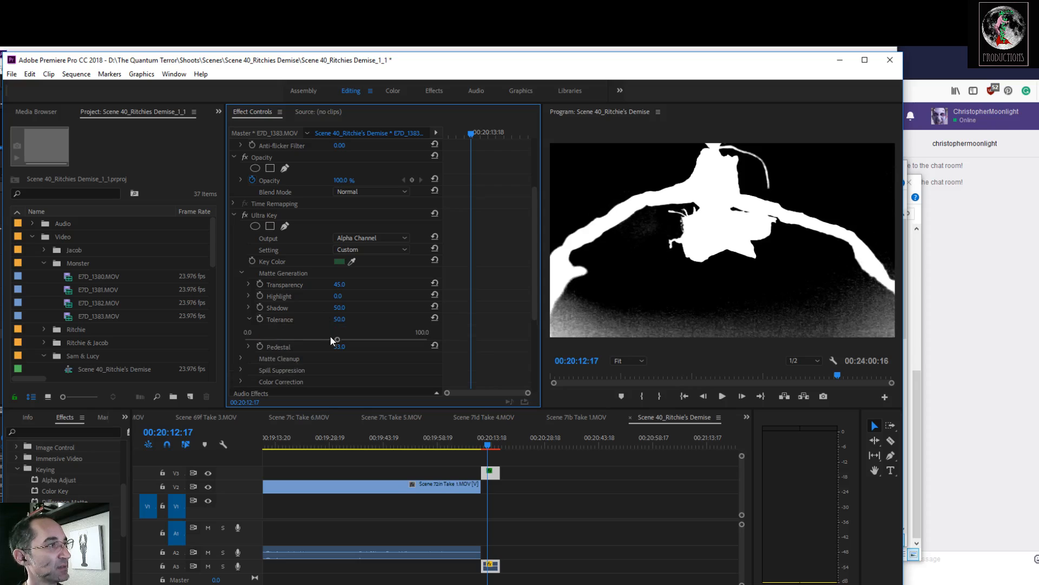
pyautogui.moveTo(337, 340); pyautogui.dragTo(367, 339)
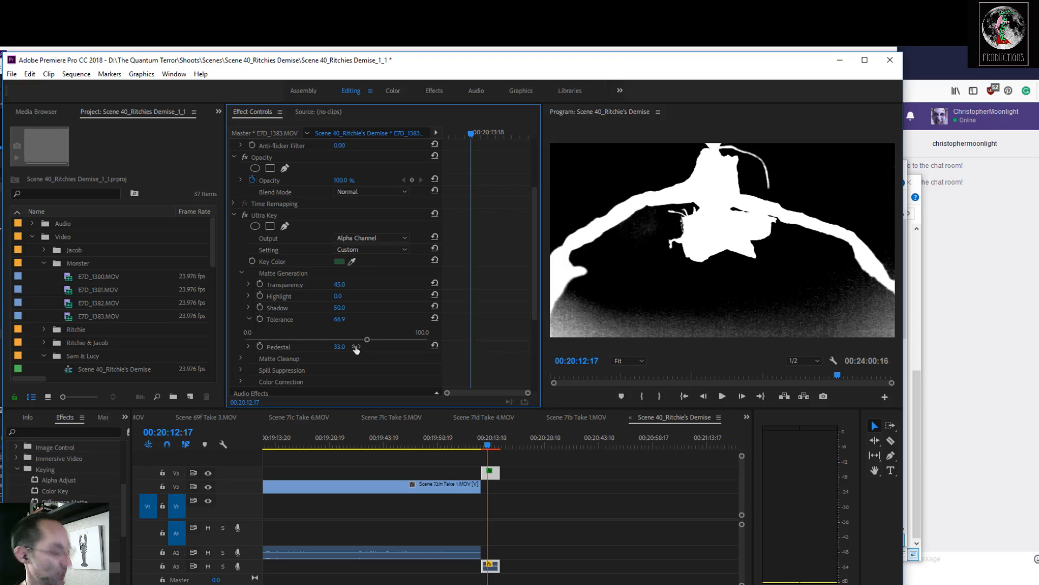
pyautogui.hotkey('ctrl', 'z')
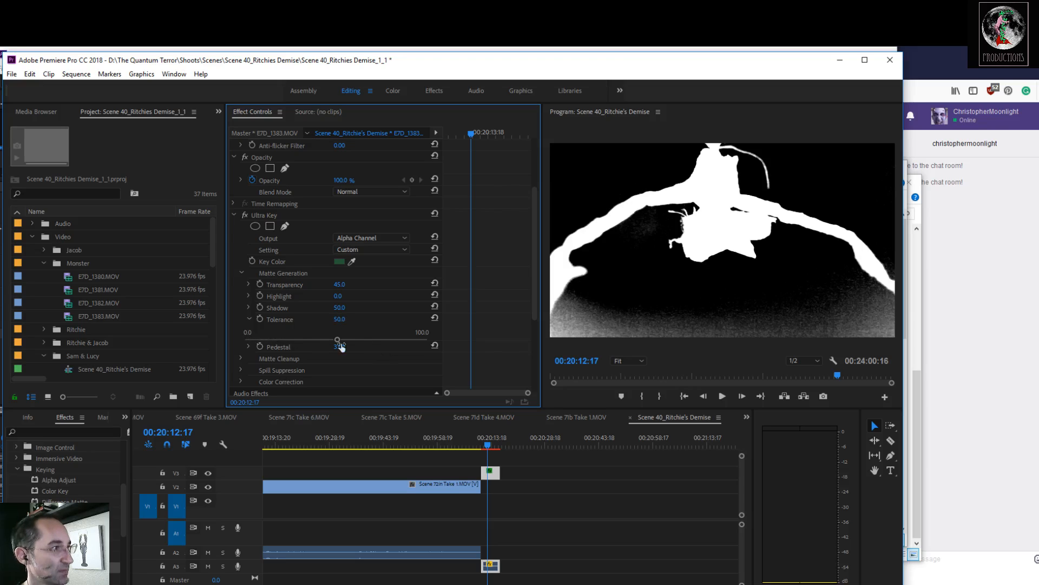
pyautogui.click(249, 318)
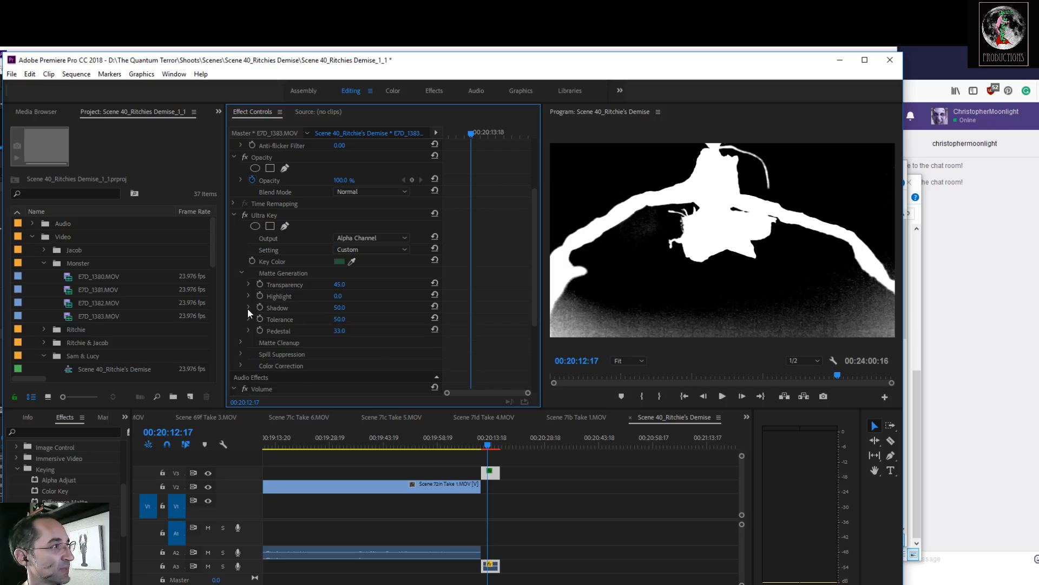
# Step: In Ultra Key's Matte Generation settings, set Shadow to 0 and Transparency to about 51.8
pyautogui.click(248, 308)
pyautogui.moveTo(331, 326); pyautogui.dragTo(237, 337)
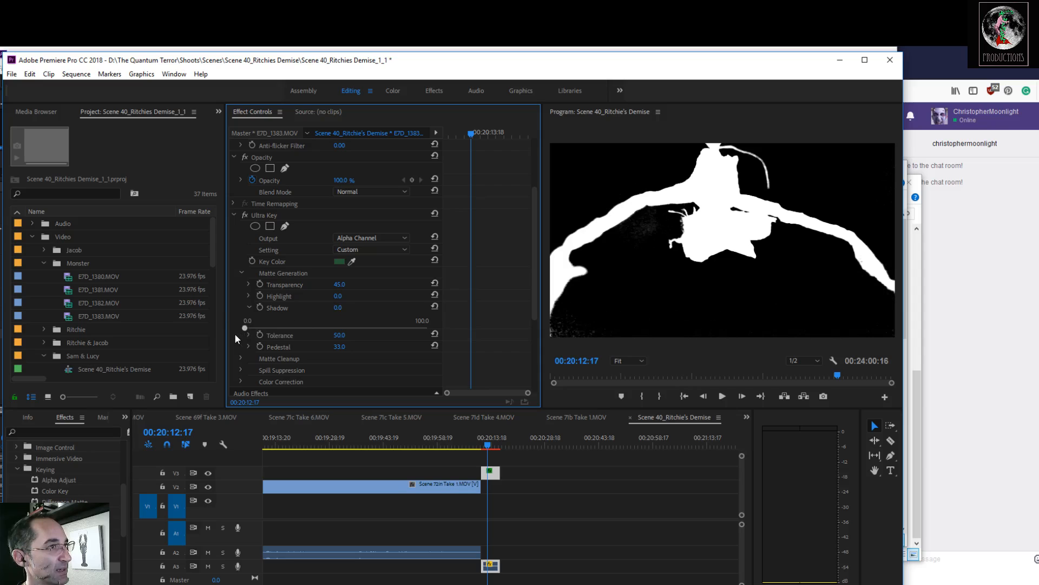
pyautogui.click(249, 297)
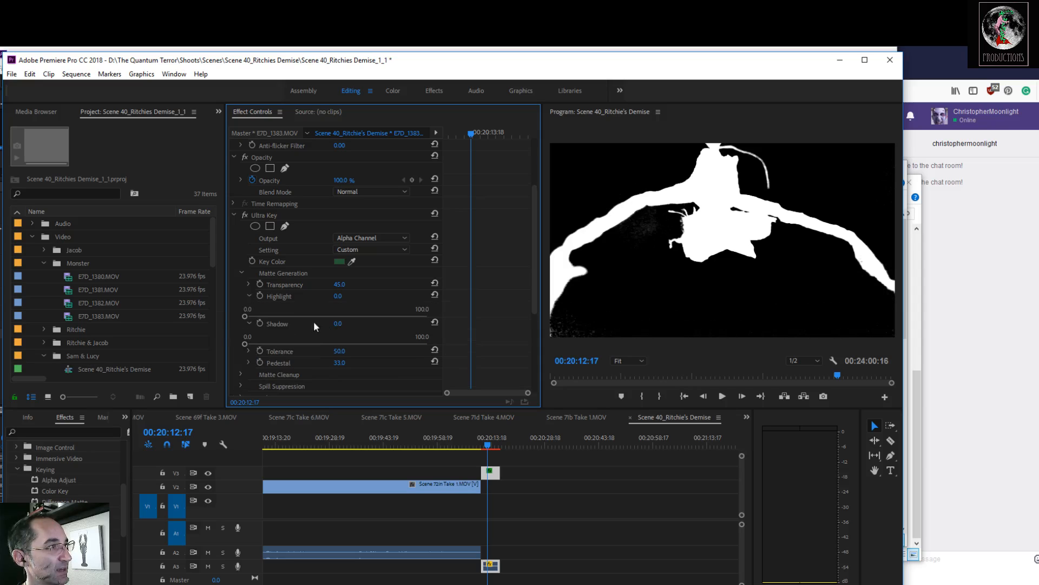
pyautogui.moveTo(245, 317); pyautogui.dragTo(233, 323)
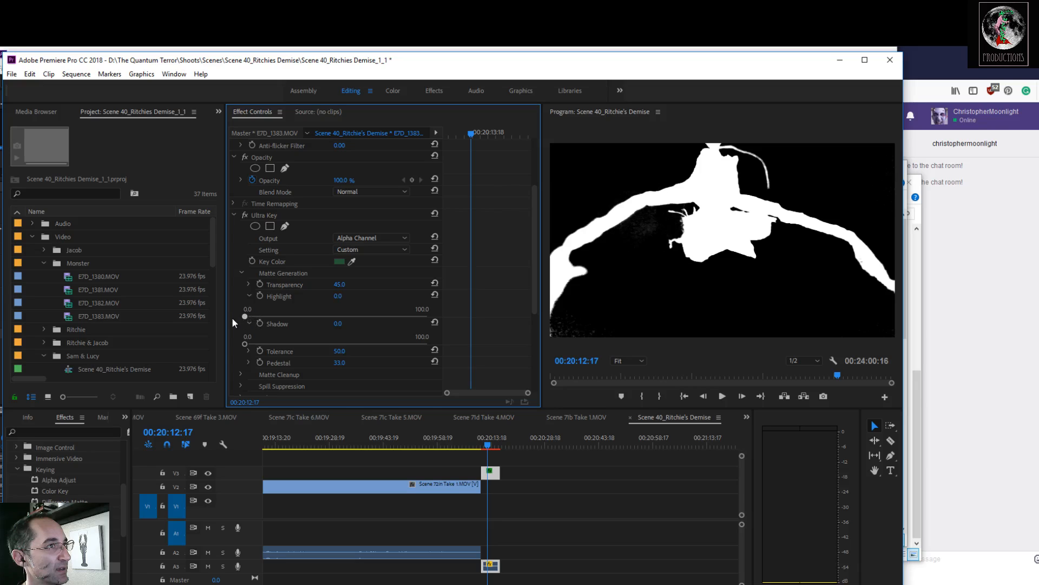
pyautogui.click(249, 284)
pyautogui.moveTo(328, 305)
pyautogui.mouseDown()
pyautogui.moveTo(304, 301)
pyautogui.moveTo(359, 308)
pyautogui.moveTo(346, 308)
pyautogui.mouseUp()
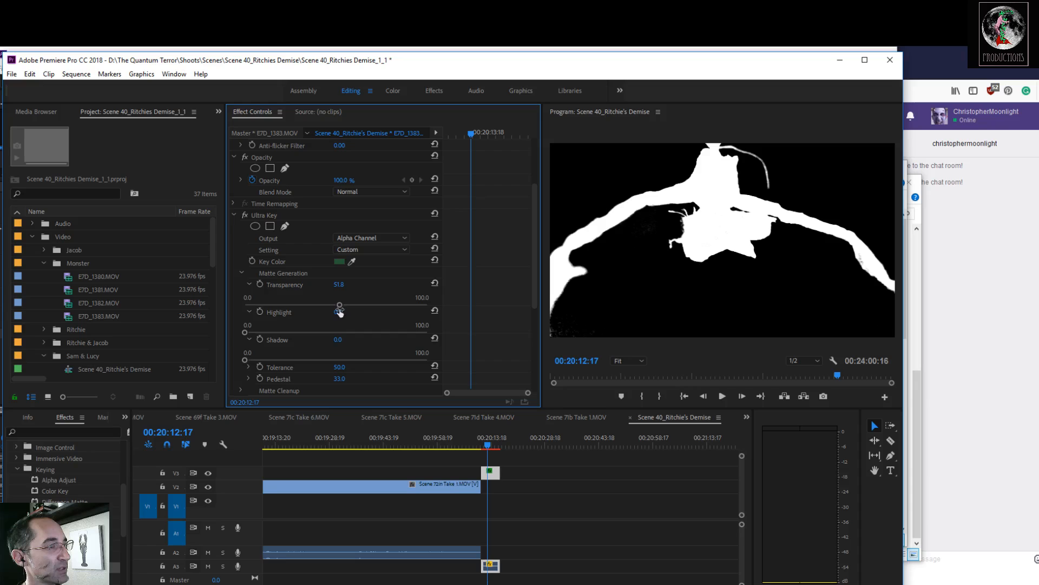
# Step: Set Ultra Key's Matte Cleanup Contrast to about 26.8 and its Matte Generation Highlight to about 4.5
pyautogui.click(242, 272)
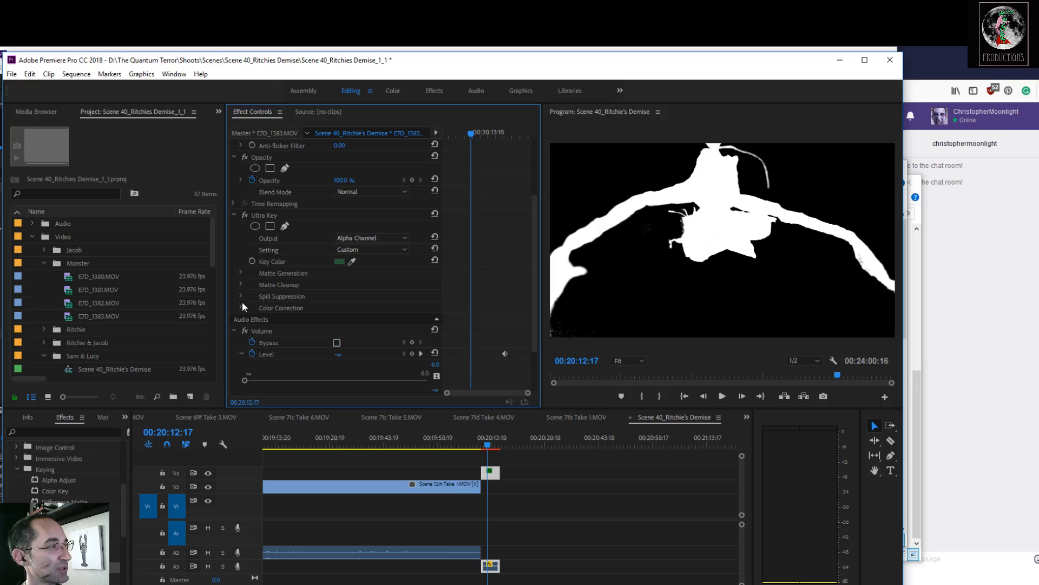
pyautogui.click(240, 296)
pyautogui.click(240, 296)
pyautogui.click(241, 285)
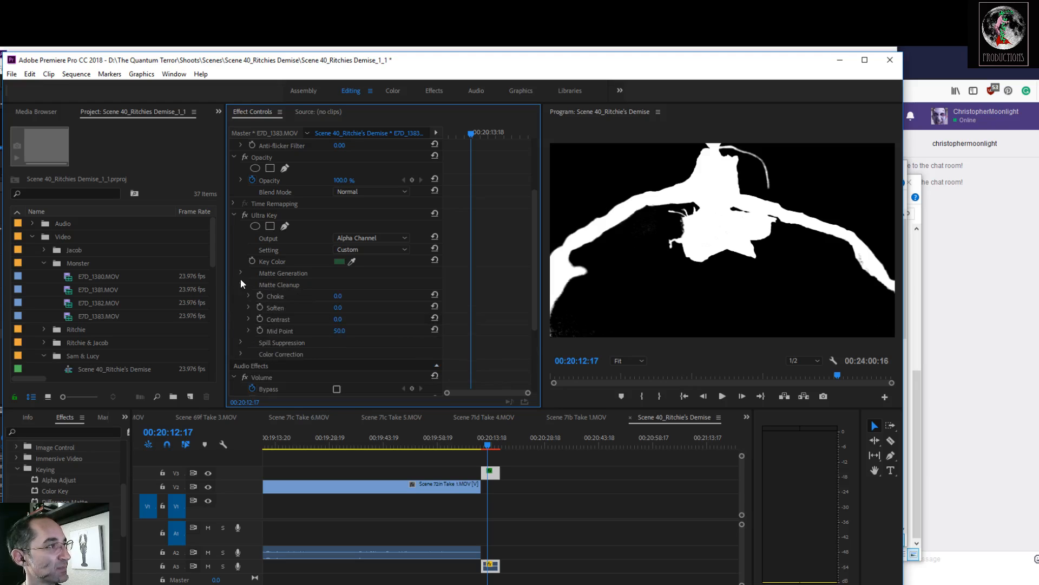
pyautogui.click(240, 274)
pyautogui.scroll(-5, 309, 285)
pyautogui.scroll(-3, 310, 288)
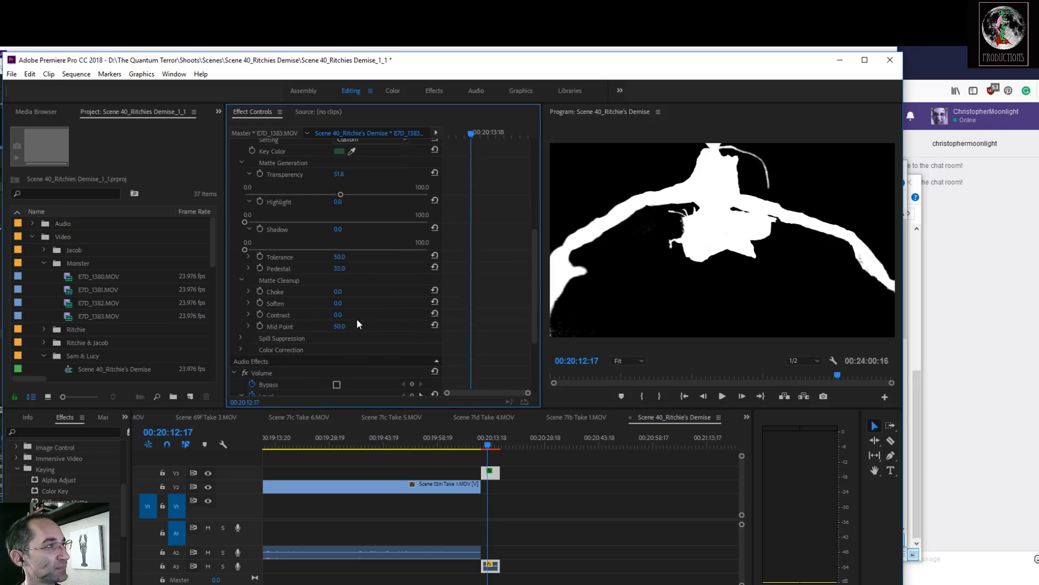
pyautogui.click(248, 314)
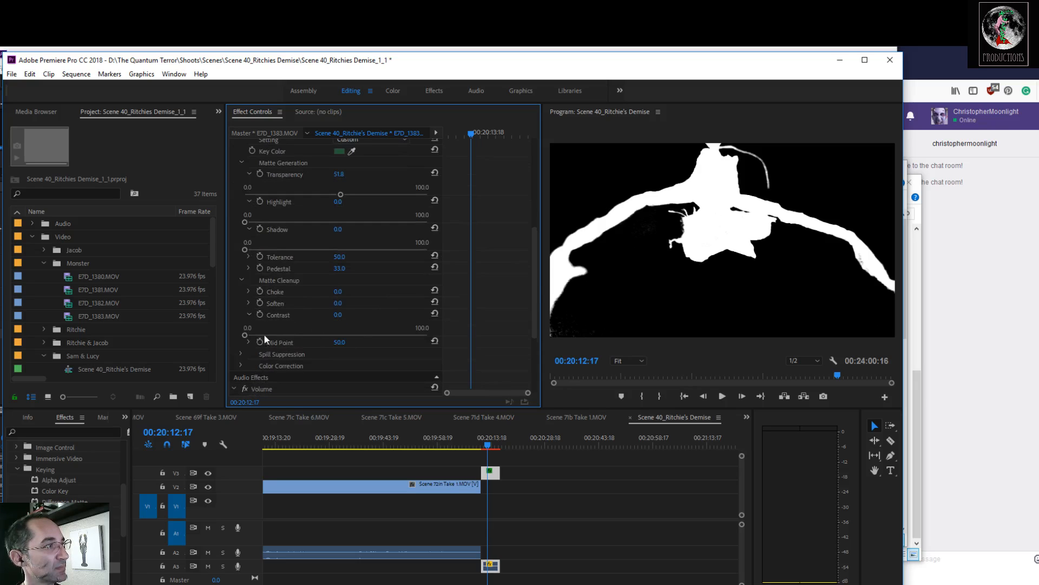
pyautogui.moveTo(246, 335); pyautogui.dragTo(281, 337)
pyautogui.moveTo(246, 223)
pyautogui.mouseDown()
pyautogui.moveTo(265, 223)
pyautogui.moveTo(253, 224)
pyautogui.mouseUp()
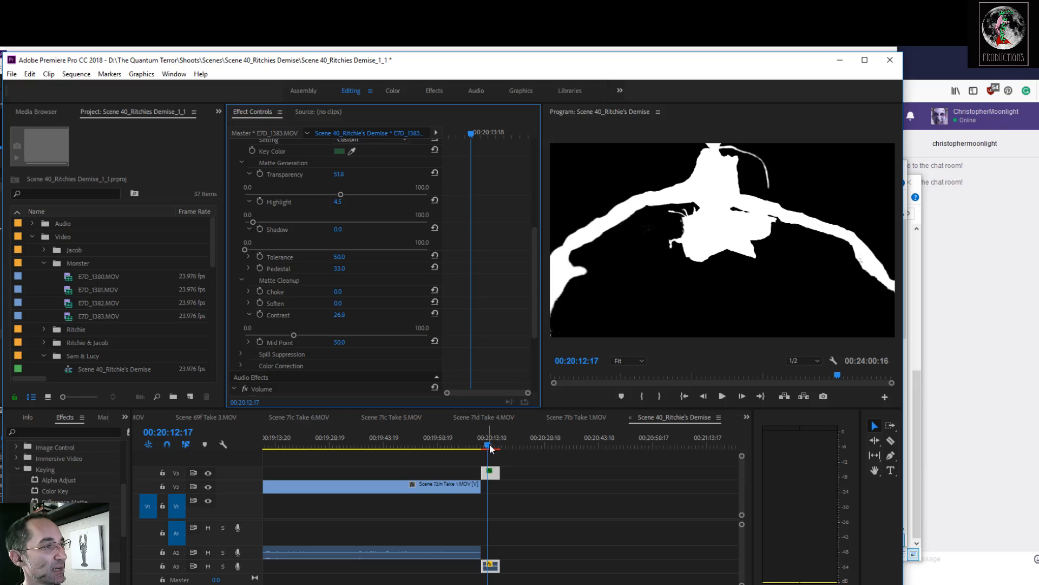
# Step: Switch the Ultra Key output to Composite and inspect the keyed monster at around 00:20:14:03
pyautogui.scroll(2, 493, 314)
pyautogui.click(401, 173)
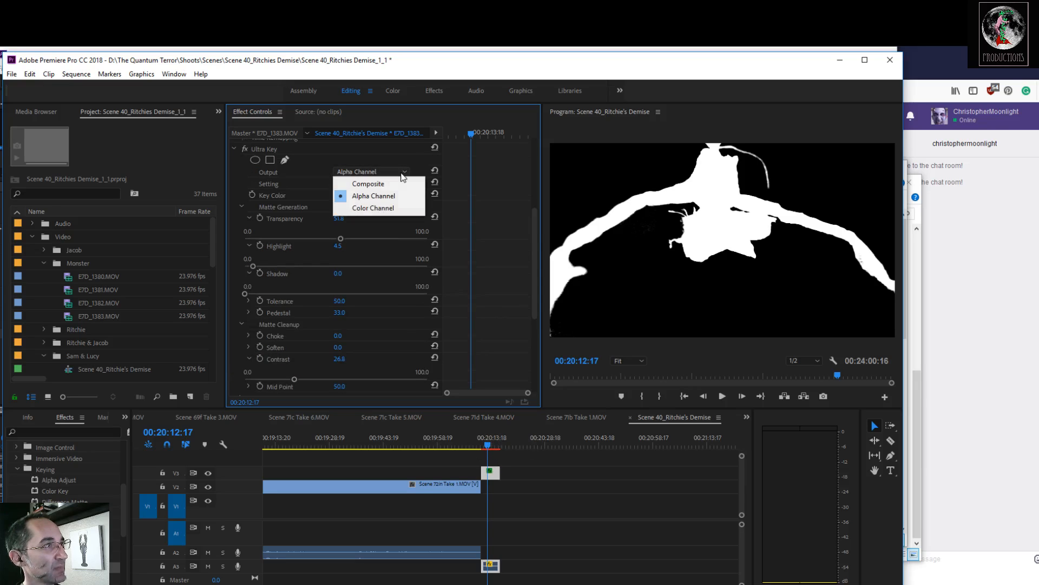
pyautogui.click(393, 182)
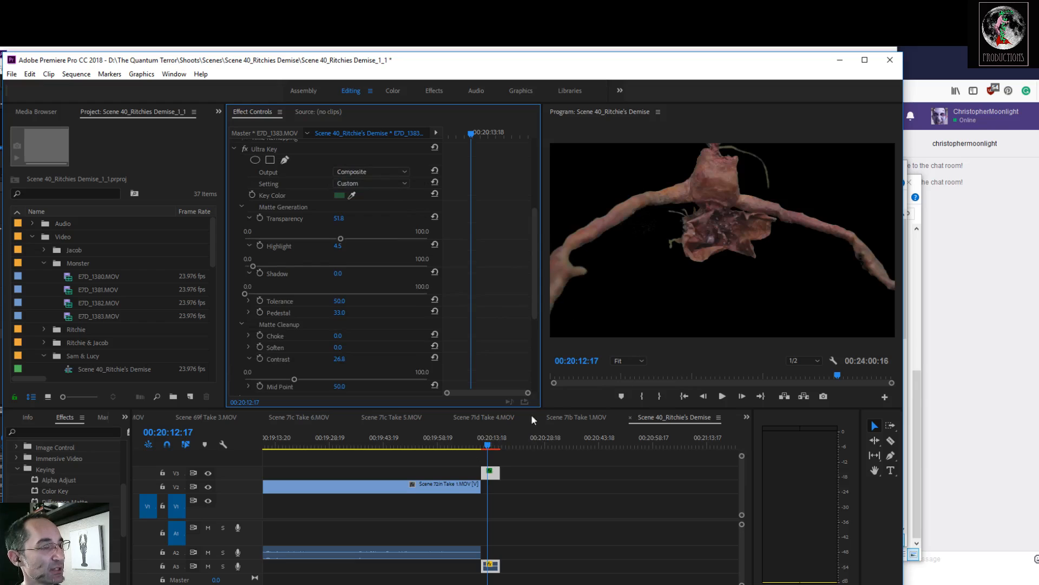
pyautogui.moveTo(489, 449); pyautogui.dragTo(493, 444)
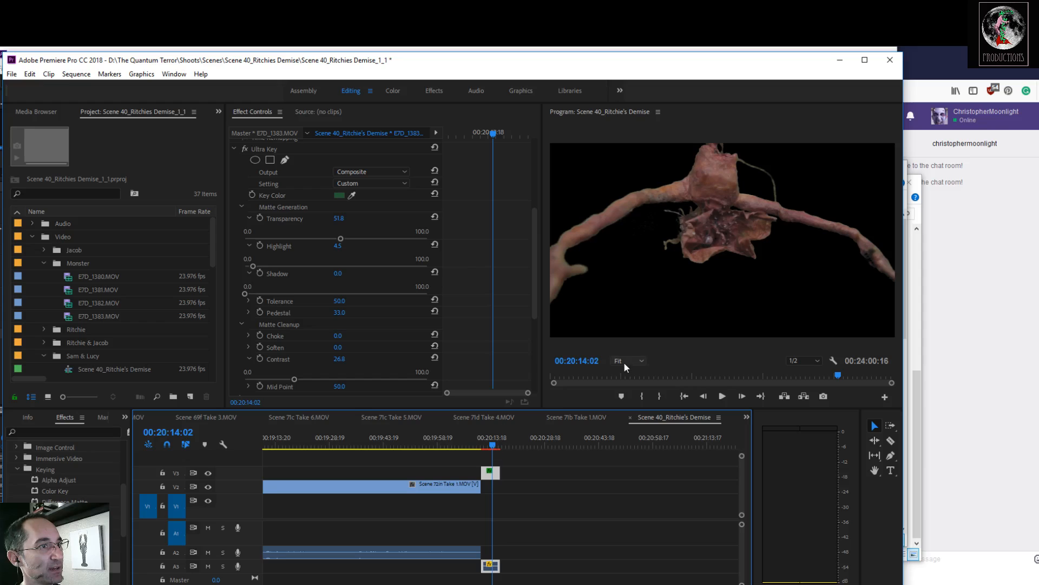
pyautogui.press('Right')
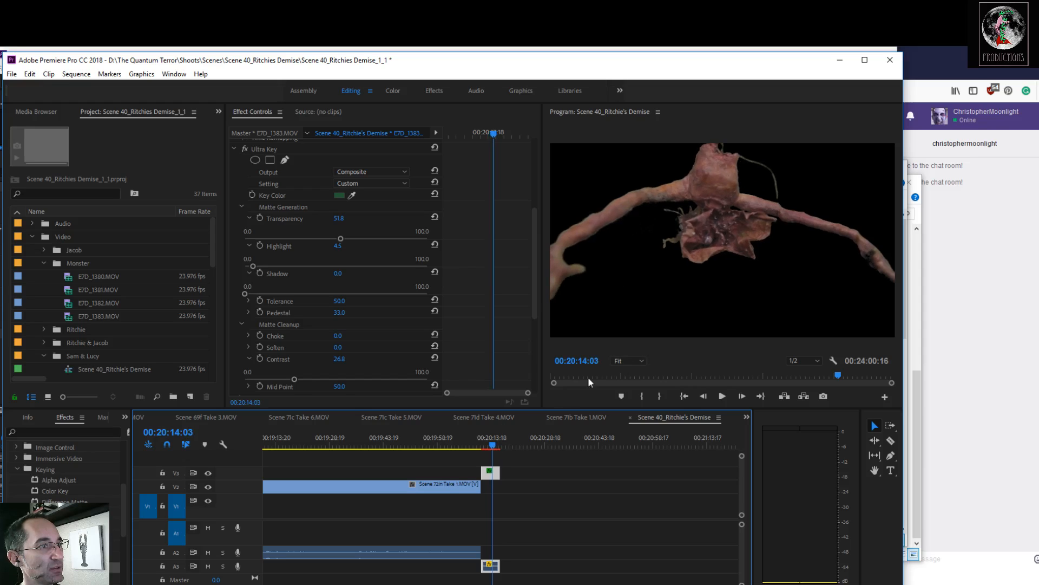
# Step: Resize the workspace to enlarge the program preview while keeping the timeline tracks in view
pyautogui.moveTo(543, 409); pyautogui.dragTo(527, 494)
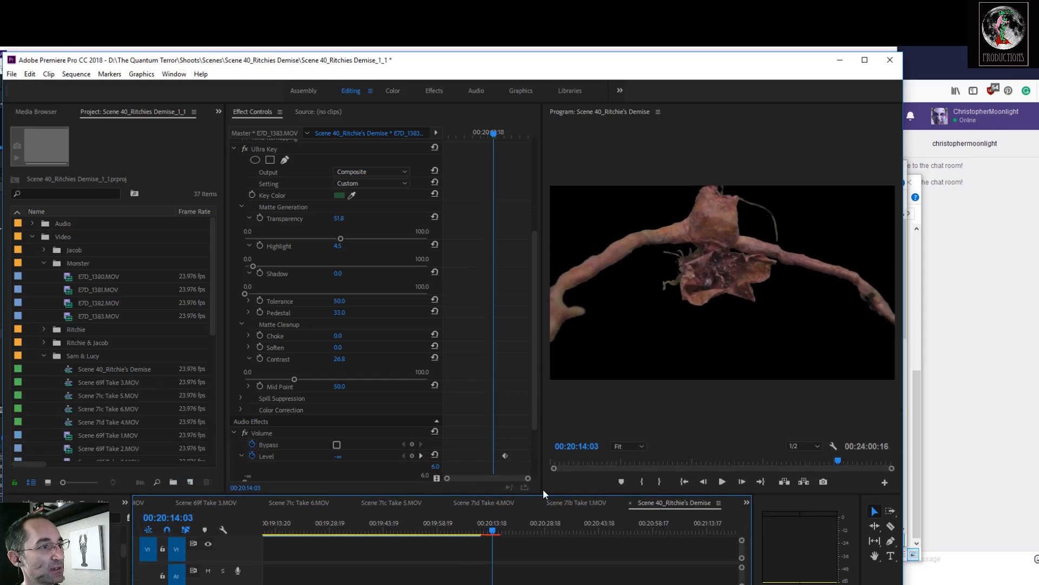
pyautogui.moveTo(540, 493); pyautogui.dragTo(436, 490)
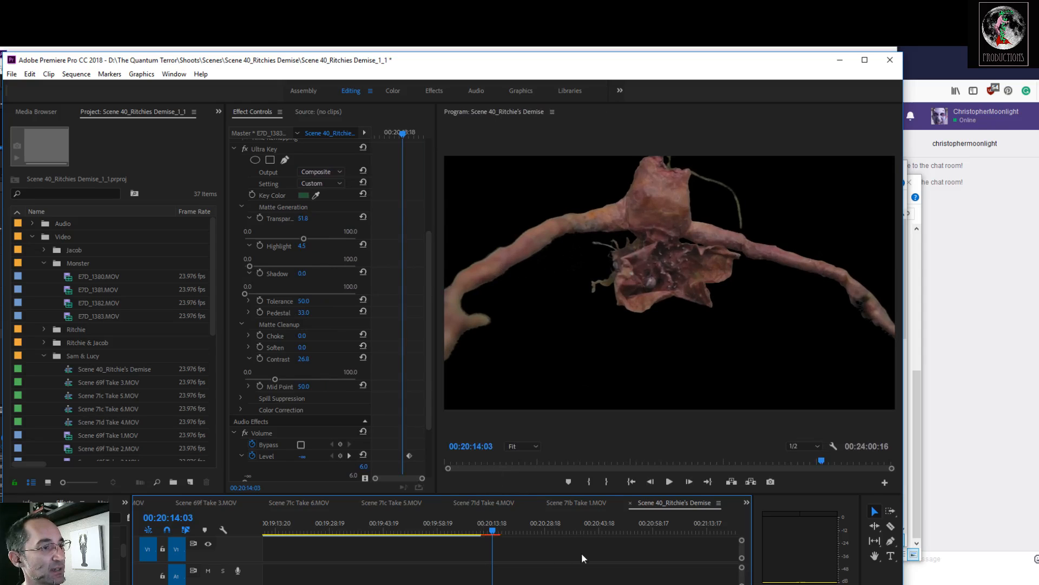
pyautogui.moveTo(436, 492); pyautogui.dragTo(422, 432)
# Step: Set Ultra Key's Matte Cleanup Soften to about 50.5, checking the edges at 00:20:11:19 and 00:20:12:06
pyautogui.moveTo(492, 458)
pyautogui.mouseDown()
pyautogui.moveTo(483, 456)
pyautogui.moveTo(485, 467)
pyautogui.mouseUp()
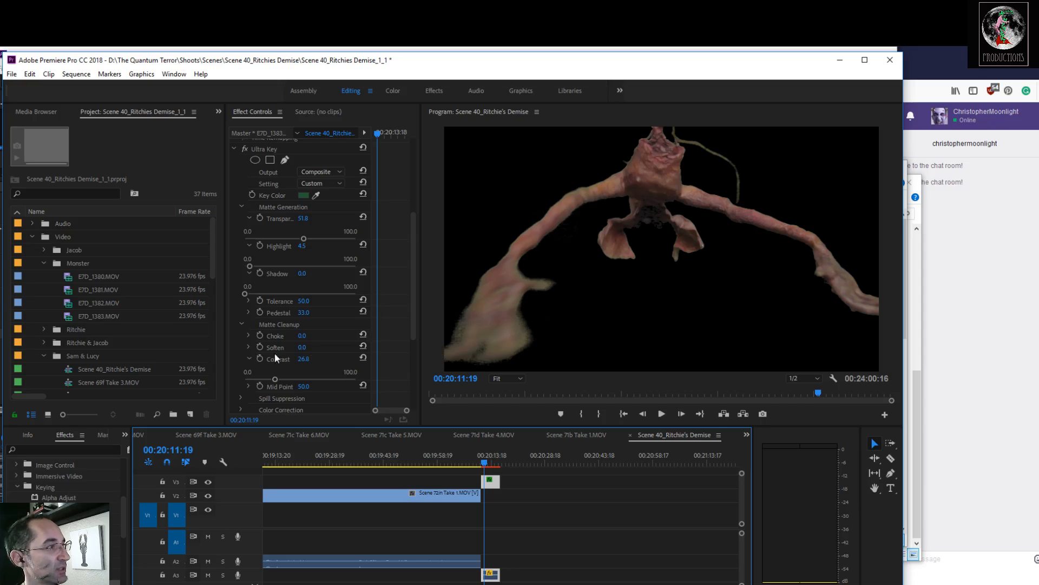
pyautogui.click(248, 347)
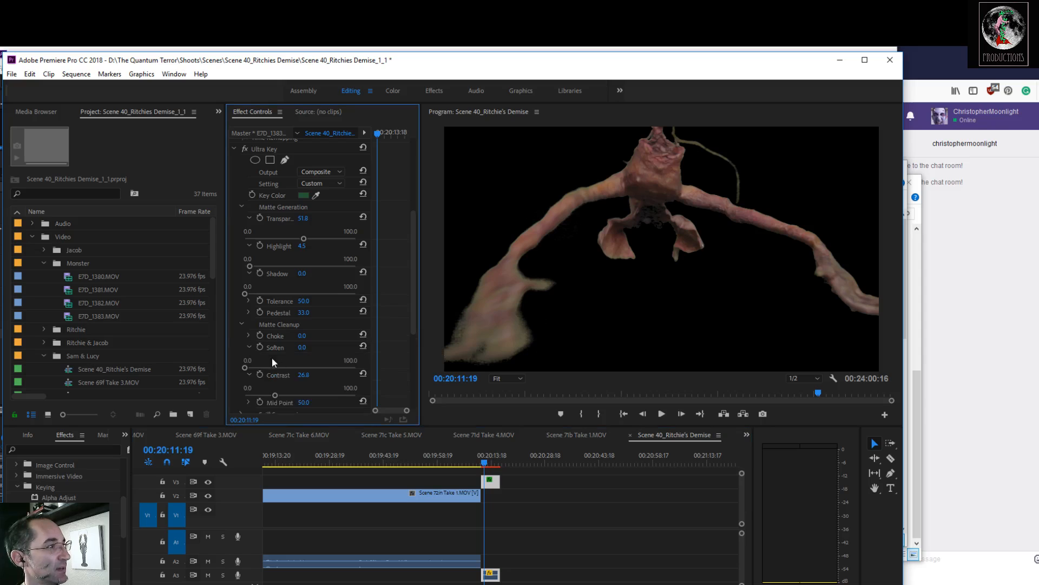
pyautogui.moveTo(245, 367); pyautogui.dragTo(303, 366)
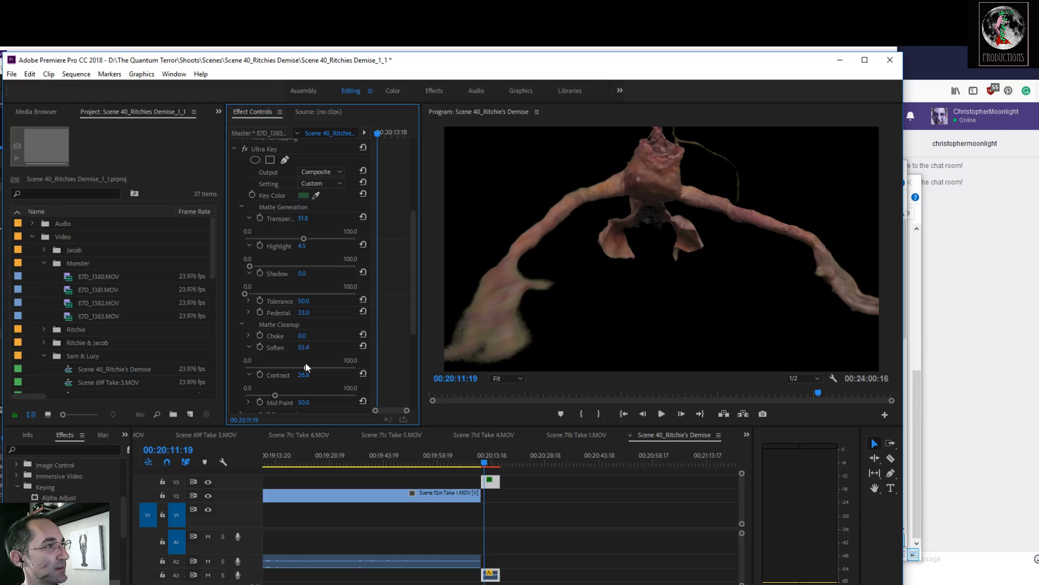
pyautogui.moveTo(486, 466)
pyautogui.mouseDown()
pyautogui.moveTo(493, 469)
pyautogui.moveTo(485, 464)
pyautogui.mouseUp()
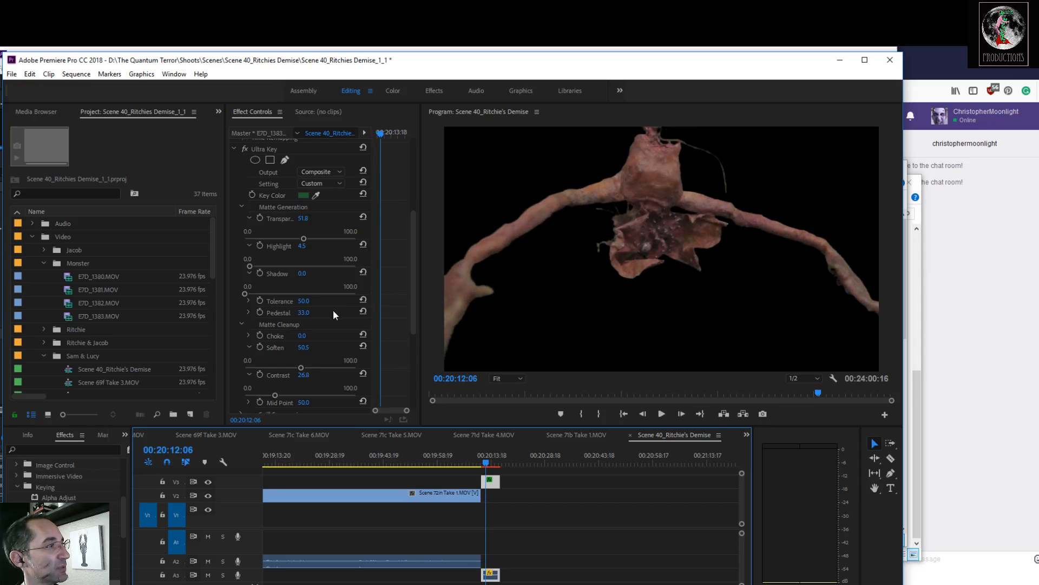
# Step: In Ultra Key's Spill Suppression settings, set Spill to about 74.8 and Desaturate to about 80.7
pyautogui.click(242, 207)
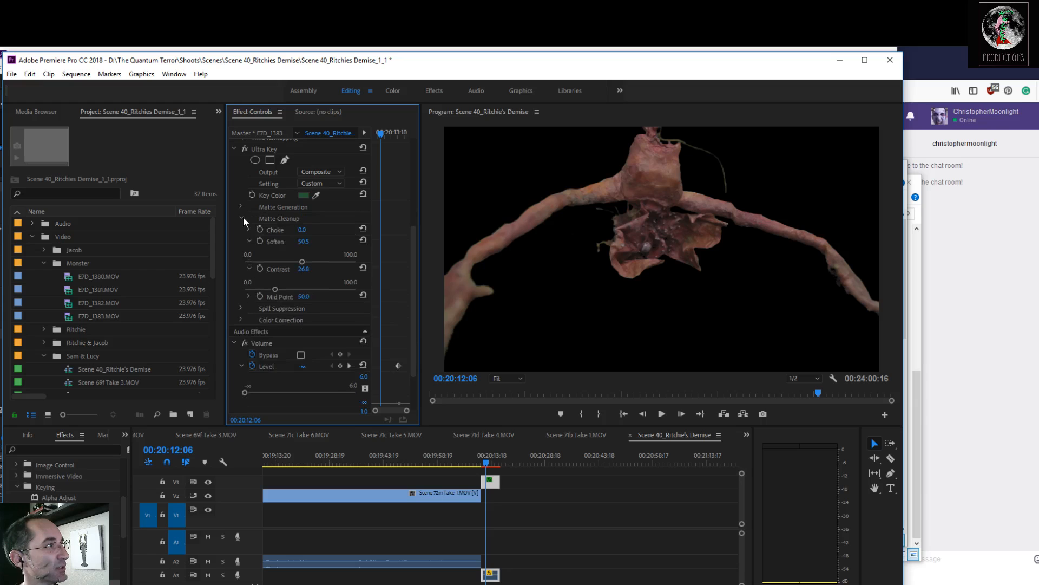
pyautogui.click(242, 218)
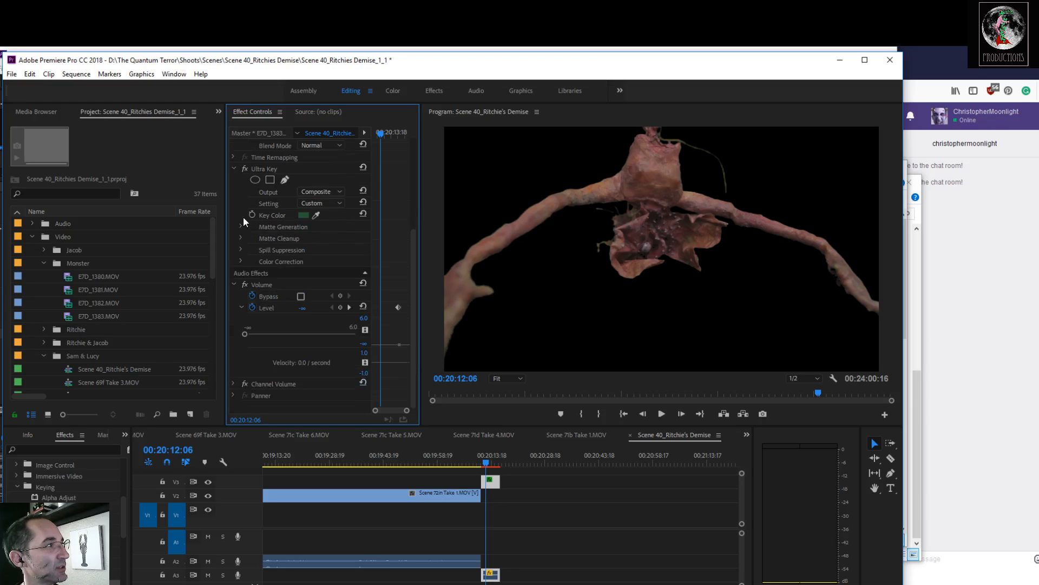
pyautogui.click(241, 249)
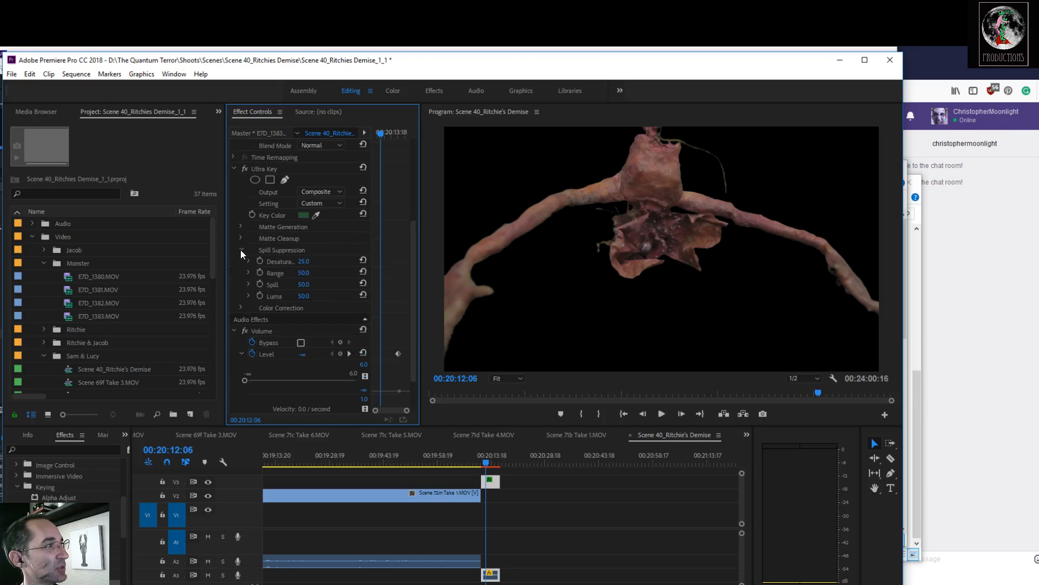
pyautogui.click(249, 284)
pyautogui.moveTo(302, 305)
pyautogui.mouseDown()
pyautogui.moveTo(332, 307)
pyautogui.moveTo(282, 304)
pyautogui.moveTo(294, 303)
pyautogui.mouseUp()
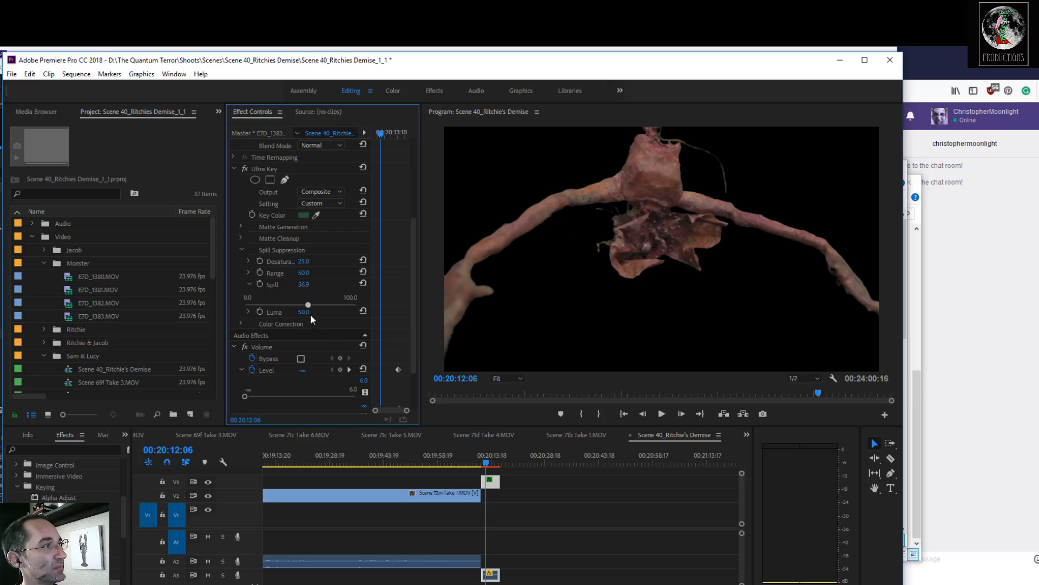
pyautogui.moveTo(332, 318); pyautogui.dragTo(326, 314)
pyautogui.click(249, 261)
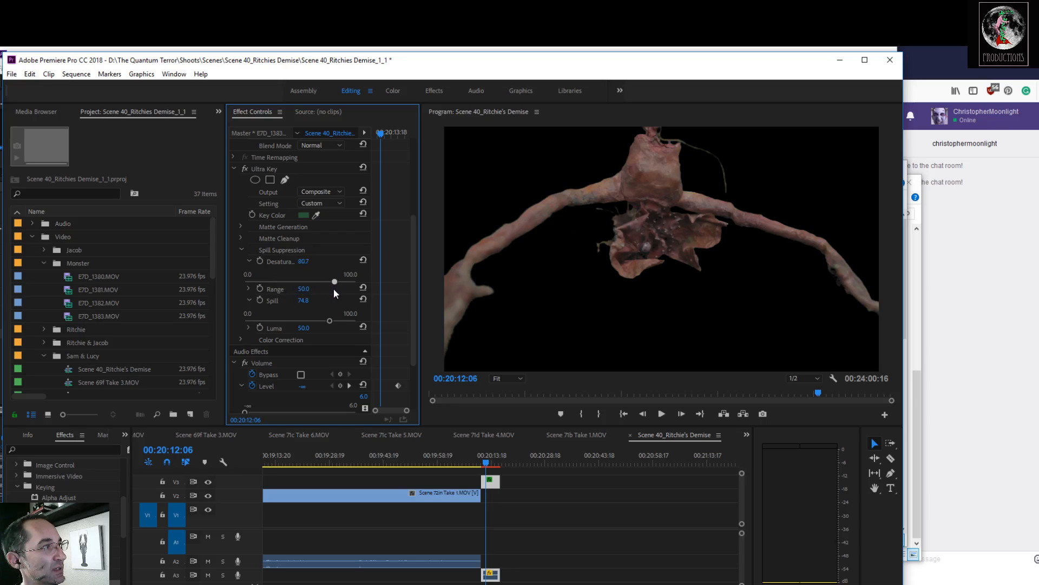
# Step: Turn the Ultra Key effect off and on repeatedly to compare the keyed monster with the original green-screen footage
pyautogui.click(245, 168)
pyautogui.click(244, 168)
pyautogui.click(245, 168)
pyautogui.click(245, 168)
pyautogui.click(244, 169)
pyautogui.click(245, 168)
pyautogui.click(245, 169)
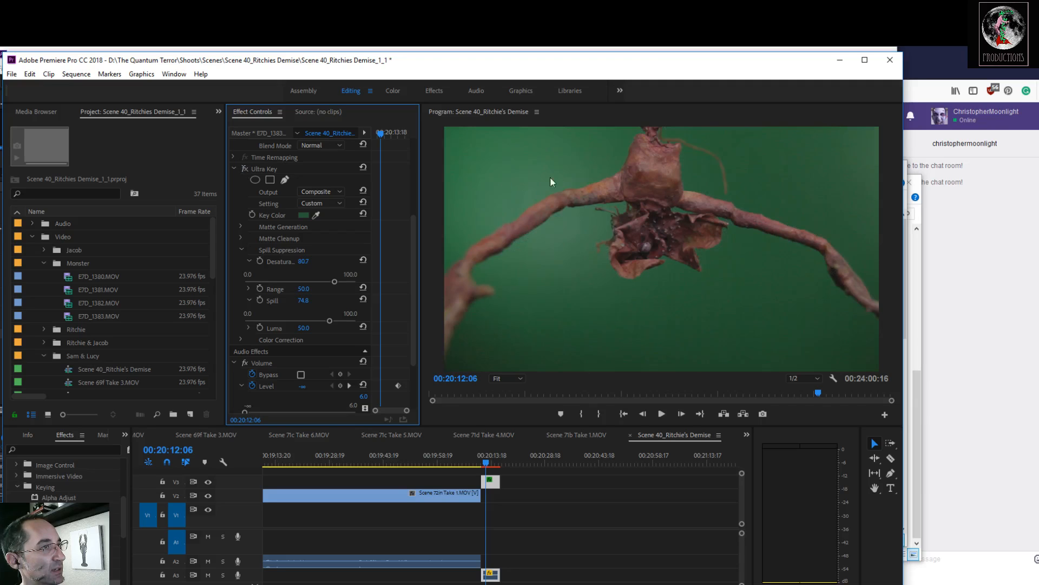
pyautogui.click(248, 171)
pyautogui.click(248, 170)
pyautogui.click(248, 171)
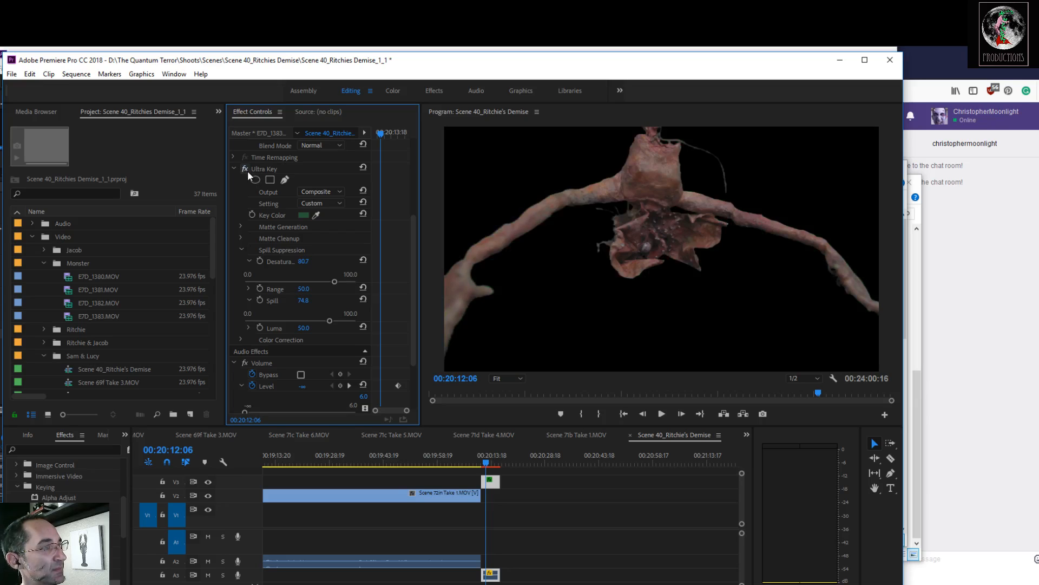
pyautogui.click(248, 170)
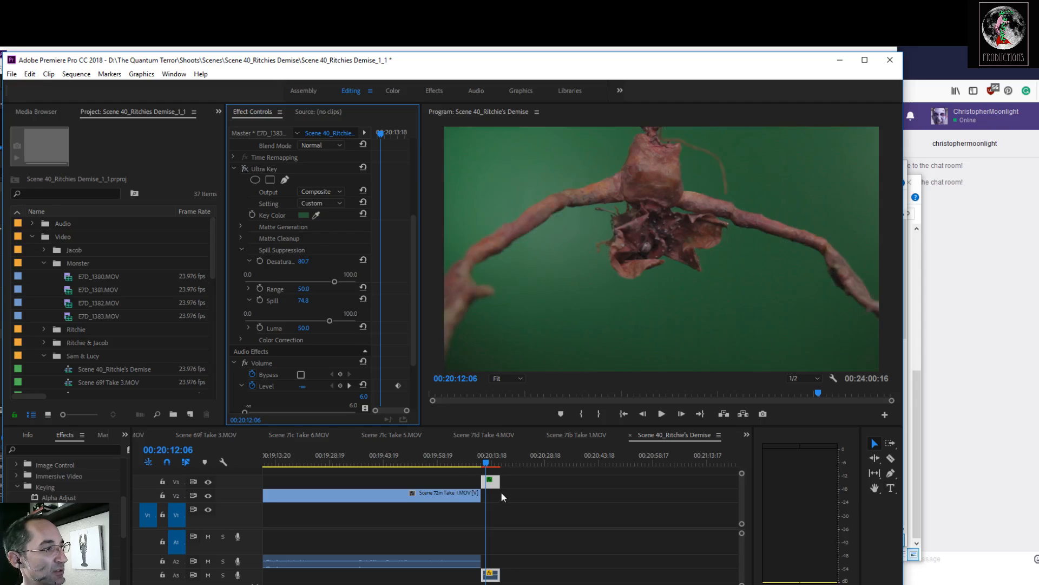
# Step: Move the monster clip on V3 over the end of the V2 take and re-enable Ultra Key
pyautogui.moveTo(494, 490); pyautogui.dragTo(472, 462)
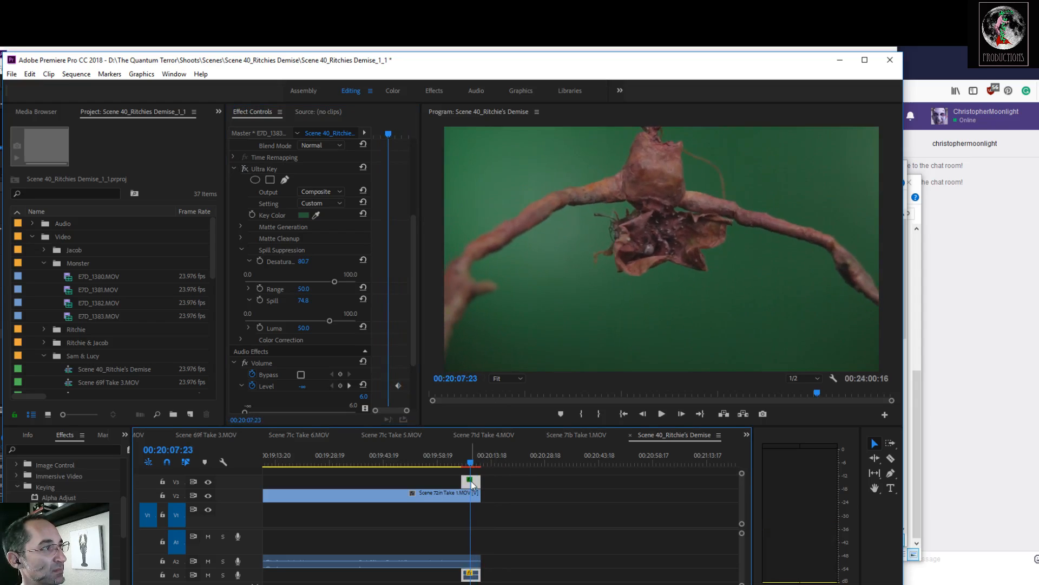
pyautogui.click(243, 169)
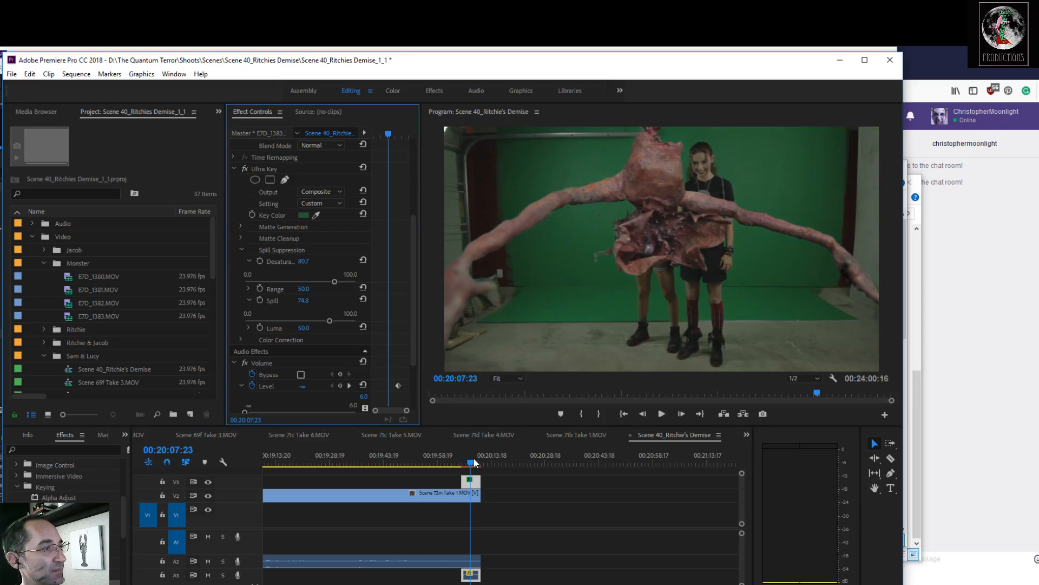
# Step: Play back the end of the V2 take twice to review the keyed monster over the actors
pyautogui.moveTo(471, 463); pyautogui.dragTo(457, 462)
pyautogui.press('space')
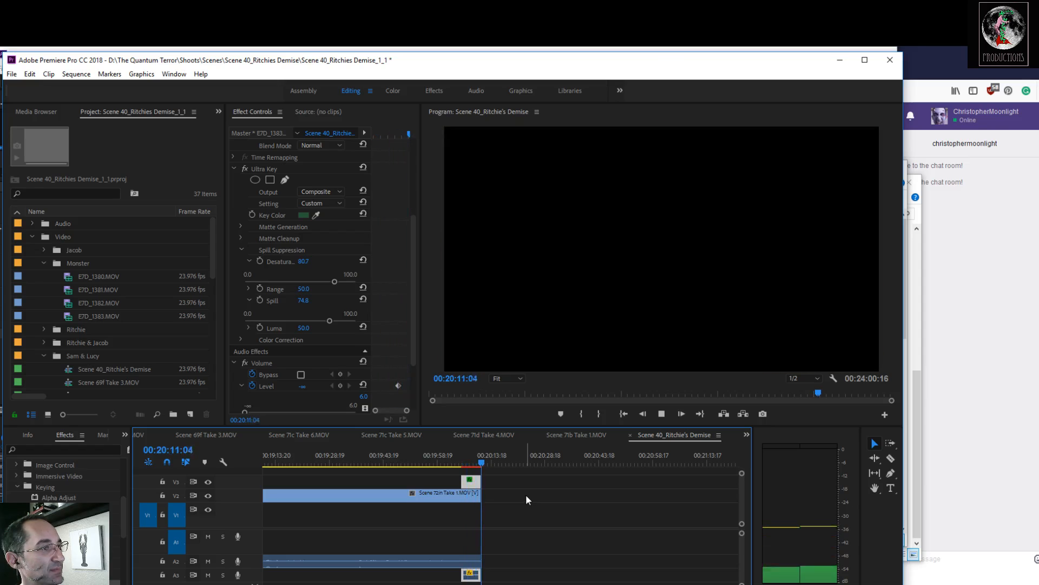
pyautogui.moveTo(483, 462); pyautogui.dragTo(452, 464)
pyautogui.press('space')
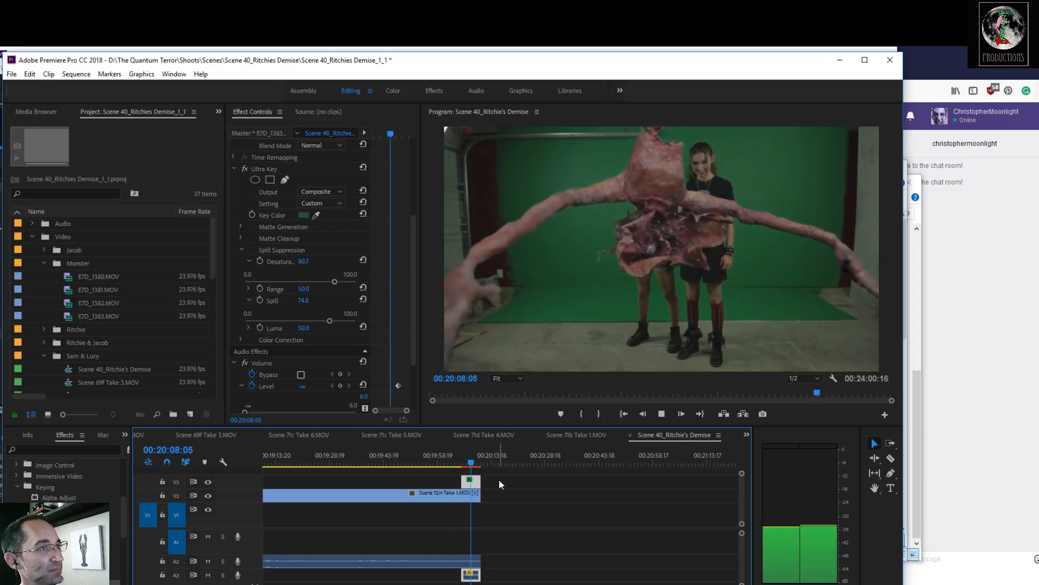
# Step: Set the program preview's playback resolution to Full and check the keyed monster around 00:20:08:14
pyautogui.press('space')
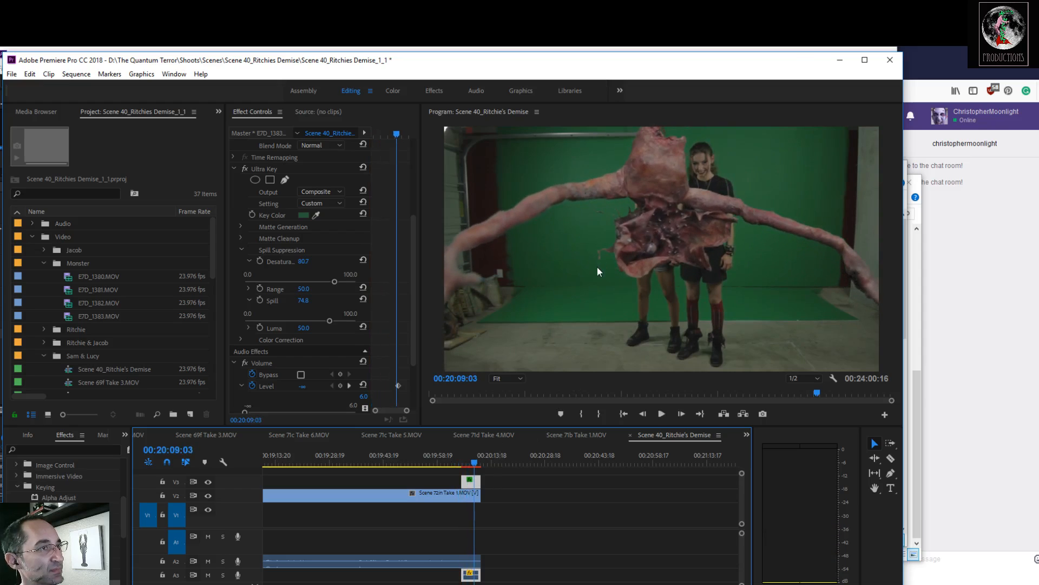
pyautogui.press('Left')
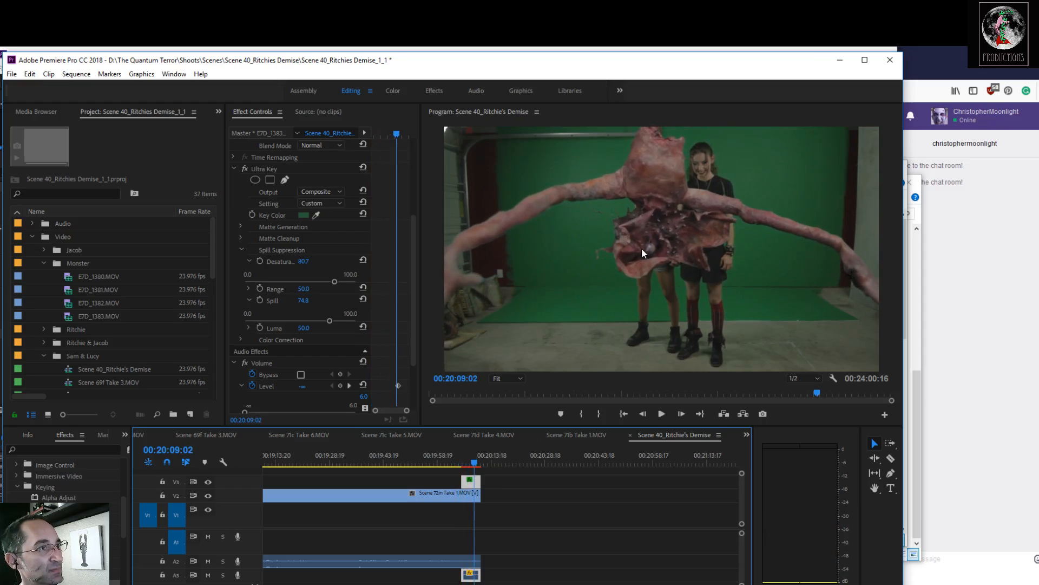
pyautogui.click(818, 380)
pyautogui.click(820, 394)
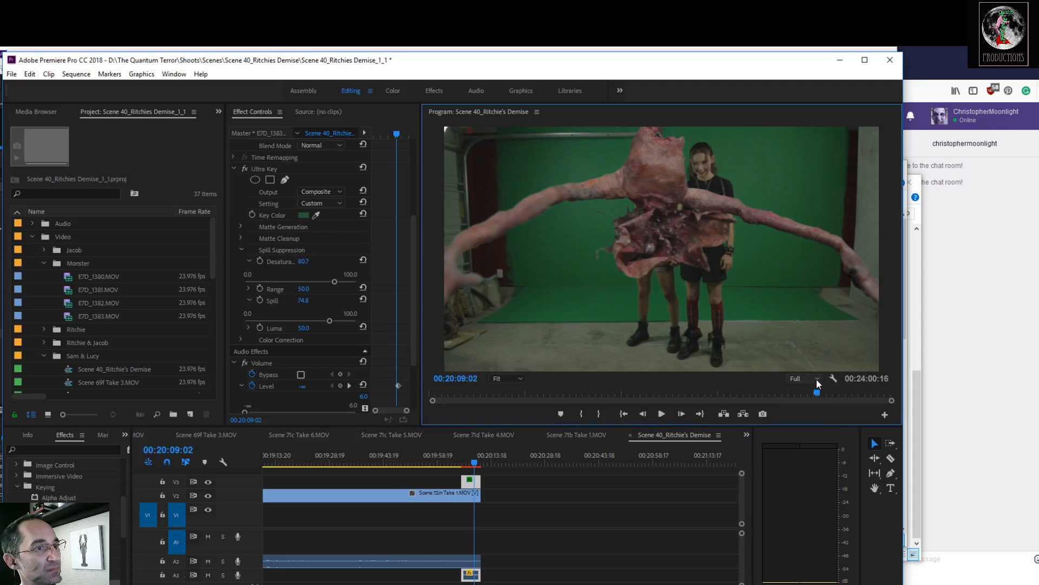
pyautogui.moveTo(476, 466); pyautogui.dragTo(472, 466)
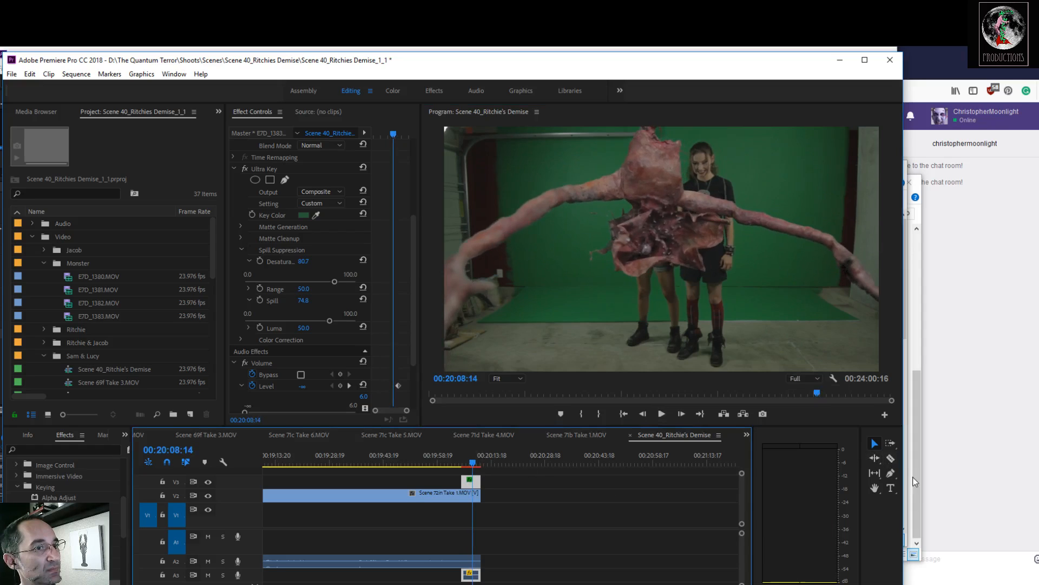
# Step: Review the take before the monster's entrance and cut the V2 clip at 00:19:51:18 with the Razor tool
pyautogui.moveTo(474, 464); pyautogui.dragTo(412, 475)
pyautogui.press('space')
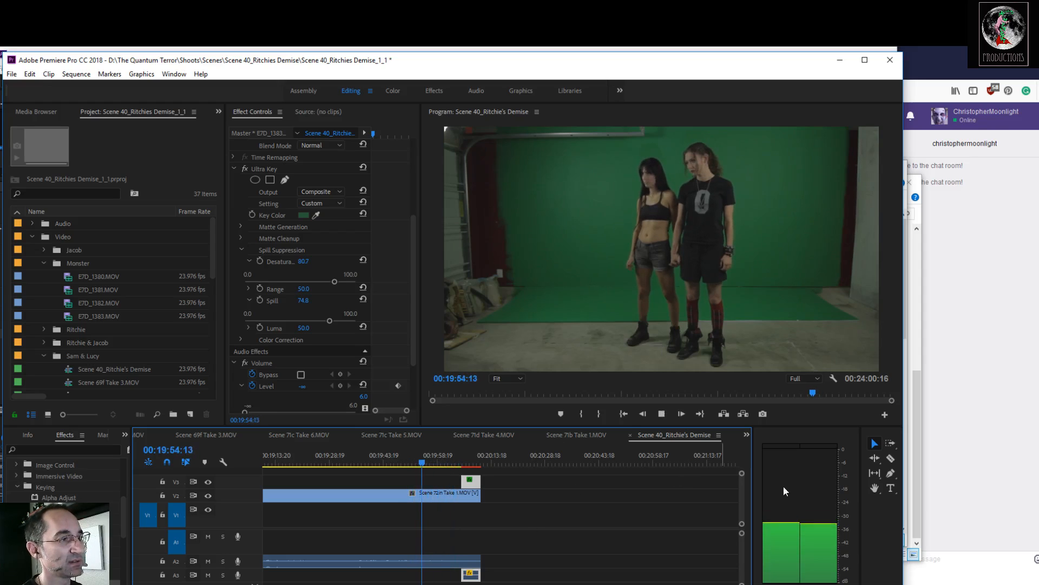
pyautogui.click(890, 459)
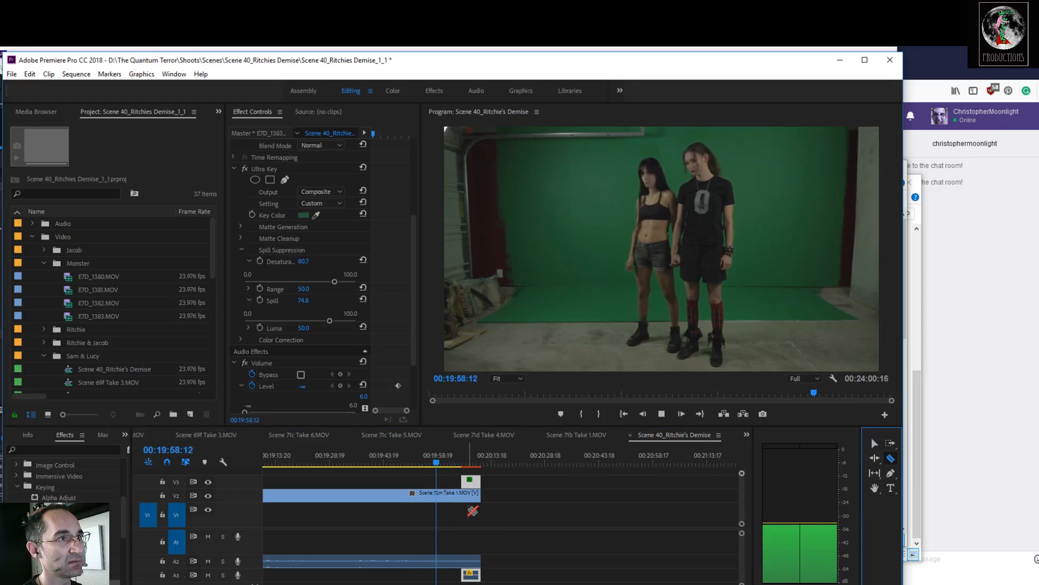
pyautogui.press('space')
pyautogui.moveTo(440, 465); pyautogui.dragTo(399, 463)
pyautogui.press('space')
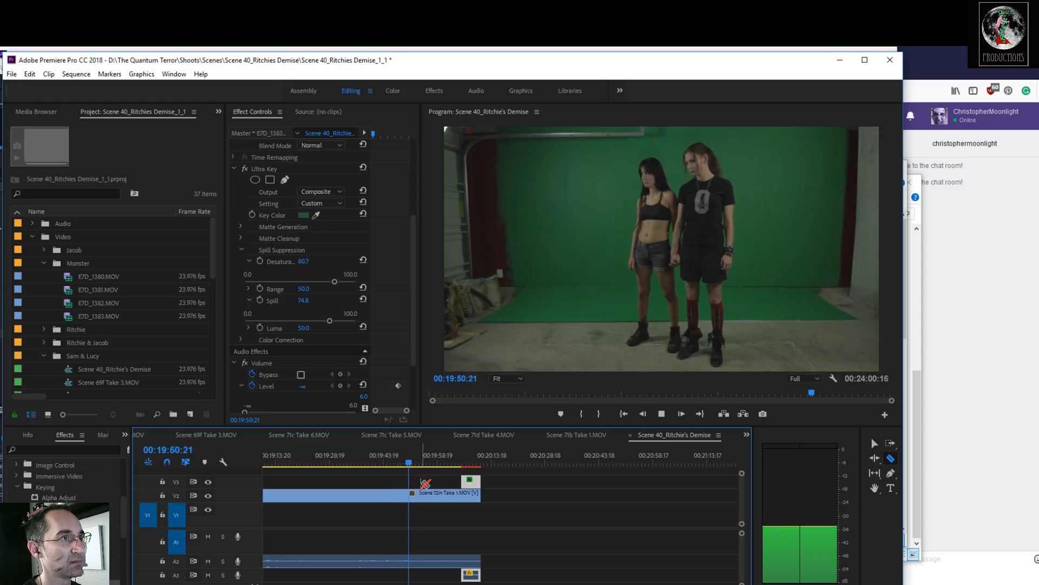
pyautogui.press('space')
pyautogui.click(414, 494)
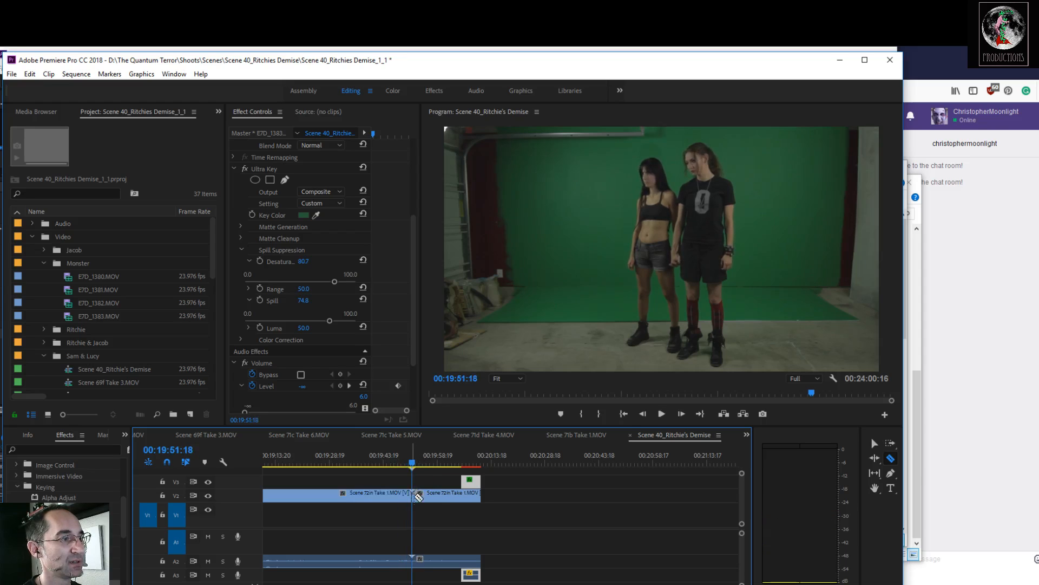
pyautogui.click(878, 445)
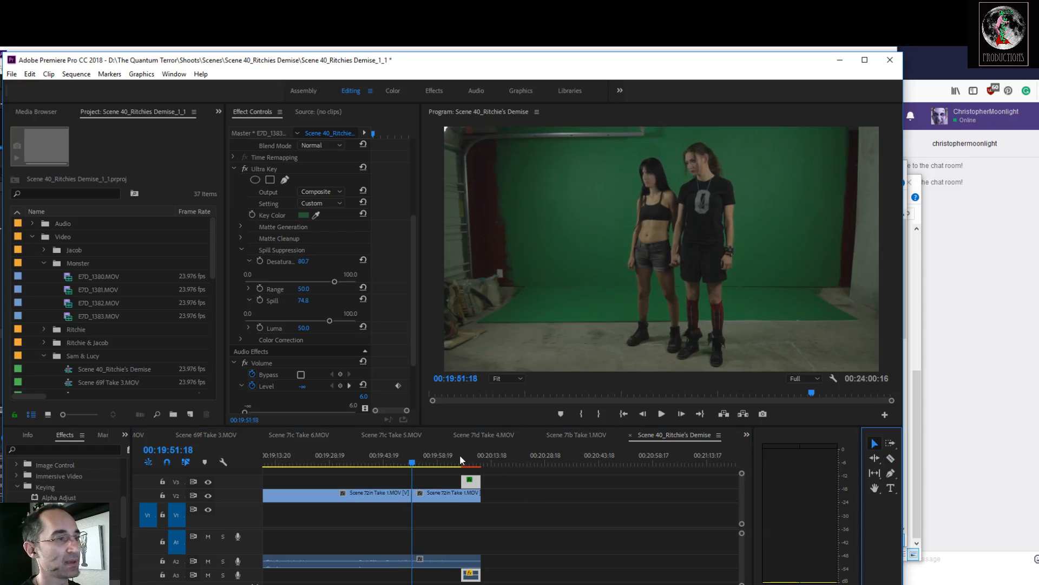
# Step: Move the monster clip on V3 to just after the V2 take and apply Ultra Key to the take's last segment
pyautogui.moveTo(407, 460); pyautogui.dragTo(454, 498)
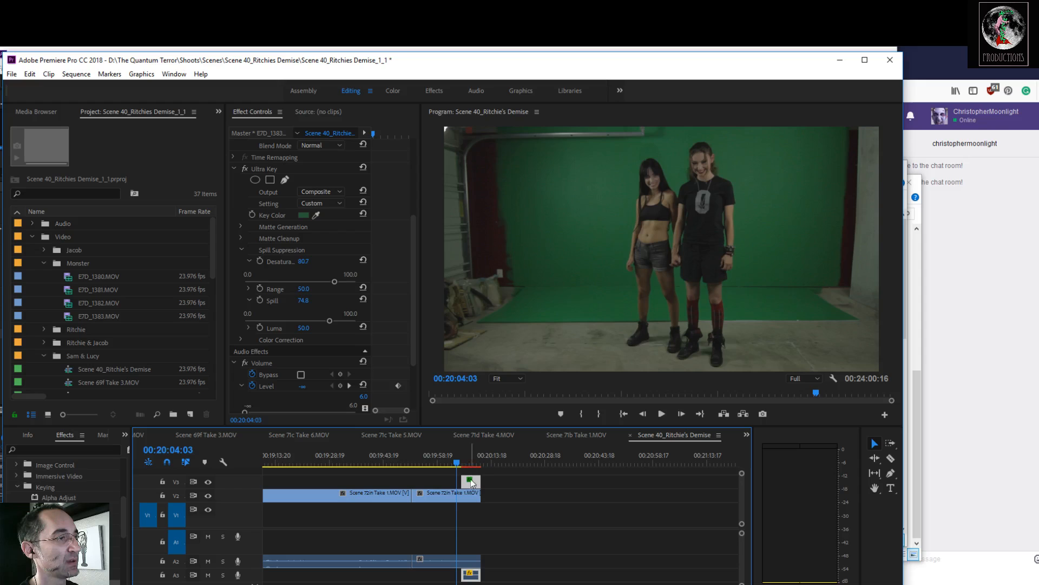
pyautogui.moveTo(469, 486); pyautogui.dragTo(489, 487)
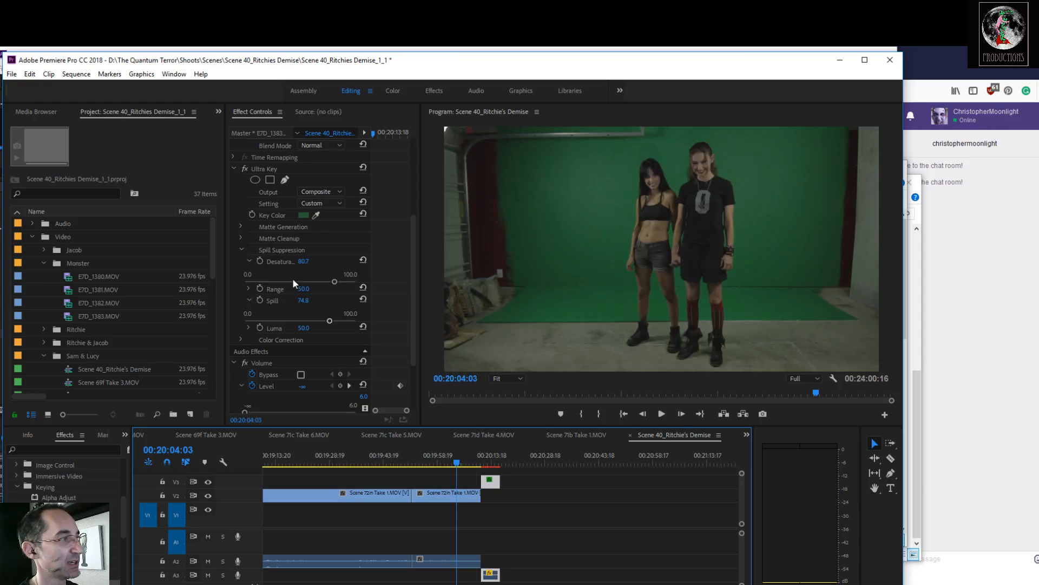
pyautogui.click(443, 492)
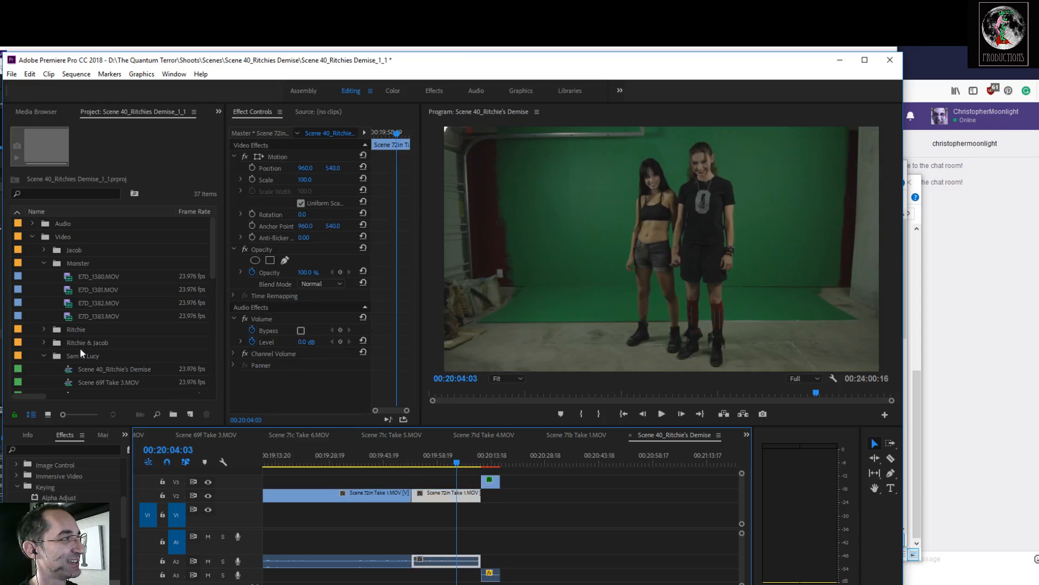
pyautogui.moveTo(59, 573); pyautogui.dragTo(433, 495)
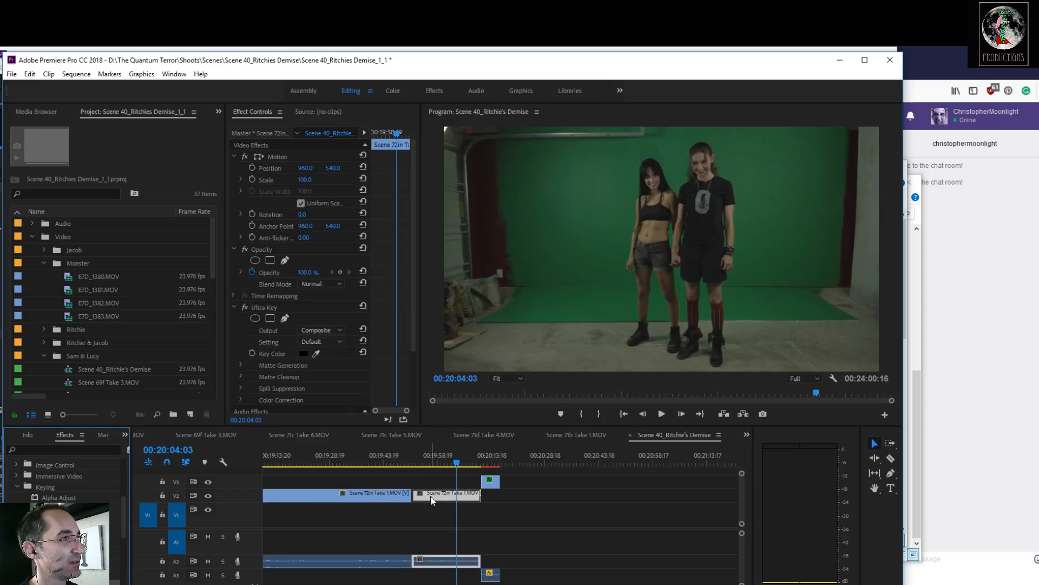
# Step: Try keying the actors' footage with green sampled between them, inspect its Alpha Channel output, and reset Ultra Key
pyautogui.click(316, 353)
pyautogui.click(674, 237)
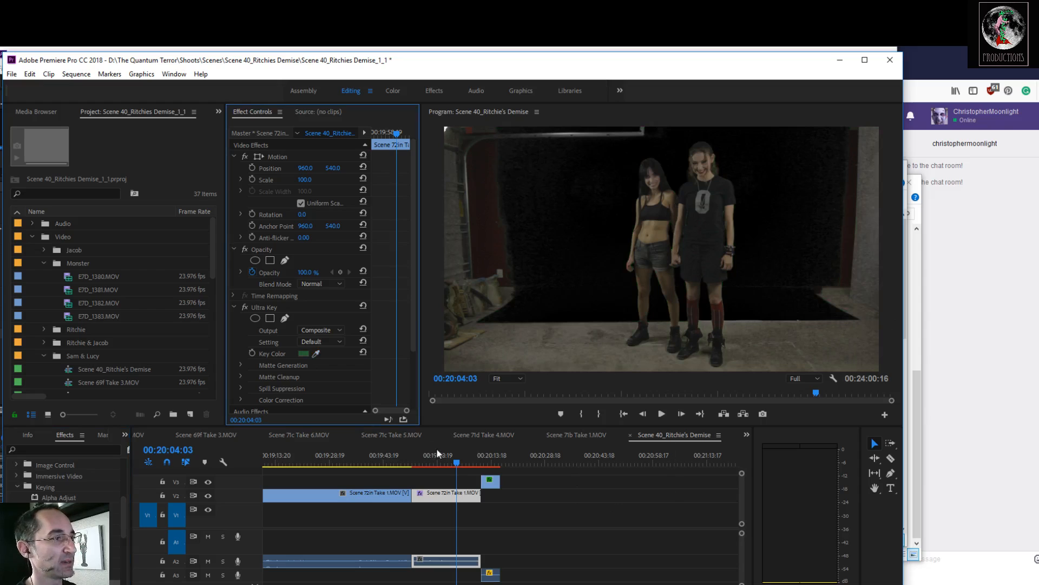
pyautogui.moveTo(454, 462)
pyautogui.mouseDown()
pyautogui.moveTo(445, 468)
pyautogui.moveTo(460, 472)
pyautogui.moveTo(450, 466)
pyautogui.mouseUp()
pyautogui.click(411, 348)
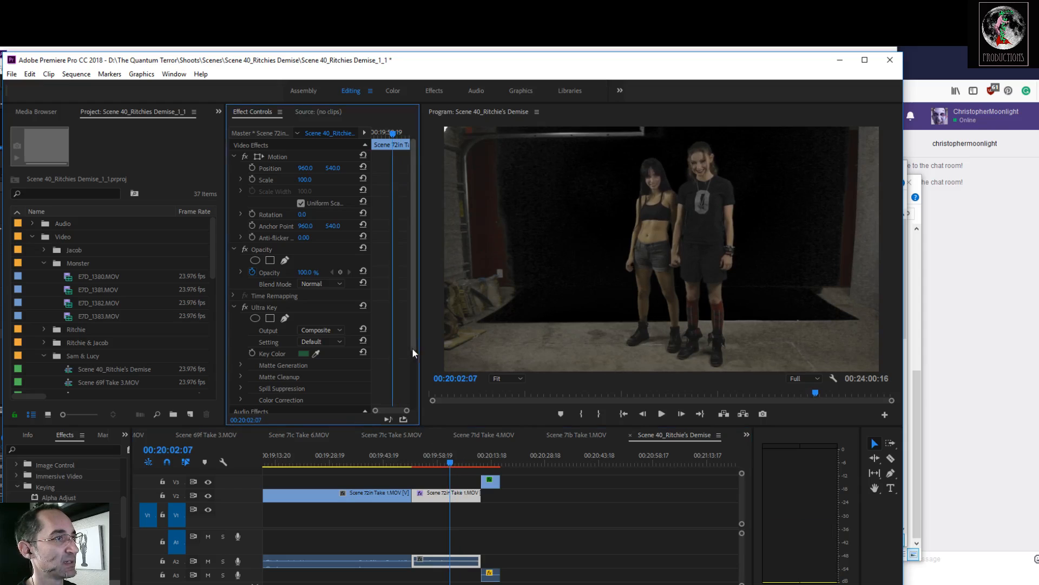
pyautogui.moveTo(412, 347); pyautogui.dragTo(413, 377)
pyautogui.click(336, 293)
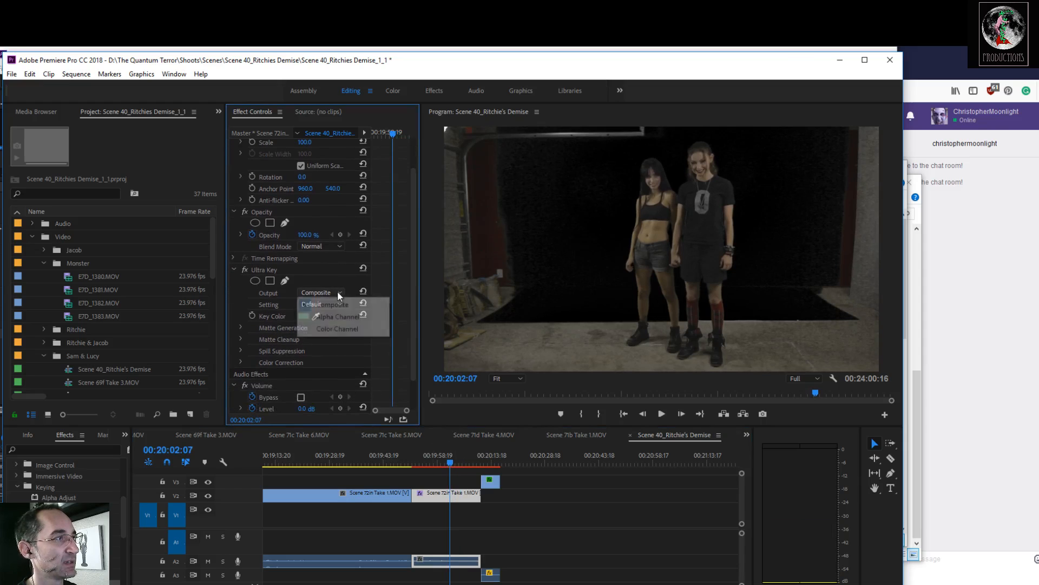
pyautogui.click(340, 316)
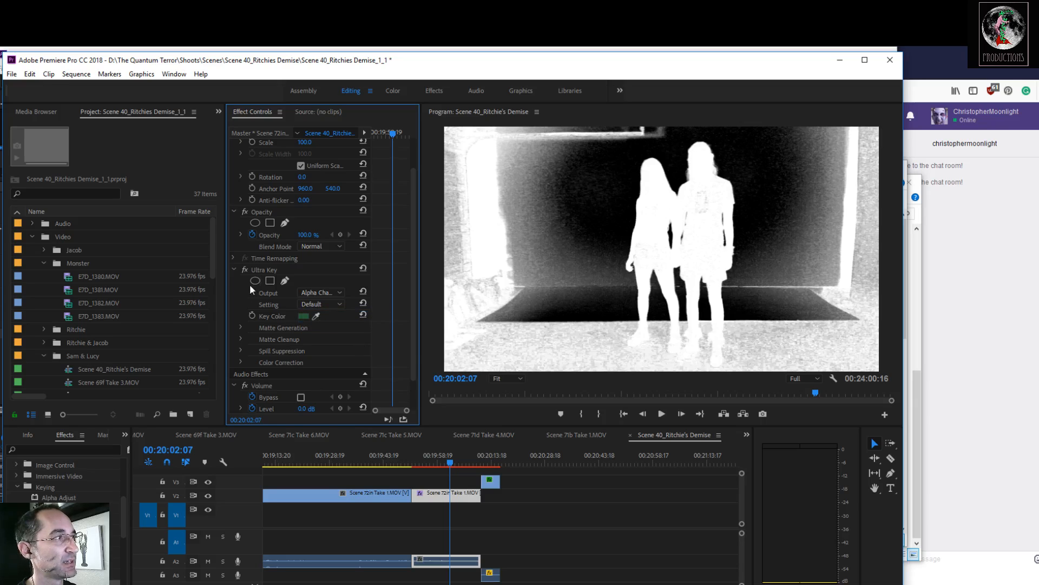
pyautogui.click(364, 268)
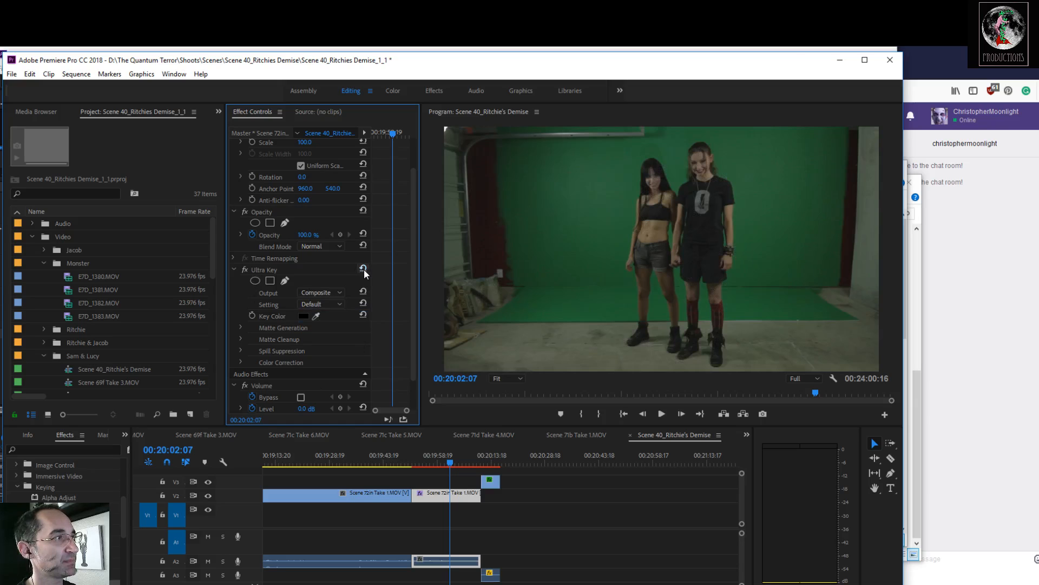
# Step: Sample the green screen beside the actors as Ultra Key's key color and set its output to Alpha Channel
pyautogui.moveTo(319, 313); pyautogui.dragTo(592, 261)
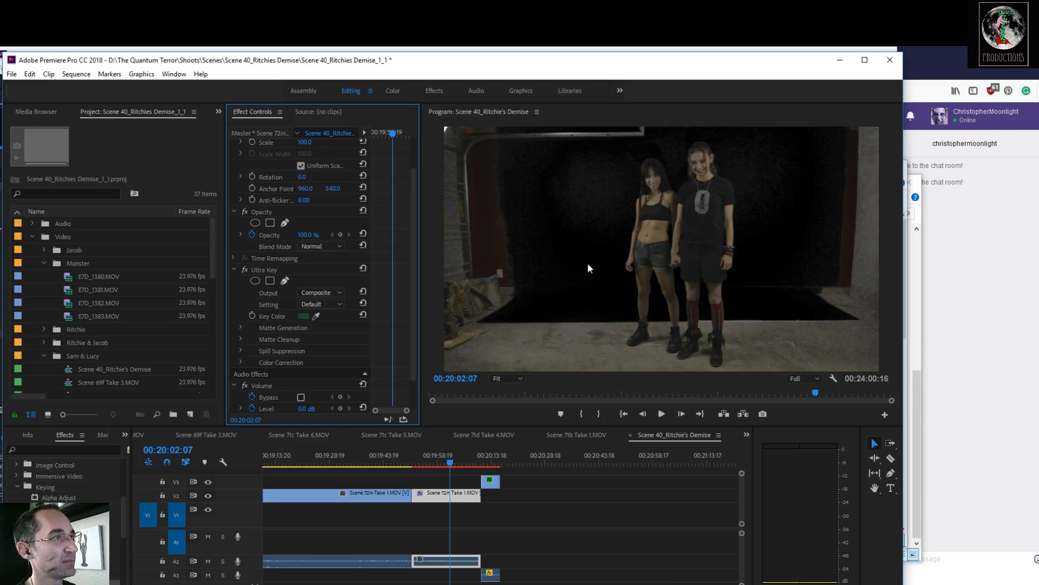
pyautogui.click(323, 294)
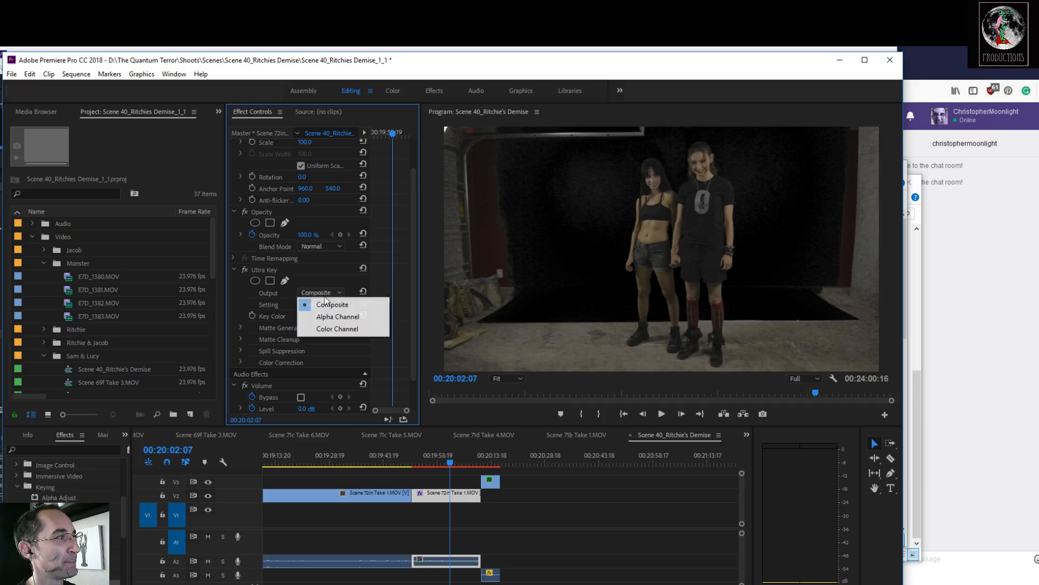
pyautogui.click(332, 317)
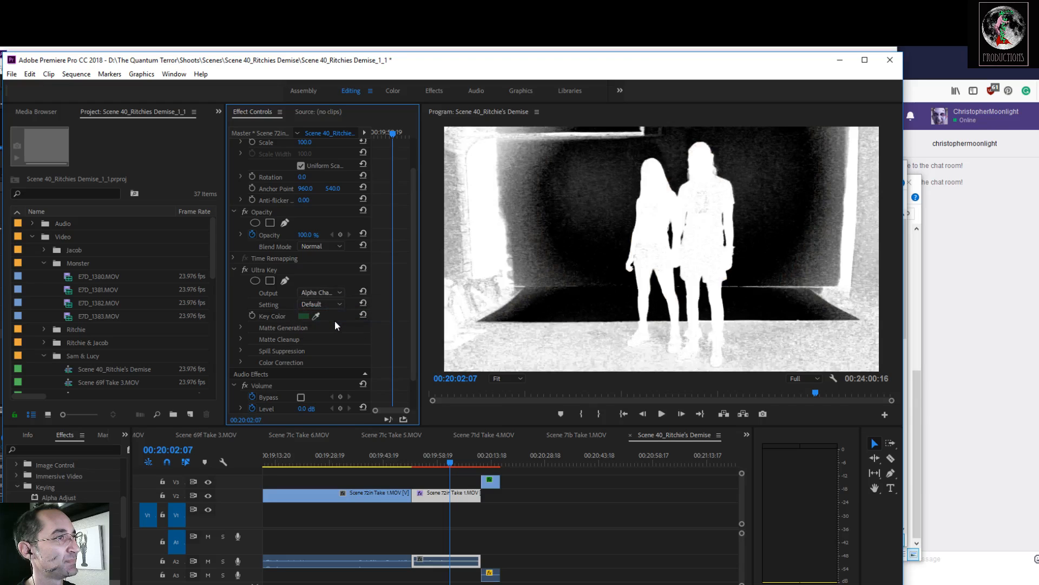
# Step: Expand Ultra Key's Matte Generation and Matte Cleanup settings and set Pedestal to 28
pyautogui.click(240, 327)
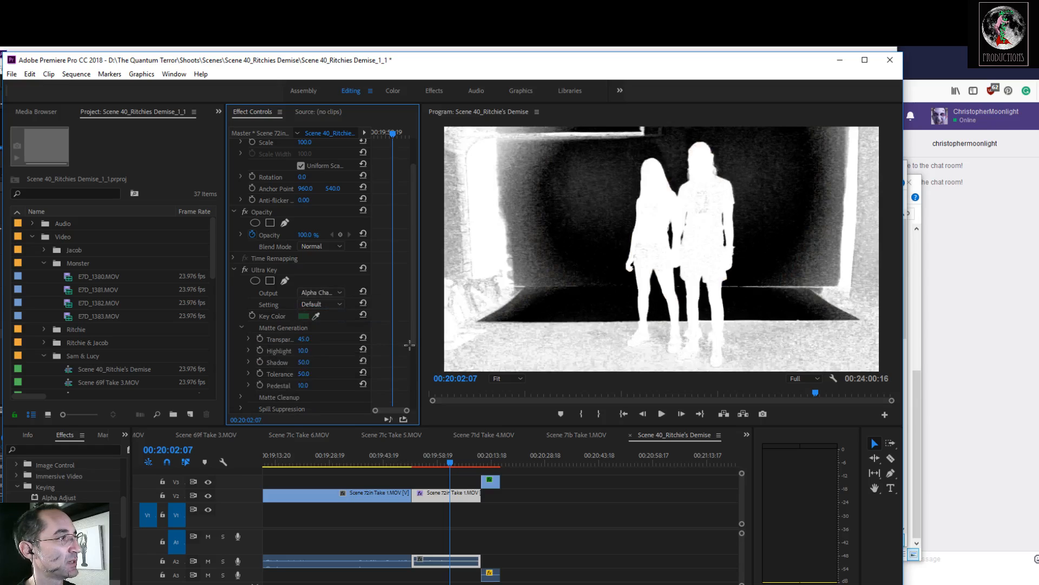
pyautogui.scroll(-3, 414, 340)
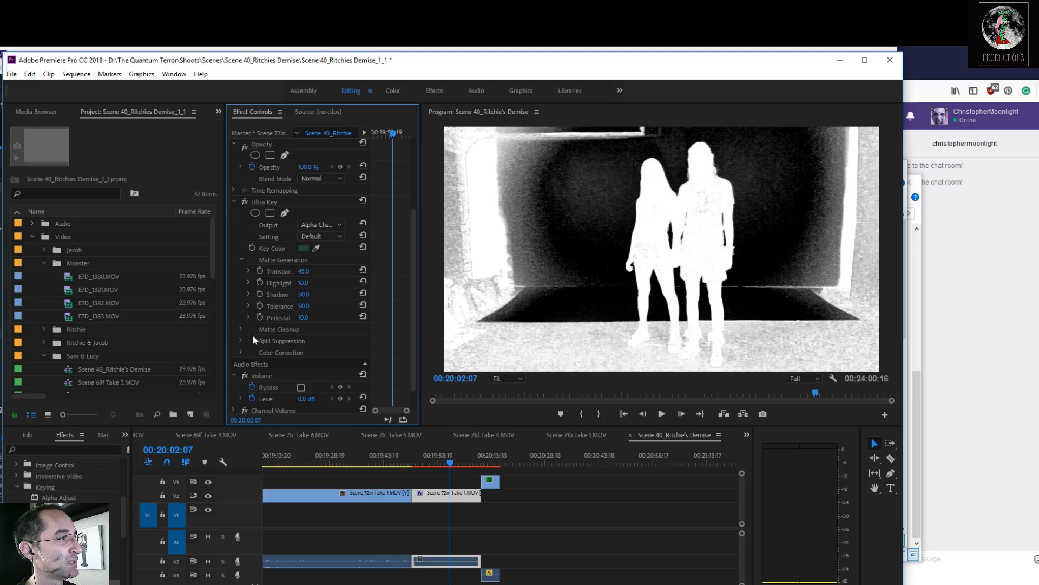
pyautogui.click(240, 329)
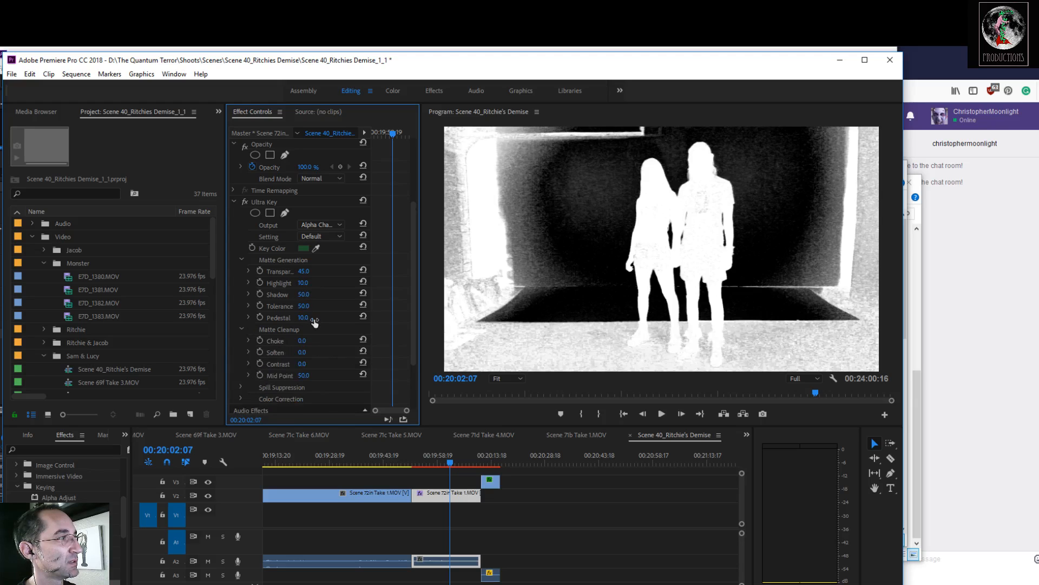
pyautogui.moveTo(308, 319); pyautogui.dragTo(323, 318)
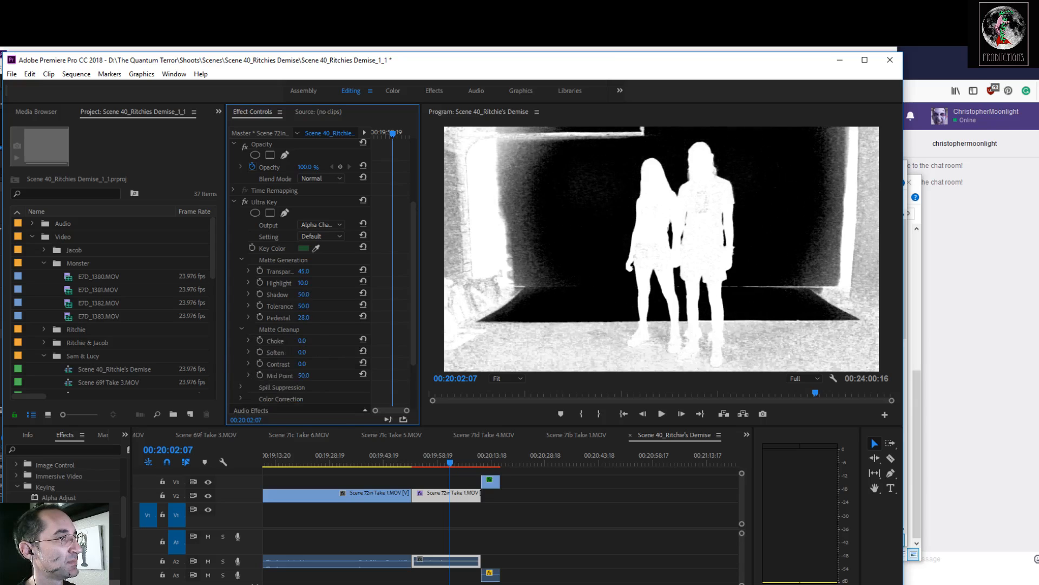
pyautogui.moveTo(324, 318); pyautogui.dragTo(327, 319)
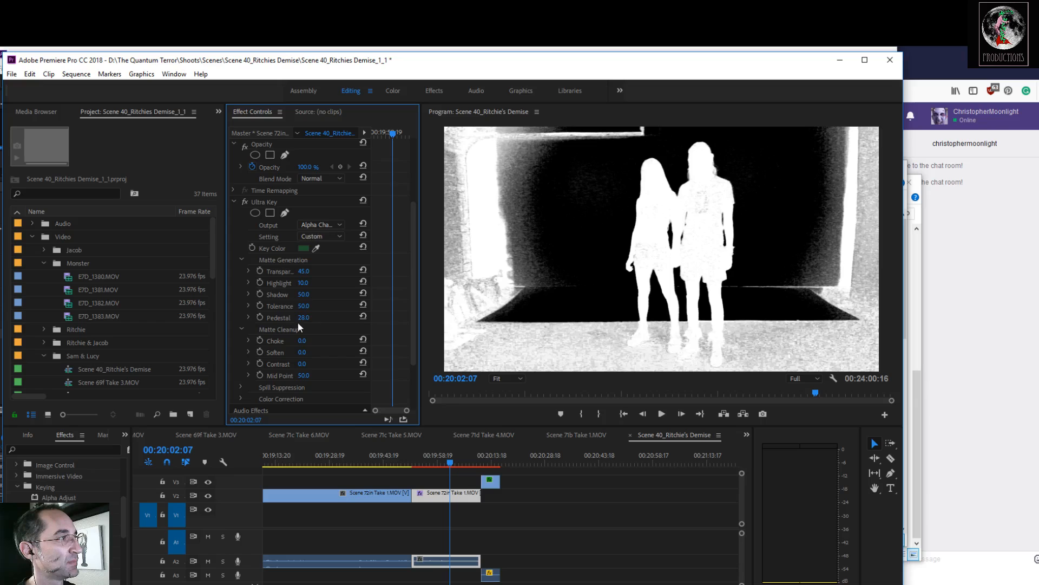
# Step: Adjust the Matte Generation sliders, setting Highlight to 0 and Shadow to 100
pyautogui.click(249, 283)
pyautogui.moveTo(255, 304)
pyautogui.mouseDown()
pyautogui.moveTo(372, 316)
pyautogui.moveTo(259, 307)
pyautogui.mouseUp()
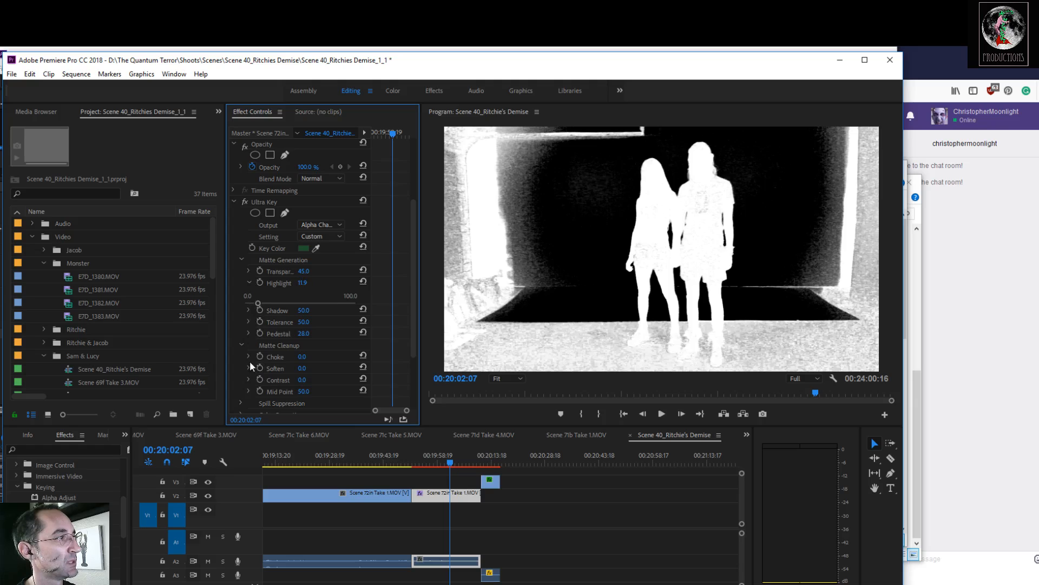
pyautogui.click(248, 310)
pyautogui.moveTo(299, 331)
pyautogui.mouseDown()
pyautogui.moveTo(264, 326)
pyautogui.moveTo(353, 327)
pyautogui.moveTo(239, 316)
pyautogui.moveTo(297, 326)
pyautogui.mouseUp()
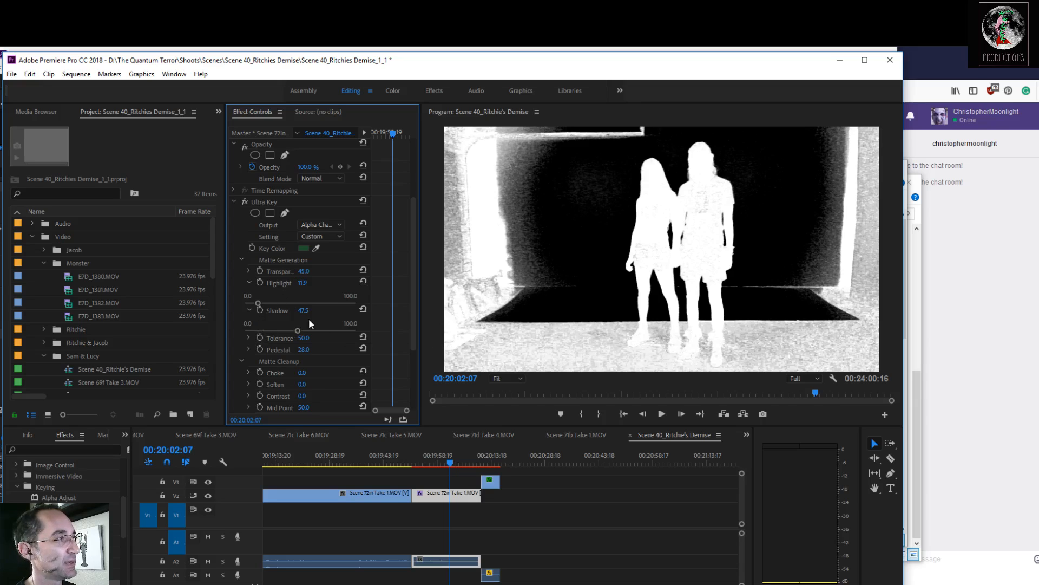
pyautogui.moveTo(298, 329); pyautogui.dragTo(328, 330)
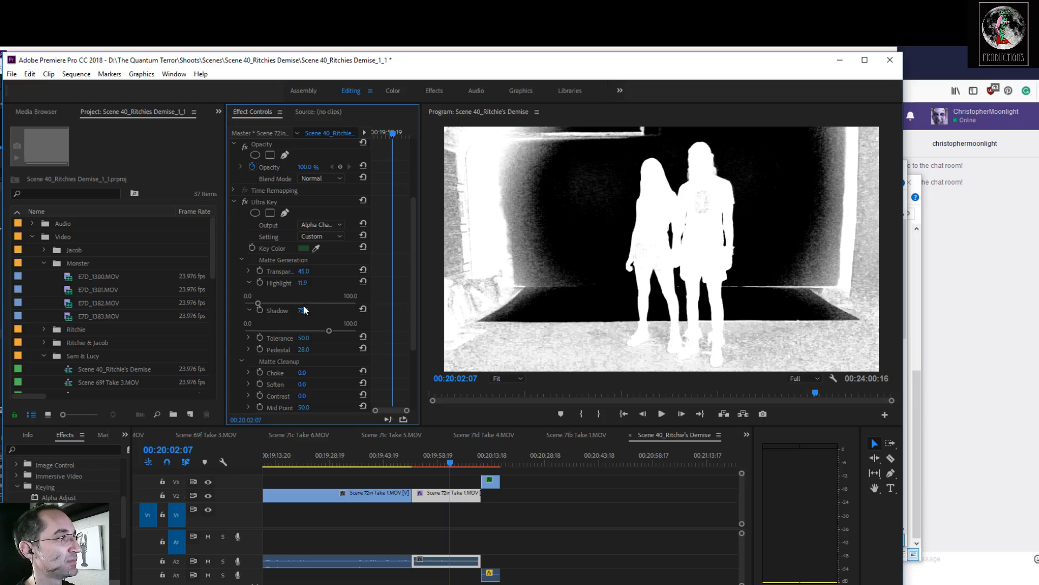
pyautogui.moveTo(262, 301)
pyautogui.mouseDown()
pyautogui.moveTo(272, 301)
pyautogui.moveTo(241, 299)
pyautogui.mouseUp()
pyautogui.moveTo(328, 331); pyautogui.dragTo(389, 326)
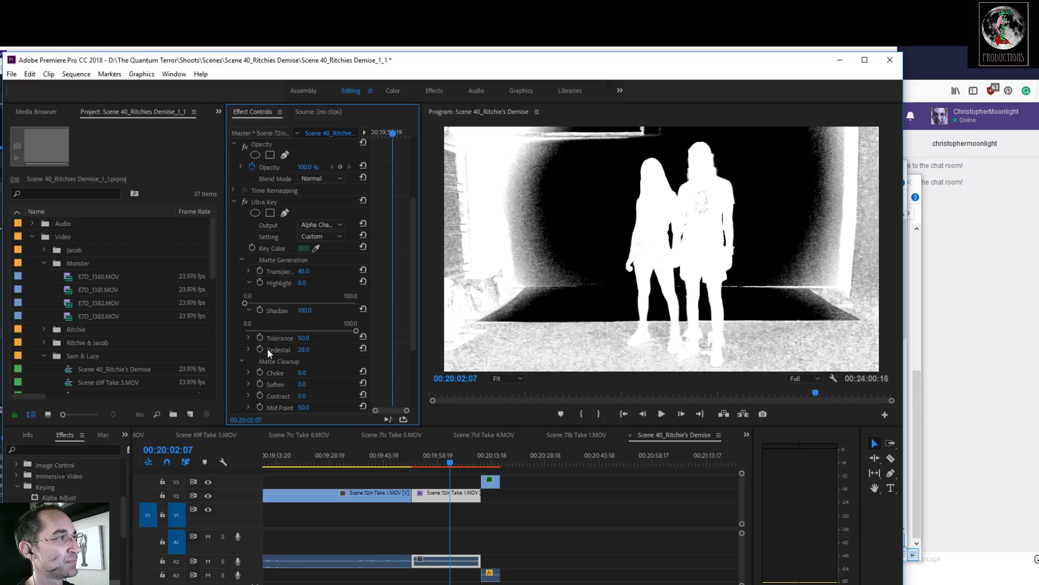
# Step: Try a Pedestal of about 13.4 and reset all Ultra Key settings
pyautogui.click(249, 349)
pyautogui.moveTo(278, 368)
pyautogui.mouseDown()
pyautogui.moveTo(366, 365)
pyautogui.moveTo(259, 369)
pyautogui.mouseUp()
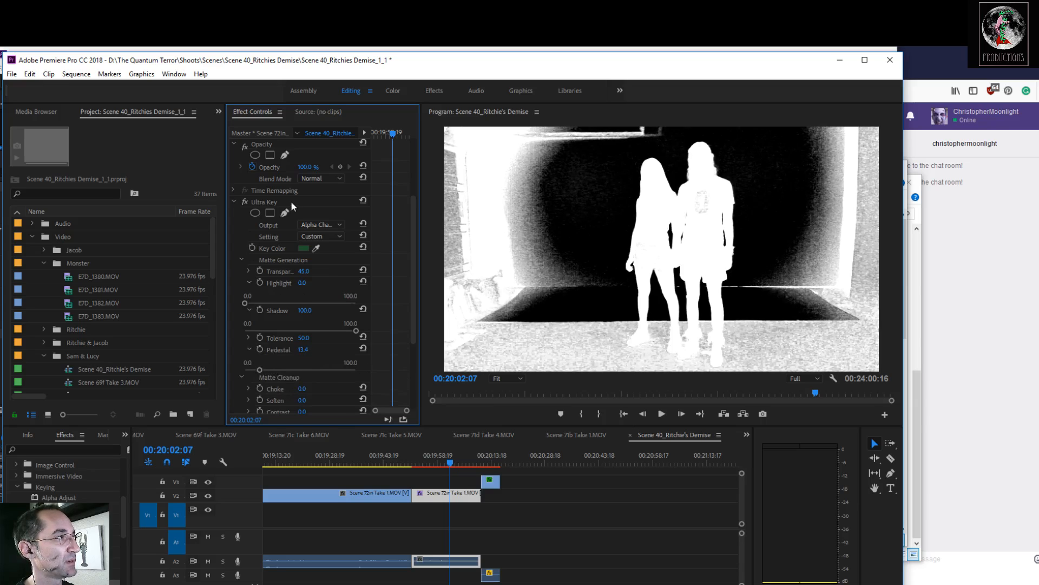
pyautogui.click(364, 200)
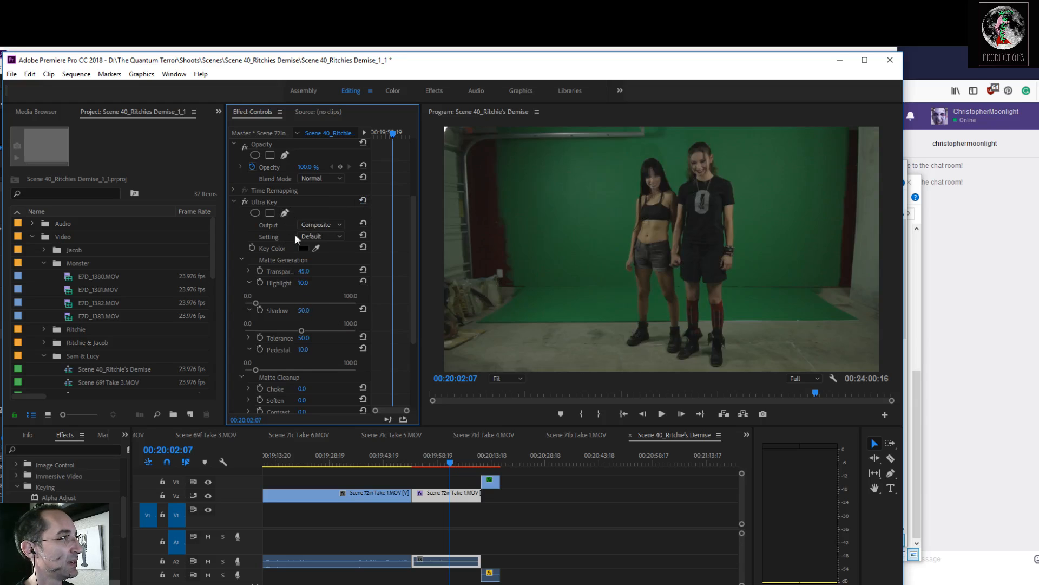
# Step: Try keying with green sampled higher up on the backdrop beside the actors, and reset Ultra Key
pyautogui.click(316, 248)
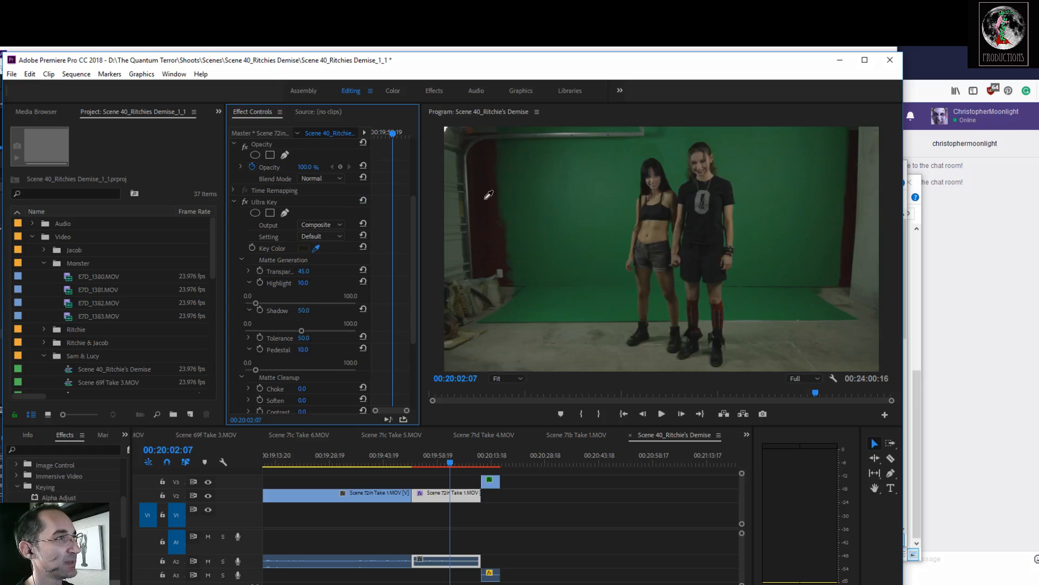
pyautogui.click(545, 195)
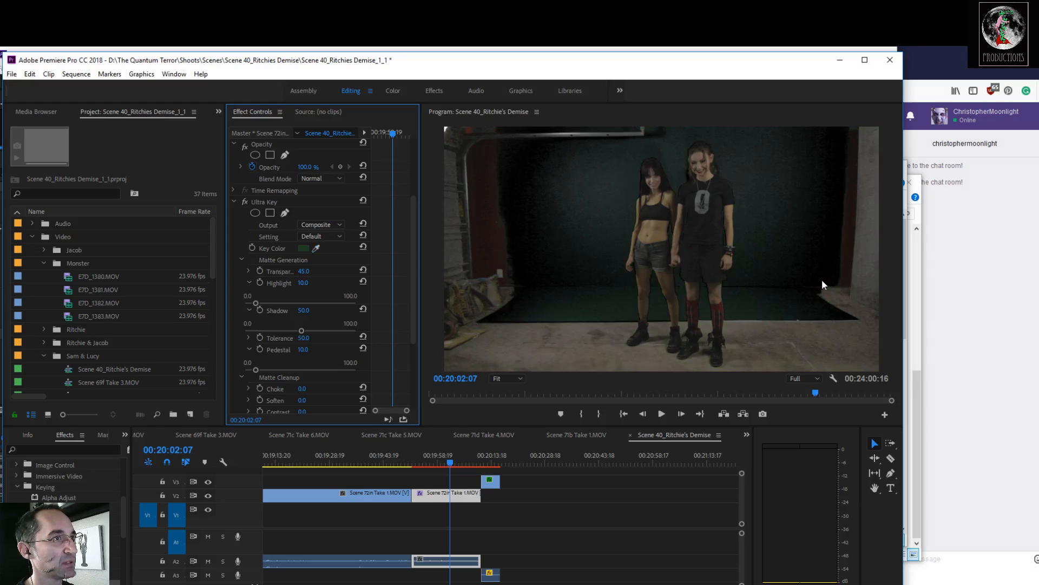
pyautogui.click(364, 200)
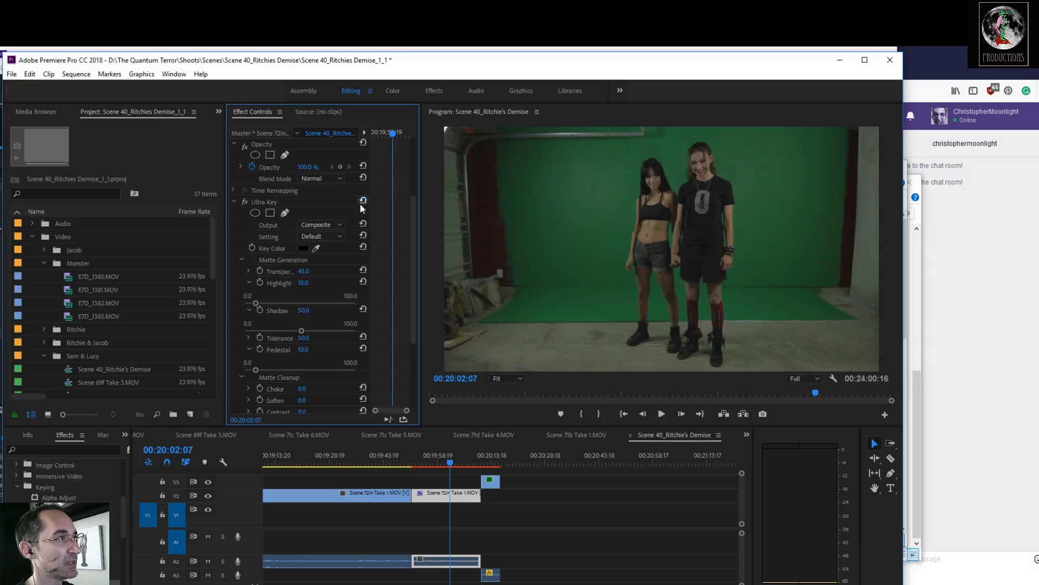
# Step: Try keying with green sampled beside the actors, using Alpha Channel output, Highlight 31.7 and Shadow 31.2, and reset Ultra Key
pyautogui.click(318, 247)
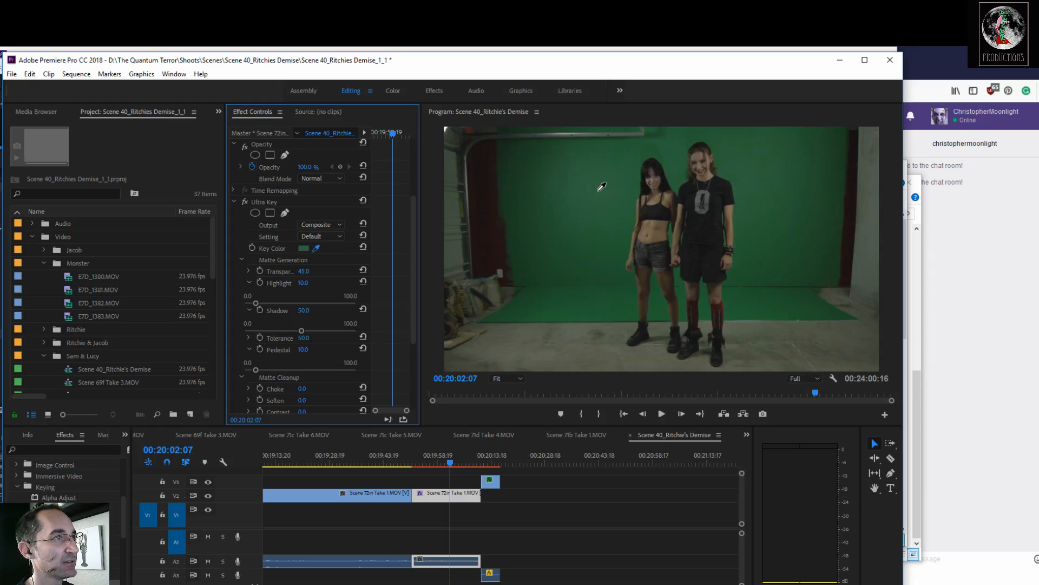
pyautogui.click(599, 192)
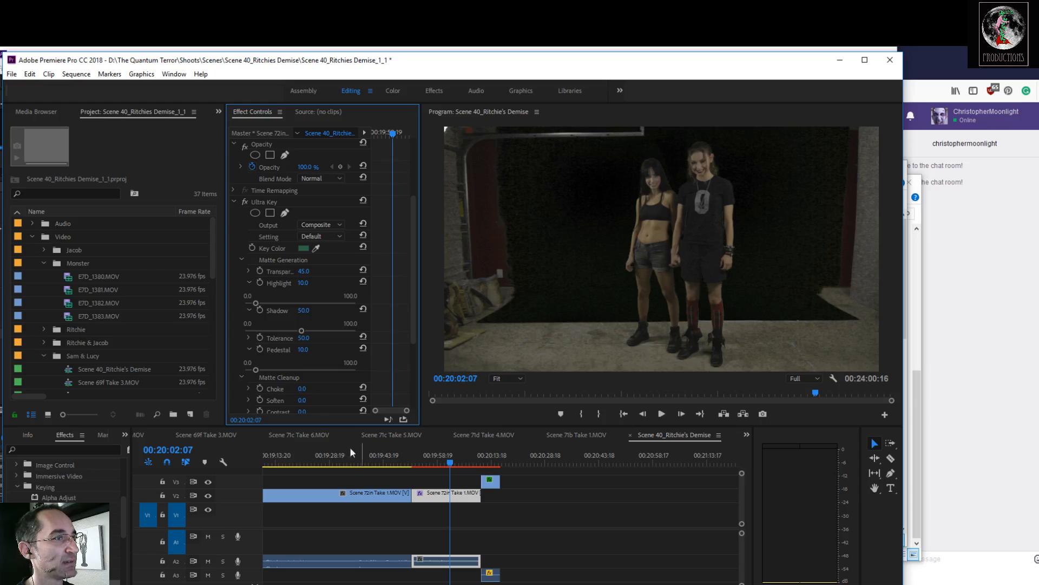
pyautogui.click(330, 226)
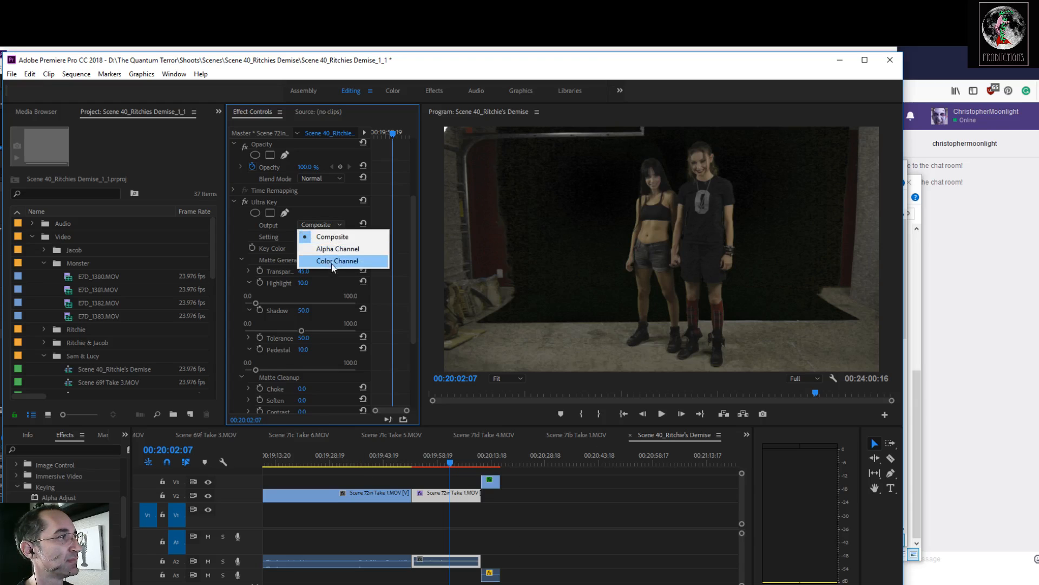
pyautogui.click(335, 249)
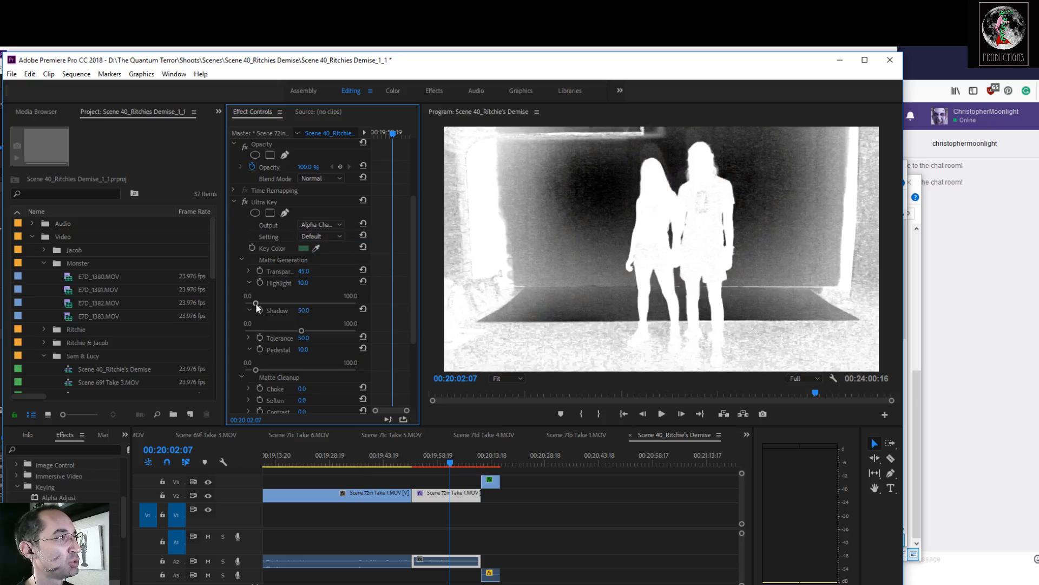
pyautogui.moveTo(256, 304); pyautogui.dragTo(256, 305)
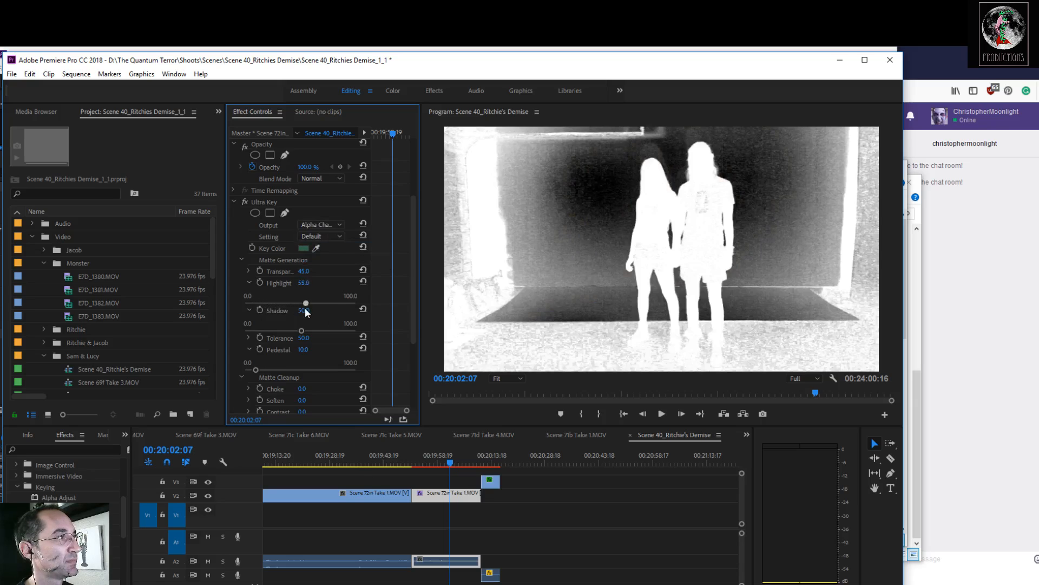
pyautogui.moveTo(340, 305); pyautogui.dragTo(279, 333)
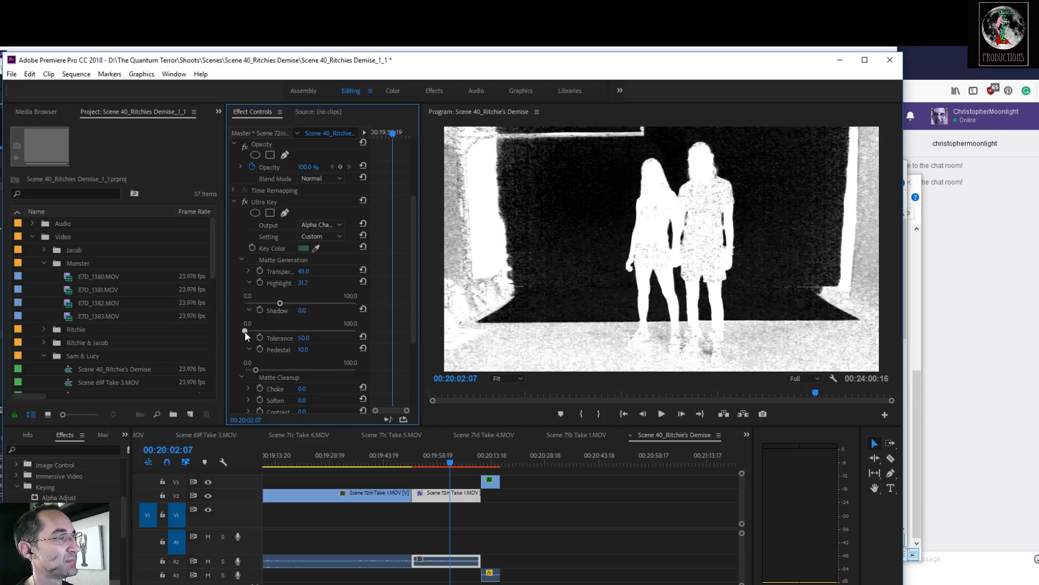
pyautogui.moveTo(247, 331); pyautogui.dragTo(279, 330)
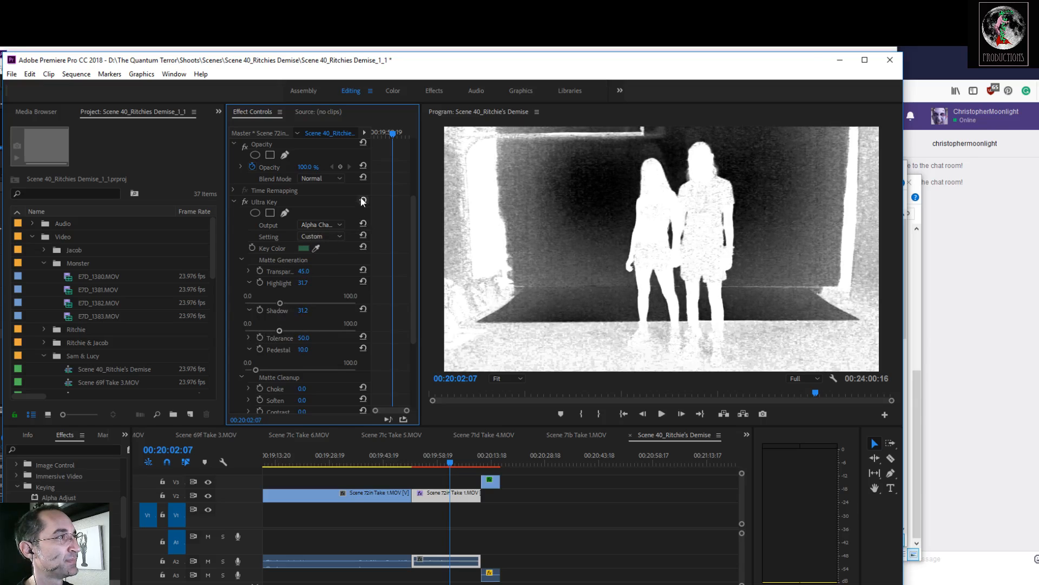
pyautogui.click(363, 201)
# Step: Sample the green between the actors' heads as Ultra Key's key color, and set Shadow to 26.7 and Pedestal to 20.3
pyautogui.click(316, 247)
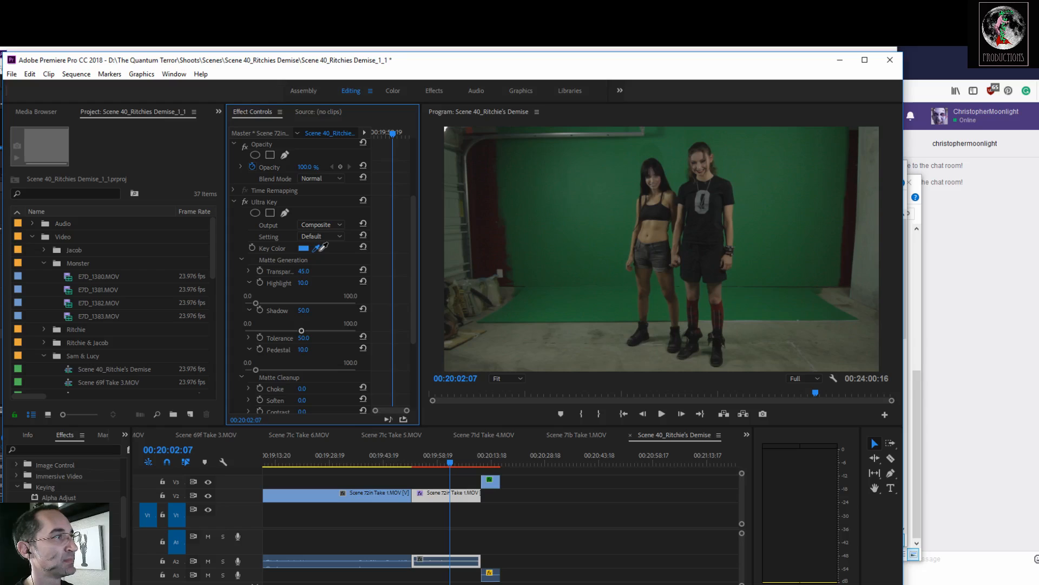
pyautogui.click(682, 162)
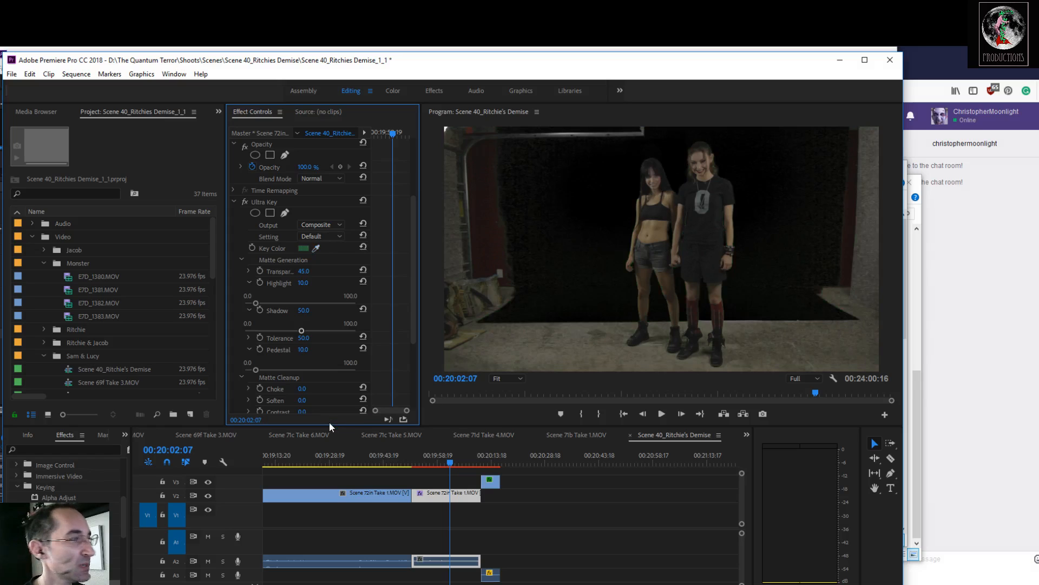
pyautogui.moveTo(301, 330); pyautogui.dragTo(274, 328)
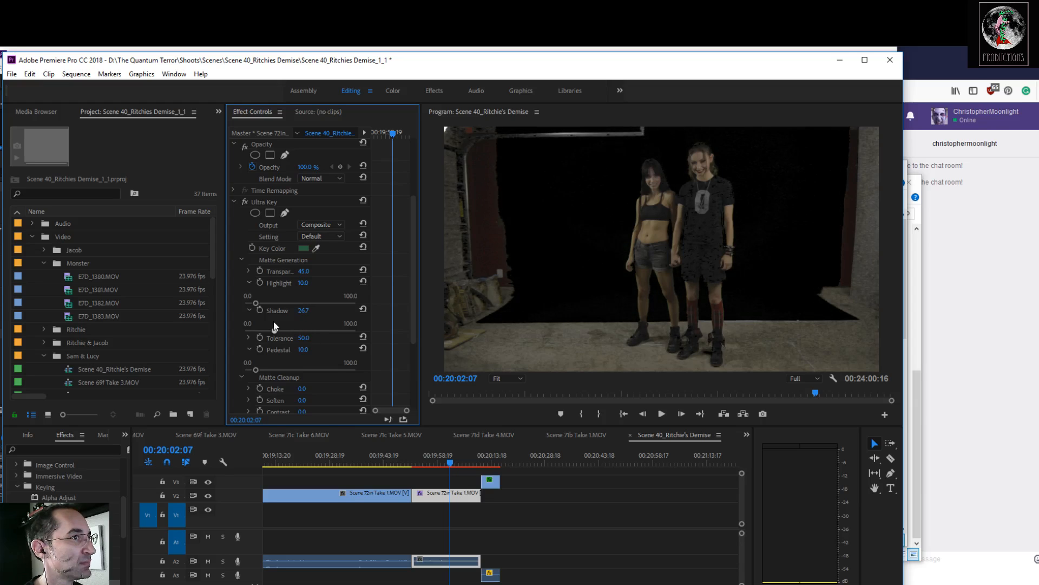
pyautogui.moveTo(256, 370); pyautogui.dragTo(266, 368)
# Step: Switch Ultra Key's output to Alpha Channel and set Highlight to 100, Shadow to 70.3 and Pedestal to 100
pyautogui.click(320, 225)
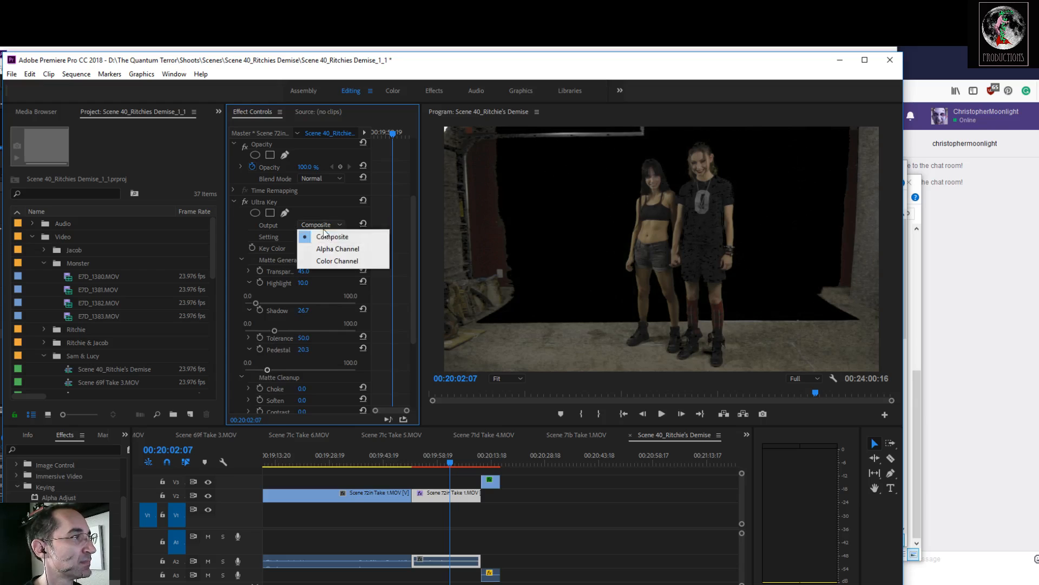
pyautogui.click(333, 249)
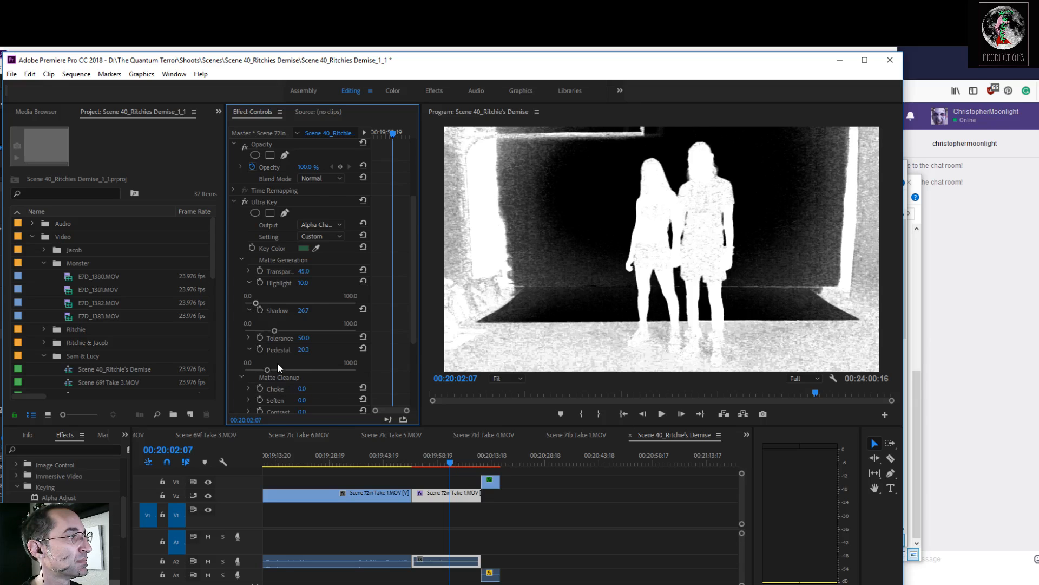
pyautogui.scroll(-2, 279, 368)
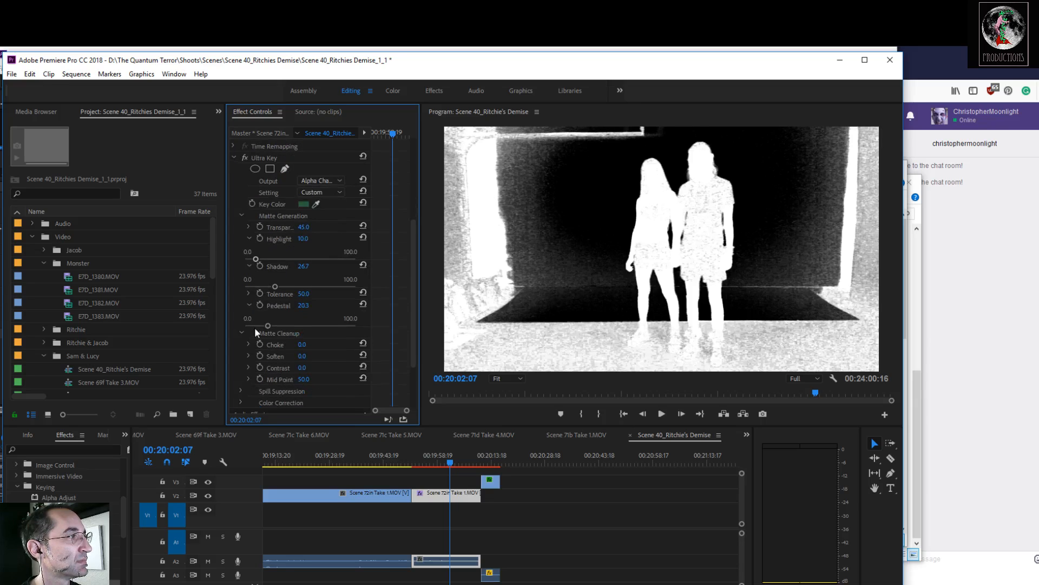
pyautogui.moveTo(271, 326); pyautogui.dragTo(283, 326)
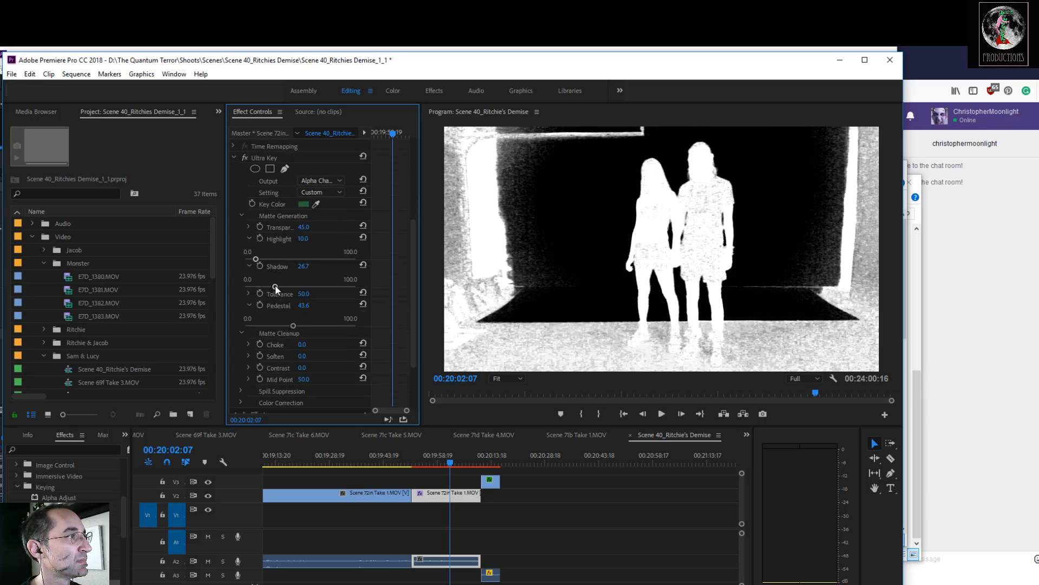
pyautogui.moveTo(254, 257); pyautogui.dragTo(323, 294)
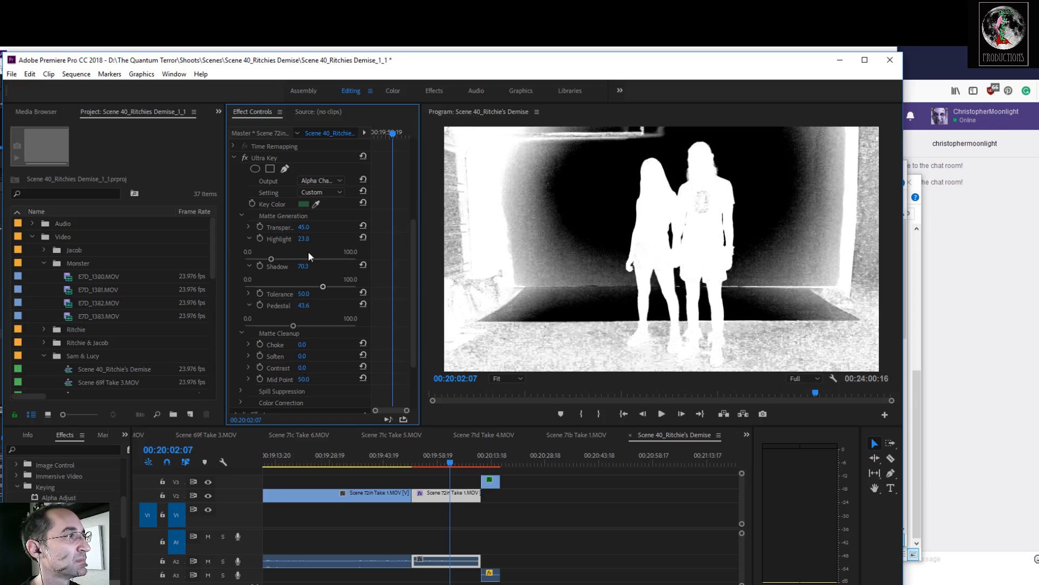
pyautogui.moveTo(271, 258); pyautogui.dragTo(368, 258)
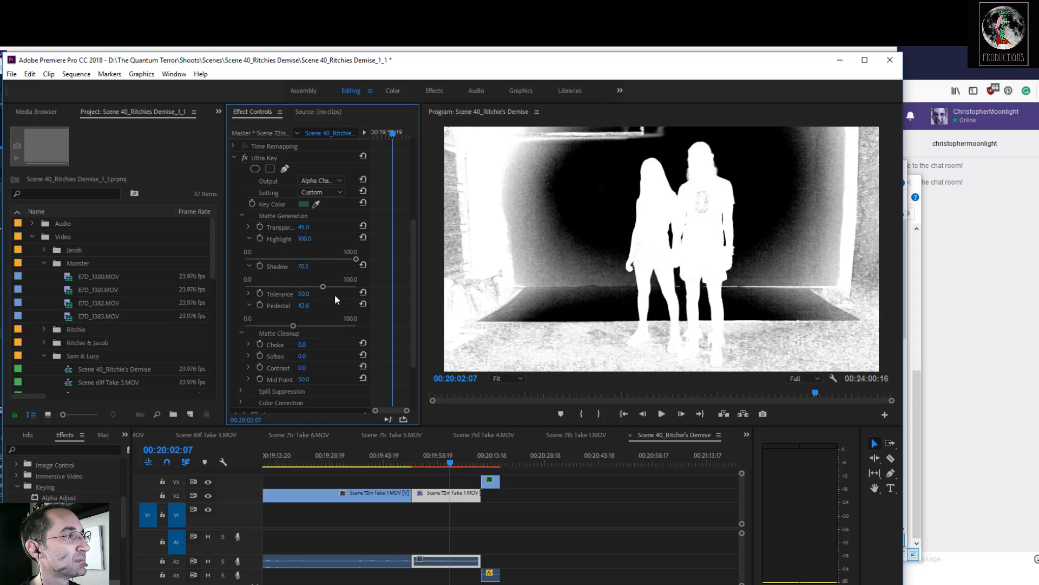
pyautogui.moveTo(293, 327); pyautogui.dragTo(362, 330)
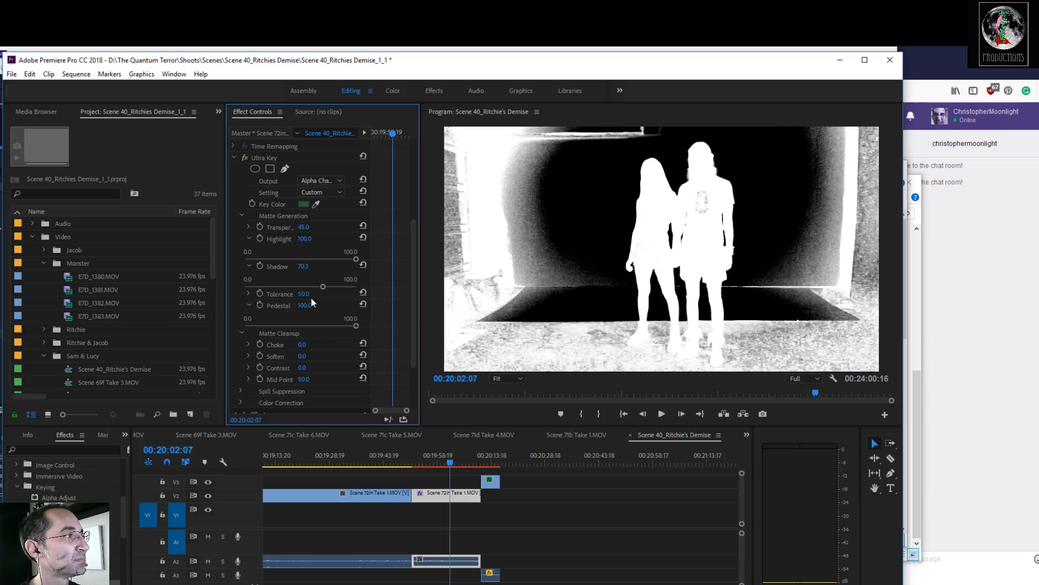
# Step: Set the Matte Cleanup Choke to 31.2 and return Ultra Key's output to Composite
pyautogui.click(248, 345)
pyautogui.moveTo(246, 362); pyautogui.dragTo(279, 365)
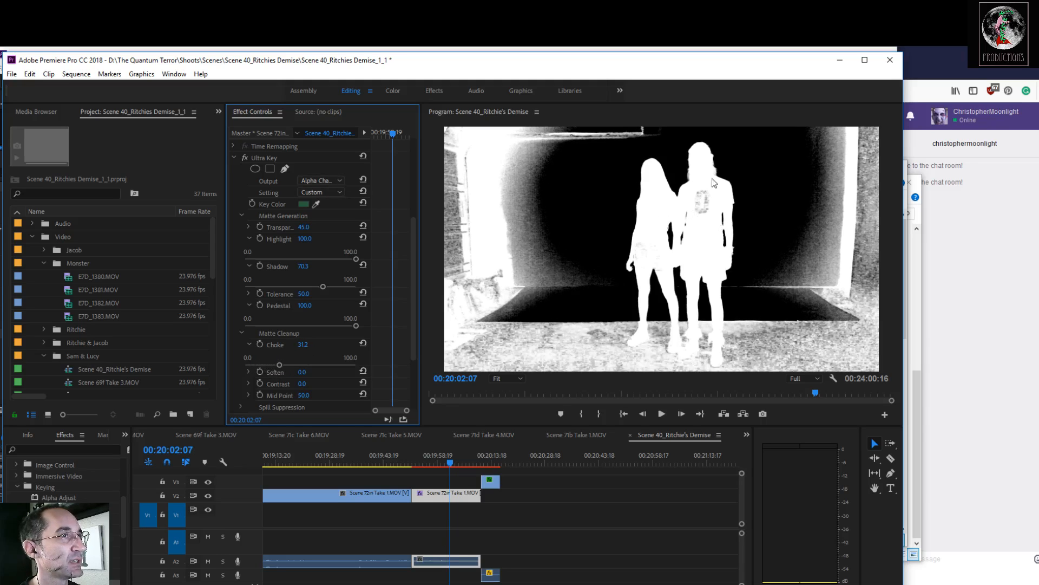
pyautogui.click(341, 180)
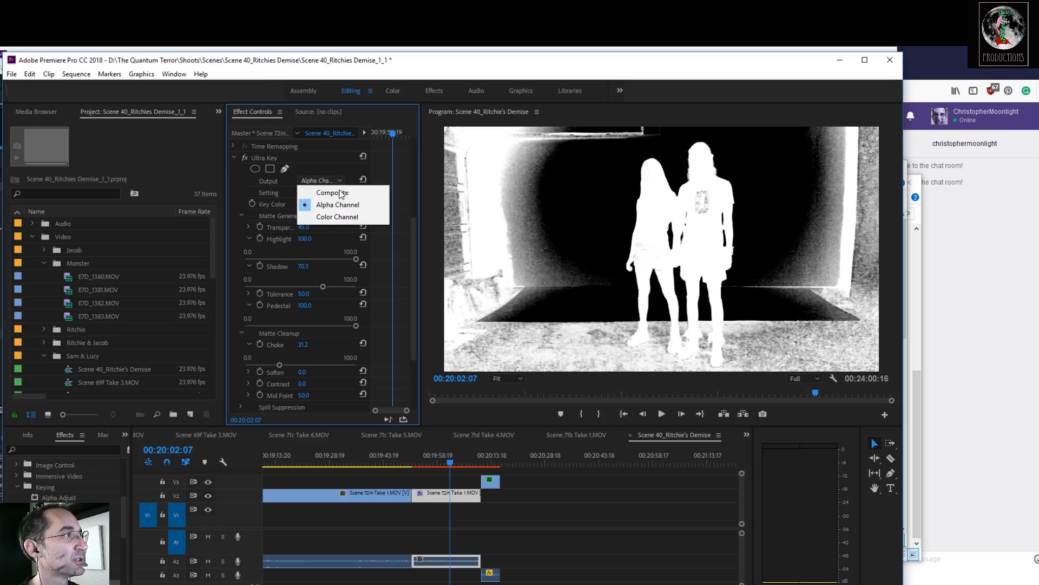
pyautogui.click(337, 194)
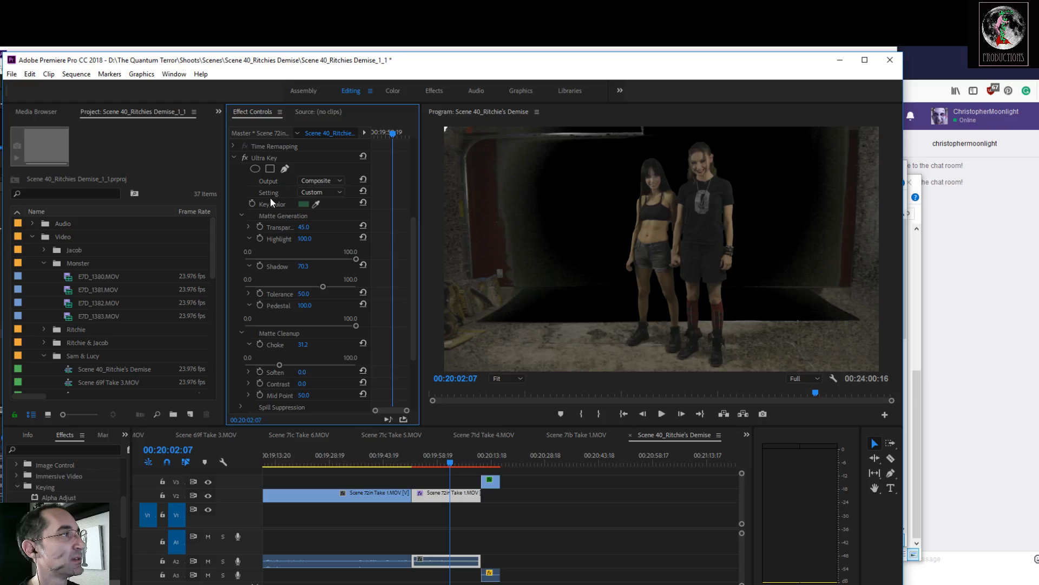
# Step: Turn Ultra Key off and on repeatedly to compare the keyed actors with the original green-screen footage
pyautogui.click(244, 158)
pyautogui.click(244, 158)
pyautogui.click(244, 158)
pyautogui.click(244, 158)
pyautogui.click(245, 158)
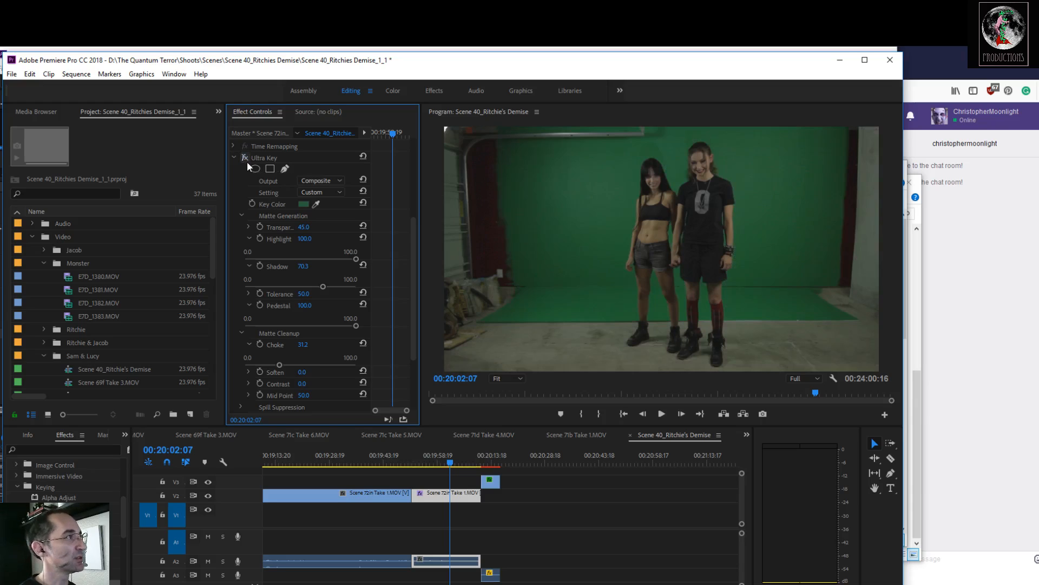
pyautogui.click(244, 158)
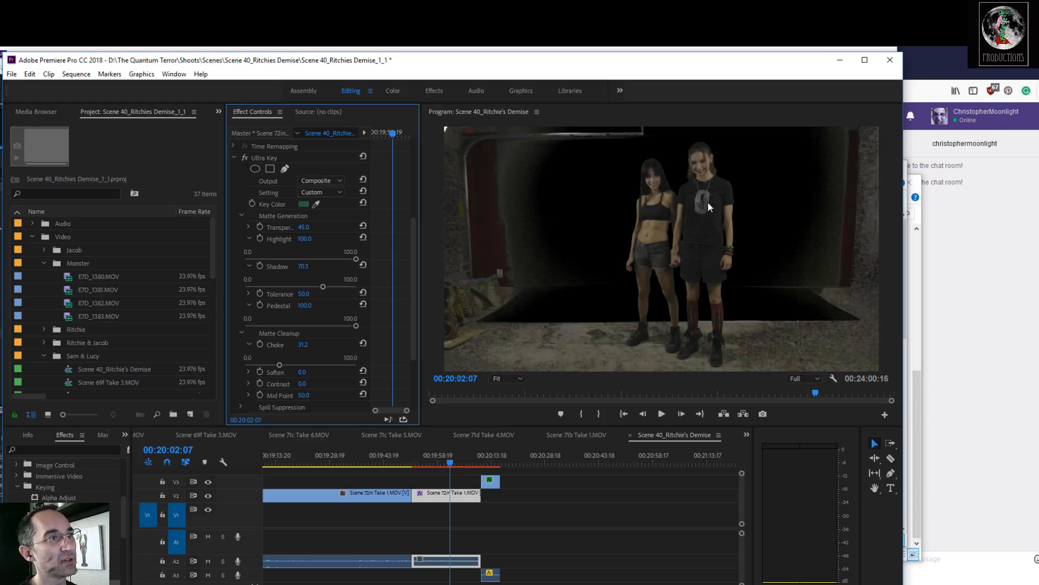
# Step: Raise the Matte Cleanup Contrast to 100, with Ultra Key's output set to Alpha Channel
pyautogui.click(248, 383)
pyautogui.moveTo(247, 404); pyautogui.dragTo(268, 405)
pyautogui.click(330, 180)
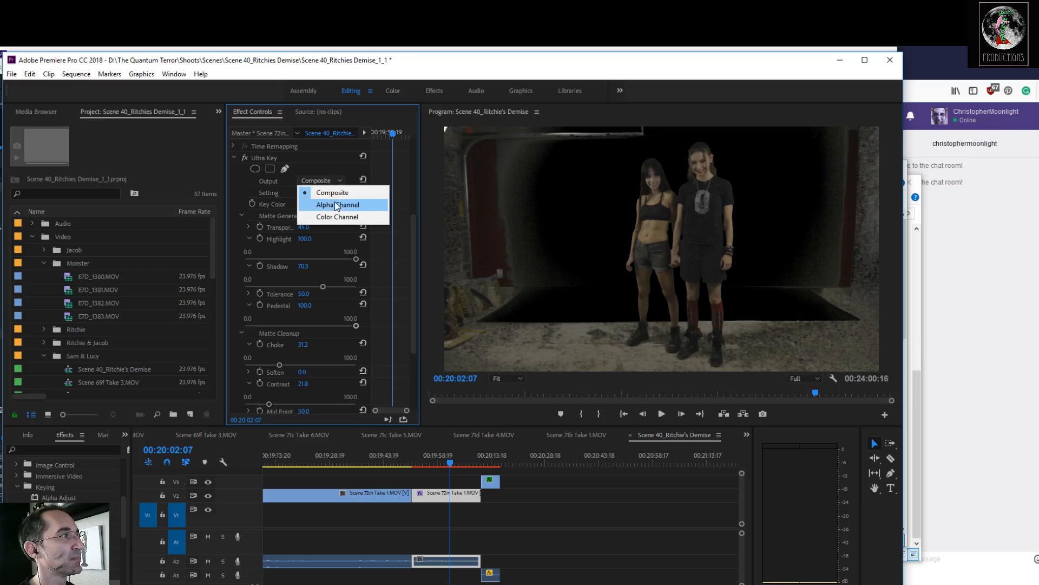
pyautogui.click(335, 202)
pyautogui.moveTo(269, 403); pyautogui.dragTo(406, 385)
# Step: Adjust Ultra Key's Spill Suppression, setting Spill to 97, Range to 44.1 and Desaturate to 45.5
pyautogui.scroll(-4, 415, 354)
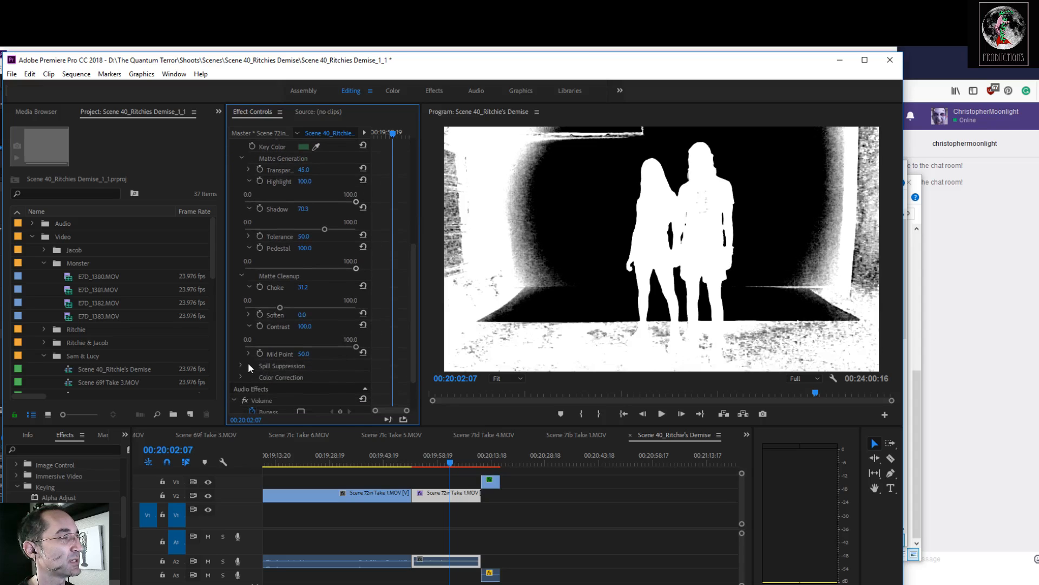
pyautogui.click(240, 364)
pyautogui.scroll(-4, 316, 358)
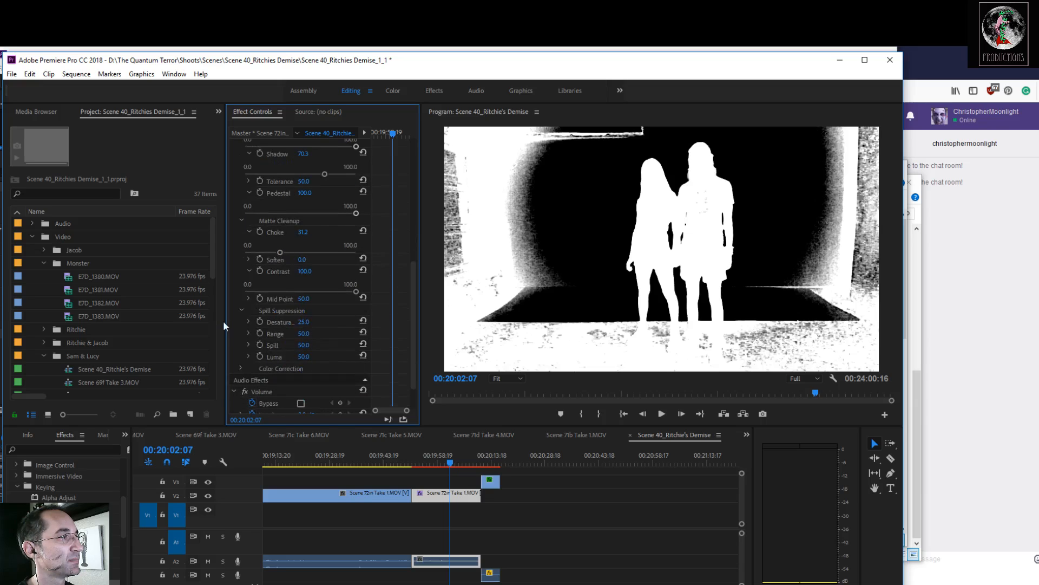
pyautogui.click(248, 345)
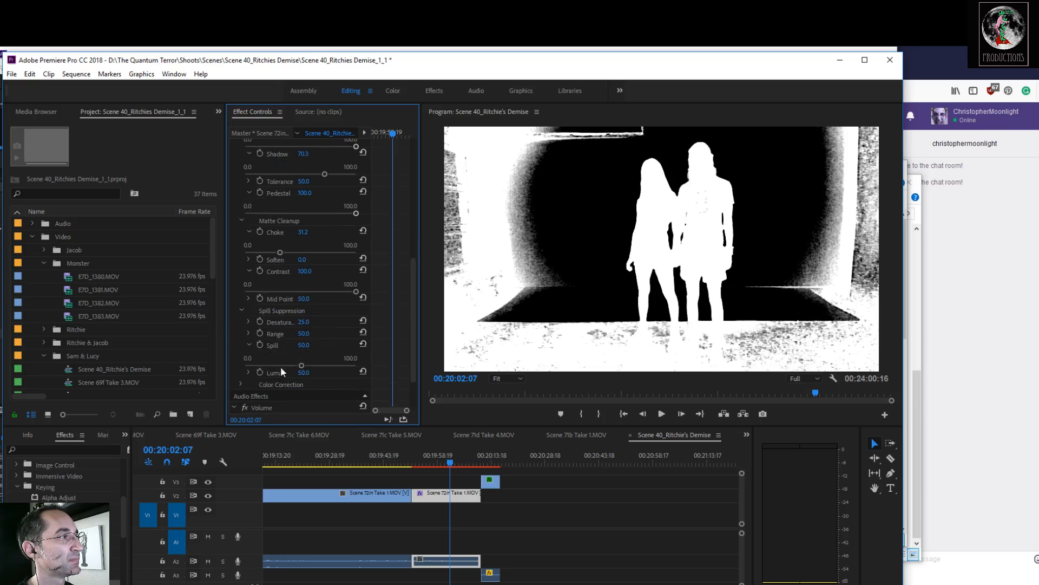
pyautogui.moveTo(302, 365)
pyautogui.mouseDown()
pyautogui.moveTo(353, 365)
pyautogui.moveTo(341, 354)
pyautogui.moveTo(365, 354)
pyautogui.moveTo(282, 352)
pyautogui.moveTo(295, 354)
pyautogui.mouseUp()
pyautogui.click(248, 333)
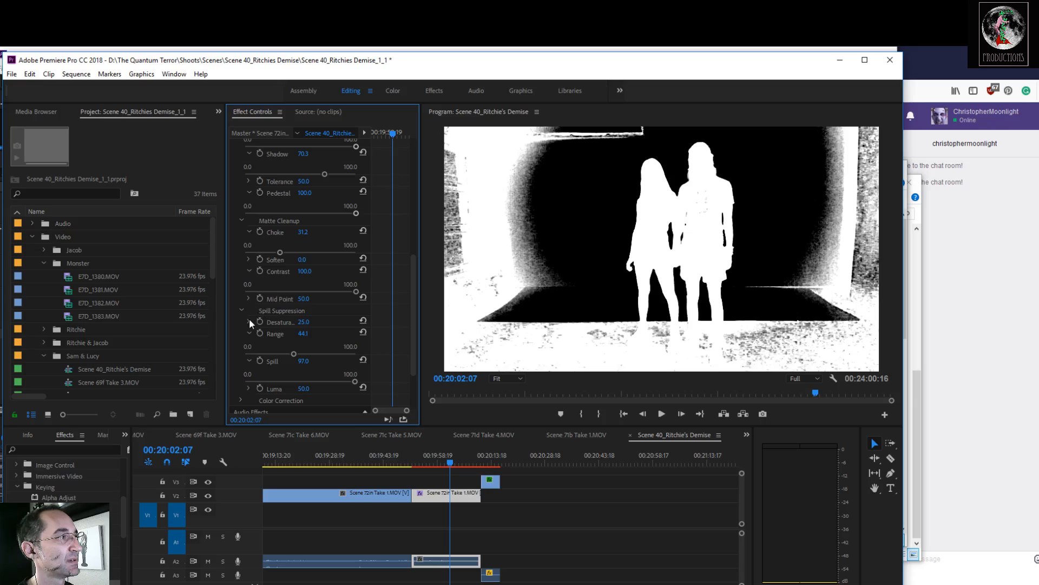
pyautogui.click(249, 321)
pyautogui.moveTo(275, 341)
pyautogui.mouseDown()
pyautogui.moveTo(311, 341)
pyautogui.moveTo(295, 343)
pyautogui.mouseUp()
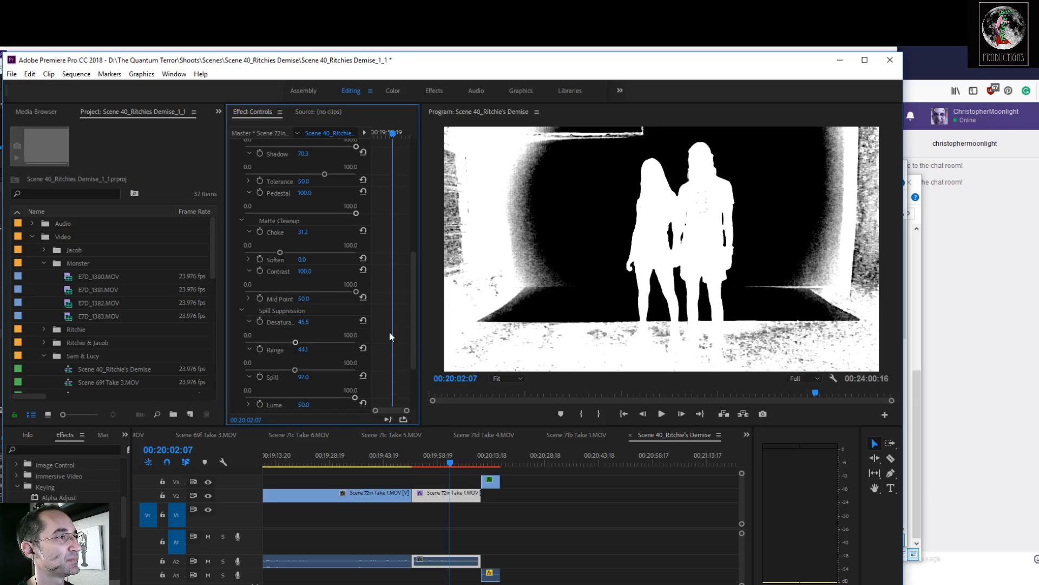
# Step: Set the Matte Generation Transparency to 37.1
pyautogui.moveTo(412, 355); pyautogui.dragTo(408, 368)
pyautogui.scroll(-1, 321, 337)
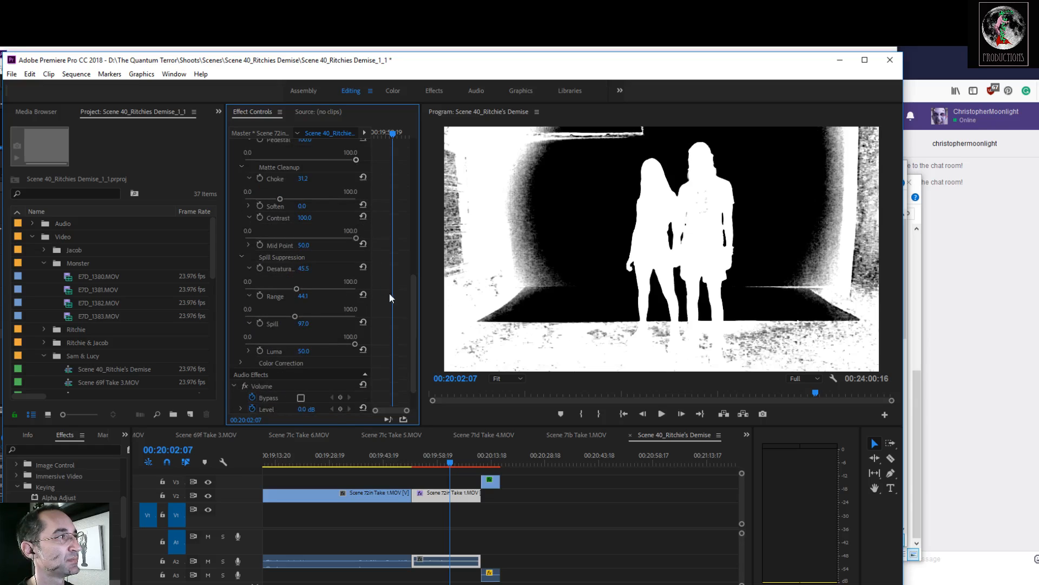
pyautogui.moveTo(415, 306); pyautogui.dragTo(396, 242)
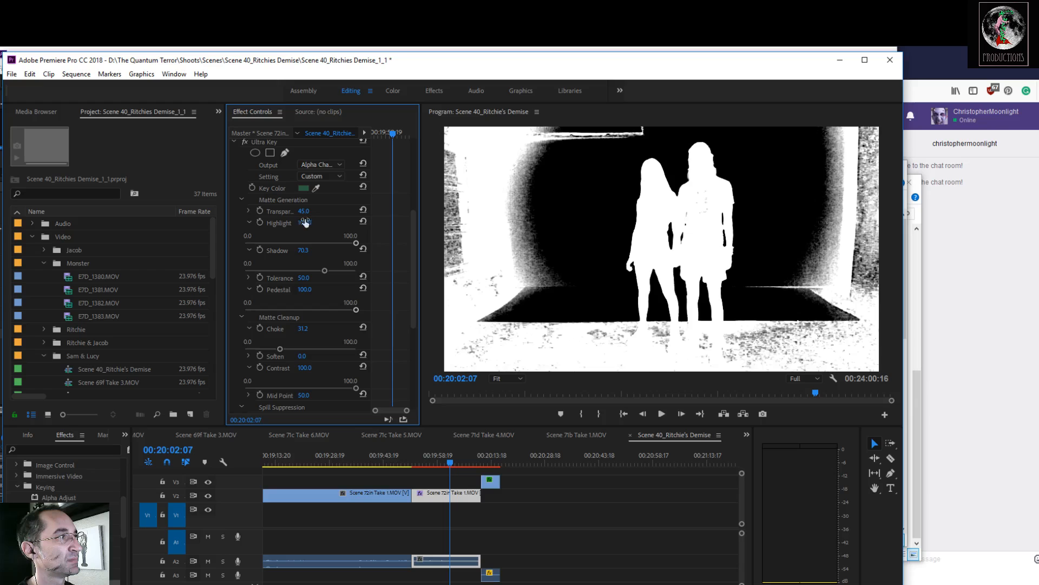
pyautogui.click(248, 210)
pyautogui.moveTo(295, 231)
pyautogui.mouseDown()
pyautogui.moveTo(314, 228)
pyautogui.moveTo(285, 231)
pyautogui.mouseUp()
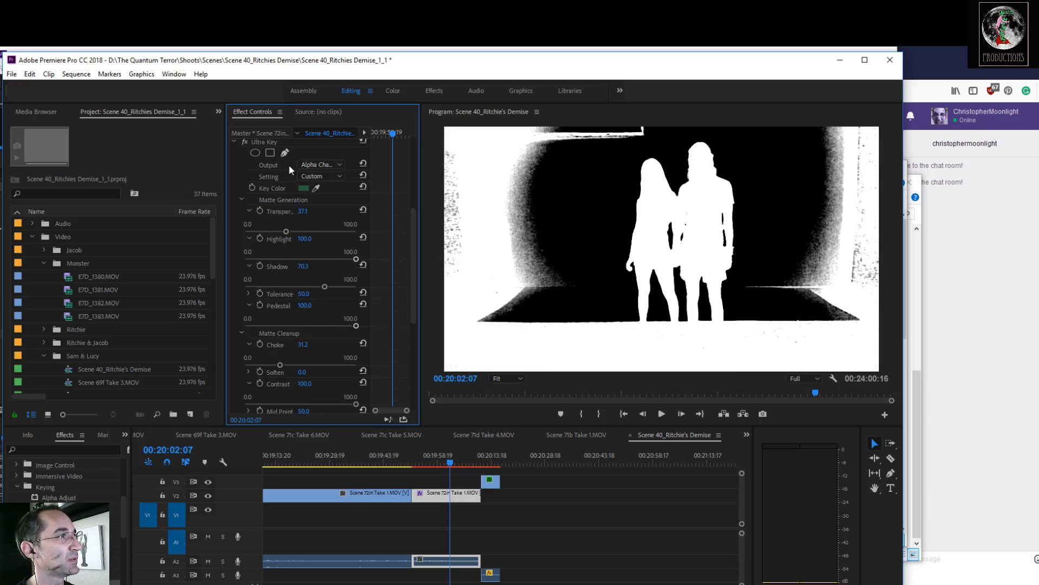
# Step: Return Ultra Key's output to Composite and check the keyed actors at 00:20:01:09
pyautogui.moveTo(411, 241); pyautogui.dragTo(415, 193)
pyautogui.click(334, 217)
pyautogui.click(334, 217)
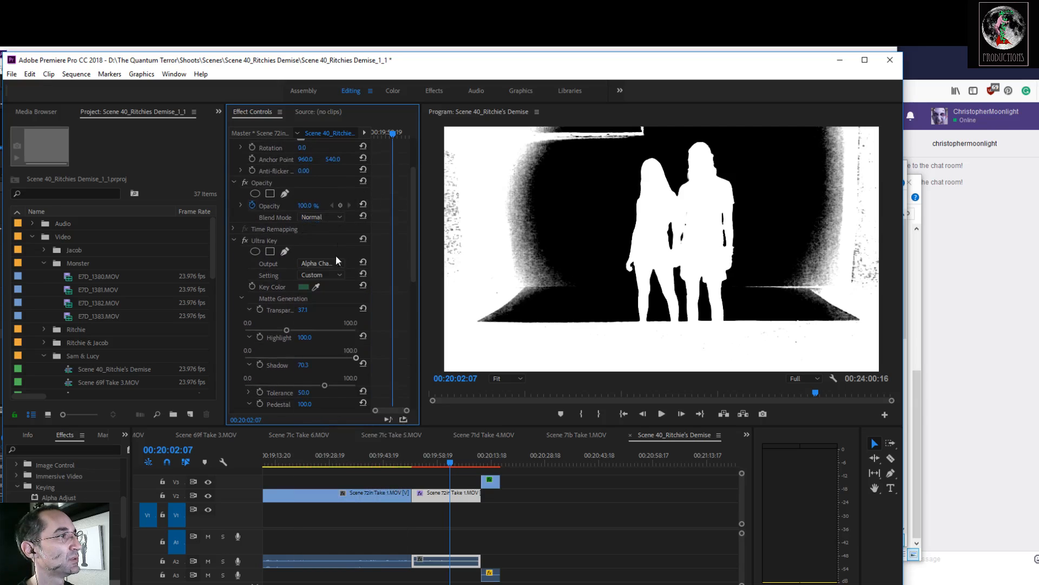
pyautogui.click(327, 263)
pyautogui.click(329, 274)
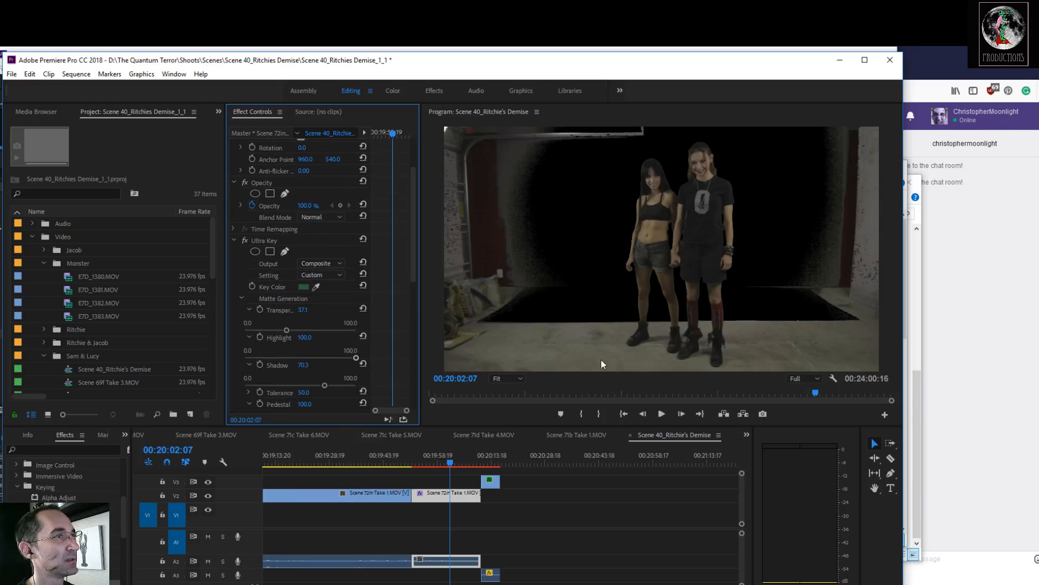
pyautogui.moveTo(452, 464)
pyautogui.mouseDown()
pyautogui.moveTo(467, 469)
pyautogui.moveTo(449, 470)
pyautogui.mouseUp()
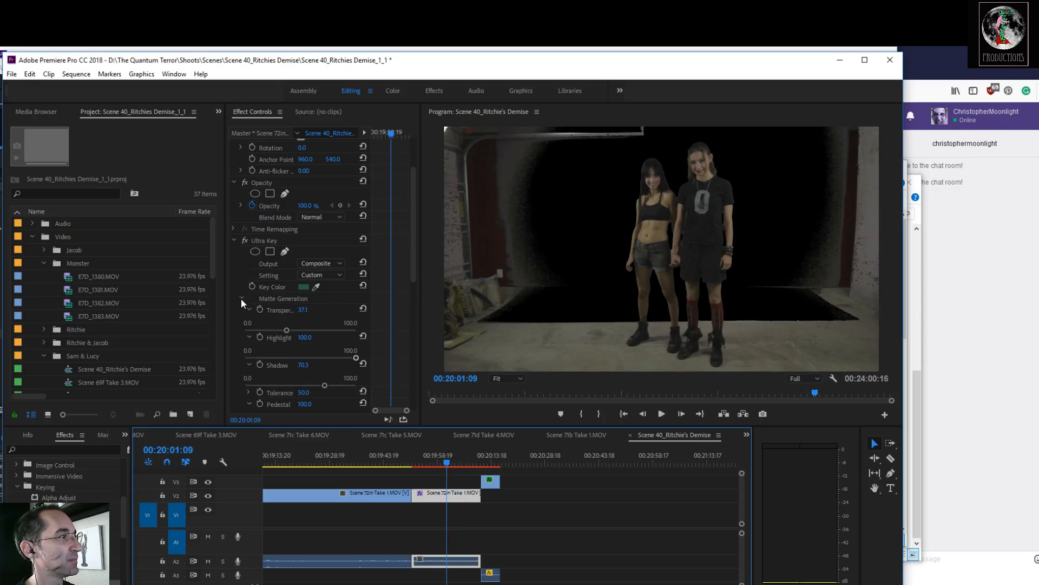
pyautogui.scroll(-8, 242, 302)
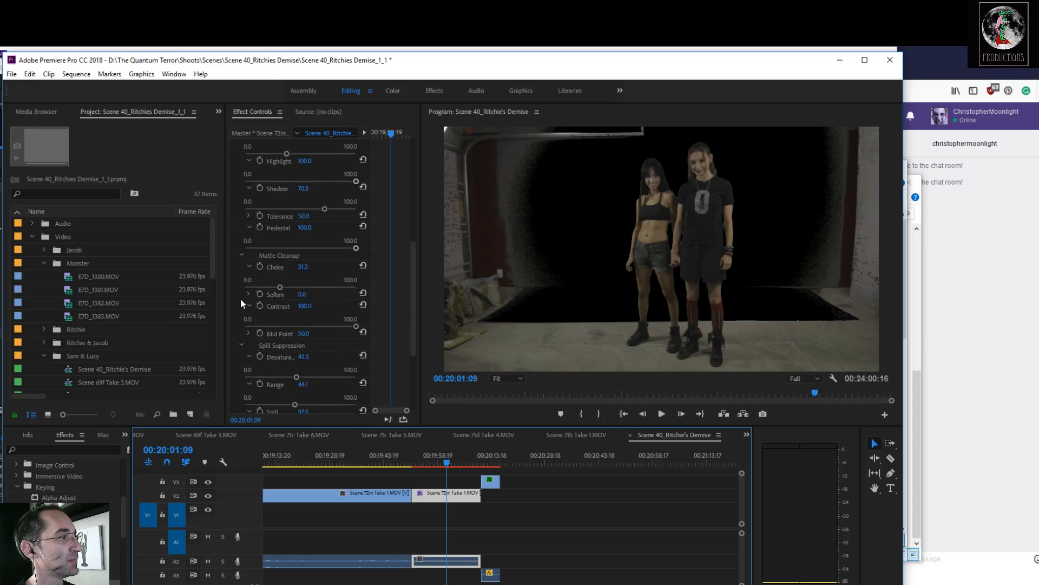
# Step: Review Ultra Key's Spill Suppression settings and collapse its Matte Generation, Matte Cleanup and Spill Suppression groups
pyautogui.scroll(-3, 241, 302)
pyautogui.scroll(8, 242, 335)
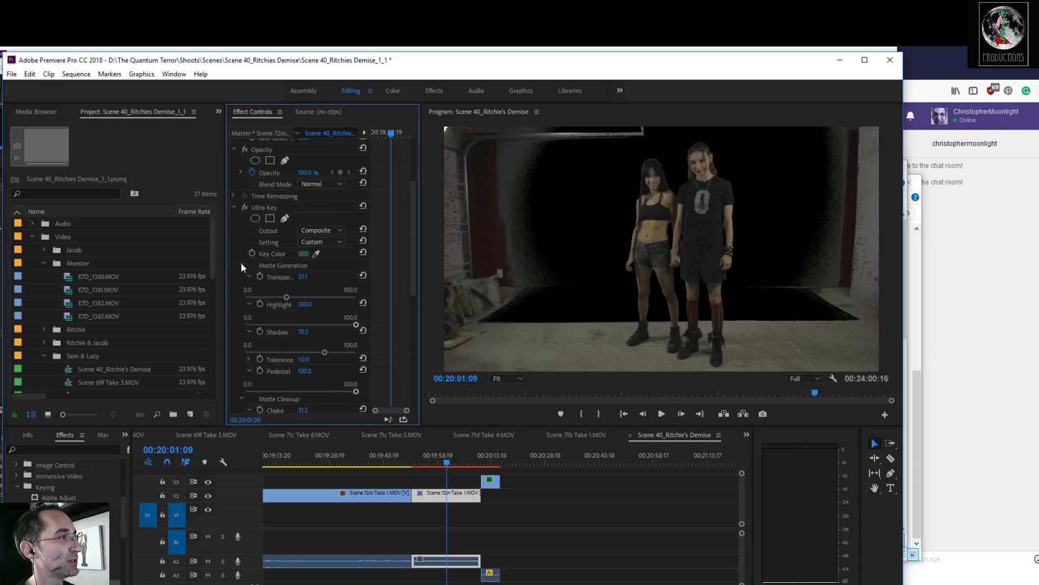
pyautogui.click(242, 264)
pyautogui.scroll(1, 256, 274)
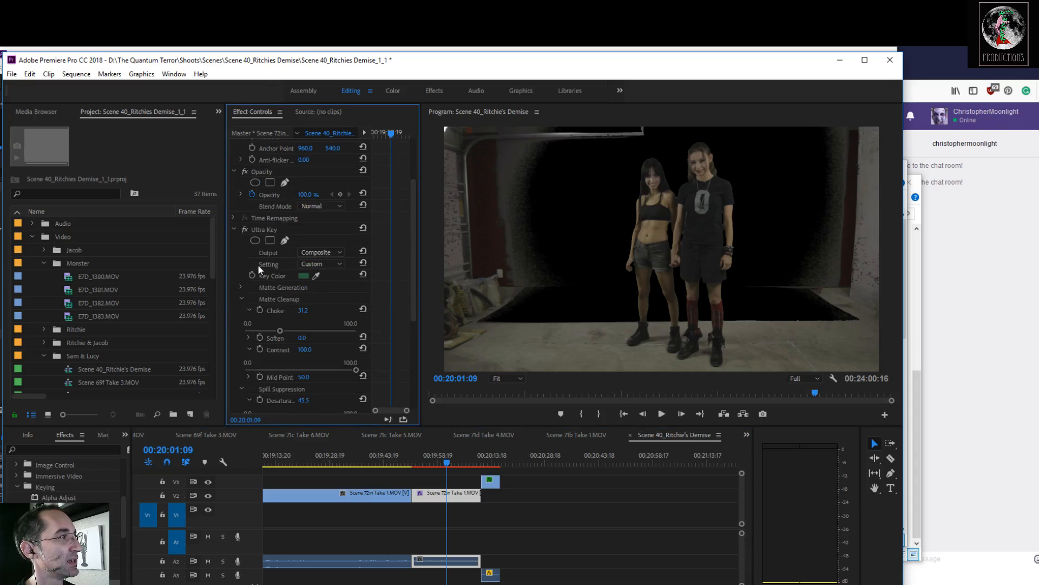
pyautogui.click(241, 299)
pyautogui.click(241, 311)
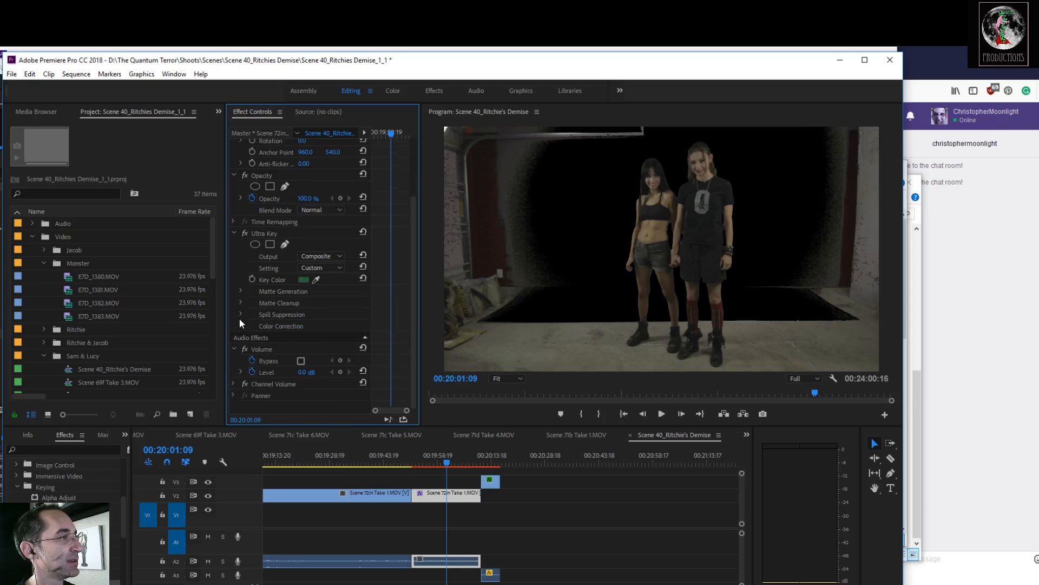
pyautogui.click(241, 315)
pyautogui.scroll(-2, 245, 323)
pyautogui.scroll(-1, 245, 323)
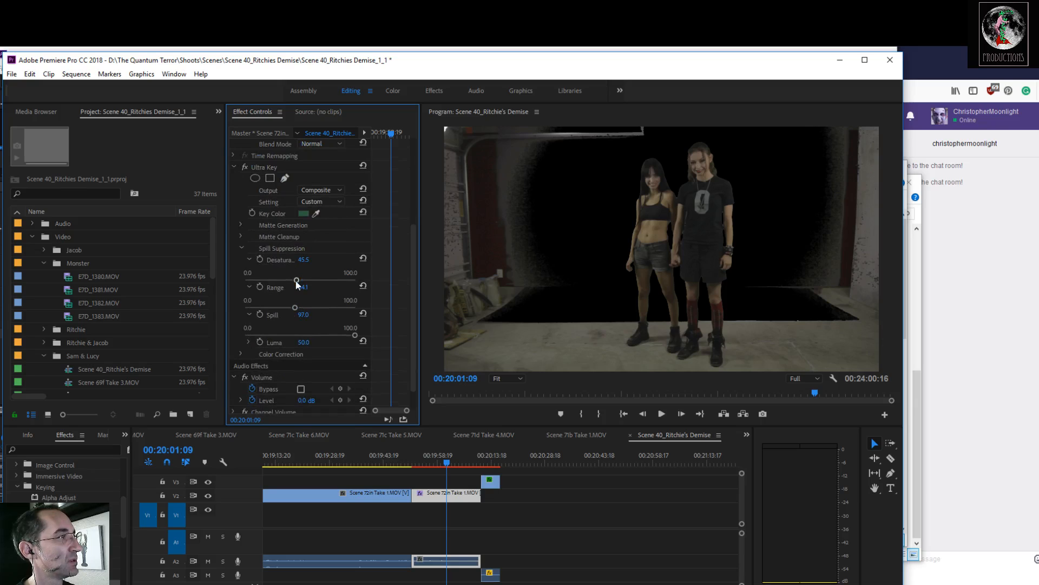
pyautogui.click(241, 249)
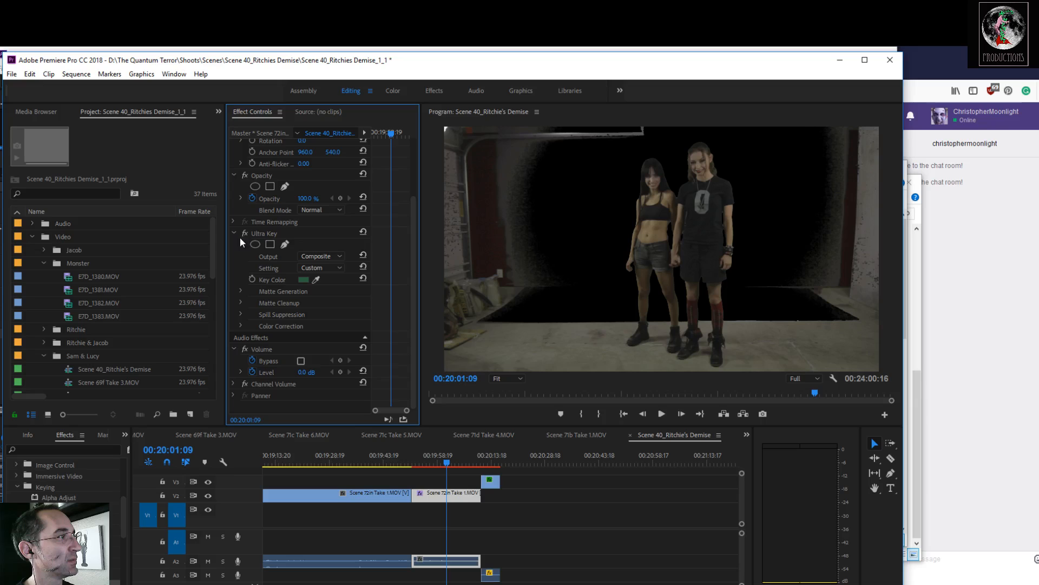
# Step: Set Ultra Key's Matte Cleanup Choke to 12.4 and Soften to 22.3
pyautogui.click(241, 303)
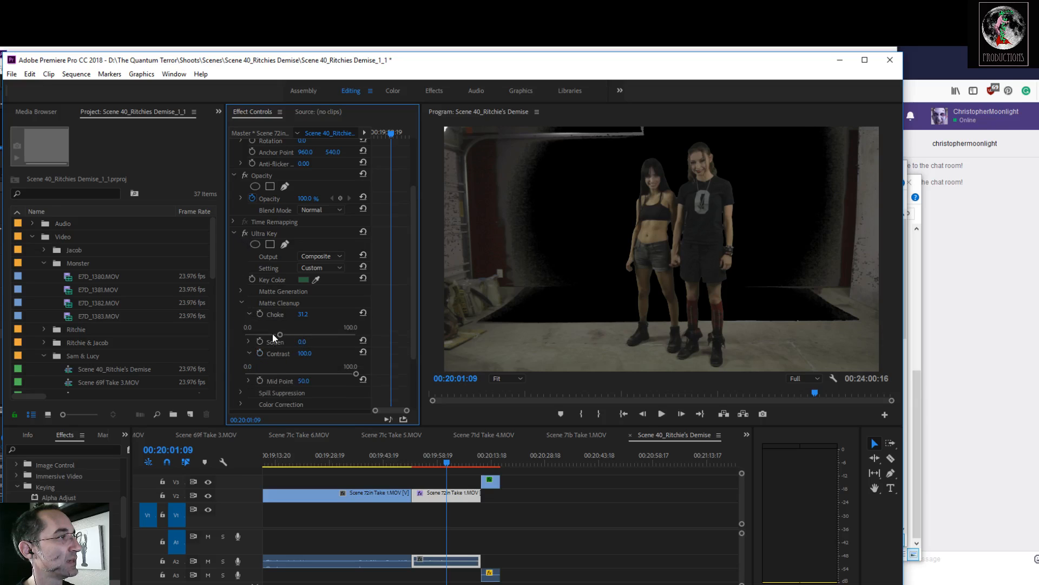
pyautogui.moveTo(278, 335); pyautogui.dragTo(259, 376)
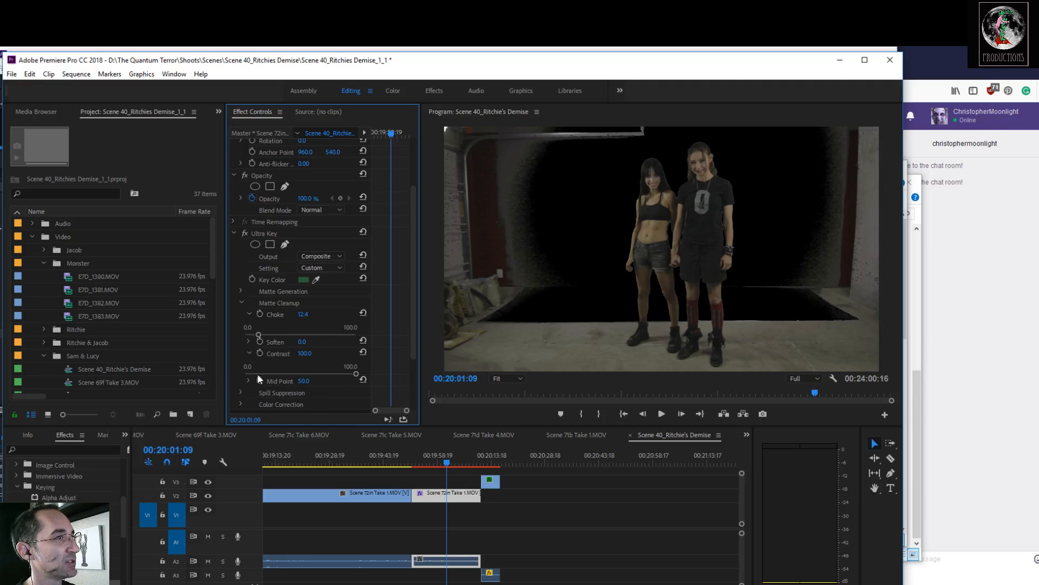
pyautogui.click(249, 341)
pyautogui.moveTo(245, 363); pyautogui.dragTo(268, 364)
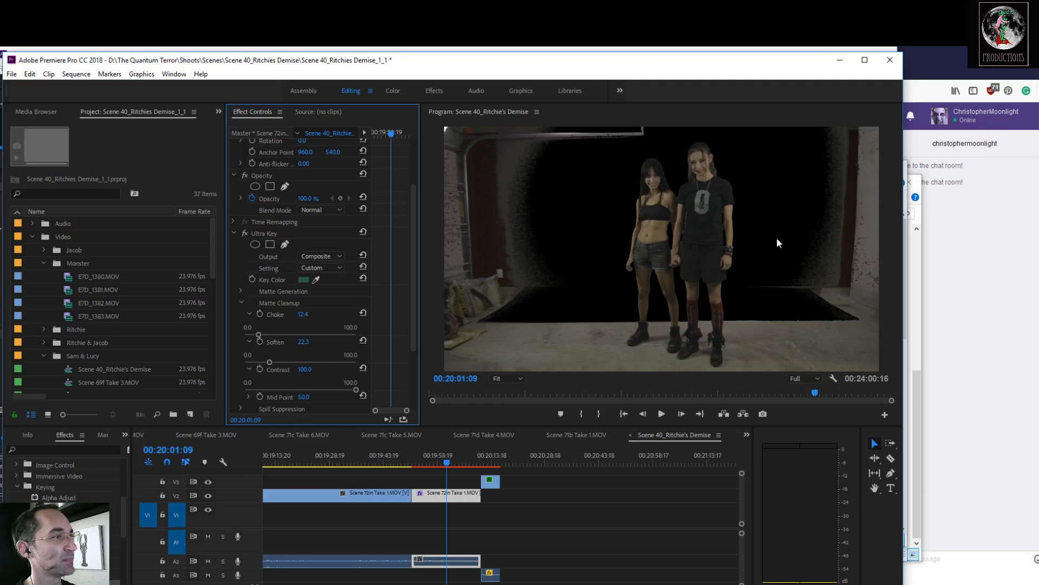
# Step: View the frame at 100%, play to 00:20:02:20 and inspect the key edges around the actors' heads and shoulders
pyautogui.click(497, 378)
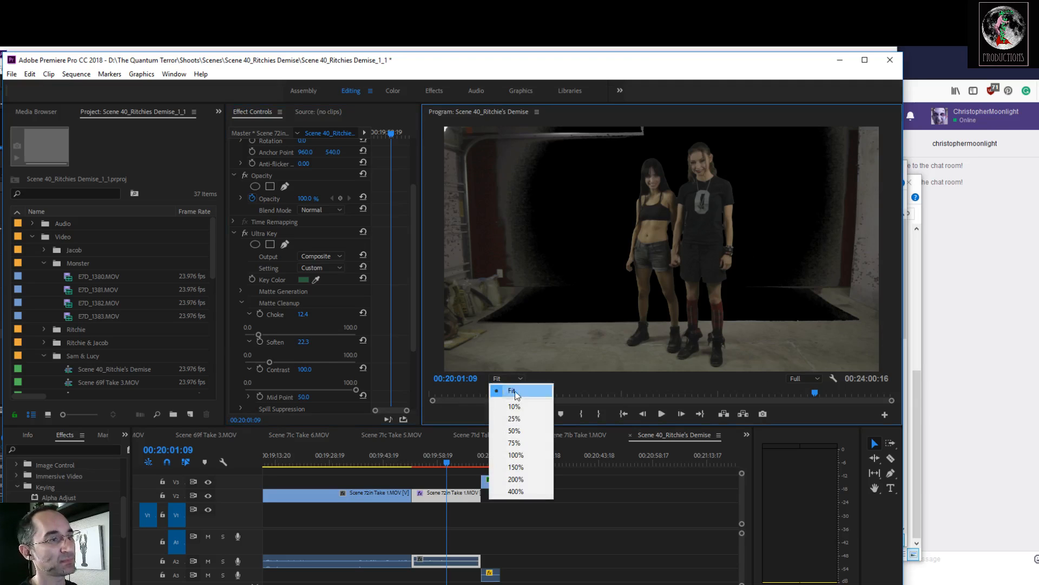
pyautogui.click(516, 455)
pyautogui.press('space')
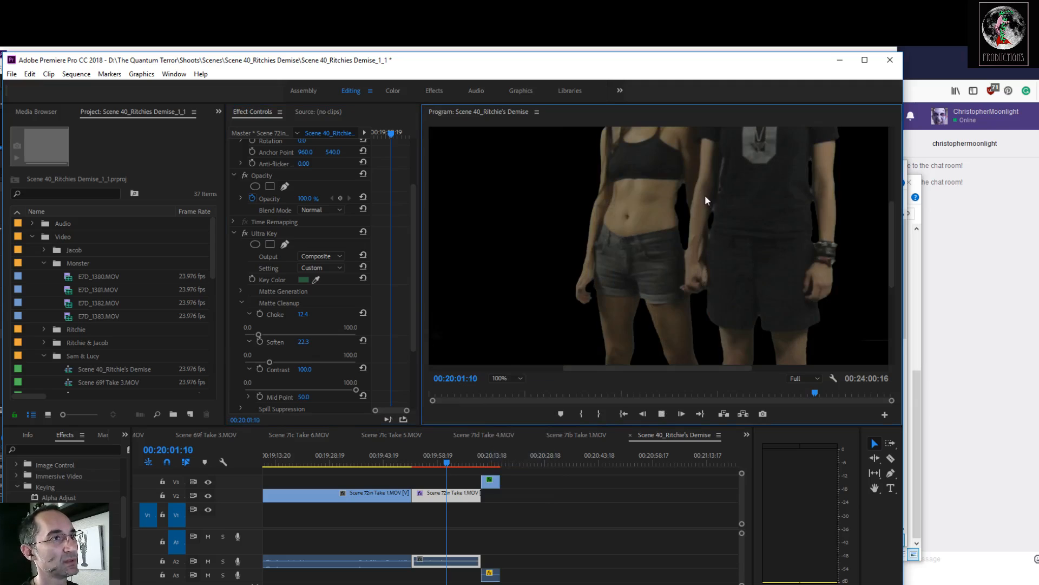
pyautogui.press('space')
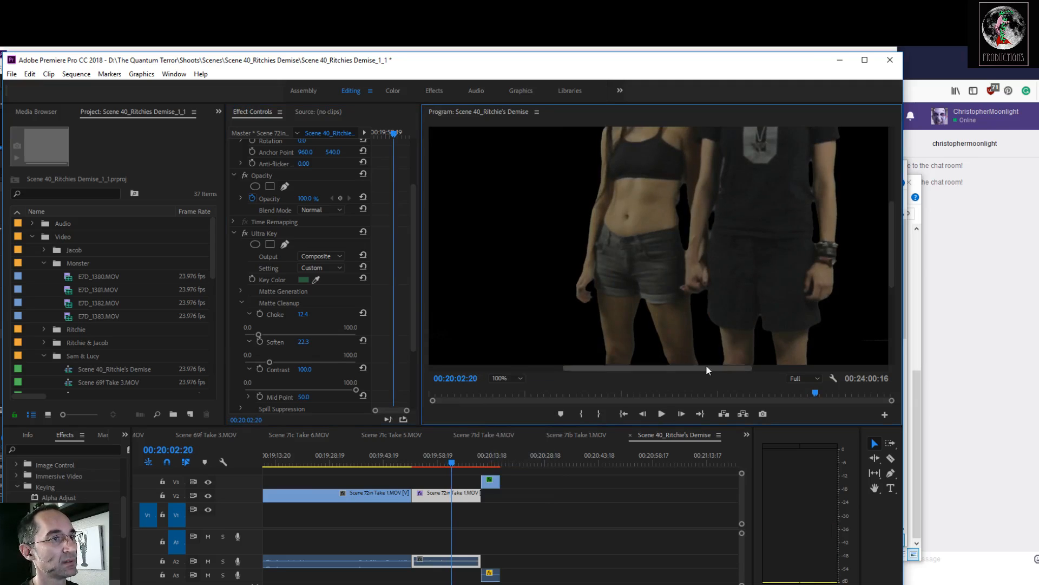
pyautogui.moveTo(892, 263); pyautogui.dragTo(891, 209)
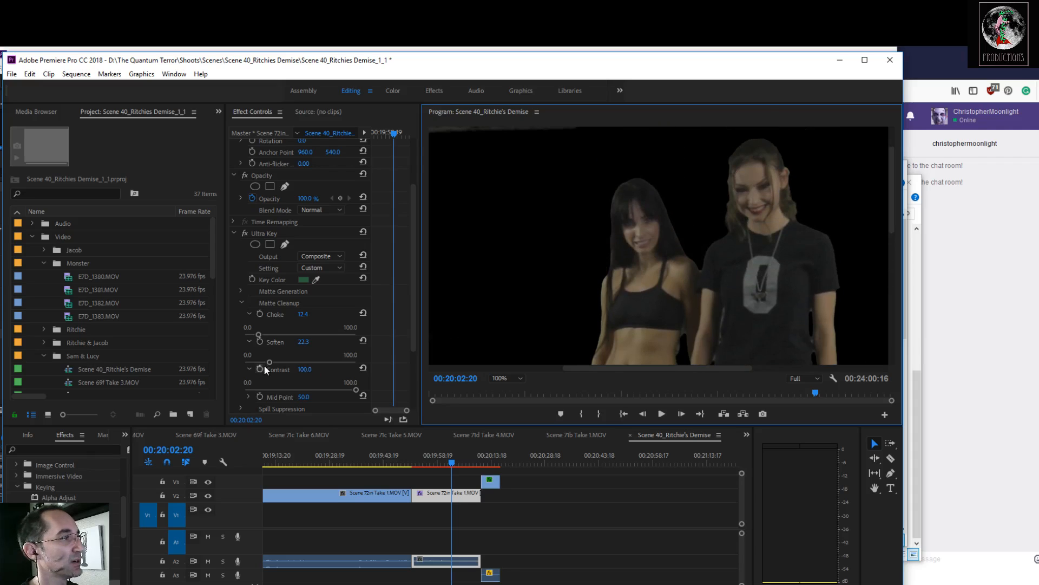
# Step: Refine the Matte Cleanup, setting Choke to 0, Soften to 16.8 and Contrast to 0
pyautogui.moveTo(268, 363); pyautogui.dragTo(248, 388)
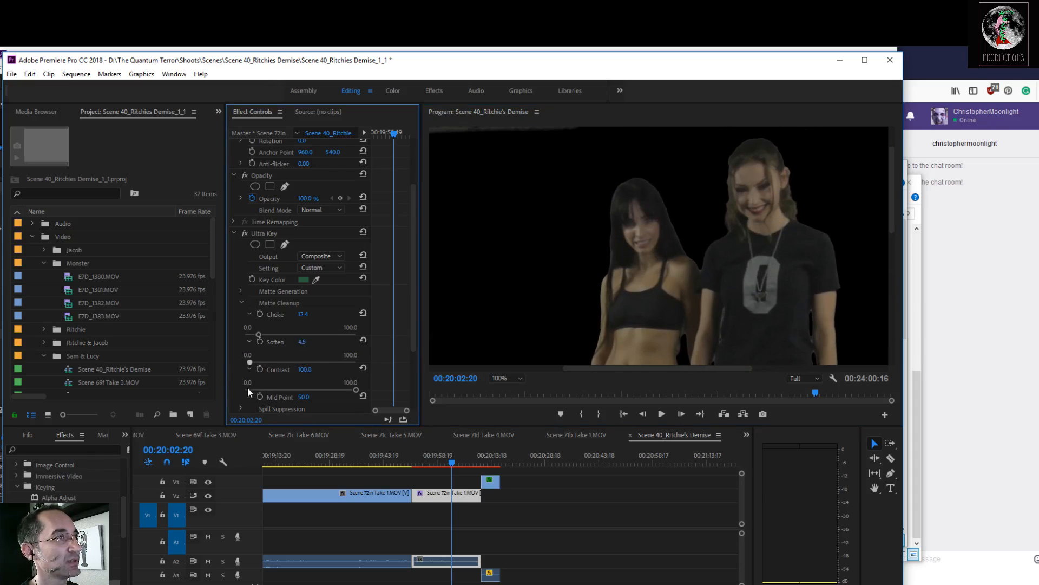
pyautogui.moveTo(254, 334); pyautogui.dragTo(240, 333)
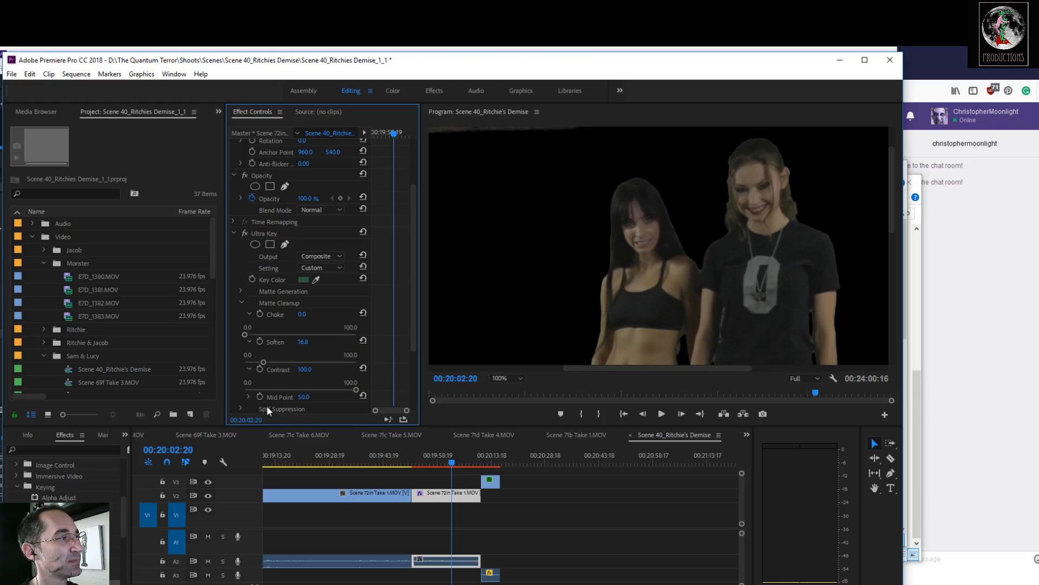
pyautogui.moveTo(411, 336); pyautogui.dragTo(411, 360)
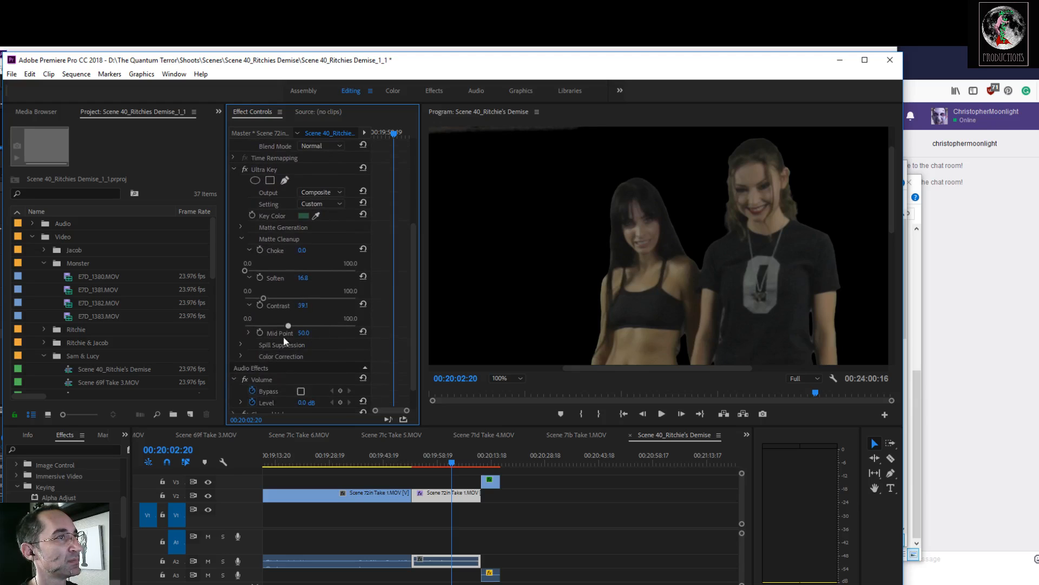
pyautogui.moveTo(356, 326); pyautogui.dragTo(192, 381)
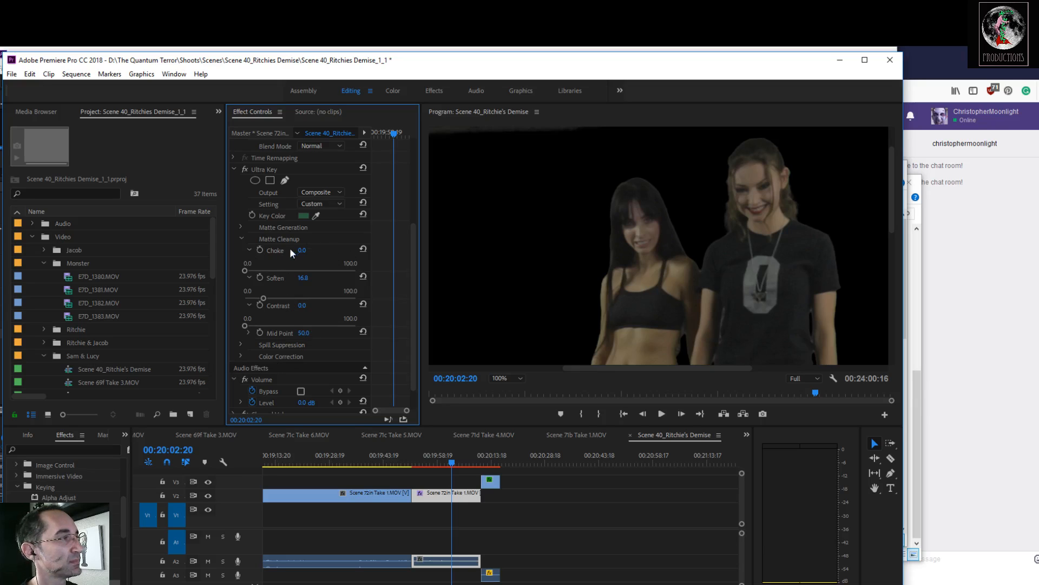
pyautogui.click(242, 237)
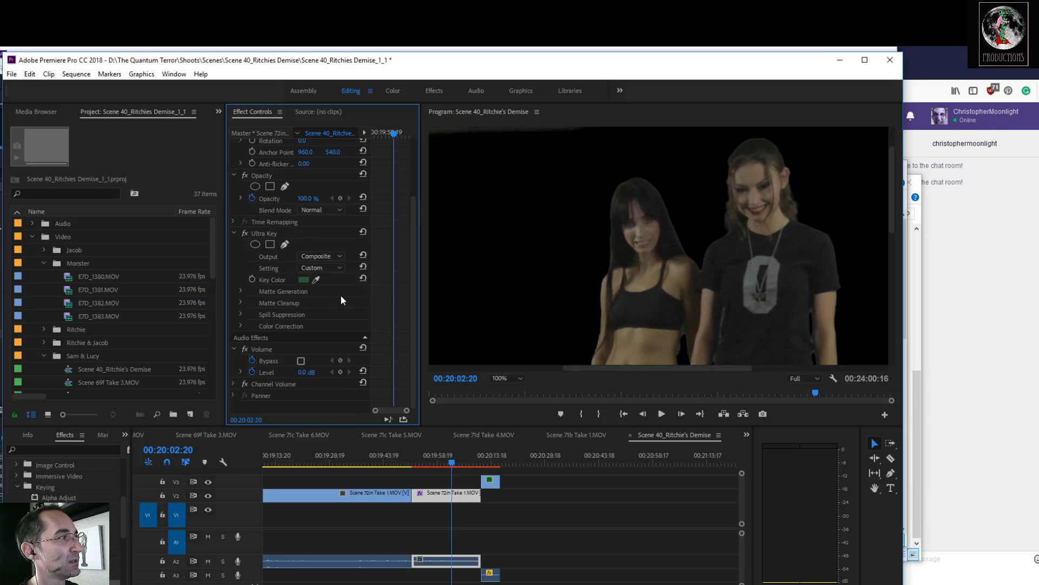
# Step: Fit the whole frame in the program view and play the keyed actors through to the monster clip
pyautogui.click(496, 378)
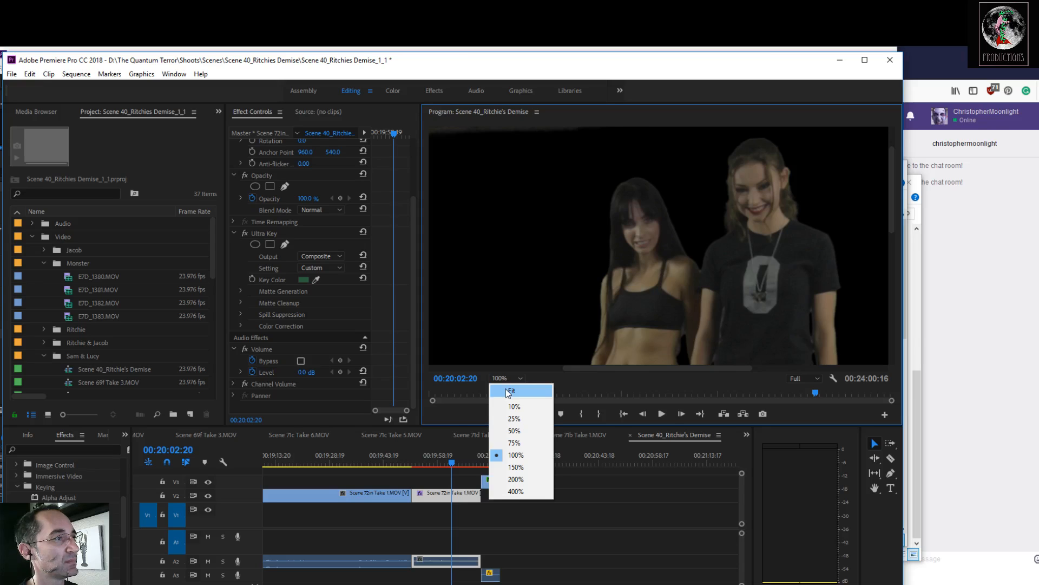
pyautogui.click(509, 391)
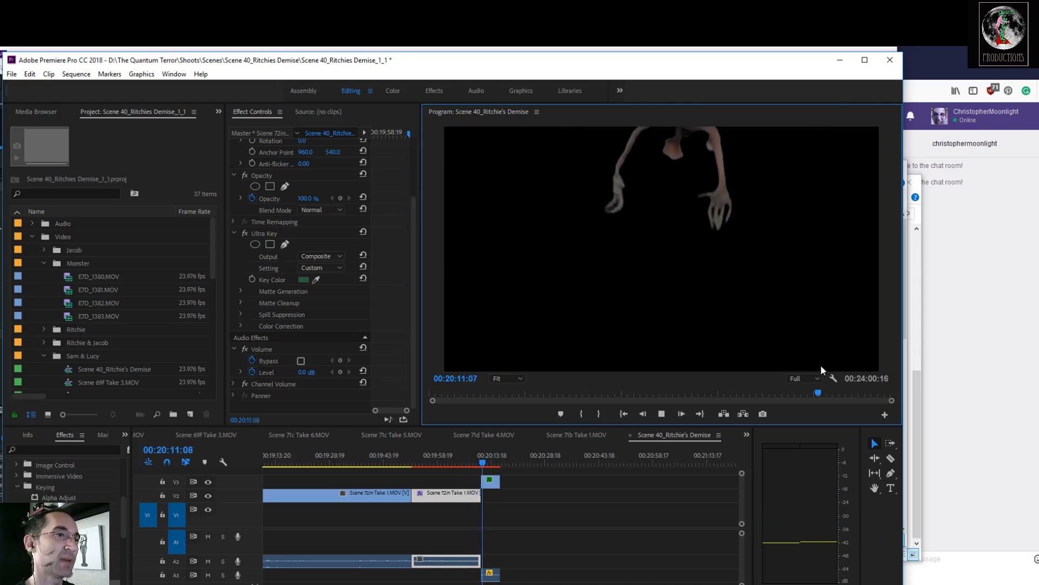
pyautogui.press('space')
# Step: Try the V3 monster clip over the end of the actors' clip, play the composite and return the monster clip behind it
pyautogui.moveTo(492, 486); pyautogui.dragTo(452, 460)
pyautogui.press('space')
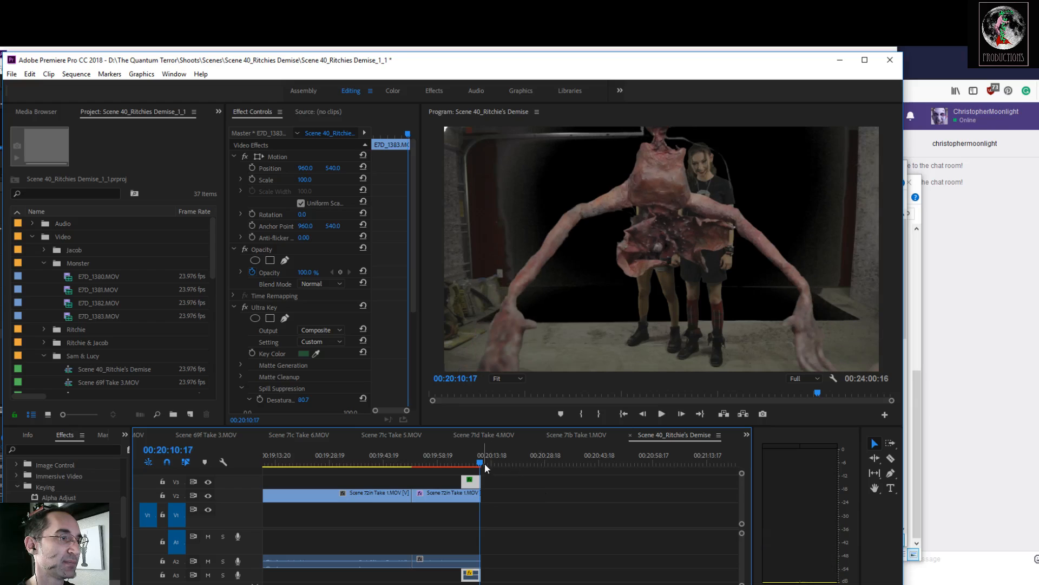
pyautogui.moveTo(468, 460); pyautogui.dragTo(495, 480)
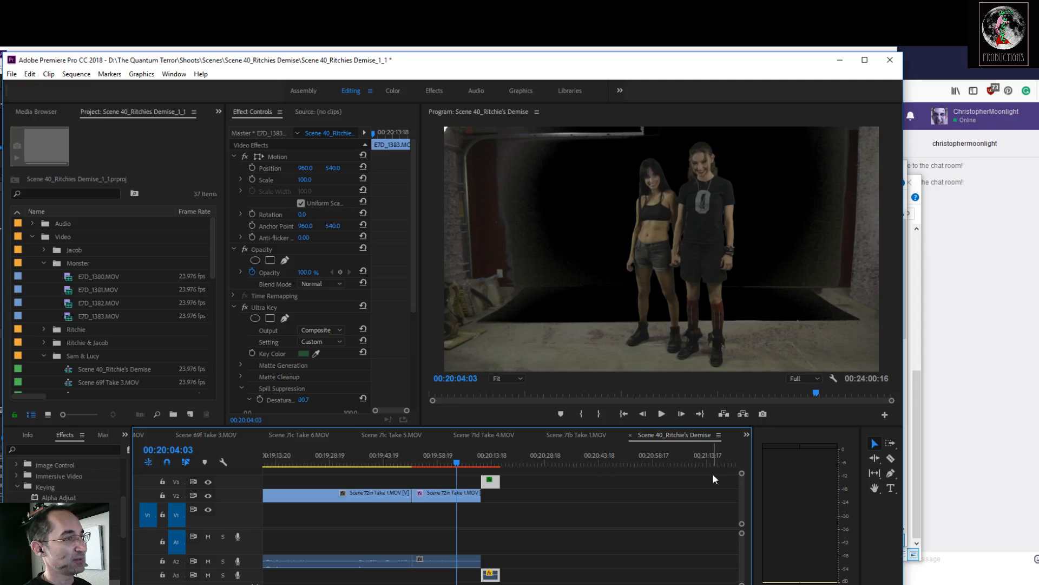
# Step: Create a new sequence from the Scene 40_Ritchie's Demise sequence in the Sam & Lucy bin
pyautogui.moveTo(752, 490); pyautogui.dragTo(768, 490)
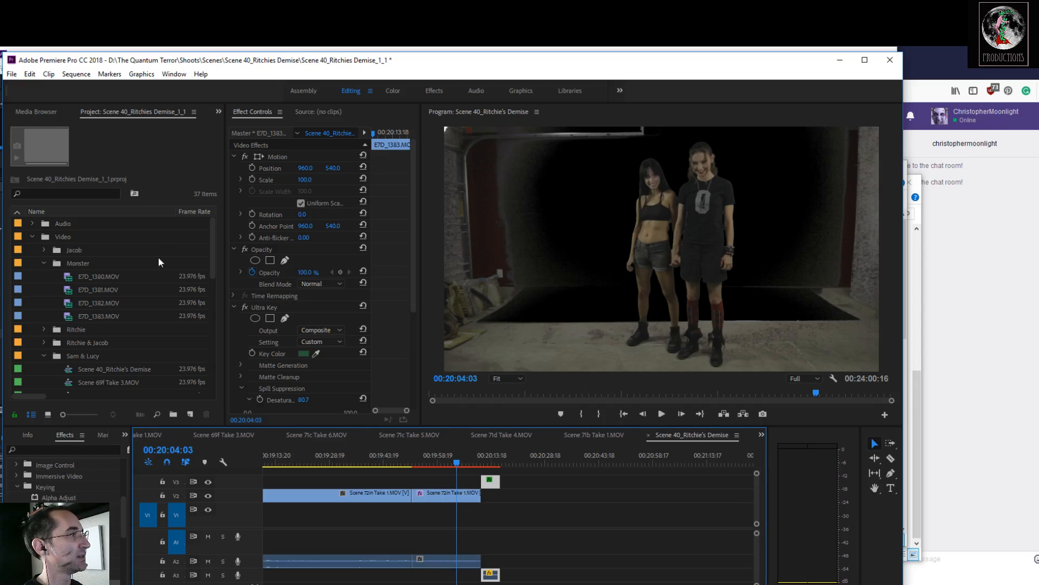
pyautogui.moveTo(412, 304); pyautogui.dragTo(411, 318)
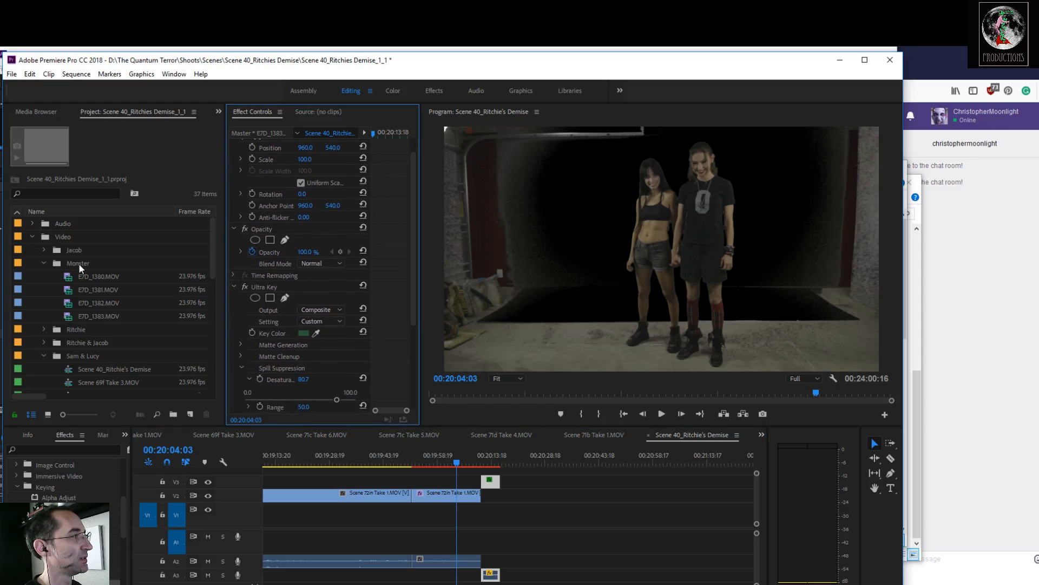
pyautogui.click(45, 264)
pyautogui.click(43, 304)
pyautogui.click(43, 303)
pyautogui.click(63, 316)
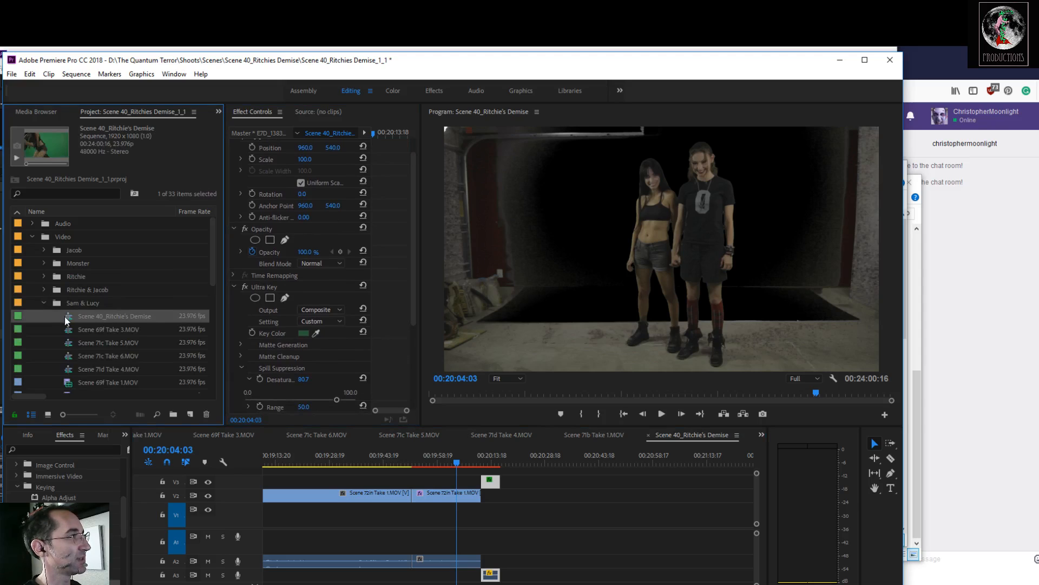
pyautogui.moveTo(69, 315); pyautogui.dragTo(190, 414)
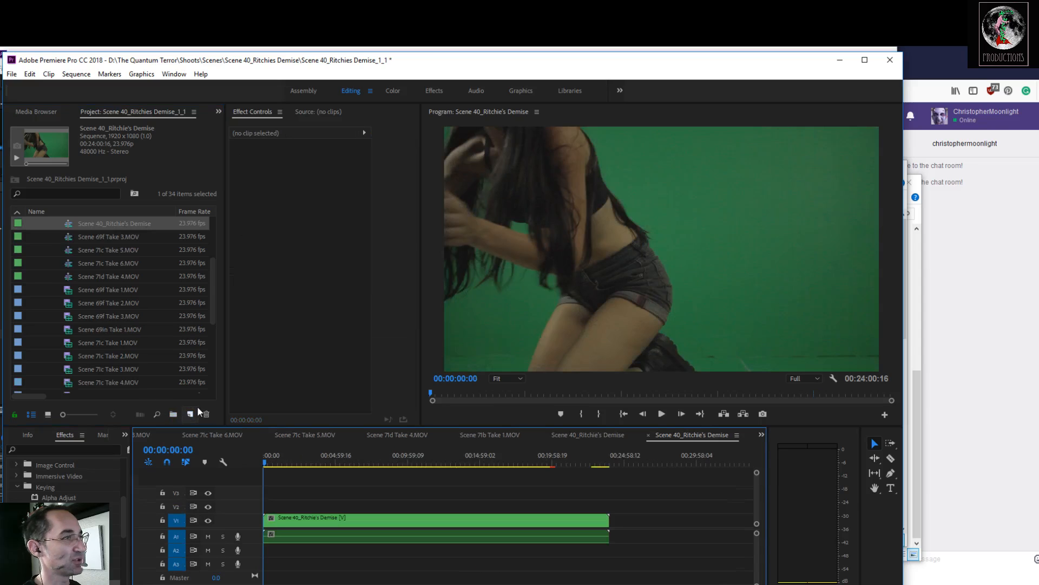
# Step: Delete the nested Scene 40_Ritchie's Demise clip from the new sequence
pyautogui.moveTo(265, 463); pyautogui.dragTo(271, 465)
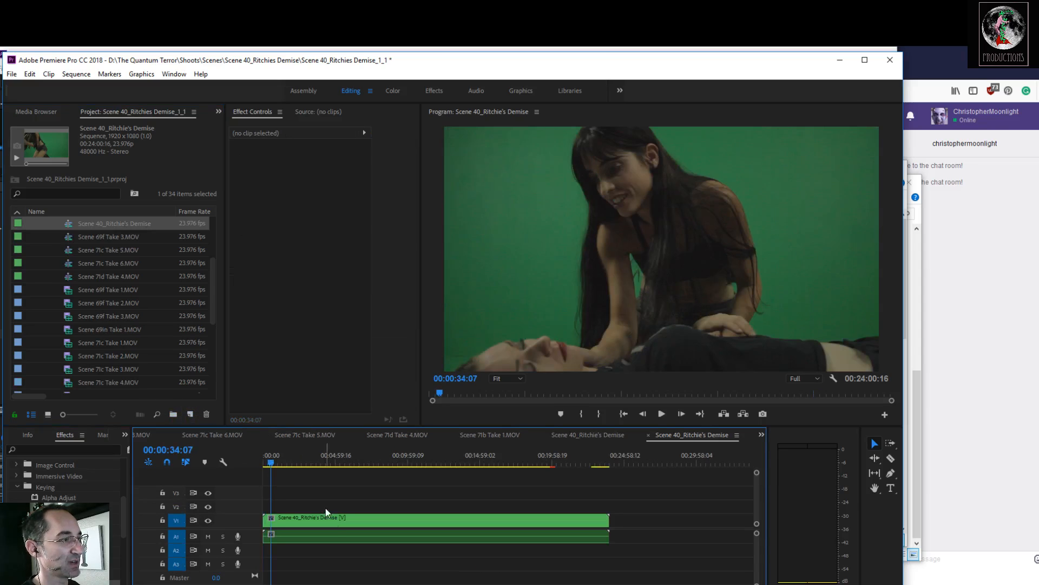
pyautogui.click(334, 522)
pyautogui.press('Delete')
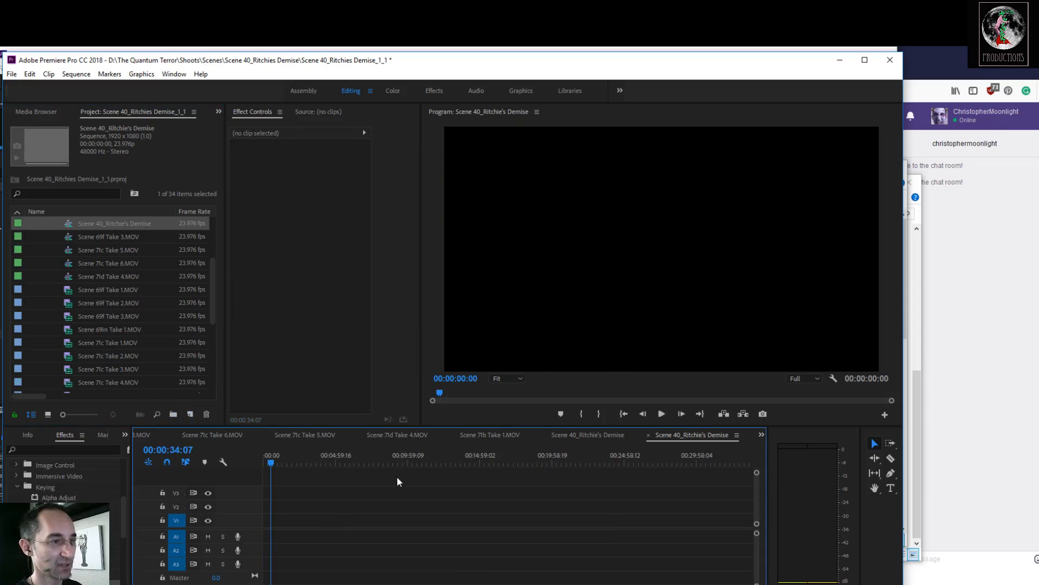
# Step: Copy the keyed E7D_1383.MOV clip to the start of the empty sequence and check it at 00:00:03:09
pyautogui.click(580, 436)
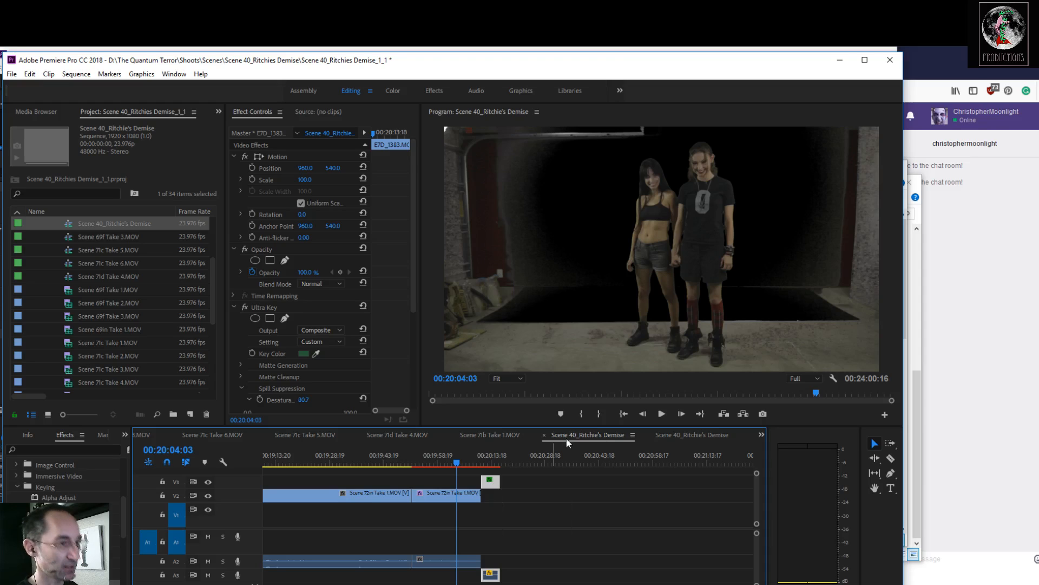
pyautogui.click(685, 434)
pyautogui.hotkey('ctrl', 'v')
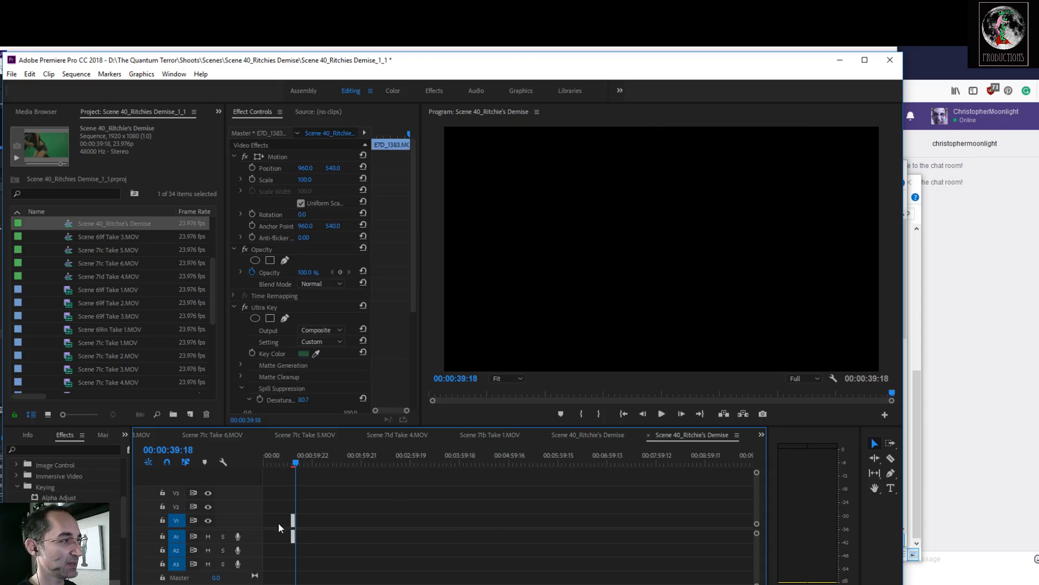
pyautogui.moveTo(295, 529); pyautogui.dragTo(268, 529)
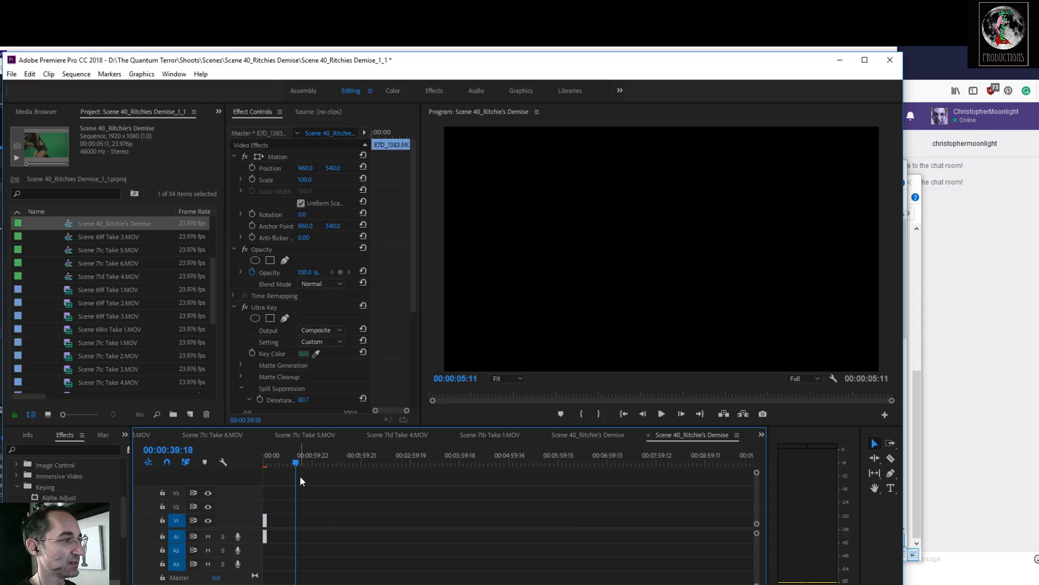
pyautogui.moveTo(293, 462); pyautogui.dragTo(263, 467)
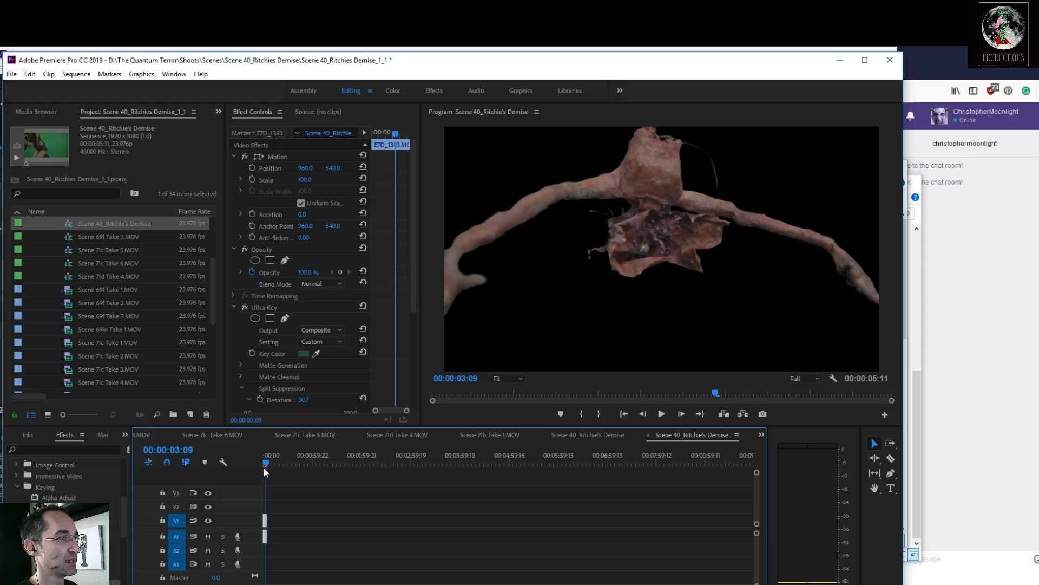
# Step: Begin a media export of the monster sequence and set the output folder to Scene 40_Ritchies Demise under Shoots\Scenes on Data (D:)
pyautogui.click(12, 75)
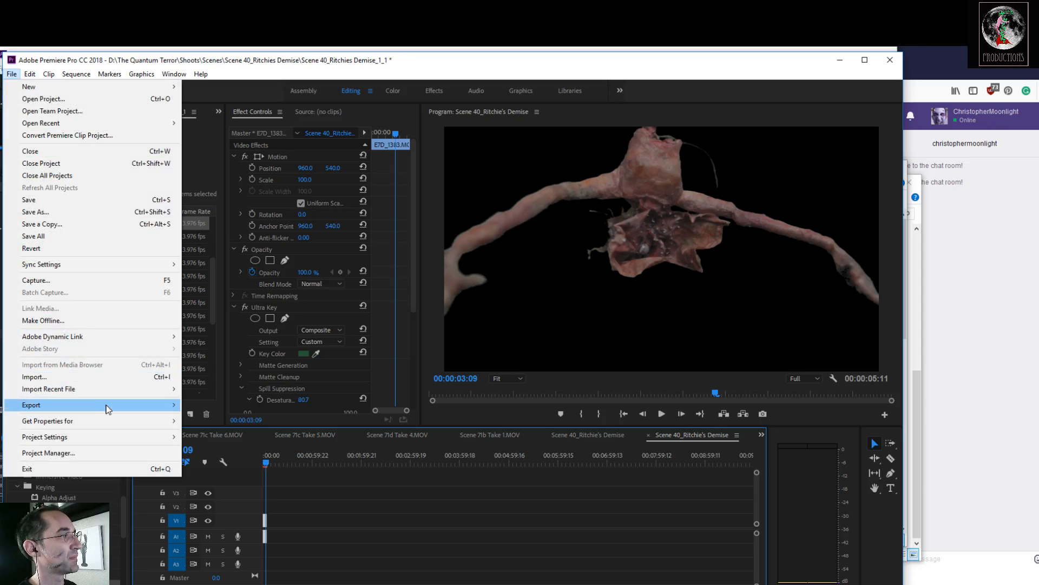
pyautogui.moveTo(108, 405)
pyautogui.click(204, 410)
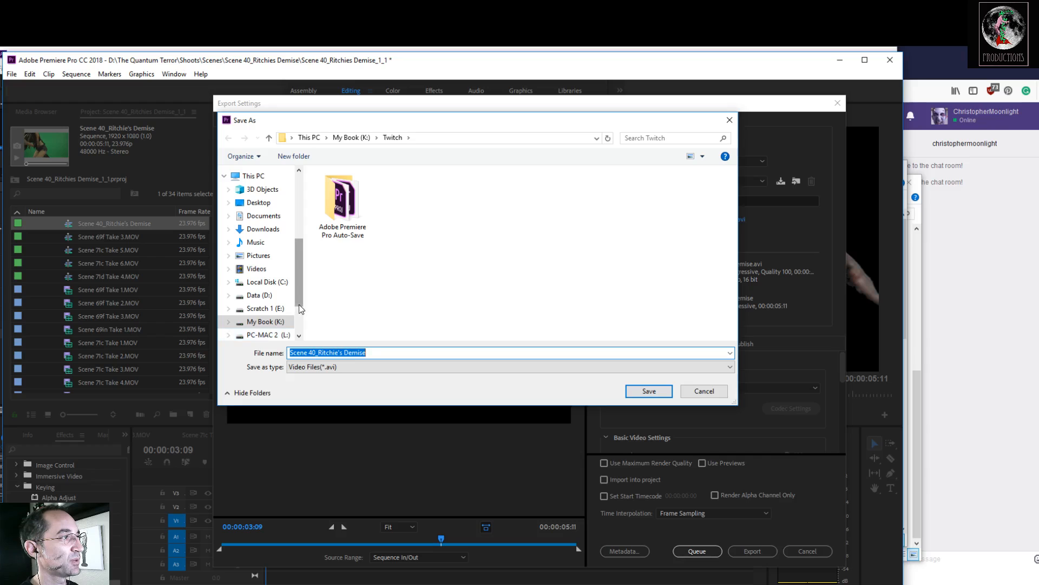
pyautogui.click(271, 297)
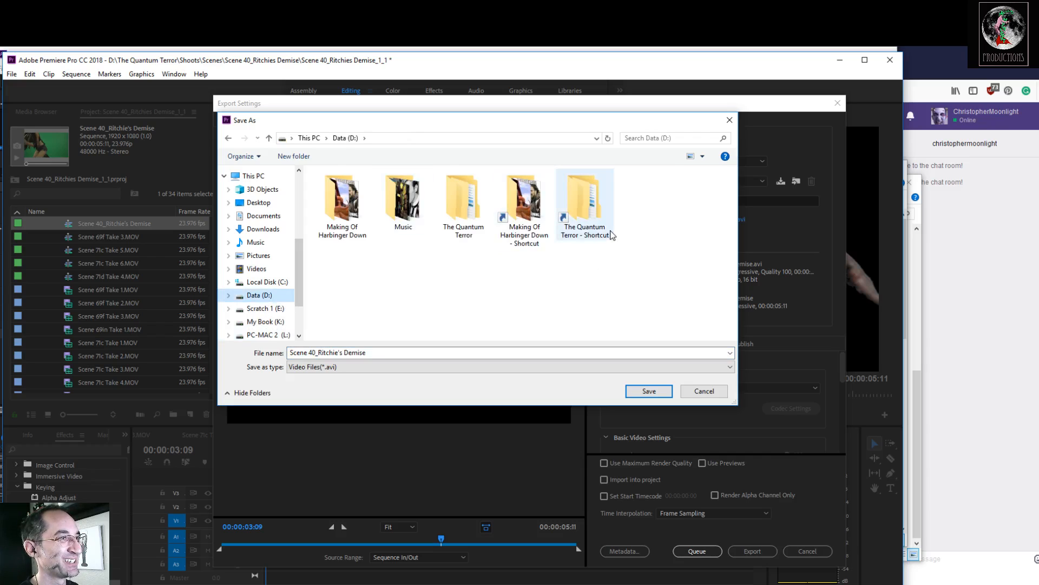
pyautogui.doubleClick(455, 207)
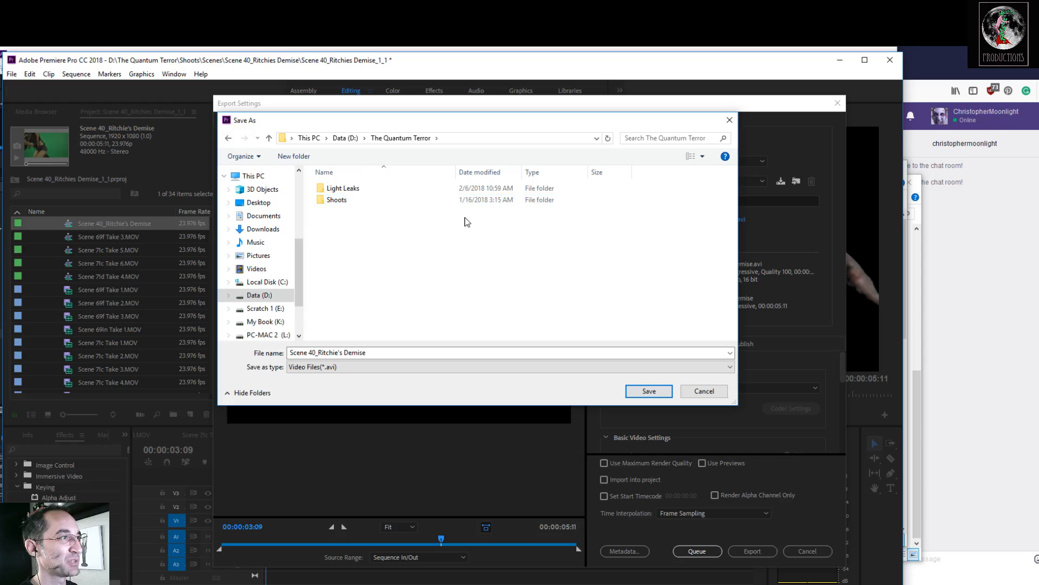
pyautogui.doubleClick(320, 202)
pyautogui.scroll(-5, 441, 290)
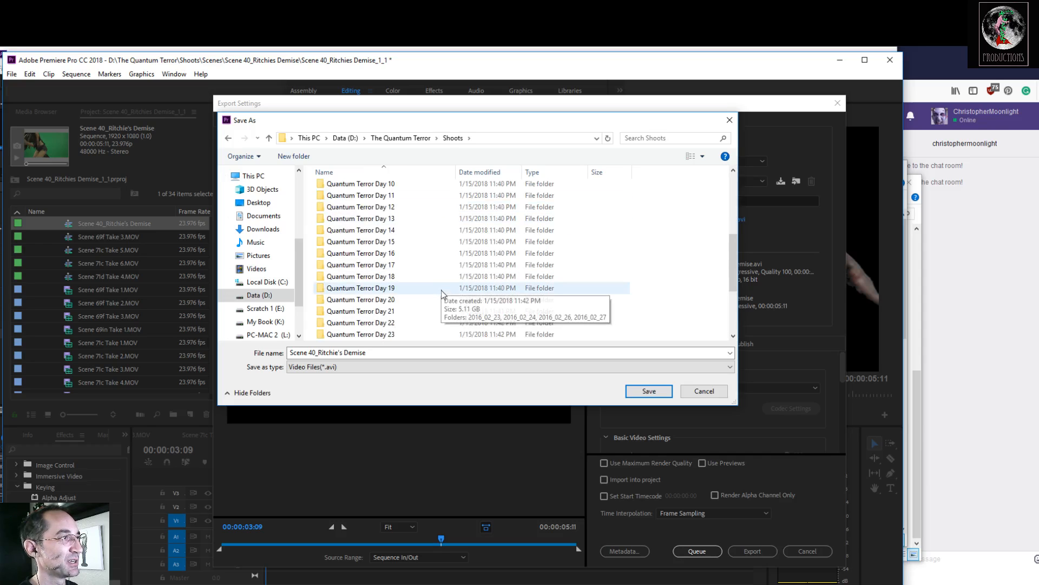
pyautogui.scroll(-3, 440, 291)
pyautogui.doubleClick(361, 254)
pyautogui.scroll(-12, 361, 259)
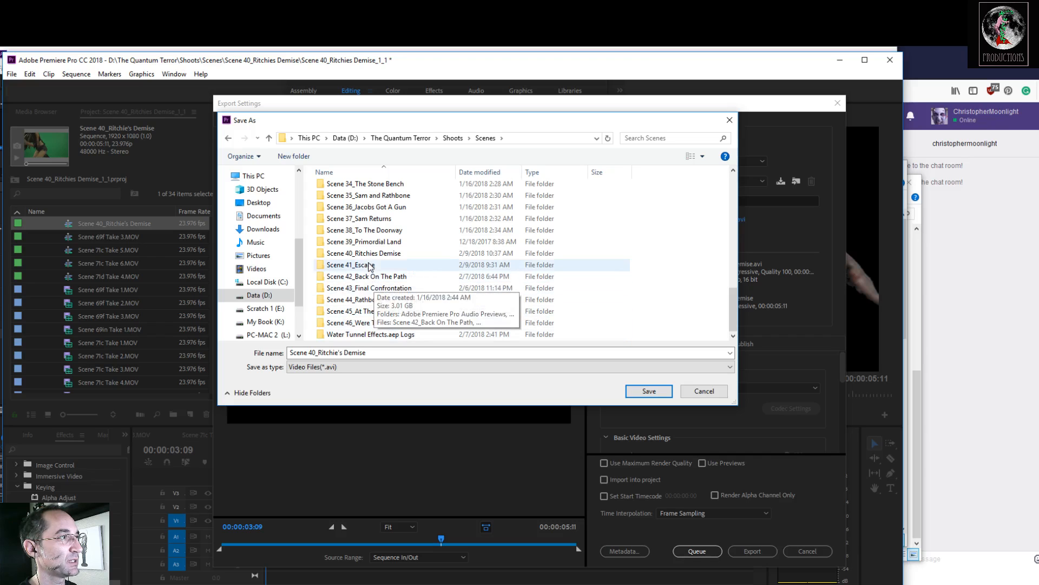
pyautogui.doubleClick(321, 254)
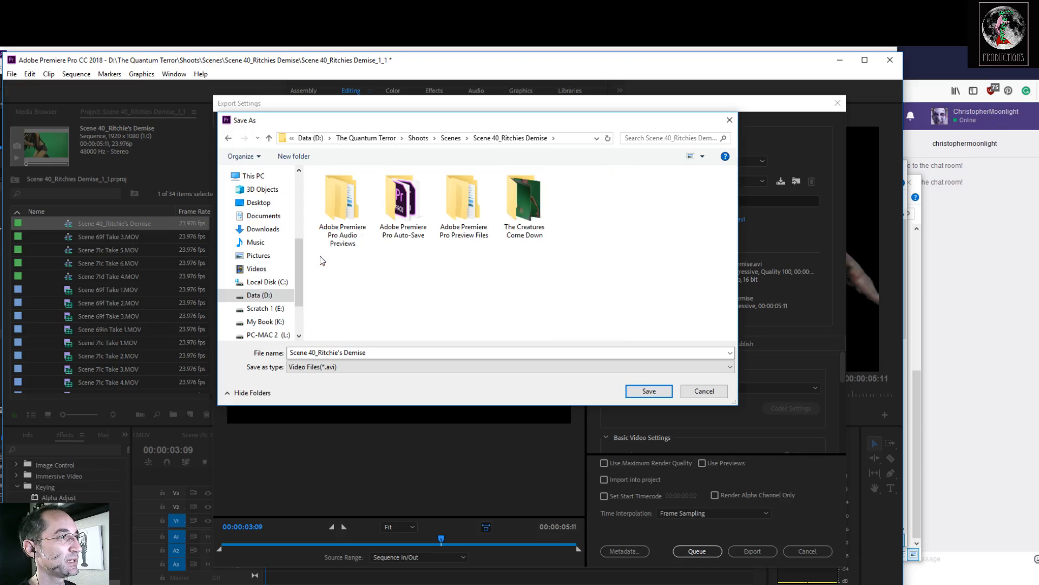
# Step: Name the export file The Other Woman Ultrakey 1 and save that output name
pyautogui.click(386, 352)
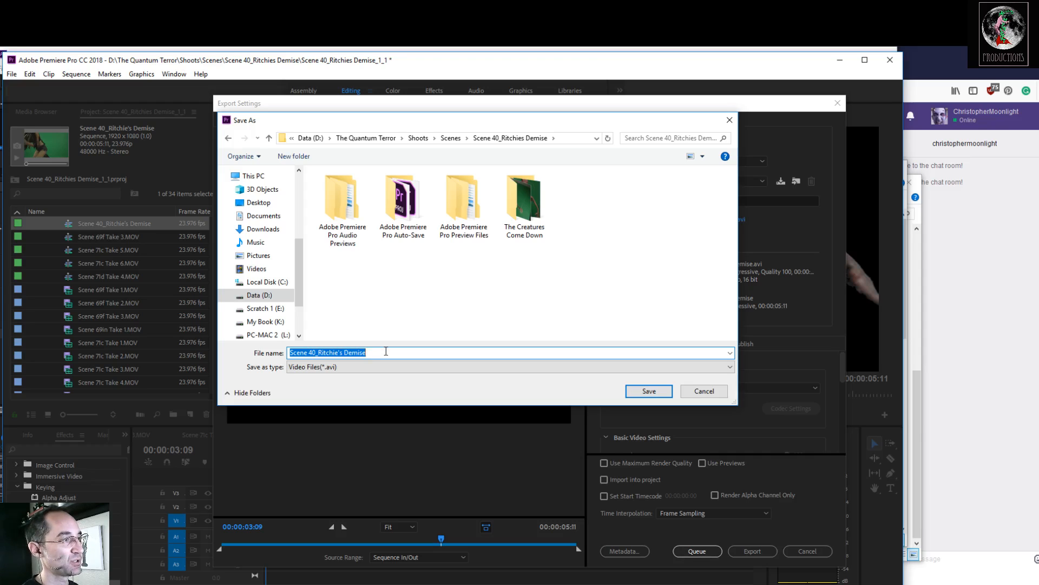
pyautogui.write('The Woman')
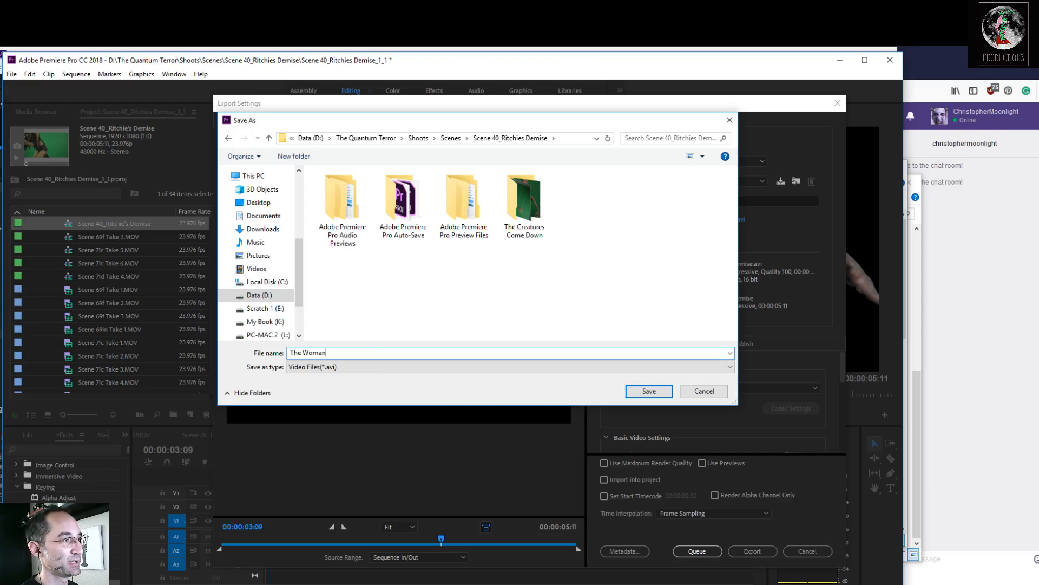
pyautogui.press('BackSpace')
pyautogui.press('BackSpace')
pyautogui.press('BackSpace')
pyautogui.press('BackSpace')
pyautogui.press('BackSpace')
pyautogui.write('Other Woma')
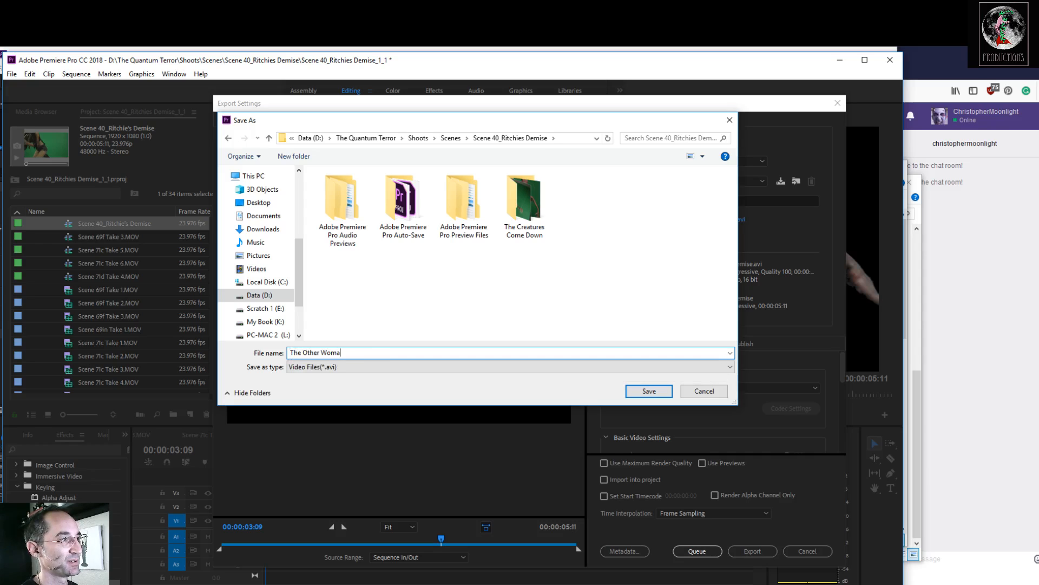
pyautogui.write('n Ultra K')
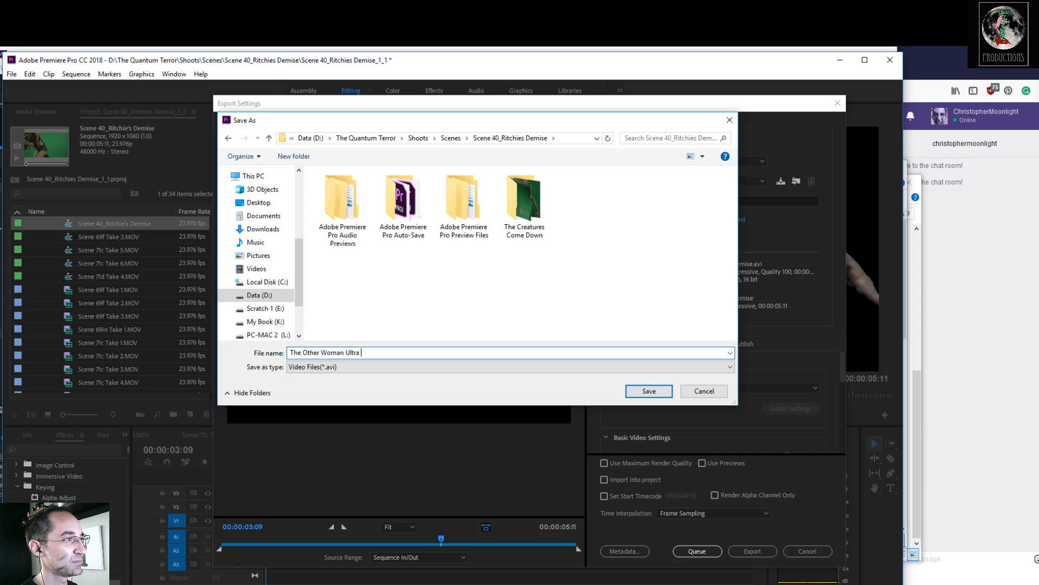
pyautogui.press('BackSpace')
pyautogui.press('BackSpace')
pyautogui.write('key 1')
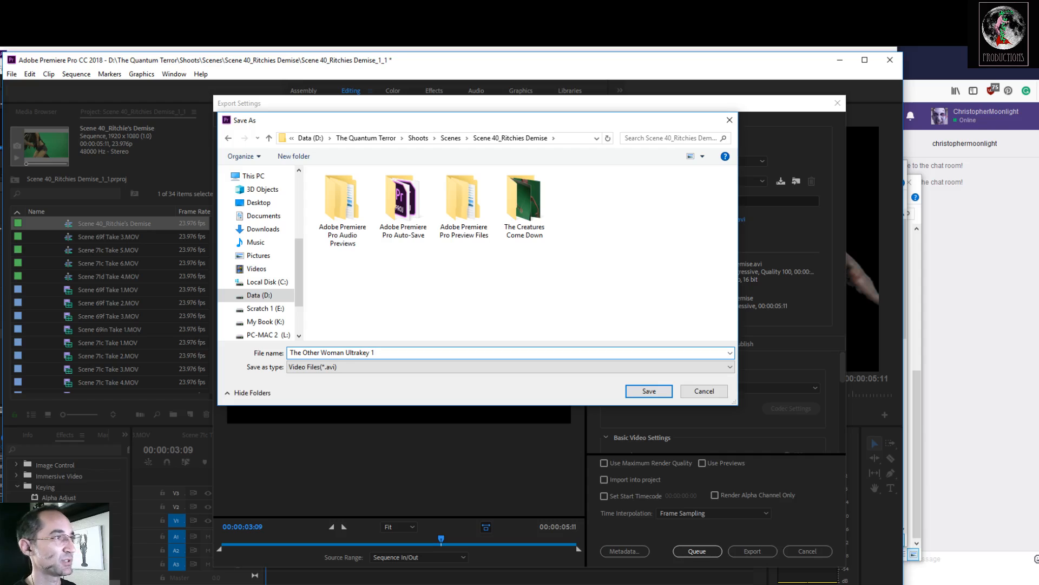
pyautogui.click(650, 391)
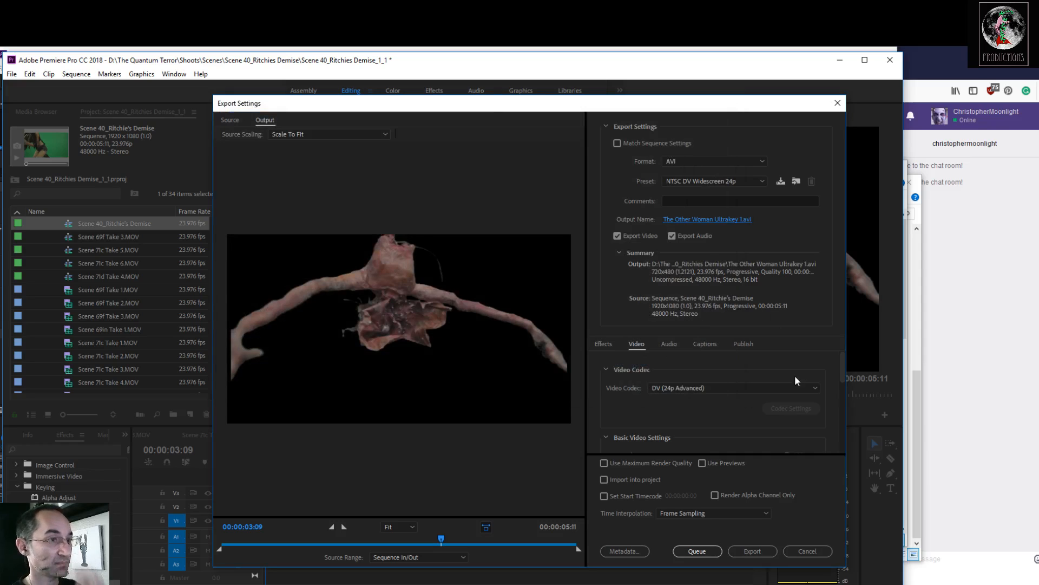
# Step: Set the export format to QuickTime with the Animation video codec
pyautogui.click(704, 163)
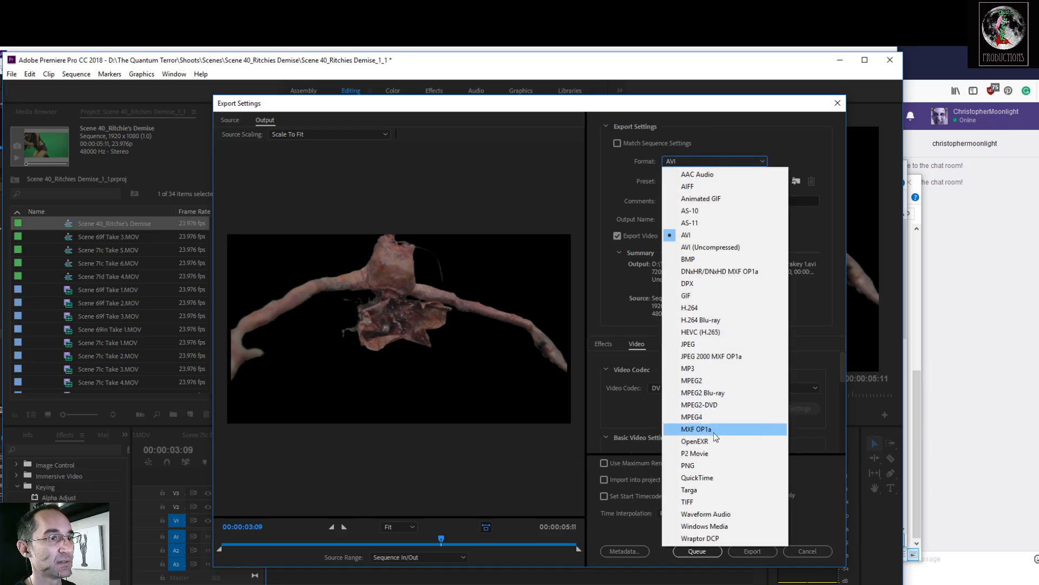
pyautogui.click(704, 477)
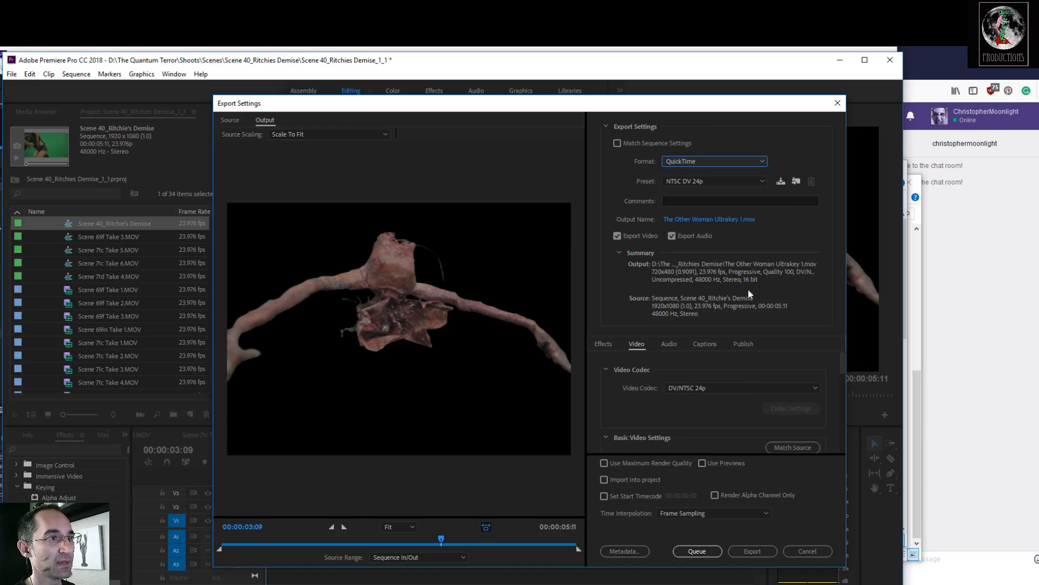
pyautogui.click(740, 387)
pyautogui.click(737, 397)
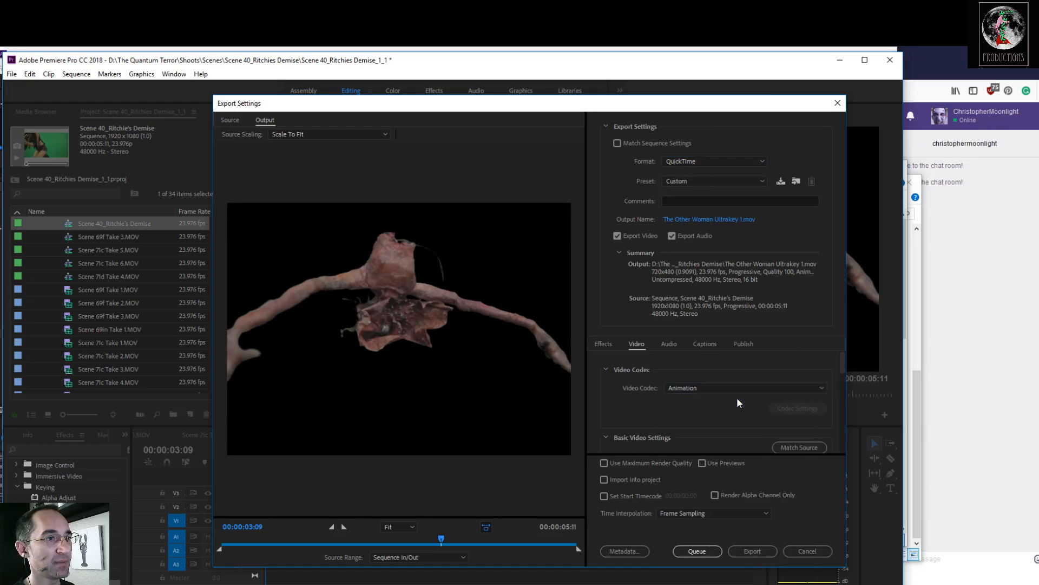
# Step: Set the export frame size to 1920 wide by 1080 high
pyautogui.moveTo(841, 372); pyautogui.dragTo(846, 383)
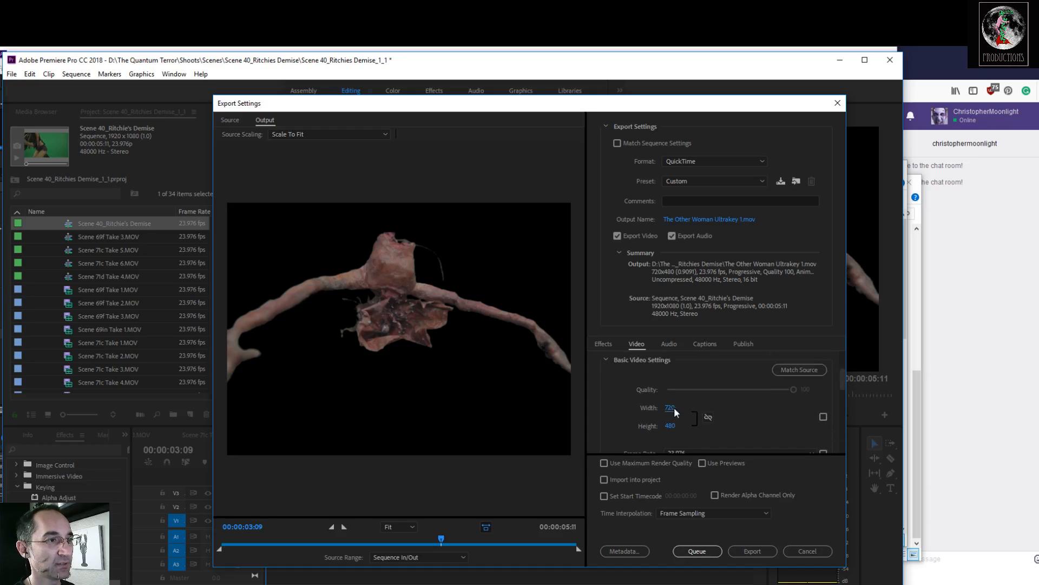
pyautogui.write('1920')
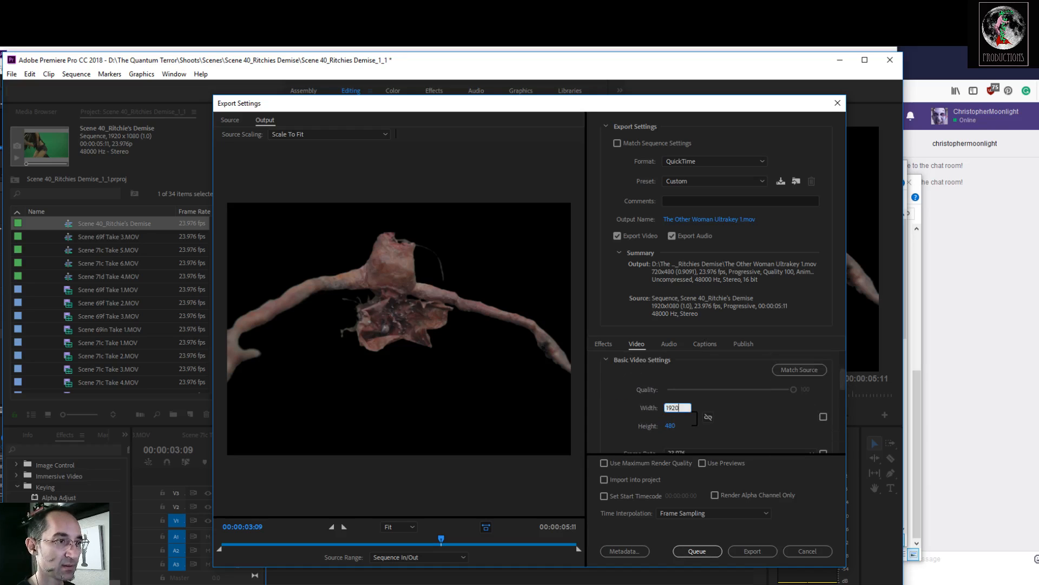
pyautogui.click(674, 427)
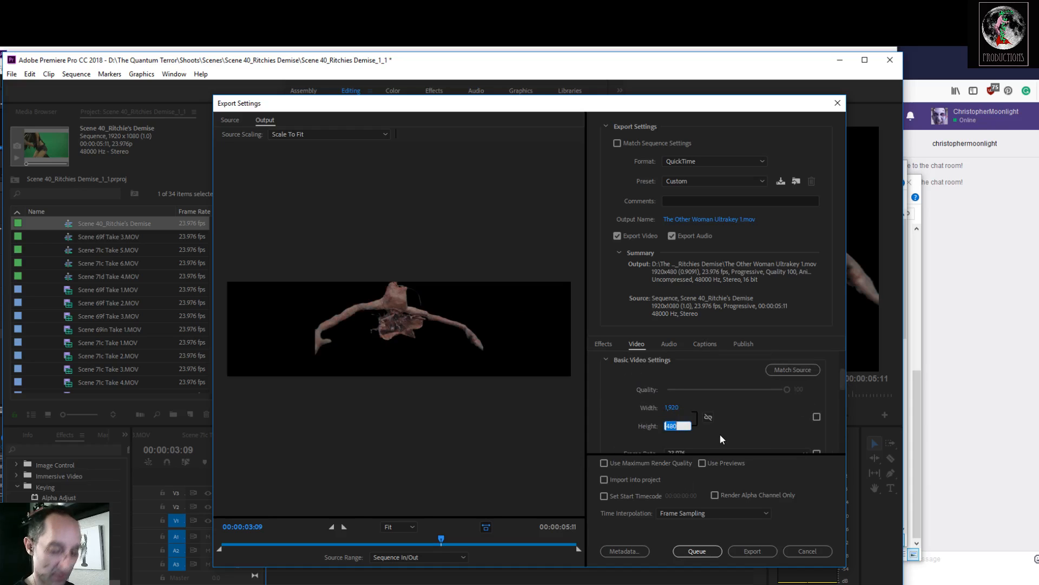
pyautogui.write('1080')
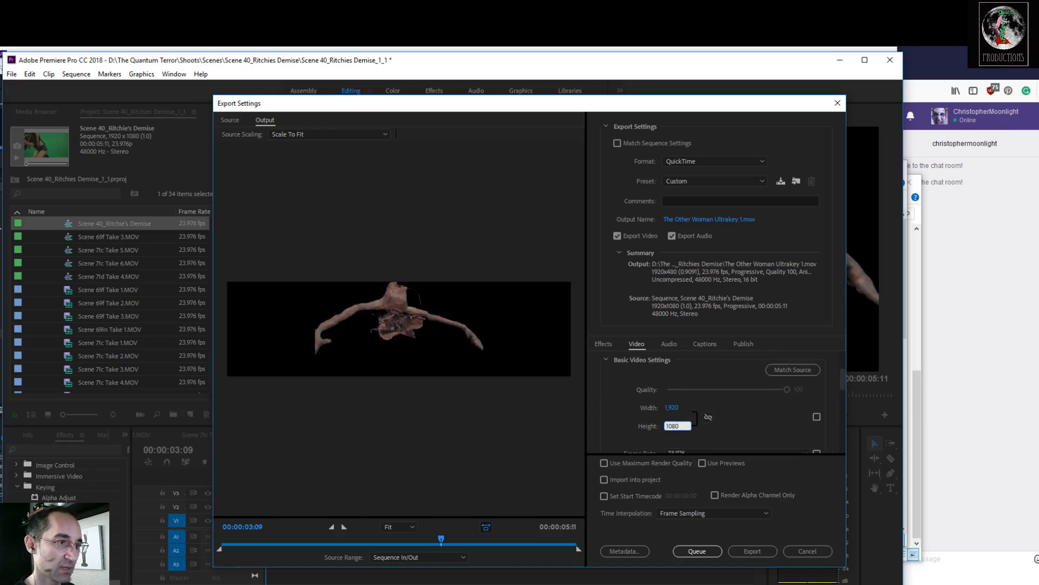
pyautogui.press('Return')
# Step: Set the export's pixel aspect to Square Pixels (1.0) and its depth to 8-bpc + alpha
pyautogui.moveTo(843, 382); pyautogui.dragTo(839, 400)
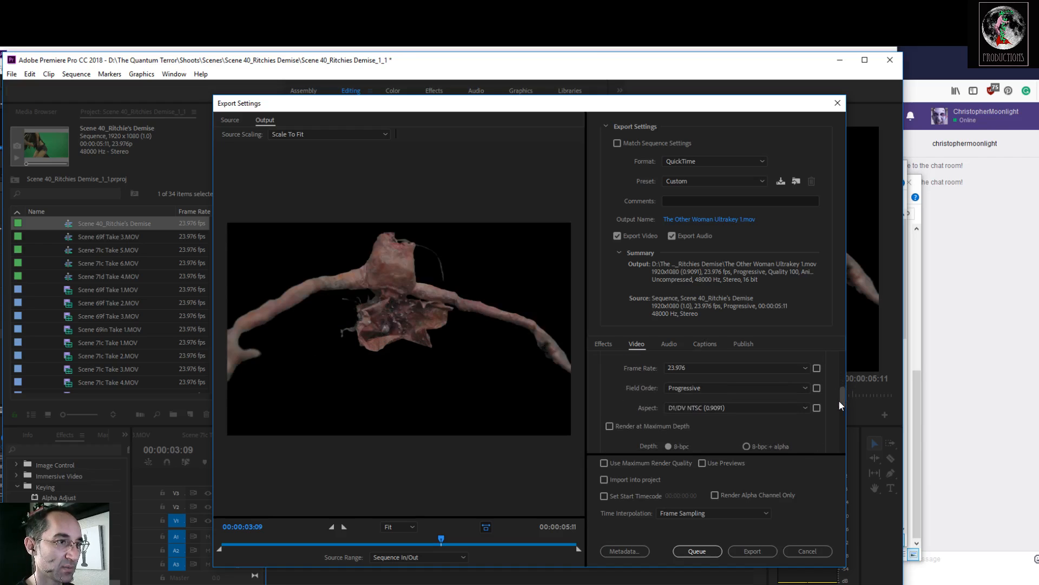
pyautogui.click(755, 407)
pyautogui.click(743, 418)
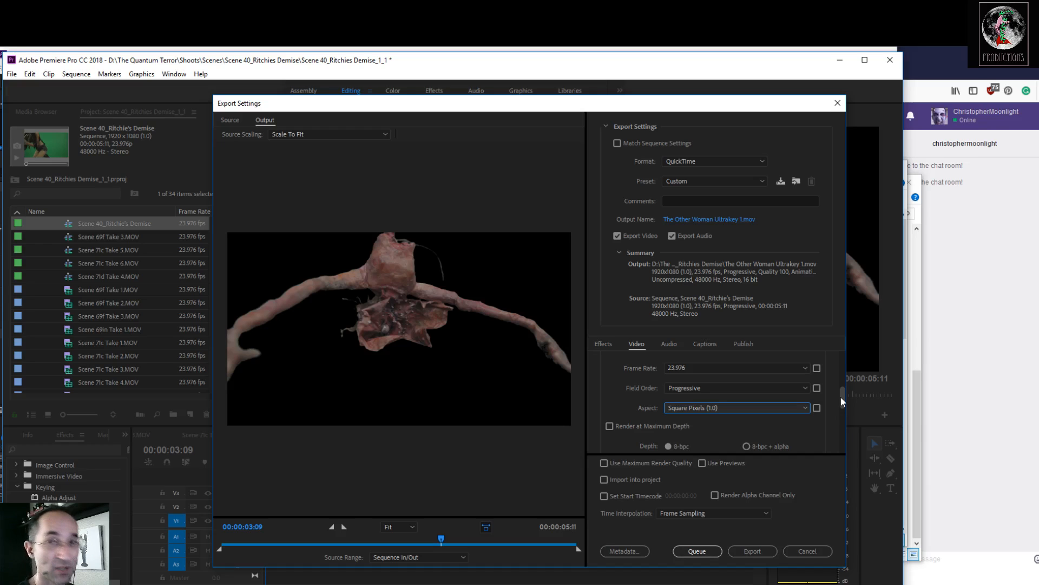
pyautogui.moveTo(842, 401); pyautogui.dragTo(849, 414)
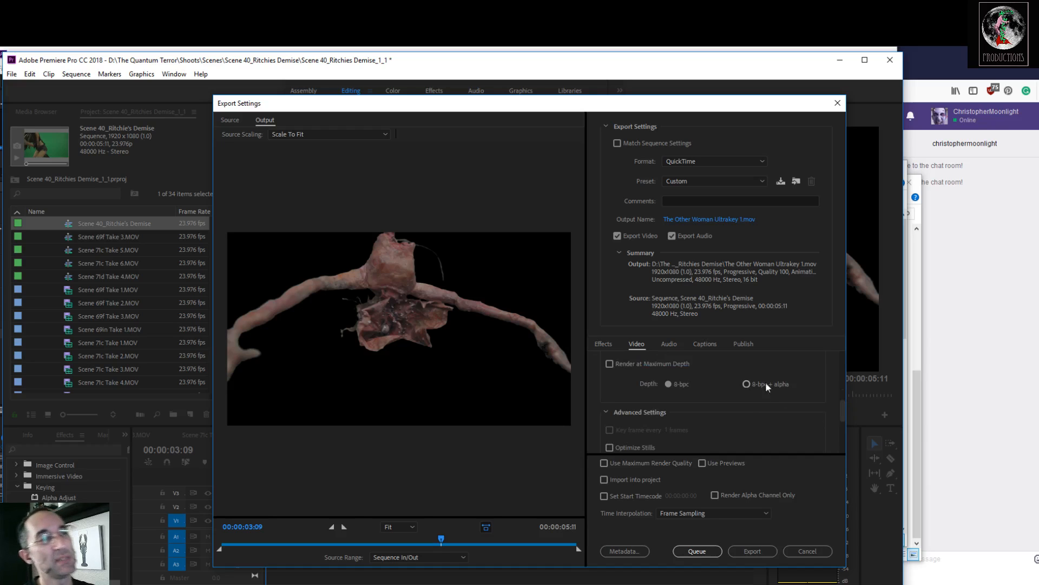
pyautogui.click(745, 384)
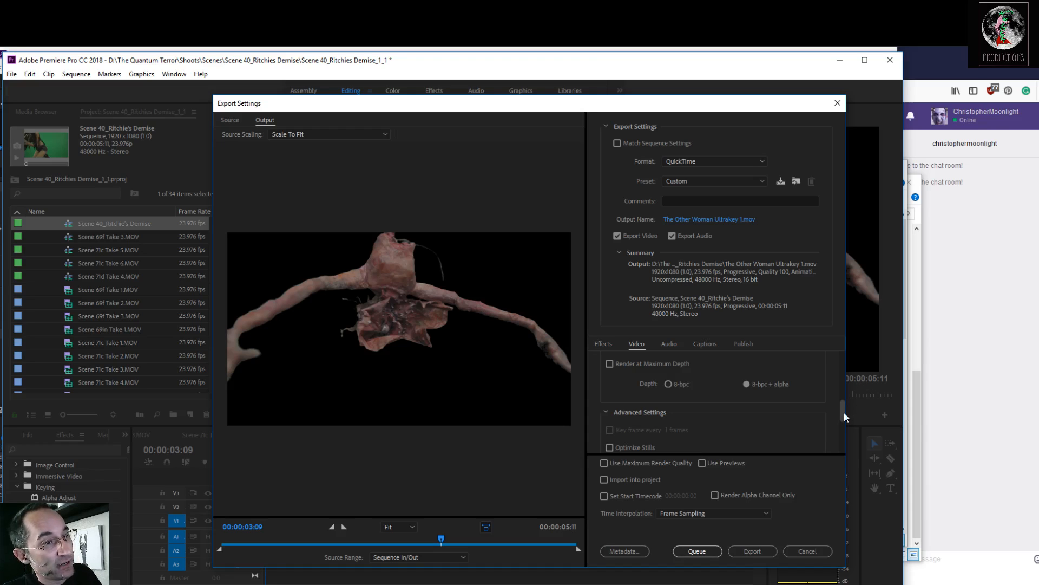
# Step: Enable rendering at maximum depth and maximum render quality, and export the monster movie
pyautogui.moveTo(843, 412)
pyautogui.mouseDown()
pyautogui.moveTo(843, 422)
pyautogui.moveTo(843, 407)
pyautogui.mouseUp()
pyautogui.click(610, 392)
pyautogui.moveTo(842, 410); pyautogui.dragTo(839, 352)
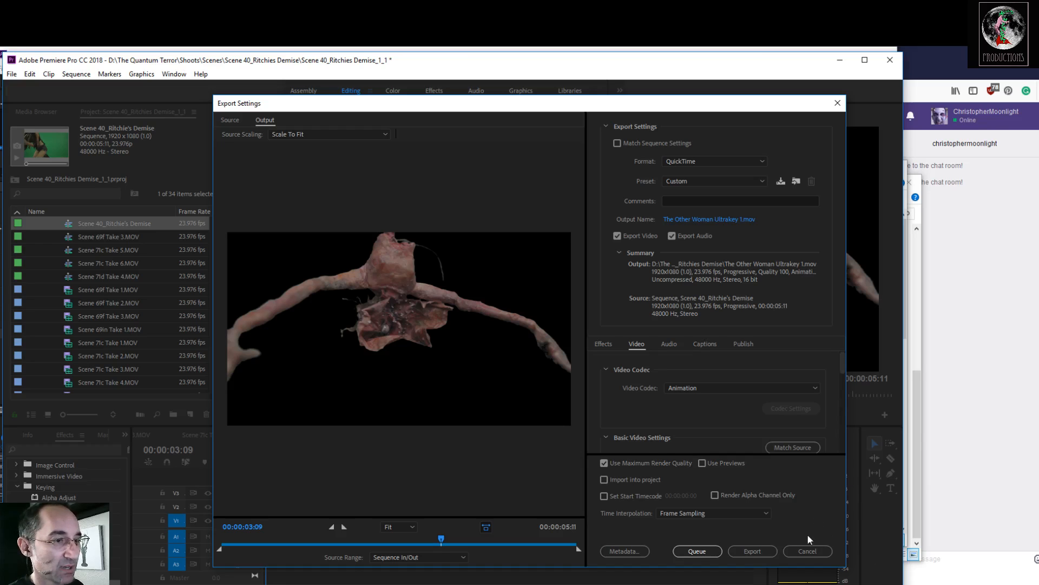
pyautogui.click(763, 551)
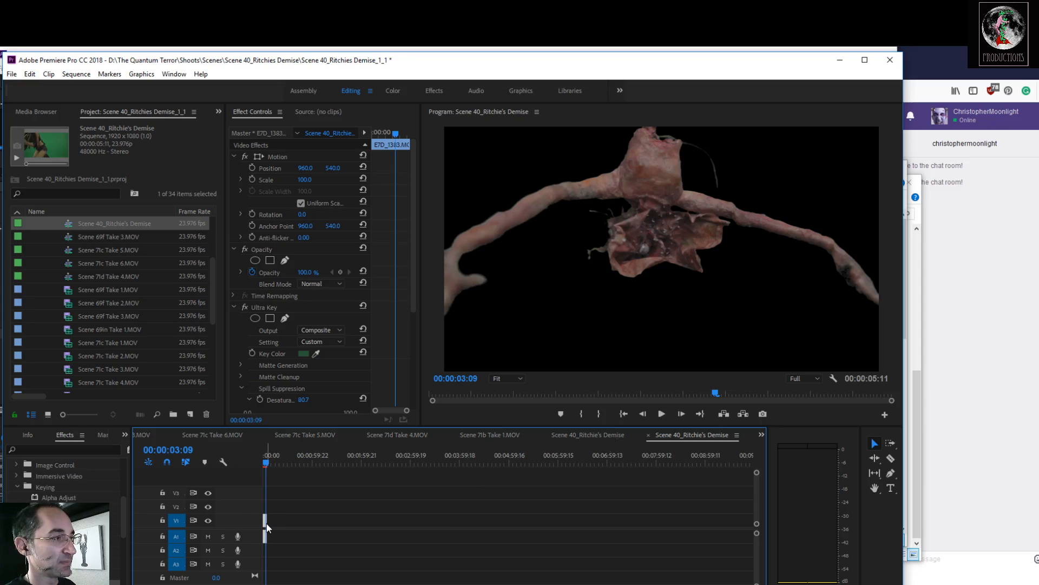
# Step: Replace the monster clip in the new sequence with the keyed Scene 72in Take 1.MOV clip copied from the main Scene 40 sequence
pyautogui.click(596, 434)
pyautogui.click(463, 494)
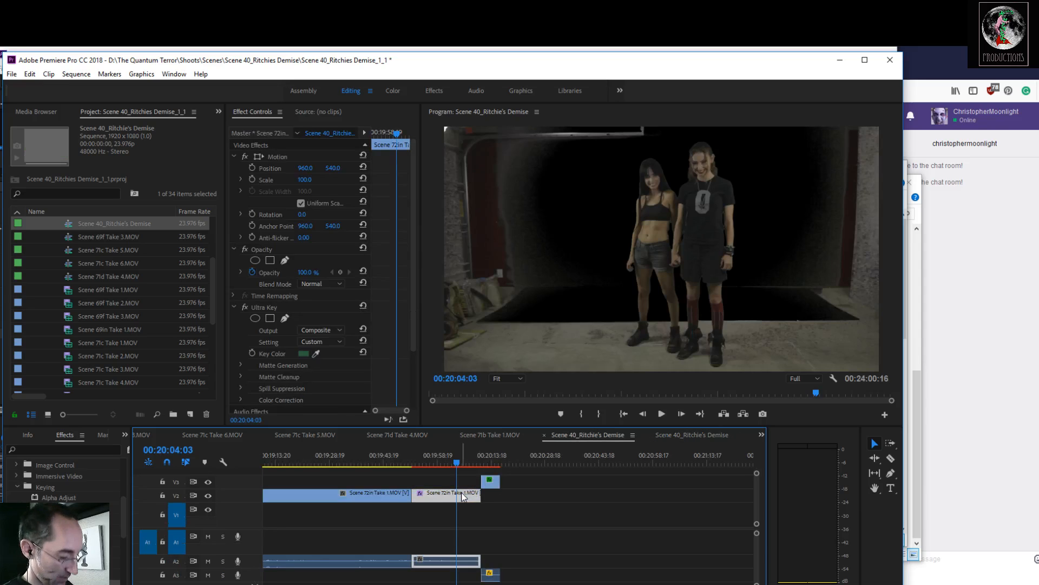
pyautogui.click(707, 437)
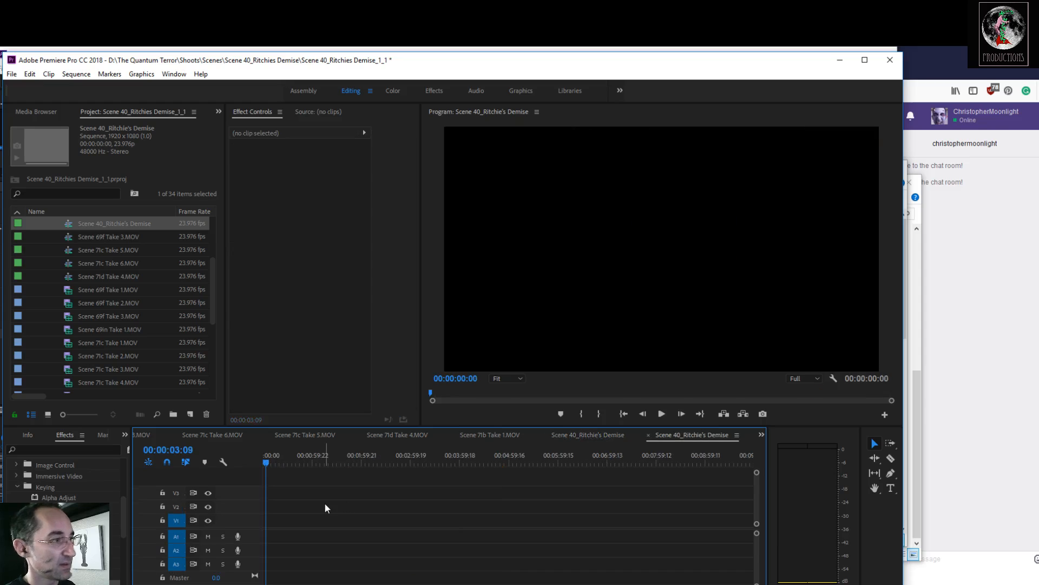
pyautogui.hotkey('ctrl', 'v')
# Step: Align the pasted actors' clip with the start of the sequence and return the playhead to 00:00:00:00
pyautogui.moveTo(271, 528); pyautogui.dragTo(269, 529)
pyautogui.press('=')
pyautogui.press('=')
pyautogui.press('=')
pyautogui.press('=')
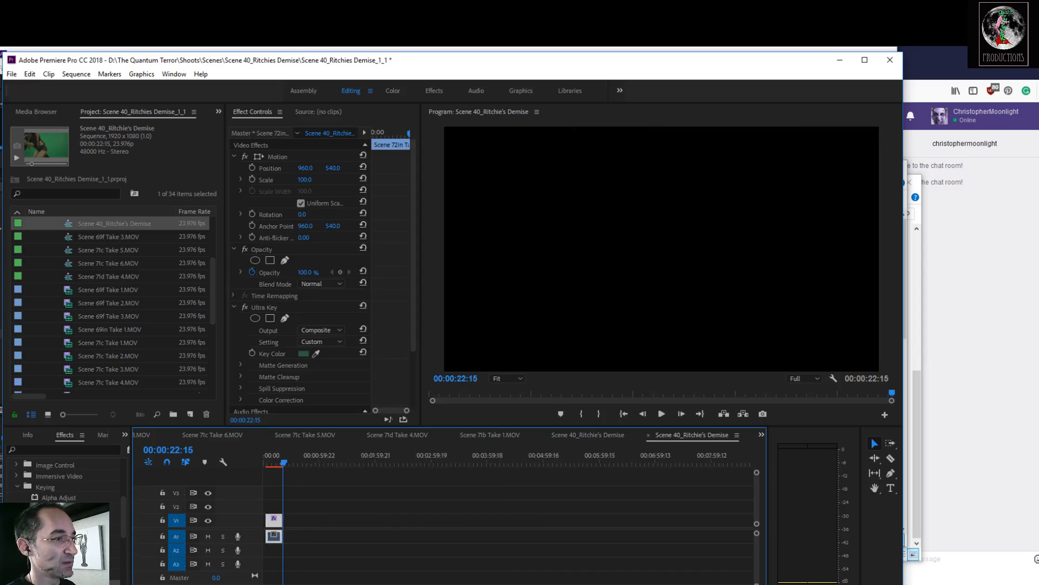
pyautogui.moveTo(412, 516); pyautogui.dragTo(340, 519)
pyautogui.moveTo(311, 455); pyautogui.dragTo(237, 469)
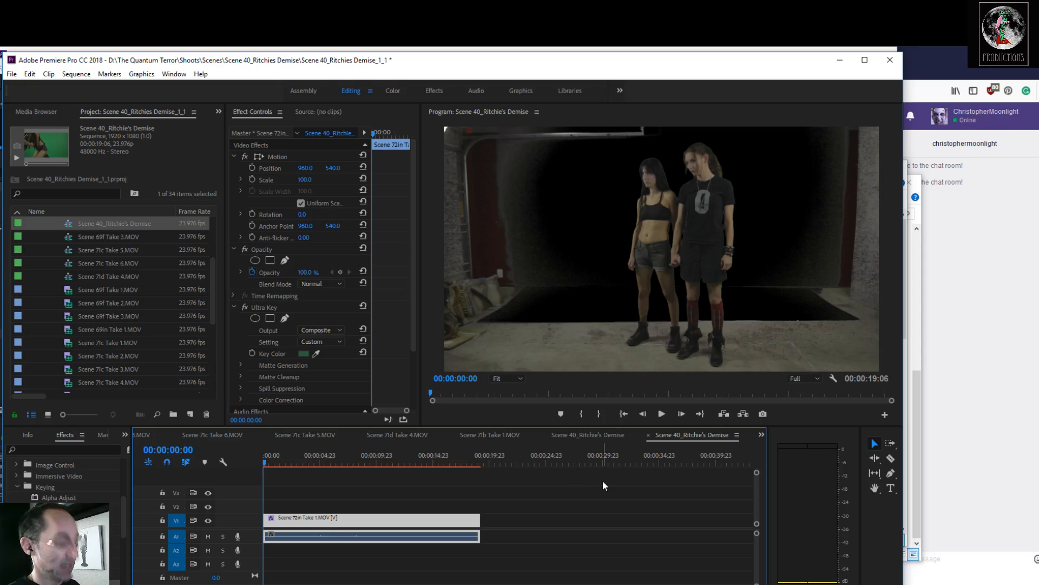
# Step: Save the project, play the start of the keyed actors' clip and check it at 00:00:07:20
pyautogui.hotkey('ctrl', 's')
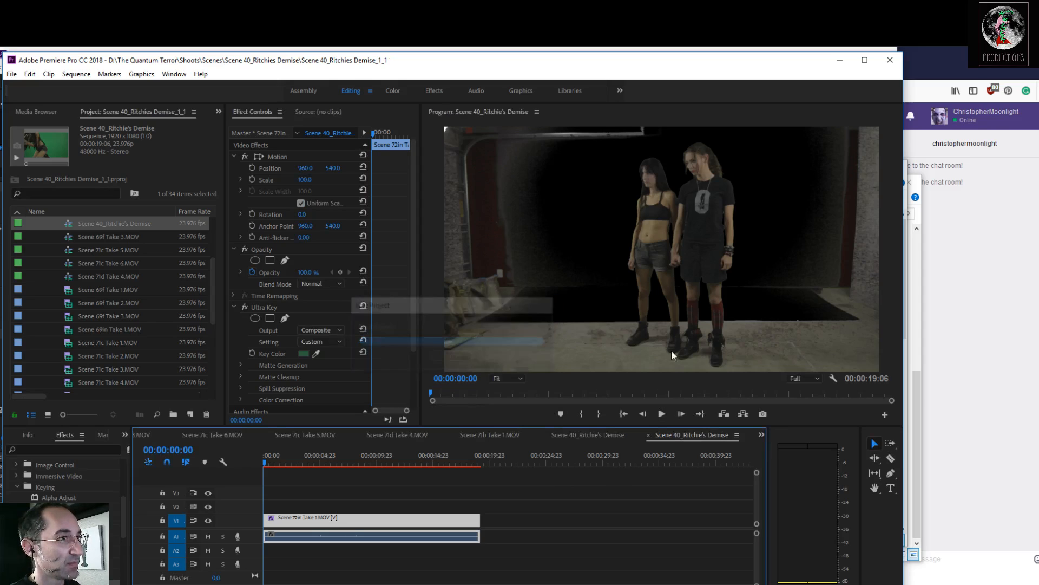
pyautogui.press('space')
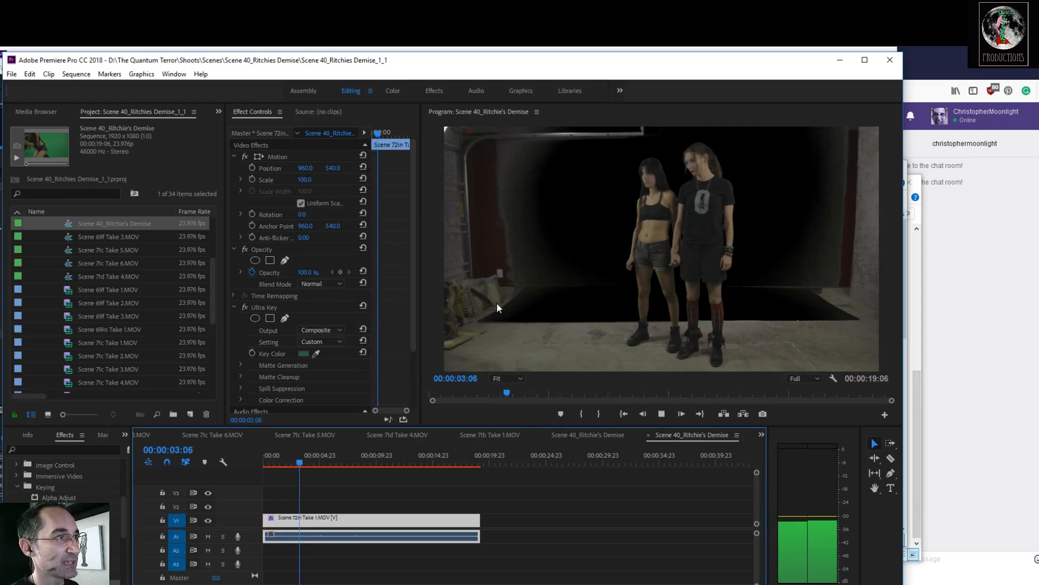
pyautogui.press('space')
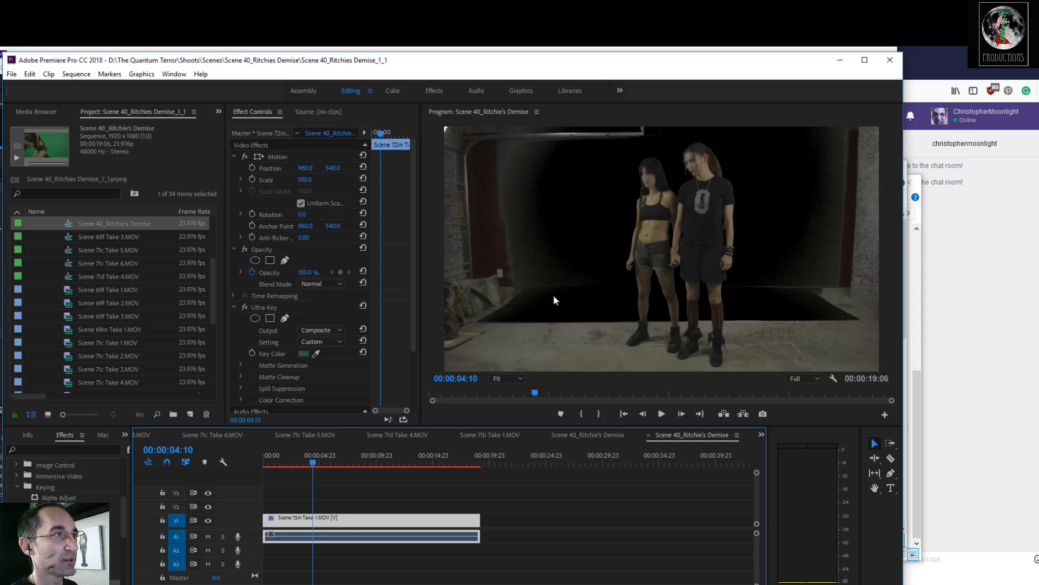
pyautogui.moveTo(310, 462); pyautogui.dragTo(352, 475)
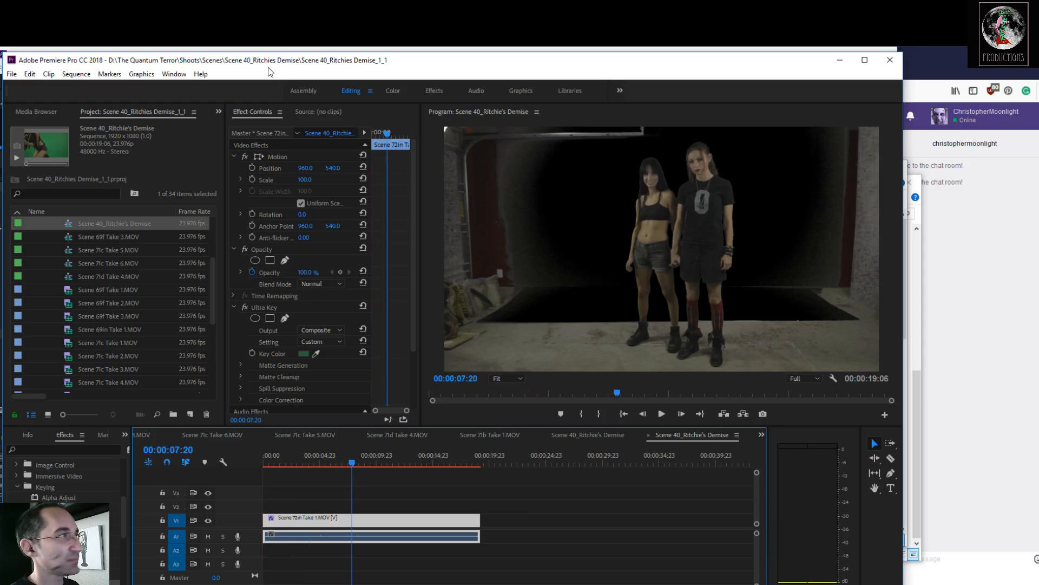
# Step: Open the media export settings for the keyed actors' sequence and name the output file The Evil Two UltraKey 1
pyautogui.click(12, 74)
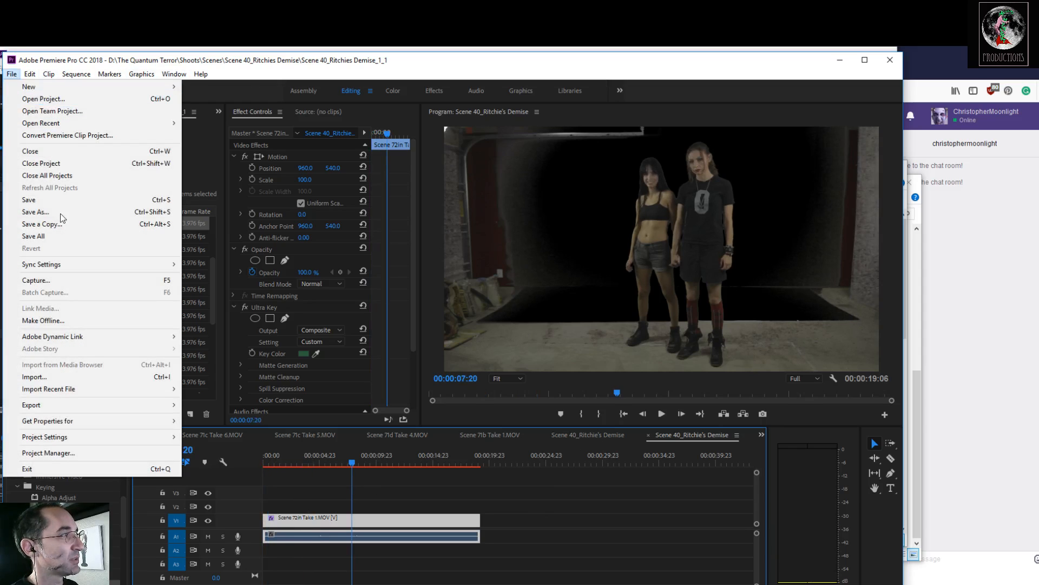
pyautogui.moveTo(107, 405)
pyautogui.click(207, 407)
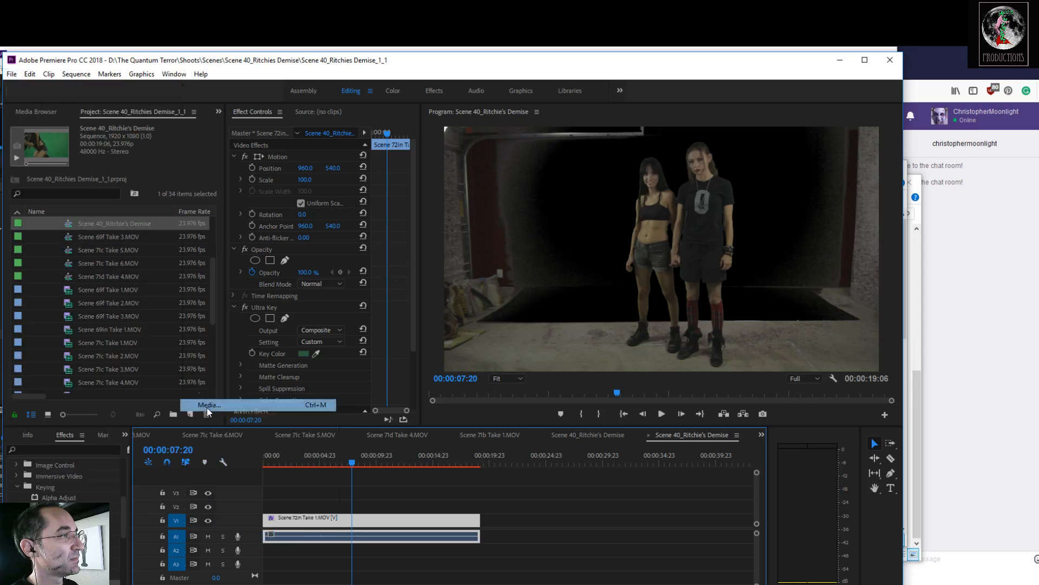
pyautogui.click(678, 220)
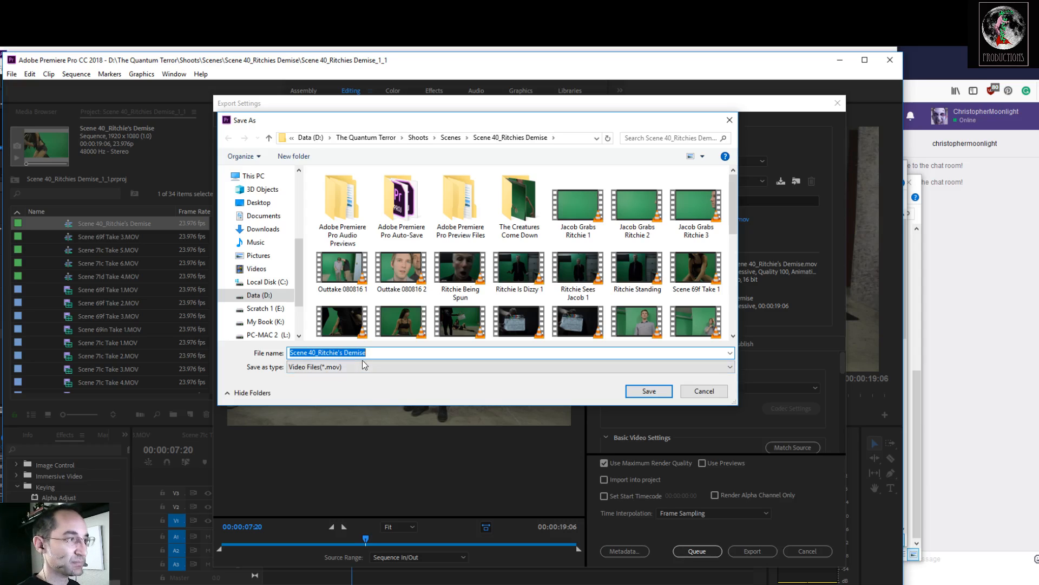
pyautogui.write('The ')
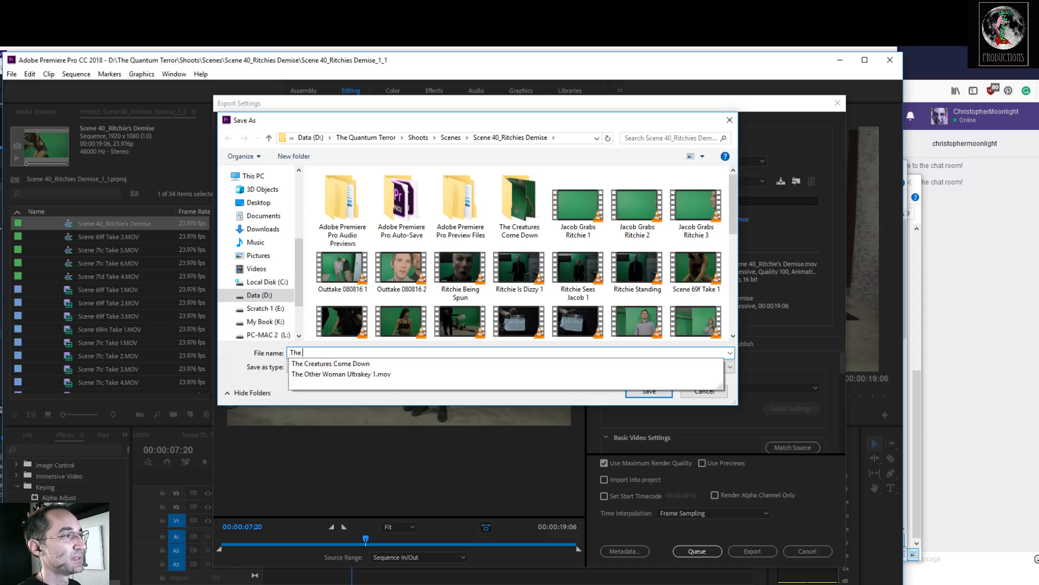
pyautogui.write('Evil Tw')
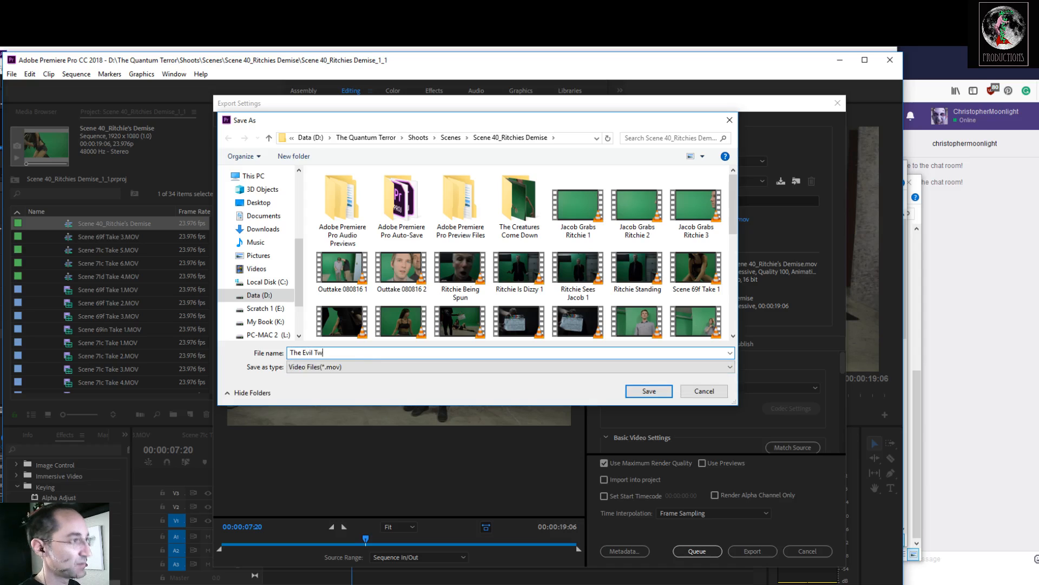
pyautogui.write('o Ul')
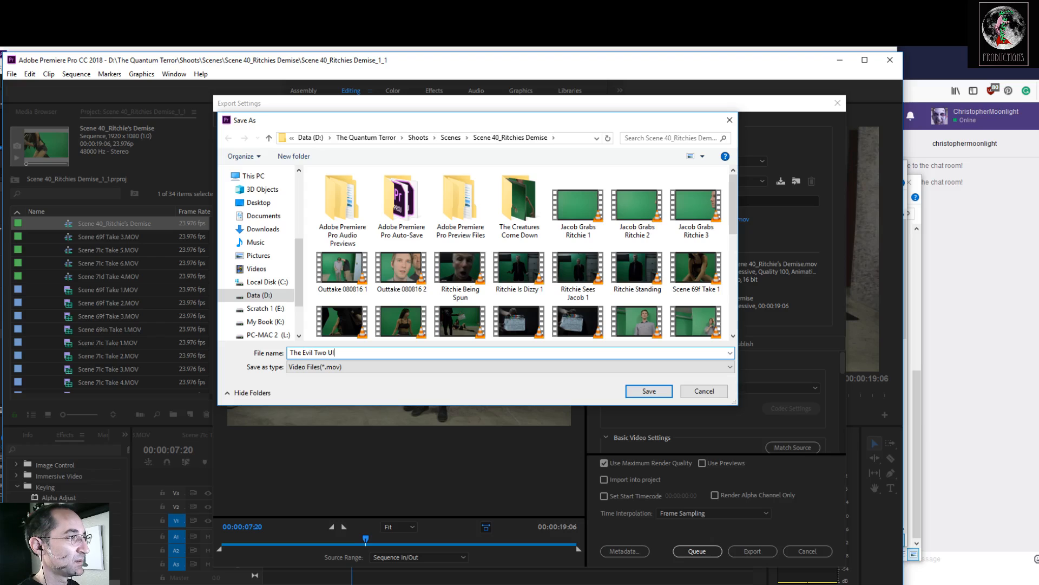
pyautogui.write('tra Key 1')
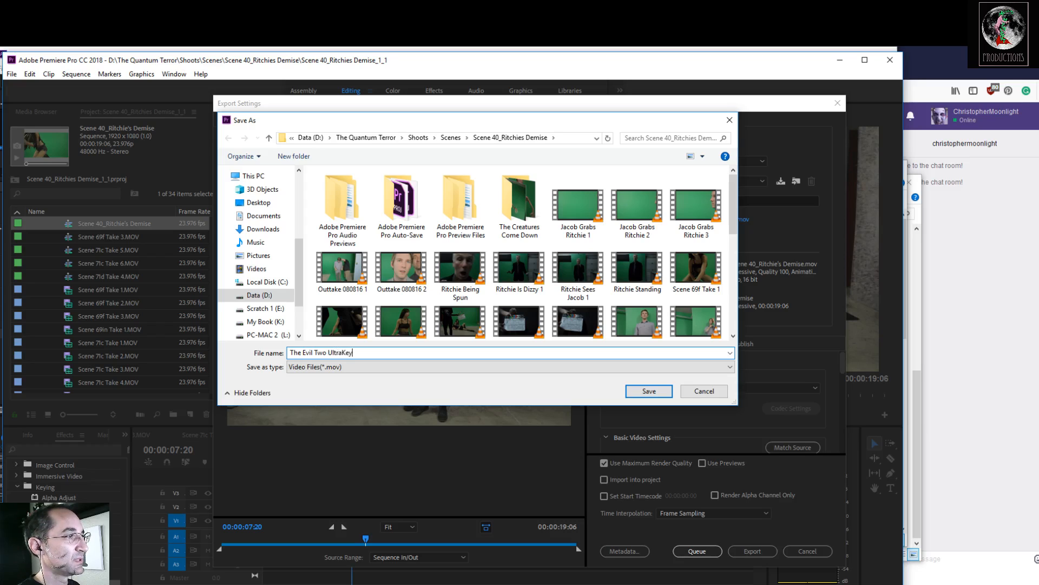
pyautogui.click(653, 392)
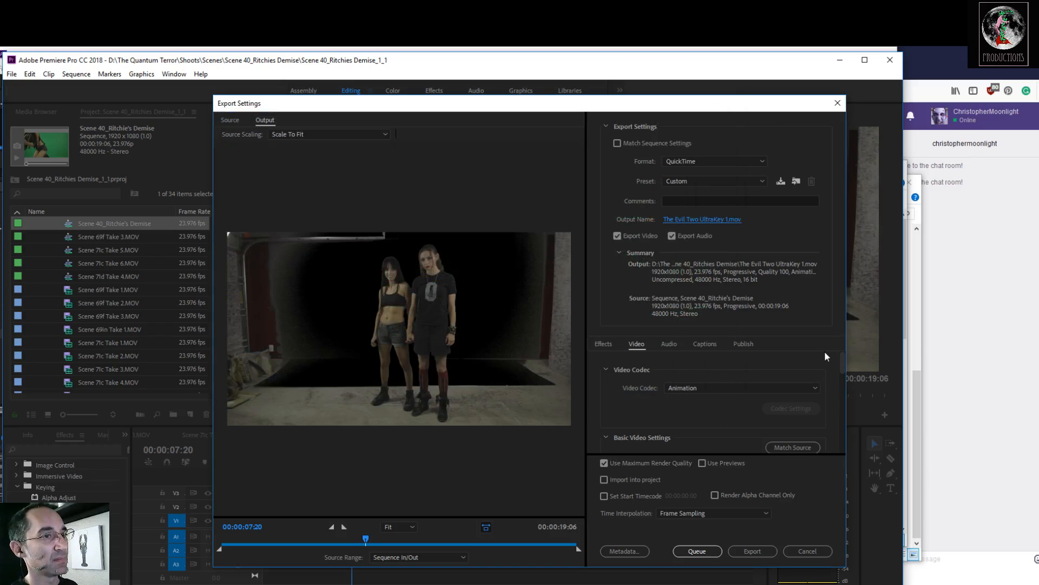
# Step: Review the QuickTime Animation video settings and export the keyed actors' movie
pyautogui.scroll(-4, 841, 365)
pyautogui.moveTo(843, 385); pyautogui.dragTo(824, 326)
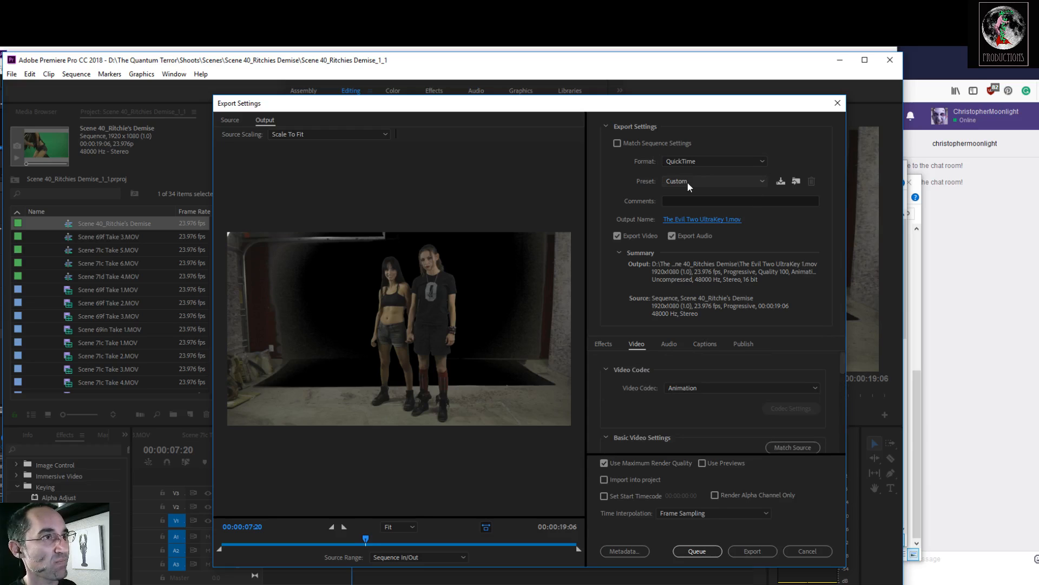
pyautogui.click(760, 556)
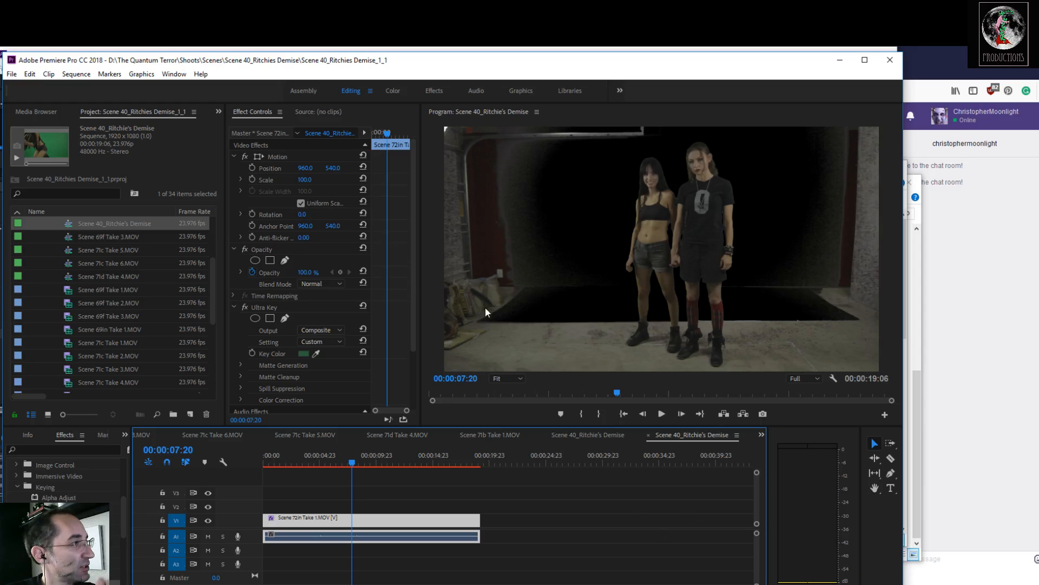
# Step: Turn off the Ultra Key effect on the actors' clip and return the playhead to 00:00:00:00
pyautogui.click(244, 307)
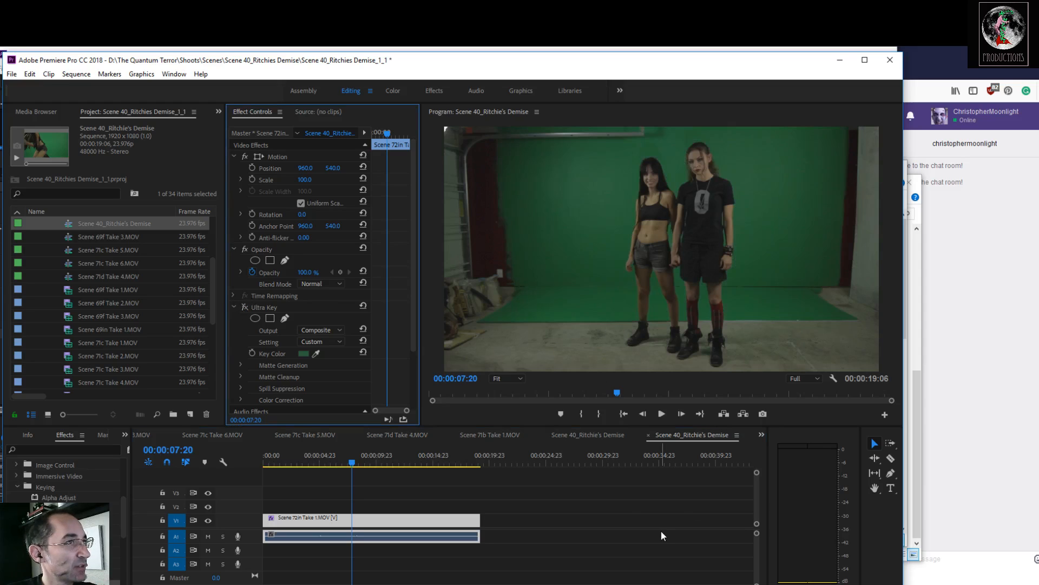
pyautogui.moveTo(354, 464); pyautogui.dragTo(364, 463)
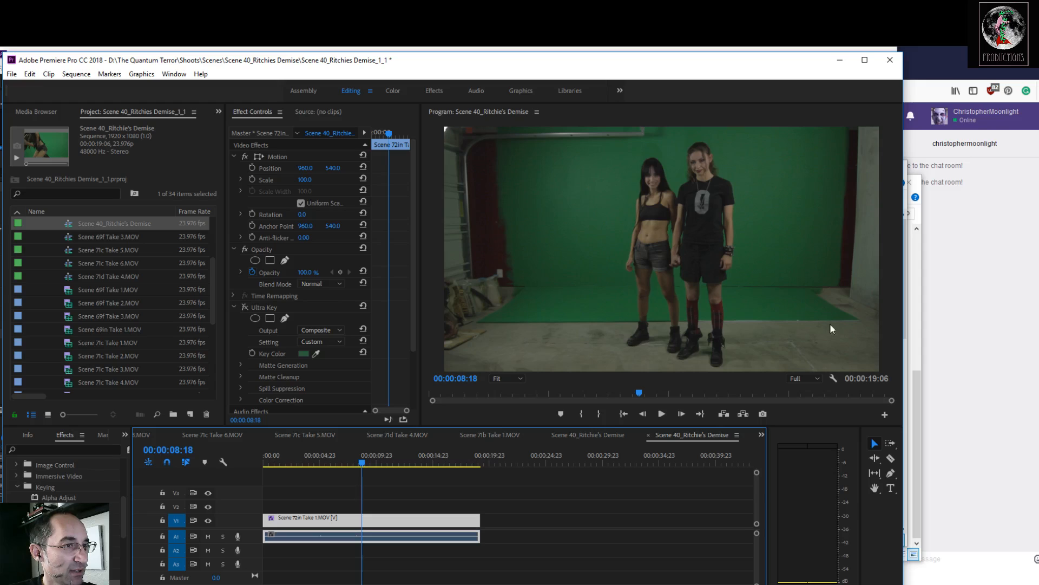
pyautogui.moveTo(364, 461); pyautogui.dragTo(255, 469)
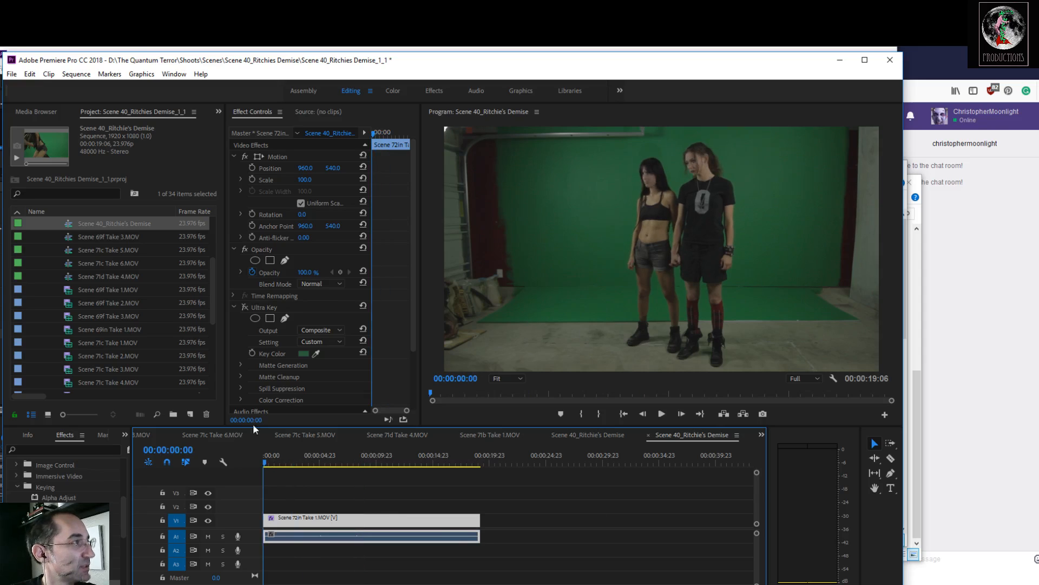
# Step: Export the unkeyed actors' sequence as a QuickTime Animation movie named The Evil Two Clean 1 in the Scene 40_Ritchies Demise folder
pyautogui.click(12, 74)
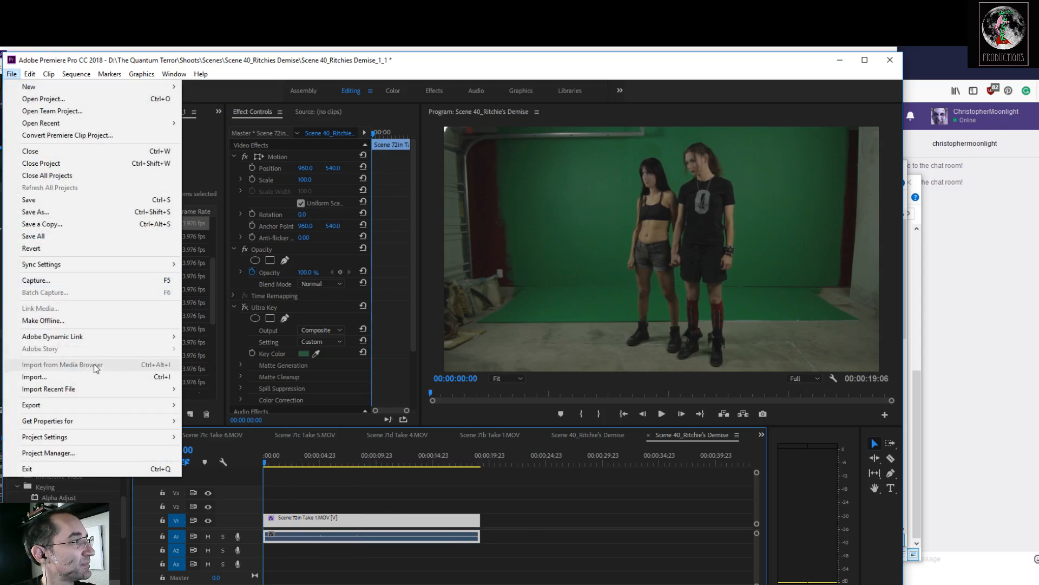
pyautogui.moveTo(121, 404)
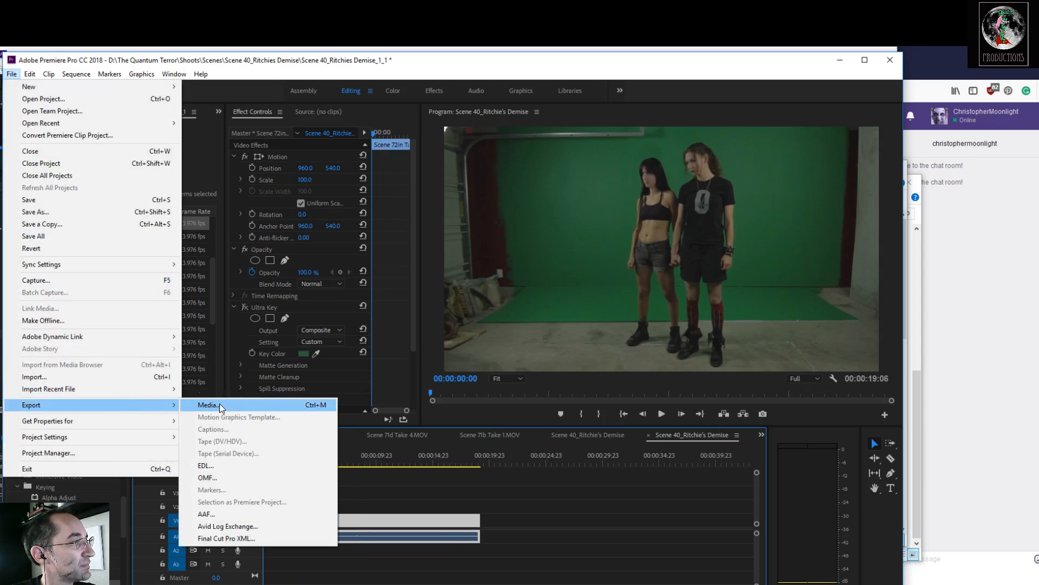
pyautogui.click(221, 406)
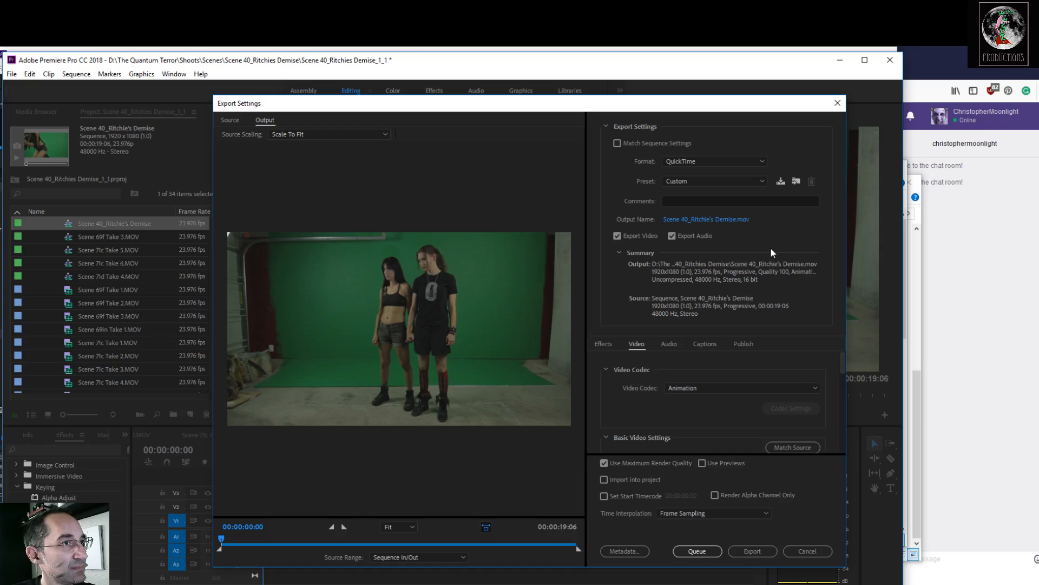
pyautogui.click(731, 221)
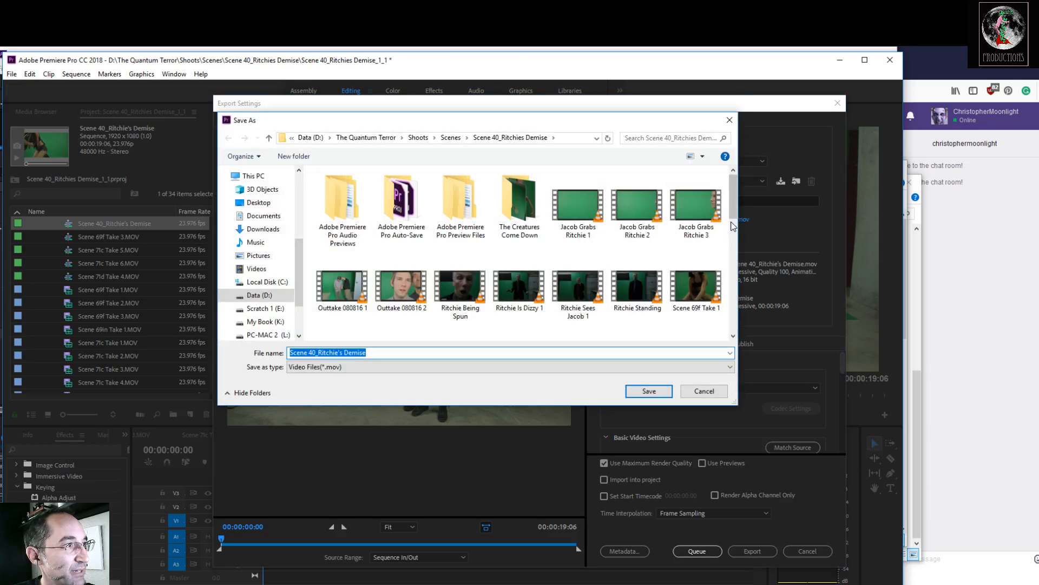
pyautogui.moveTo(733, 219); pyautogui.dragTo(736, 349)
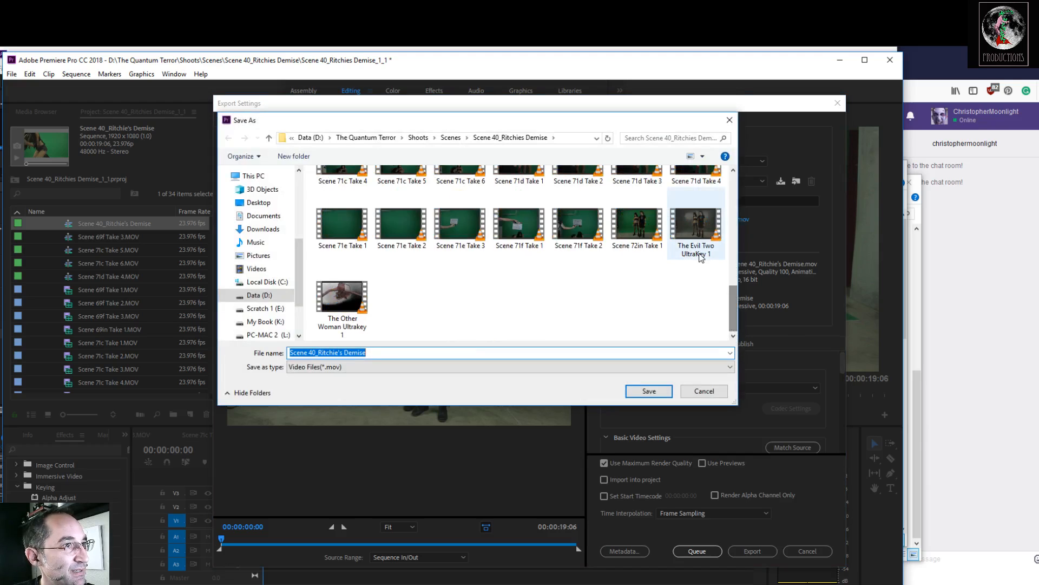
pyautogui.click(698, 233)
pyautogui.click(327, 352)
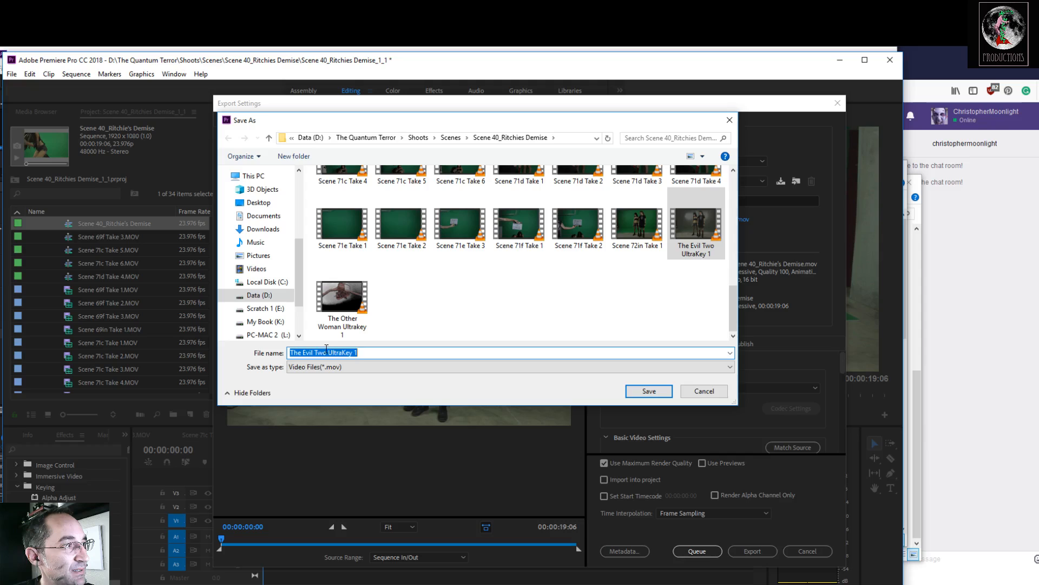
pyautogui.click(326, 351)
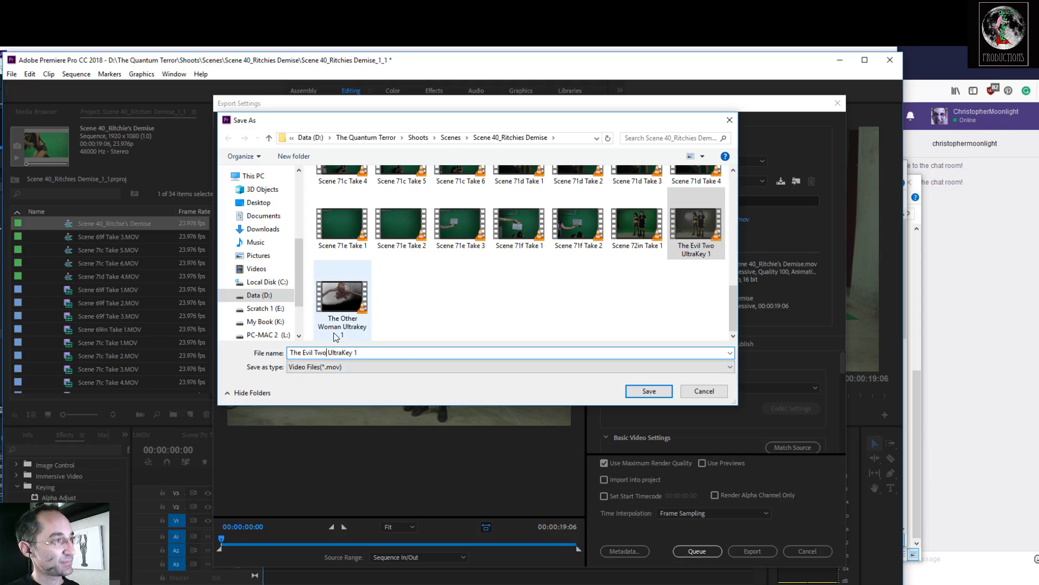
pyautogui.moveTo(329, 352); pyautogui.dragTo(353, 349)
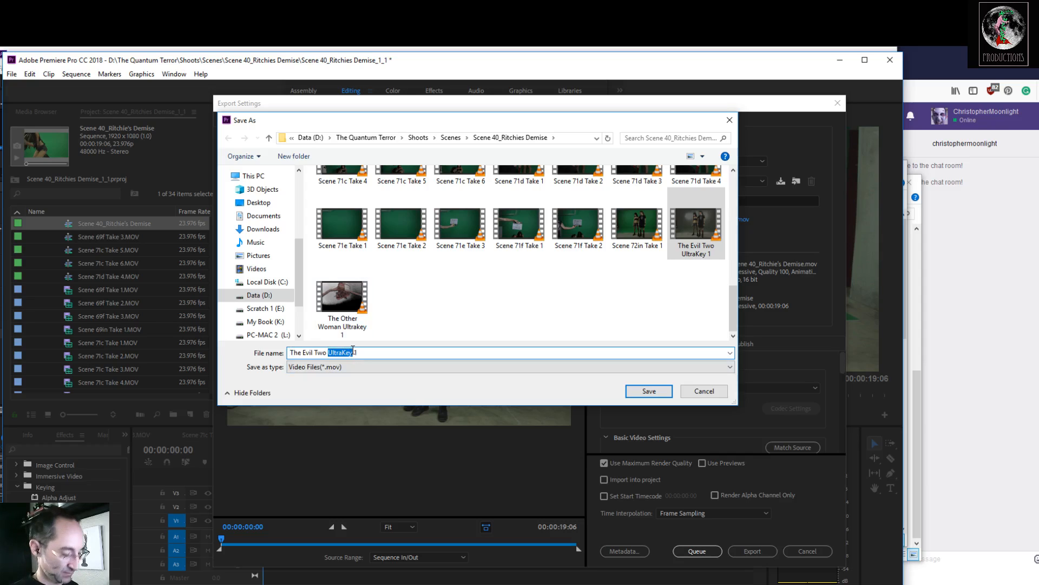
pyautogui.write('Clean')
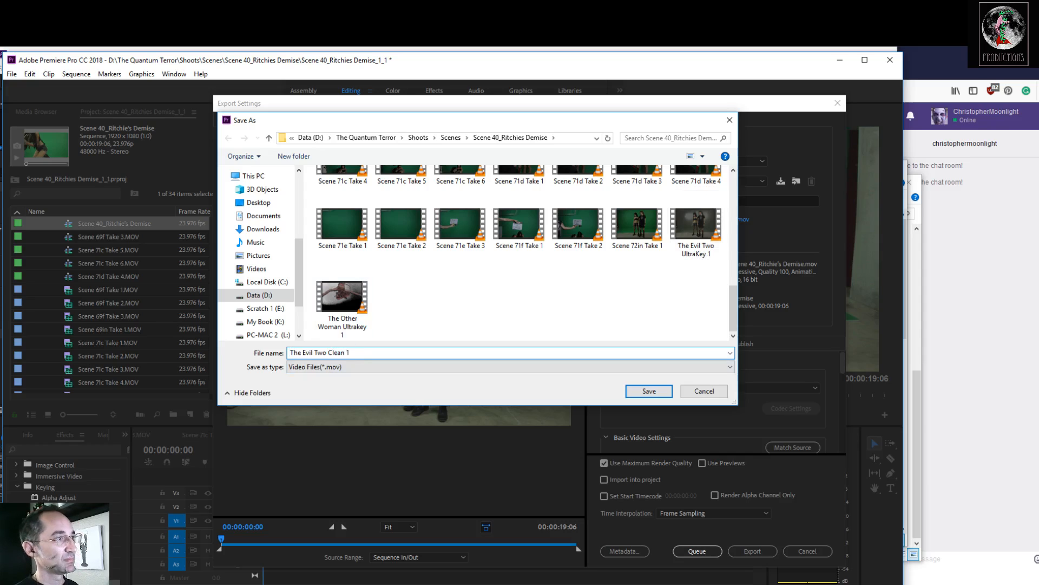
pyautogui.click(670, 396)
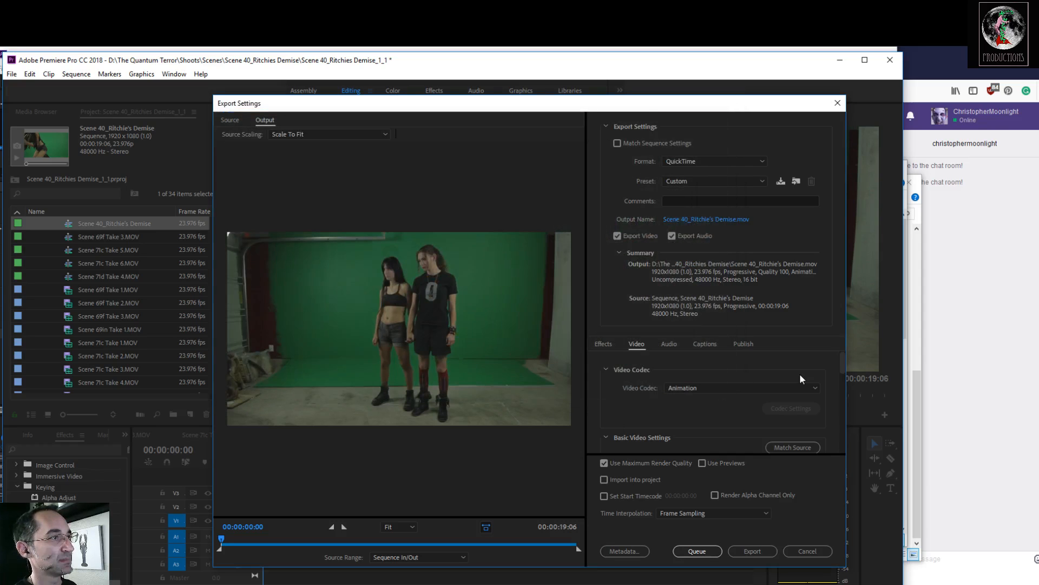
pyautogui.click(746, 550)
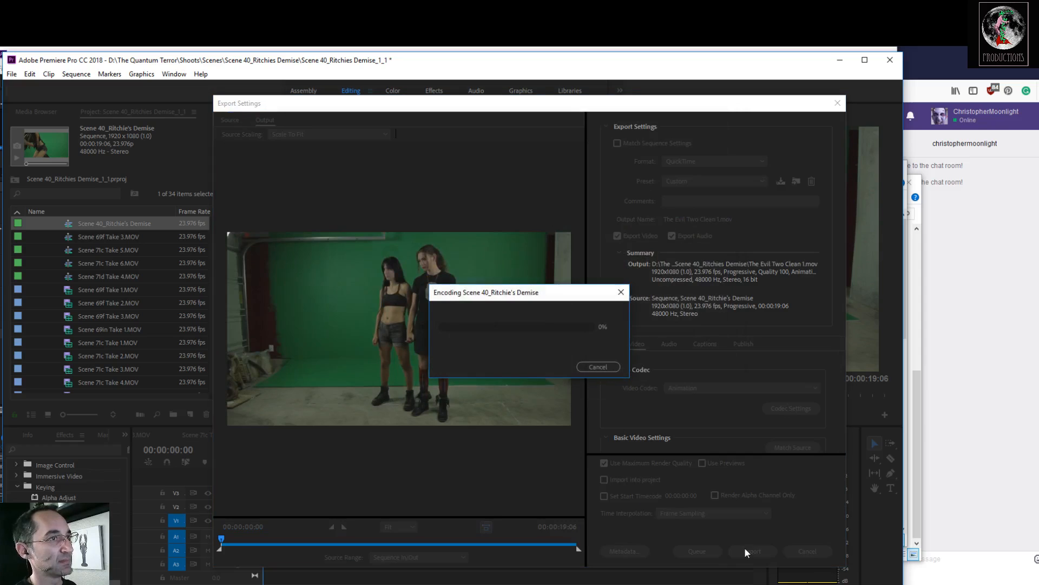
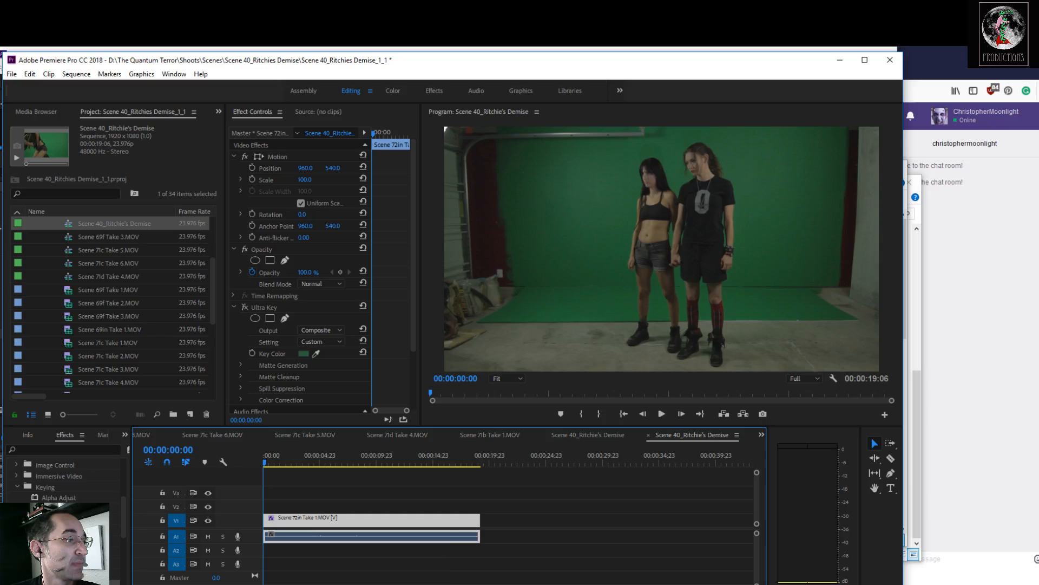
# Step: Switch to After Effects and play the Tunnell POV for Path composition from its start
pyautogui.moveTo(393, 584)
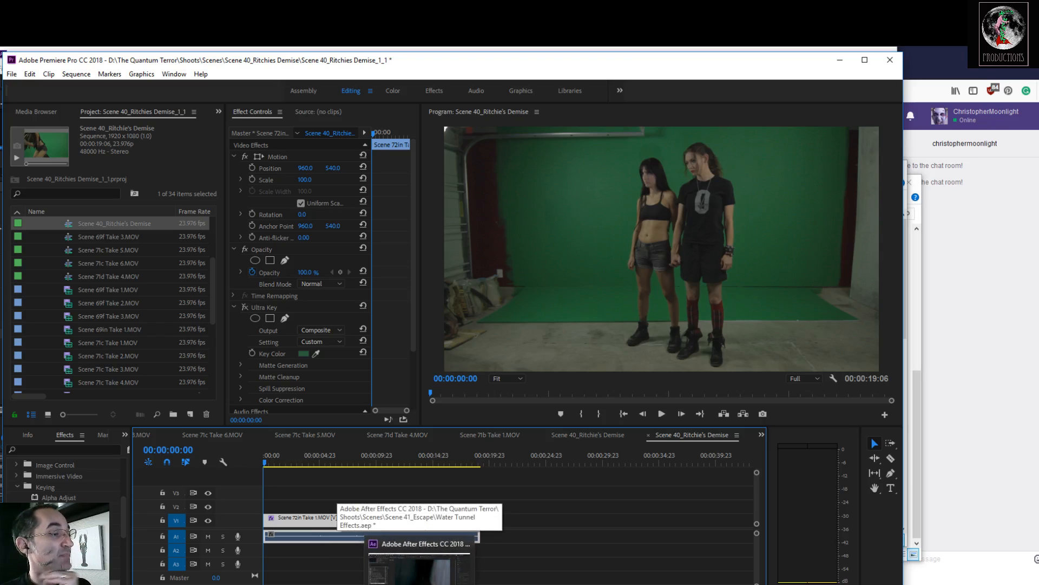
pyautogui.click(419, 563)
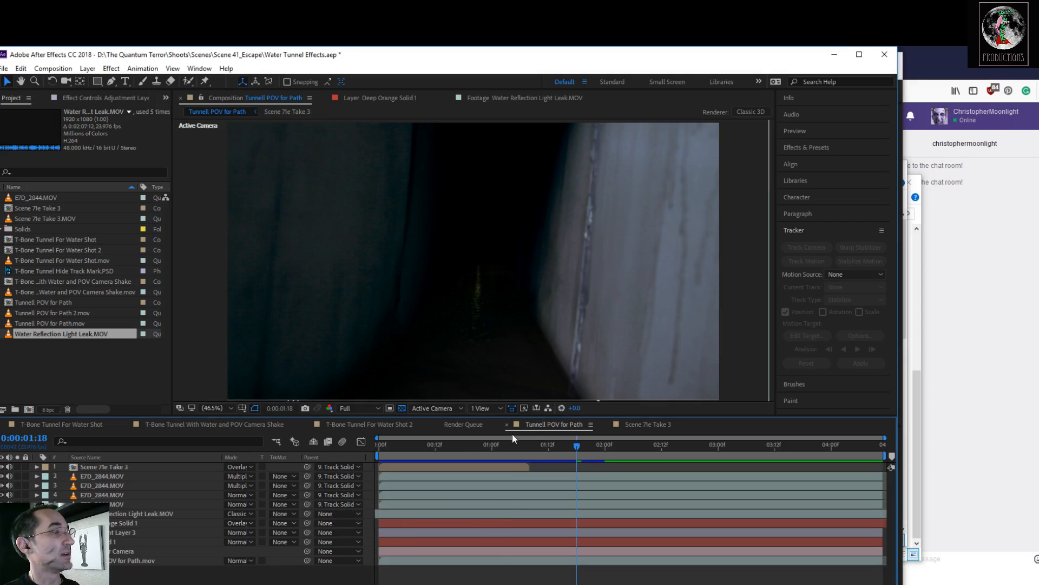
pyautogui.moveTo(576, 450); pyautogui.dragTo(343, 477)
pyautogui.click(605, 521)
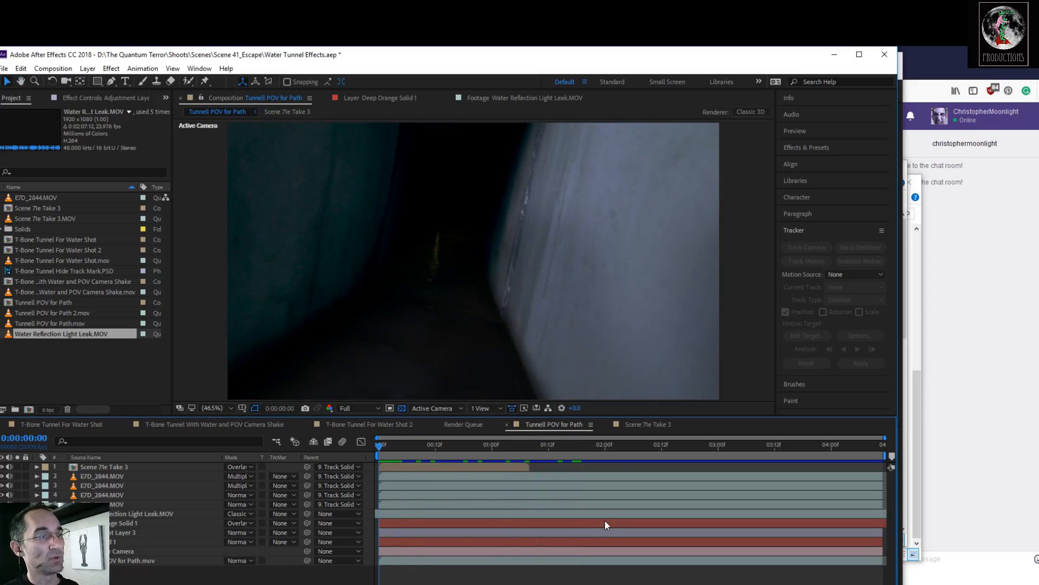
pyautogui.press('space')
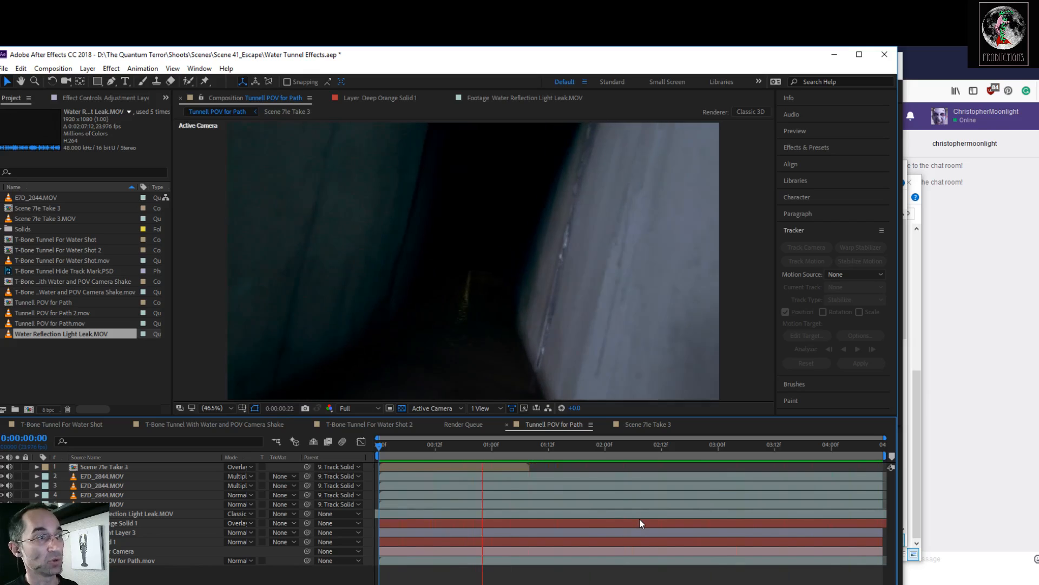
pyautogui.press('space')
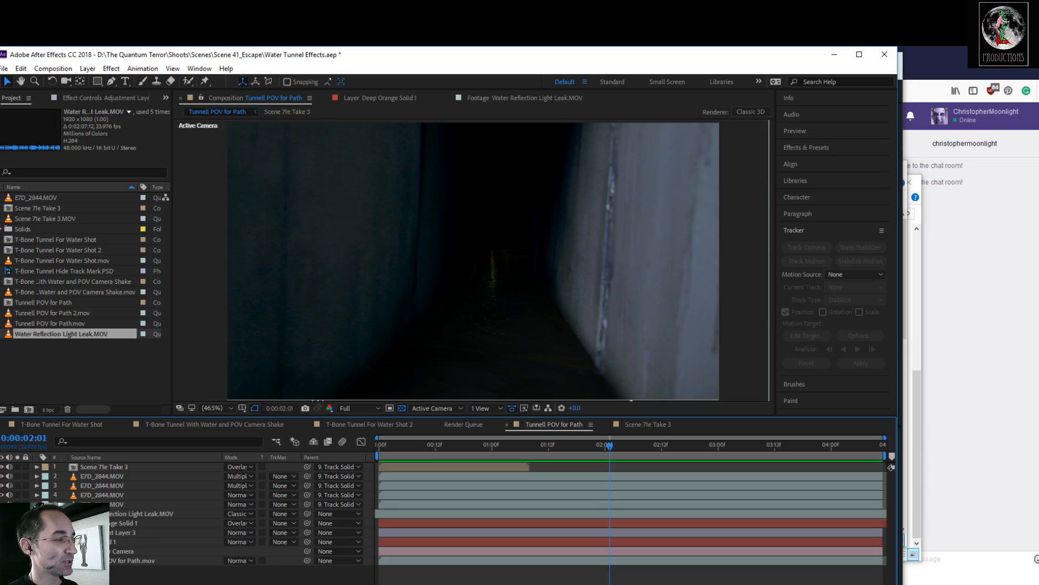
# Step: Start a new After Effects project, saving the changes to Water Tunnel Effects.aep
pyautogui.click(4, 69)
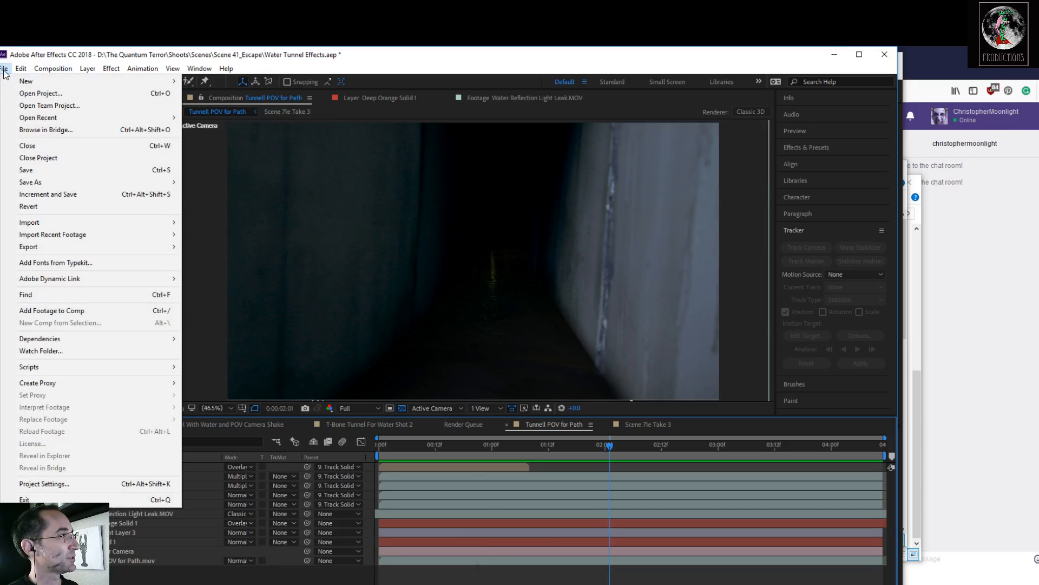
pyautogui.moveTo(19, 85)
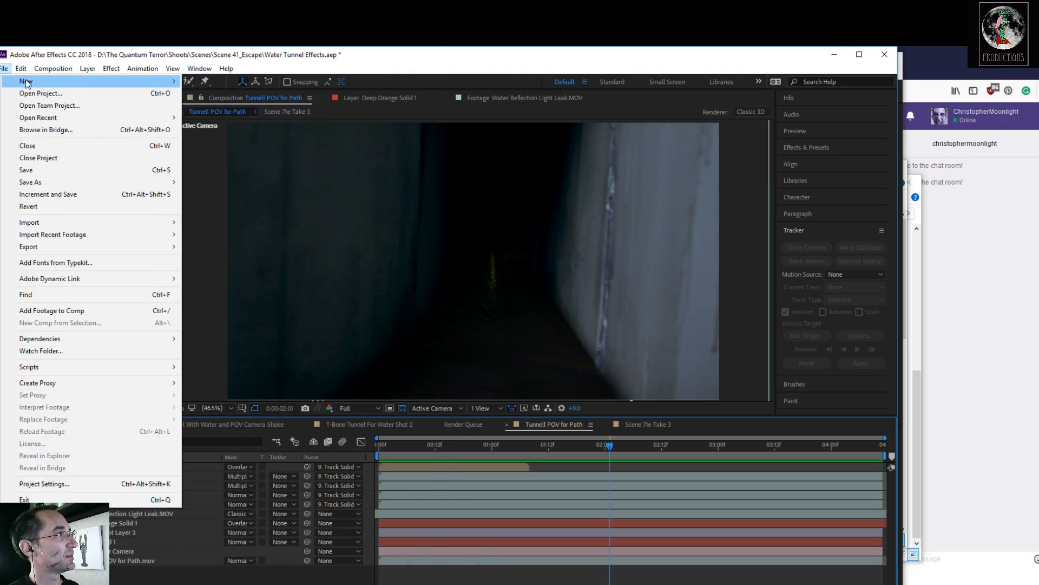
pyautogui.moveTo(159, 86)
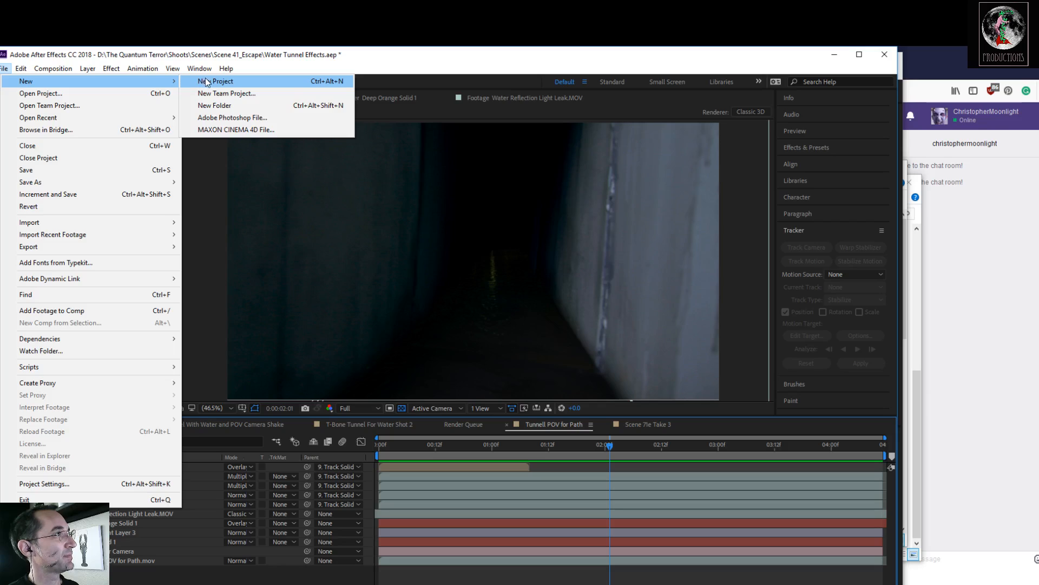
pyautogui.click(227, 81)
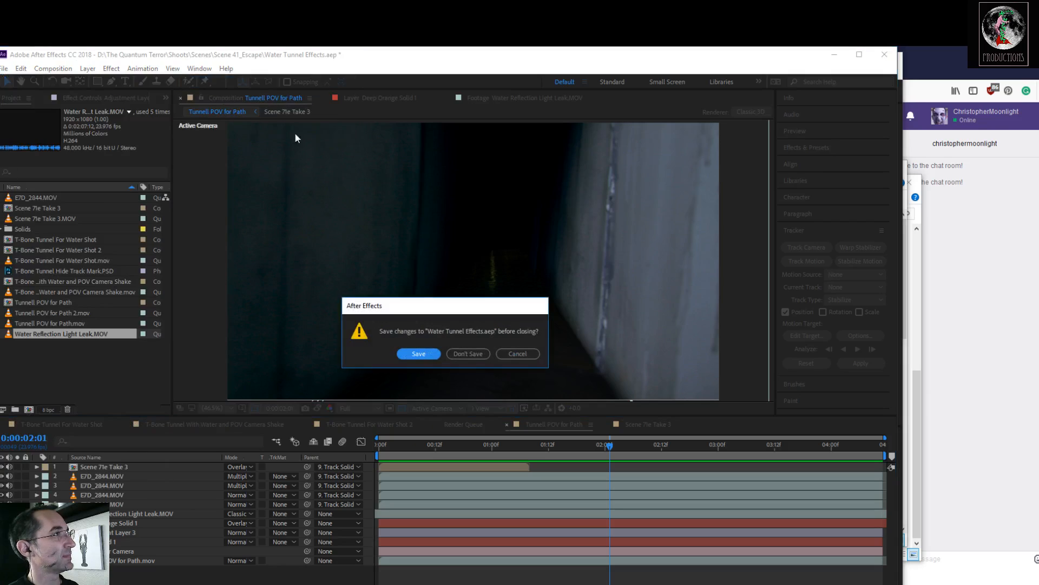
pyautogui.click(432, 356)
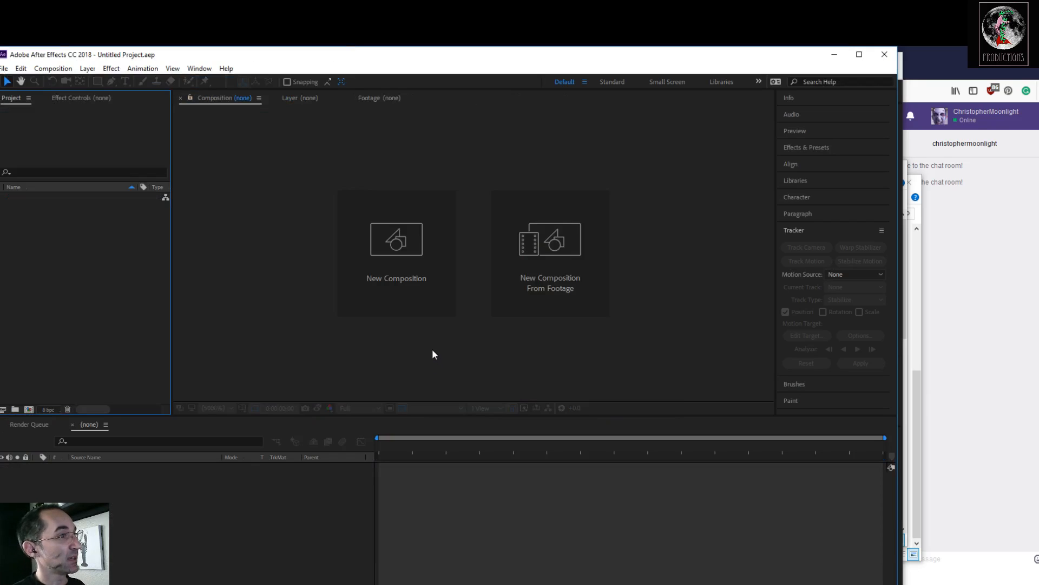
pyautogui.click(386, 250)
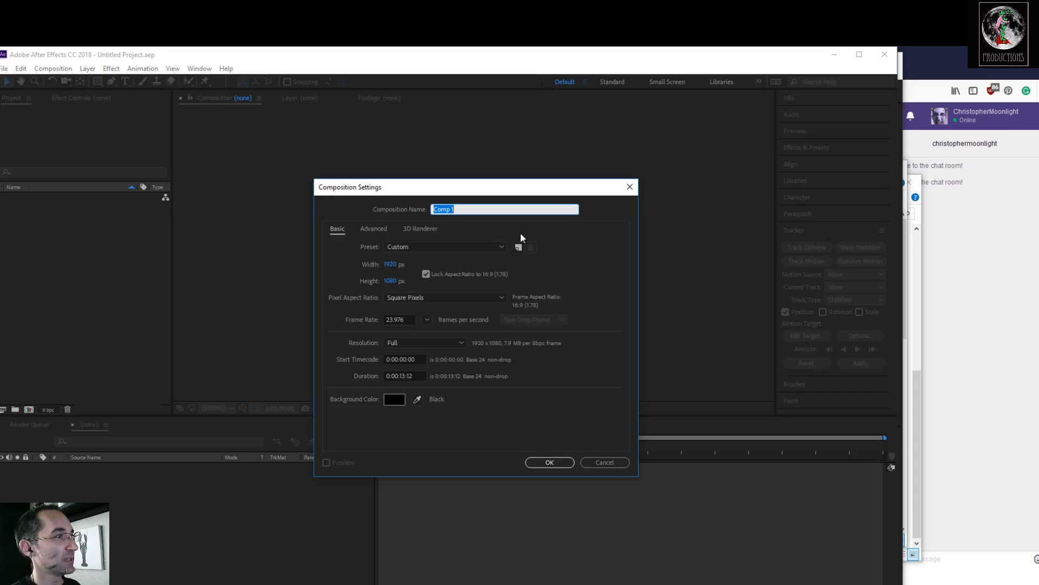
pyautogui.click(556, 464)
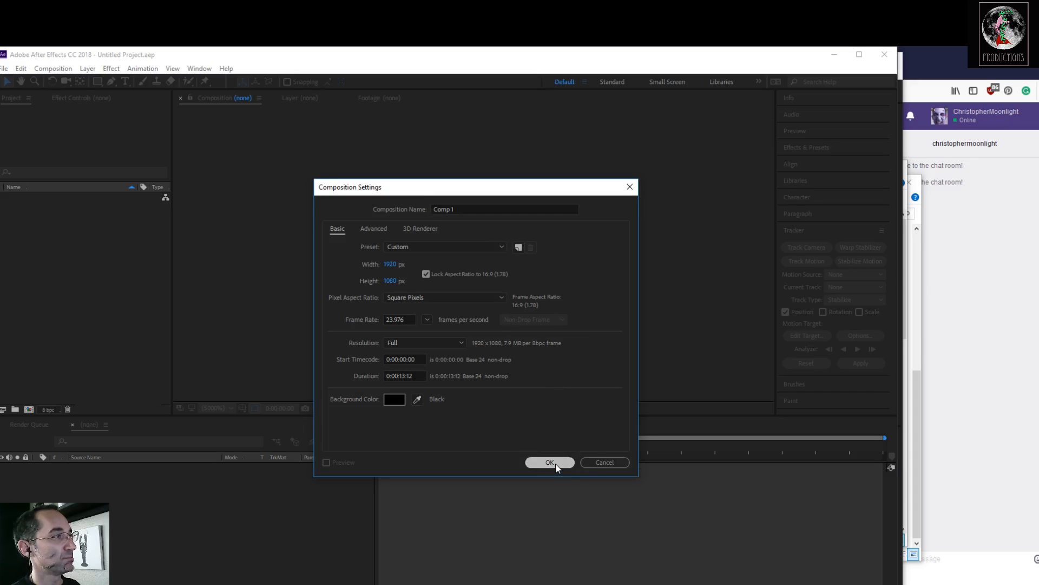
pyautogui.moveTo(60, 199); pyautogui.dragTo(69, 410)
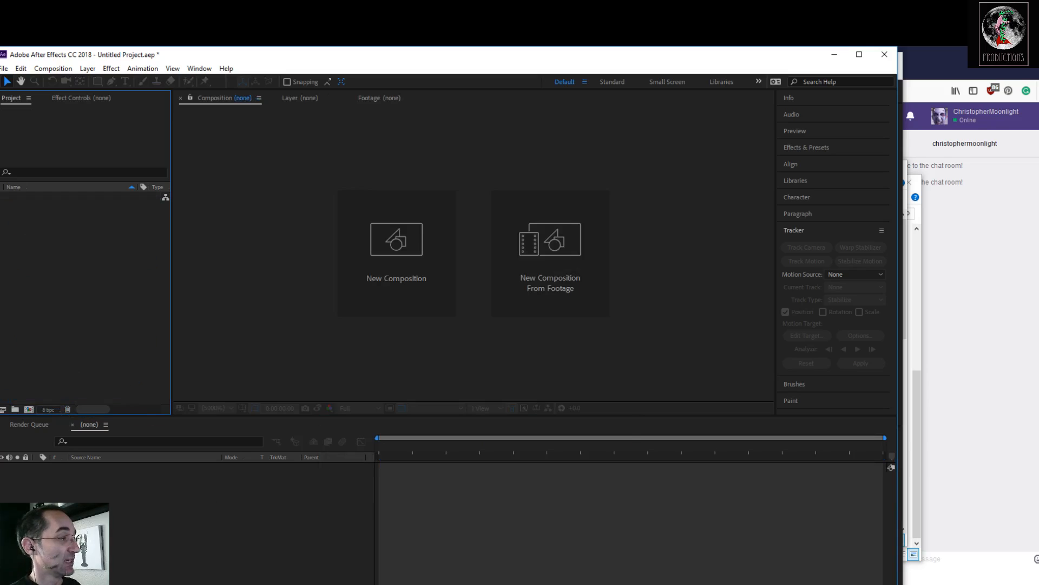
# Step: Import The Evil Two Clean 1, The Evil Two UltraKey 1 and The Other Woman Ultrakey 1 from the Scene 40_Ritchies Demise folder into the project
pyautogui.moveTo(284, 584)
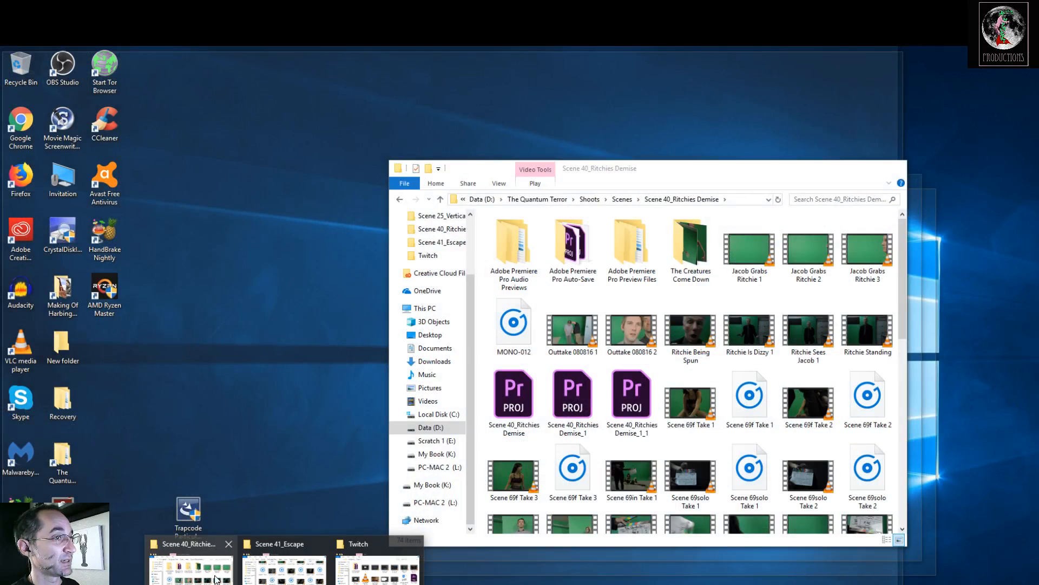
pyautogui.click(216, 579)
pyautogui.scroll(-5, 727, 401)
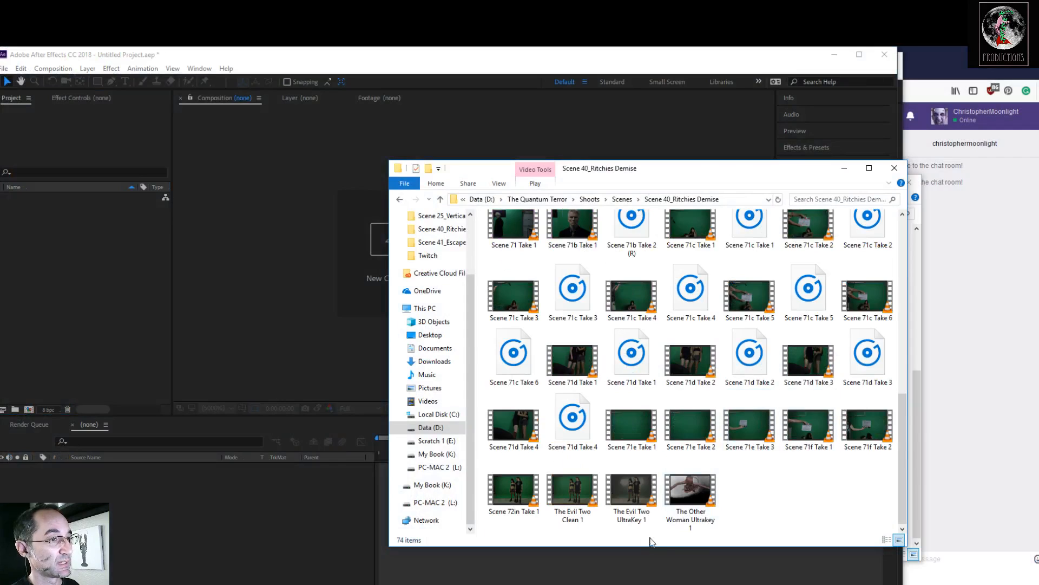
pyautogui.moveTo(799, 494); pyautogui.dragTo(36, 270)
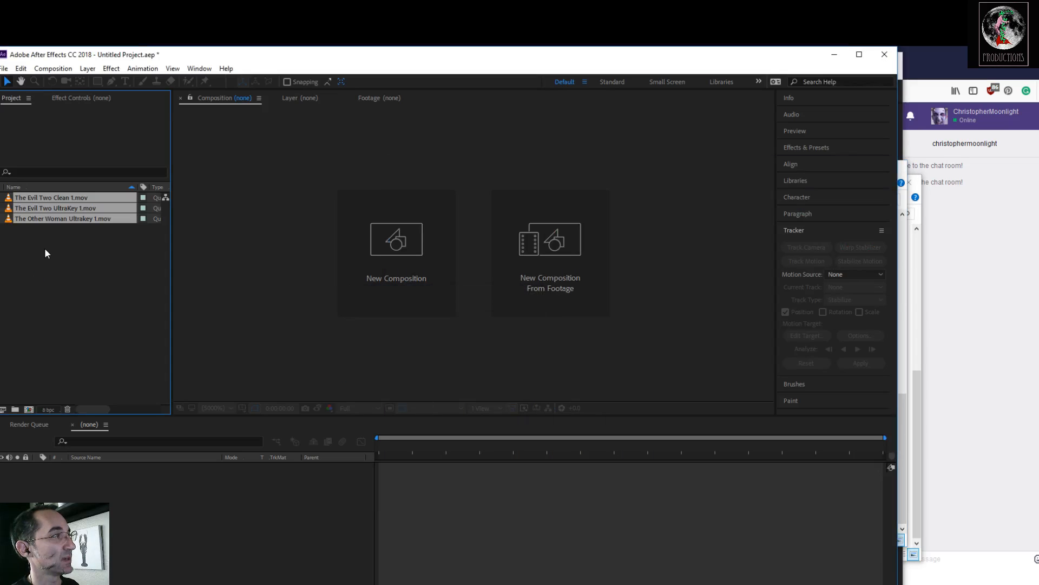
# Step: Preview The Other Woman Ultrakey 1.mov in a trial composition and delete that composition
pyautogui.click(56, 221)
pyautogui.moveTo(54, 219); pyautogui.dragTo(28, 408)
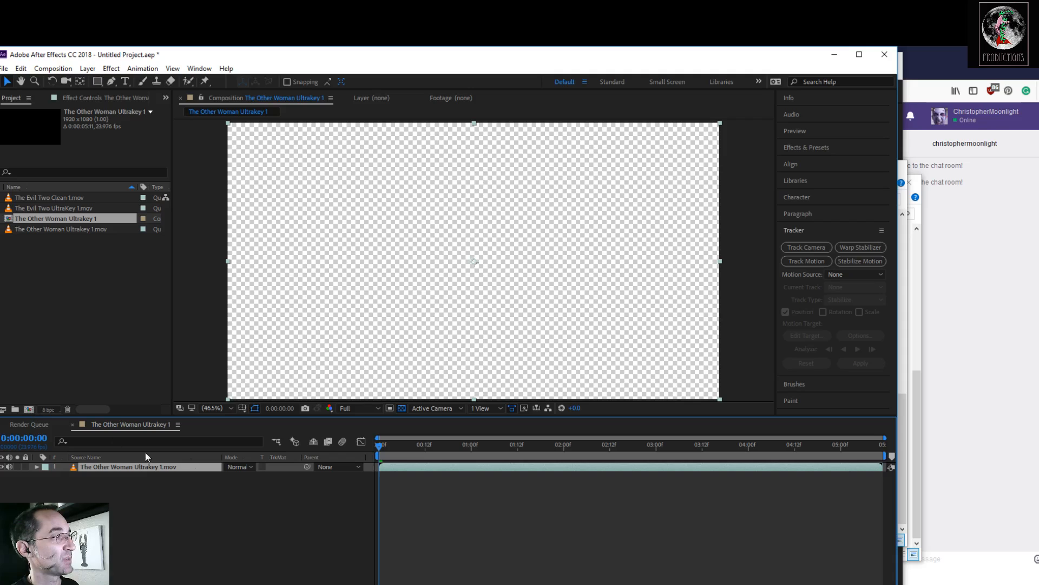
pyautogui.moveTo(385, 446); pyautogui.dragTo(746, 499)
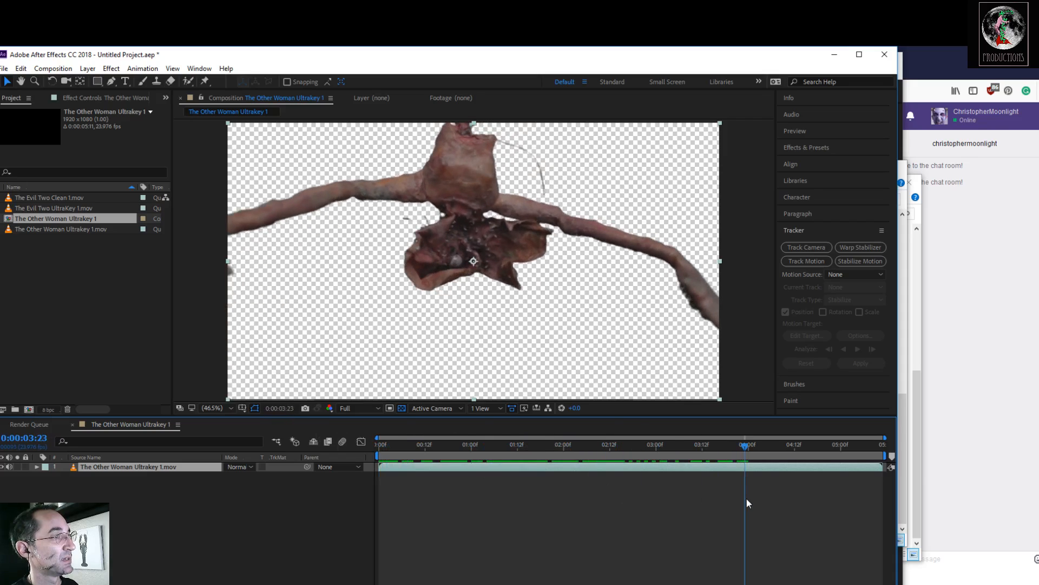
pyautogui.moveTo(750, 445); pyautogui.dragTo(388, 472)
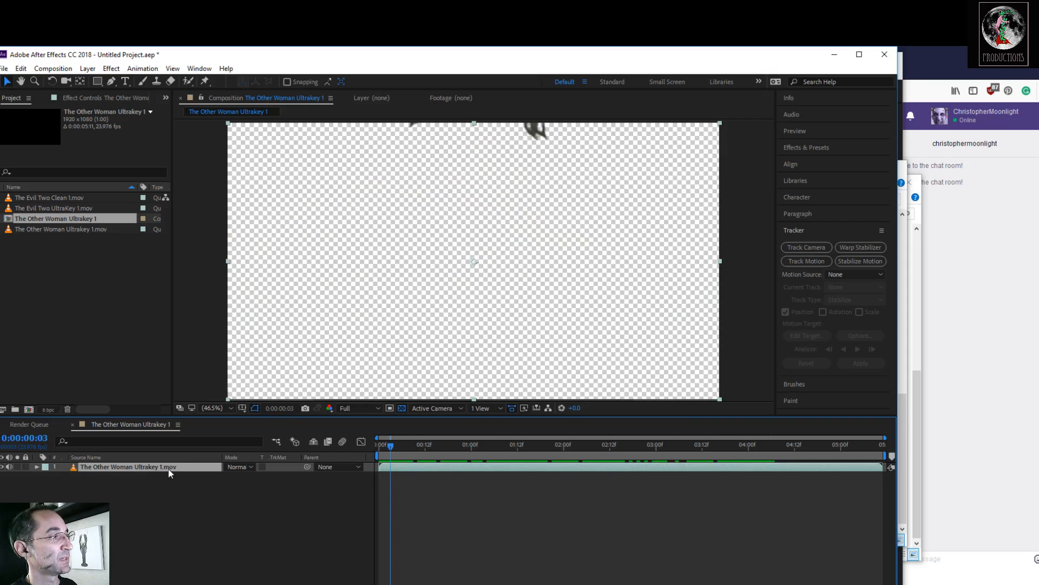
pyautogui.moveTo(28, 216); pyautogui.dragTo(68, 409)
pyautogui.click(495, 354)
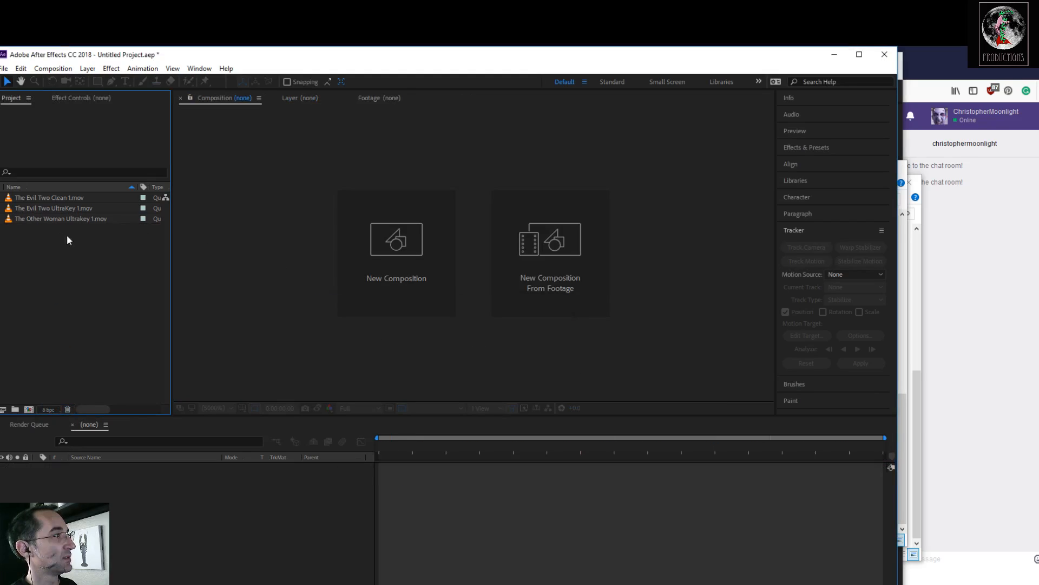
# Step: Create a composition from The Evil Two UltraKey 1.mov and move the playhead to 0:00:15:03
pyautogui.click(49, 210)
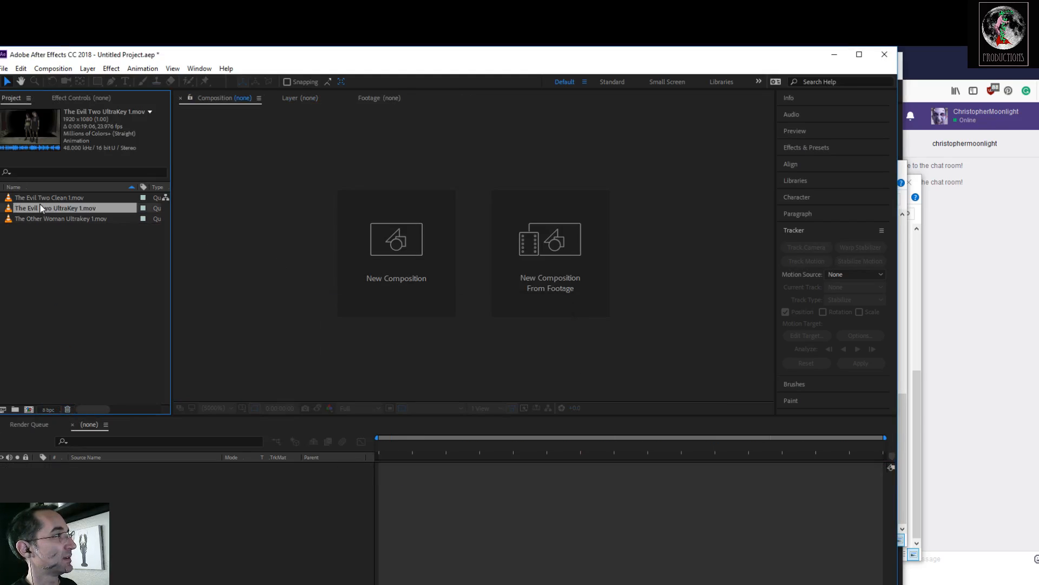
pyautogui.moveTo(47, 208); pyautogui.dragTo(28, 411)
pyautogui.moveTo(432, 458); pyautogui.dragTo(775, 495)
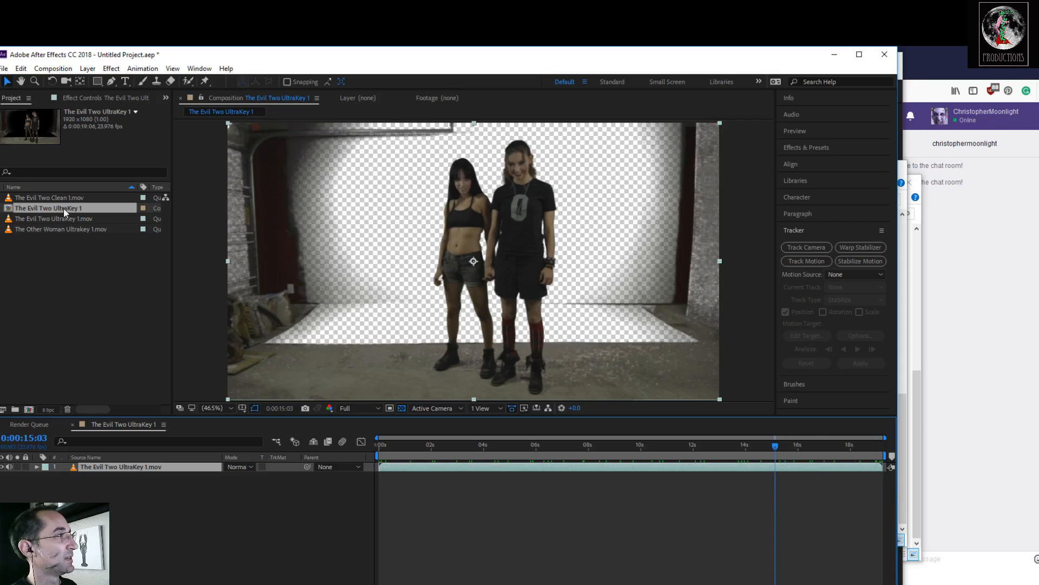
# Step: Add The Evil Two Clean 1.mov beneath the keyed layer and draw a four-point Pen mask on it around the actors down to the green screen's lower edge
pyautogui.moveTo(66, 200); pyautogui.dragTo(125, 475)
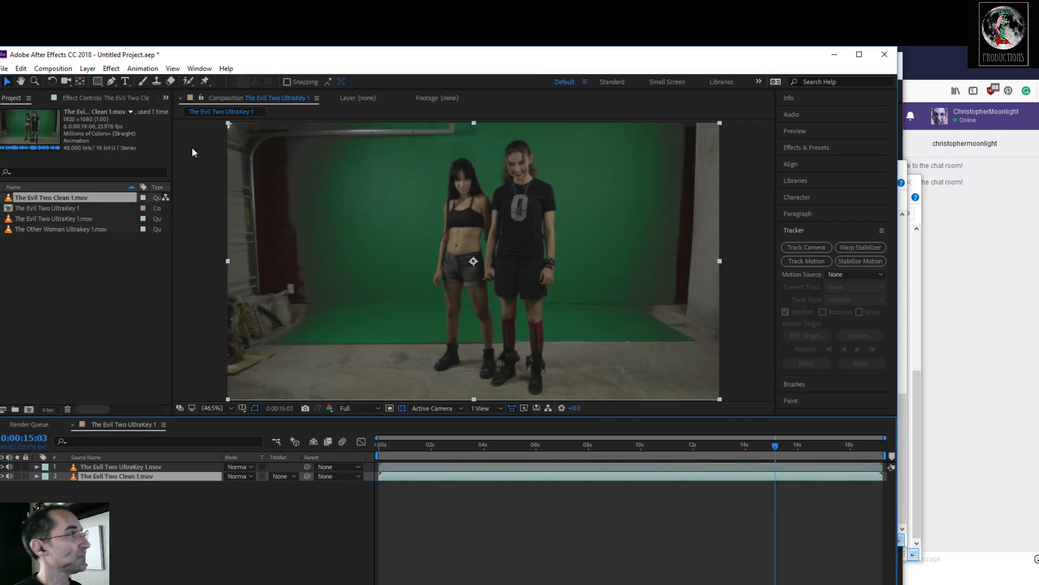
pyautogui.click(114, 80)
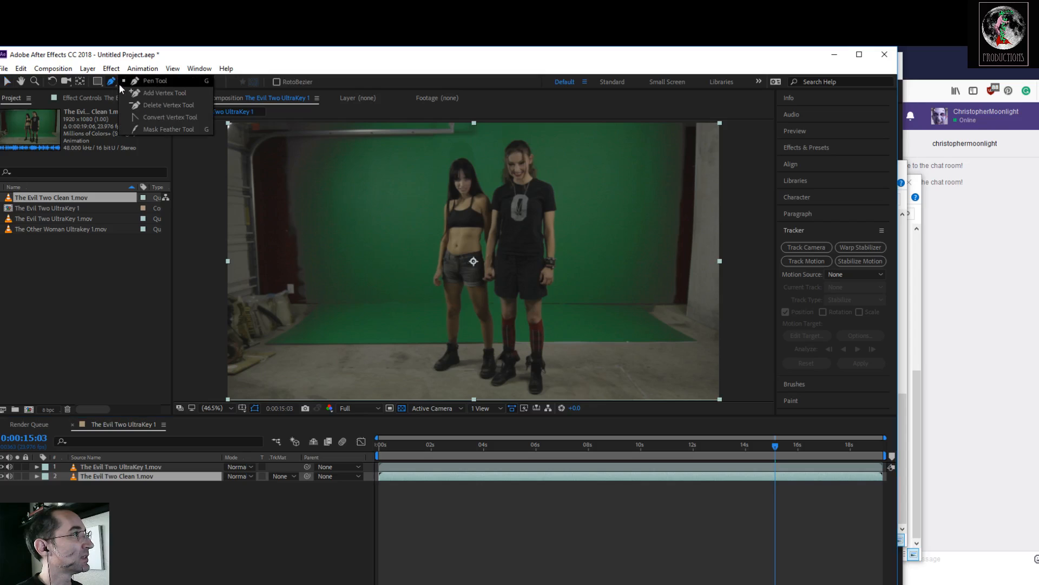
pyautogui.click(140, 82)
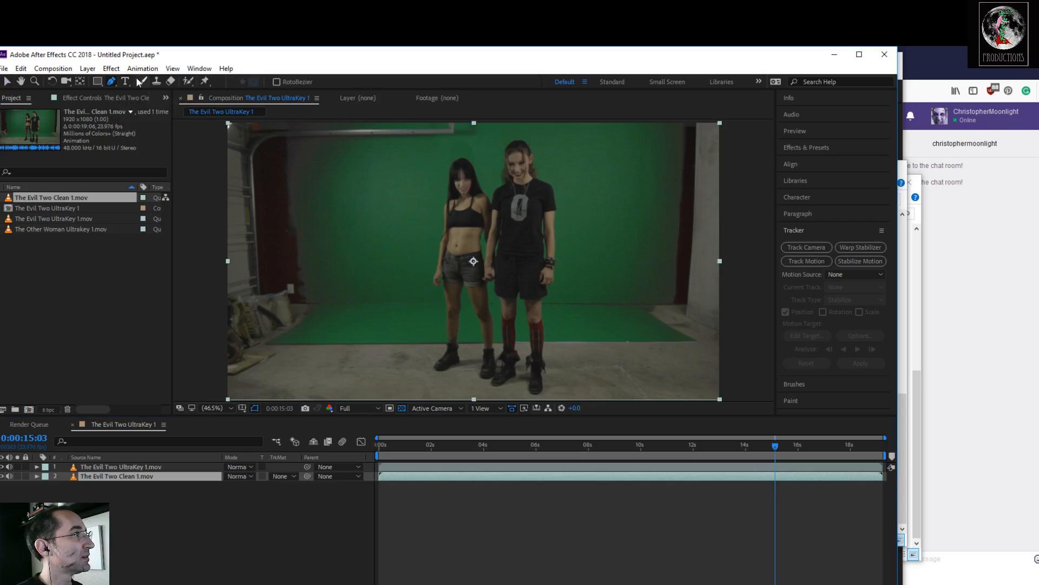
pyautogui.click(398, 345)
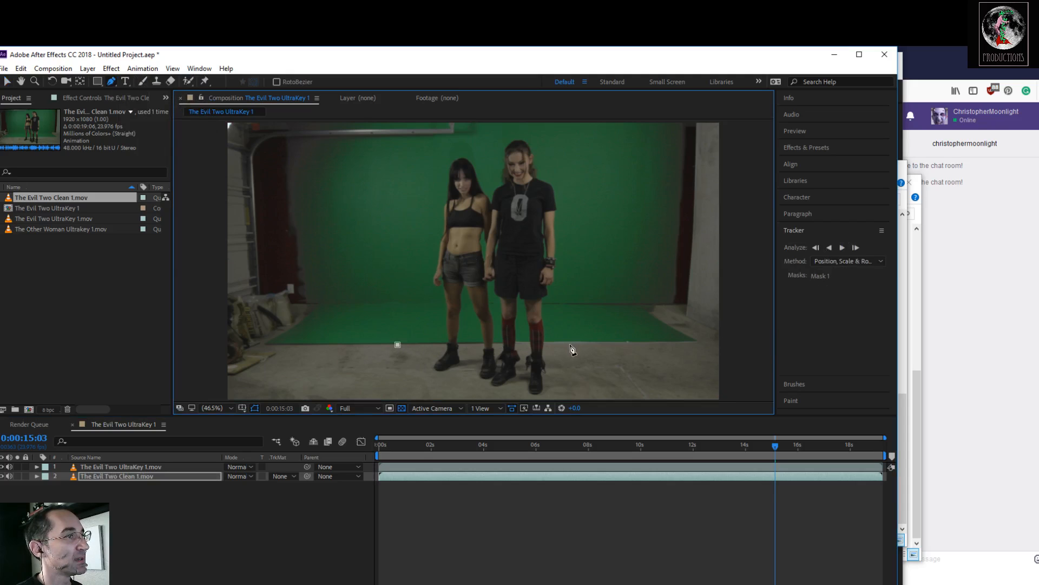
pyautogui.click(570, 345)
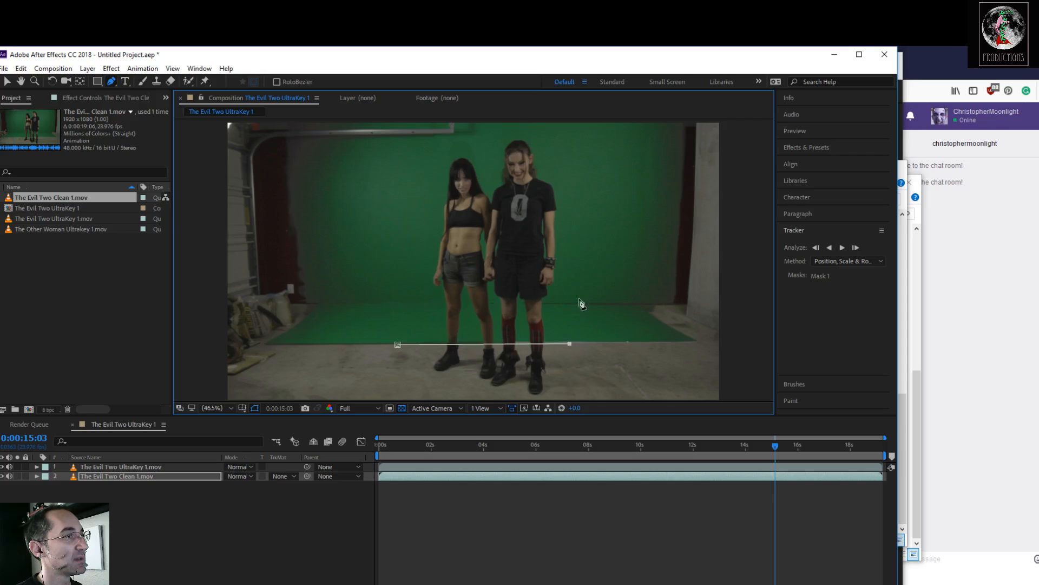
pyautogui.click(570, 137)
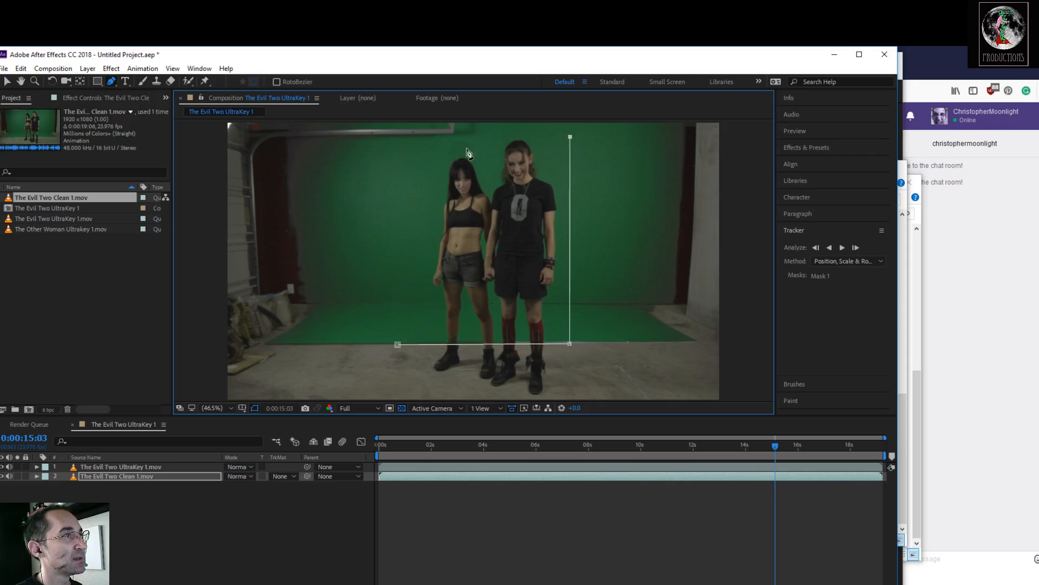
pyautogui.click(428, 145)
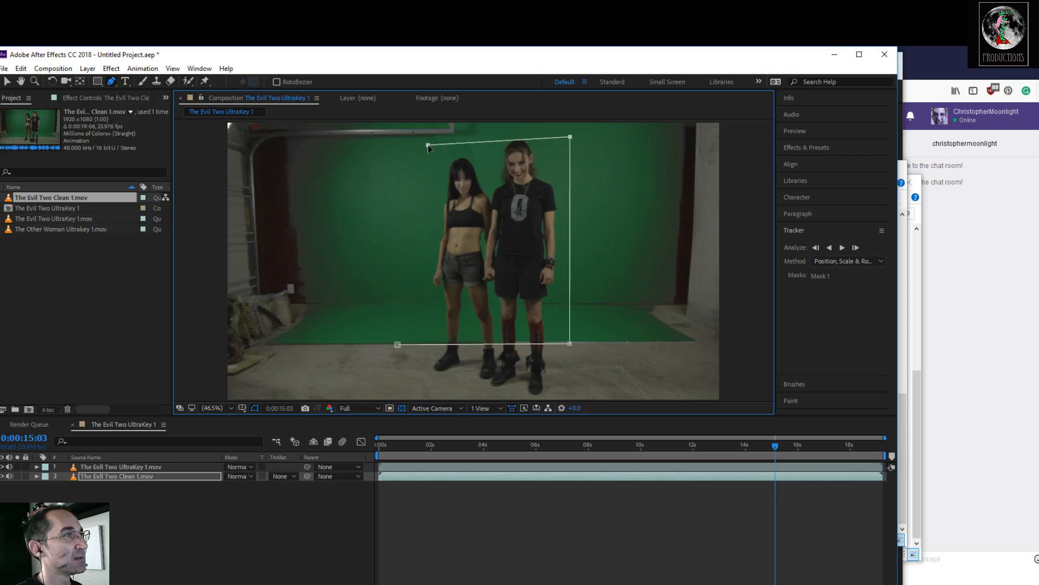
pyautogui.click(397, 345)
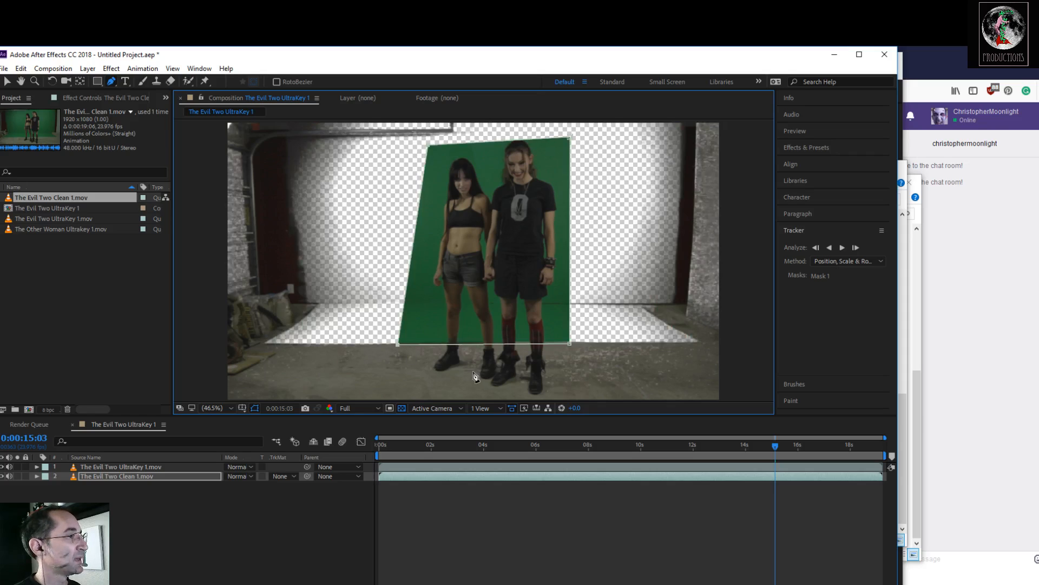
# Step: Set the clean layer's mask mode to Subtract and check the result by toggling that layer's visibility
pyautogui.click(37, 476)
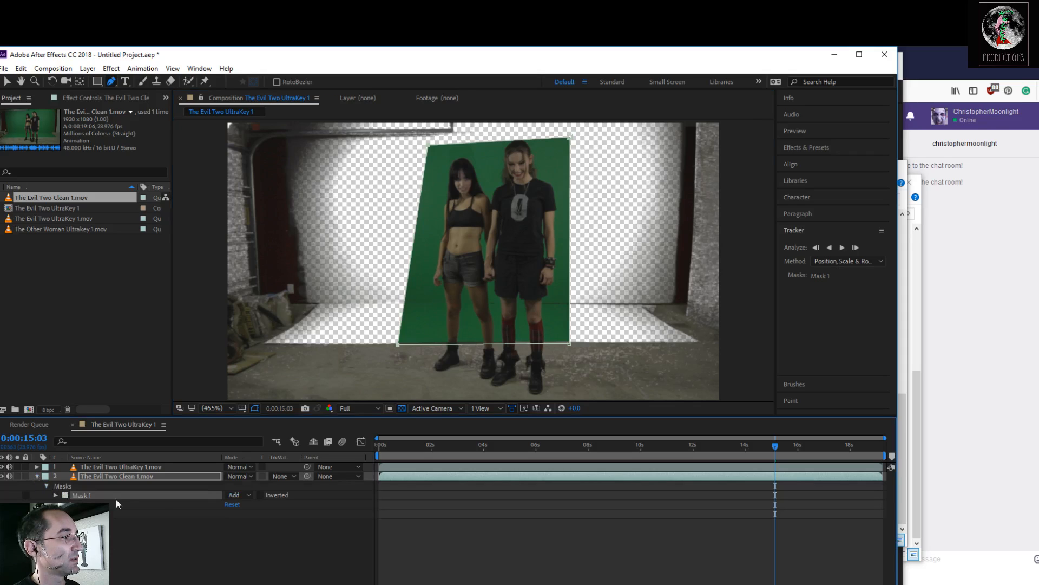
pyautogui.click(239, 495)
pyautogui.click(259, 528)
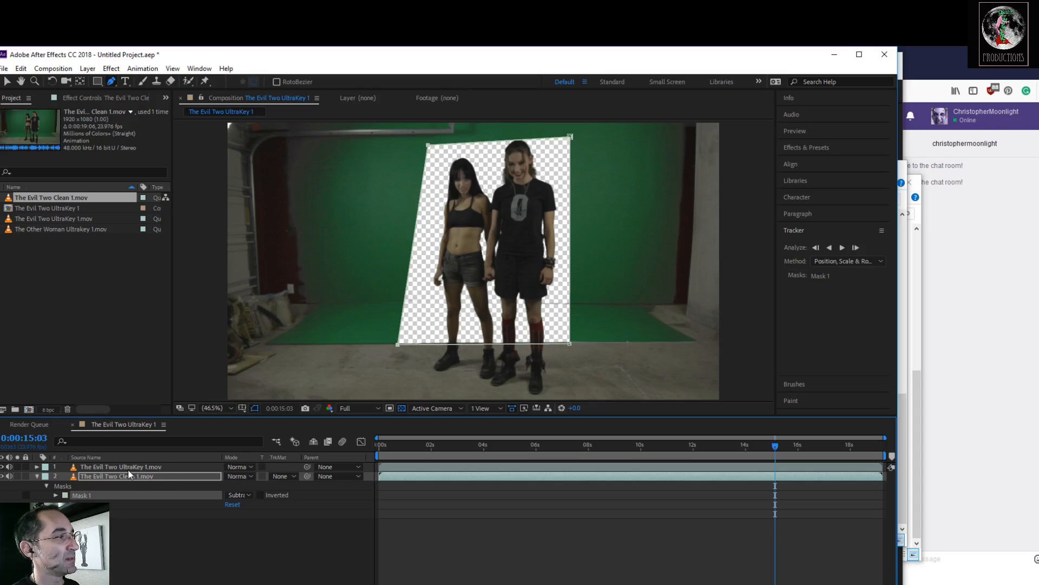
pyautogui.click(2, 477)
pyautogui.click(2, 476)
pyautogui.click(3, 477)
pyautogui.click(3, 476)
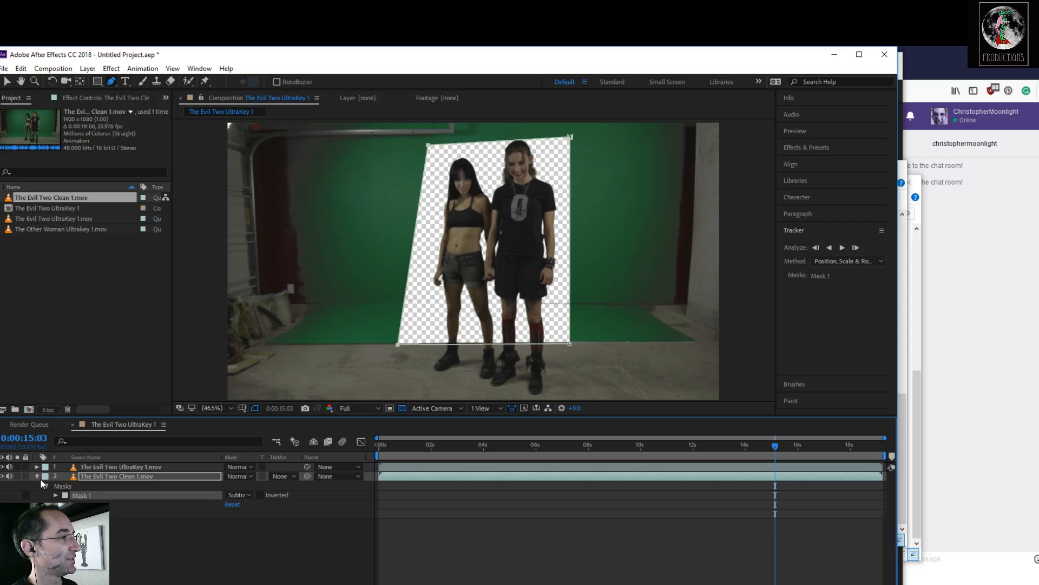
# Step: Try the Add mode on the clean layer's mask while toggling the keyed layer's visibility, and return the mask to Subtract
pyautogui.click(240, 495)
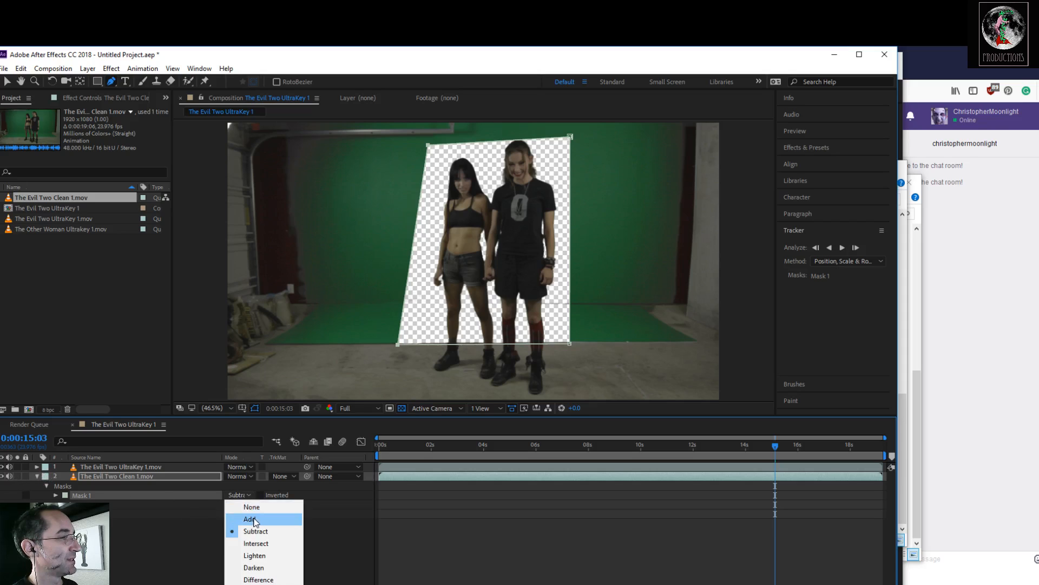
pyautogui.click(253, 517)
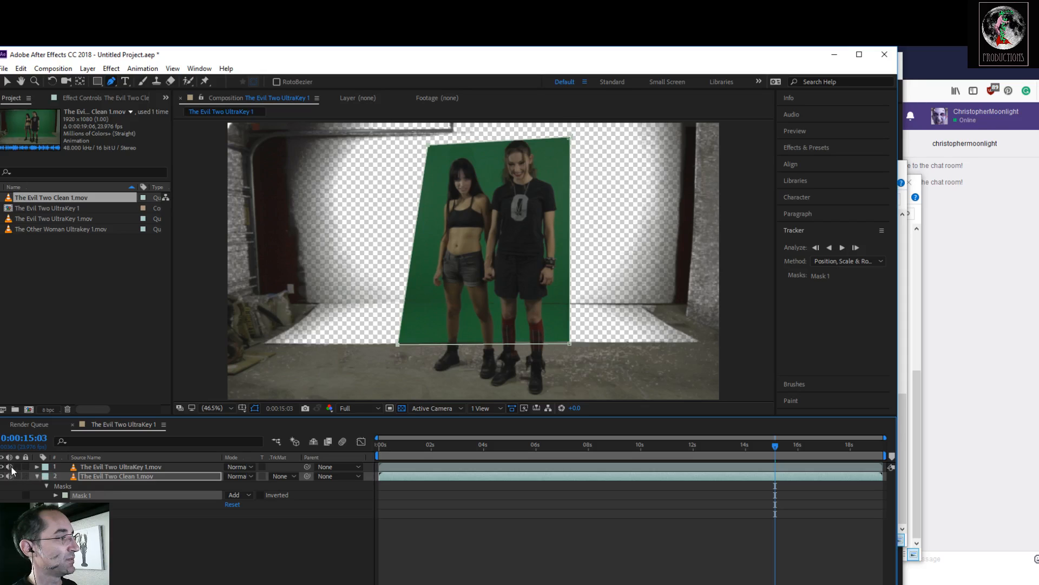
pyautogui.click(2, 466)
pyautogui.click(2, 466)
pyautogui.click(2, 467)
pyautogui.click(2, 466)
pyautogui.click(239, 494)
pyautogui.click(248, 530)
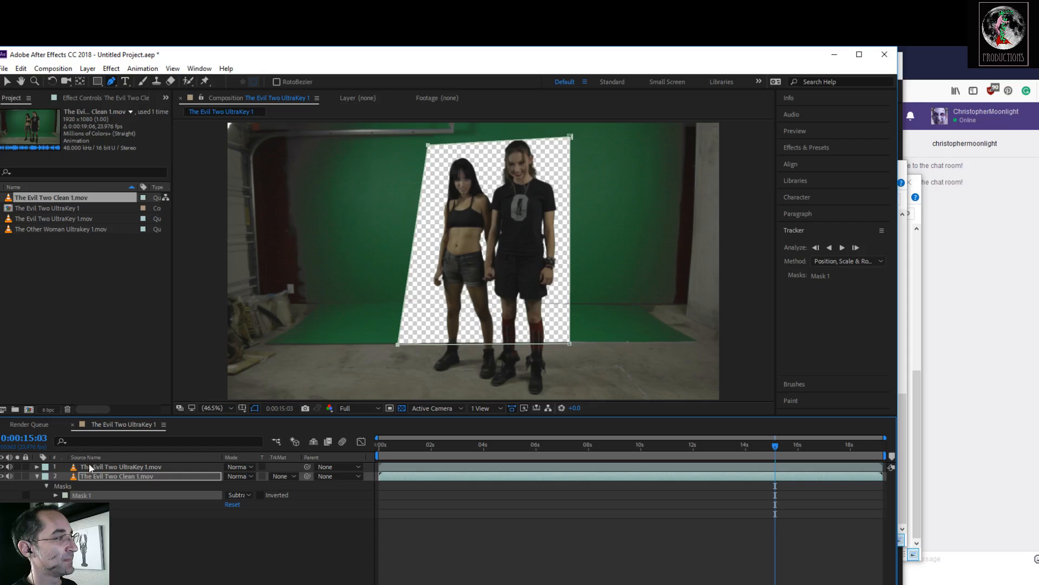
# Step: Compare the composite with and without The Evil Two Clean 1.mov layer and collapse the layer's mask properties
pyautogui.click(3, 476)
pyautogui.click(3, 477)
pyautogui.click(3, 476)
pyautogui.click(3, 477)
pyautogui.click(2, 476)
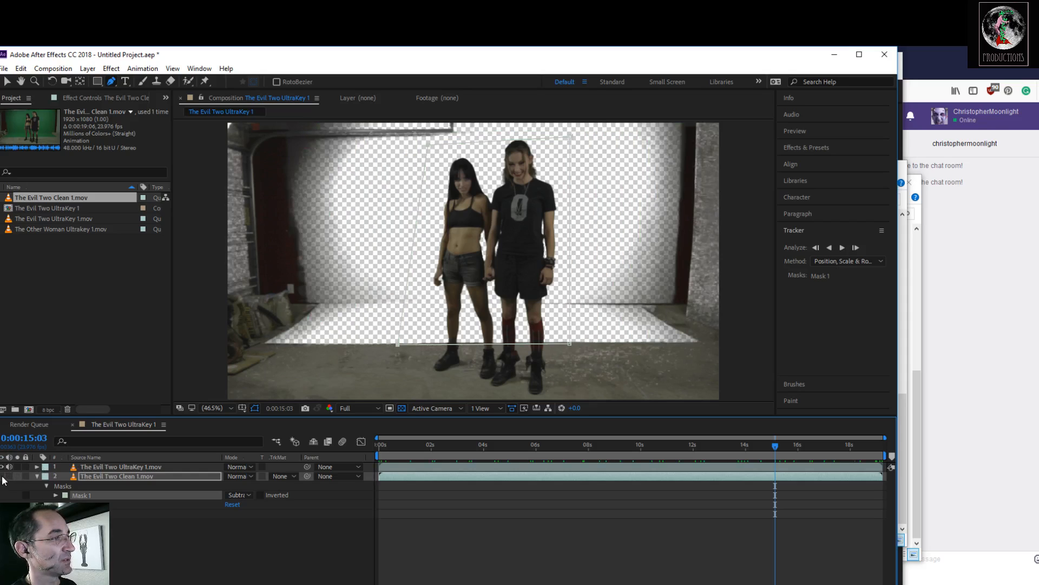
pyautogui.click(2, 477)
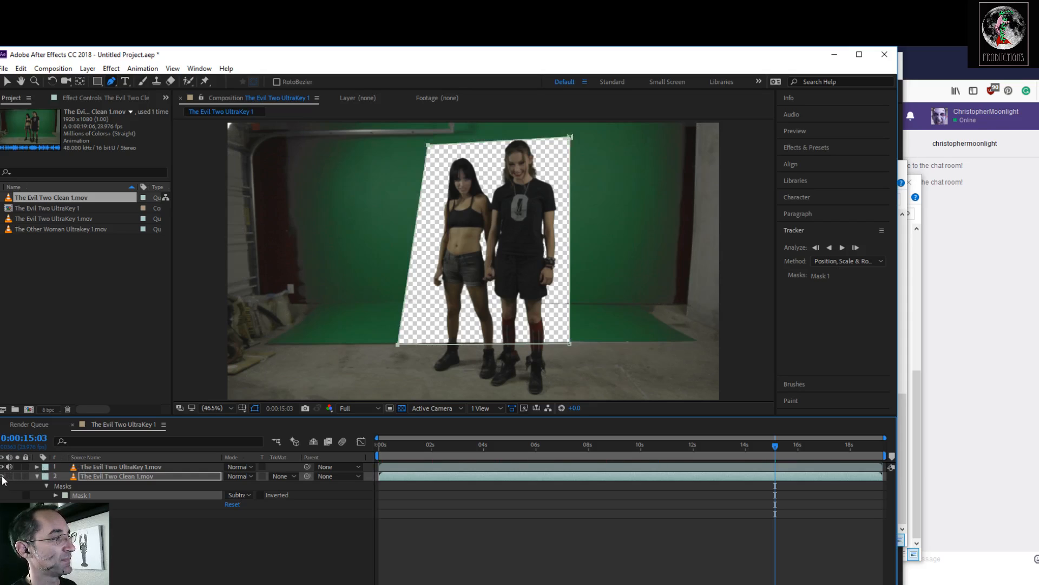
pyautogui.click(36, 476)
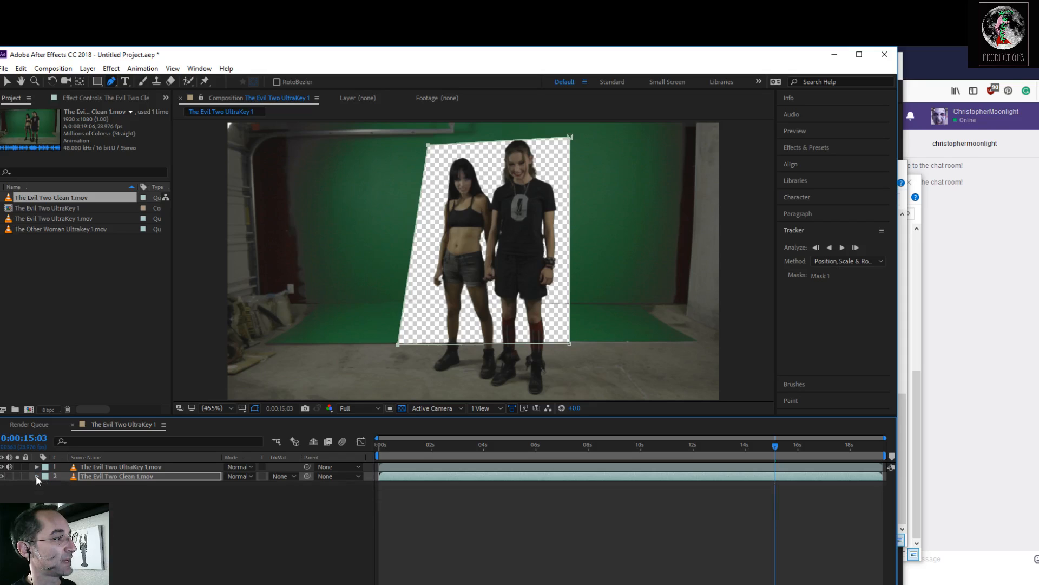
# Step: Draw a closed eight-point Pen mask around both actors, feet included, on The Evil Two UltraKey 1.mov layer
pyautogui.click(106, 466)
pyautogui.click(3, 469)
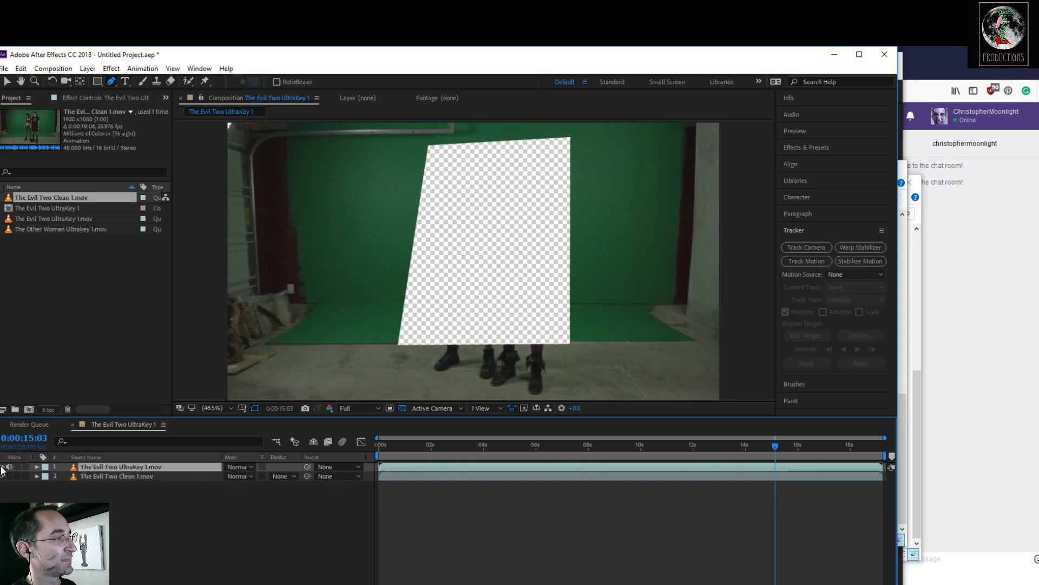
pyautogui.click(2, 469)
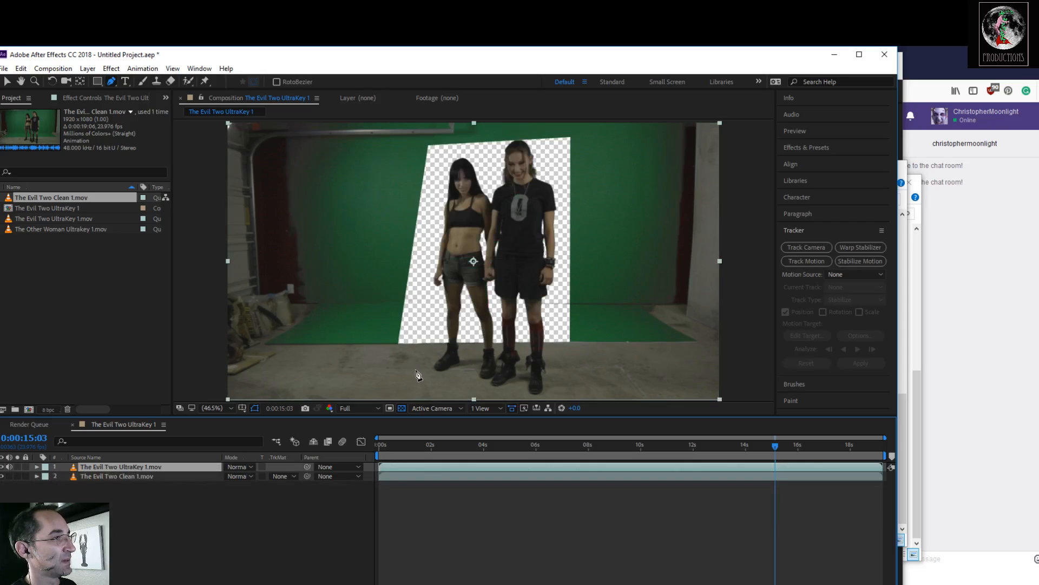
pyautogui.click(401, 343)
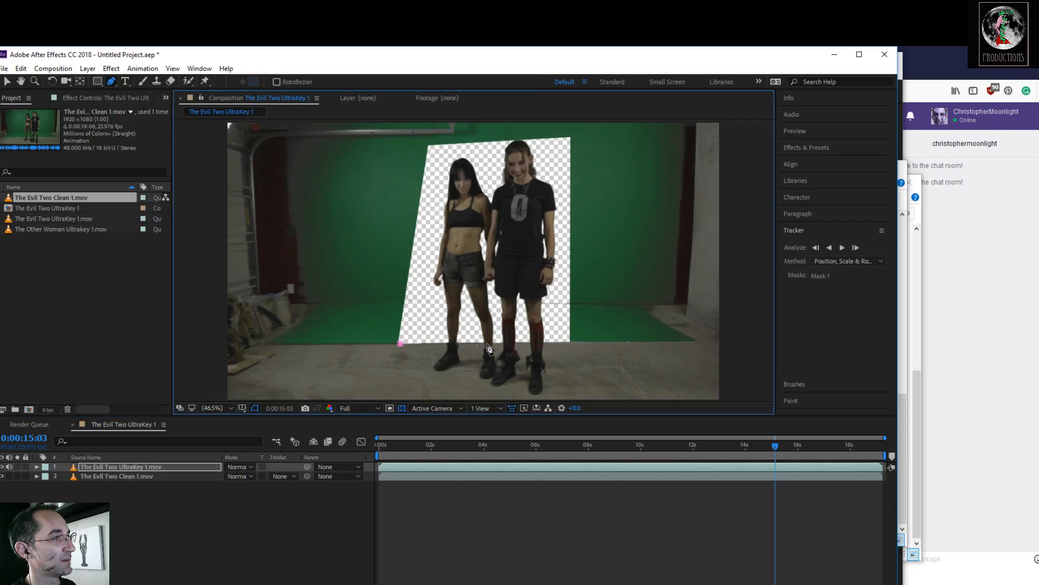
pyautogui.click(442, 384)
pyautogui.click(514, 398)
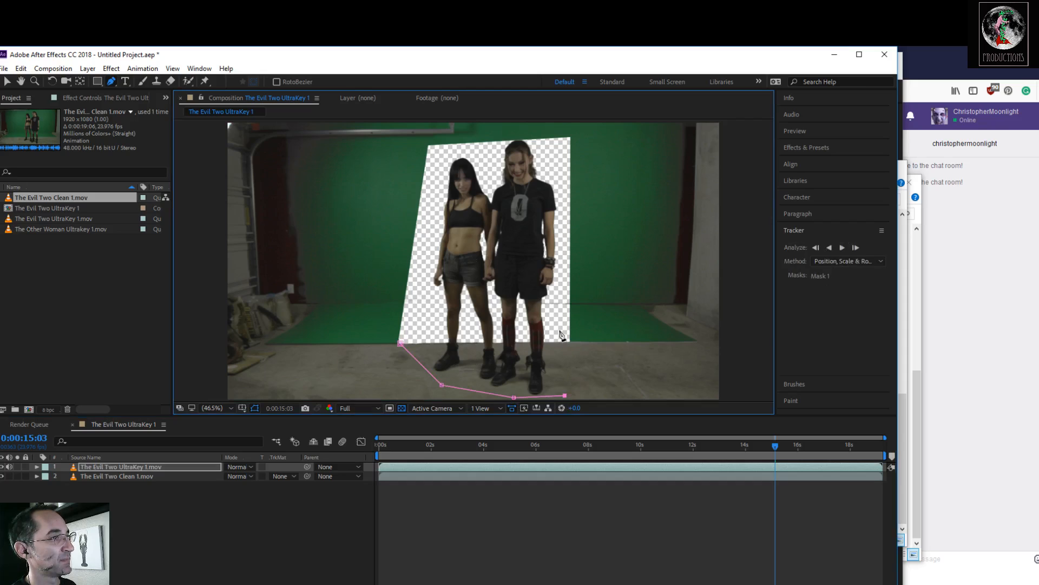
pyautogui.click(566, 310)
pyautogui.click(564, 136)
pyautogui.click(417, 156)
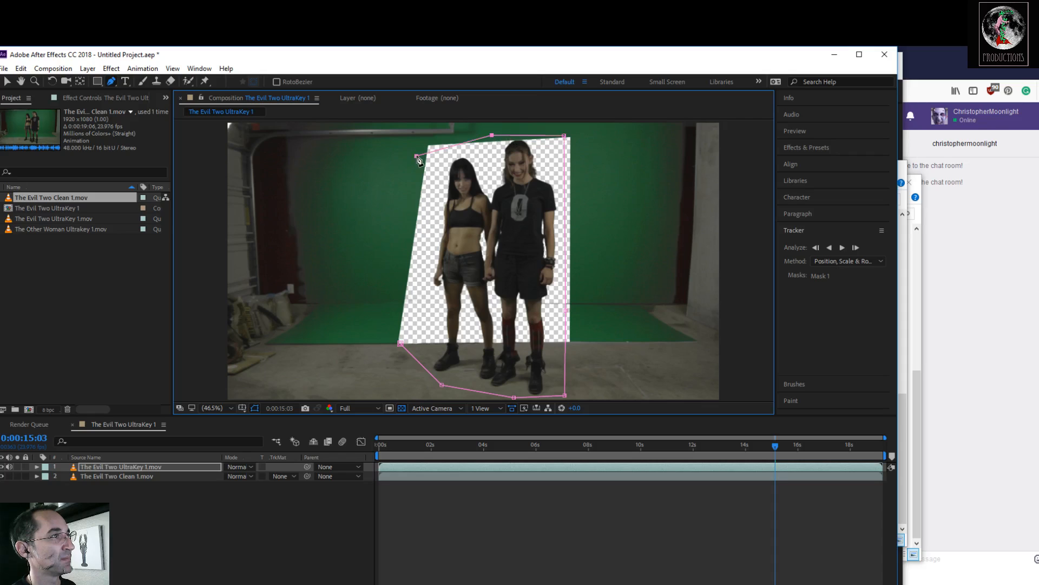
pyautogui.click(401, 343)
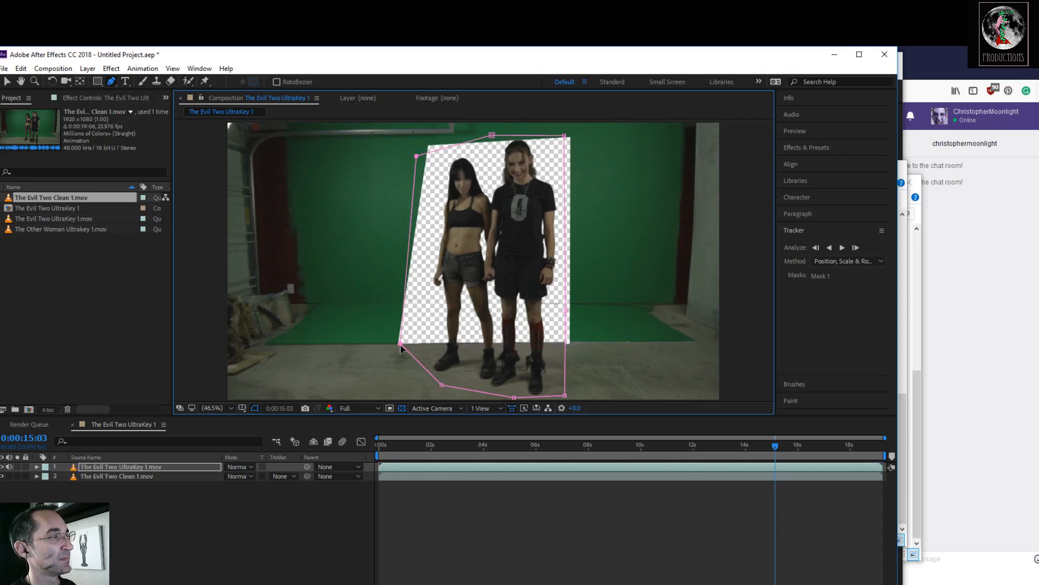
# Step: Try the Subtract mode on the mask of The Evil Two UltraKey 1.mov and return it to Add
pyautogui.click(37, 467)
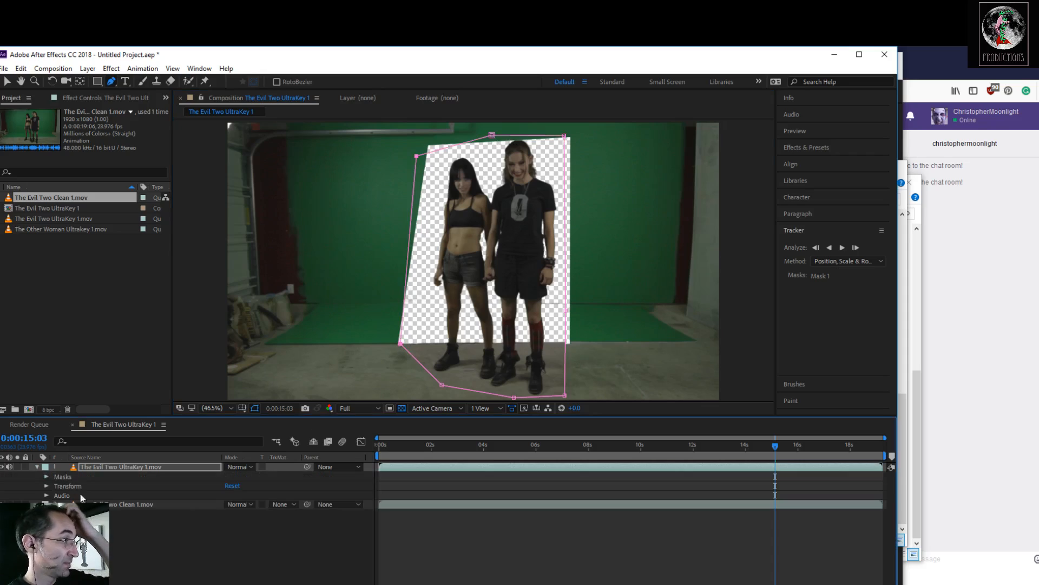
pyautogui.click(47, 476)
pyautogui.click(246, 485)
pyautogui.click(255, 521)
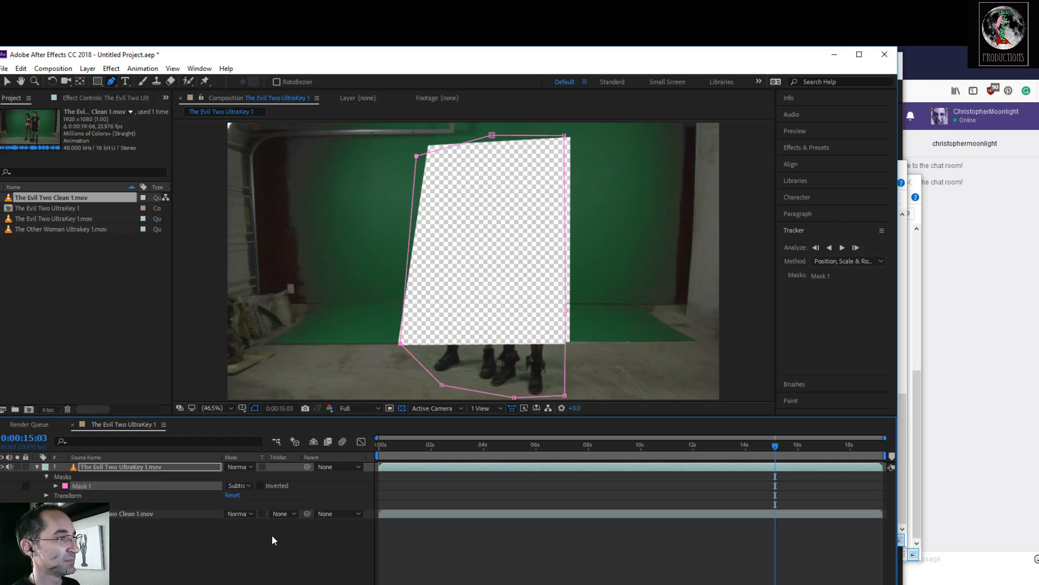
pyautogui.click(247, 486)
pyautogui.click(255, 509)
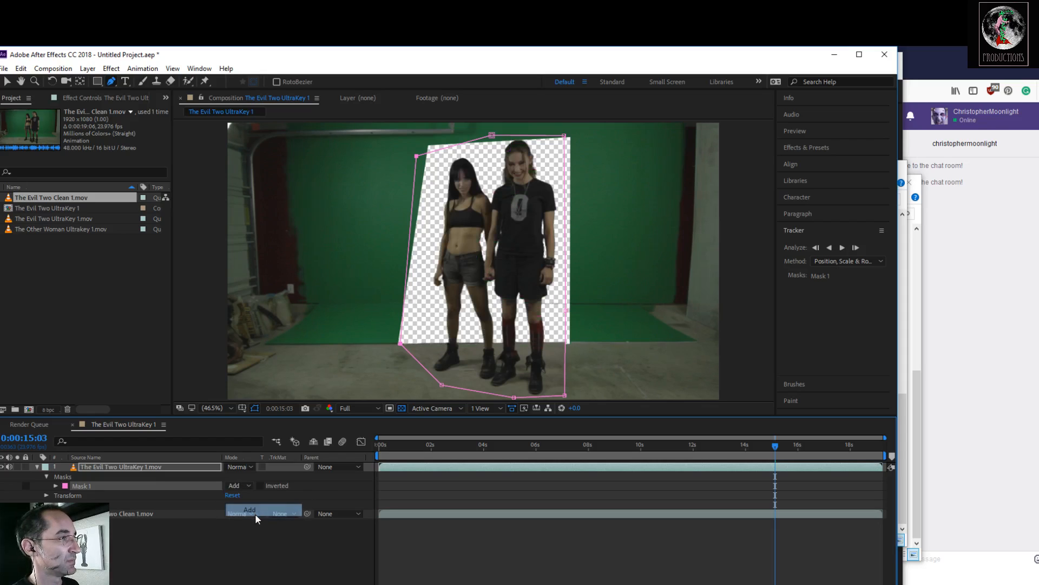
# Step: Compare the composite with and without the keyed layer, preview it from the first frame, and collapse the layer's properties
pyautogui.click(3, 466)
pyautogui.click(2, 467)
pyautogui.click(2, 467)
pyautogui.click(2, 467)
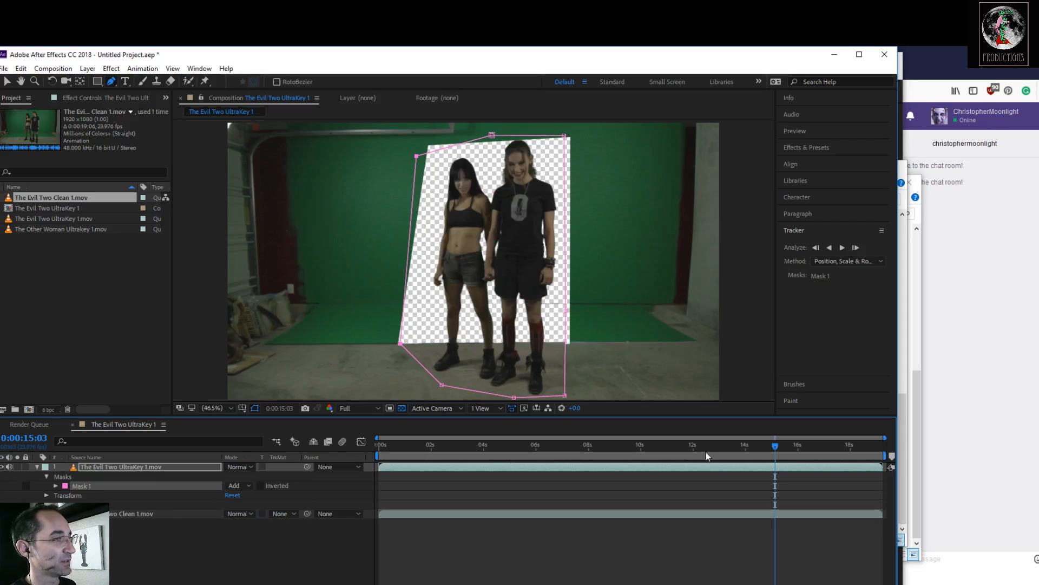
pyautogui.moveTo(776, 451); pyautogui.dragTo(357, 491)
pyautogui.press('space')
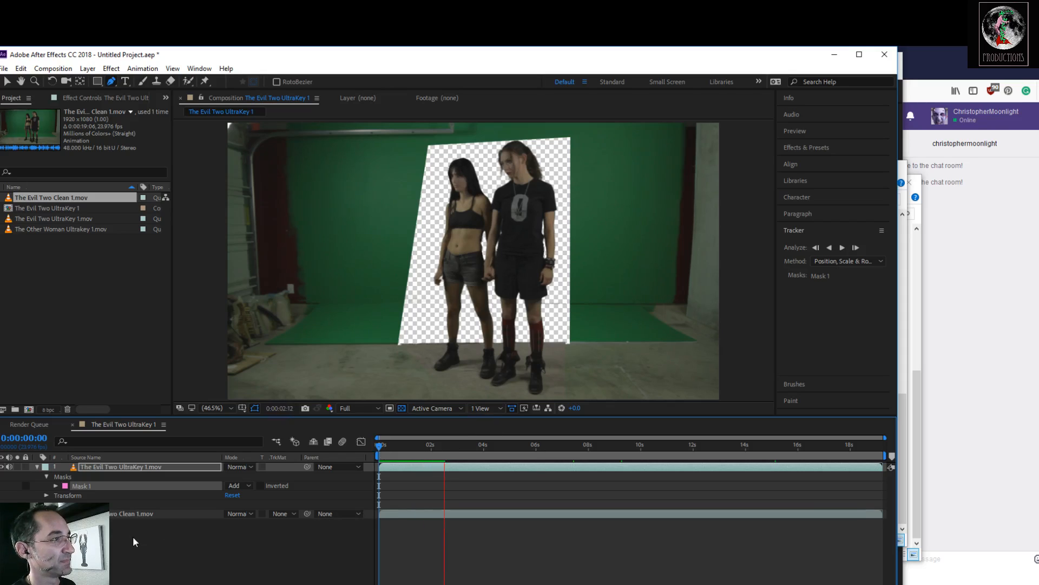
pyautogui.click(37, 466)
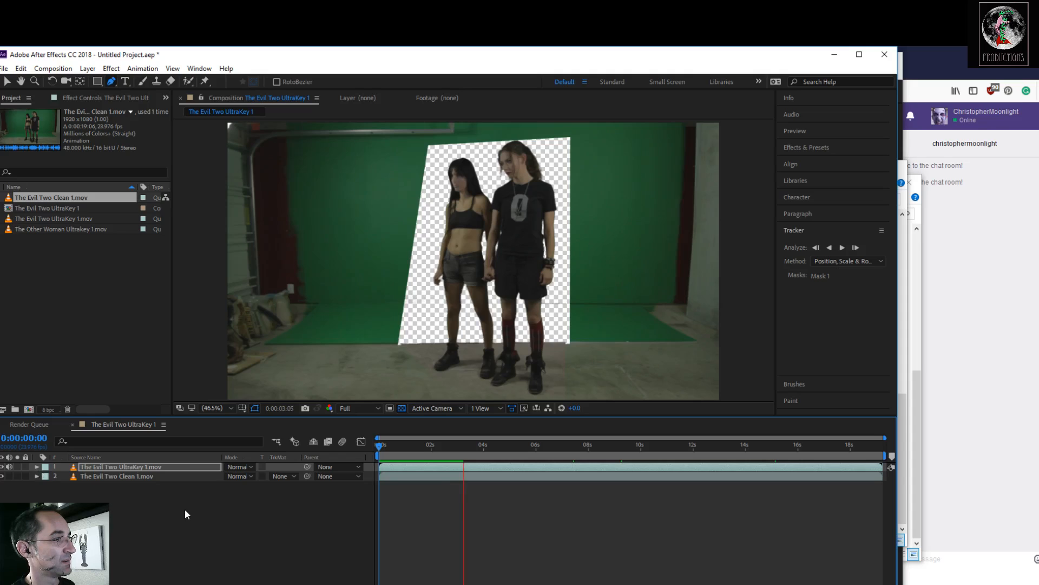
pyautogui.press('space')
# Step: Pre-compose both Evil Two layers into a new composition named The Evil Two, moving all attributes into it
pyautogui.moveTo(182, 510); pyautogui.dragTo(144, 463)
pyautogui.rightClick(146, 464)
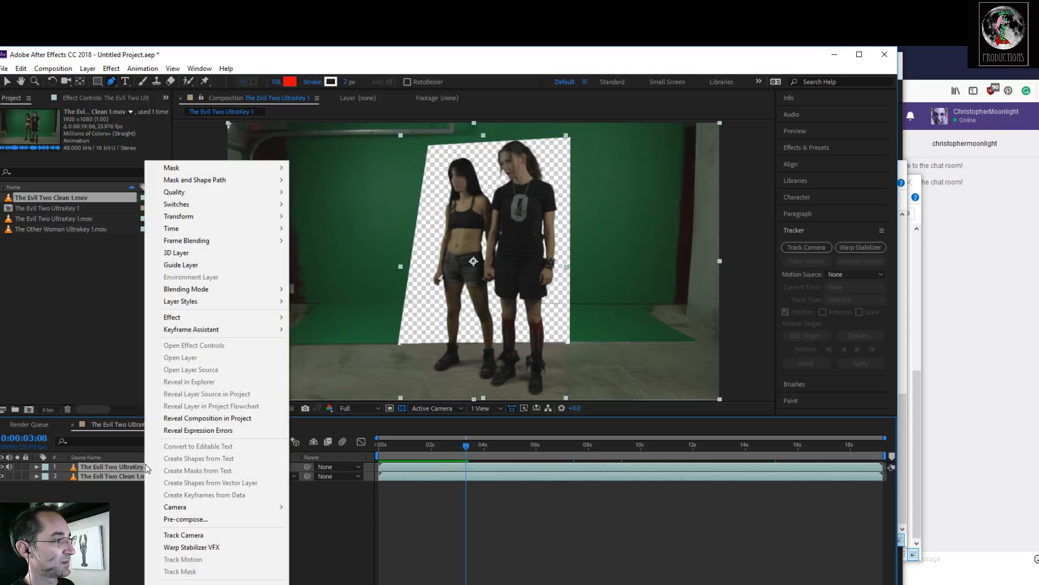
pyautogui.moveTo(201, 303)
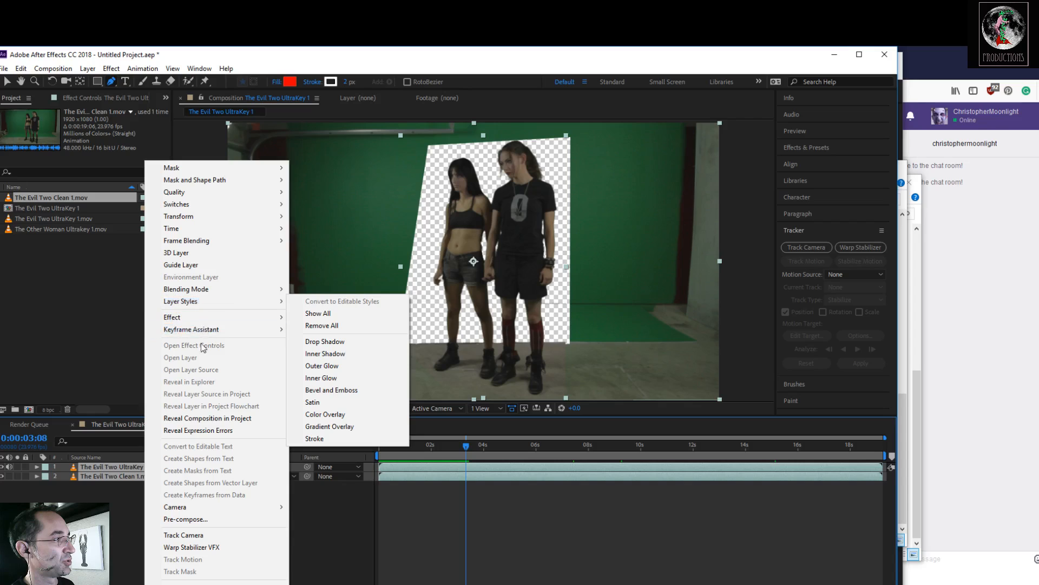
pyautogui.click(210, 519)
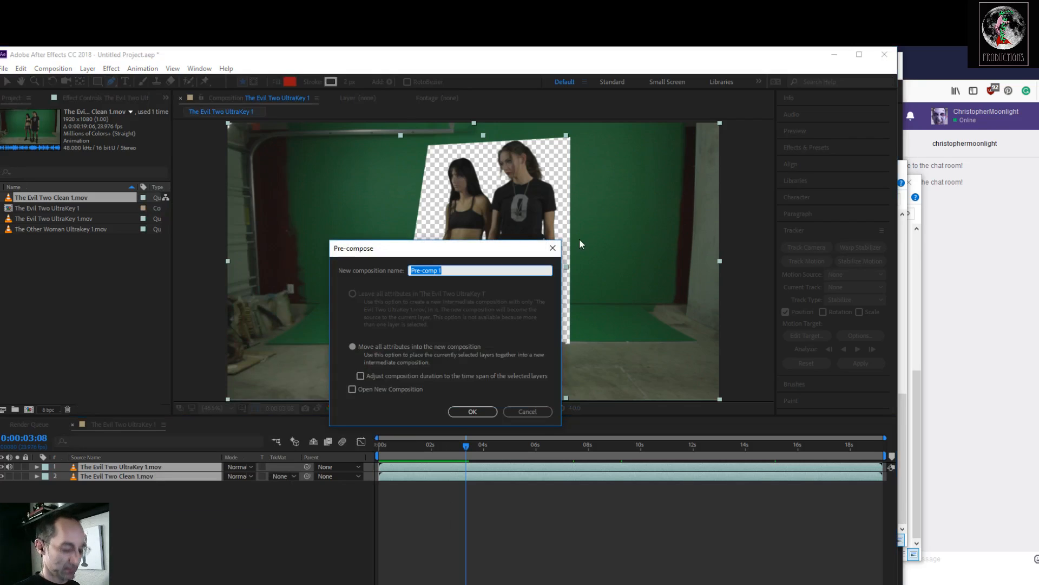
pyautogui.write('The Evil Two')
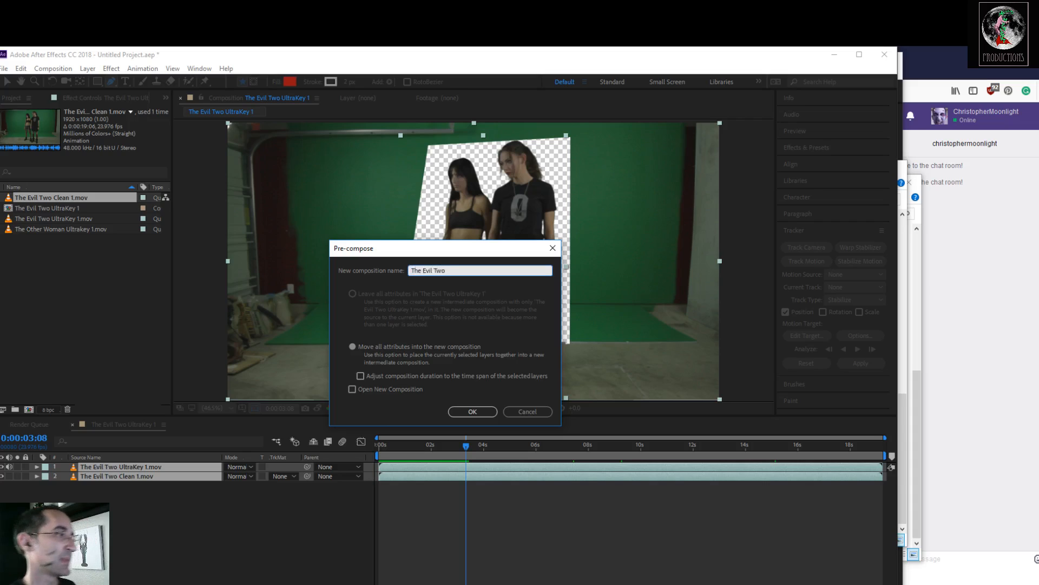
pyautogui.click(468, 415)
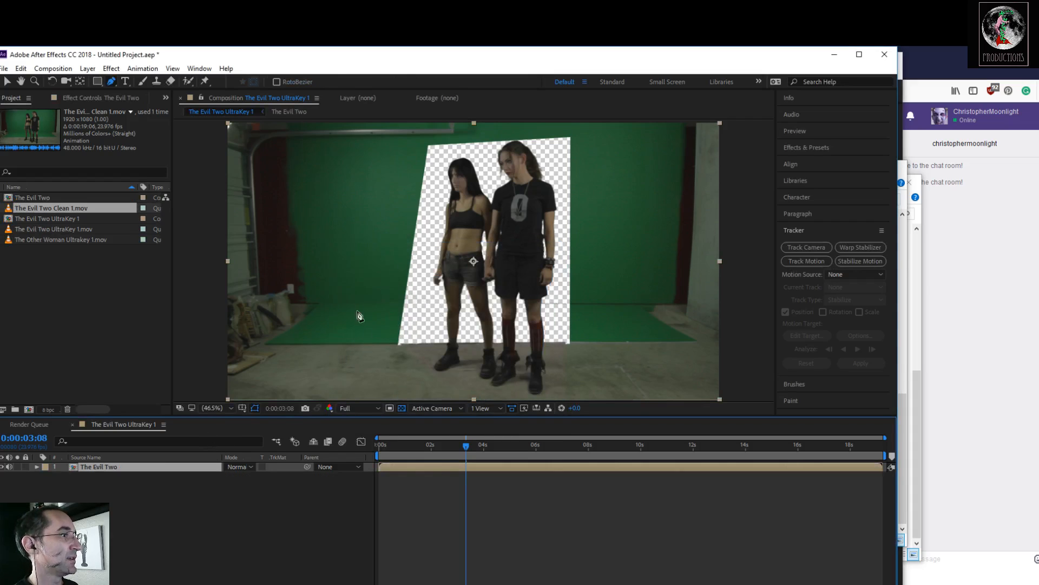
# Step: Draw a closed Pen mask around both actors on The Evil Two layer, extending it below the frame's lower edge
pyautogui.click(437, 344)
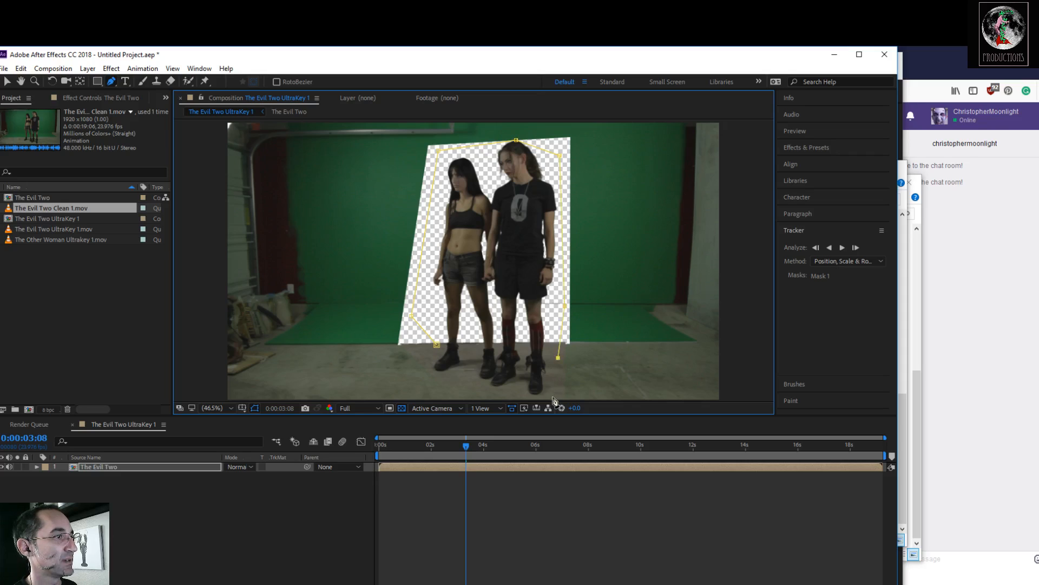
pyautogui.moveTo(553, 402); pyautogui.dragTo(548, 342)
pyautogui.click(541, 364)
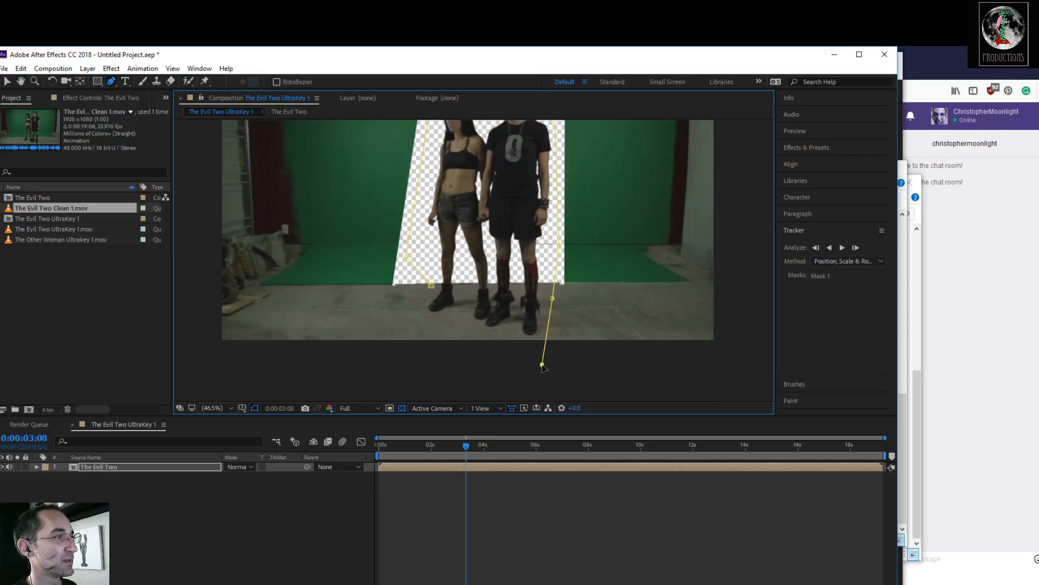
pyautogui.click(412, 352)
pyautogui.click(431, 285)
pyautogui.press('space')
pyautogui.moveTo(437, 272); pyautogui.dragTo(435, 323)
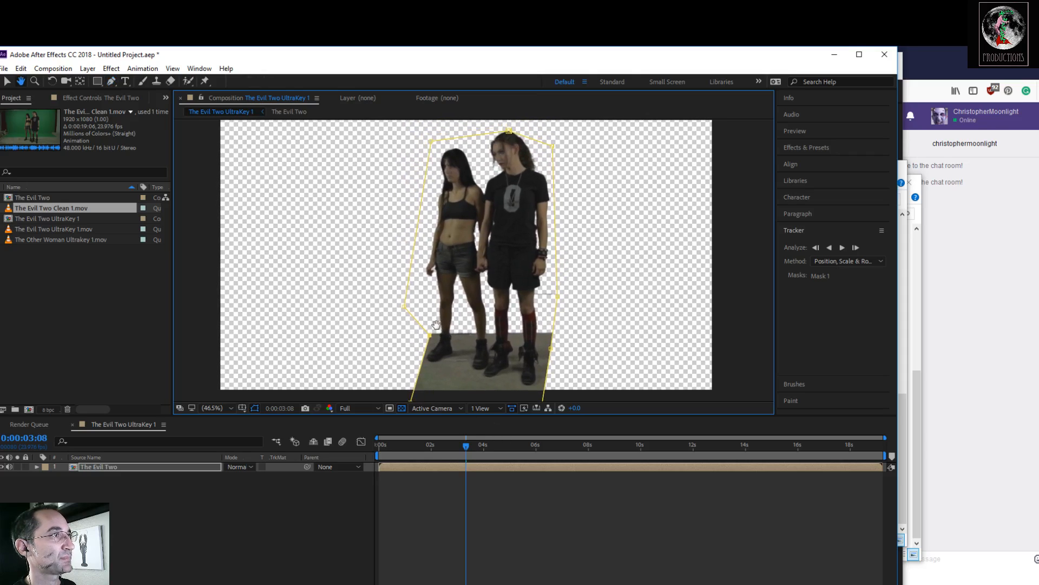
# Step: At the first frame, add a mask point on each side of the actors' feet, near the floor line
pyautogui.moveTo(459, 445); pyautogui.dragTo(301, 447)
pyautogui.press('space')
pyautogui.moveTo(376, 353); pyautogui.dragTo(380, 298)
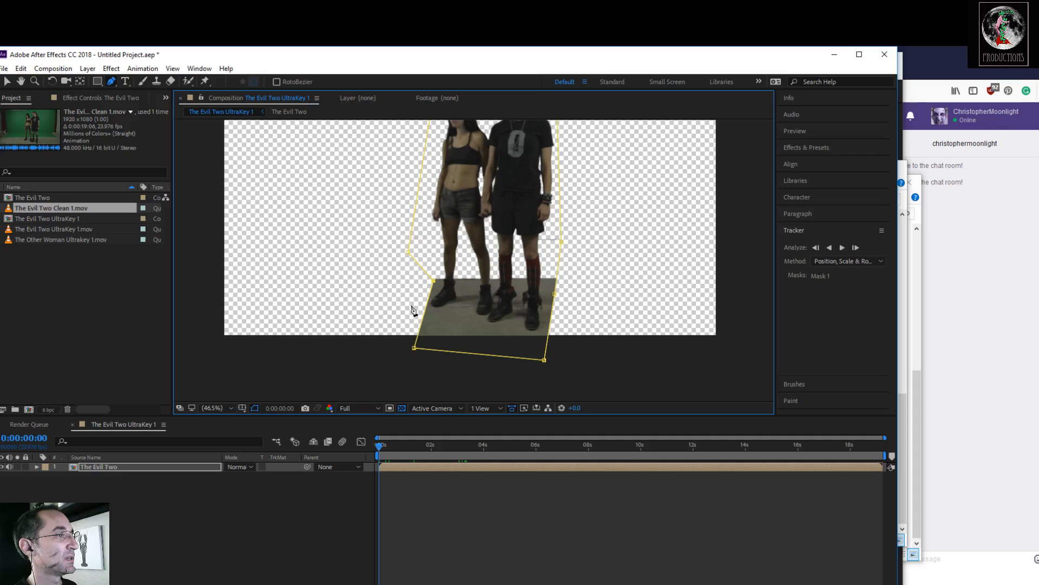
pyautogui.moveTo(111, 81); pyautogui.dragTo(141, 93)
pyautogui.click(430, 297)
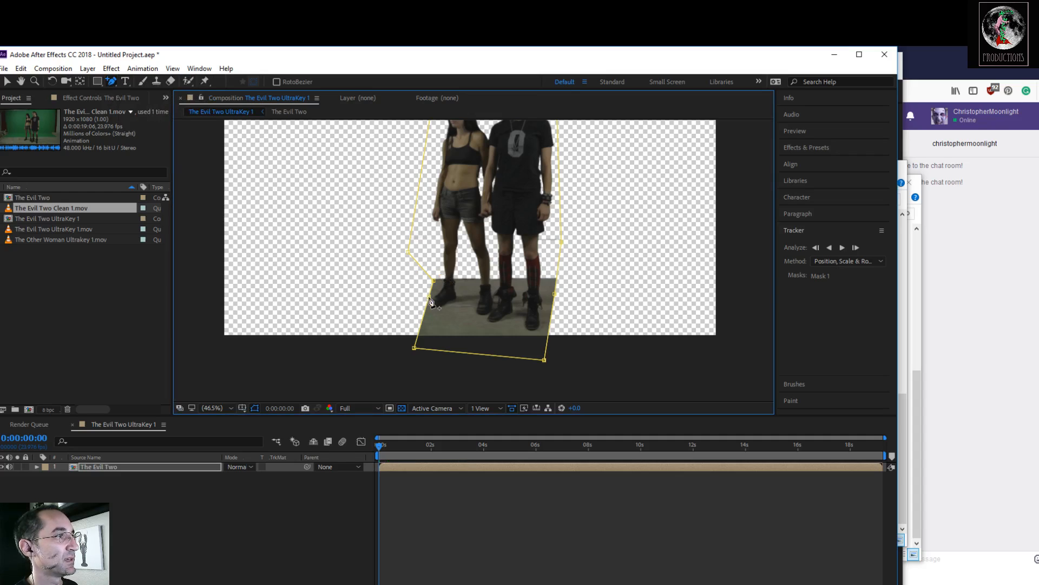
pyautogui.click(557, 279)
# Step: Spread the mask's lower side points outward to include the floor on both sides of the actors, and deselect the layer
pyautogui.click(7, 82)
pyautogui.click(393, 325)
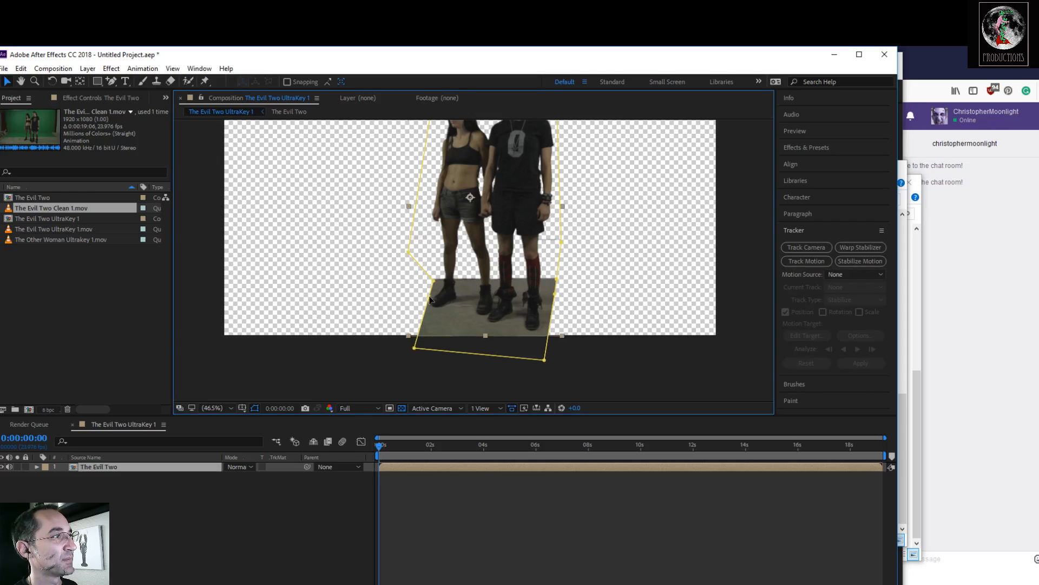
pyautogui.moveTo(430, 299); pyautogui.dragTo(297, 286)
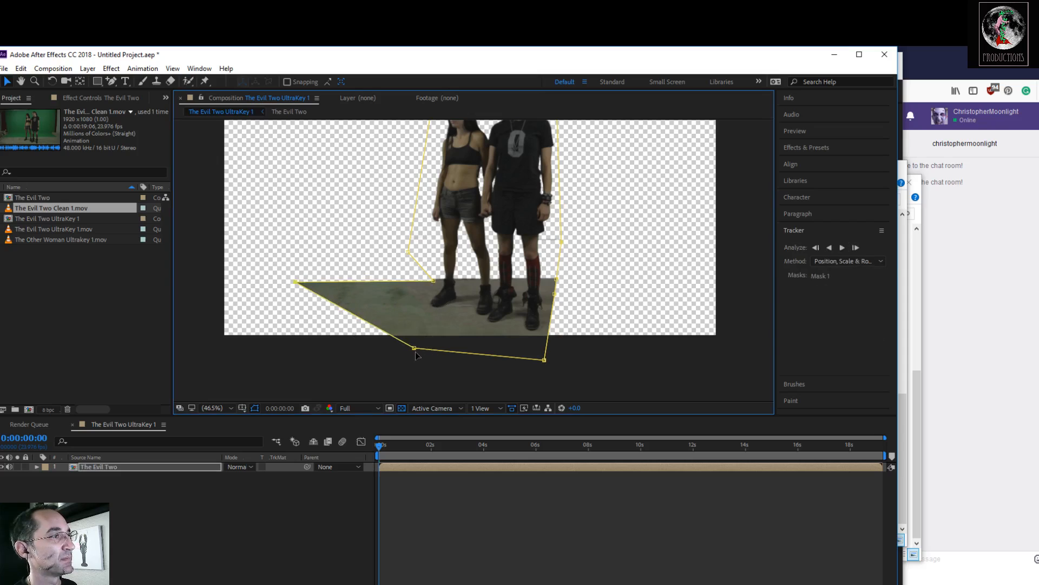
pyautogui.moveTo(416, 350); pyautogui.dragTo(182, 367)
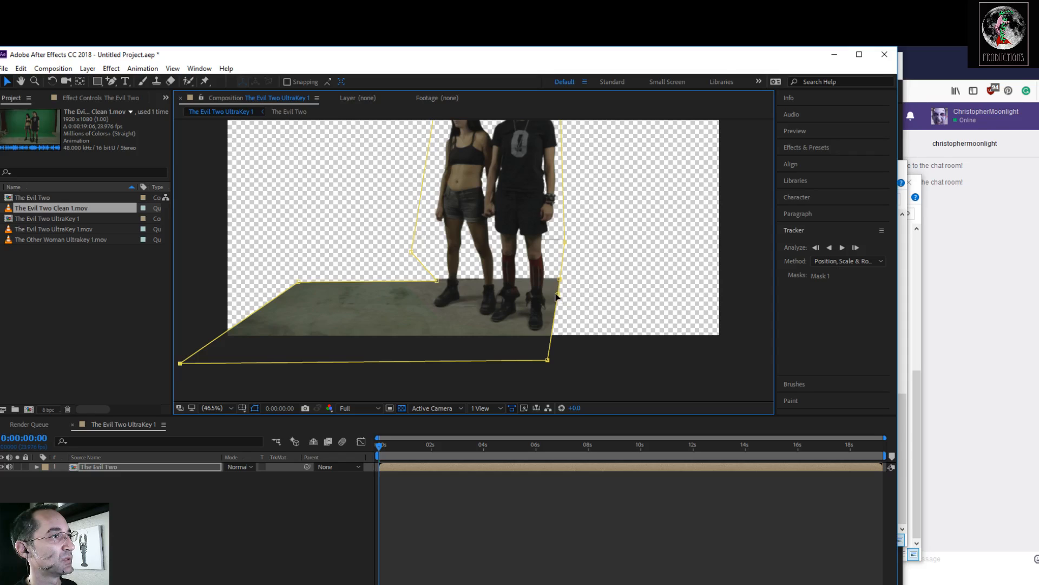
pyautogui.moveTo(559, 297); pyautogui.dragTo(756, 281)
pyautogui.moveTo(549, 360); pyautogui.dragTo(735, 359)
pyautogui.press('h')
pyautogui.moveTo(506, 276); pyautogui.dragTo(497, 333)
pyautogui.press('v')
pyautogui.moveTo(386, 447); pyautogui.dragTo(333, 463)
pyautogui.click(258, 488)
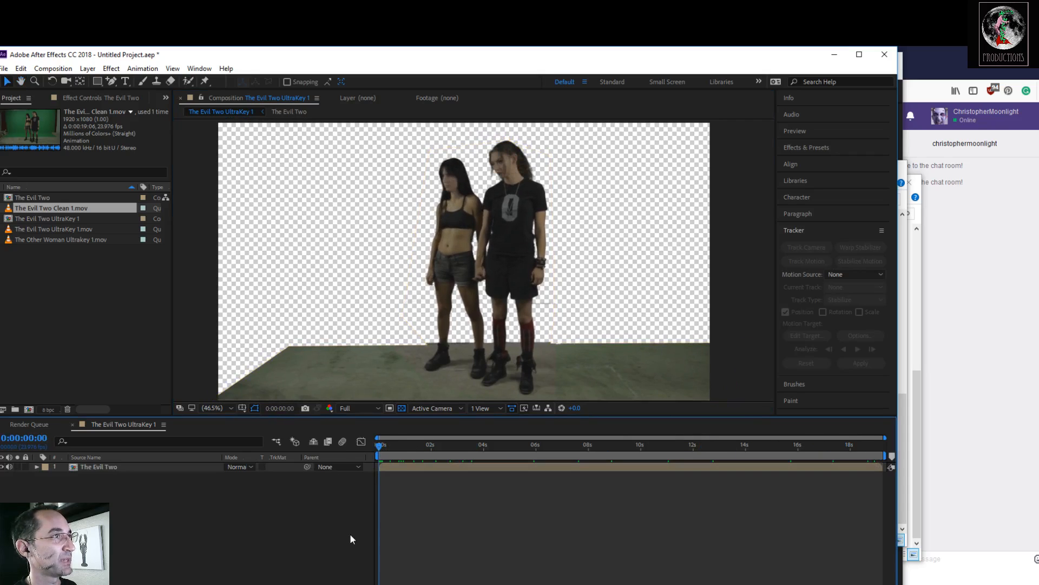
# Step: Save the project as Ritchie Demise VFX in the Scene 40_Ritchies Demise folder
pyautogui.hotkey('ctrl', 's')
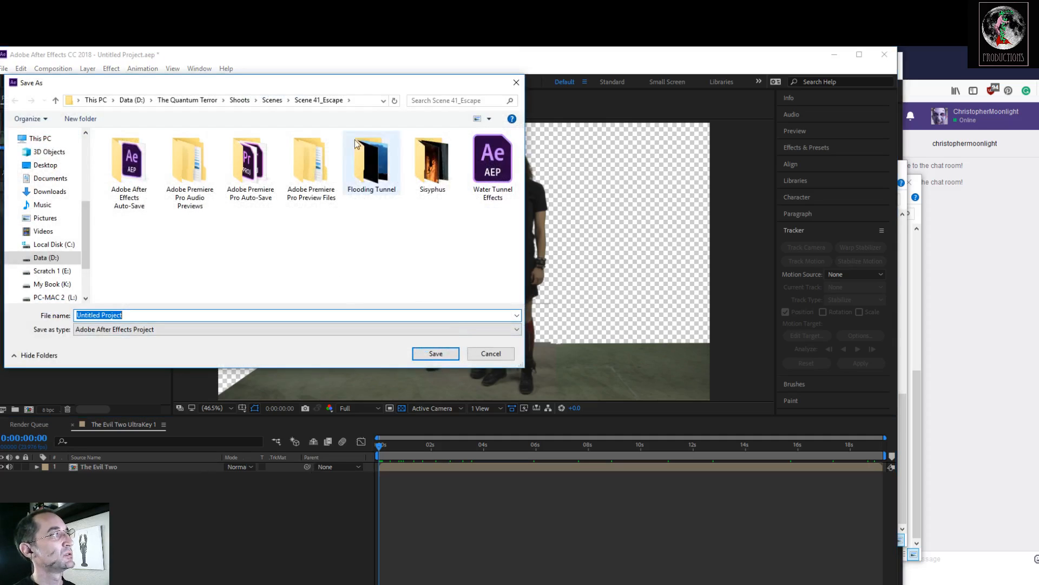
pyautogui.click(279, 101)
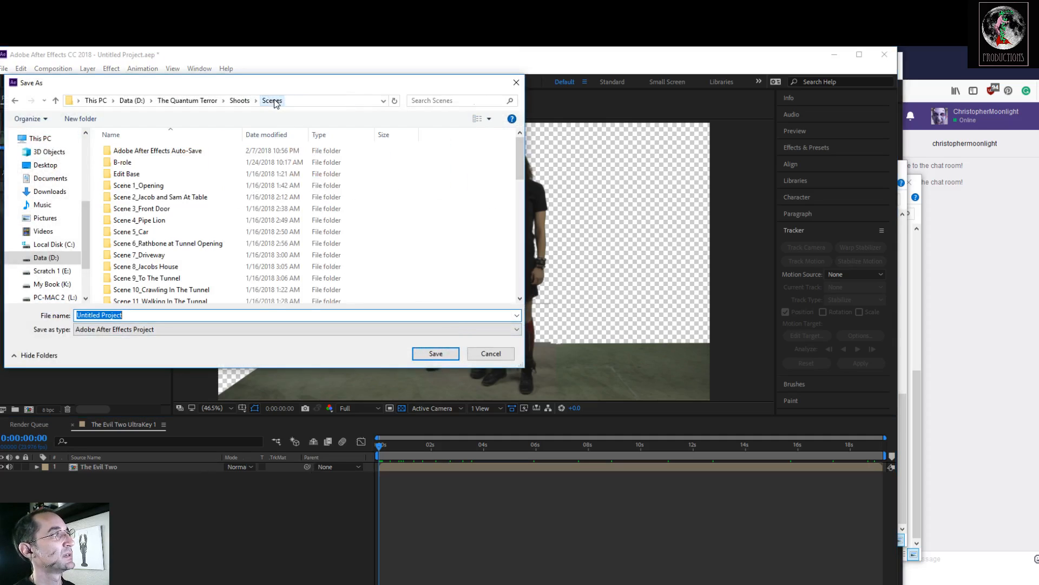
pyautogui.scroll(-8, 301, 224)
pyautogui.scroll(-4, 300, 226)
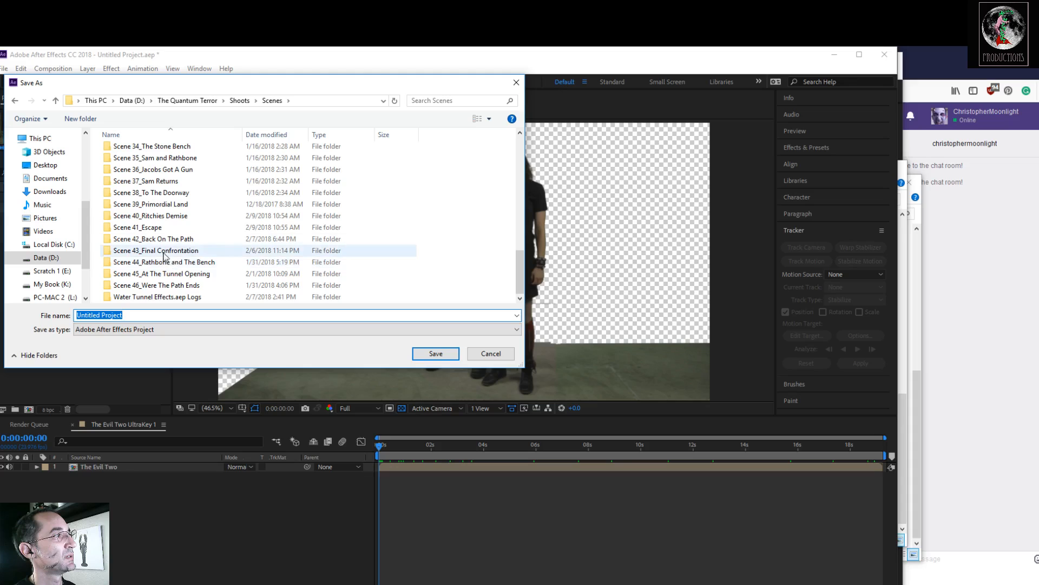
pyautogui.doubleClick(153, 216)
pyautogui.click(151, 315)
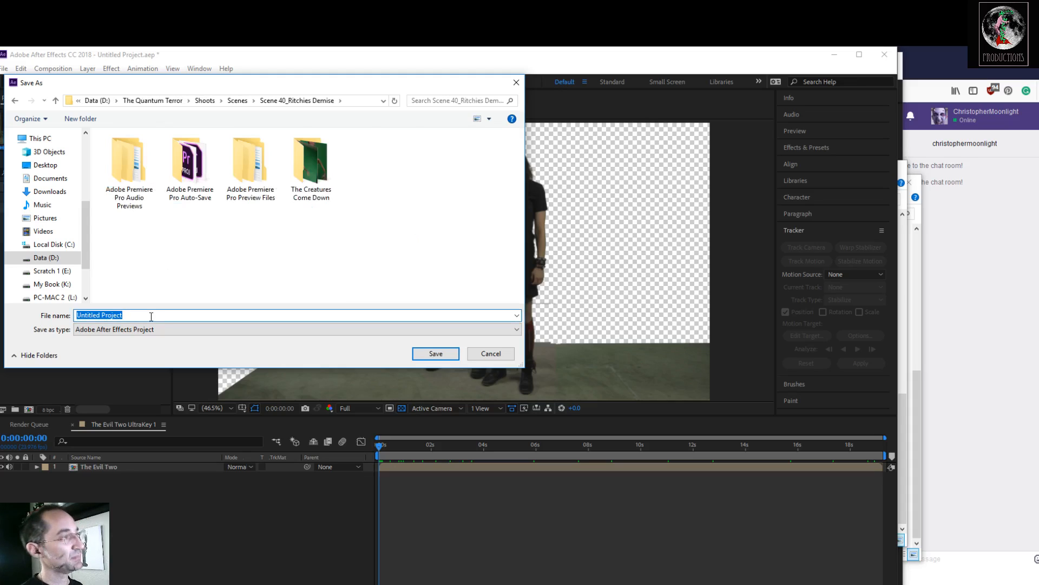
pyautogui.write('Ritch')
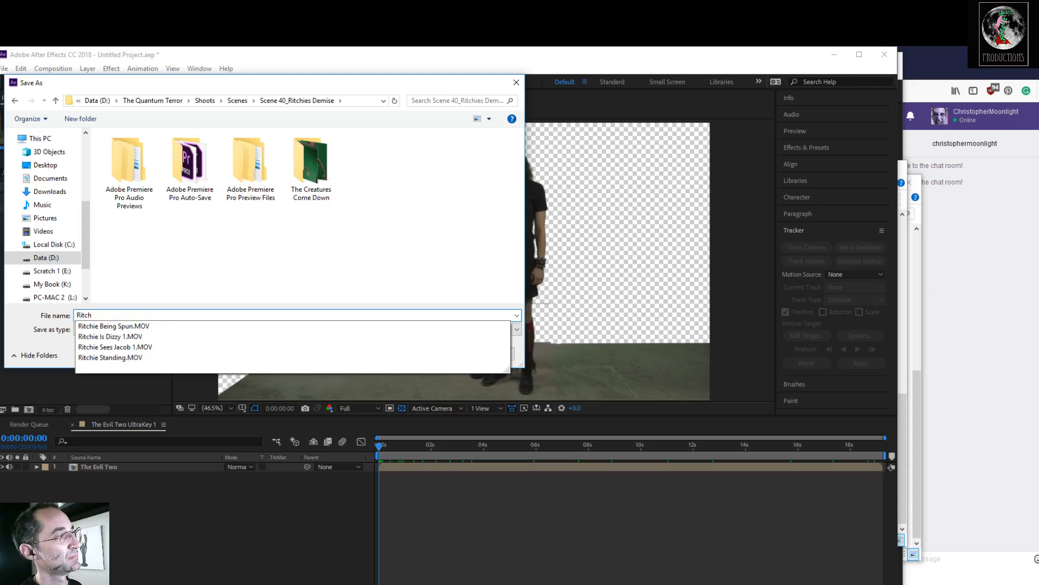
pyautogui.write('ie Demise ')
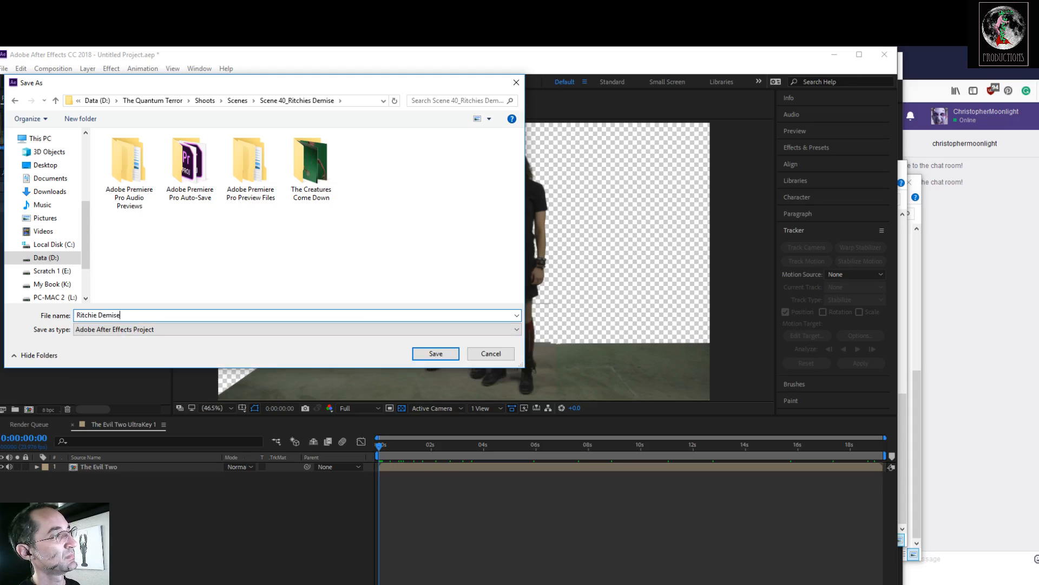
pyautogui.write('F')
pyautogui.write('FX')
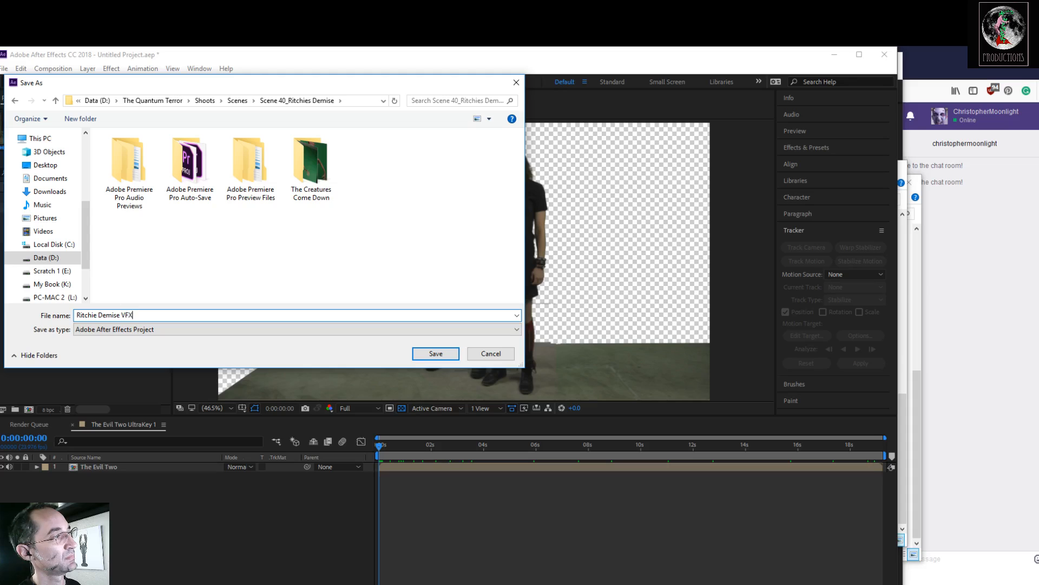
pyautogui.click(433, 357)
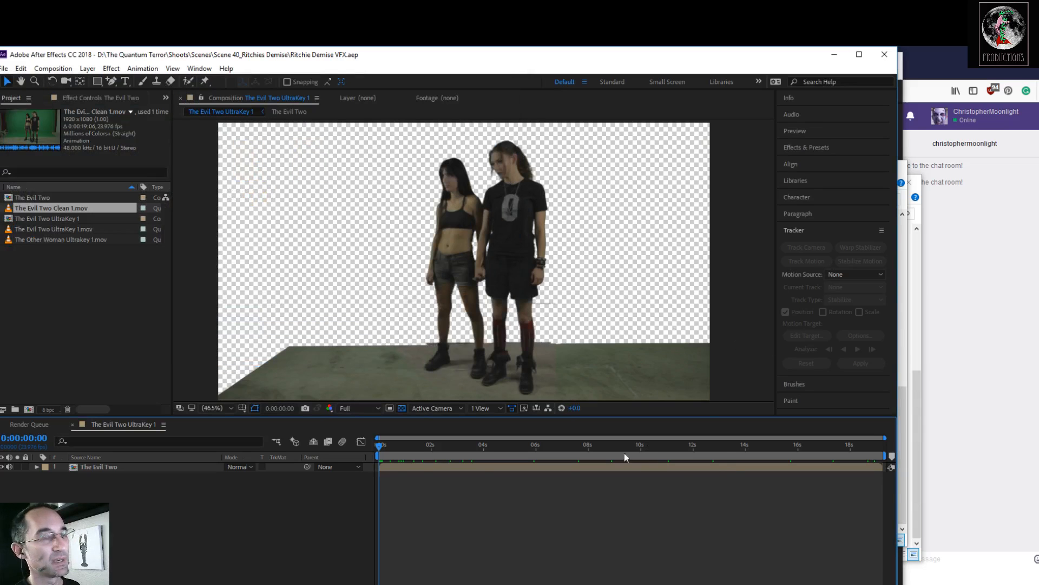
# Step: Inside The Evil Two pre-comp, raise the upper-right corner of the mask on The Evil Two Clean 1.mov slightly
pyautogui.moveTo(388, 443); pyautogui.dragTo(709, 457)
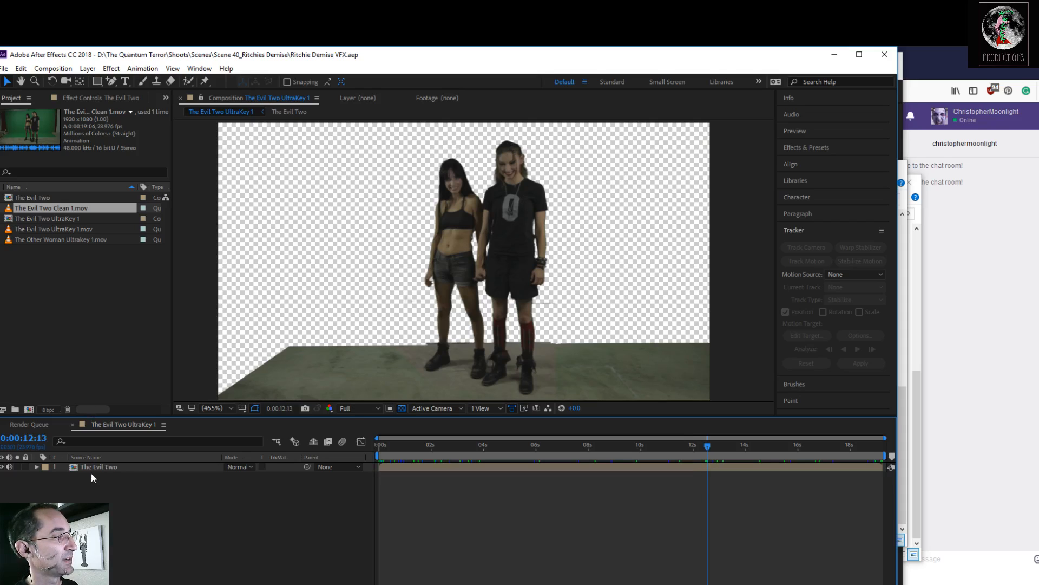
pyautogui.click(115, 466)
pyautogui.doubleClick(115, 469)
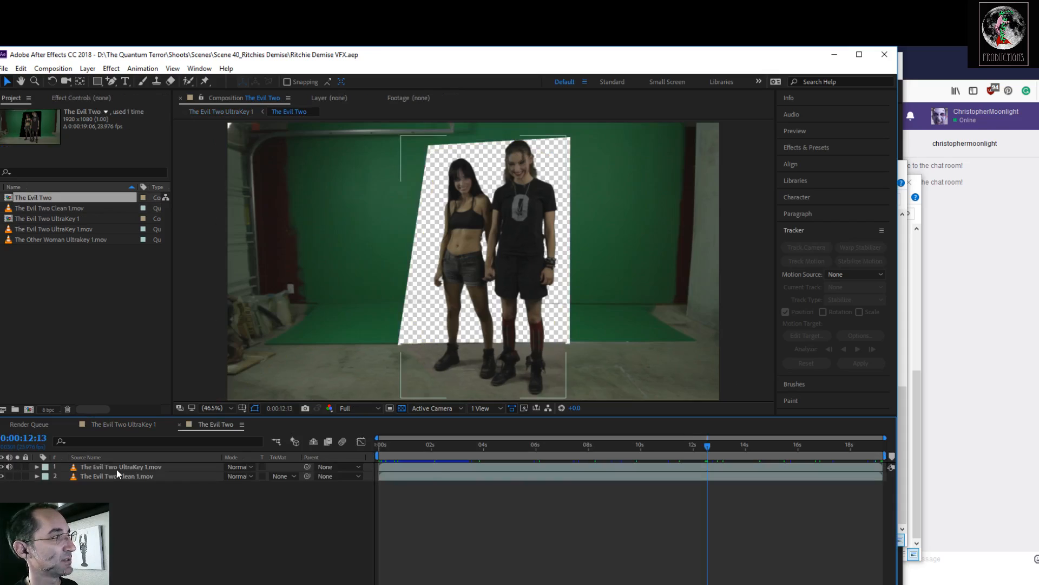
pyautogui.moveTo(710, 443); pyautogui.dragTo(660, 459)
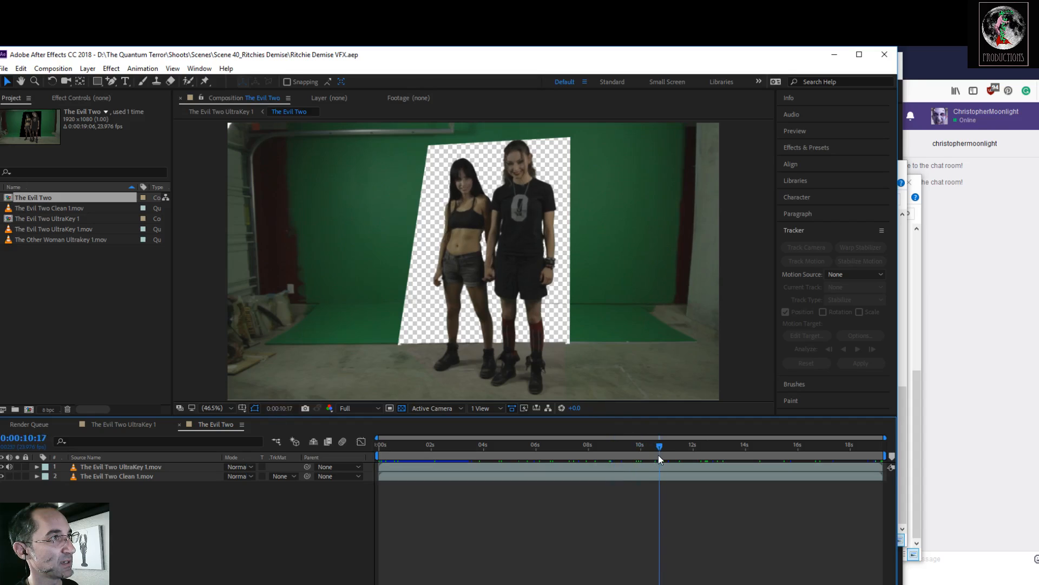
pyautogui.click(181, 469)
pyautogui.click(183, 476)
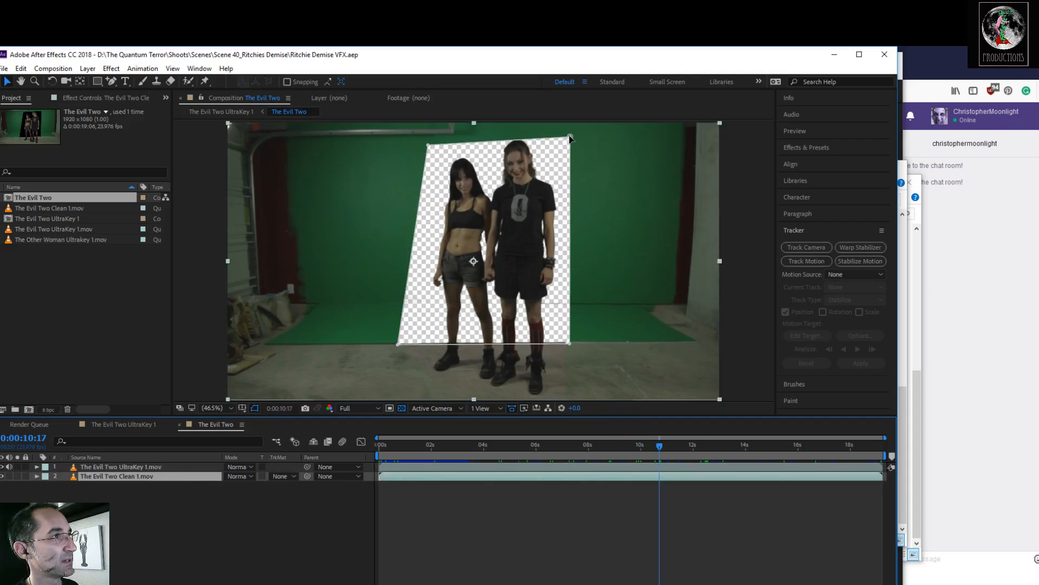
pyautogui.moveTo(570, 138); pyautogui.dragTo(569, 134)
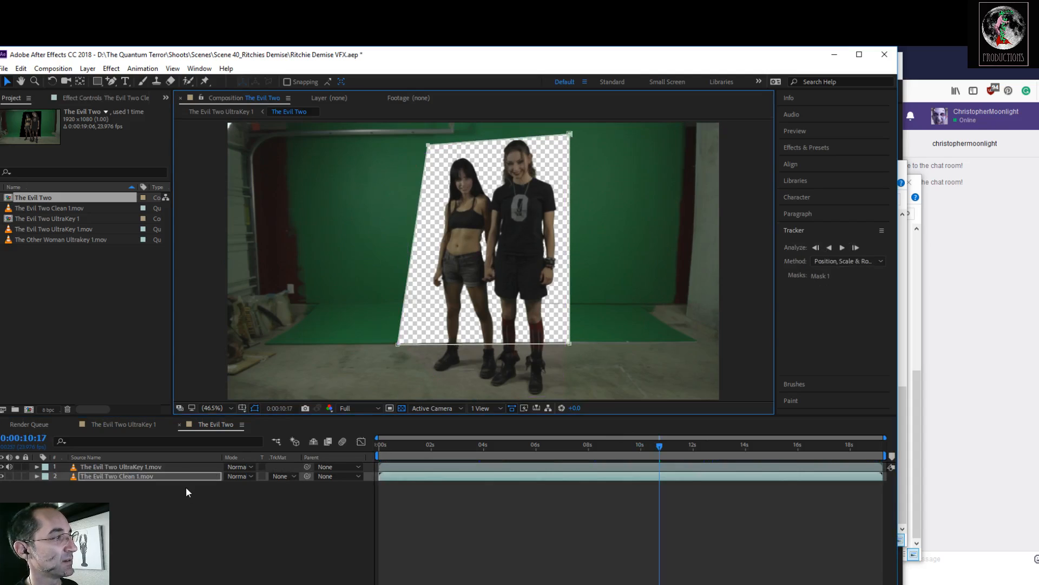
# Step: Return to The Evil Two UltraKey 1 composition and preview the masked result with nothing selected
pyautogui.click(140, 427)
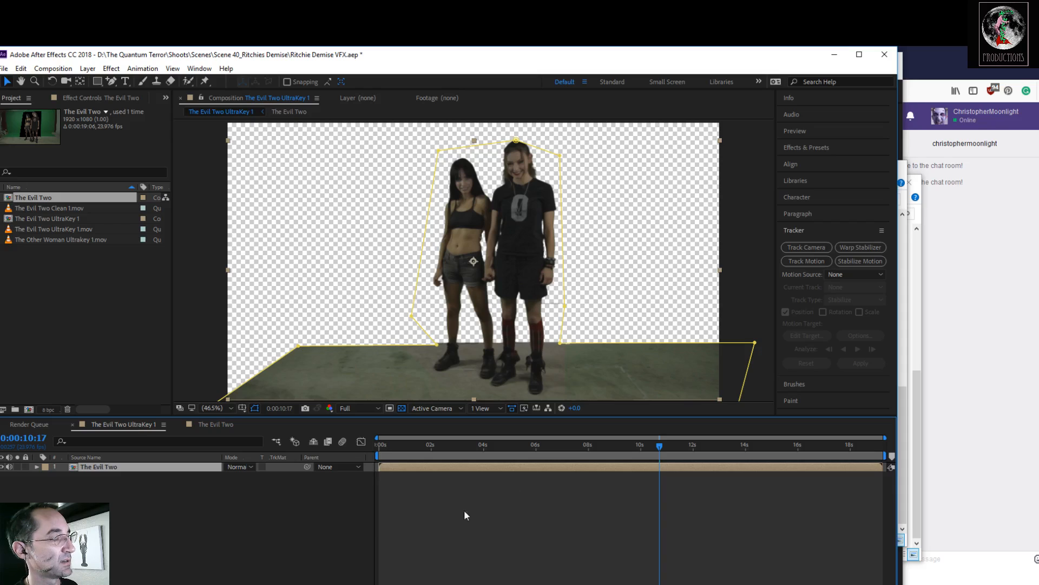
pyautogui.click(258, 549)
pyautogui.press('space')
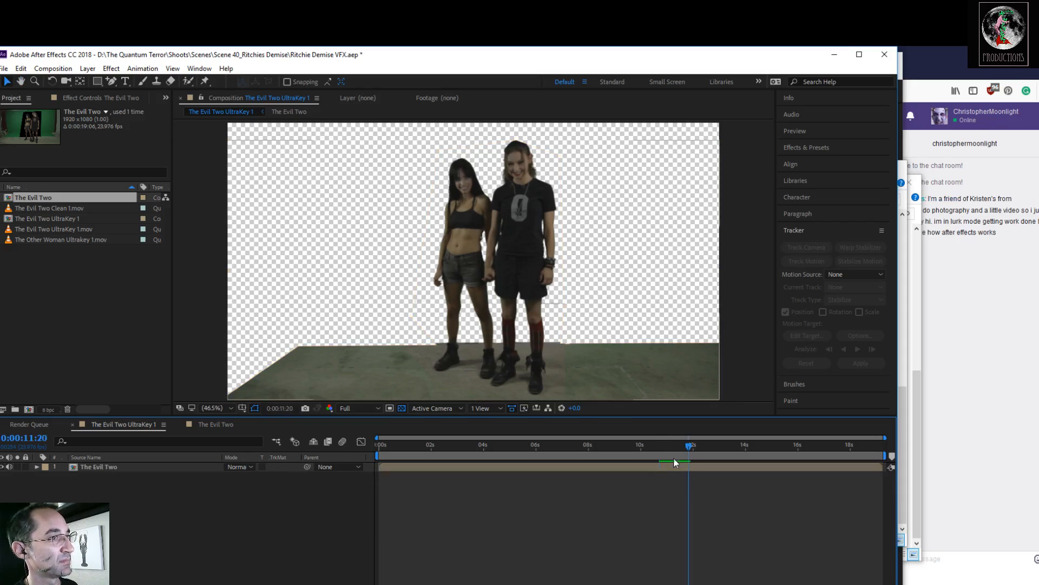
# Step: Save the project and preview The Evil Two UltraKey 1 composition from its first frame
pyautogui.click(580, 447)
pyautogui.moveTo(573, 454); pyautogui.dragTo(335, 478)
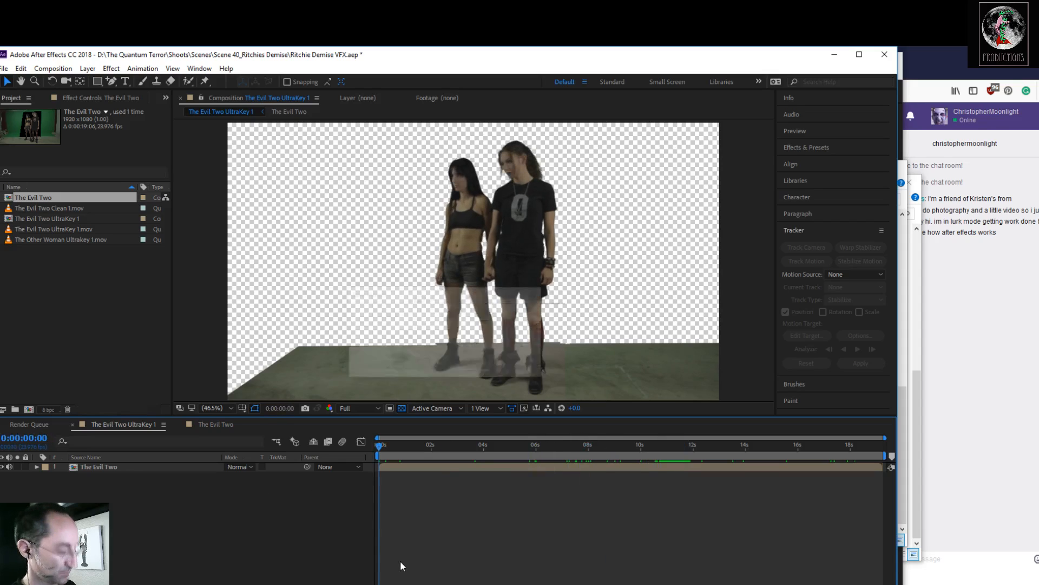
pyautogui.hotkey('ctrl', 's')
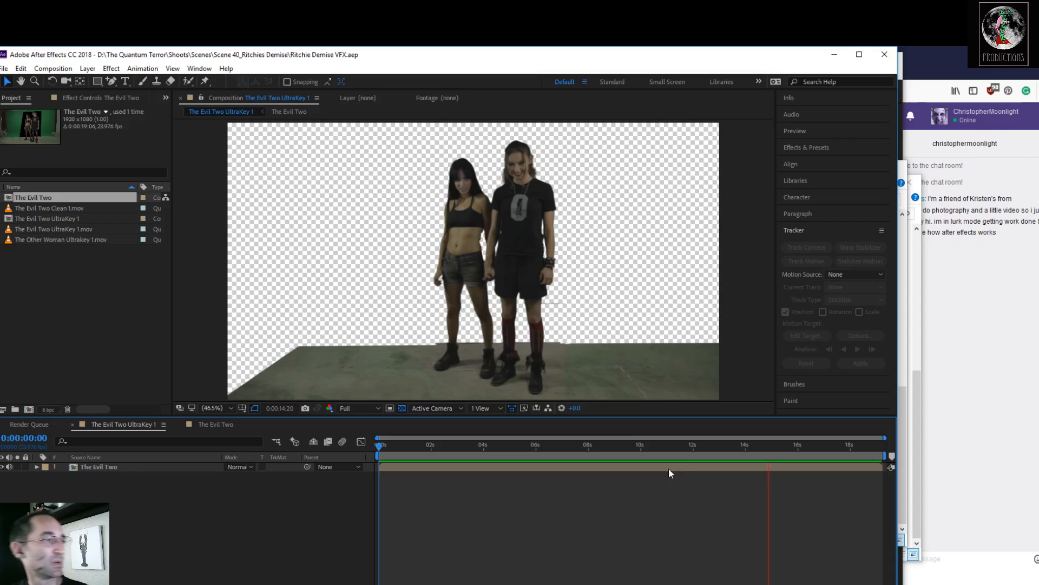
pyautogui.press('space')
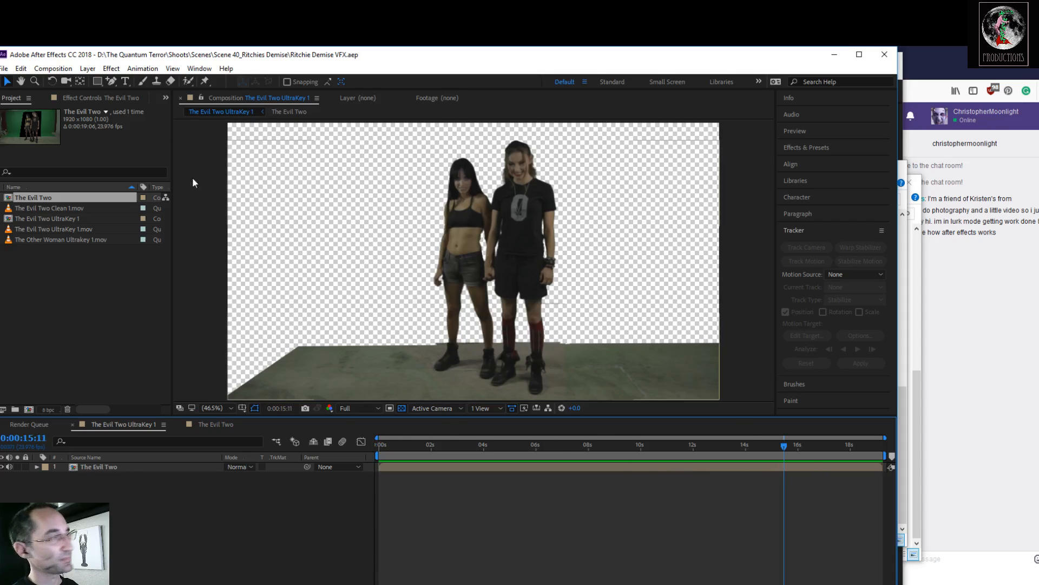
# Step: Add The Other Woman Ultrakey 1.mov above The Evil Two, slide it to finish at the composition's end, and save the project
pyautogui.moveTo(73, 238); pyautogui.dragTo(216, 464)
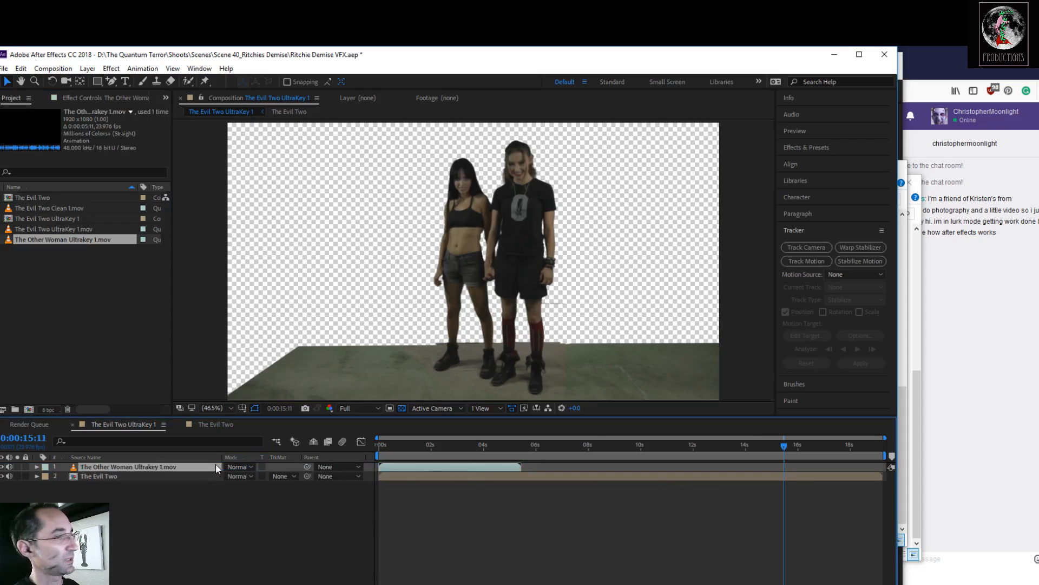
pyautogui.moveTo(461, 467); pyautogui.dragTo(828, 493)
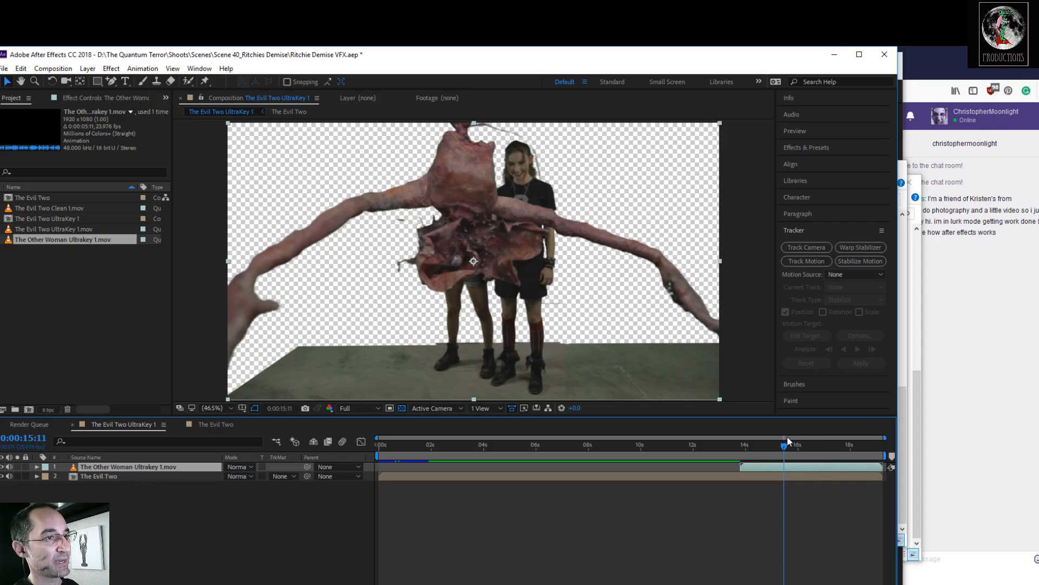
pyautogui.moveTo(782, 450); pyautogui.dragTo(357, 452)
pyautogui.hotkey('ctrl', 's')
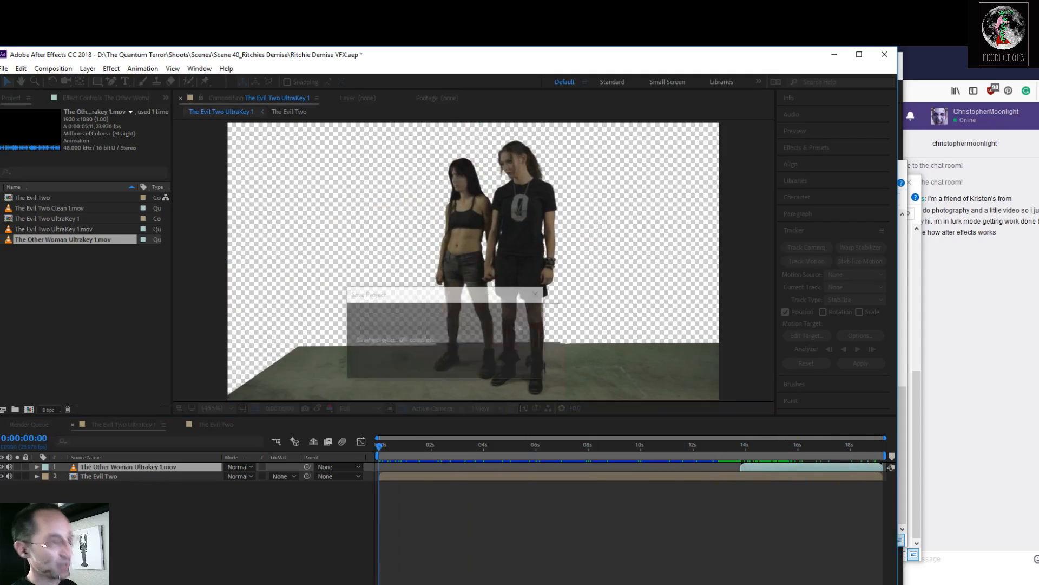
# Step: Preview the combined monster and actors from the start, and park the playhead at 0:00:14:16
pyautogui.press('space')
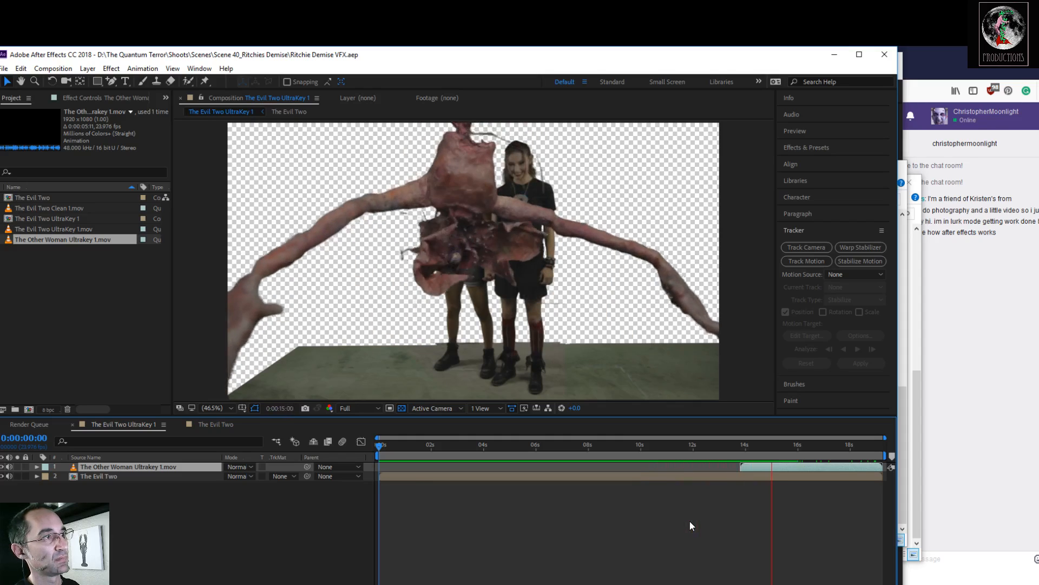
pyautogui.click(823, 466)
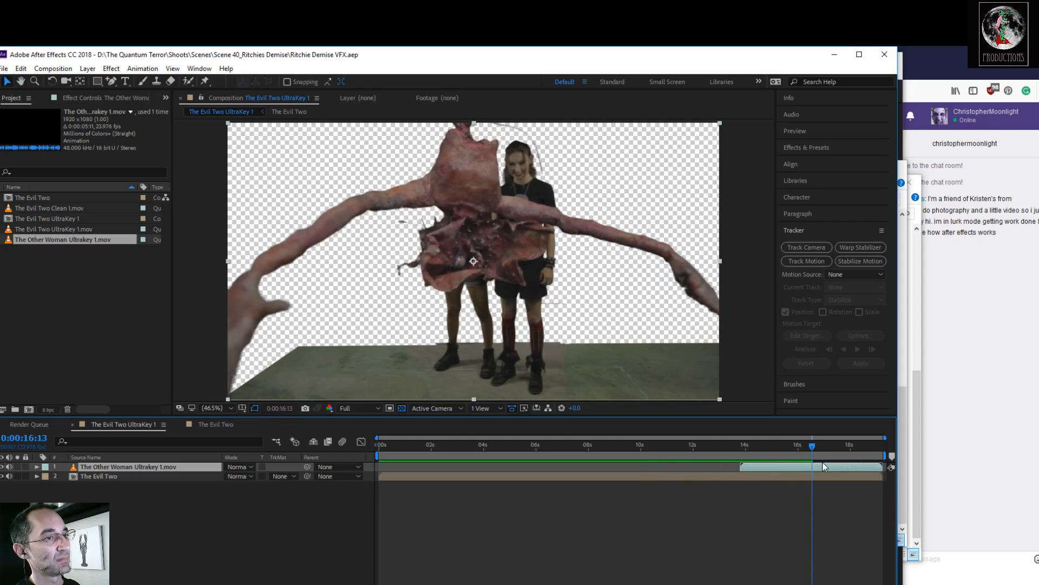
pyautogui.moveTo(811, 445); pyautogui.dragTo(763, 443)
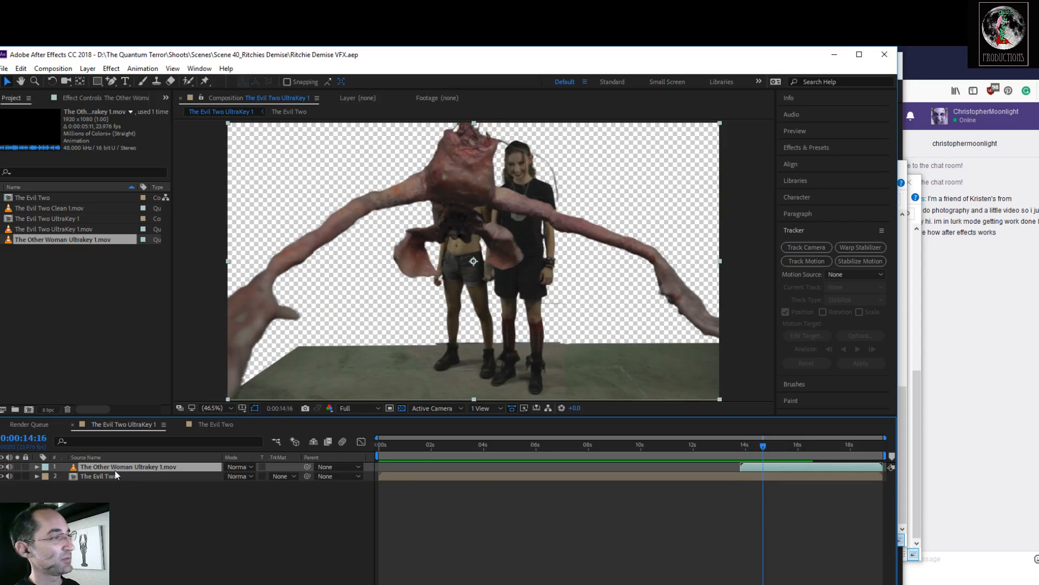
# Step: Hide The Other Woman Ultrakey 1.mov and examine the actors' legs and the floor's back edge at 0:00:12:07
pyautogui.click(2, 475)
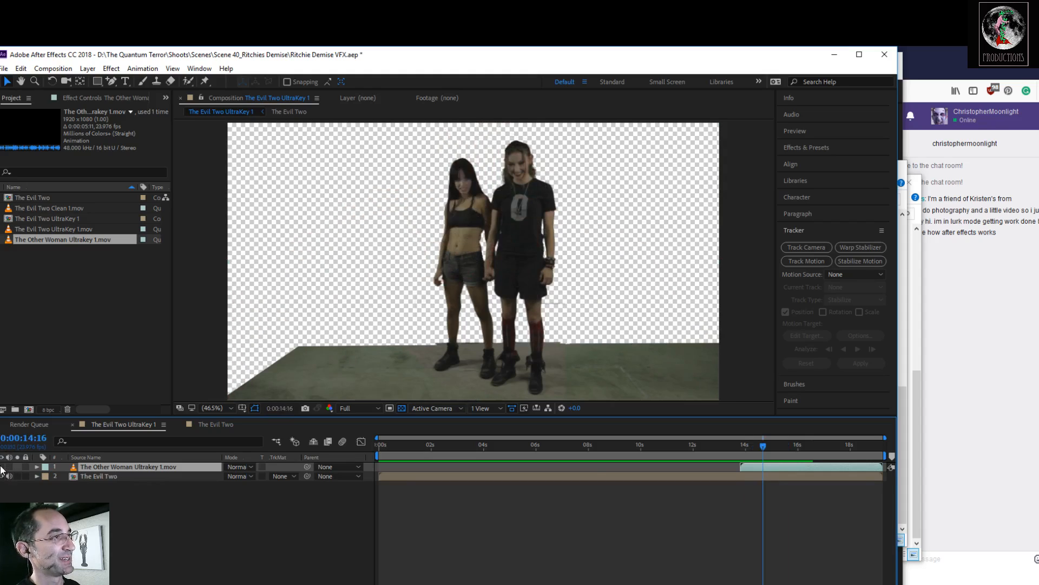
pyautogui.moveTo(761, 447); pyautogui.dragTo(701, 476)
pyautogui.press('.')
pyautogui.press('.')
pyautogui.press('.')
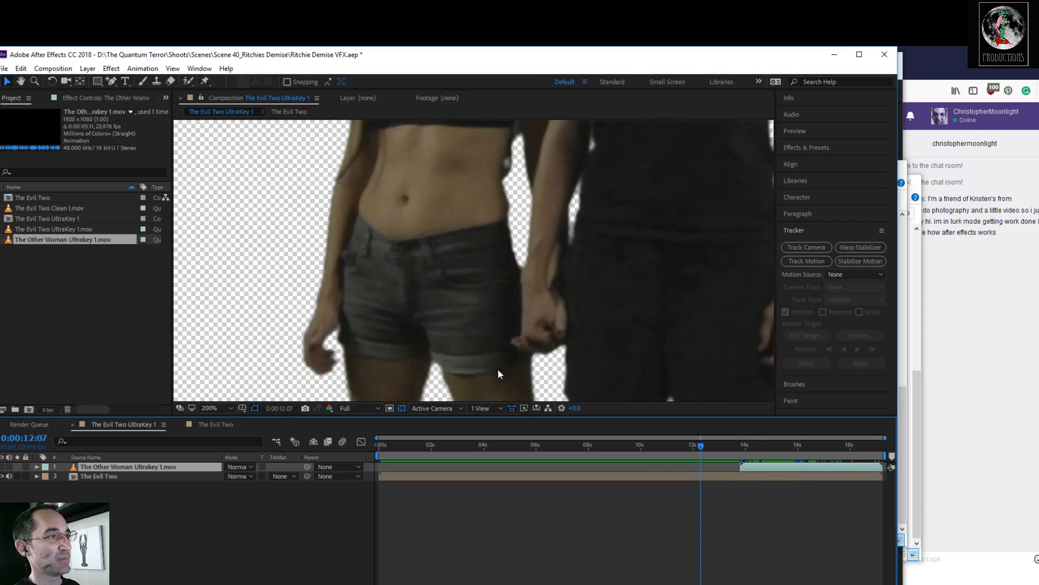
pyautogui.moveTo(518, 377); pyautogui.dragTo(464, 265)
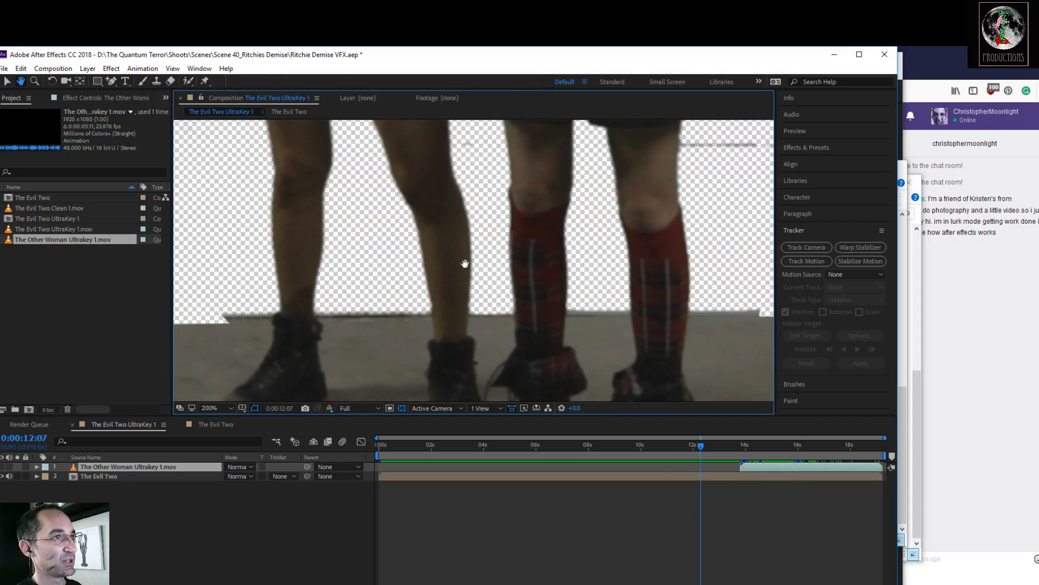
pyautogui.moveTo(741, 186); pyautogui.dragTo(520, 263)
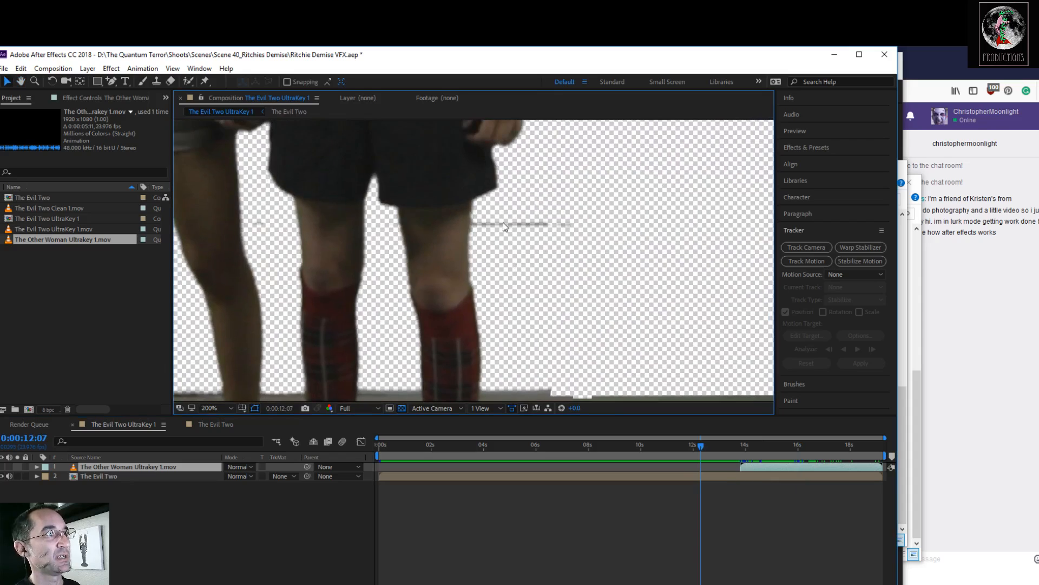
pyautogui.moveTo(379, 293); pyautogui.dragTo(584, 195)
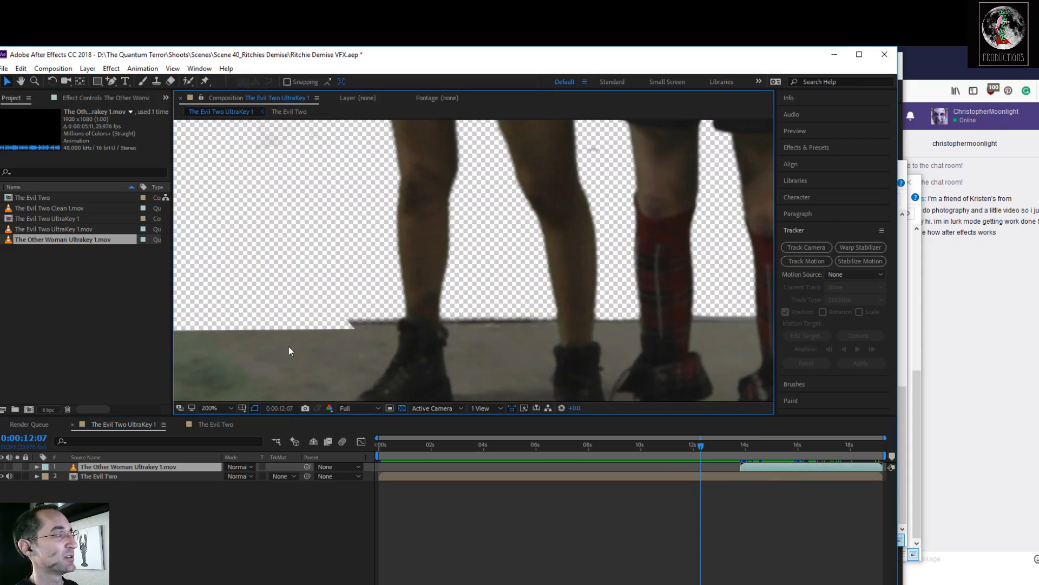
# Step: On The Evil Two layer, draw a mask over the leftover wall strip outside the leftmost boot and set it to Subtract
pyautogui.click(111, 477)
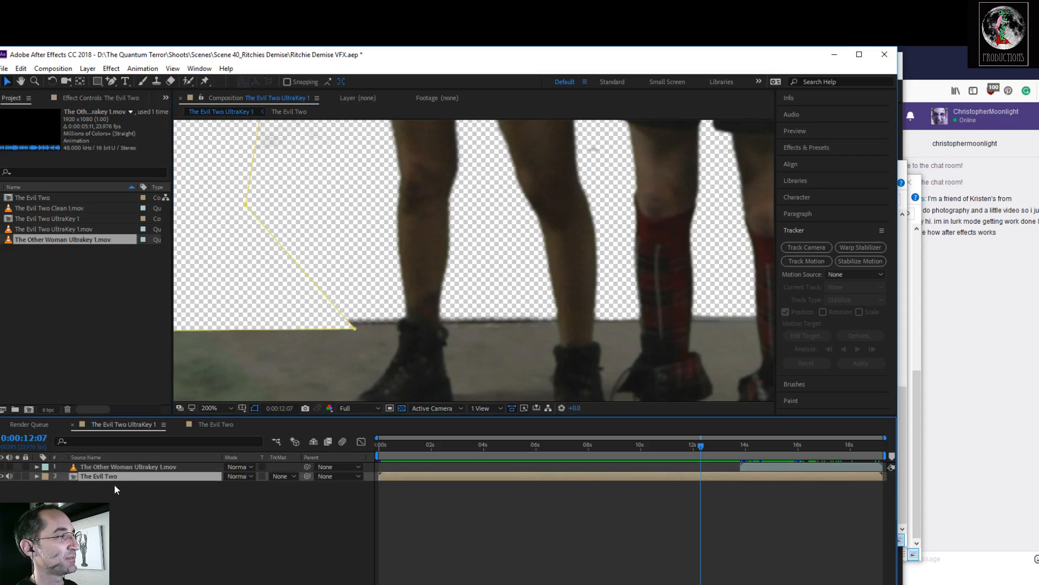
pyautogui.click(111, 82)
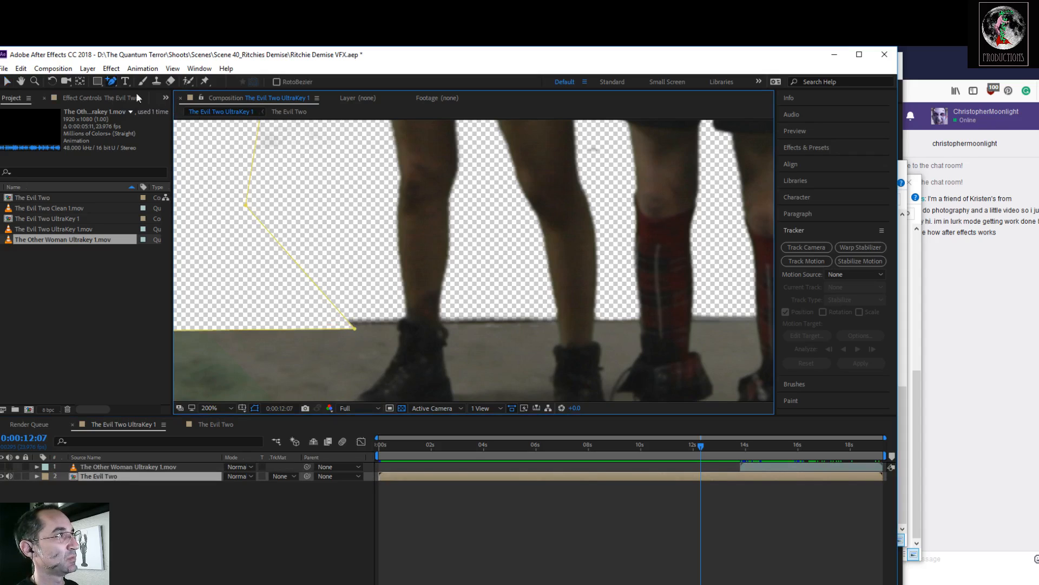
pyautogui.moveTo(112, 82); pyautogui.dragTo(146, 85)
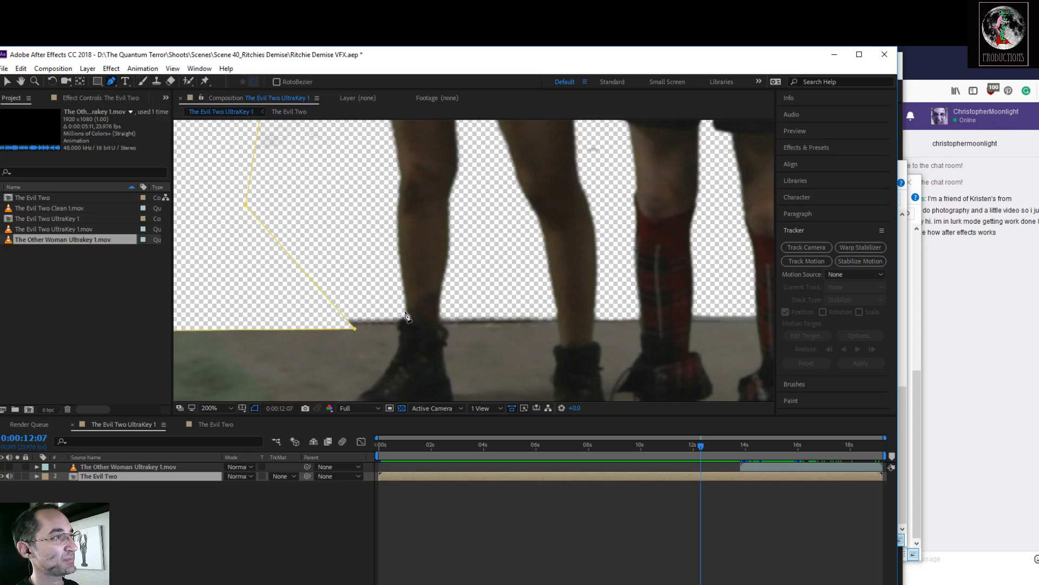
pyautogui.click(401, 307)
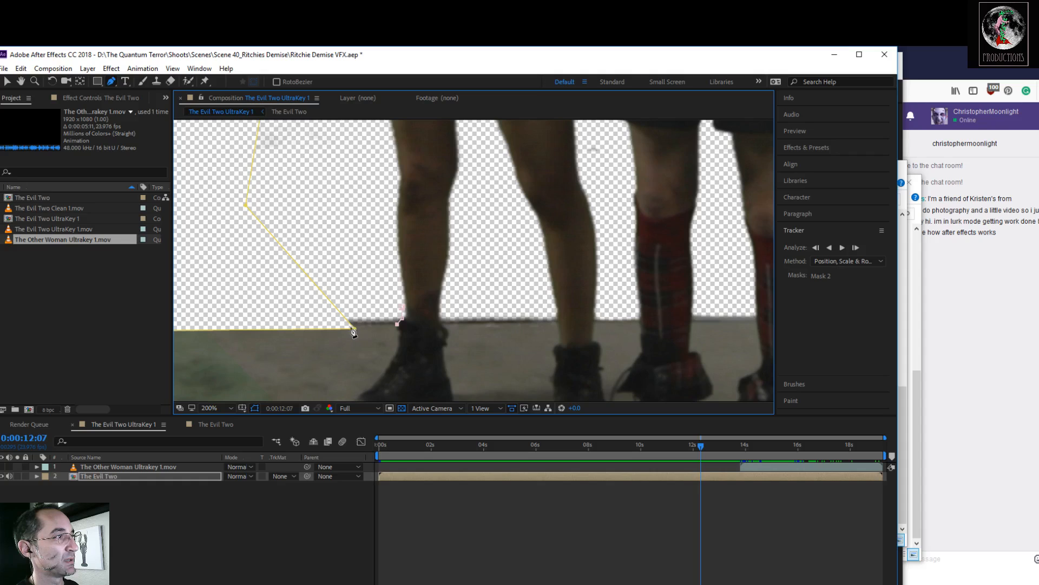
pyautogui.click(334, 292)
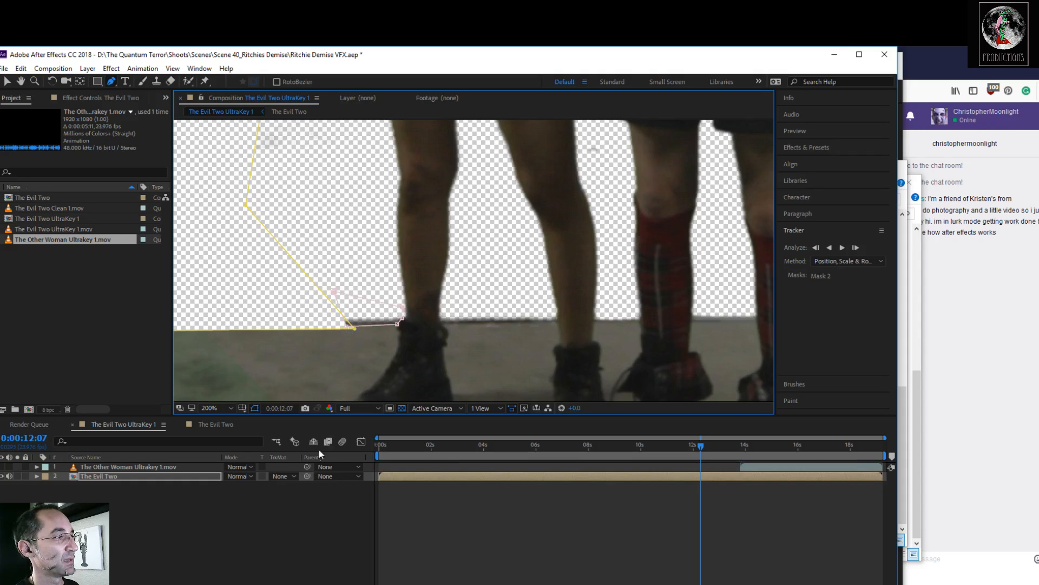
pyautogui.click(37, 476)
pyautogui.click(45, 486)
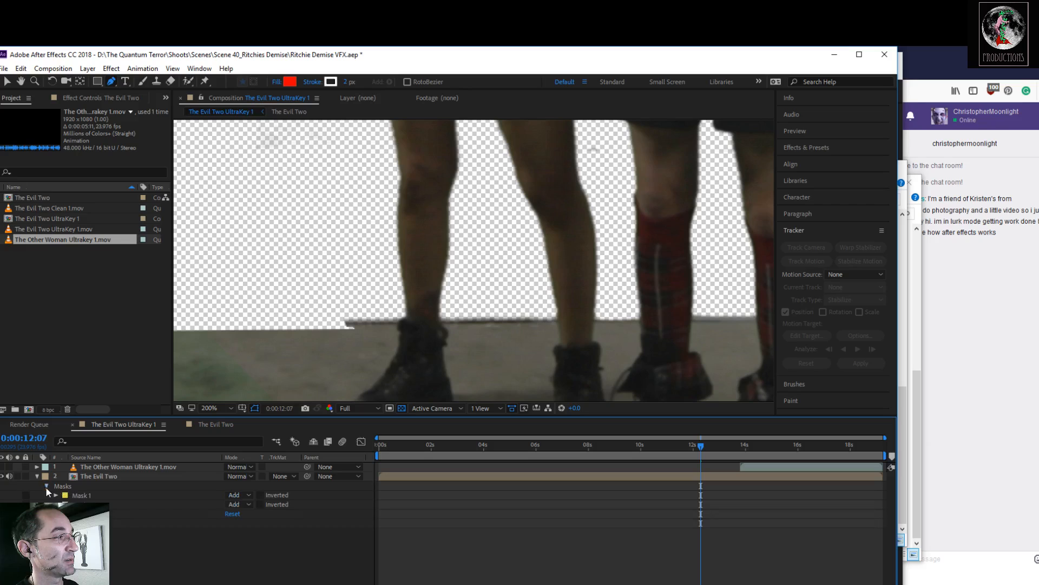
pyautogui.click(239, 504)
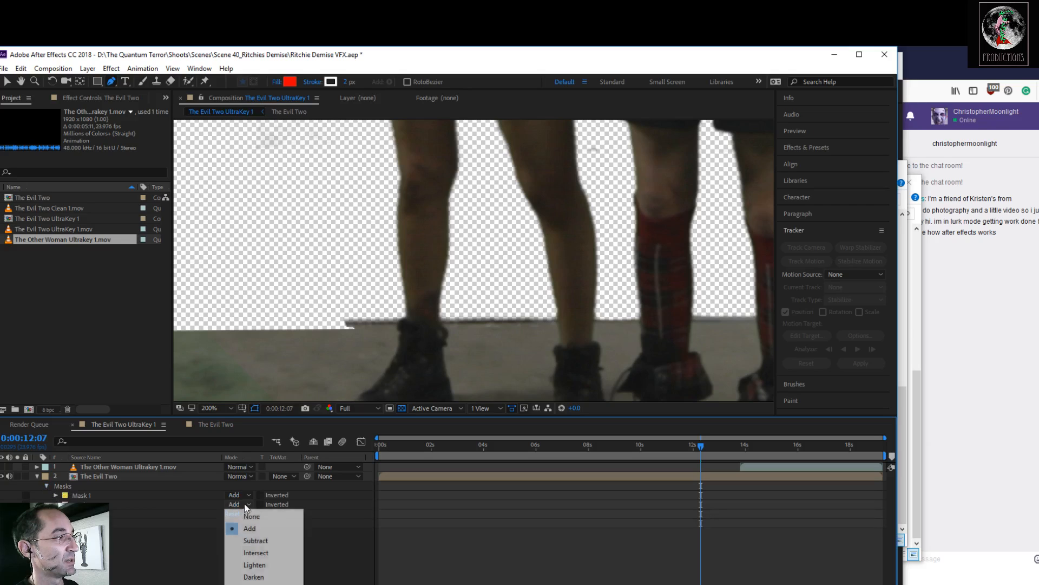
pyautogui.click(256, 539)
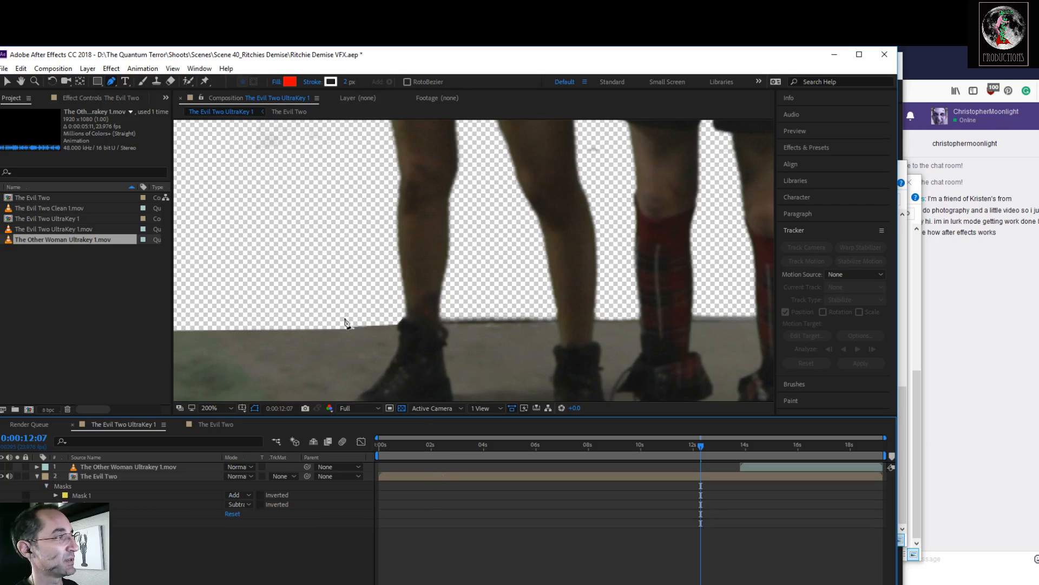
# Step: Lower Mask 2's outer point to the floor edge and convert its lower point beside the boot
pyautogui.click(7, 81)
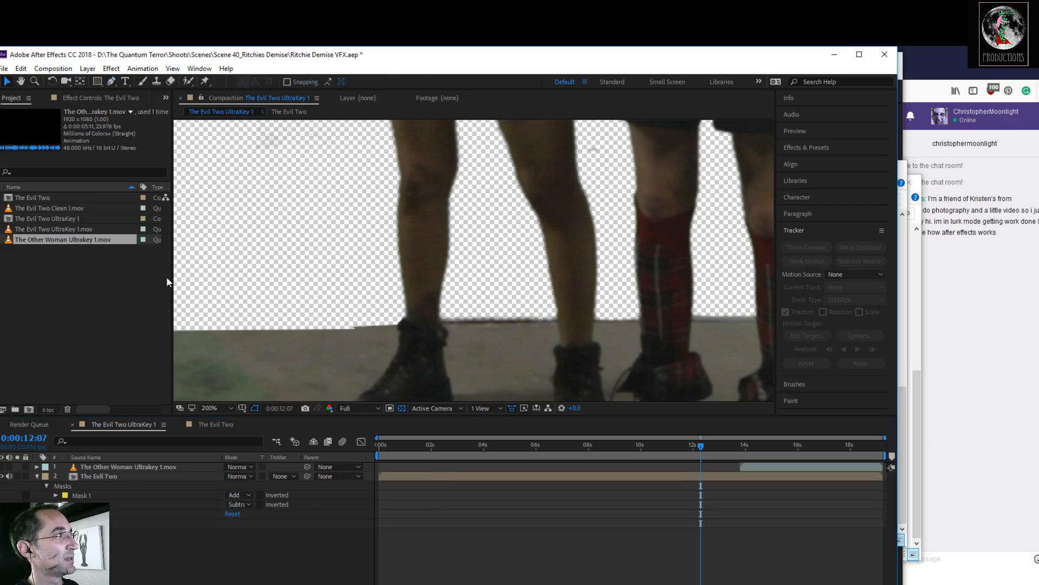
pyautogui.click(82, 504)
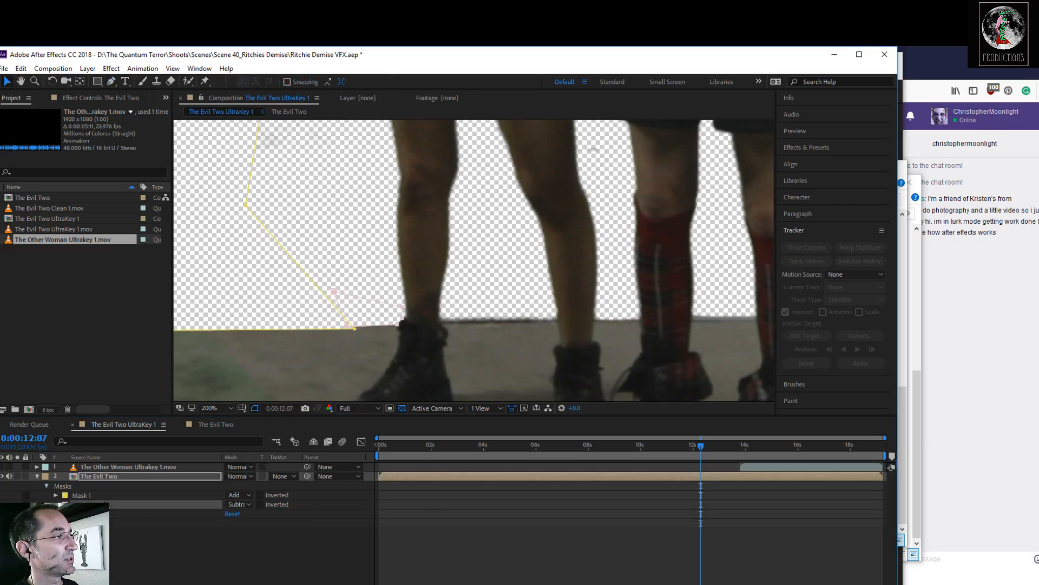
pyautogui.click(348, 331)
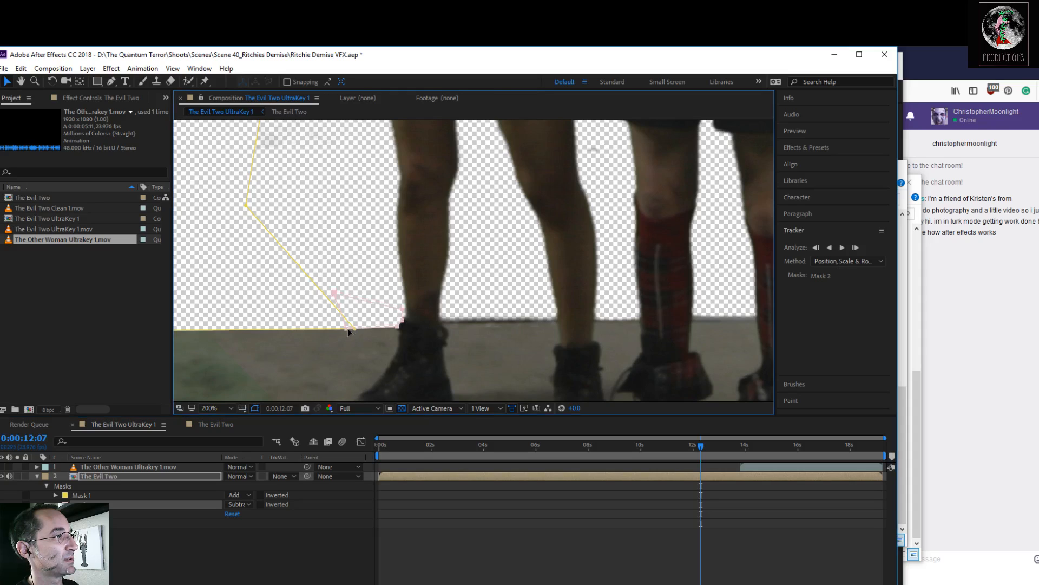
pyautogui.click(404, 329)
pyautogui.moveTo(111, 80); pyautogui.dragTo(135, 115)
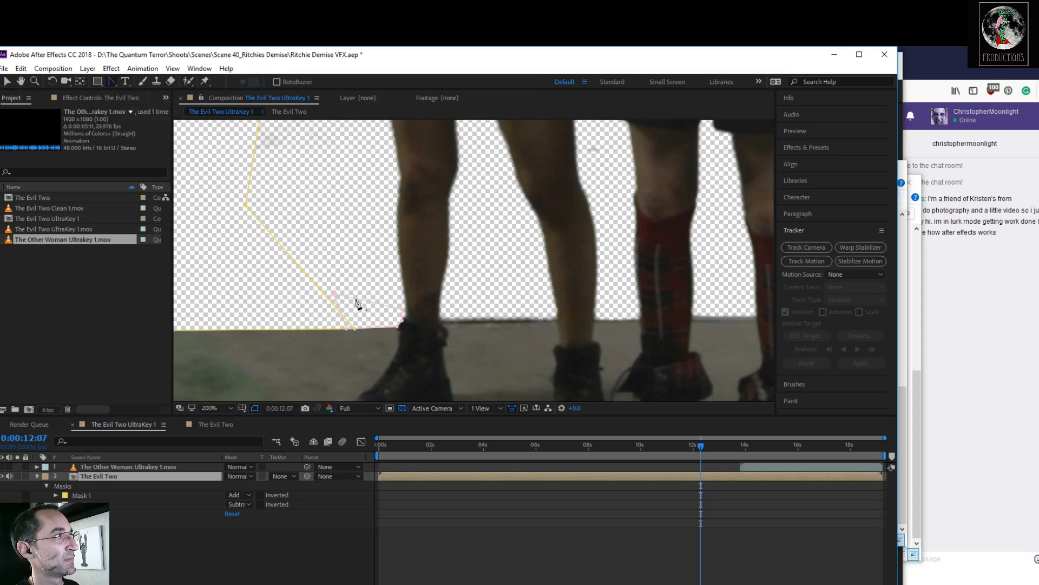
pyautogui.click(398, 330)
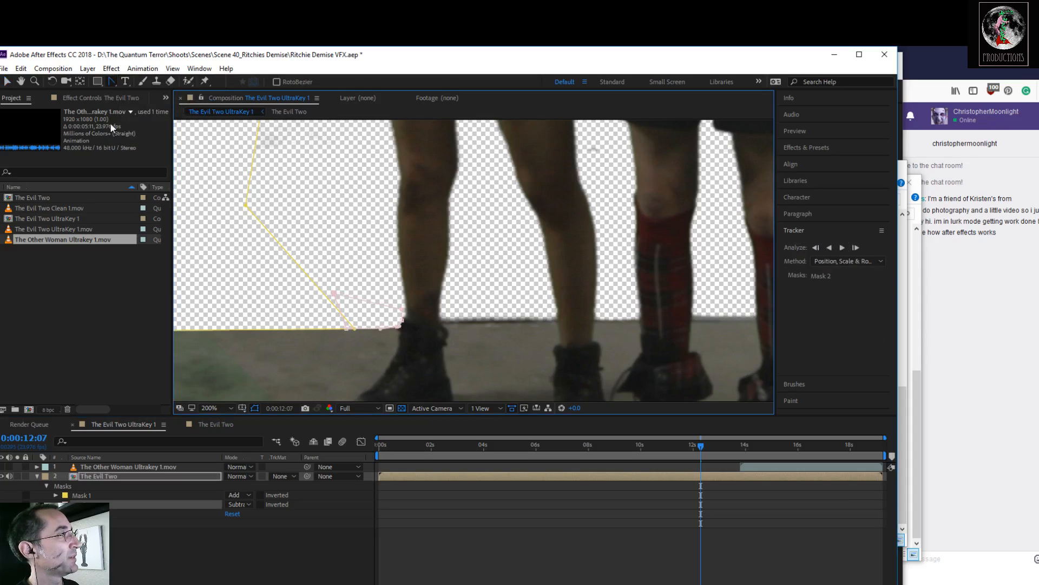
# Step: Pull Mask 2's lower point away from the boot so the mask follows the boot's outline and the floor edge
pyautogui.press('.')
pyautogui.press('.')
pyautogui.moveTo(341, 368); pyautogui.dragTo(560, 118)
pyautogui.click(7, 82)
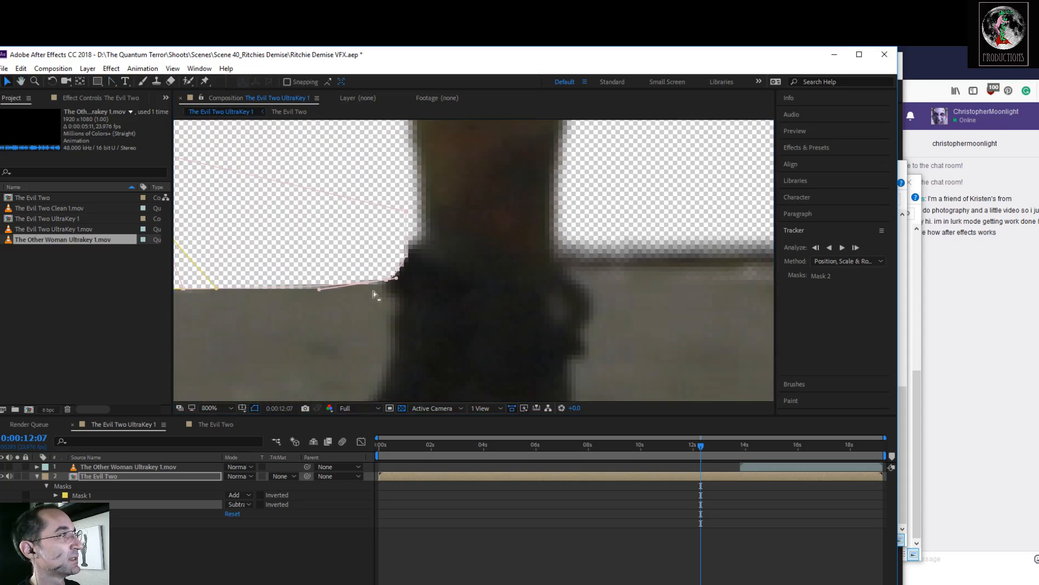
pyautogui.moveTo(396, 283)
pyautogui.mouseDown()
pyautogui.moveTo(332, 311)
pyautogui.moveTo(399, 343)
pyautogui.moveTo(387, 283)
pyautogui.mouseUp()
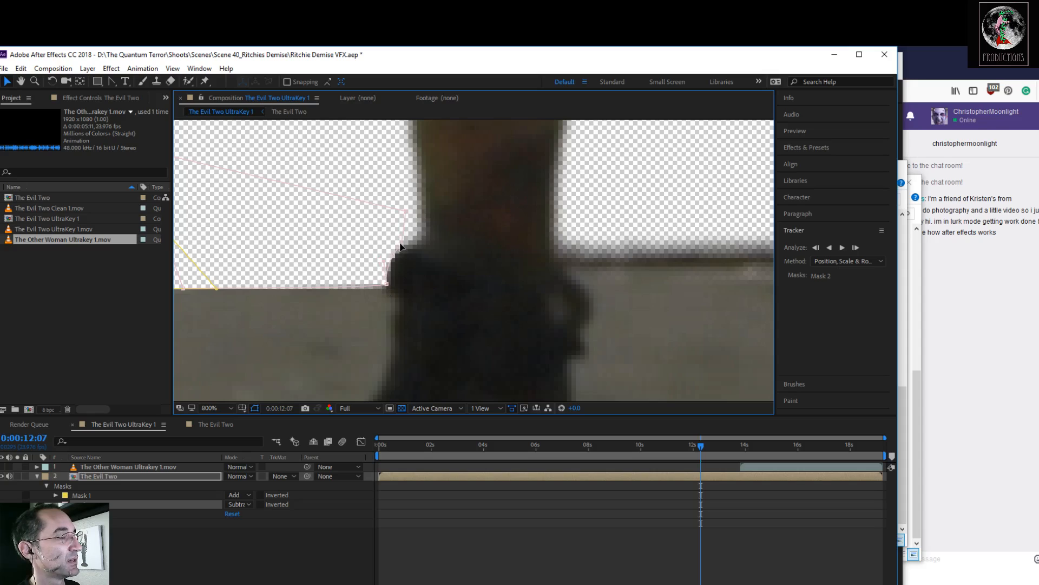
# Step: Draw a four-point mask over the dark strip between the bare-legged actor's legs, set it to Subtract, and deselect the layer
pyautogui.scroll(-4, 438, 359)
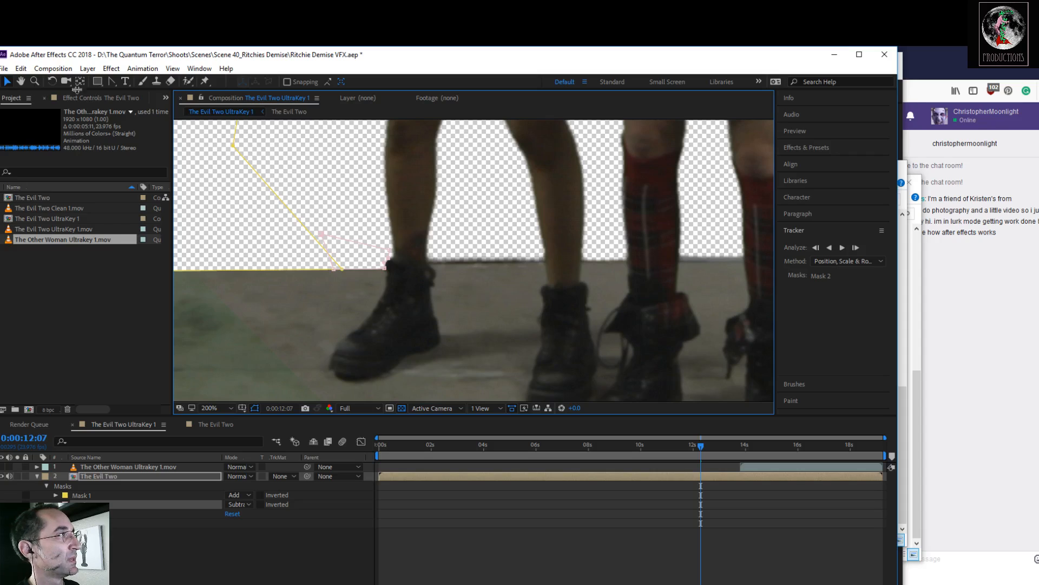
pyautogui.moveTo(114, 83); pyautogui.dragTo(148, 83)
pyautogui.click(427, 253)
pyautogui.click(431, 267)
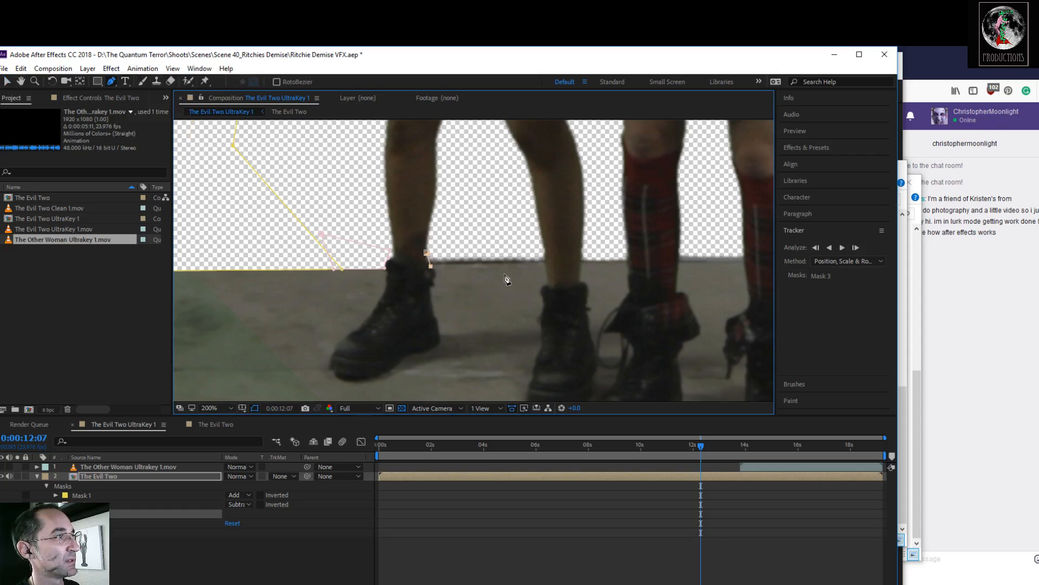
pyautogui.click(546, 265)
pyautogui.click(545, 255)
pyautogui.click(427, 252)
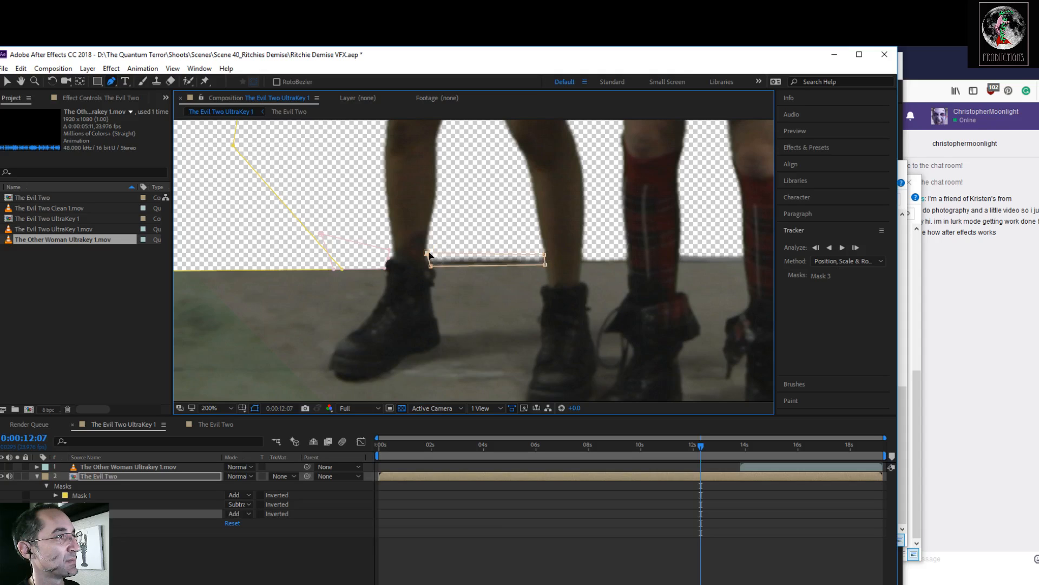
pyautogui.click(237, 514)
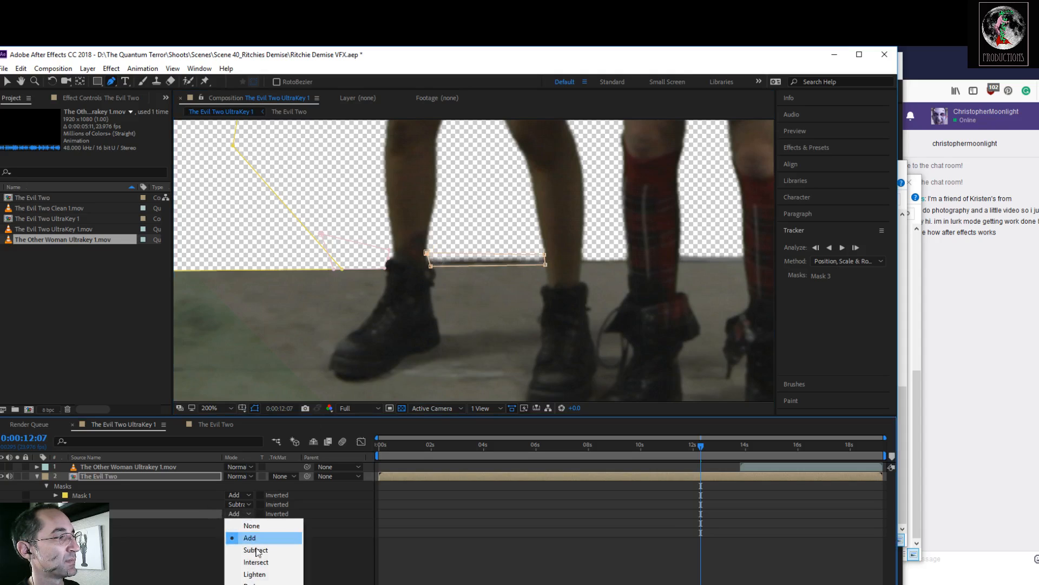
pyautogui.click(261, 554)
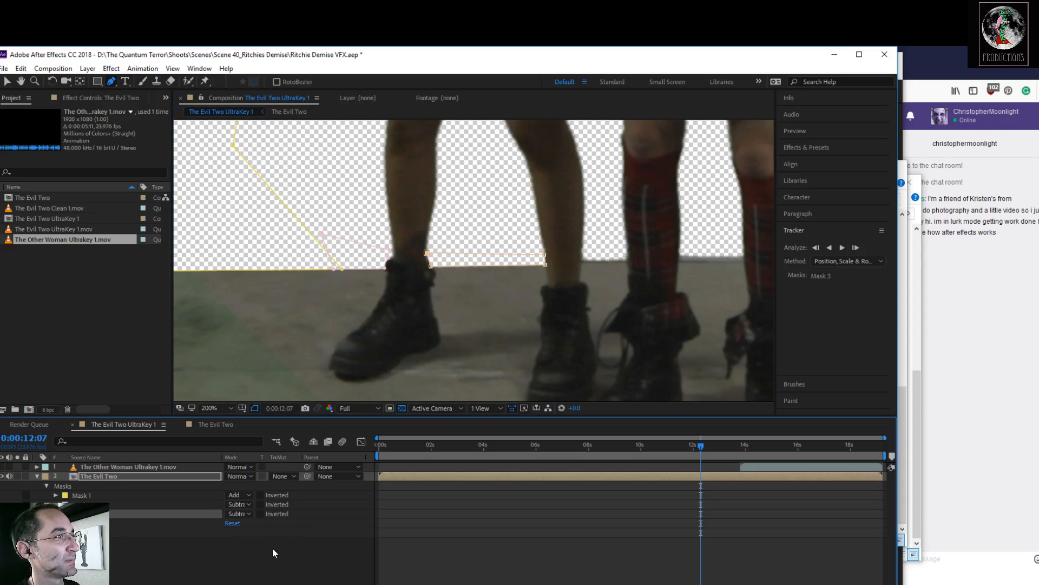
pyautogui.click(155, 569)
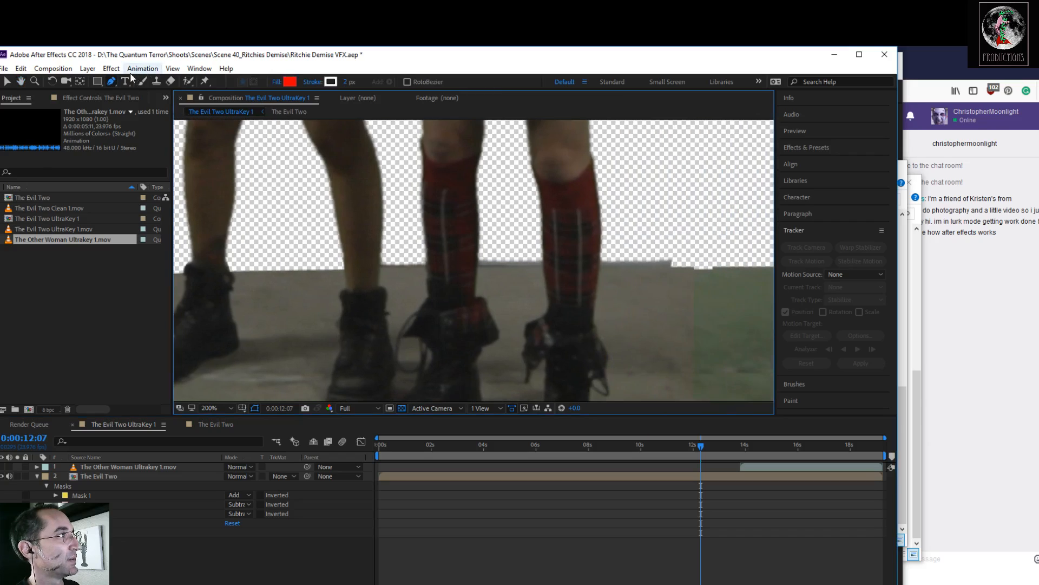
# Step: With no layer selected, draw a closed four-point shape over the floor's back edge between the bare leg and the neighbouring plaid sock
pyautogui.click(380, 255)
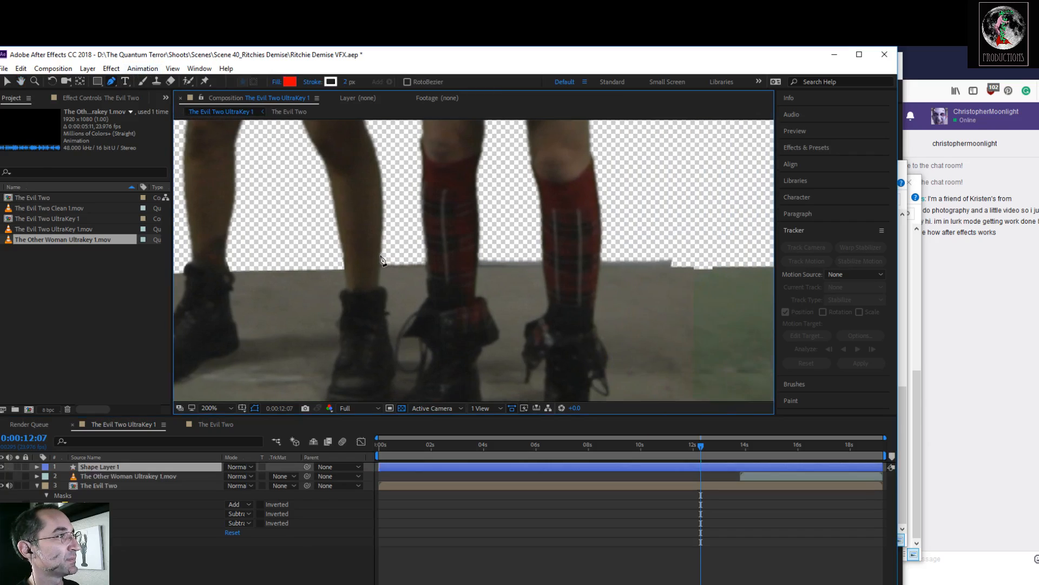
pyautogui.click(380, 271)
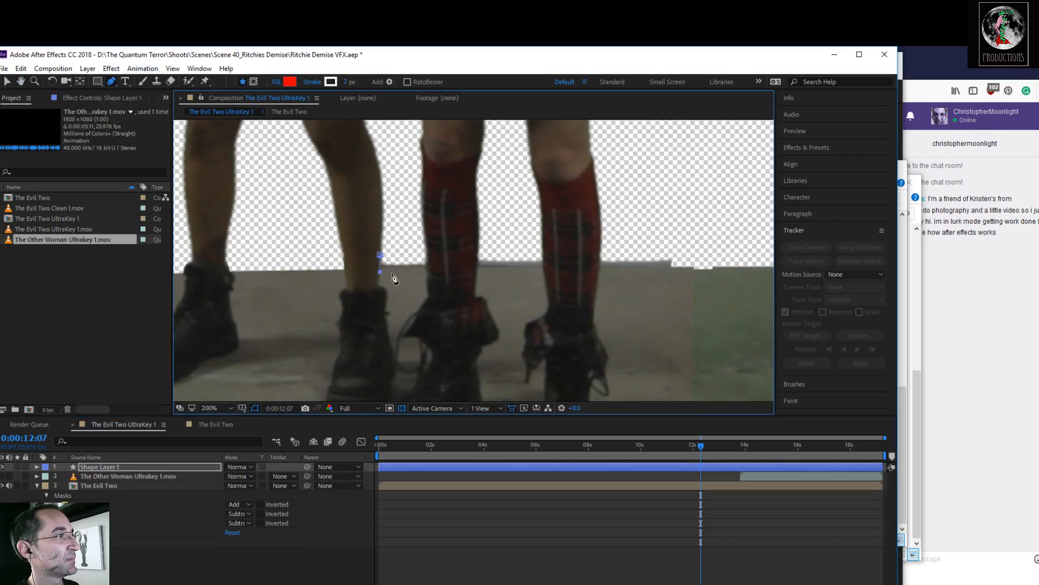
pyautogui.click(427, 271)
pyautogui.click(426, 258)
pyautogui.click(380, 254)
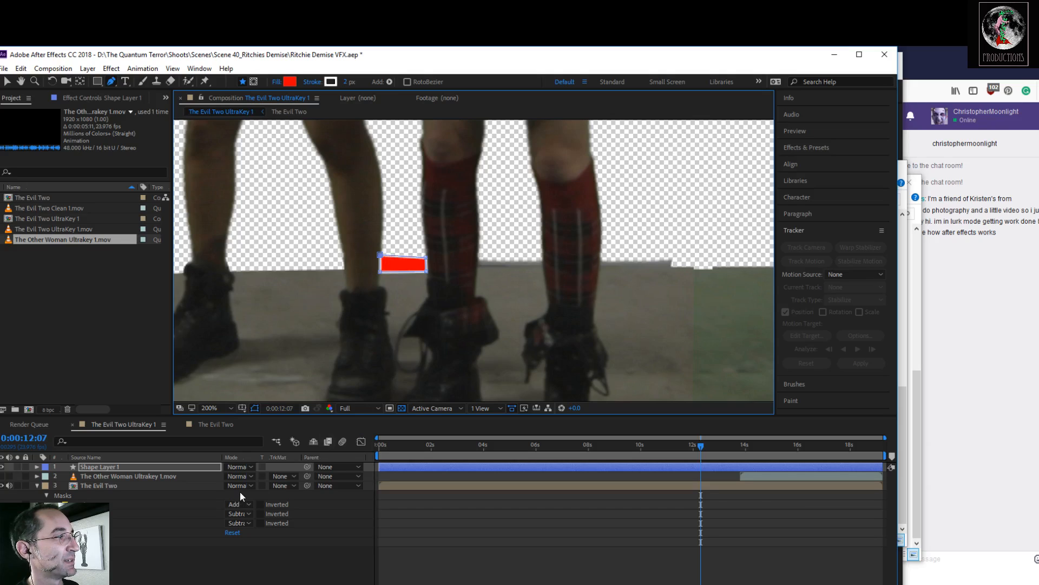
# Step: Delete Shape Layer 1 and mask out the floor strip between the two women's adjacent legs on The Evil Two layer, using Subtract mode
pyautogui.click(159, 467)
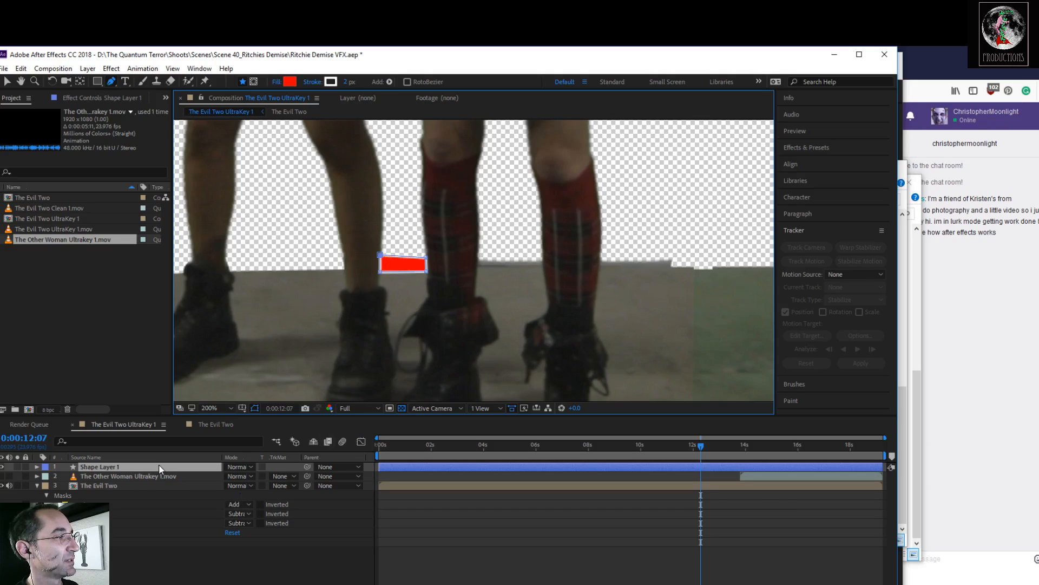
pyautogui.press('Delete')
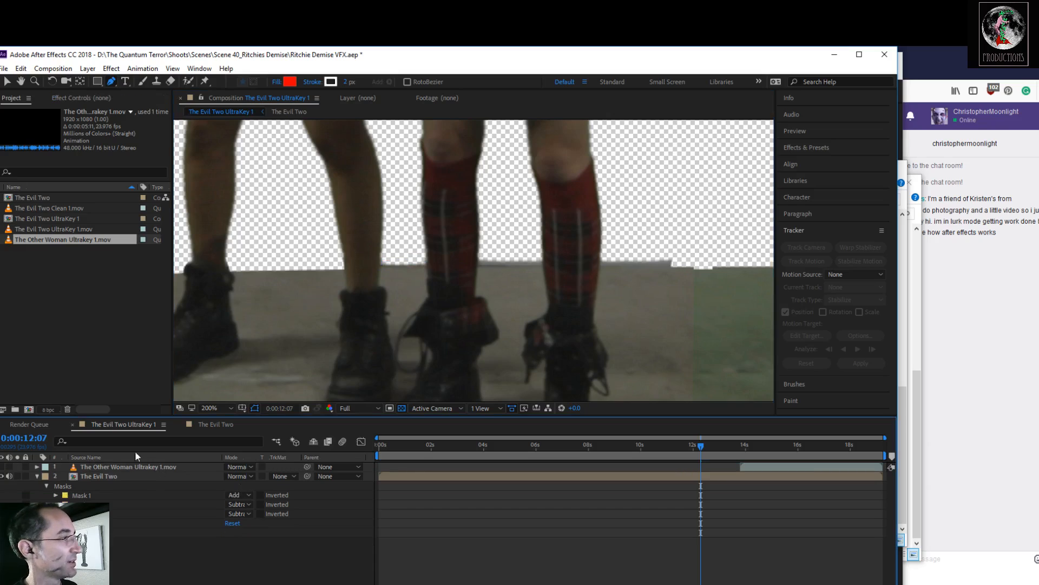
pyautogui.click(144, 477)
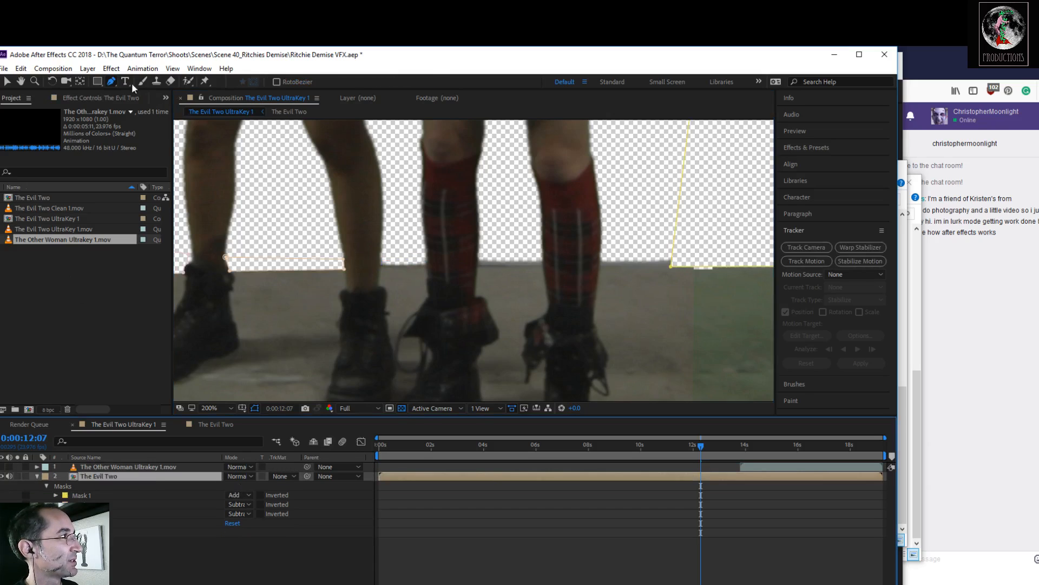
pyautogui.click(381, 257)
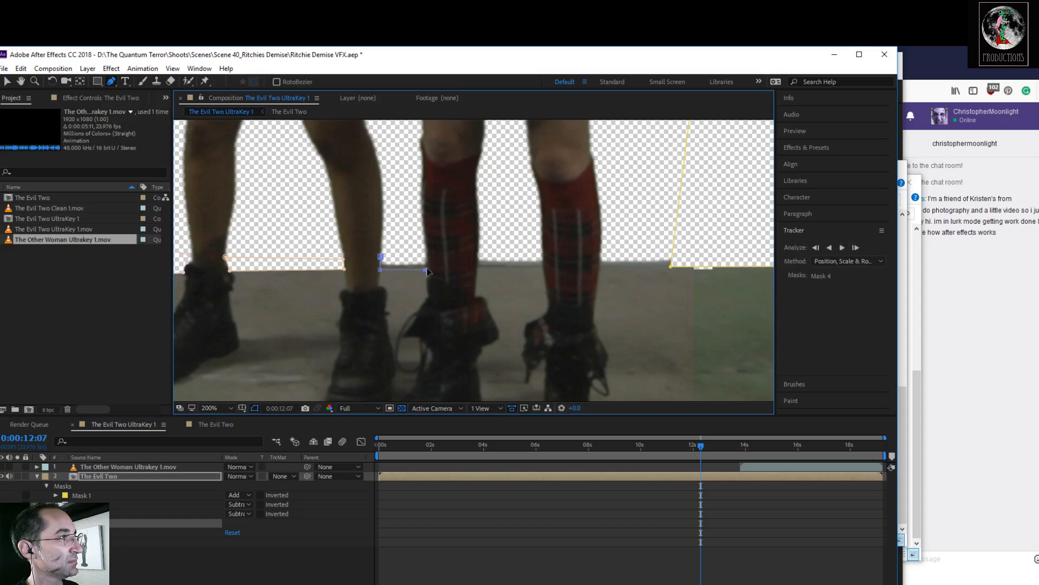
pyautogui.click(385, 258)
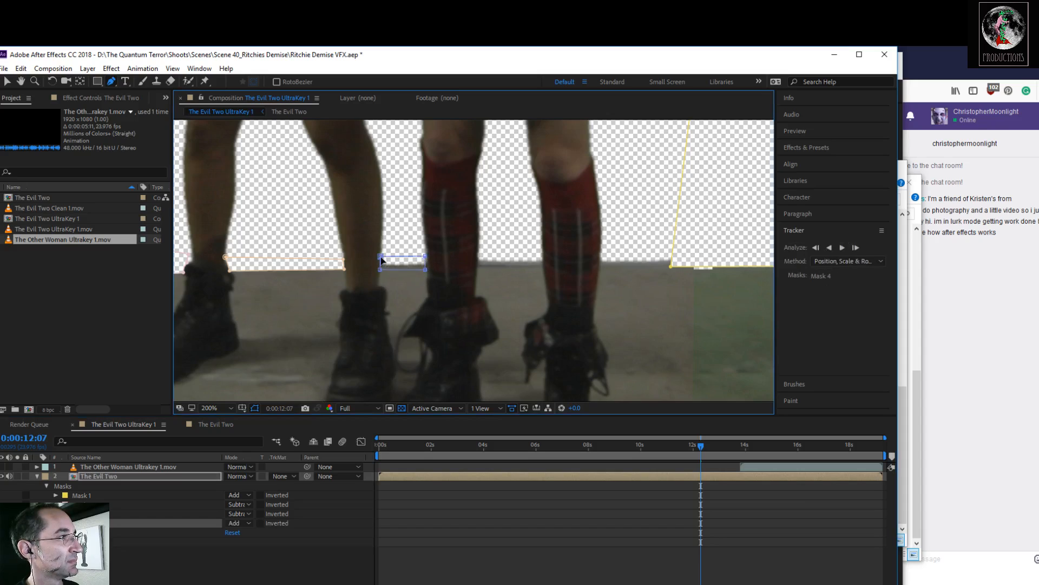
pyautogui.click(247, 524)
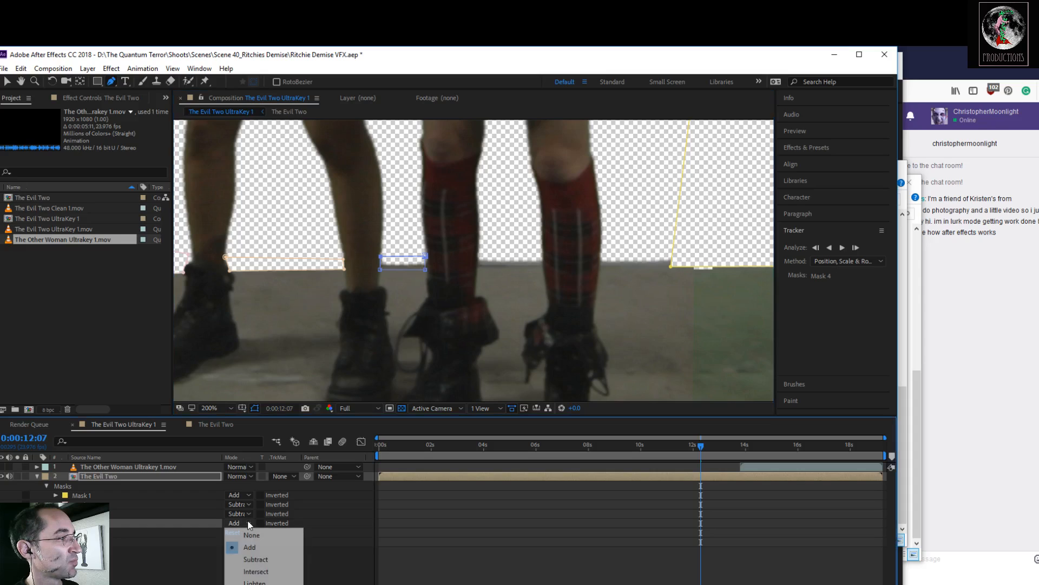
pyautogui.click(255, 559)
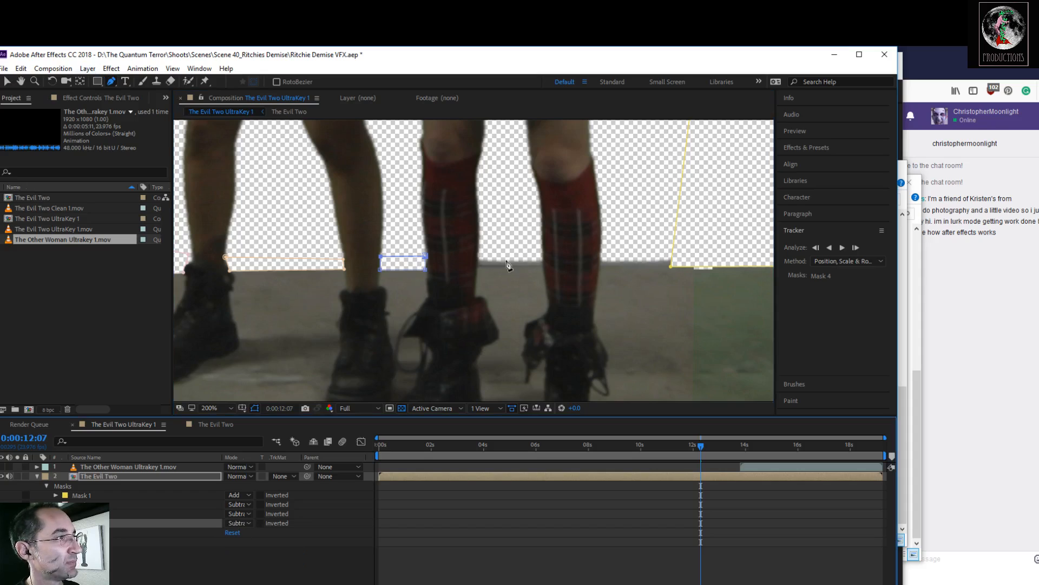
# Step: Draw a four-sided mask around the grey strip between the two plaid socks on The Evil Two layer and set it to Subtract
pyautogui.click(478, 253)
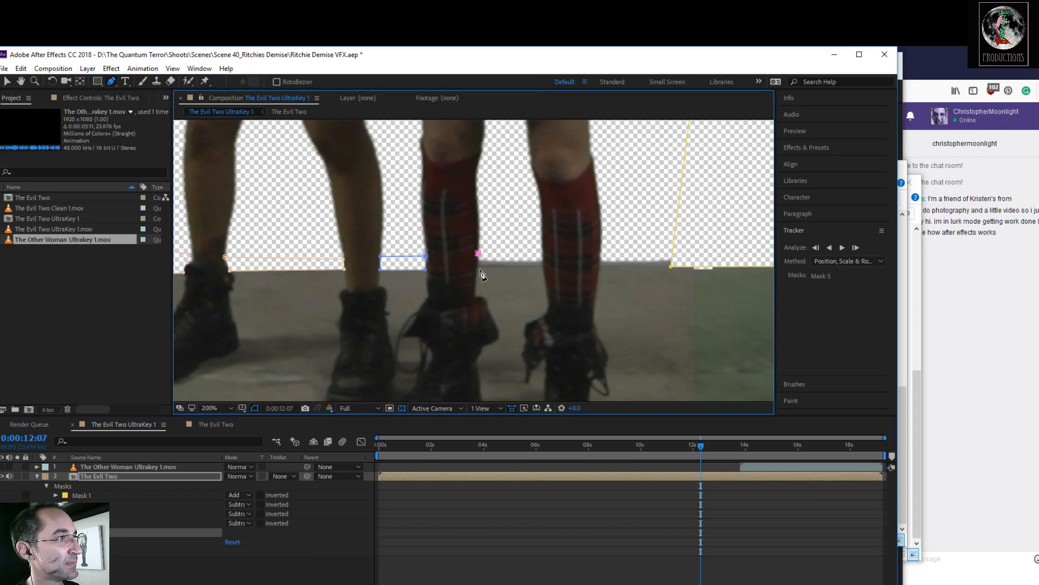
pyautogui.click(544, 271)
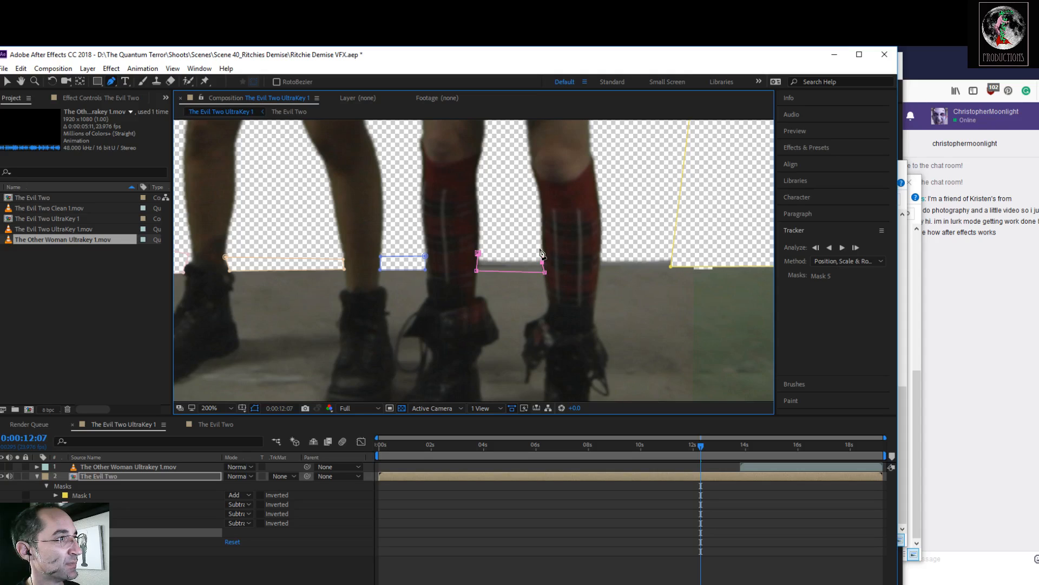
pyautogui.click(478, 253)
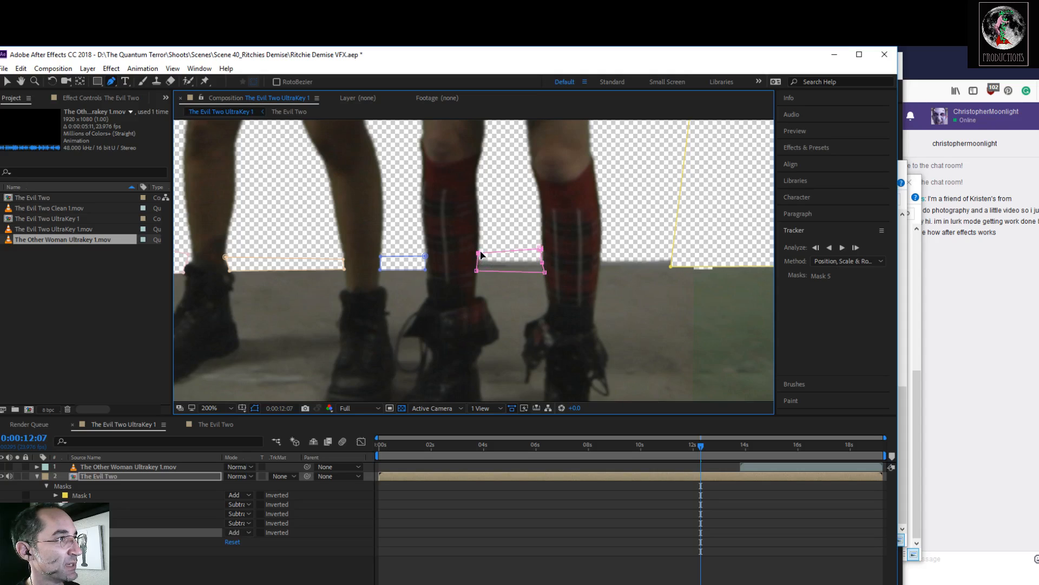
pyautogui.click(248, 533)
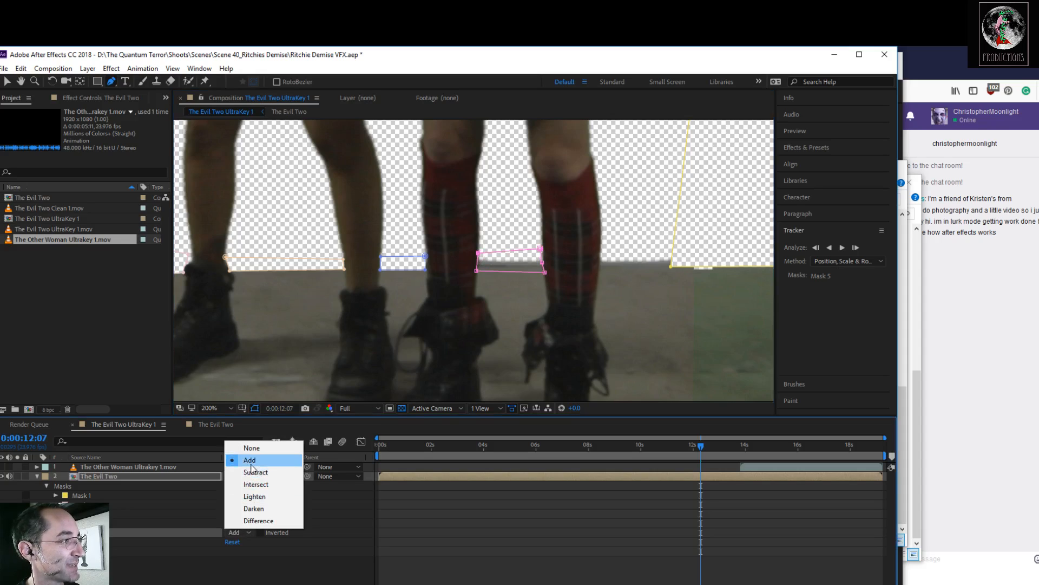
pyautogui.click(239, 469)
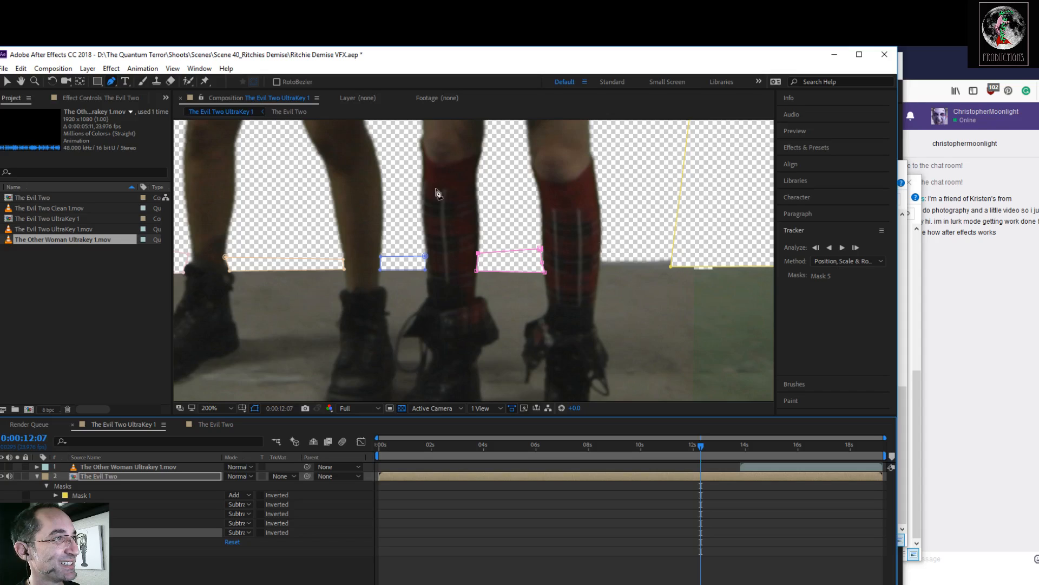
# Step: Mask the area beside the outer plaid-sock leg, from the knee down to the floor edge, and set the mask to Subtract
pyautogui.click(7, 82)
pyautogui.press('h')
pyautogui.moveTo(626, 193); pyautogui.dragTo(585, 284)
pyautogui.press('v')
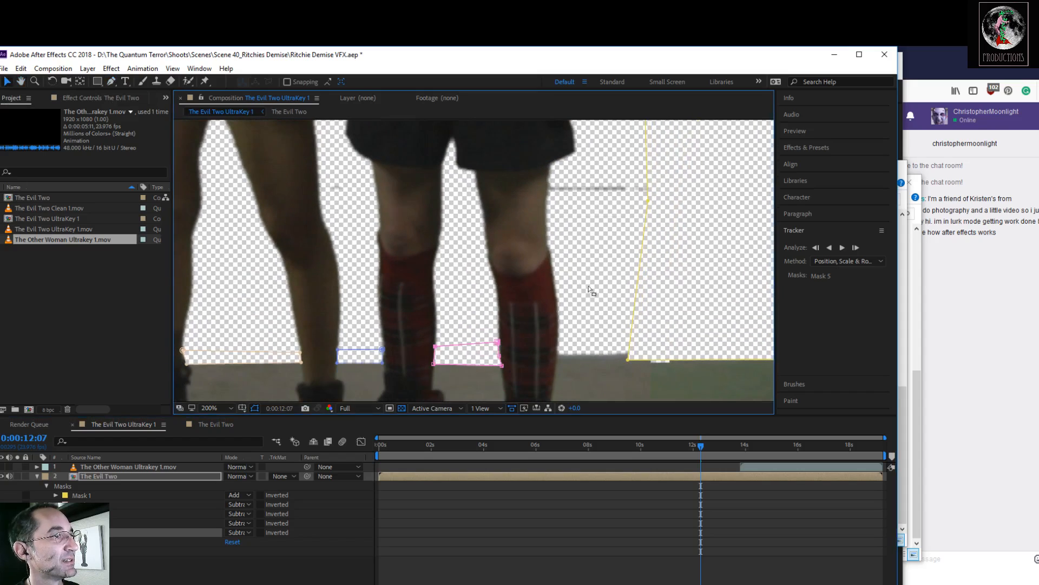
pyautogui.click(111, 81)
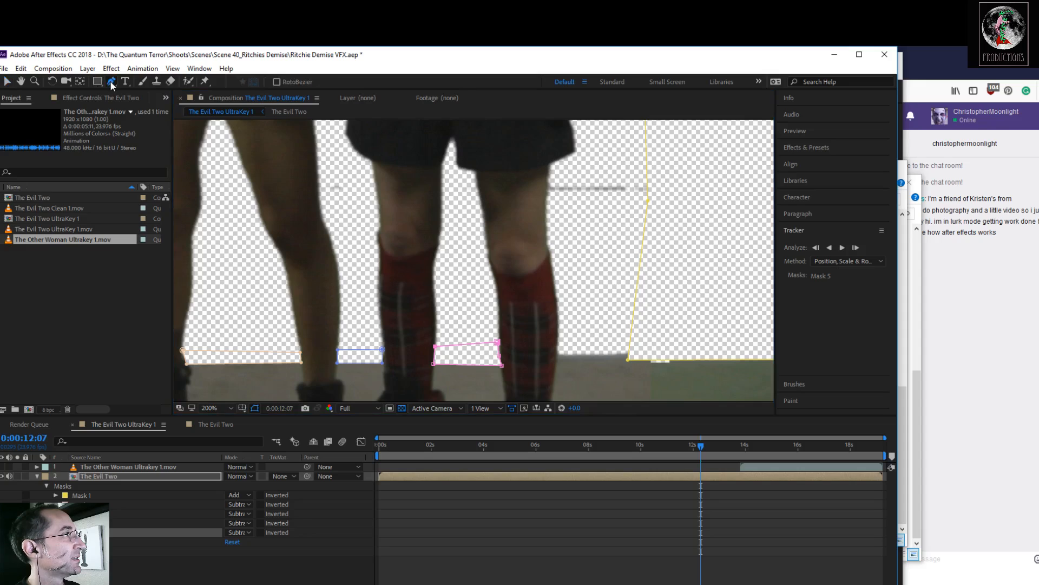
pyautogui.click(551, 177)
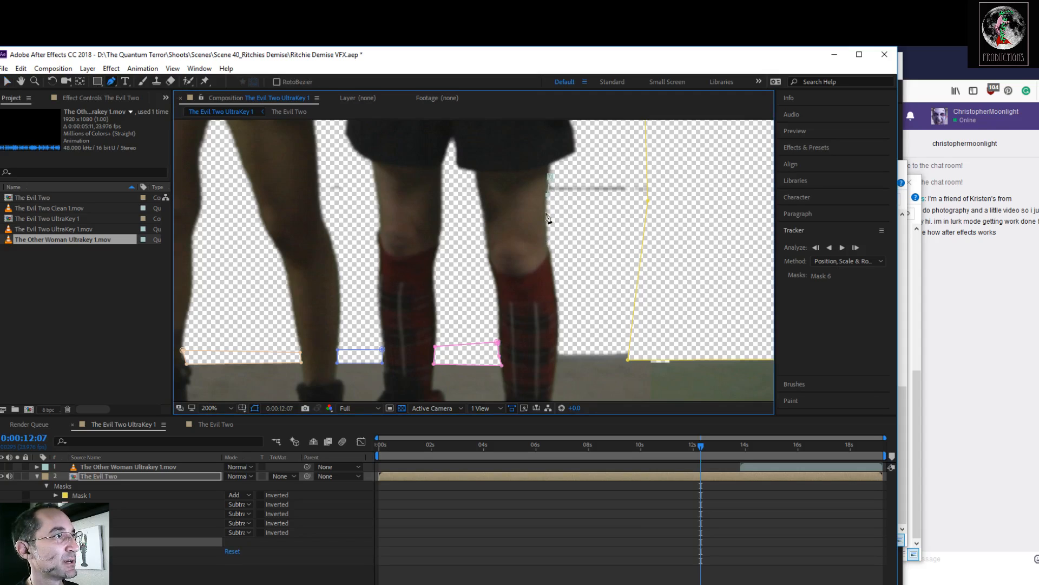
pyautogui.click(561, 311)
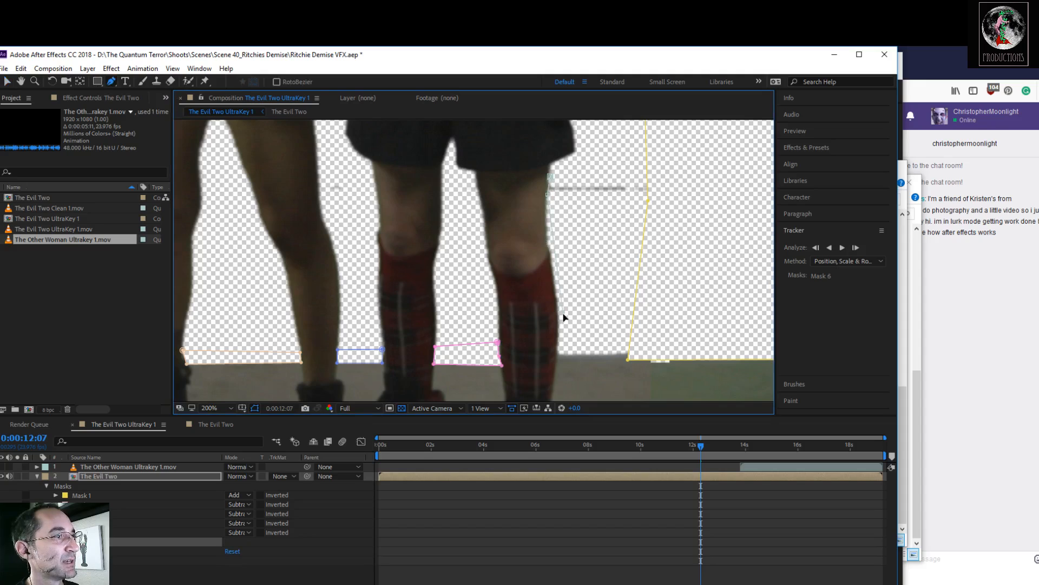
pyautogui.click(557, 366)
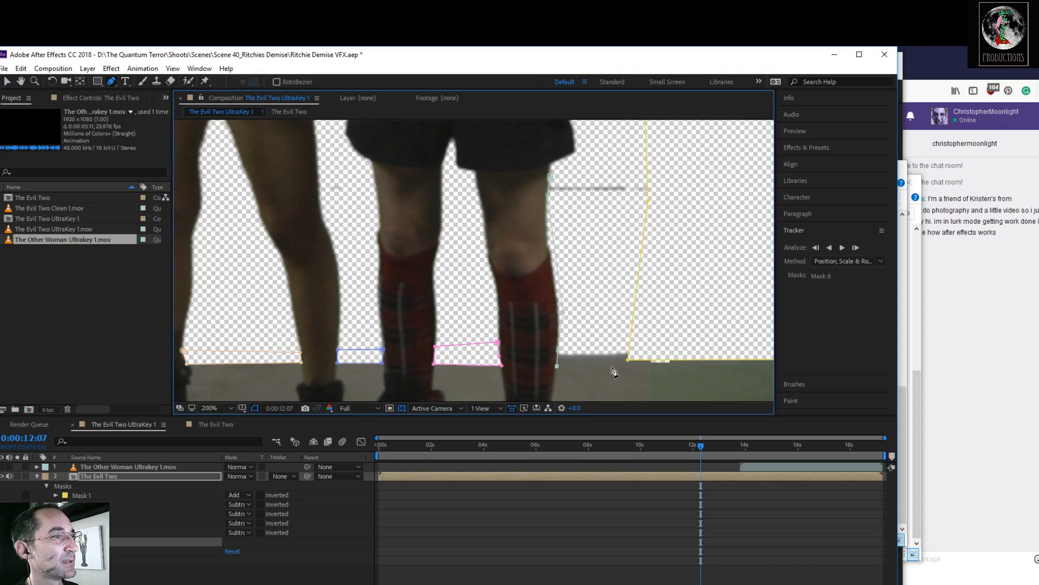
pyautogui.click(713, 356)
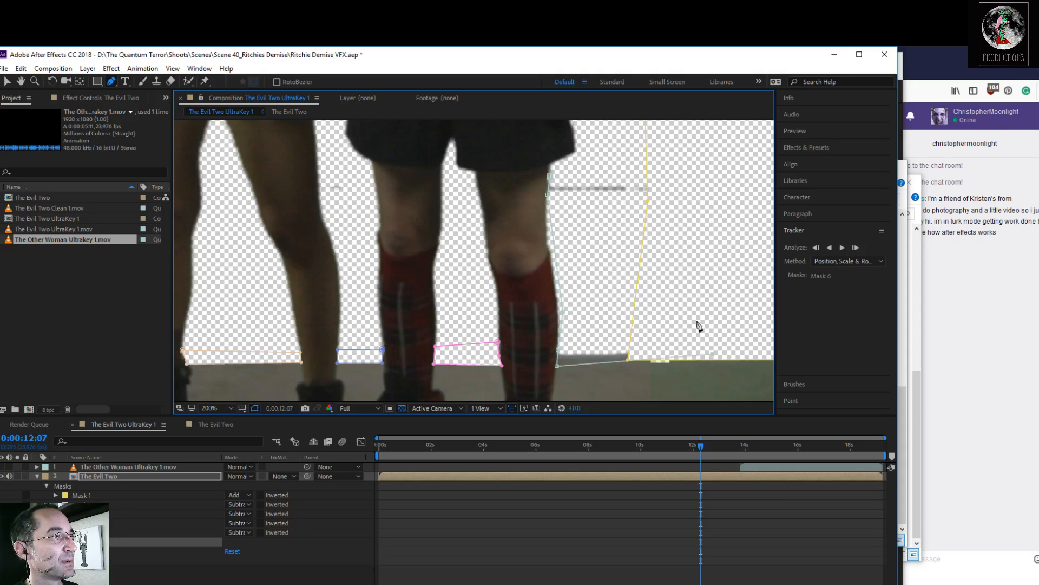
pyautogui.click(700, 175)
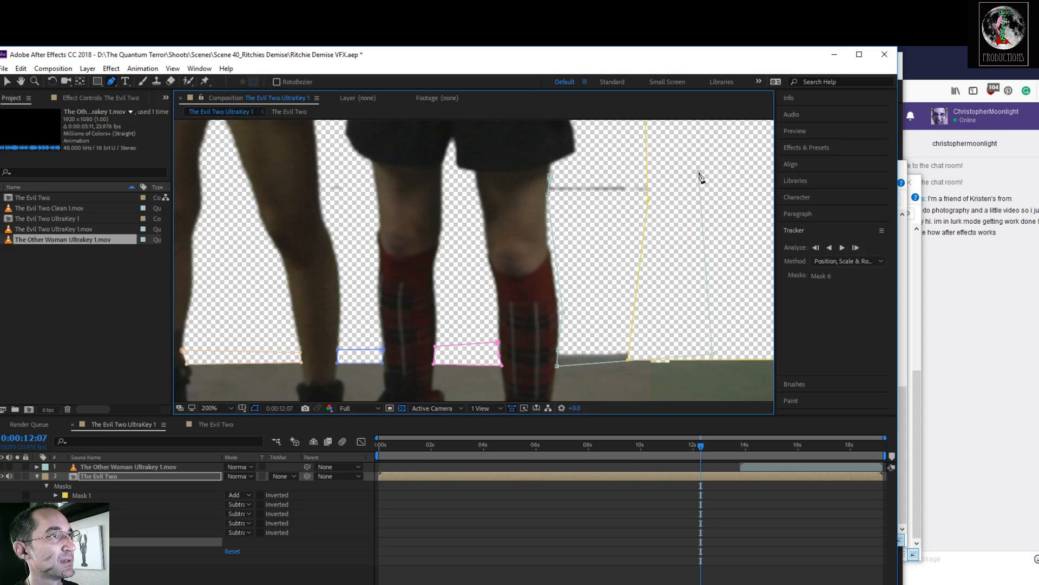
pyautogui.click(549, 178)
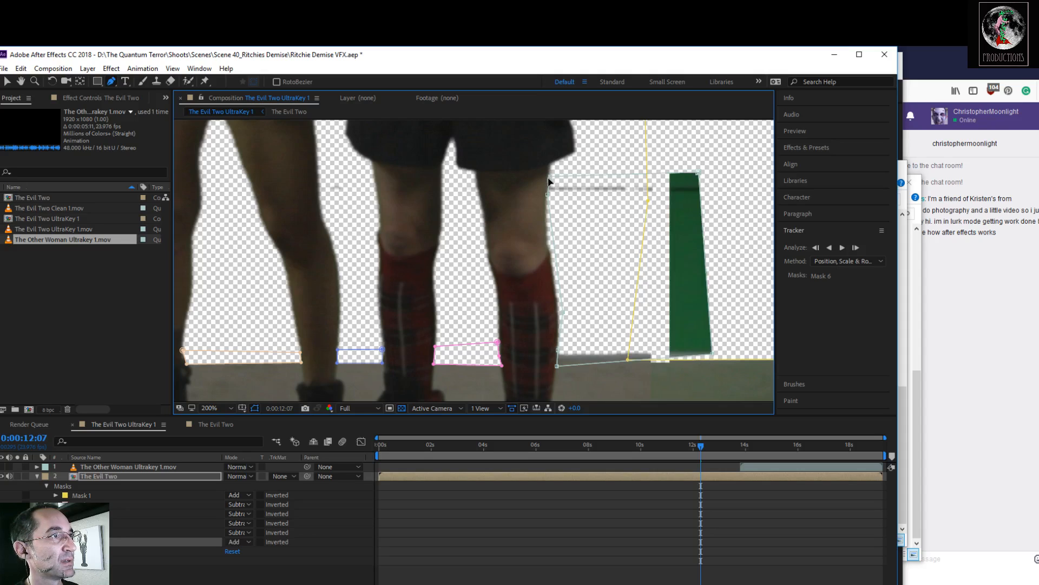
pyautogui.click(244, 542)
pyautogui.click(262, 482)
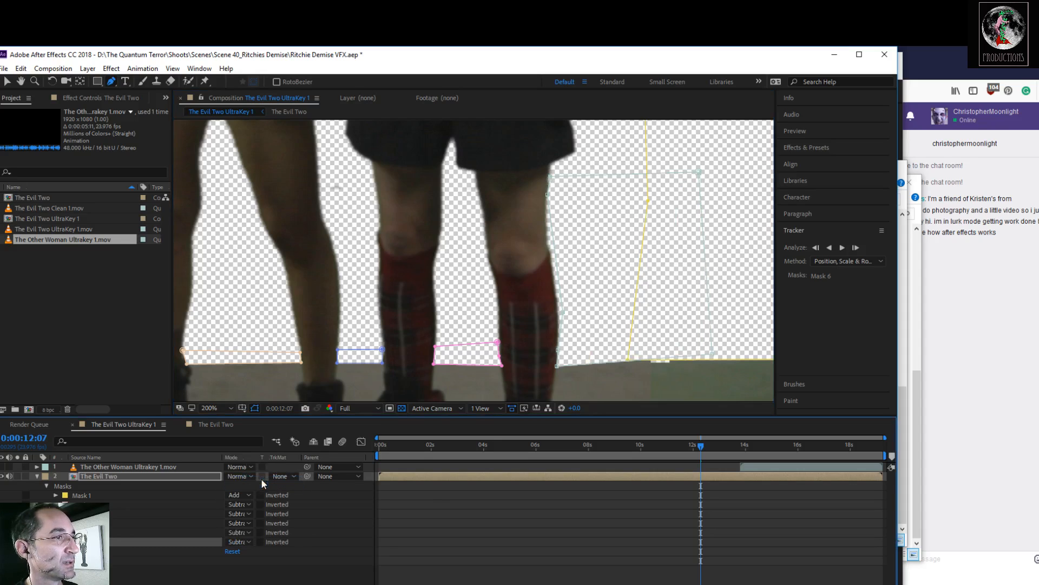
# Step: Move the newest mask's lower outer corner farther out along the floor edge to cover the leftover notch
pyautogui.click(7, 82)
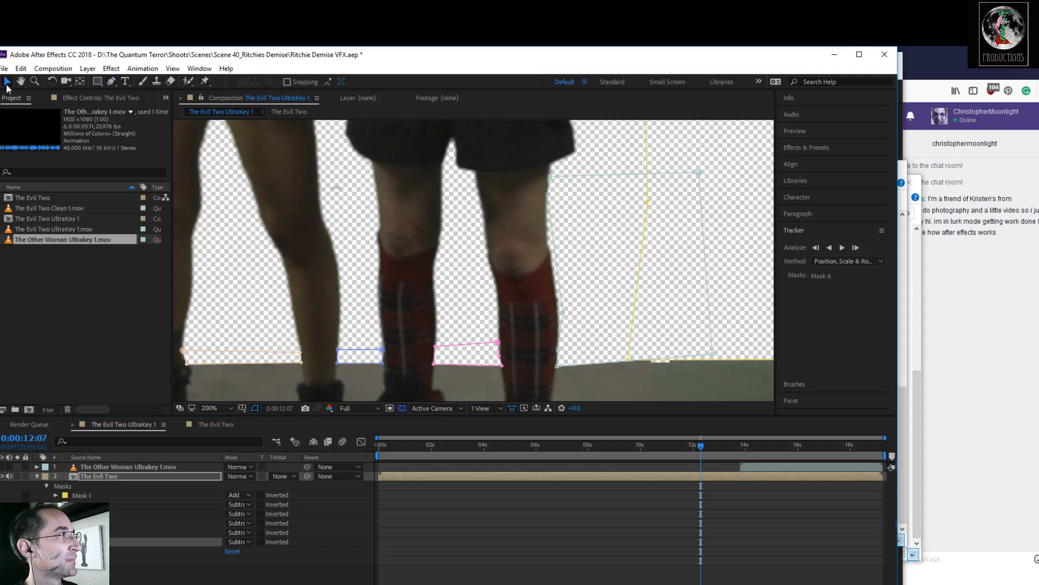
pyautogui.moveTo(715, 358); pyautogui.dragTo(748, 359)
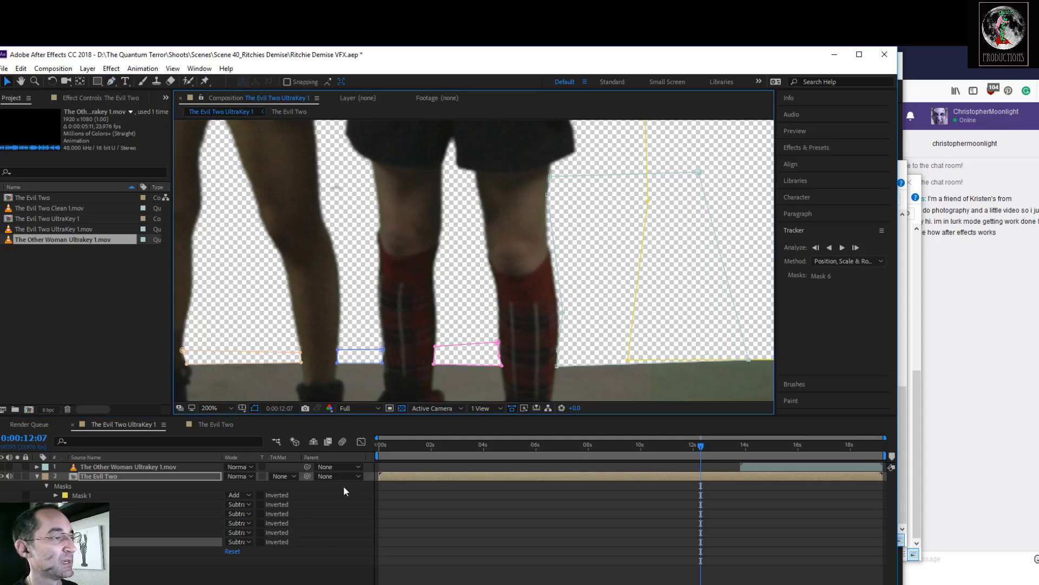
# Step: Fit the whole composition in the viewer, save the project and deselect the layer to check the masked result
pyautogui.scroll(-6, 450, 350)
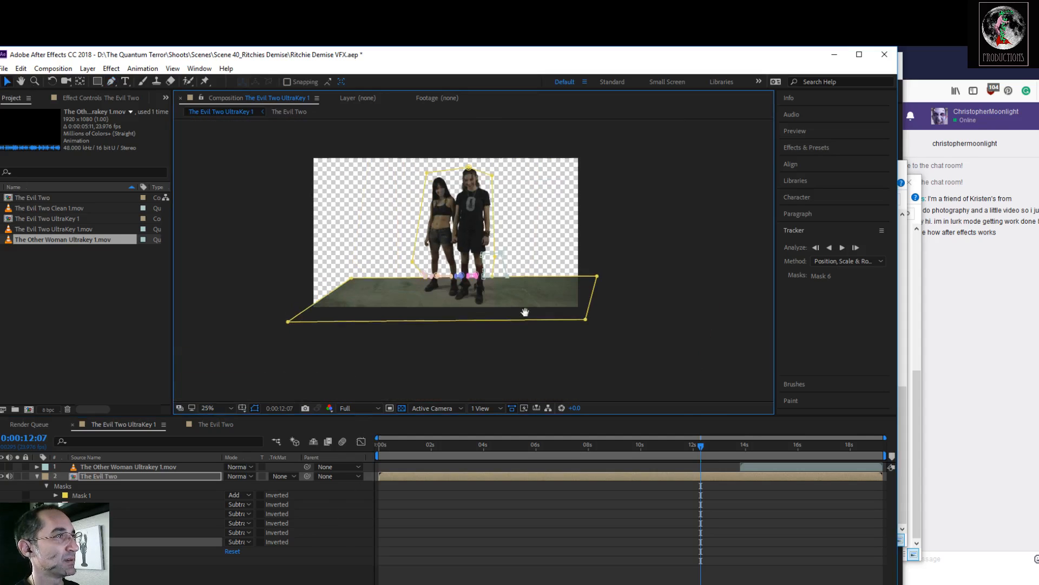
pyautogui.scroll(2, 463, 344)
pyautogui.scroll(-4, 466, 344)
pyautogui.scroll(8, 415, 350)
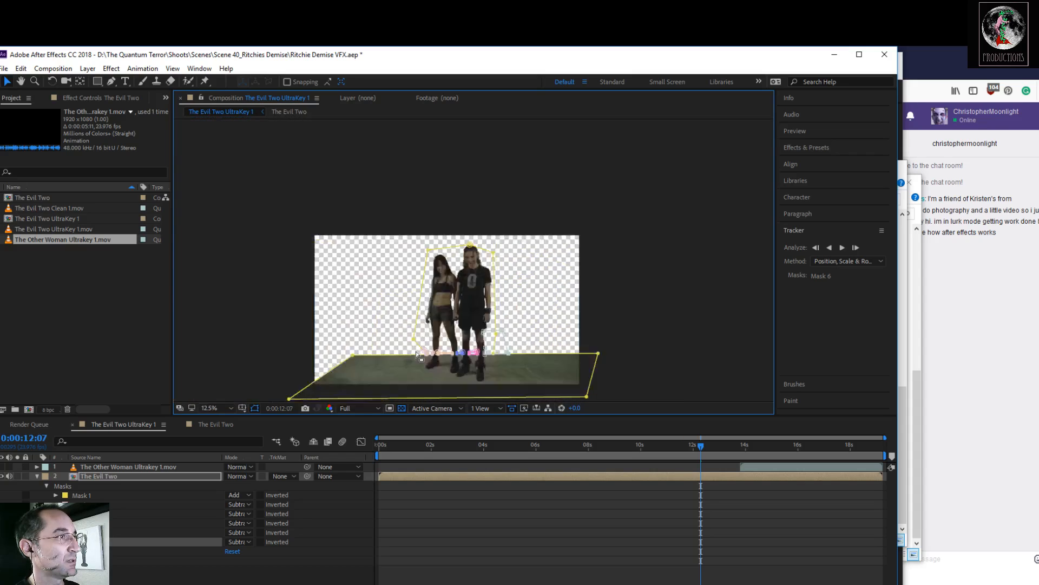
pyautogui.click(226, 410)
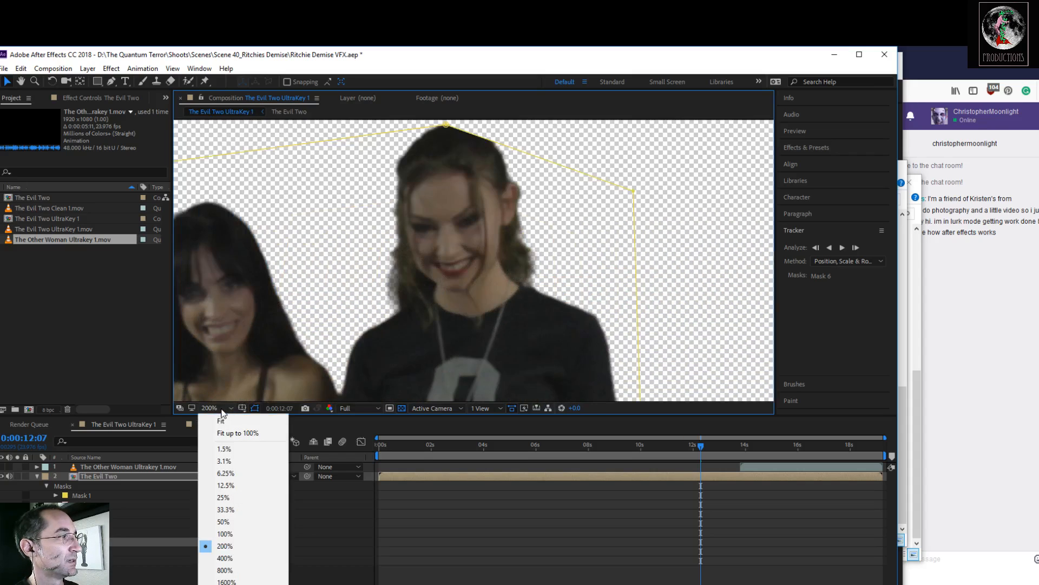
pyautogui.click(227, 418)
pyautogui.hotkey('ctrl', 's')
pyautogui.press('F2')
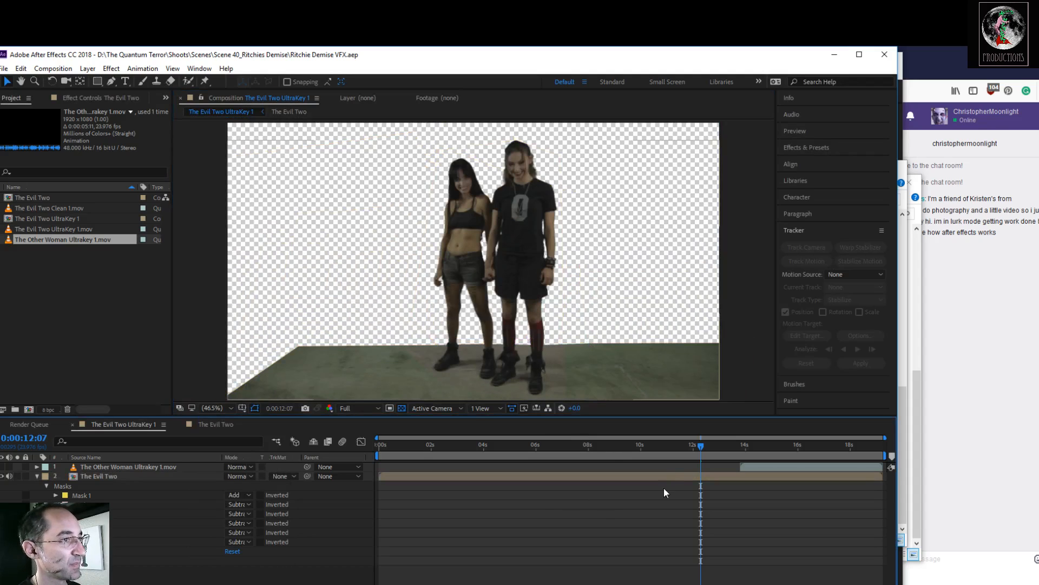
# Step: Move the current time to 0:00:01:15 and open The Evil Two precomposition
pyautogui.moveTo(702, 446); pyautogui.dragTo(417, 464)
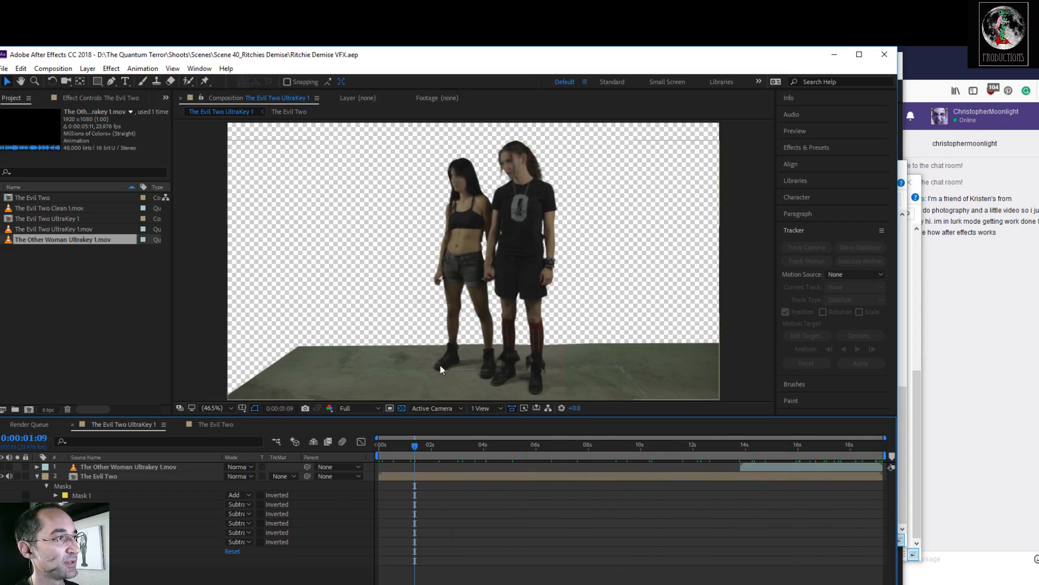
pyautogui.moveTo(416, 452); pyautogui.dragTo(422, 452)
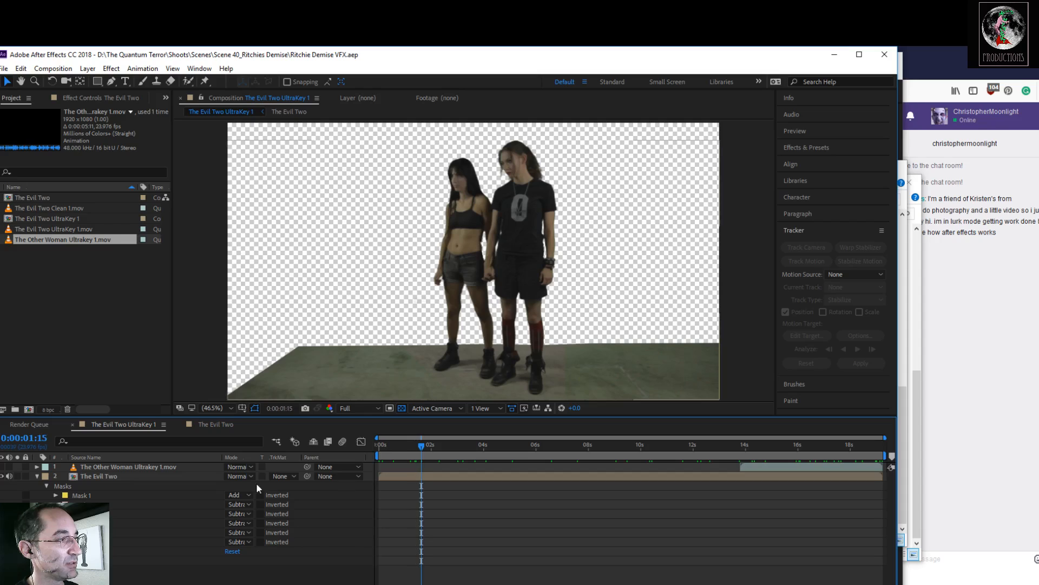
pyautogui.doubleClick(122, 476)
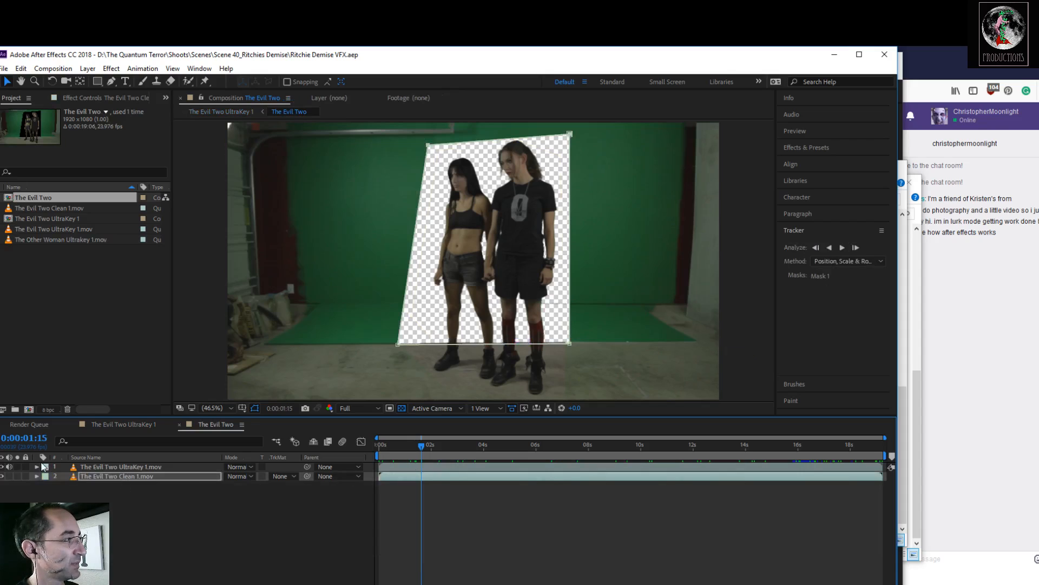
# Step: Toggle the visibility of The Evil Two Clean 1.mov off and on to compare the image with and without it
pyautogui.click(1, 476)
pyautogui.click(1, 477)
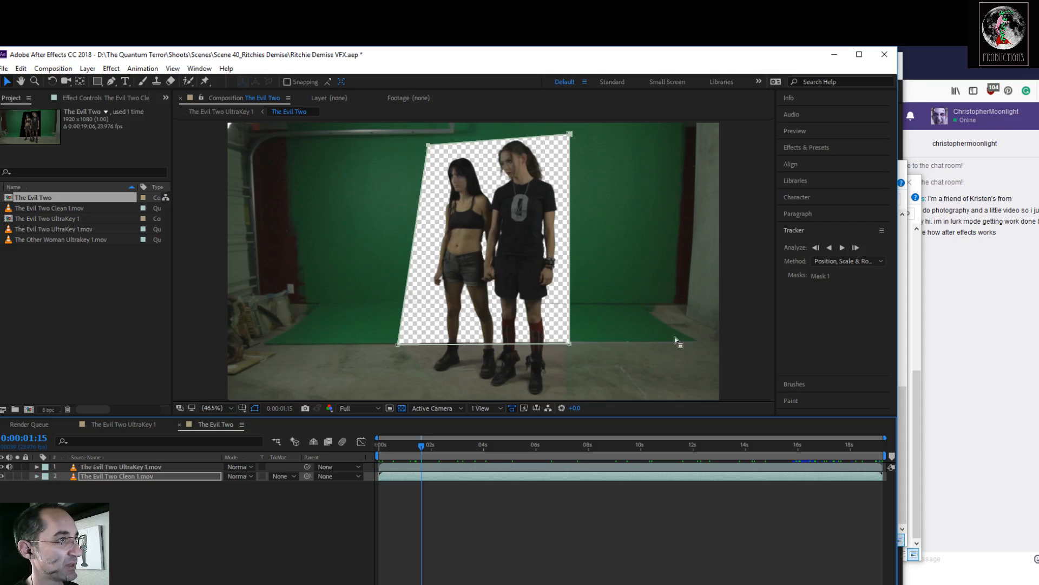
pyautogui.click(3, 476)
pyautogui.click(2, 476)
pyautogui.click(3, 477)
pyautogui.click(2, 476)
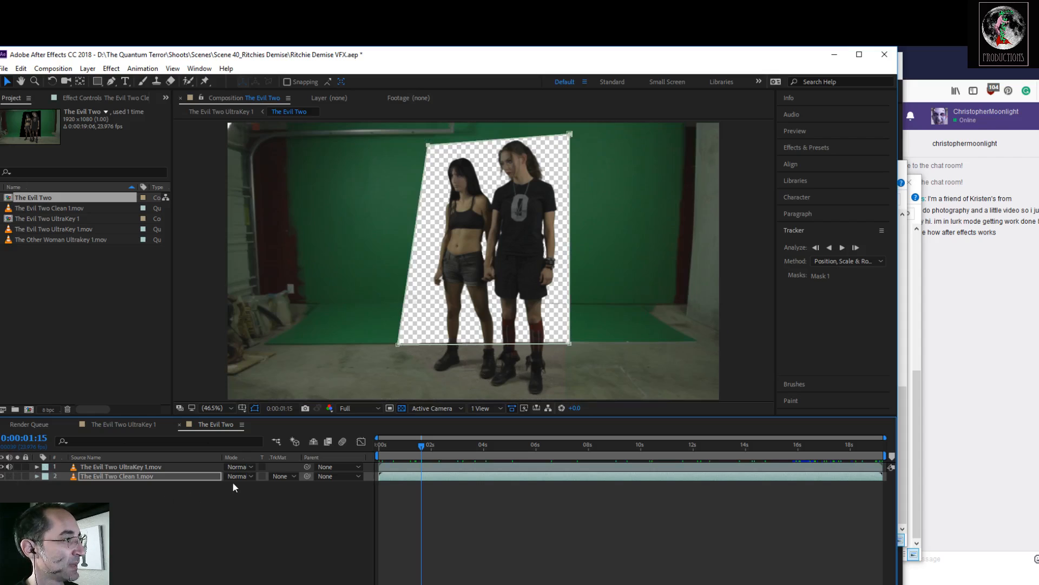
# Step: Apply the Color Balance effect to the The Evil Two Clean 1.mov layer
pyautogui.click(168, 479)
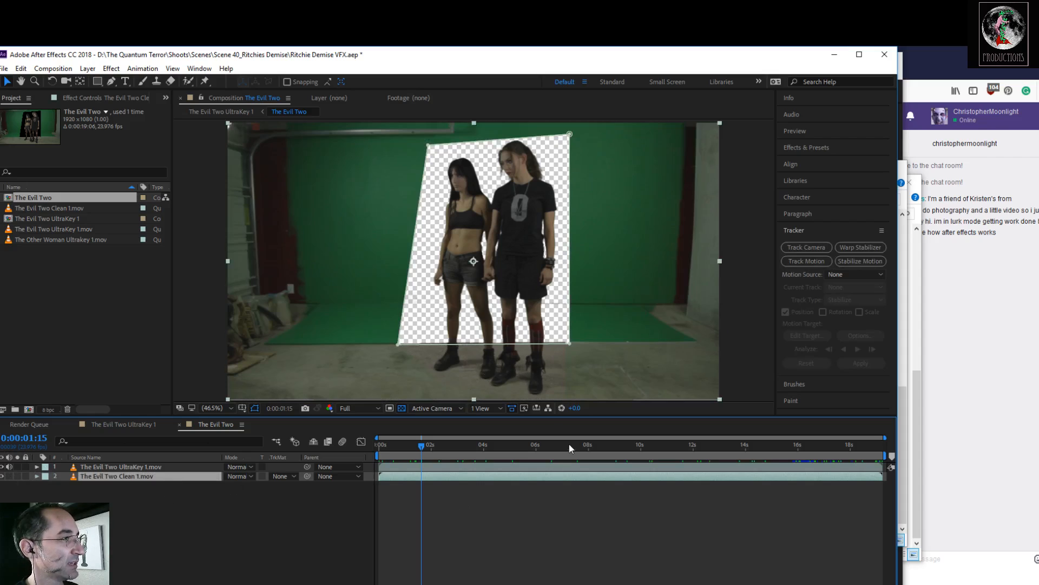
pyautogui.click(111, 68)
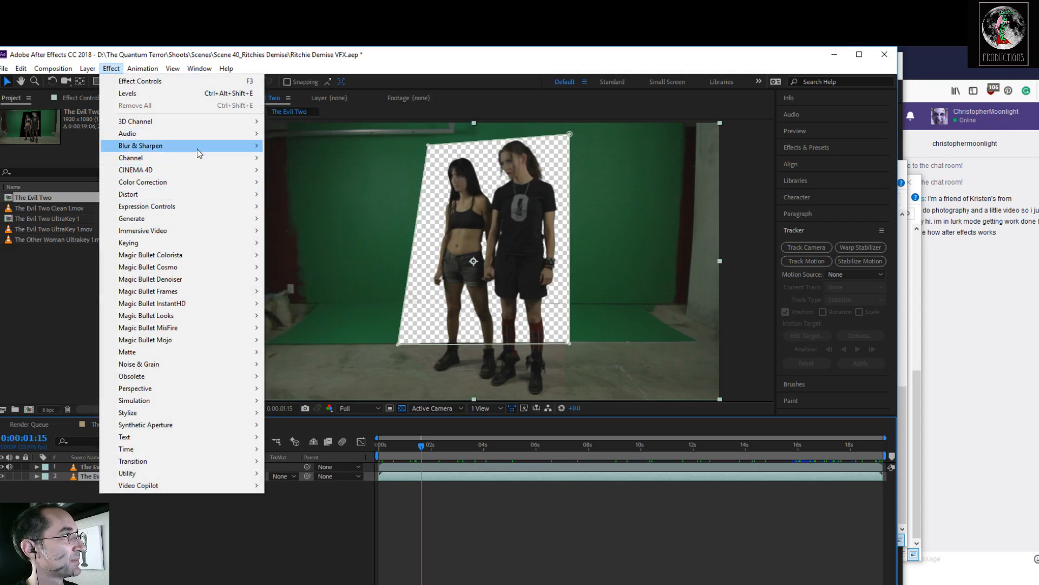
pyautogui.moveTo(197, 148)
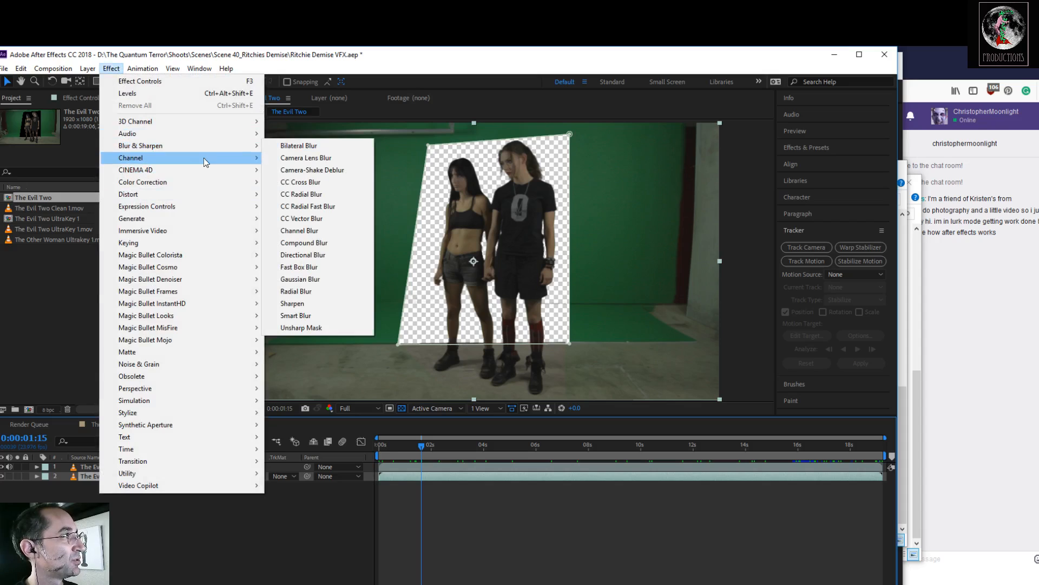
pyautogui.moveTo(222, 183)
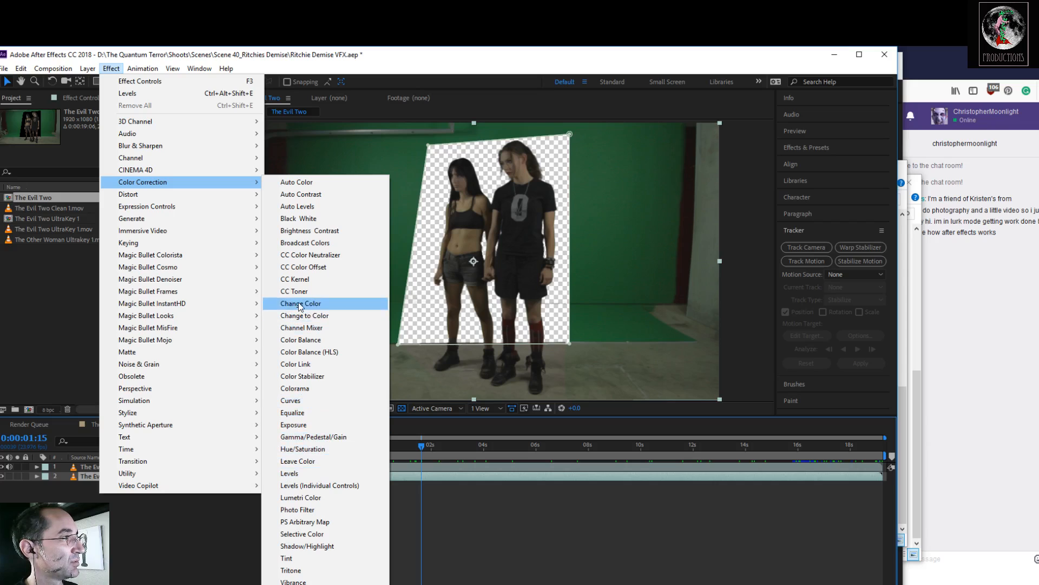
pyautogui.click(301, 340)
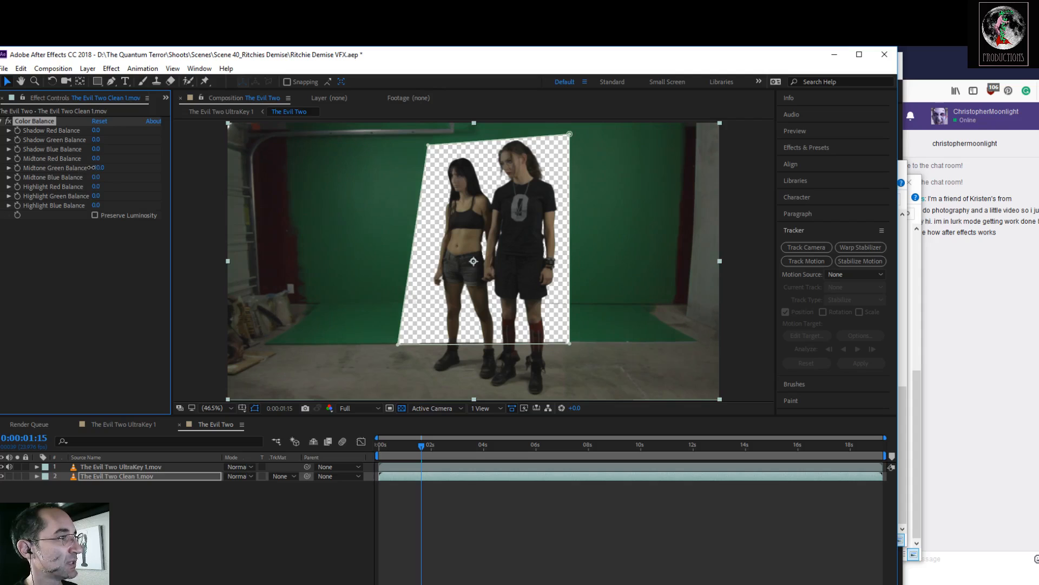
# Step: Set the clean plate's Color Balance to Shadow Green -3.0, Midtone Red 10.0, Midtone Green 4.0 and Highlight Green -8.0
pyautogui.moveTo(91, 167); pyautogui.dragTo(94, 182)
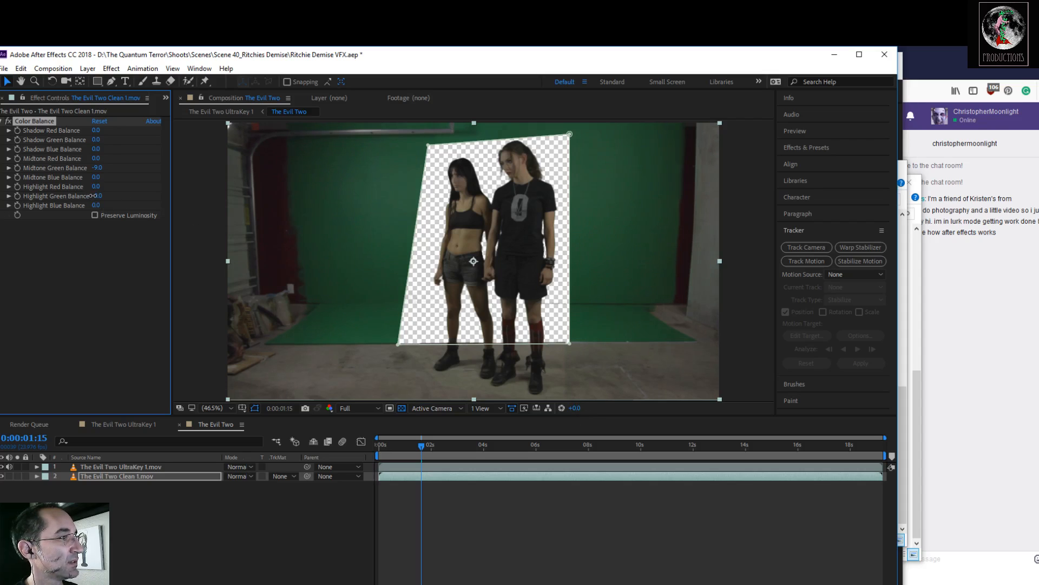
pyautogui.moveTo(94, 196); pyautogui.dragTo(94, 200)
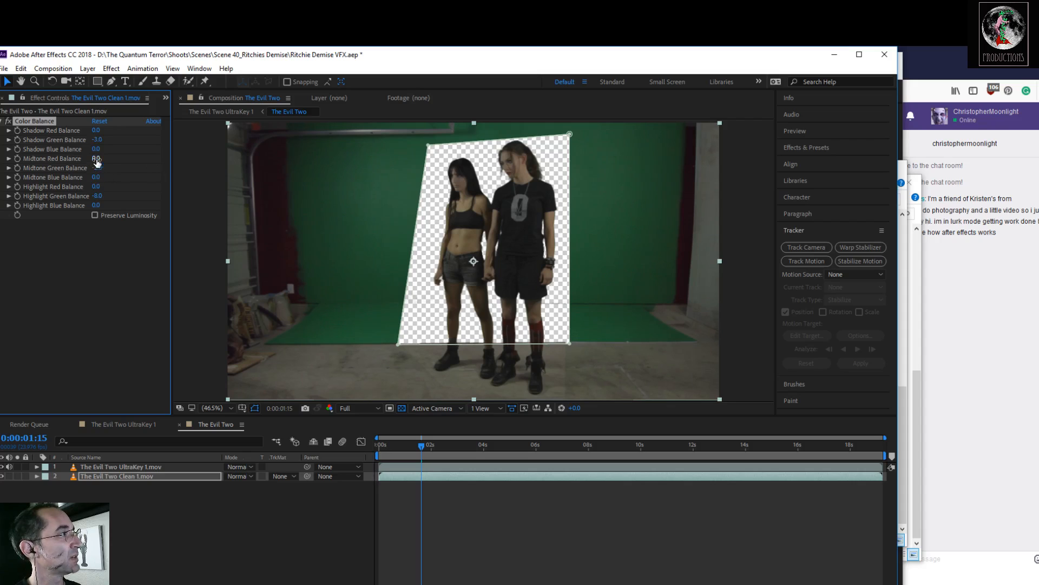
pyautogui.moveTo(99, 158); pyautogui.dragTo(102, 158)
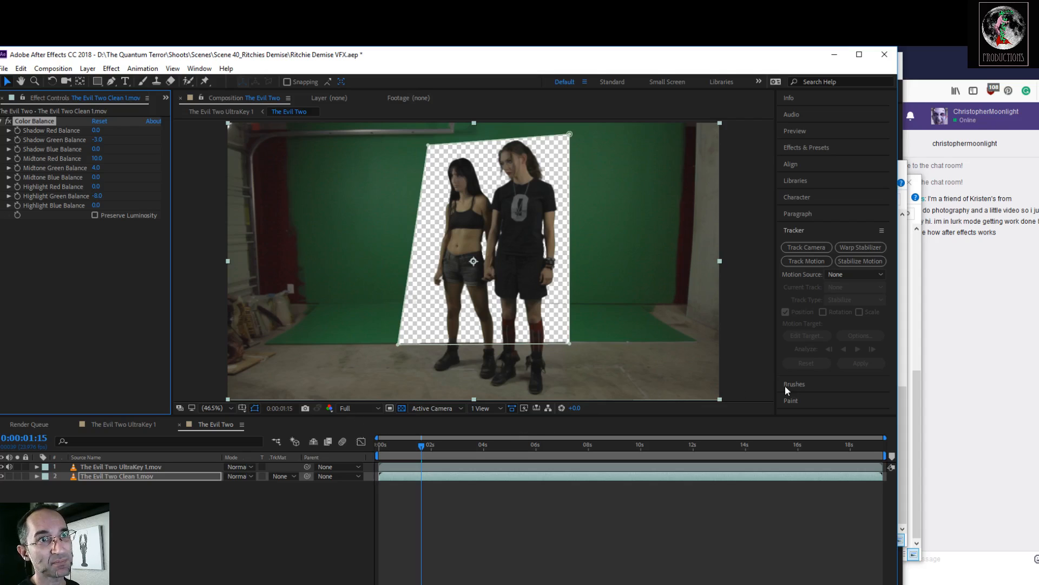
# Step: Minimize the Scene 41_Escape folder window, shift the overlapping windows off the chat and switch back to After Effects
pyautogui.click(904, 331)
pyautogui.click(844, 168)
pyautogui.click(916, 249)
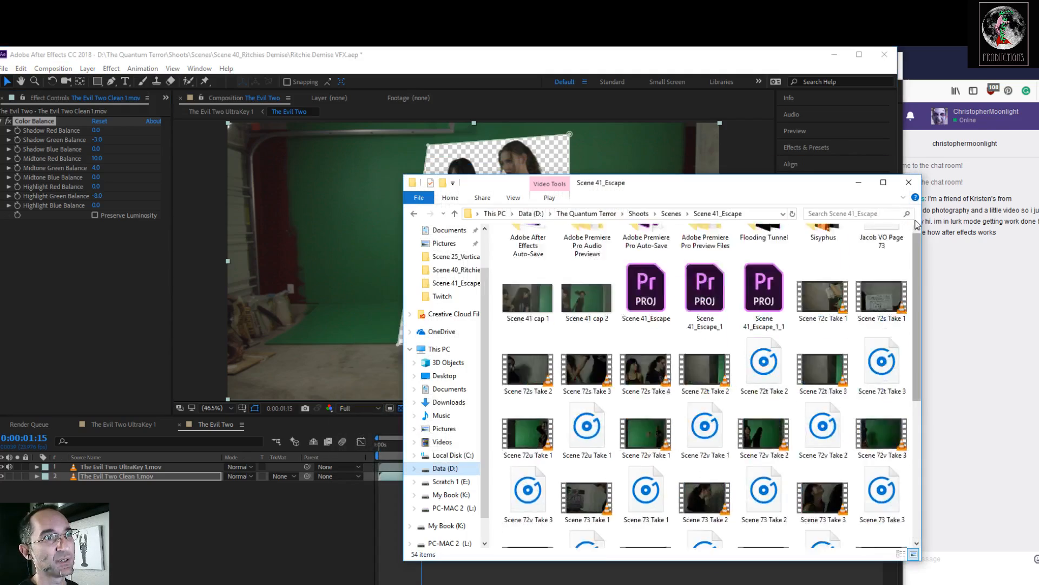
pyautogui.click(858, 184)
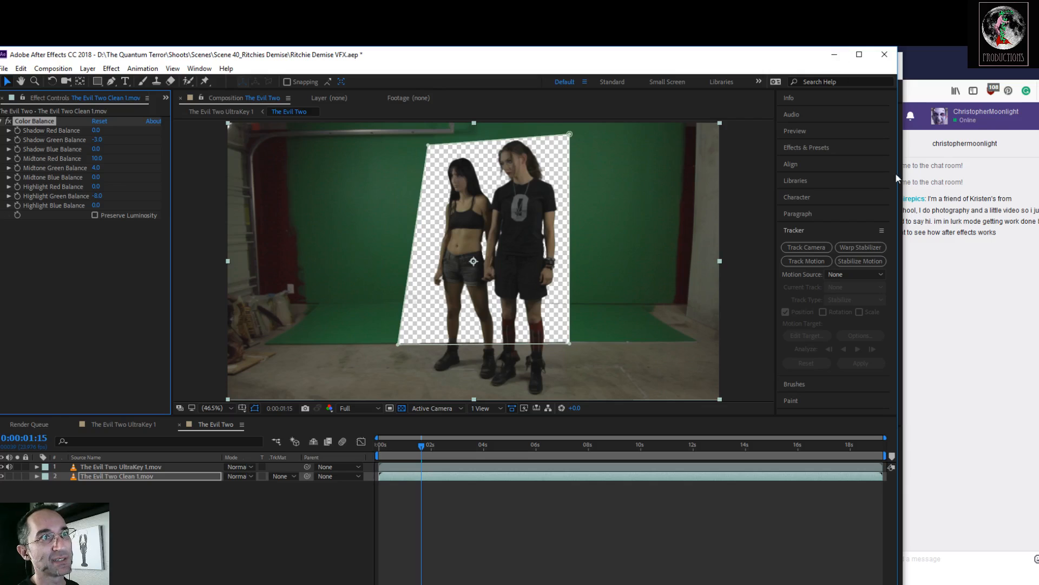
pyautogui.moveTo(807, 59); pyautogui.dragTo(763, 66)
pyautogui.click(888, 74)
pyautogui.moveTo(473, 584)
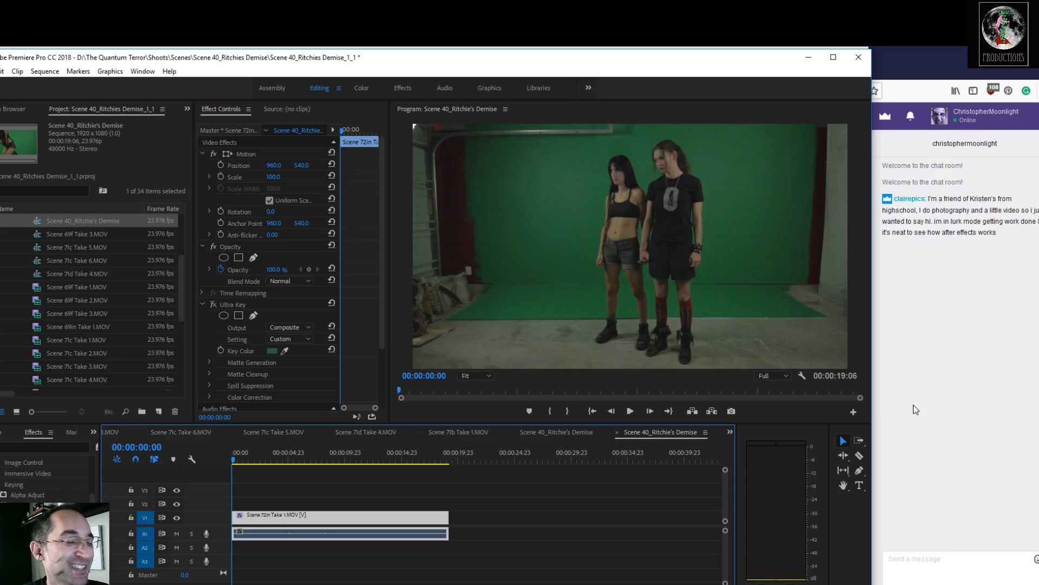
pyautogui.moveTo(393, 584)
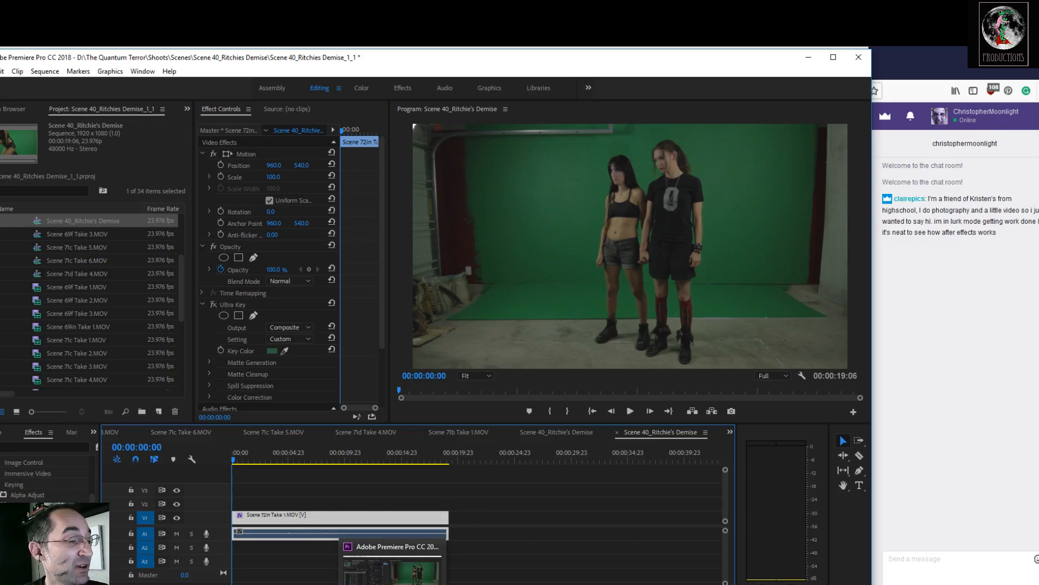
pyautogui.click(413, 584)
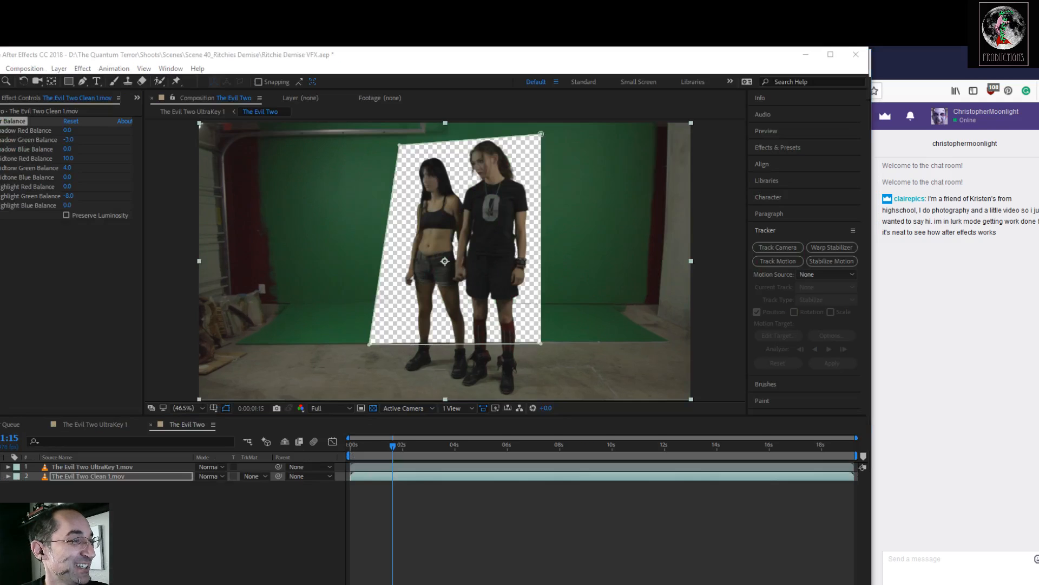
# Step: Bring the whole After Effects window back into view and narrow it so the chat beside it stays uncovered
pyautogui.moveTo(392, 447); pyautogui.dragTo(367, 450)
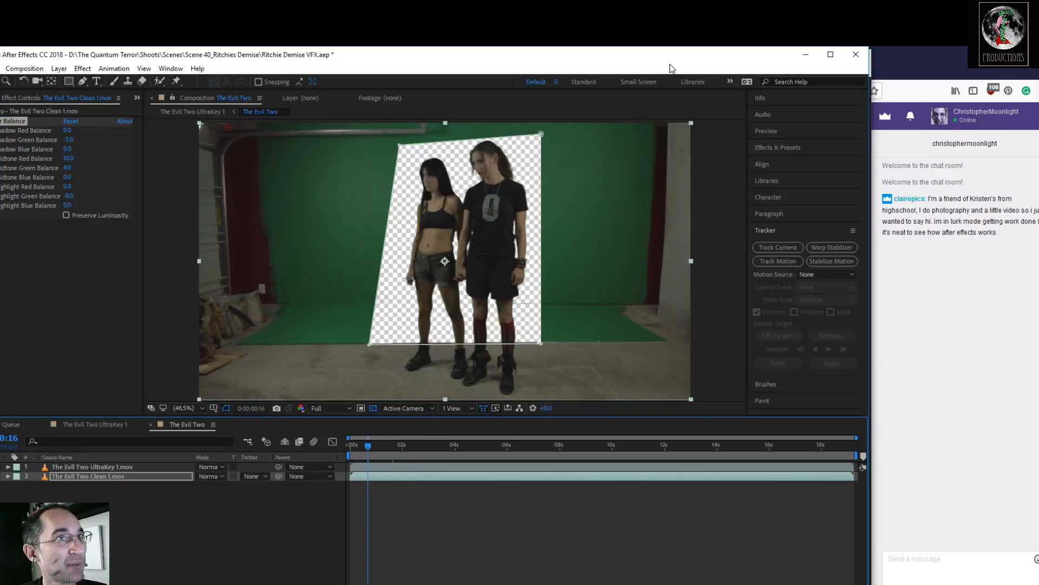
pyautogui.moveTo(692, 61); pyautogui.dragTo(703, 62)
pyautogui.moveTo(604, 55); pyautogui.dragTo(628, 58)
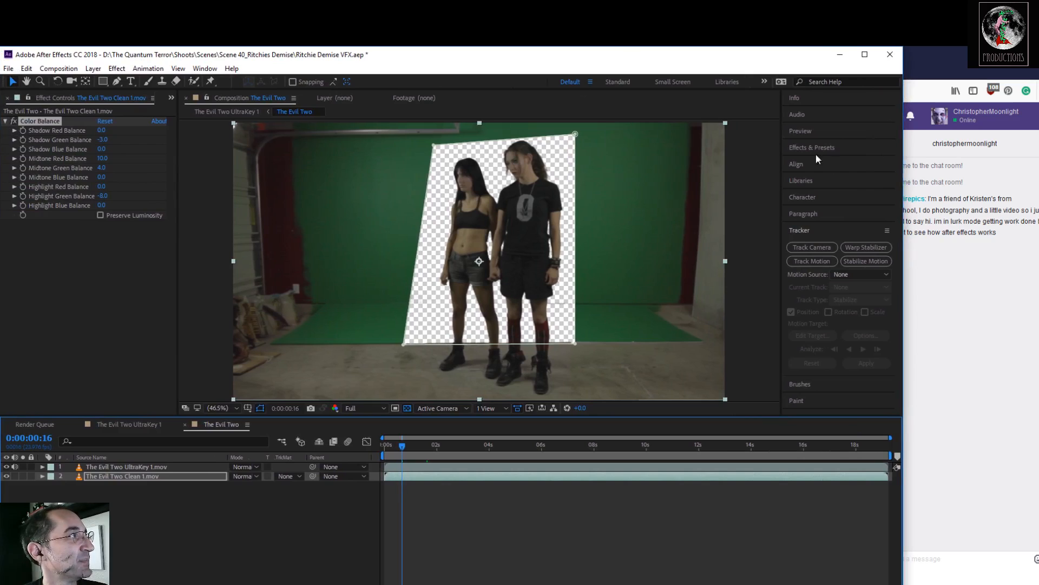
pyautogui.moveTo(905, 232); pyautogui.dragTo(879, 233)
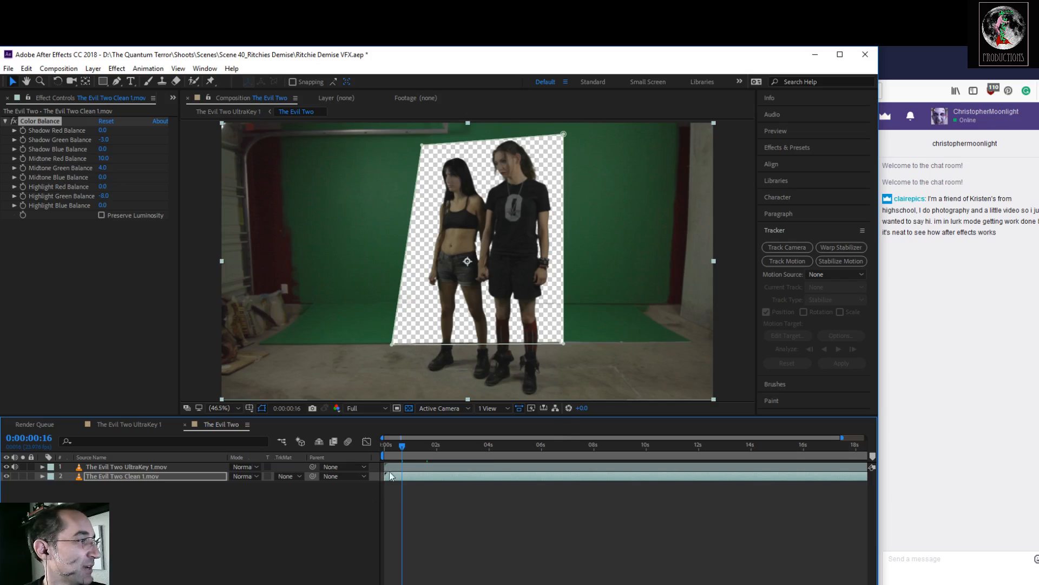
# Step: Preview The Evil Two UltraKey 1 composition from its first frame and save the project
pyautogui.click(409, 449)
pyautogui.moveTo(409, 449); pyautogui.dragTo(382, 450)
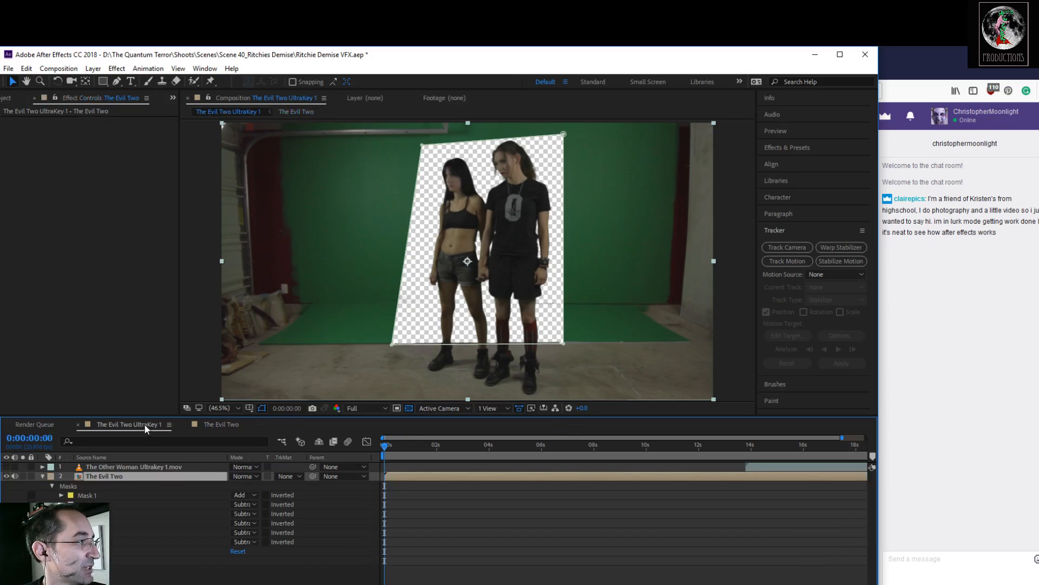
pyautogui.click(146, 426)
pyautogui.press('space')
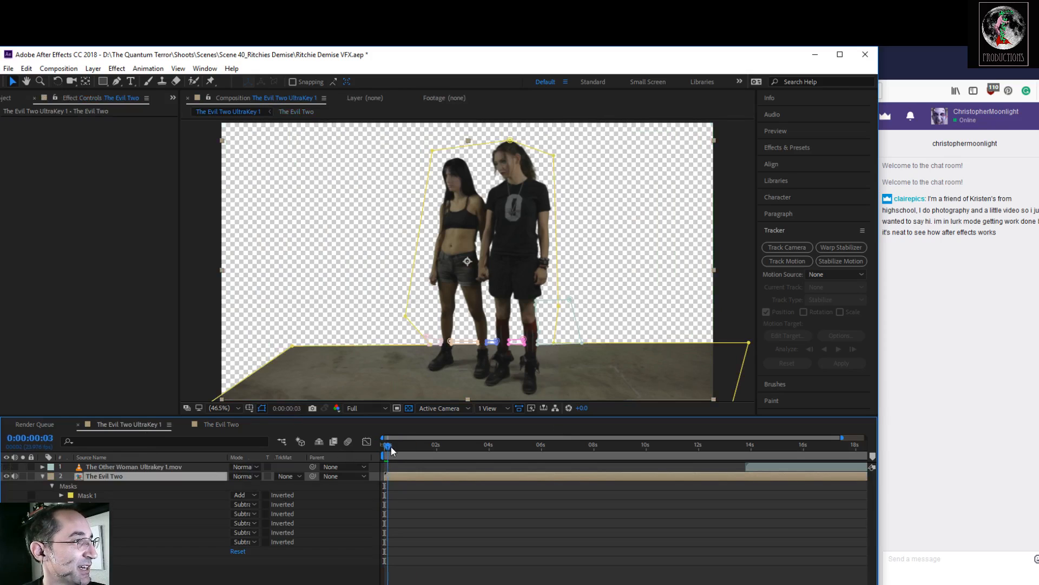
pyautogui.click(342, 583)
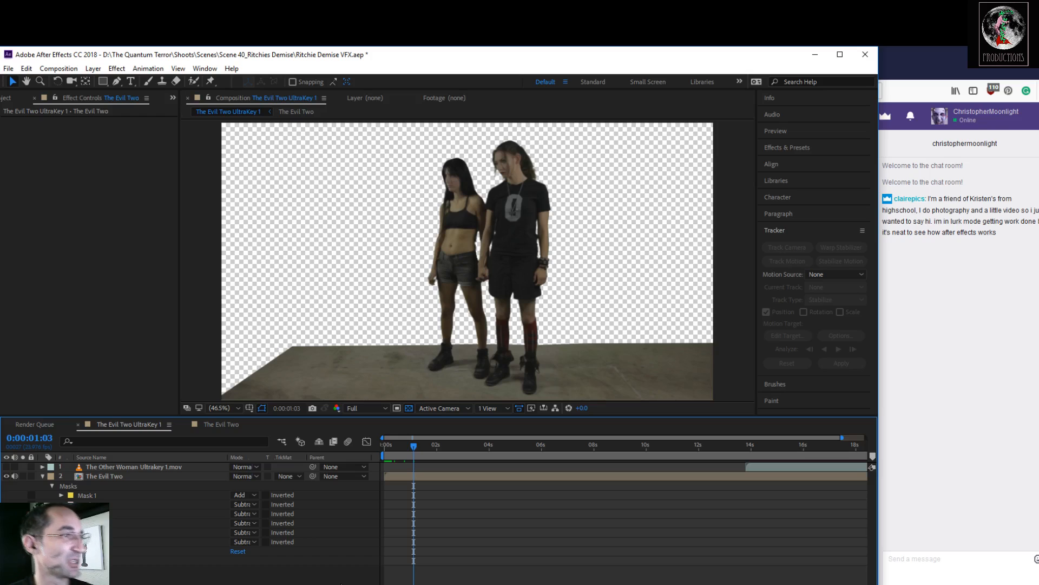
pyautogui.hotkey('ctrl', 's')
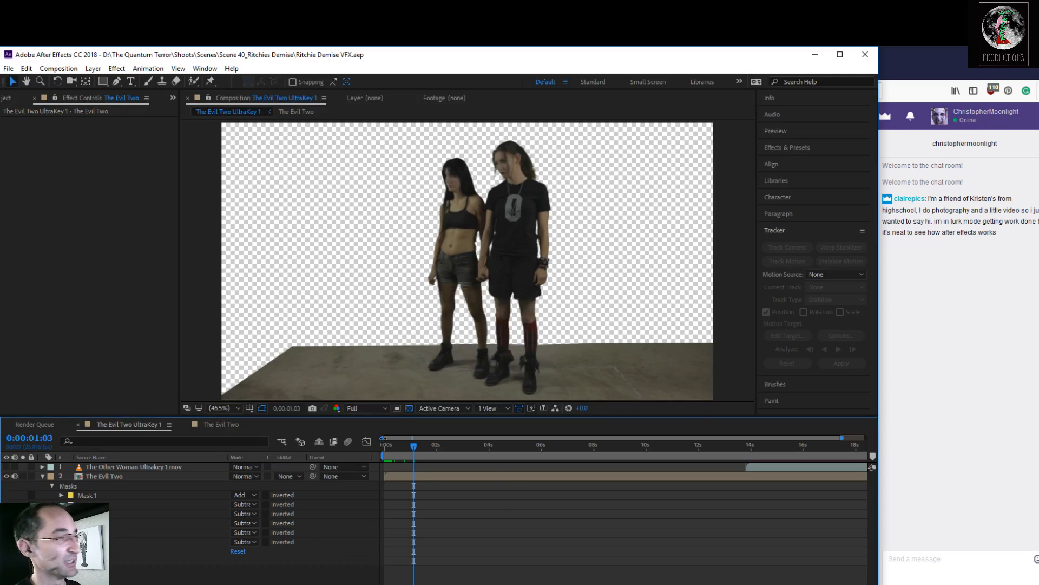
# Step: Scrub through the first three seconds to inspect the keyed women and floor, stopping at 0:00:02:04
pyautogui.moveTo(418, 448)
pyautogui.mouseDown()
pyautogui.moveTo(395, 444)
pyautogui.moveTo(453, 444)
pyautogui.moveTo(410, 445)
pyautogui.mouseUp()
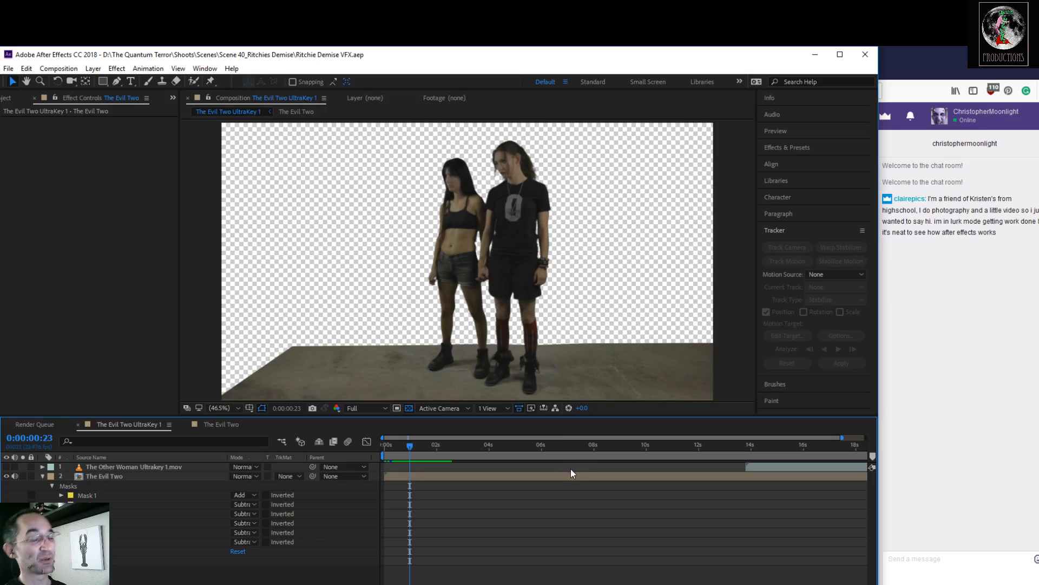
pyautogui.moveTo(410, 444); pyautogui.dragTo(450, 476)
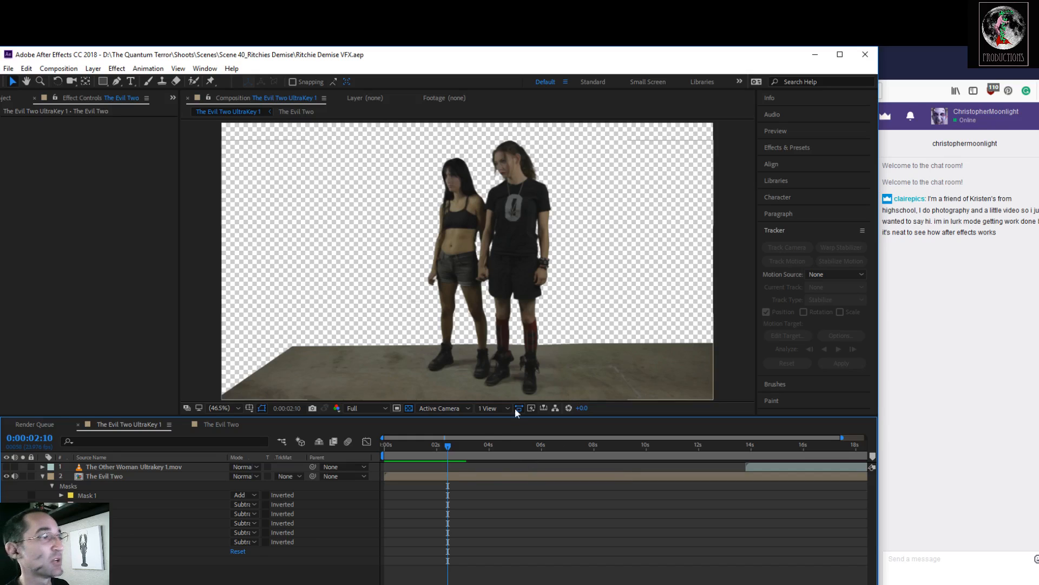
pyautogui.moveTo(447, 444); pyautogui.dragTo(459, 445)
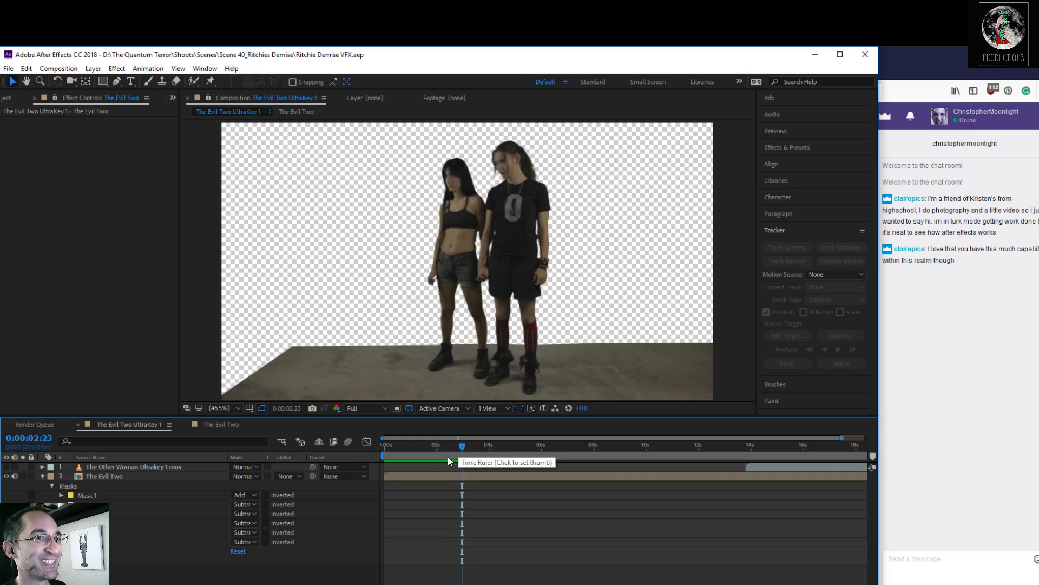
pyautogui.moveTo(459, 444); pyautogui.dragTo(432, 454)
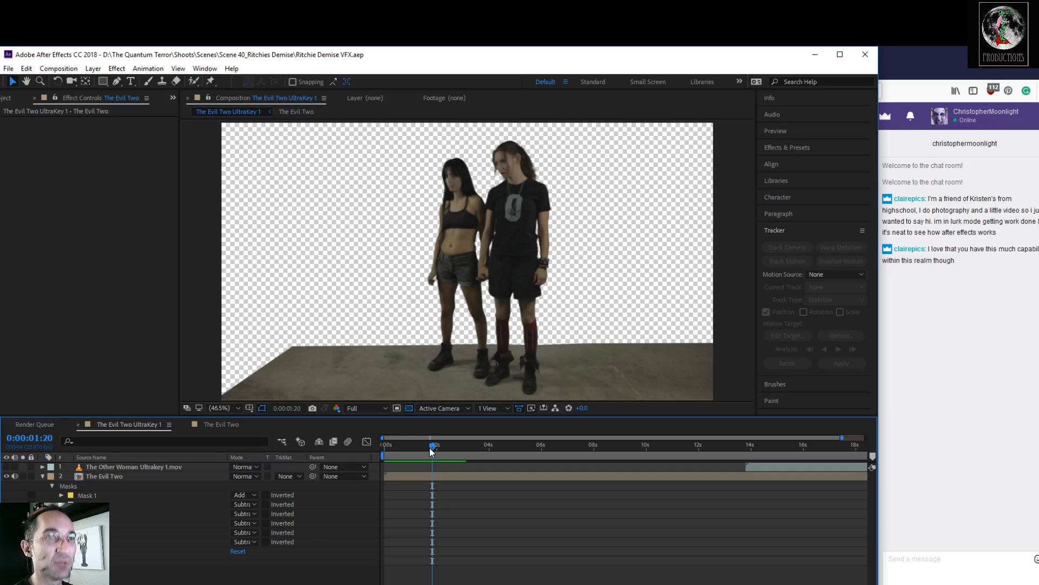
pyautogui.moveTo(434, 441)
pyautogui.mouseDown()
pyautogui.moveTo(443, 449)
pyautogui.moveTo(422, 452)
pyautogui.moveTo(448, 456)
pyautogui.mouseUp()
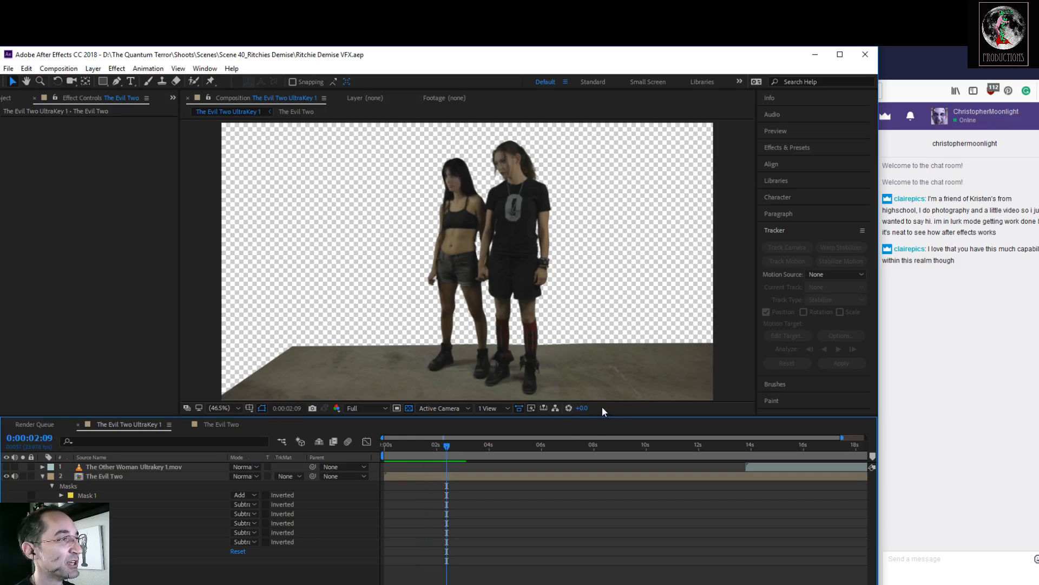
pyautogui.moveTo(448, 450)
pyautogui.mouseDown()
pyautogui.moveTo(554, 455)
pyautogui.moveTo(437, 459)
pyautogui.mouseUp()
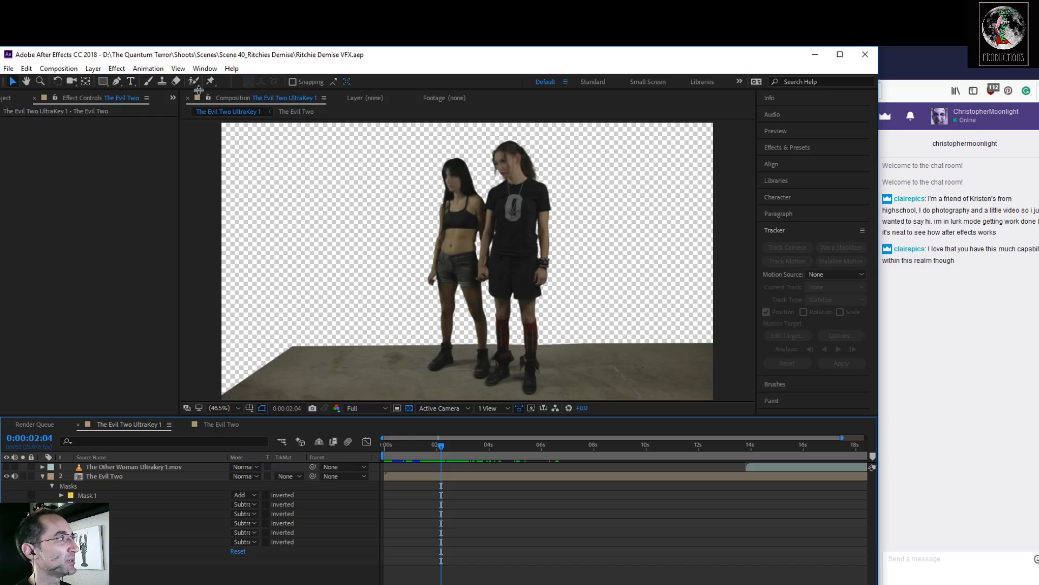
# Step: Queue the current frame of The Evil Two UltraKey 1 for rendering as a single still file
pyautogui.click(93, 68)
pyautogui.moveTo(68, 70)
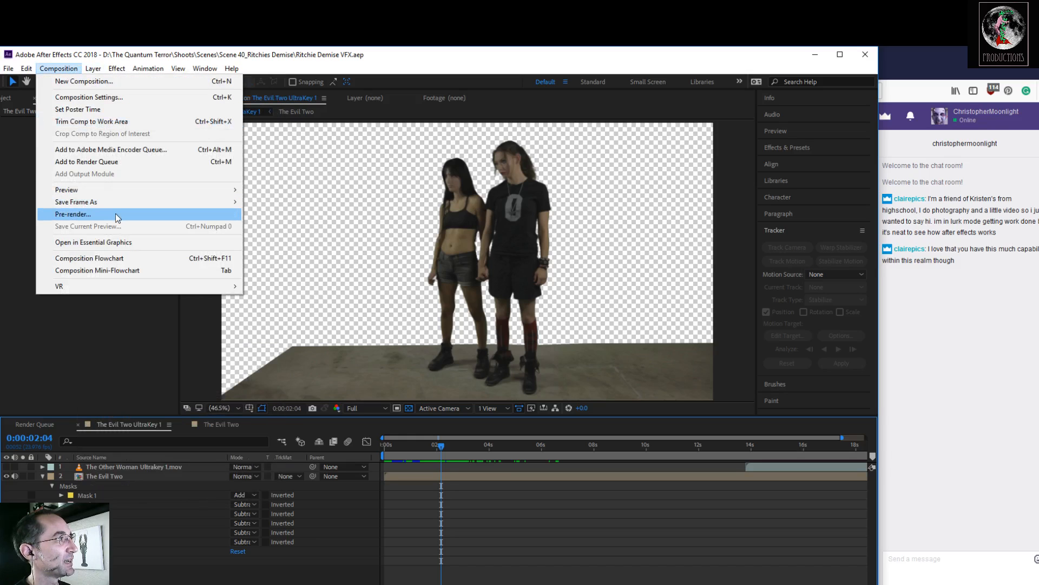
pyautogui.moveTo(133, 202)
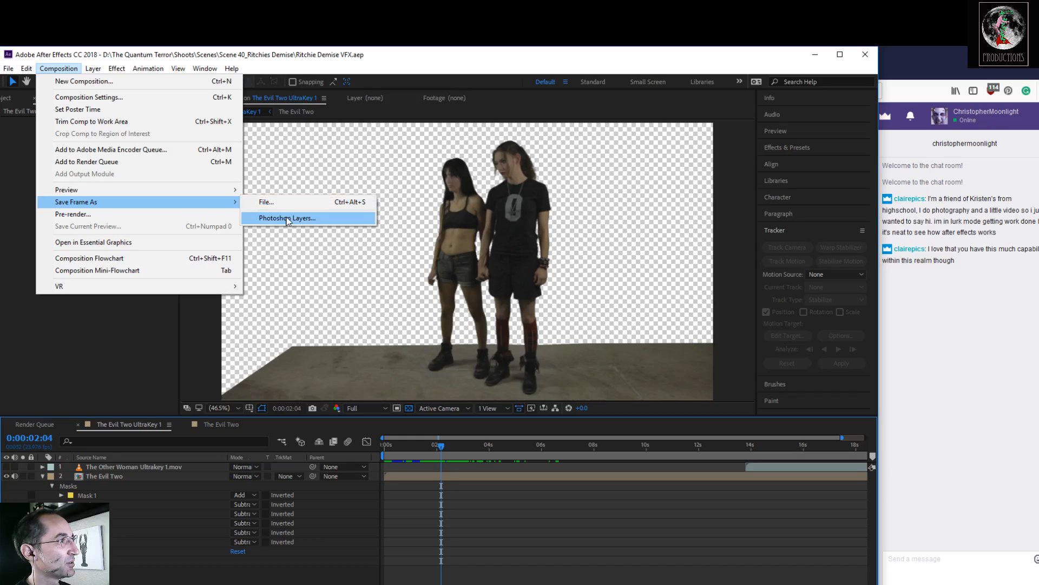
pyautogui.click(274, 205)
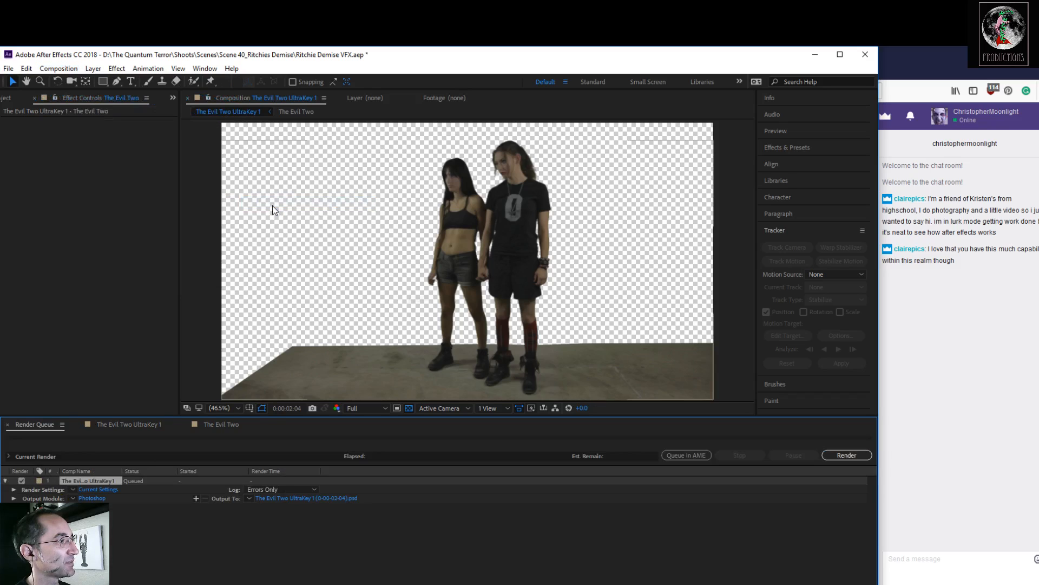
# Step: Configure the still's output module as a Photoshop Sequence with RGB + Alpha channels and accept the settings
pyautogui.click(92, 498)
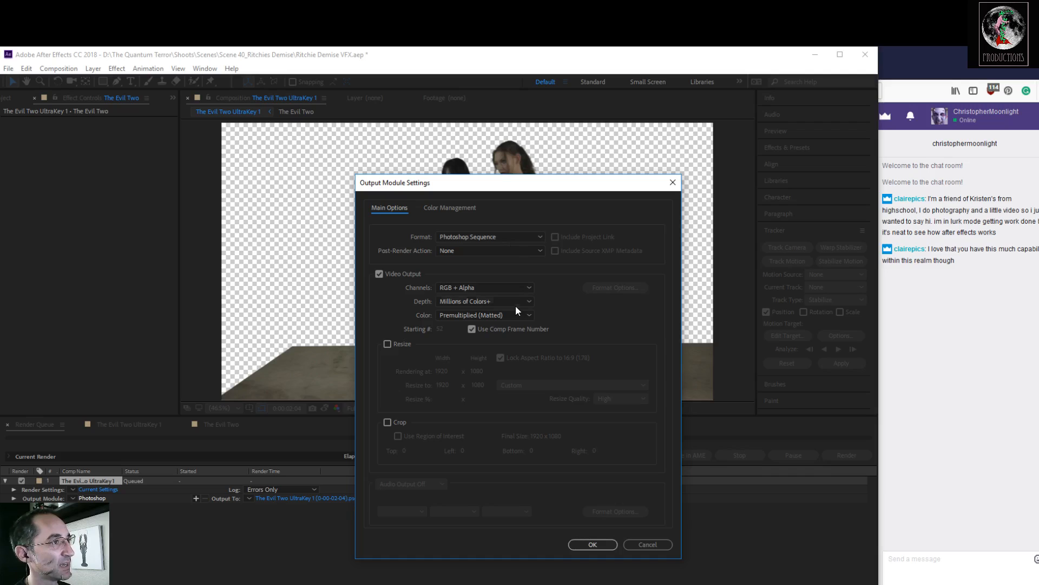
pyautogui.click(498, 304)
pyautogui.click(499, 304)
pyautogui.click(492, 284)
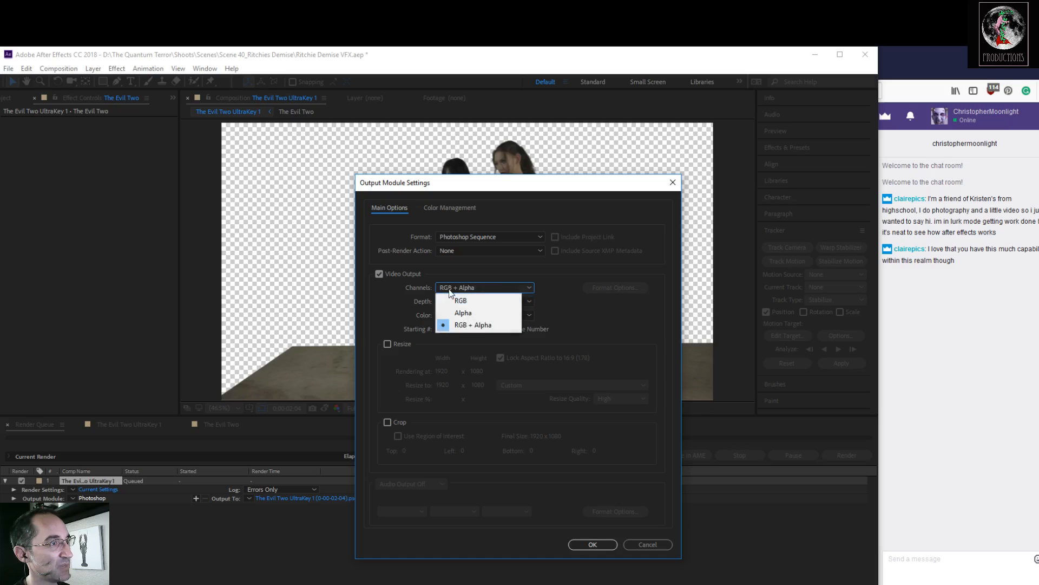
pyautogui.click(463, 302)
pyautogui.click(486, 286)
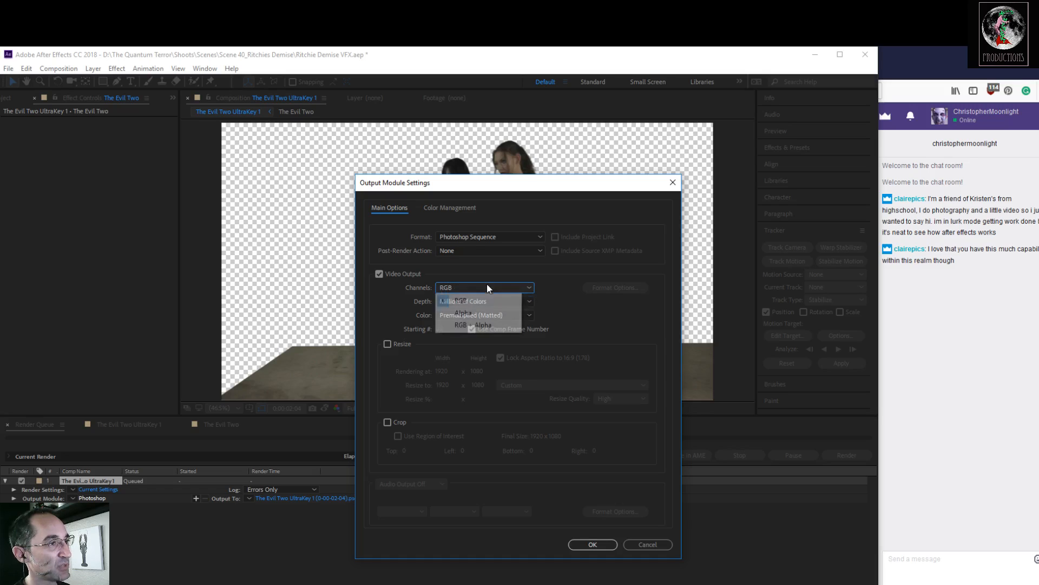
pyautogui.click(474, 325)
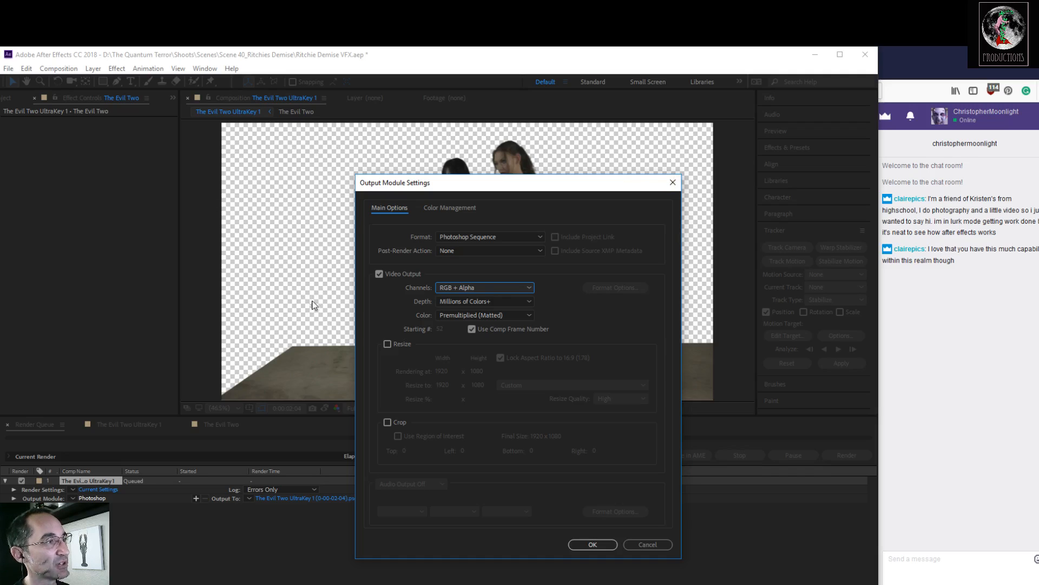
pyautogui.click(600, 549)
# Step: Set the still's output location to the Scene 40_Ritchies Demise folder, keep its file name, and render it
pyautogui.click(339, 498)
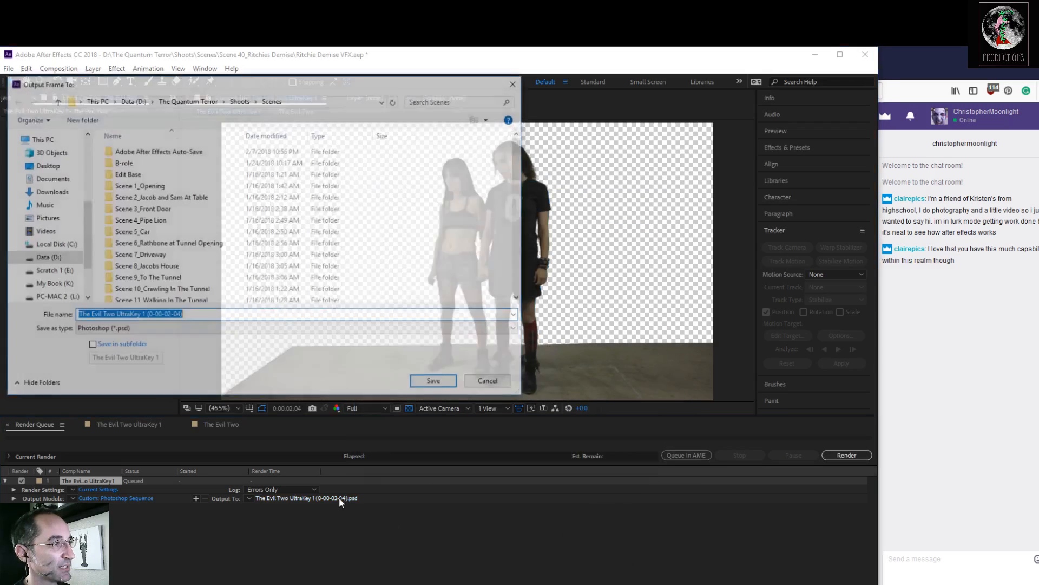
pyautogui.moveTo(521, 174); pyautogui.dragTo(511, 287)
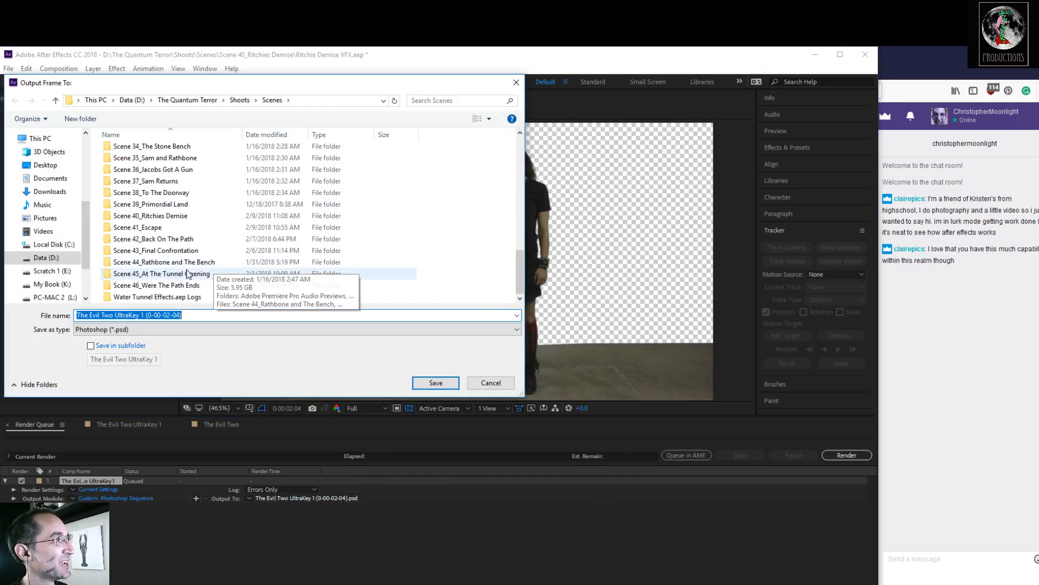
pyautogui.doubleClick(166, 216)
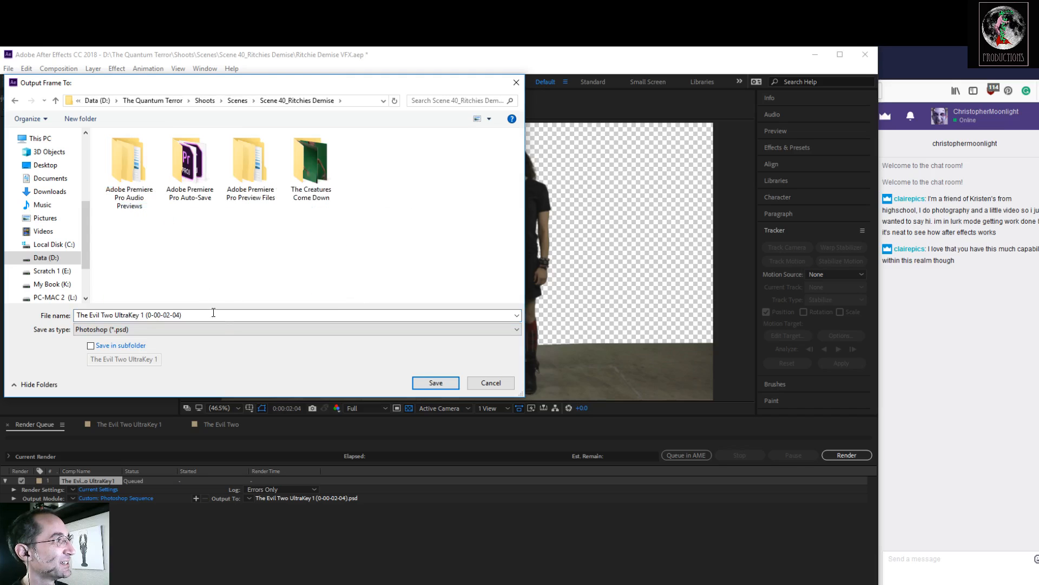
pyautogui.click(436, 384)
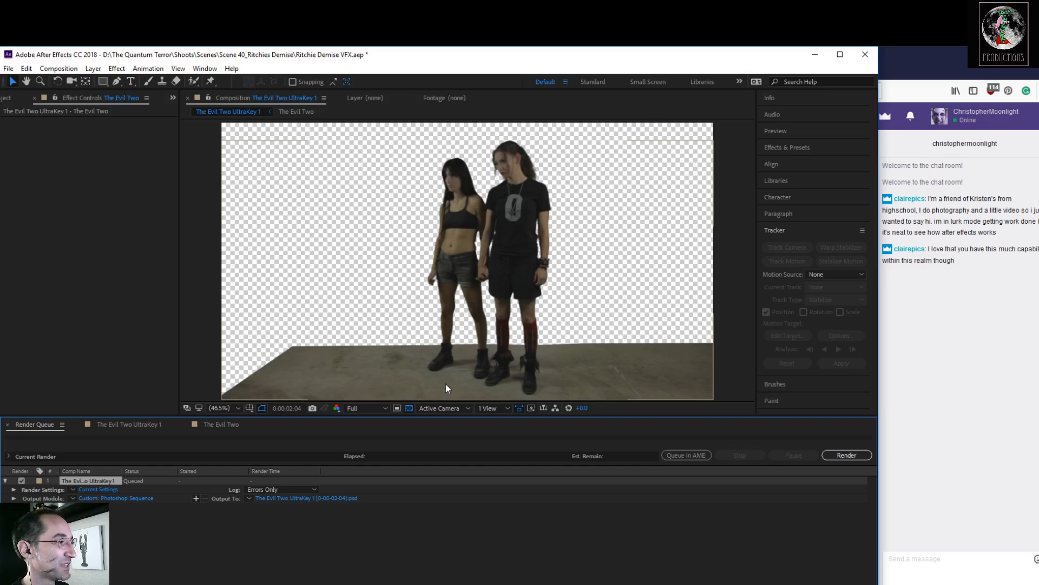
pyautogui.click(856, 458)
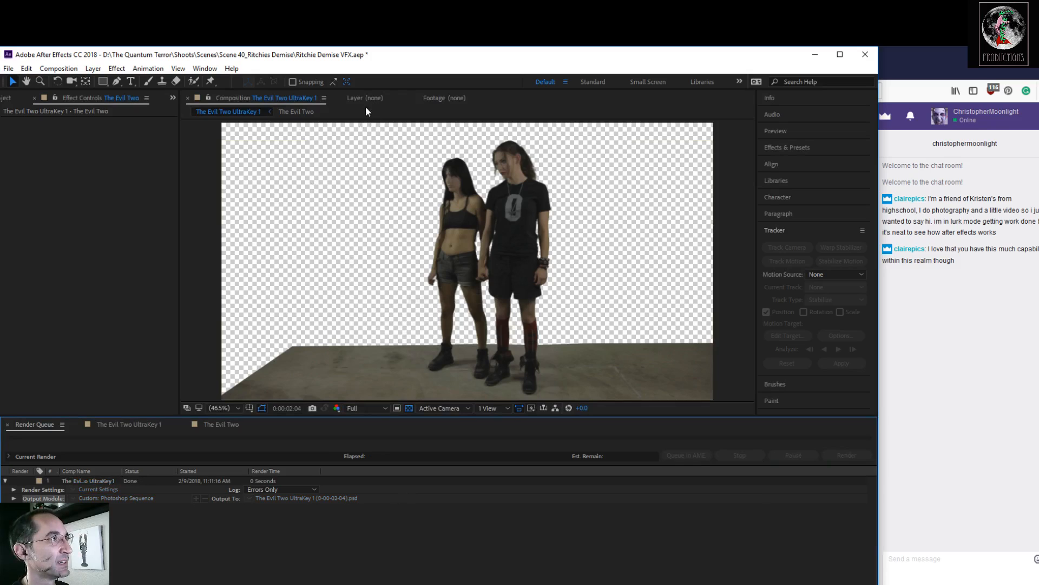
# Step: Open the rendered The Evil Two UltraKey 1 (0-00-02-04) PSD from the Scene 40_Ritchies Demise folder in Photoshop
pyautogui.click(114, 427)
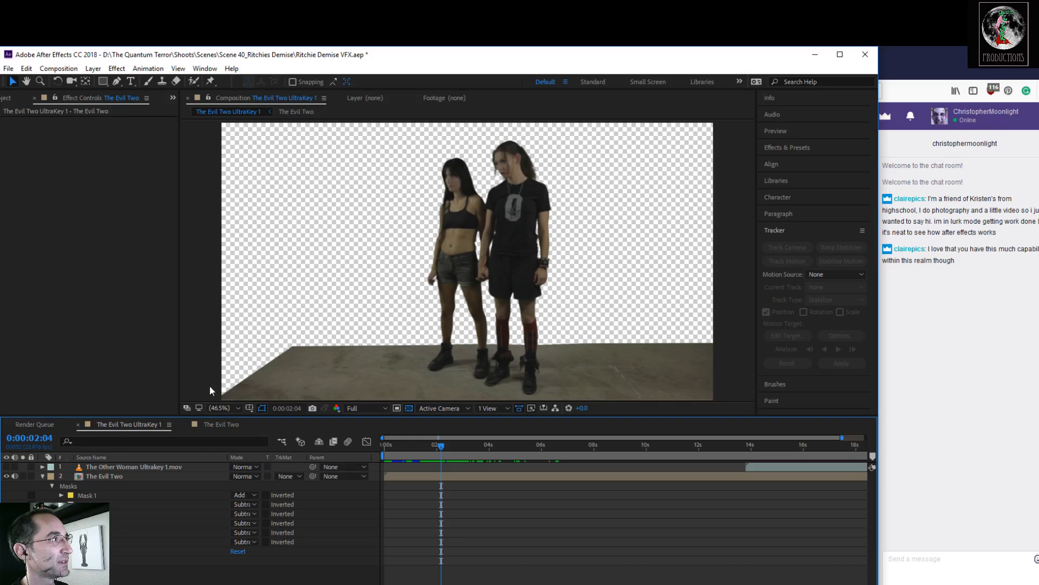
pyautogui.click(7, 97)
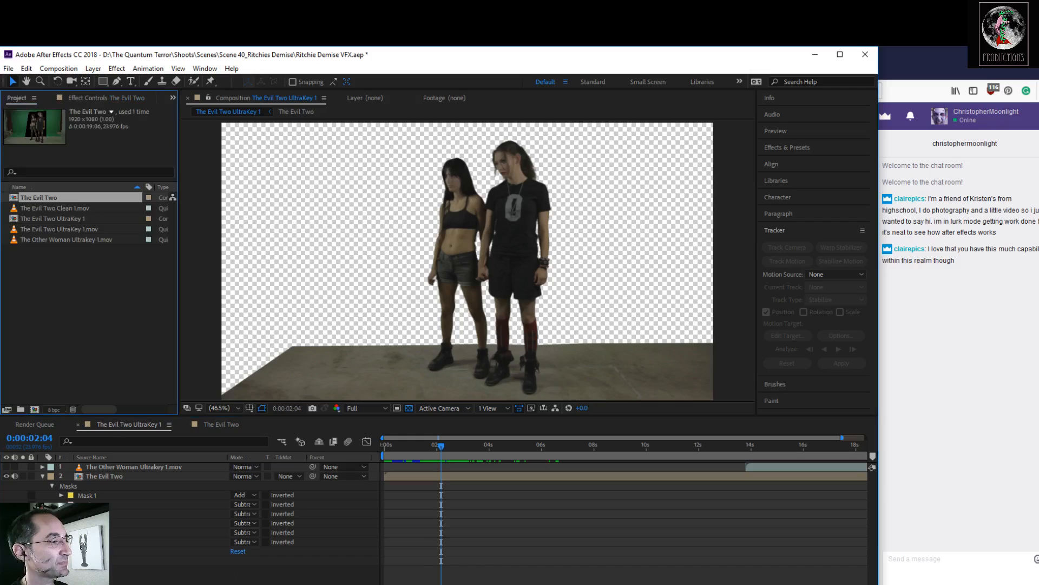
pyautogui.click(283, 584)
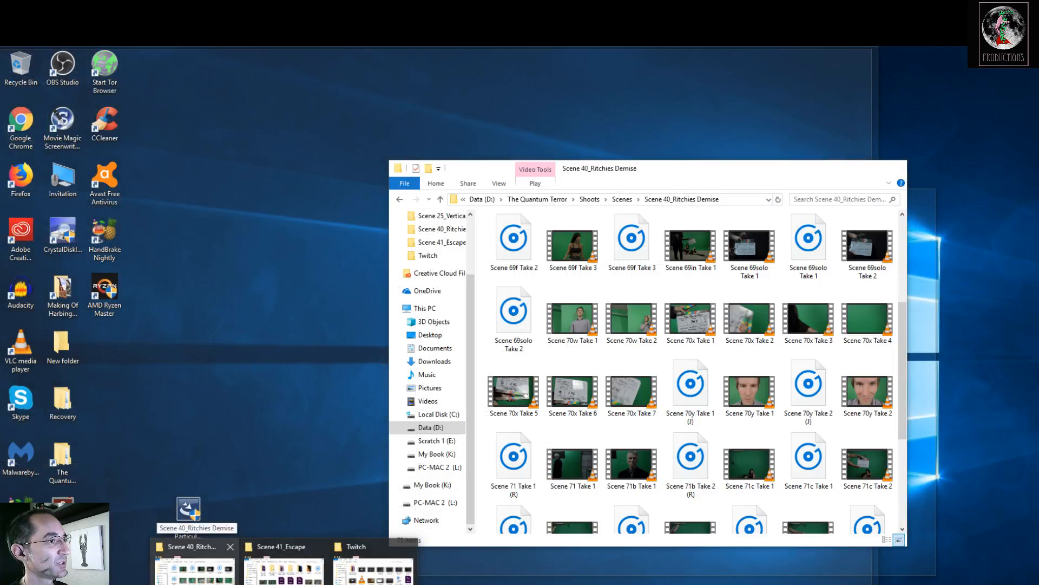
pyautogui.click(195, 571)
pyautogui.scroll(-4, 655, 428)
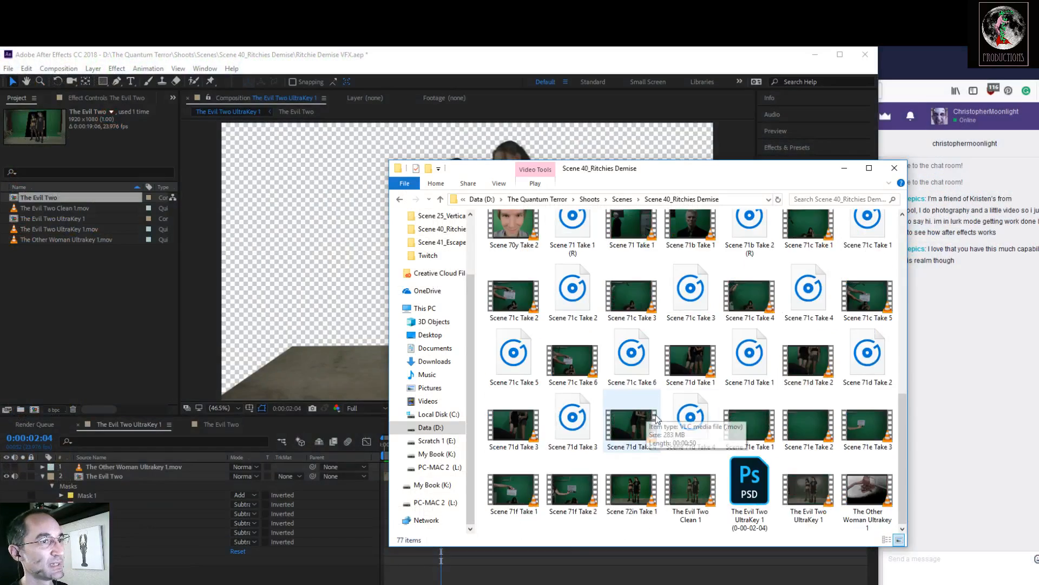
pyautogui.doubleClick(760, 483)
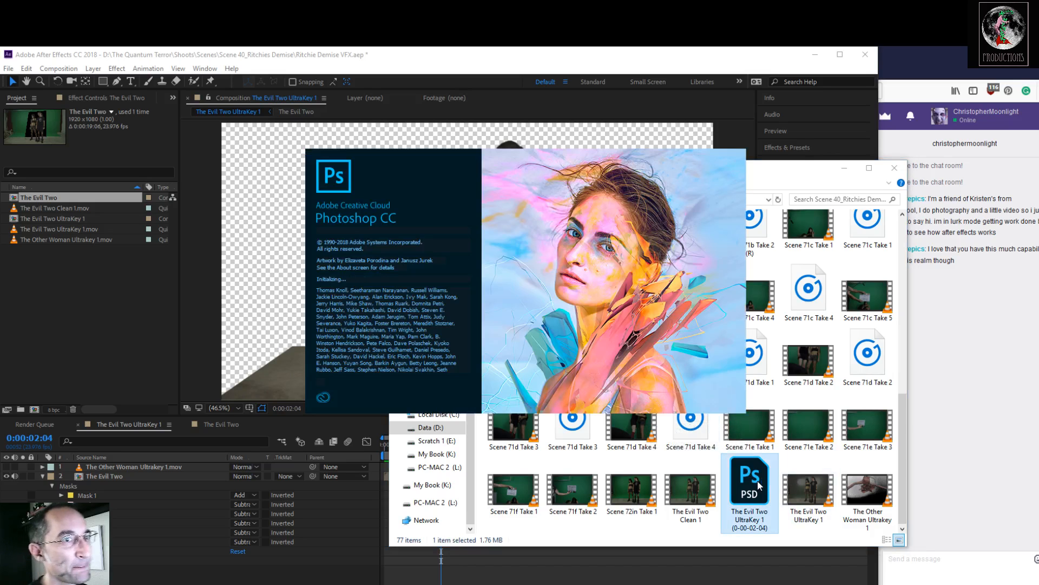
pyautogui.click(845, 168)
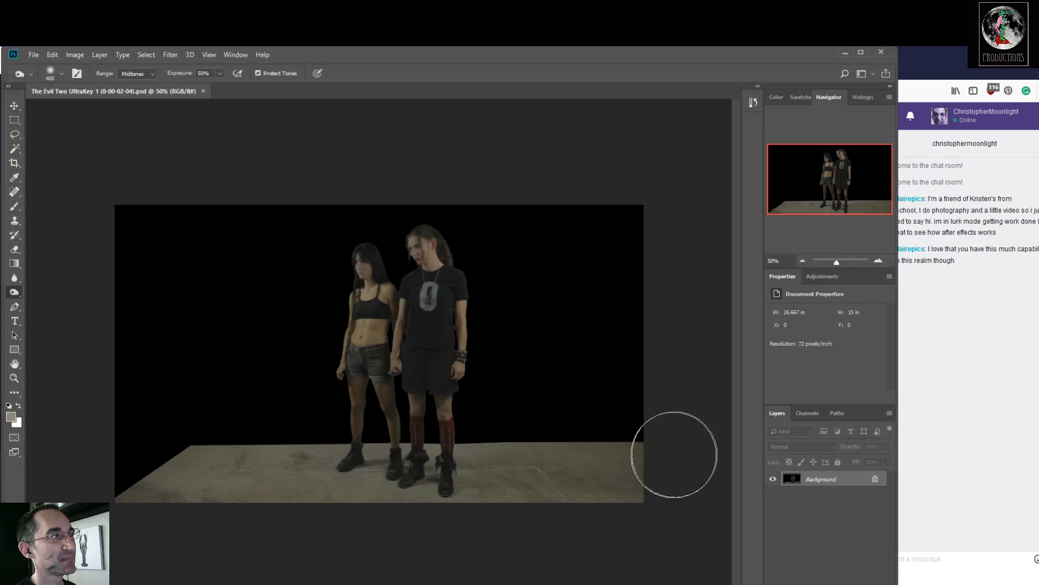
# Step: Unlock the Background layer to make it editable and add a new empty layer above it
pyautogui.click(874, 479)
pyautogui.doubleClick(854, 479)
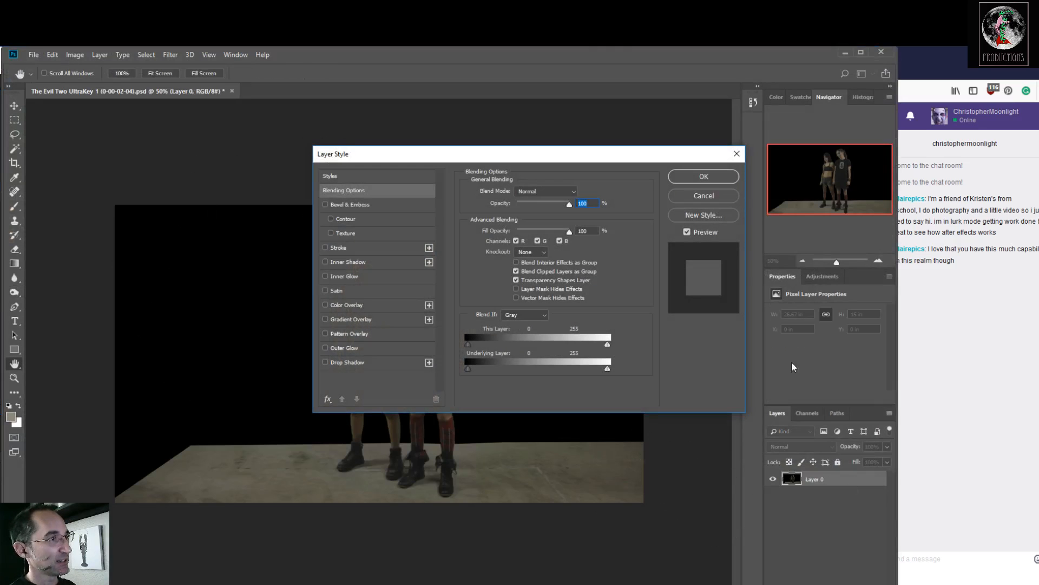
pyautogui.click(704, 176)
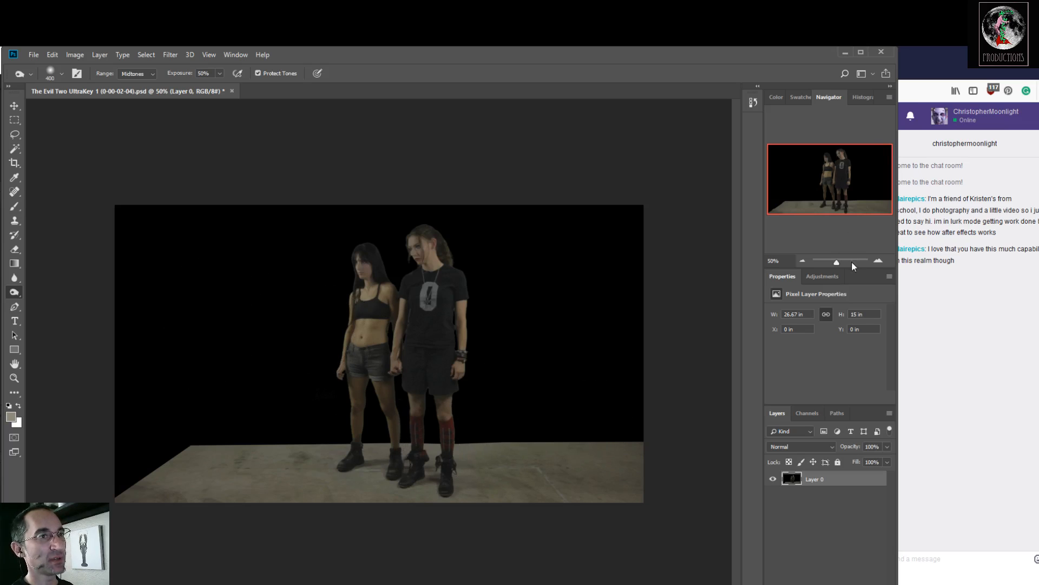
pyautogui.moveTo(837, 264); pyautogui.dragTo(843, 265)
pyautogui.moveTo(819, 189)
pyautogui.mouseDown()
pyautogui.moveTo(796, 174)
pyautogui.moveTo(768, 201)
pyautogui.mouseUp()
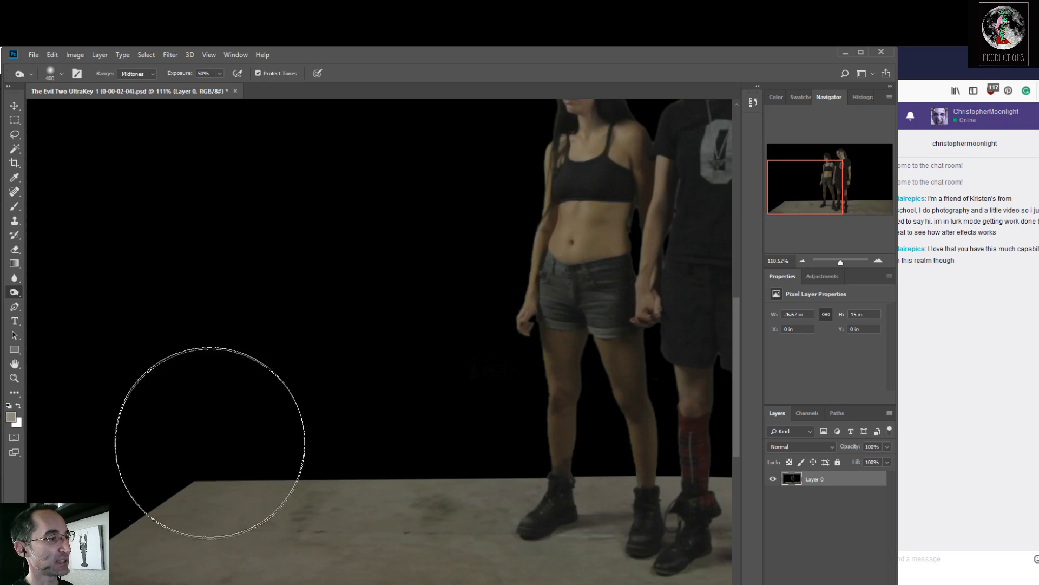
pyautogui.hotkey('ctrl', 'shift', 'alt', 'n')
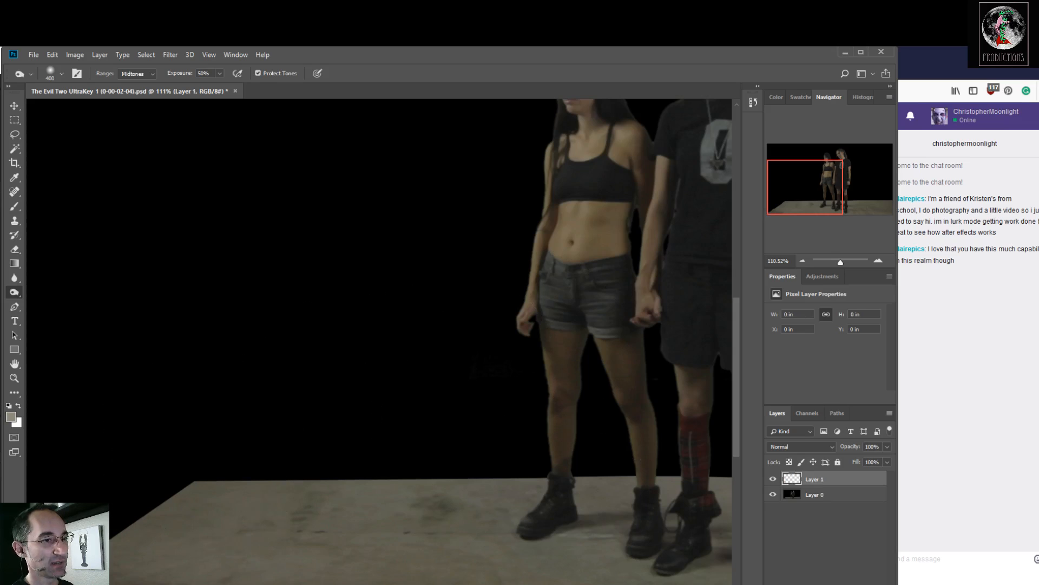
# Step: Fill the floor's missing left corner on the new layer by cloning nearby concrete with a size 90 Clone Stamp
pyautogui.click(15, 220)
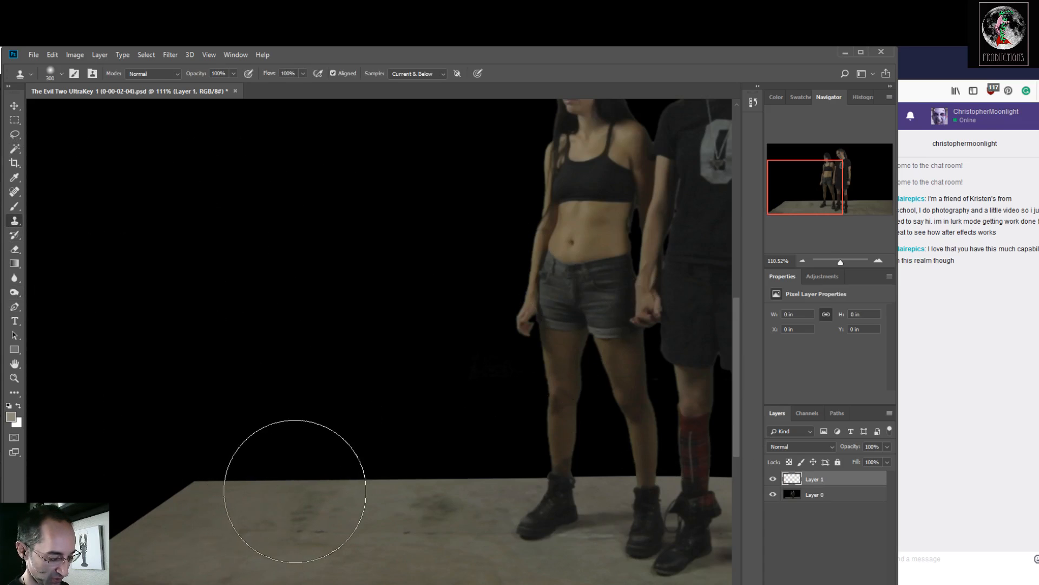
pyautogui.press('[')
pyautogui.press('[')
pyautogui.press('[')
pyautogui.press('[')
pyautogui.press('[')
pyautogui.press('[')
pyautogui.press('[')
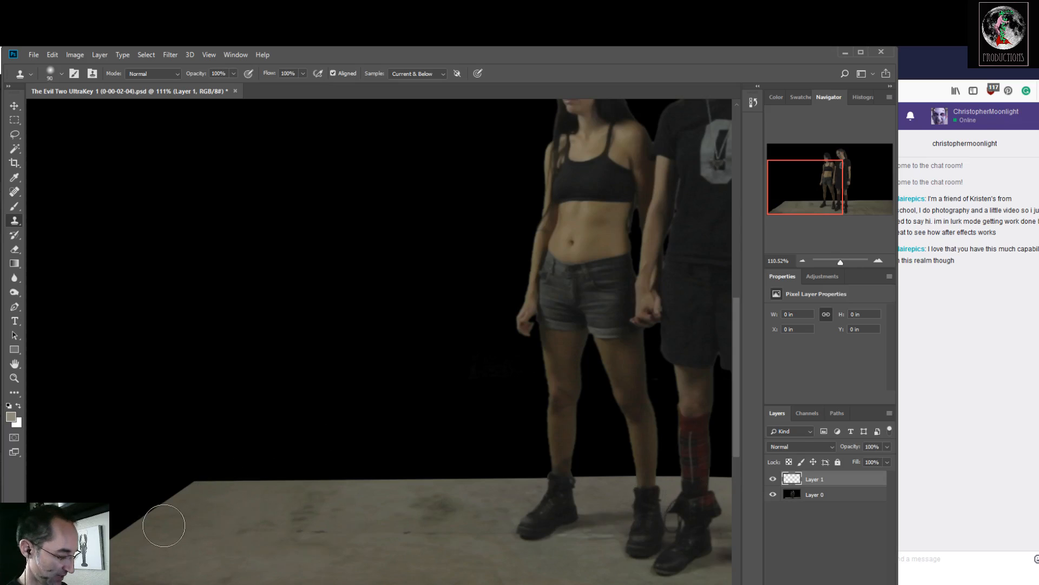
pyautogui.moveTo(163, 504)
pyautogui.mouseDown()
pyautogui.moveTo(194, 498)
pyautogui.moveTo(162, 495)
pyautogui.moveTo(135, 512)
pyautogui.moveTo(103, 568)
pyautogui.mouseUp()
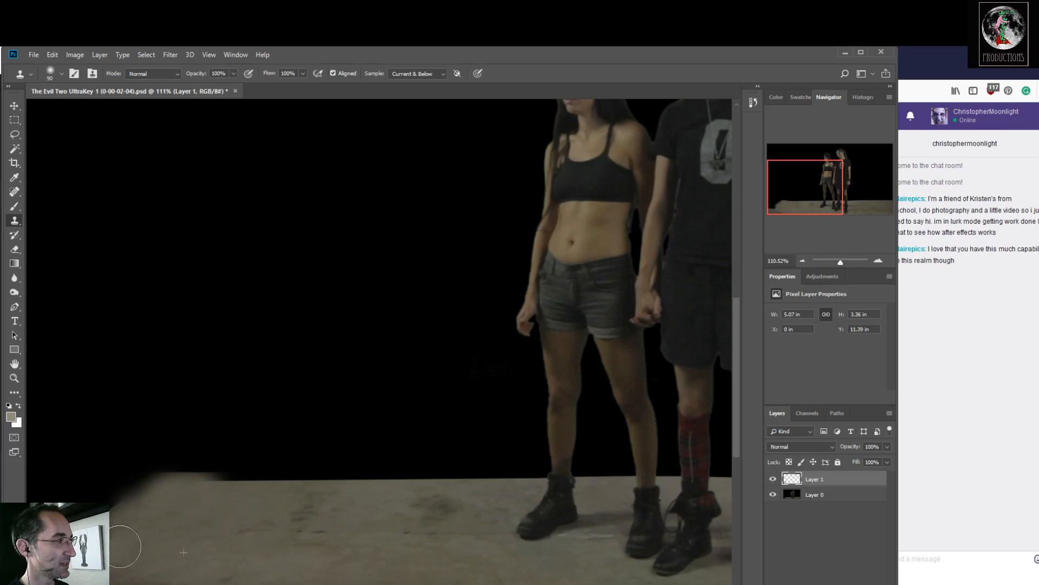
pyautogui.keyDown('alt'); pyautogui.click(165, 527); pyautogui.keyUp('alt')
pyautogui.moveTo(161, 493); pyautogui.dragTo(54, 507)
pyautogui.moveTo(157, 503)
pyautogui.mouseDown()
pyautogui.moveTo(139, 484)
pyautogui.moveTo(3, 487)
pyautogui.mouseUp()
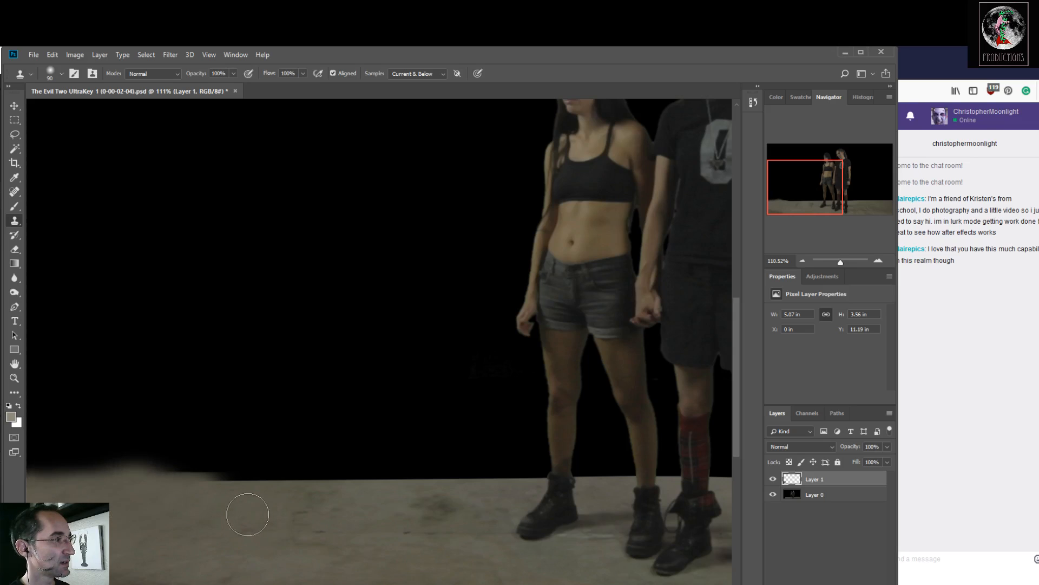
# Step: Clone concrete upward along the floor's back edge, extending it between the left corner and the women
pyautogui.moveTo(221, 493); pyautogui.dragTo(265, 490)
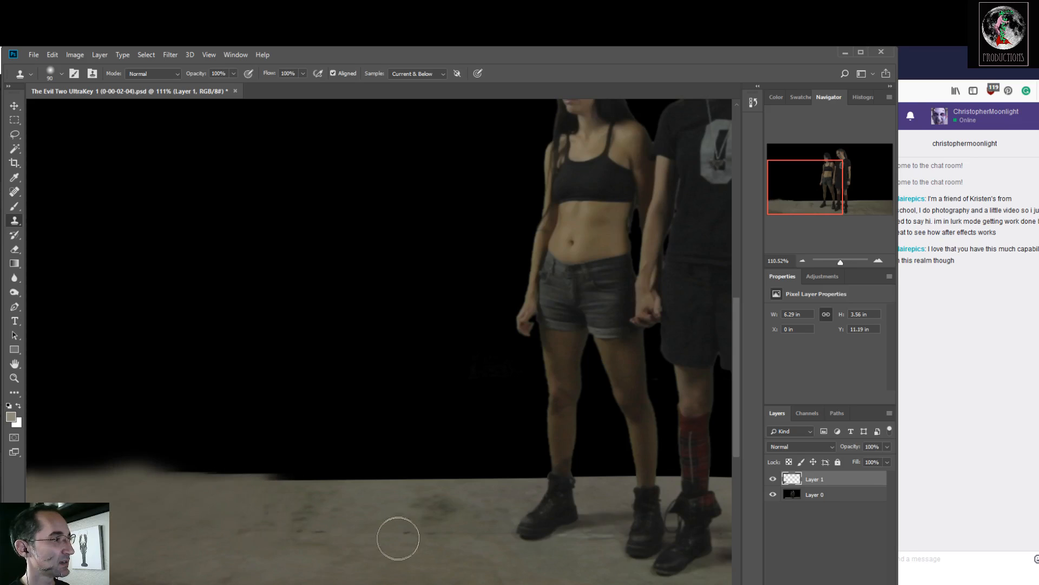
pyautogui.moveTo(349, 479)
pyautogui.mouseDown()
pyautogui.moveTo(296, 471)
pyautogui.moveTo(318, 475)
pyautogui.mouseUp()
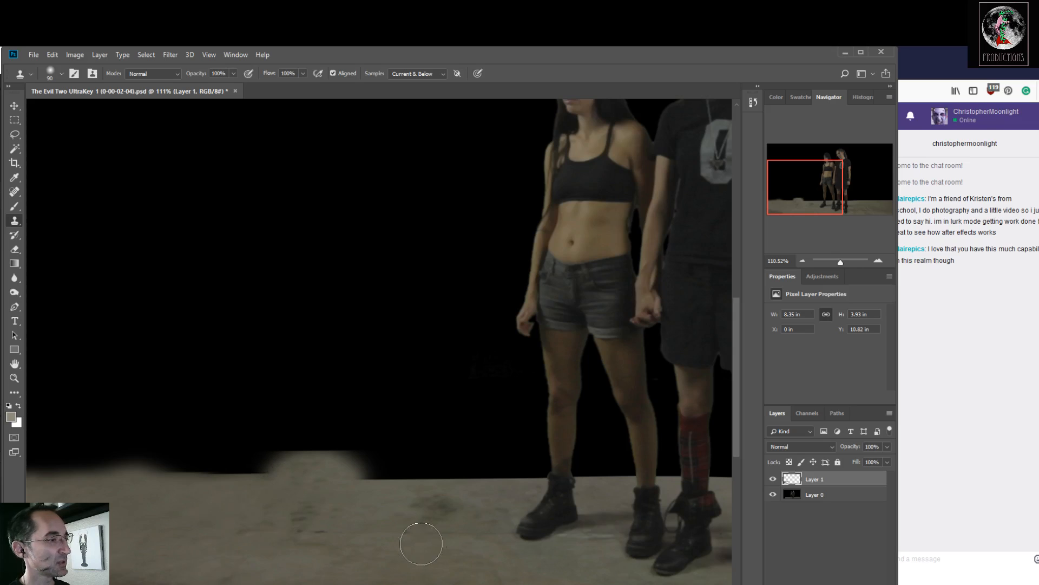
pyautogui.keyDown('alt'); pyautogui.click(438, 507); pyautogui.keyUp('alt')
pyautogui.moveTo(431, 467)
pyautogui.mouseDown()
pyautogui.moveTo(378, 466)
pyautogui.moveTo(429, 472)
pyautogui.moveTo(412, 480)
pyautogui.moveTo(349, 473)
pyautogui.moveTo(433, 477)
pyautogui.moveTo(498, 555)
pyautogui.moveTo(445, 523)
pyautogui.moveTo(432, 481)
pyautogui.moveTo(442, 523)
pyautogui.moveTo(406, 469)
pyautogui.moveTo(450, 519)
pyautogui.moveTo(428, 477)
pyautogui.moveTo(449, 512)
pyautogui.moveTo(438, 483)
pyautogui.moveTo(446, 501)
pyautogui.moveTo(426, 540)
pyautogui.moveTo(369, 564)
pyautogui.moveTo(381, 486)
pyautogui.moveTo(422, 499)
pyautogui.moveTo(436, 476)
pyautogui.mouseUp()
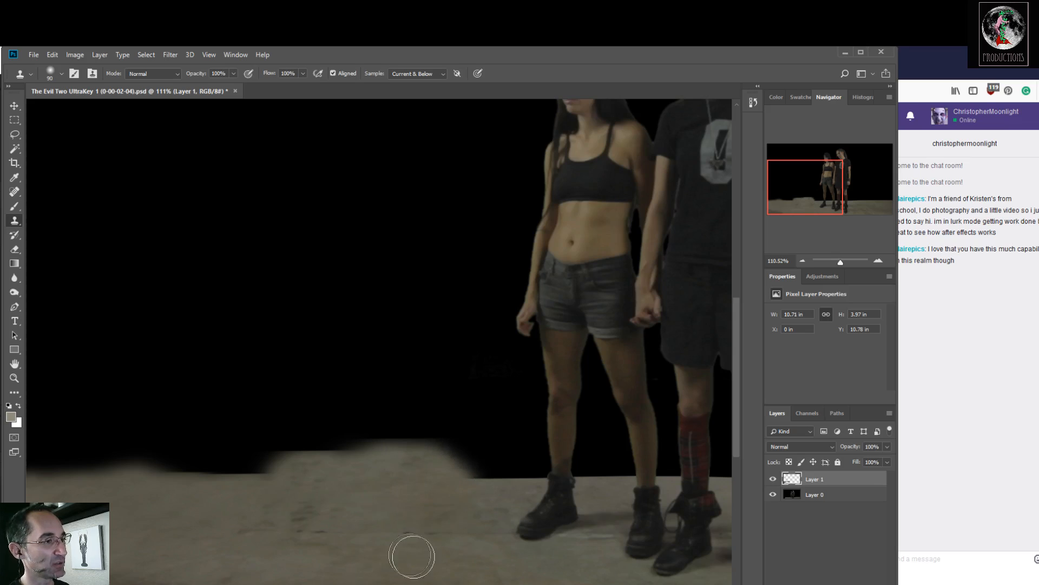
# Step: Extend the floor's back edge upward near the right side of the image with cloned concrete
pyautogui.moveTo(799, 210); pyautogui.dragTo(830, 209)
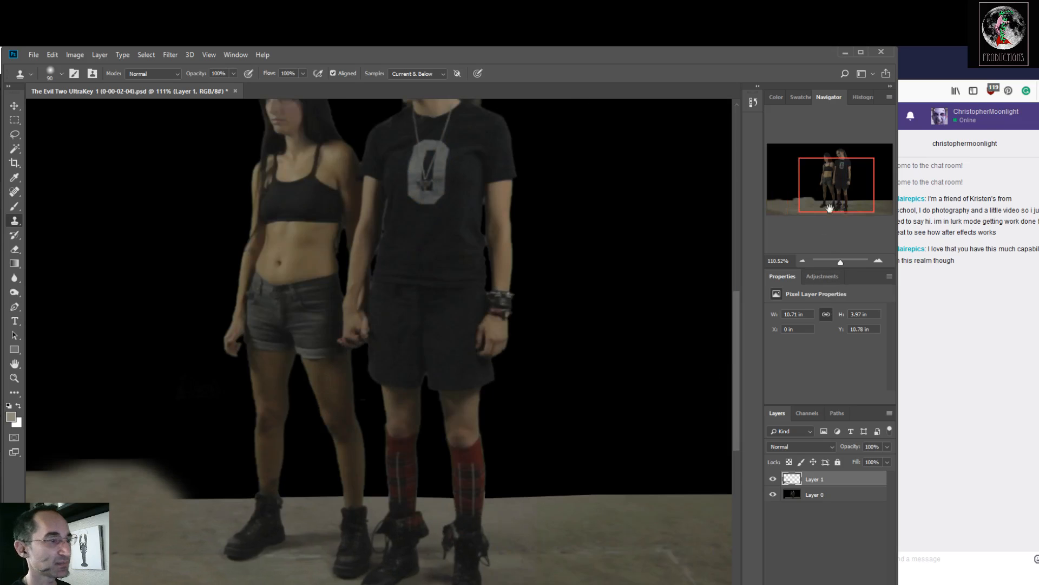
pyautogui.moveTo(714, 517); pyautogui.dragTo(672, 512)
pyautogui.click(699, 521)
pyautogui.moveTo(676, 469)
pyautogui.mouseDown()
pyautogui.moveTo(581, 469)
pyautogui.moveTo(670, 465)
pyautogui.moveTo(642, 471)
pyautogui.mouseUp()
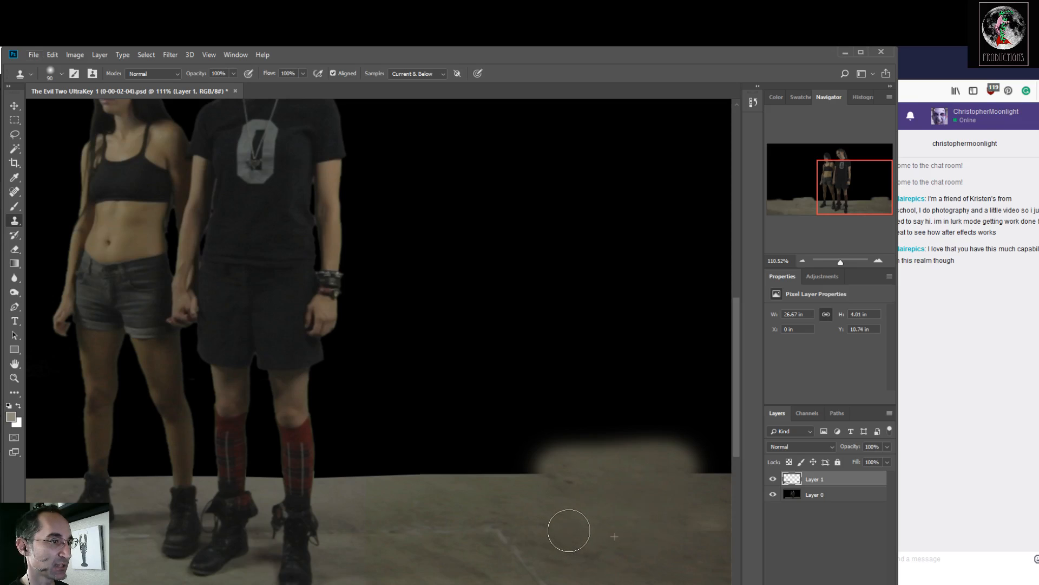
pyautogui.keyDown('alt'); pyautogui.click(626, 500); pyautogui.keyUp('alt')
pyautogui.moveTo(520, 474); pyautogui.dragTo(547, 473)
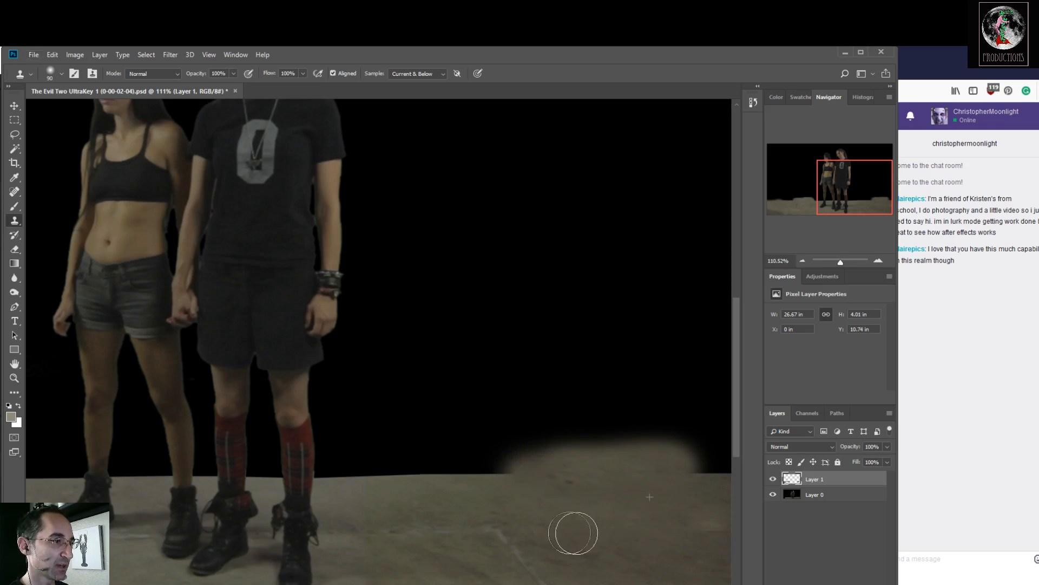
# Step: Clone clean concrete over the marks on the floor surface to the right of the women
pyautogui.keyDown('alt'); pyautogui.click(457, 550); pyautogui.keyUp('alt')
pyautogui.moveTo(509, 556)
pyautogui.mouseDown()
pyautogui.moveTo(557, 582)
pyautogui.moveTo(600, 550)
pyautogui.mouseUp()
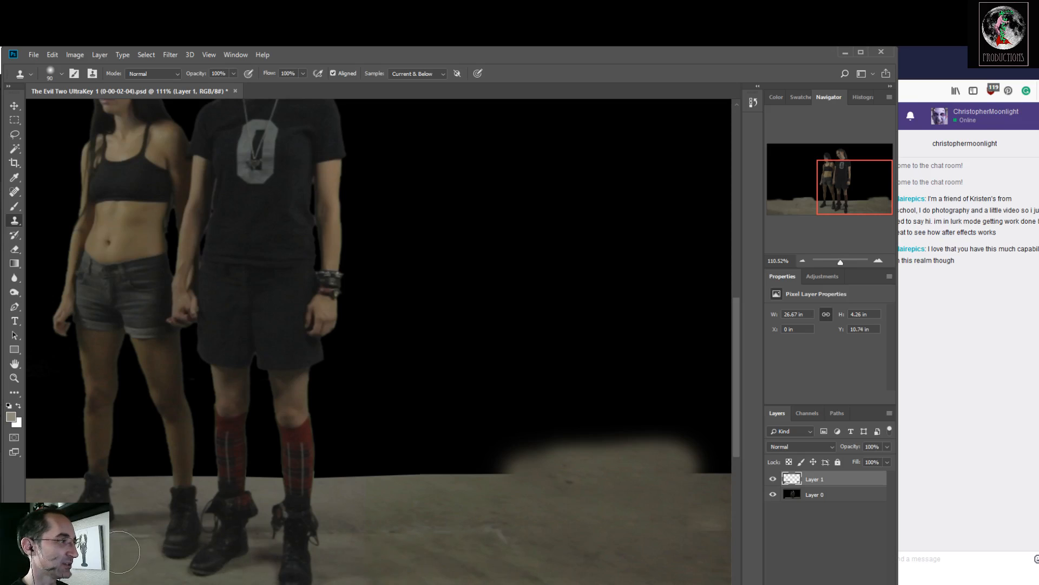
pyautogui.keyDown('alt'); pyautogui.click(430, 507); pyautogui.keyUp('alt')
pyautogui.moveTo(419, 529)
pyautogui.mouseDown()
pyautogui.moveTo(596, 542)
pyautogui.moveTo(433, 500)
pyautogui.moveTo(458, 505)
pyautogui.mouseUp()
pyautogui.keyDown('alt'); pyautogui.click(628, 556); pyautogui.keyUp('alt')
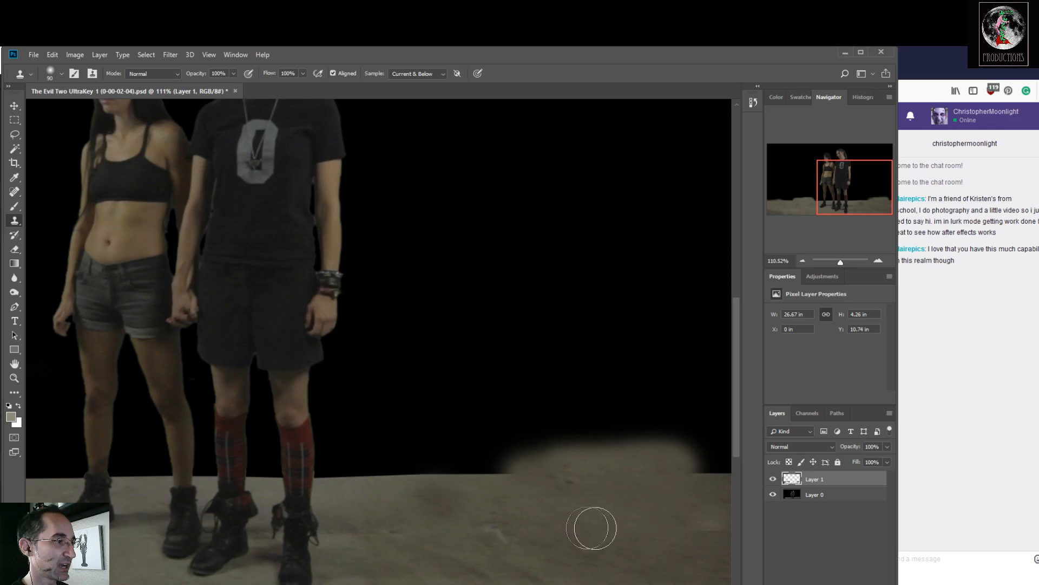
# Step: Continue the raised back edge of the right-hand floor leftward toward the women with cloned concrete
pyautogui.click(487, 473)
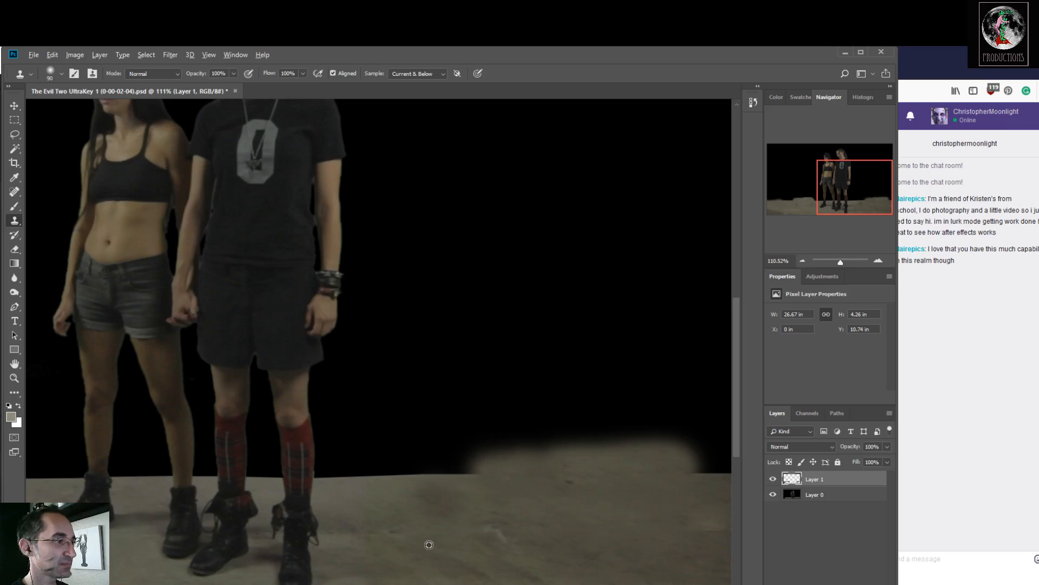
pyautogui.moveTo(445, 509)
pyautogui.mouseDown()
pyautogui.moveTo(408, 473)
pyautogui.moveTo(490, 476)
pyautogui.mouseUp()
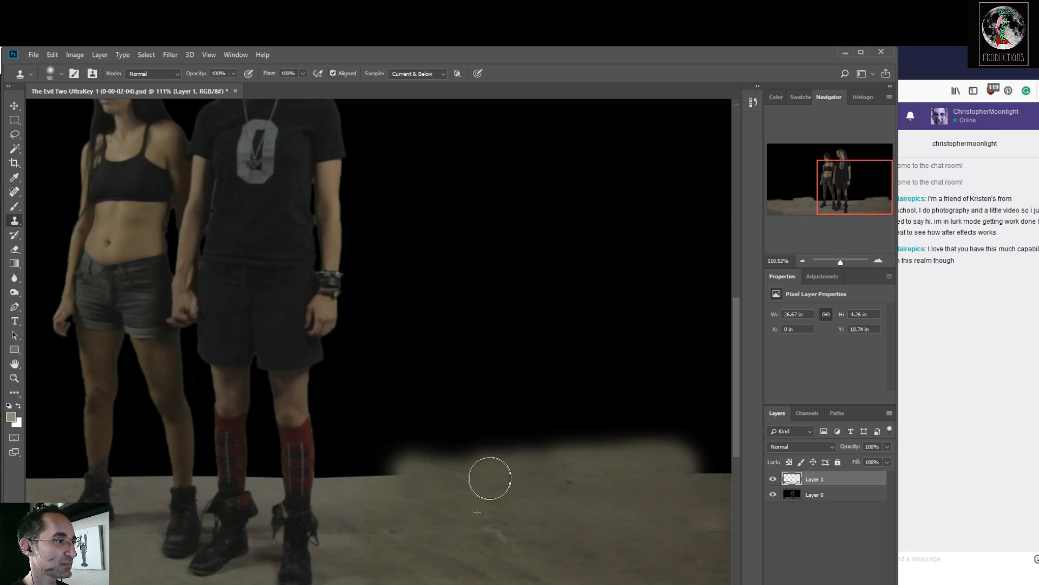
pyautogui.moveTo(376, 475); pyautogui.dragTo(382, 487)
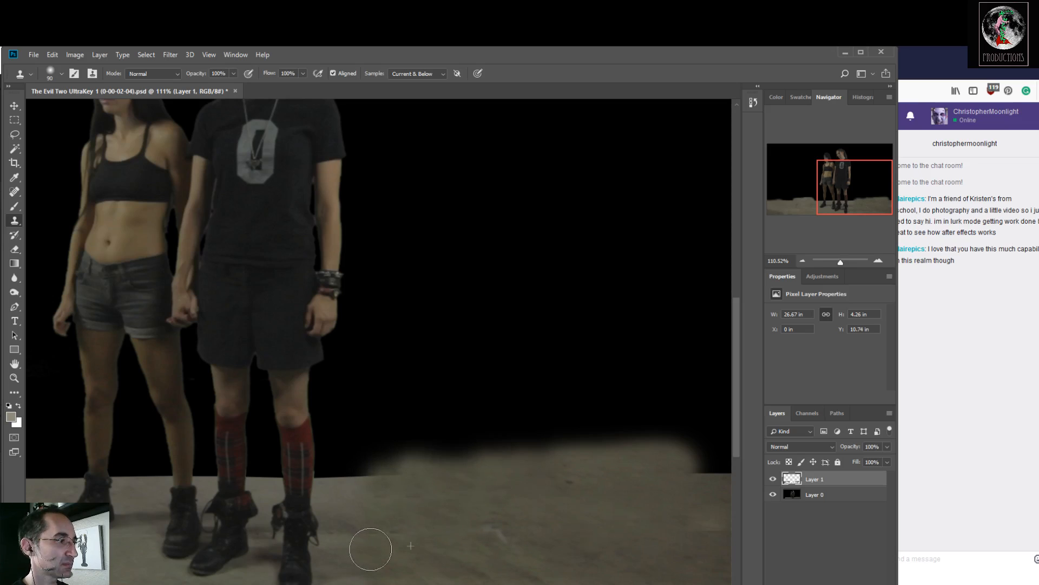
# Step: Clone concrete over the women's boots, starting with the left woman's feet and the right woman's outer boot
pyautogui.moveTo(866, 209); pyautogui.dragTo(835, 209)
pyautogui.moveTo(378, 500)
pyautogui.mouseDown()
pyautogui.moveTo(346, 503)
pyautogui.moveTo(349, 518)
pyautogui.moveTo(428, 578)
pyautogui.moveTo(397, 530)
pyautogui.moveTo(403, 516)
pyautogui.moveTo(352, 527)
pyautogui.moveTo(389, 488)
pyautogui.moveTo(280, 477)
pyautogui.mouseUp()
pyautogui.keyDown('alt'); pyautogui.click(427, 574); pyautogui.keyUp('alt')
pyautogui.keyDown('alt'); pyautogui.click(385, 537); pyautogui.keyUp('alt')
pyautogui.keyDown('alt'); pyautogui.click(408, 529); pyautogui.keyUp('alt')
pyautogui.moveTo(462, 509)
pyautogui.mouseDown()
pyautogui.moveTo(453, 522)
pyautogui.moveTo(462, 544)
pyautogui.moveTo(494, 553)
pyautogui.moveTo(474, 553)
pyautogui.mouseUp()
pyautogui.keyDown('alt'); pyautogui.click(667, 523); pyautogui.keyUp('alt')
pyautogui.moveTo(612, 523)
pyautogui.mouseDown()
pyautogui.moveTo(638, 523)
pyautogui.moveTo(567, 531)
pyautogui.moveTo(597, 529)
pyautogui.moveTo(632, 556)
pyautogui.moveTo(585, 577)
pyautogui.moveTo(606, 568)
pyautogui.mouseUp()
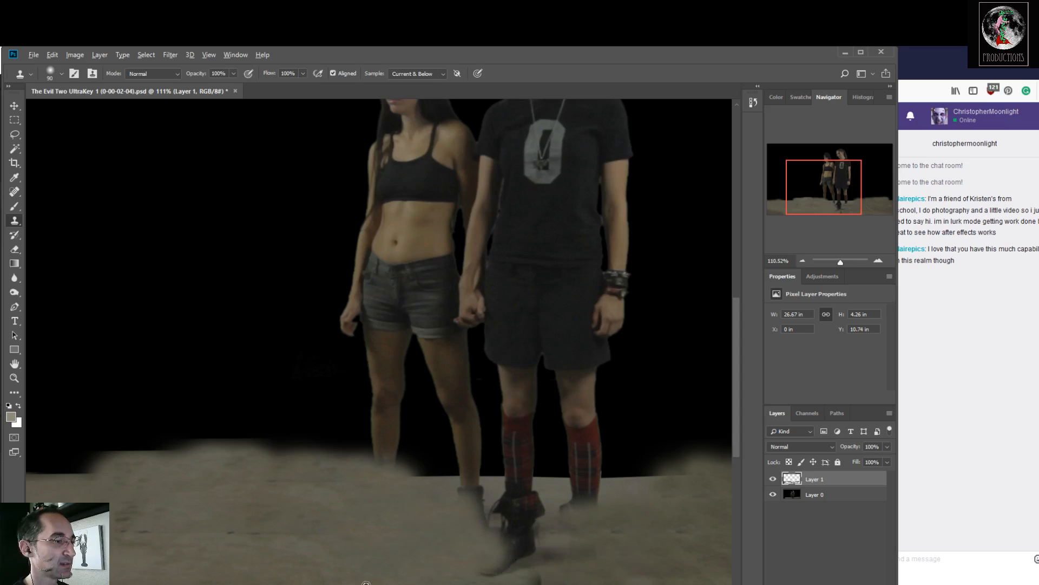
# Step: Cover the remaining boots and lower socks with cloned concrete, joining the raised floor edge across both women
pyautogui.moveTo(517, 572)
pyautogui.mouseDown()
pyautogui.moveTo(494, 557)
pyautogui.moveTo(580, 550)
pyautogui.moveTo(503, 539)
pyautogui.mouseUp()
pyautogui.keyDown('alt'); pyautogui.click(462, 564); pyautogui.keyUp('alt')
pyautogui.moveTo(582, 497)
pyautogui.mouseDown()
pyautogui.moveTo(483, 514)
pyautogui.moveTo(511, 495)
pyautogui.moveTo(399, 493)
pyautogui.moveTo(527, 490)
pyautogui.moveTo(517, 524)
pyautogui.mouseUp()
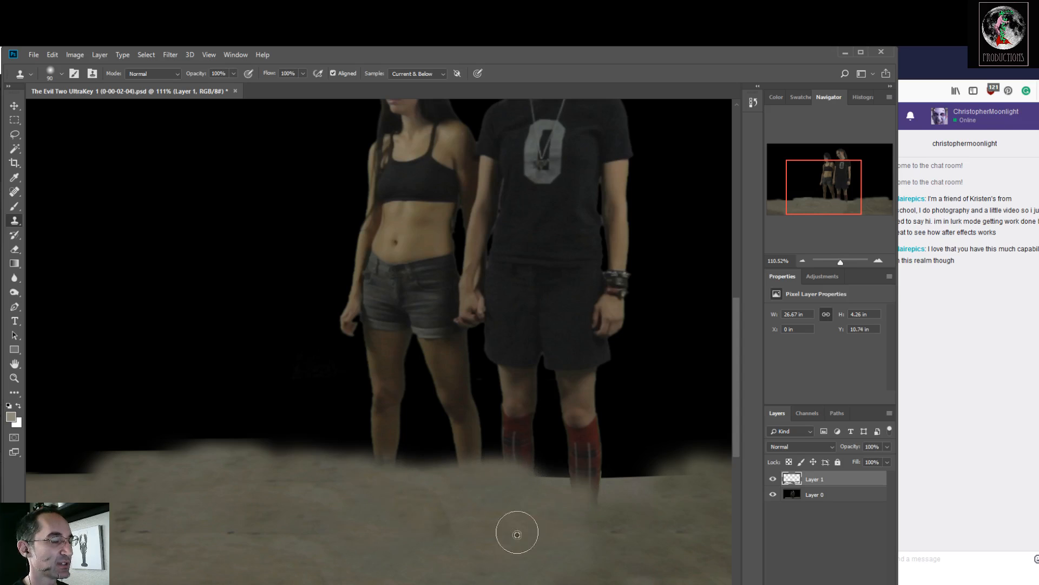
pyautogui.moveTo(554, 497)
pyautogui.mouseDown()
pyautogui.moveTo(464, 494)
pyautogui.moveTo(659, 481)
pyautogui.moveTo(509, 491)
pyautogui.mouseUp()
pyautogui.keyDown('alt'); pyautogui.click(579, 492); pyautogui.keyUp('alt')
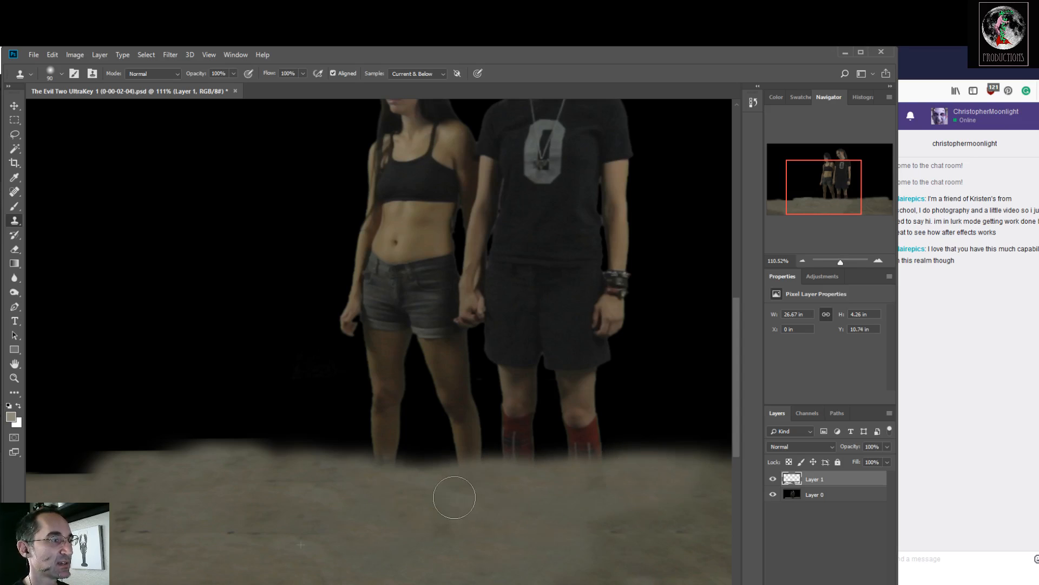
# Step: Blend more cloned texture into the floor around the left woman's covered feet and show the whole image
pyautogui.keyDown('alt'); pyautogui.click(401, 500); pyautogui.keyUp('alt')
pyautogui.moveTo(294, 477)
pyautogui.mouseDown()
pyautogui.moveTo(349, 492)
pyautogui.moveTo(382, 517)
pyautogui.mouseUp()
pyautogui.moveTo(293, 527); pyautogui.dragTo(366, 536)
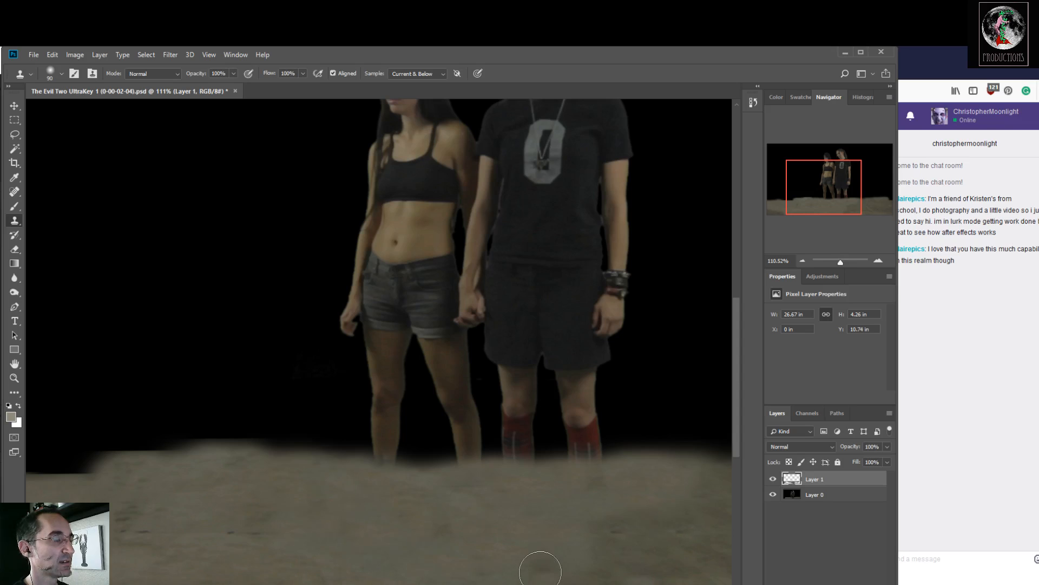
pyautogui.moveTo(828, 182); pyautogui.dragTo(842, 178)
pyautogui.moveTo(843, 267); pyautogui.dragTo(840, 268)
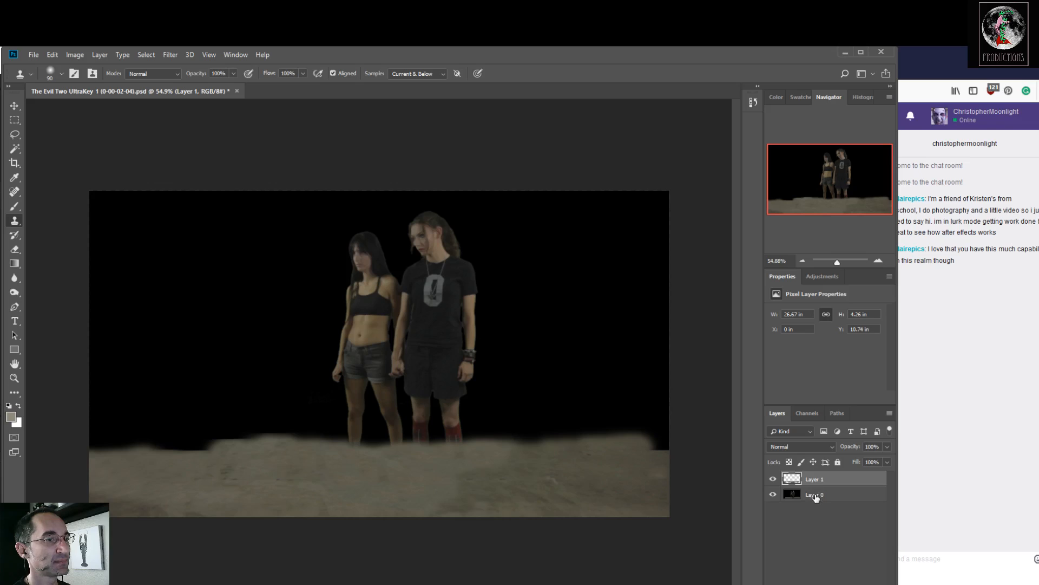
# Step: Delete the rectangular areas of Layer 0 that contain the two women, from their heads down to the cloned floor
pyautogui.click(816, 496)
pyautogui.click(14, 120)
pyautogui.moveTo(303, 212); pyautogui.dragTo(497, 349)
pyautogui.press('Delete')
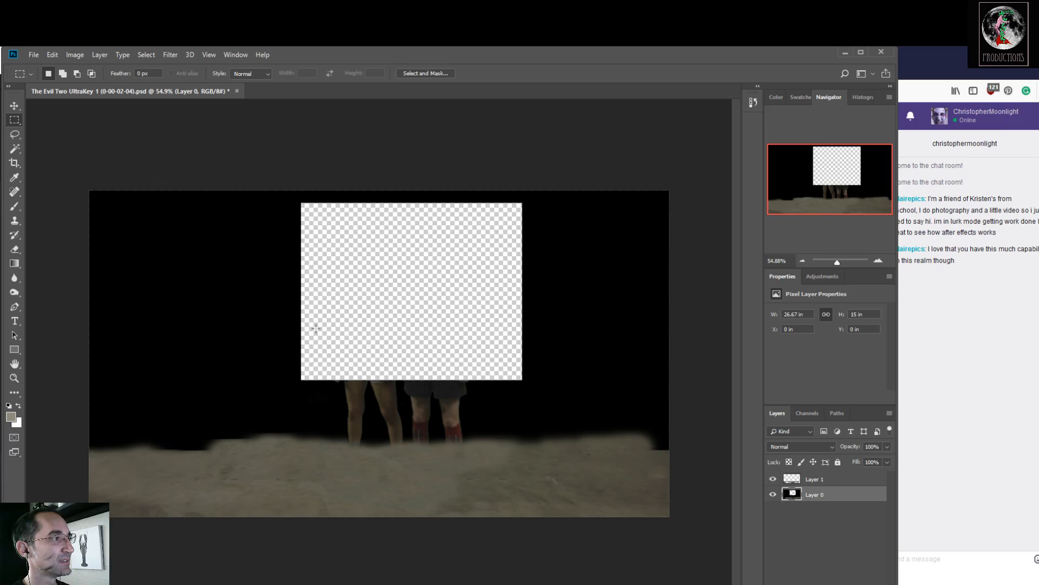
pyautogui.moveTo(283, 313); pyautogui.dragTo(534, 449)
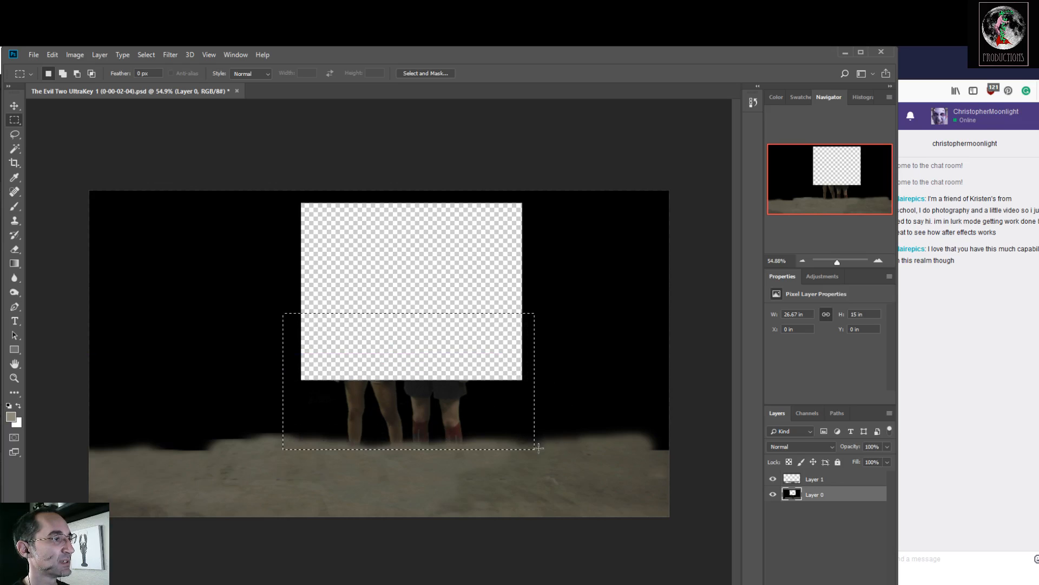
pyautogui.press('Delete')
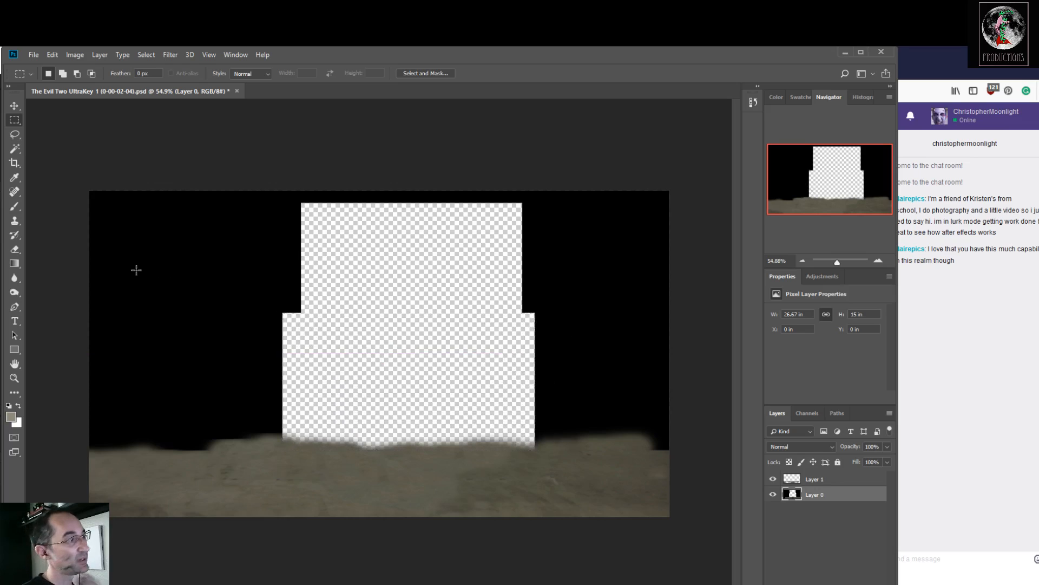
# Step: Clear the remaining black background above the floor on Layer 0 and save the file with Maximize Compatibility
pyautogui.moveTo(80, 183)
pyautogui.mouseDown()
pyautogui.moveTo(217, 277)
pyautogui.moveTo(512, 388)
pyautogui.moveTo(665, 431)
pyautogui.moveTo(672, 450)
pyautogui.mouseUp()
pyautogui.press('Delete')
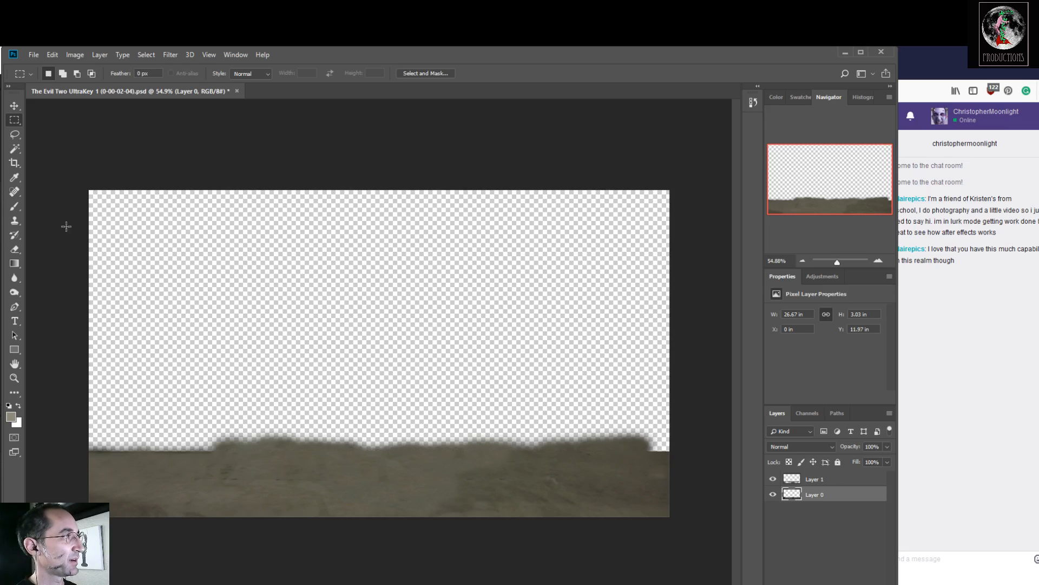
pyautogui.moveTo(76, 173)
pyautogui.mouseDown()
pyautogui.moveTo(398, 448)
pyautogui.moveTo(688, 451)
pyautogui.mouseUp()
pyautogui.press('Delete')
pyautogui.click(682, 378)
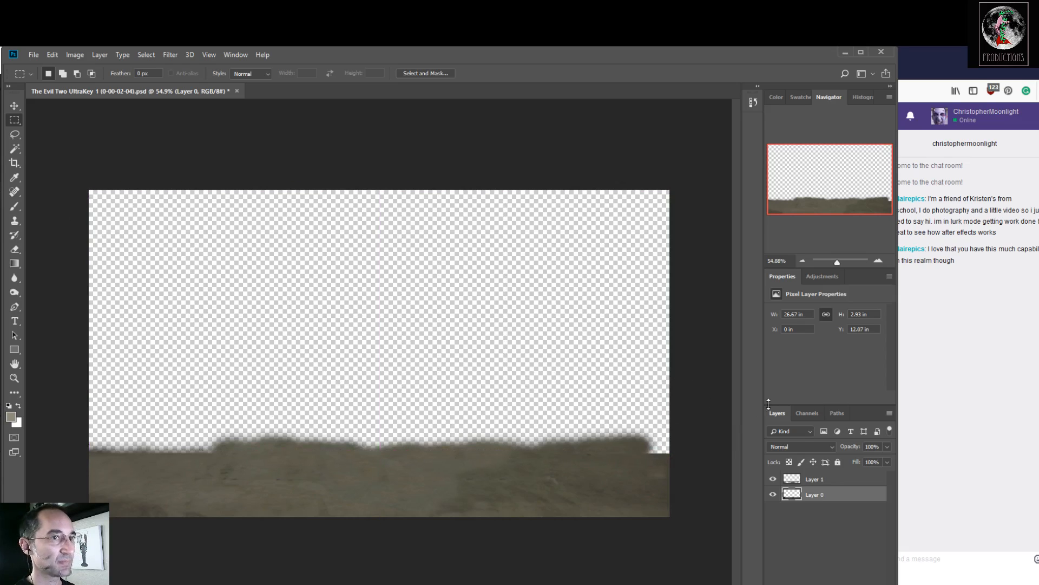
pyautogui.hotkey('ctrl', 's')
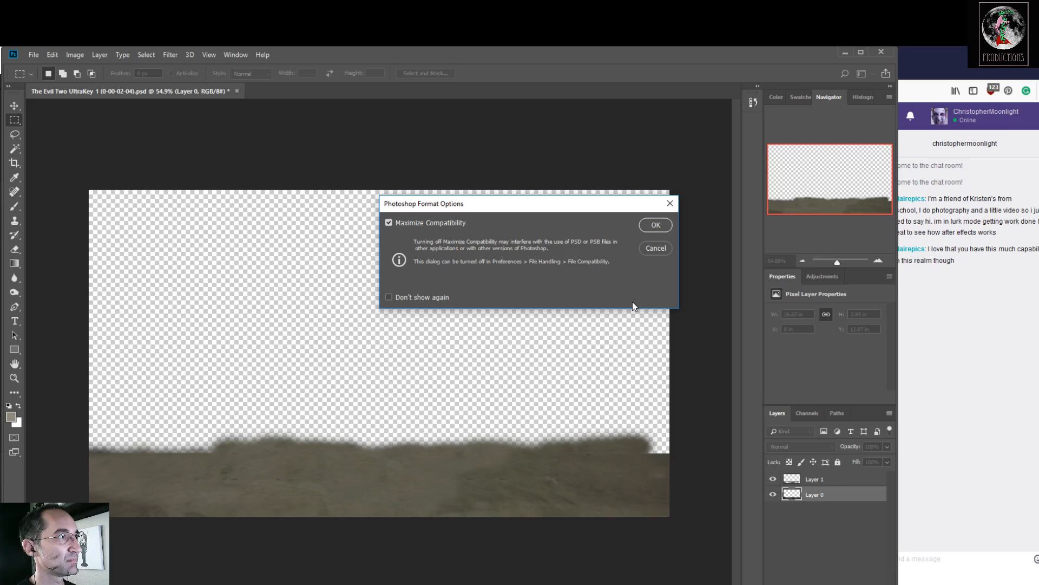
pyautogui.click(652, 225)
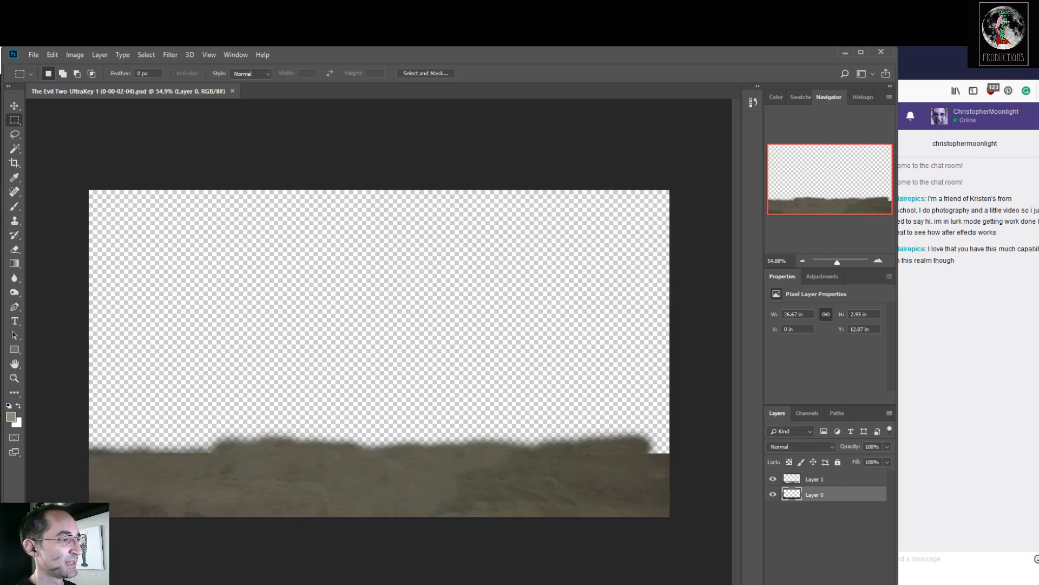
# Step: Switch to After Effects and import The Evil Two UltraKey 1 (0-00-02-04).psd as footage with merged layers
pyautogui.click(420, 566)
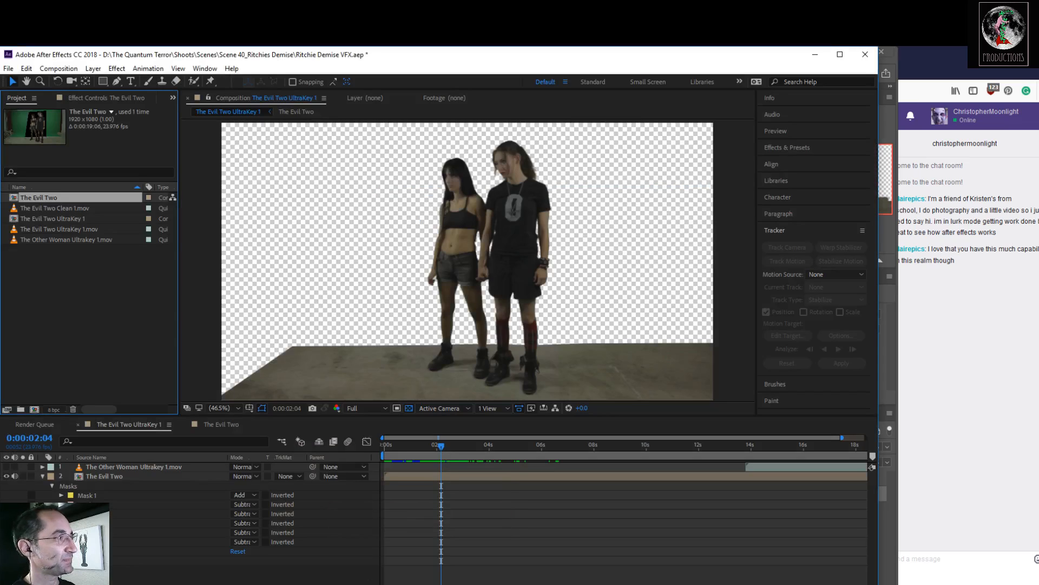
pyautogui.click(360, 562)
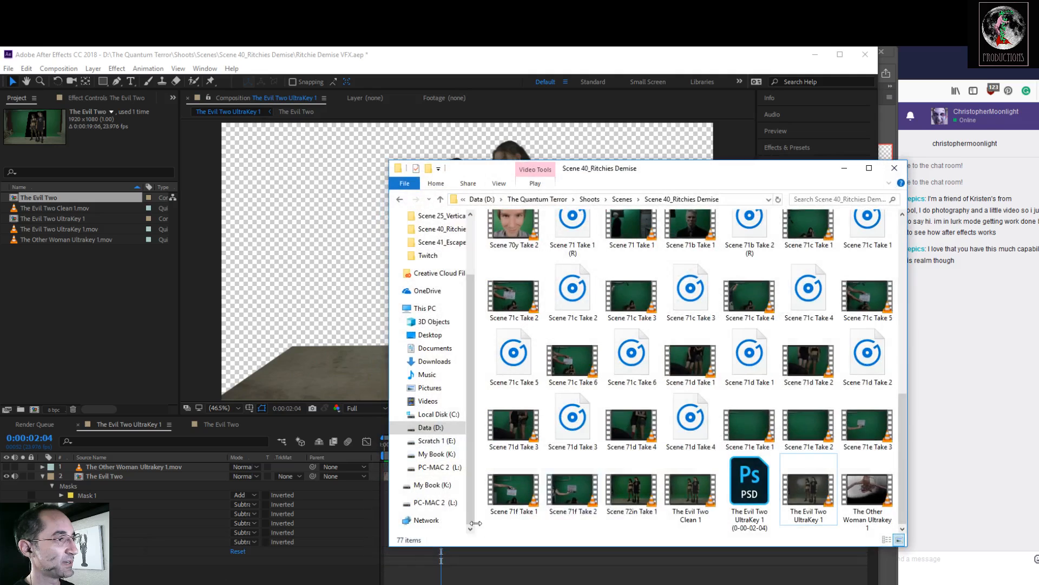
pyautogui.moveTo(750, 487); pyautogui.dragTo(15, 298)
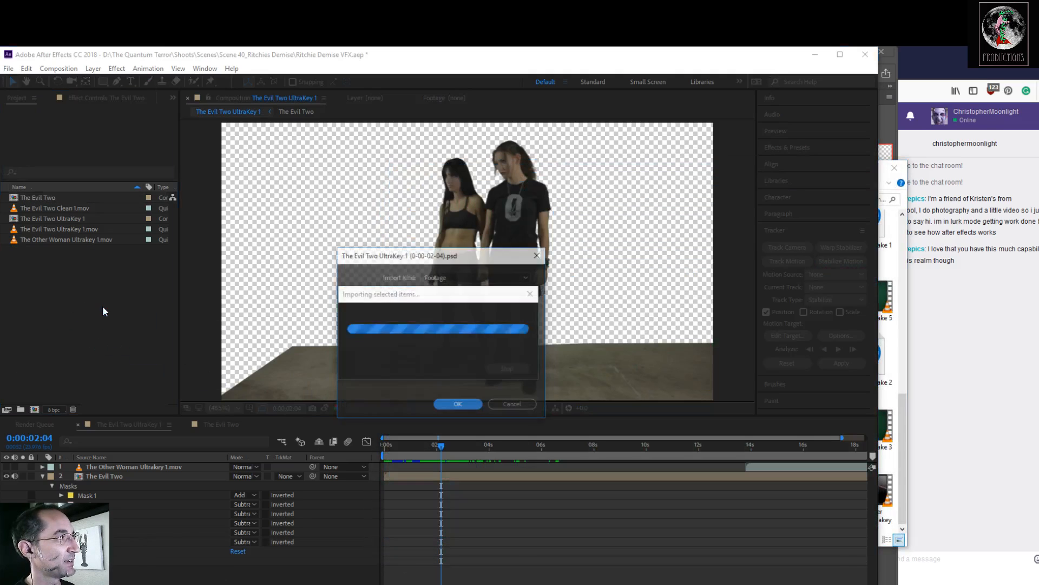
pyautogui.click(457, 407)
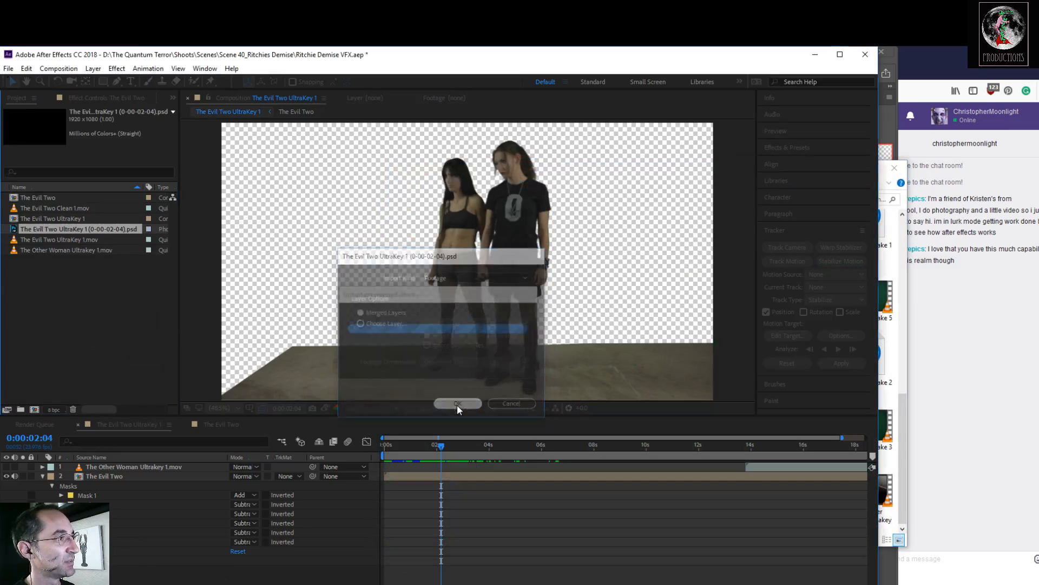
# Step: Add the PSD floor plate to The Evil Two UltraKey 1 composition and place it directly above The Evil Two layer
pyautogui.moveTo(53, 233); pyautogui.dragTo(162, 563)
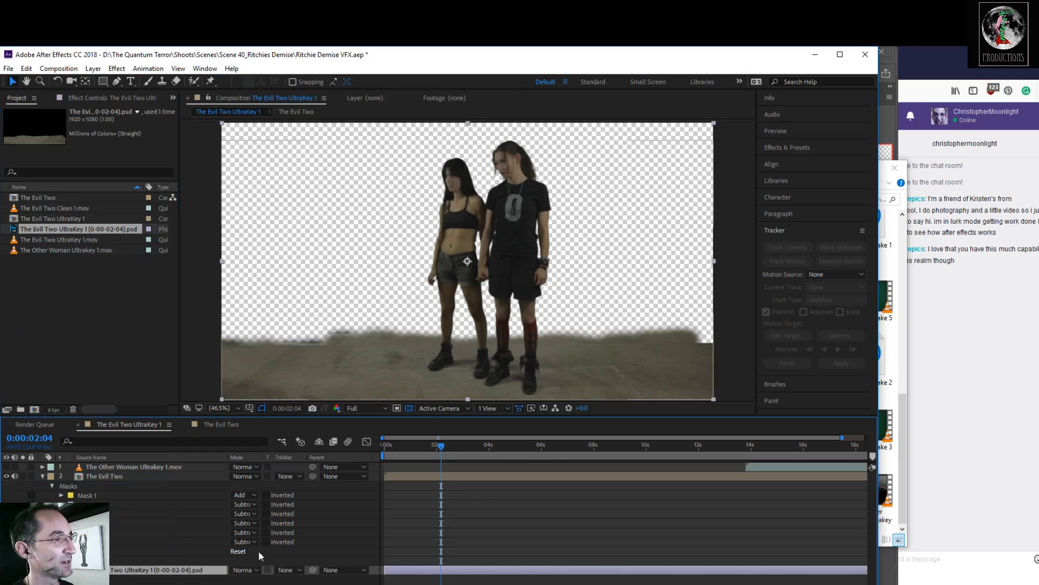
pyautogui.moveTo(443, 450); pyautogui.dragTo(577, 461)
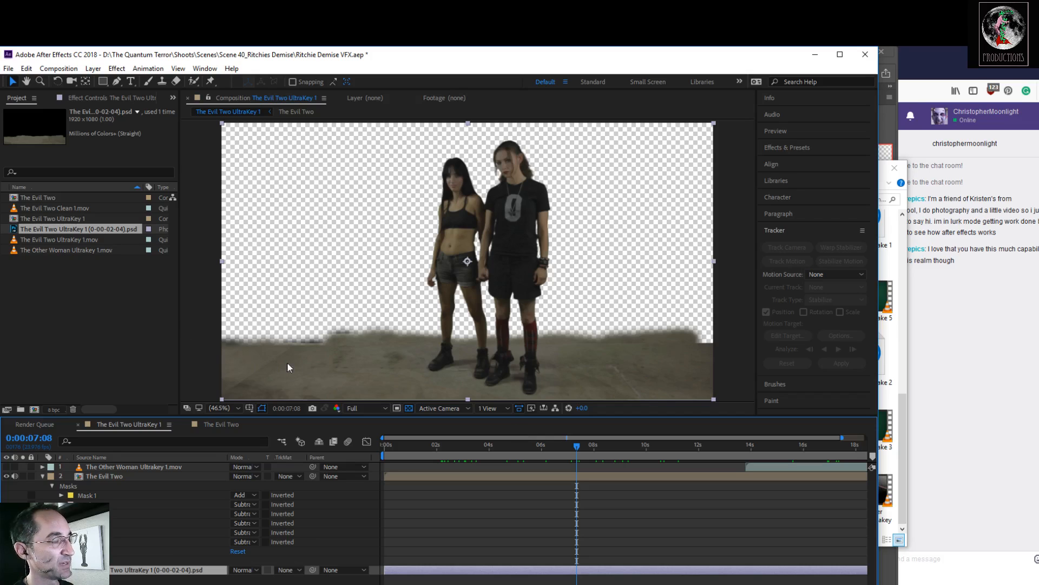
pyautogui.click(43, 476)
pyautogui.moveTo(108, 489); pyautogui.dragTo(106, 476)
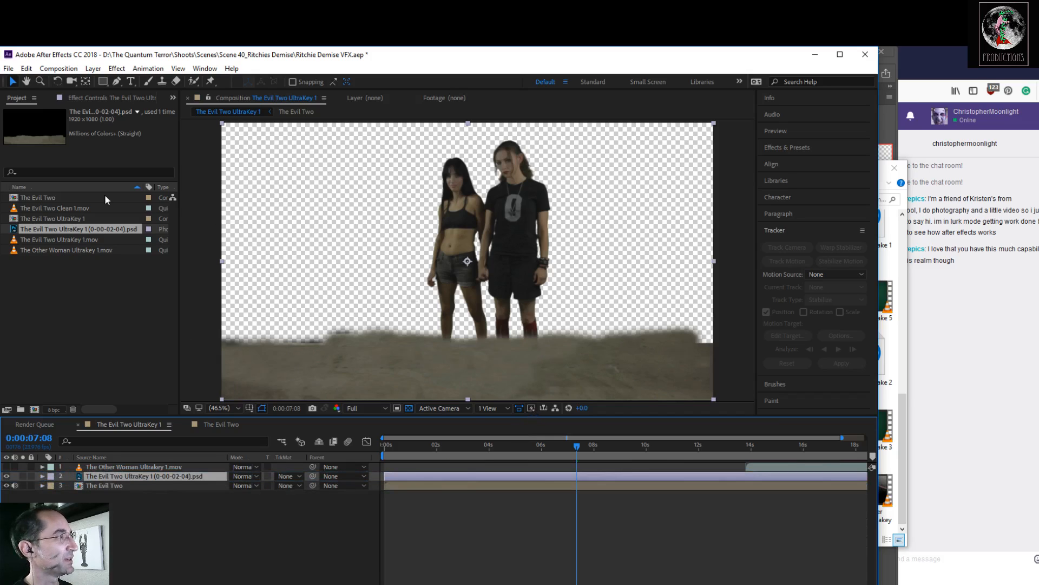
# Step: Draw a closed six-point Pen mask around both women, including their feet, on the PSD floor plate layer
pyautogui.click(115, 81)
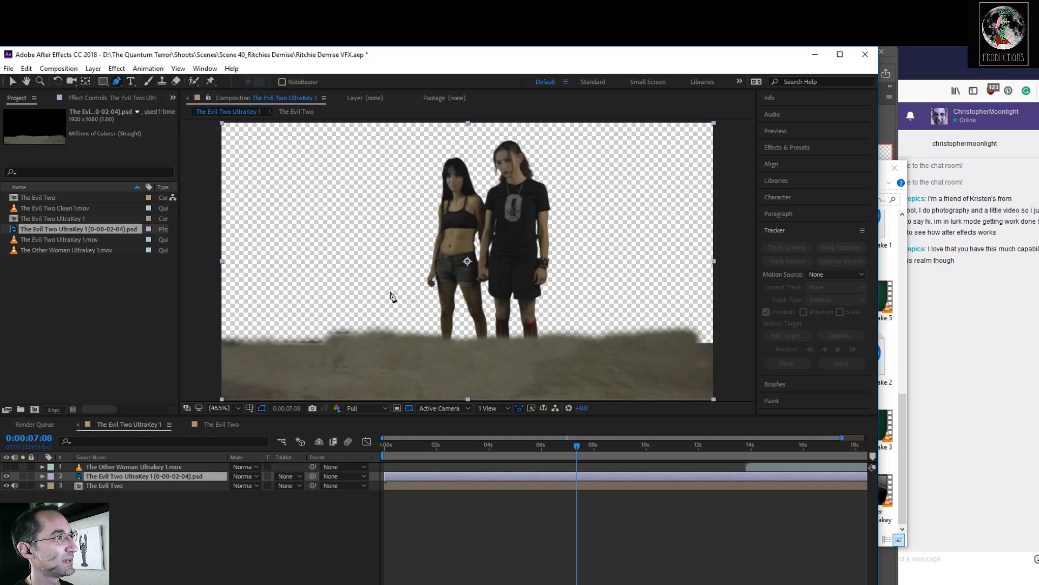
pyautogui.click(390, 291)
pyautogui.click(435, 390)
pyautogui.click(559, 389)
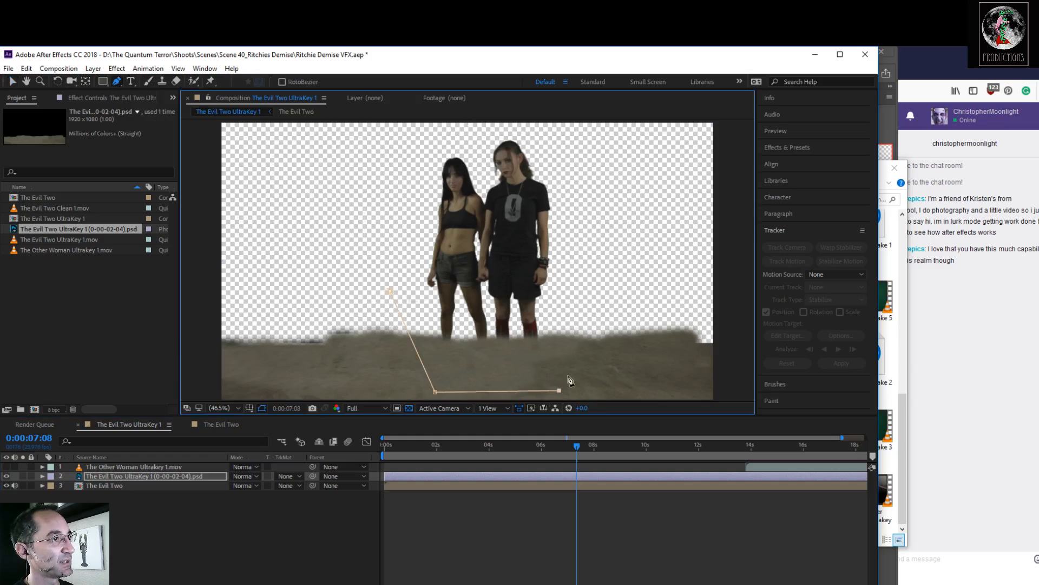
pyautogui.click(601, 270)
pyautogui.click(434, 137)
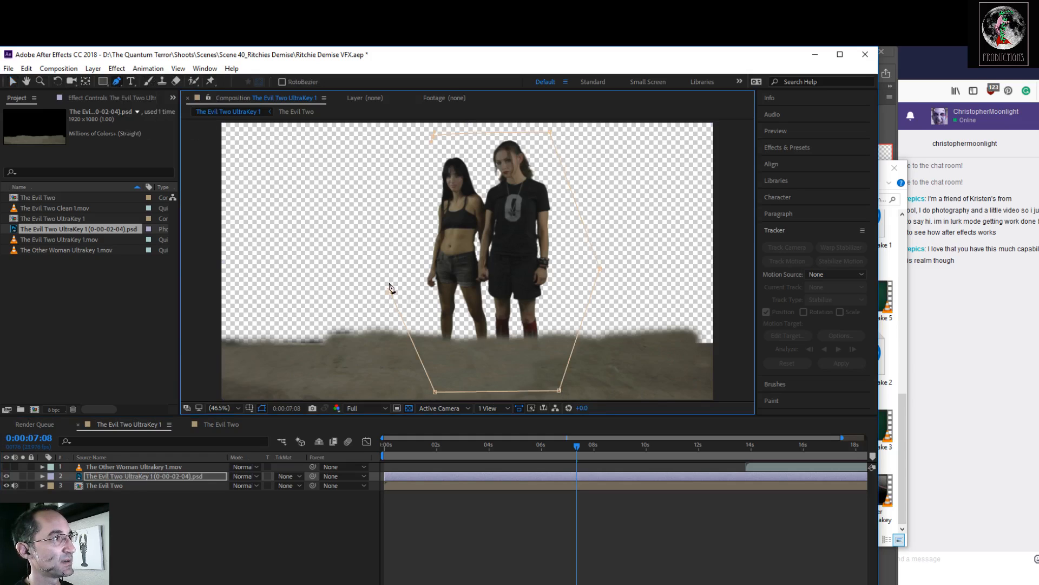
pyautogui.click(389, 292)
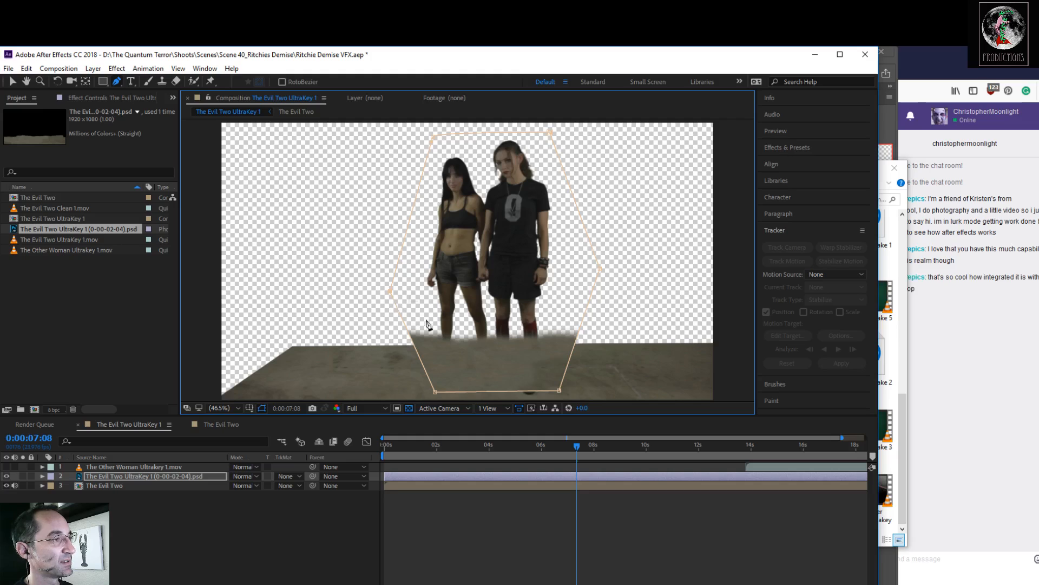
# Step: Set the floor plate's mask to Subtract with a 55-pixel feather, check it at another frame, and save the project
pyautogui.click(42, 477)
pyautogui.click(52, 487)
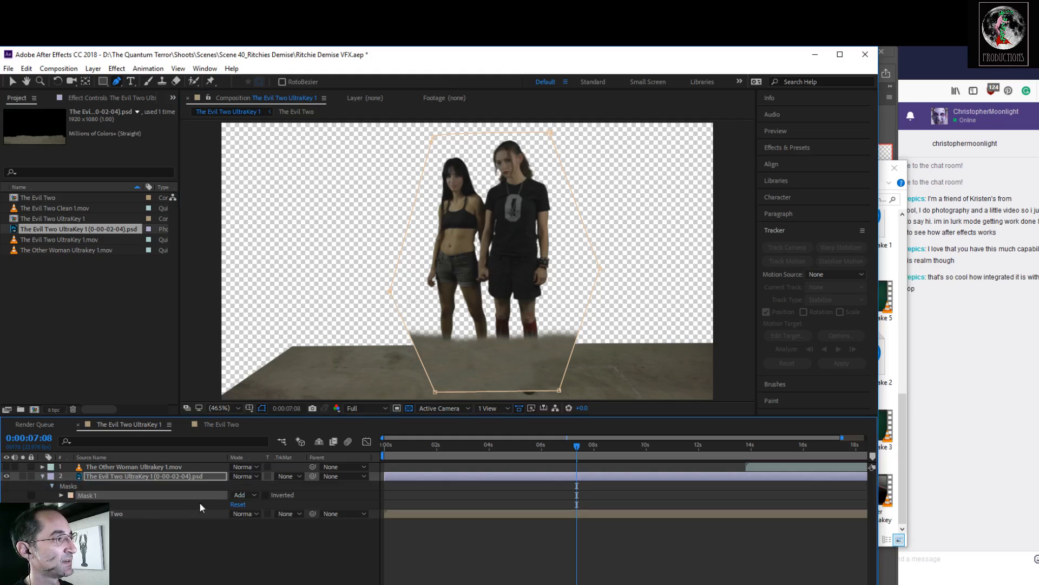
pyautogui.click(245, 495)
pyautogui.click(262, 531)
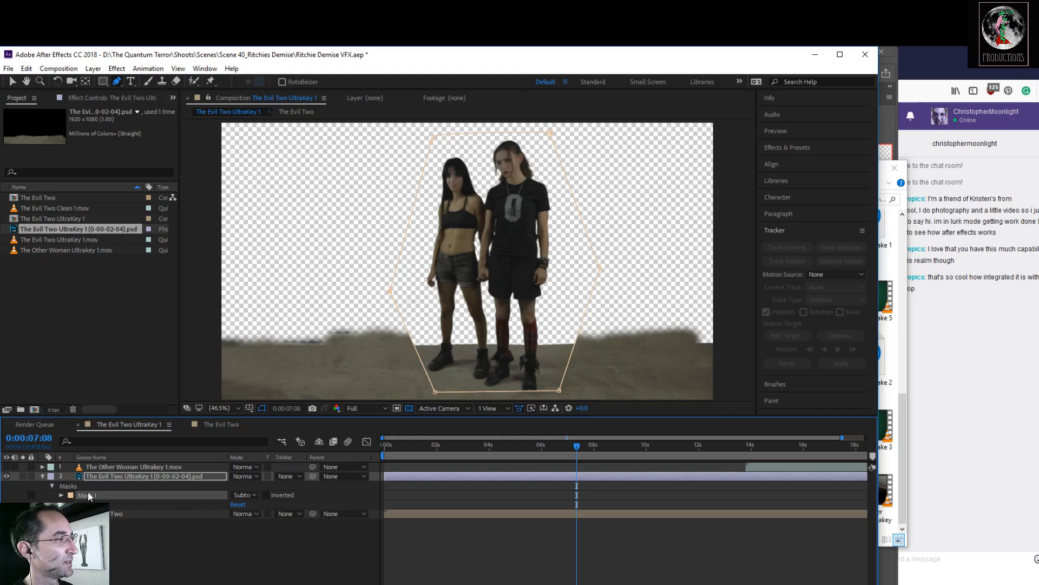
pyautogui.click(62, 495)
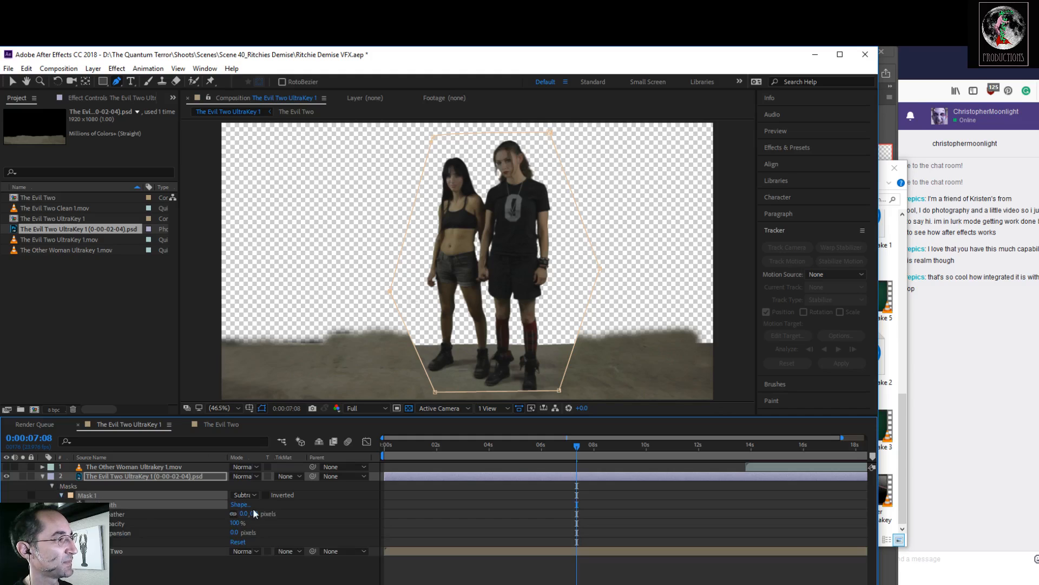
pyautogui.moveTo(253, 517); pyautogui.dragTo(287, 521)
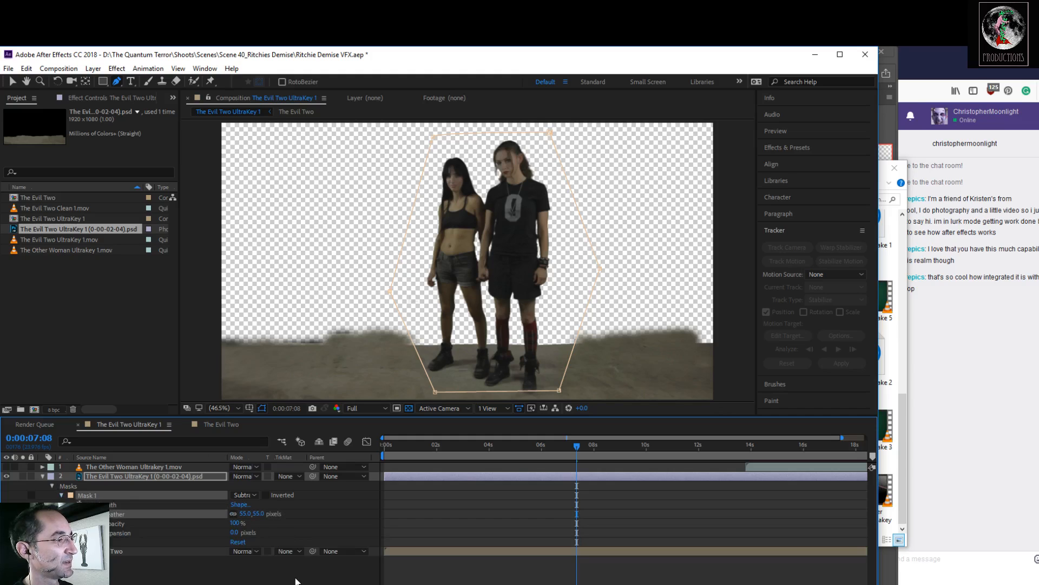
pyautogui.click(296, 583)
pyautogui.moveTo(583, 454)
pyautogui.mouseDown()
pyautogui.moveTo(707, 454)
pyautogui.moveTo(302, 448)
pyautogui.moveTo(820, 470)
pyautogui.moveTo(714, 468)
pyautogui.moveTo(710, 445)
pyautogui.mouseUp()
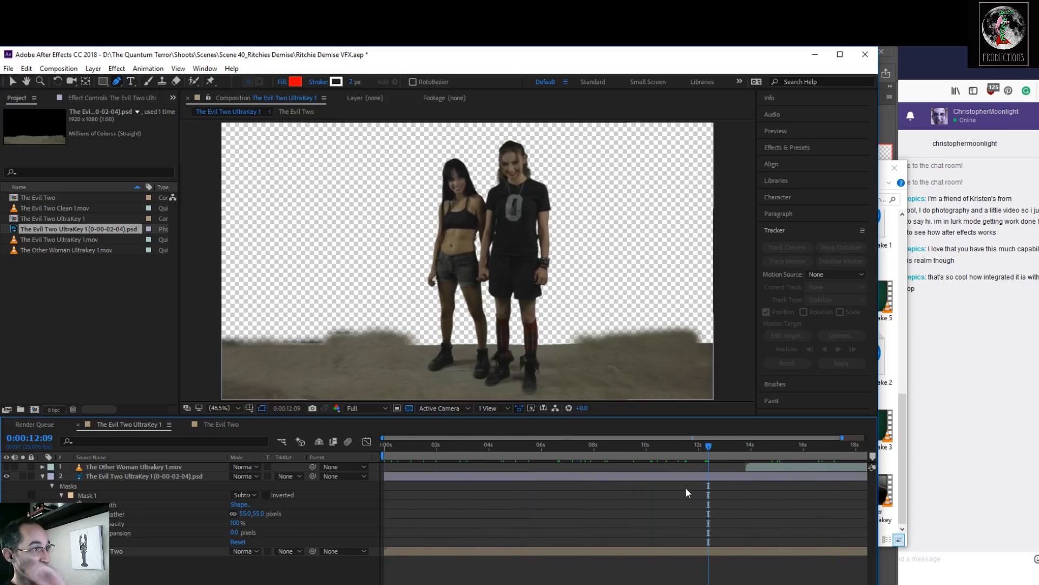
pyautogui.hotkey('ctrl', 's')
# Step: Switch to Photoshop, delete the ragged cloned edge above the straight floor line on Layer 1, and save the file
pyautogui.hotkey('alt', 'Tab')
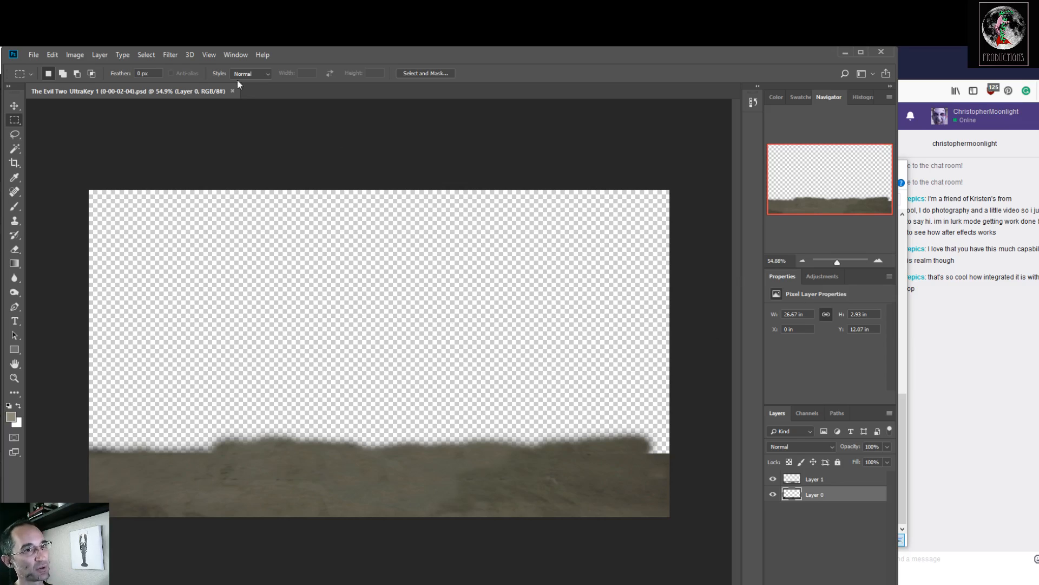
pyautogui.moveTo(55, 207); pyautogui.dragTo(694, 453)
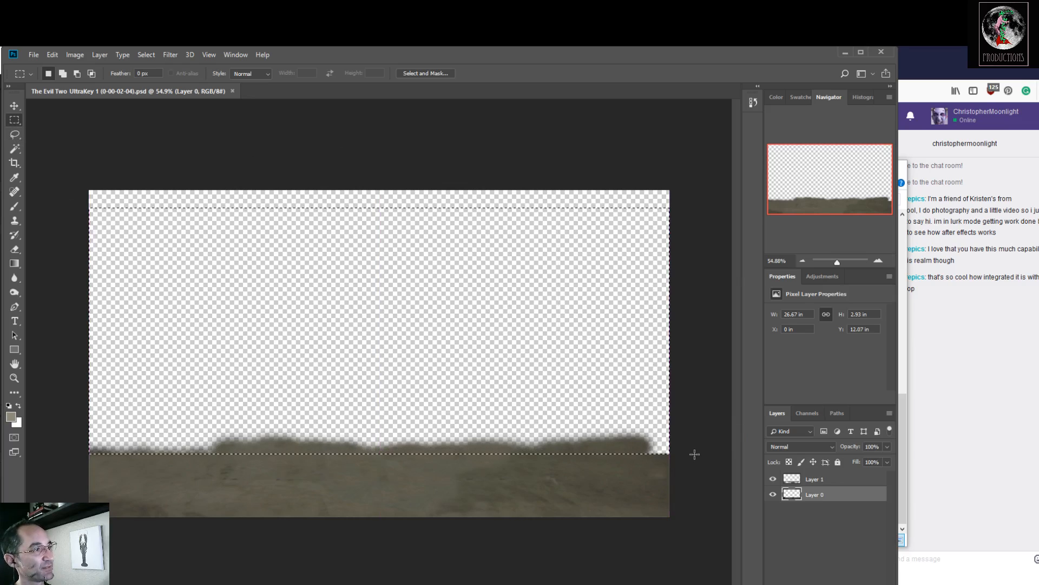
pyautogui.click(833, 480)
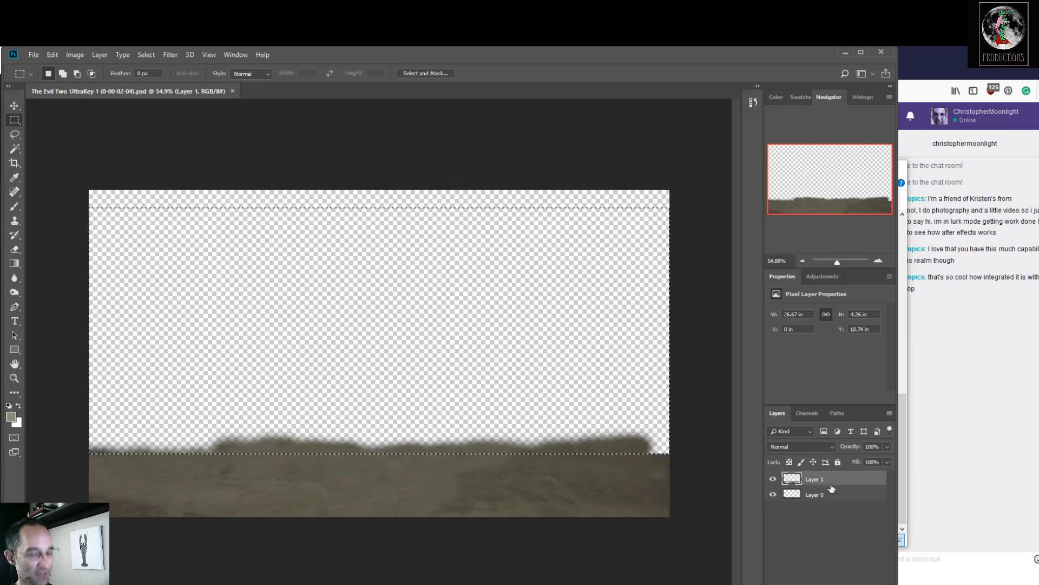
pyautogui.press('Delete')
pyautogui.click(442, 553)
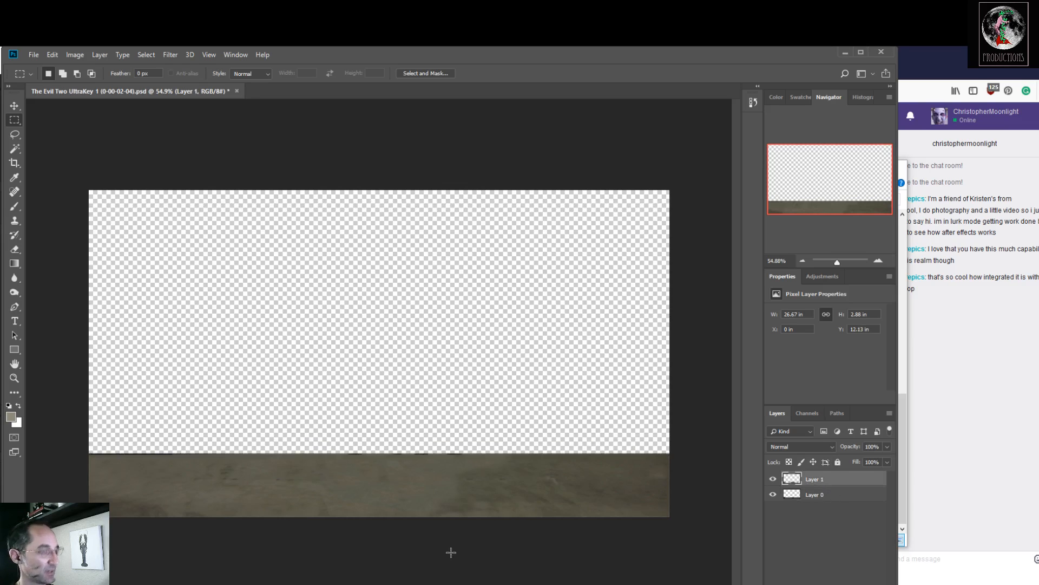
pyautogui.hotkey('ctrl', 's')
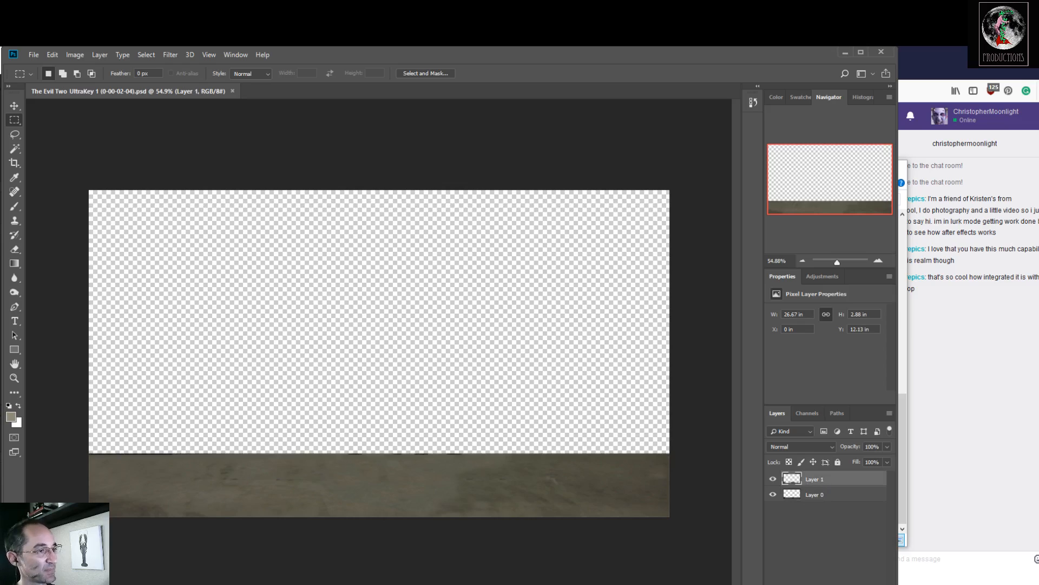
# Step: Switch to After Effects and review the updated floor plate by scrubbing back to the composition's first frame
pyautogui.moveTo(445, 584)
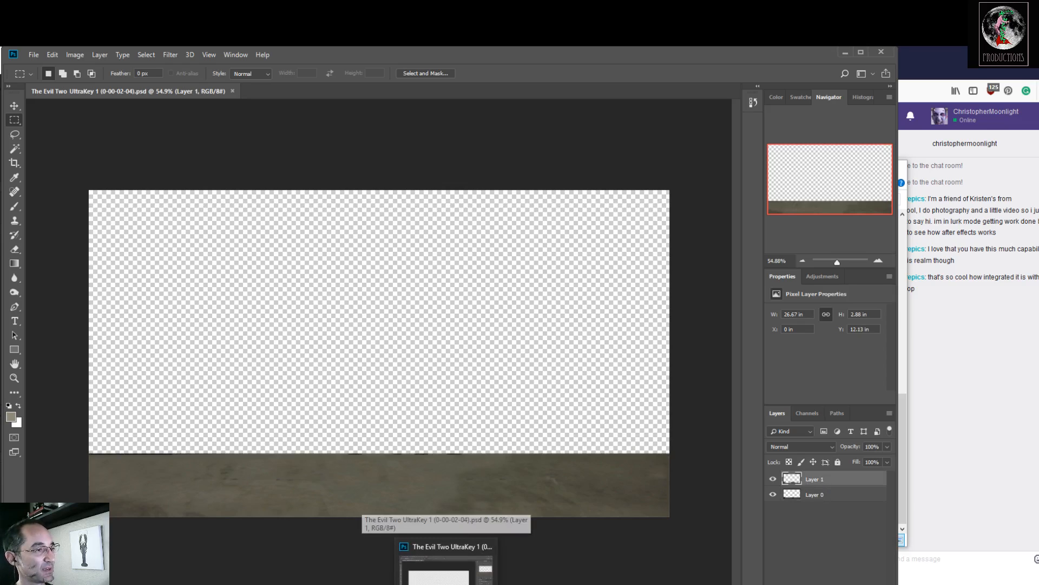
pyautogui.click(395, 584)
pyautogui.click(420, 584)
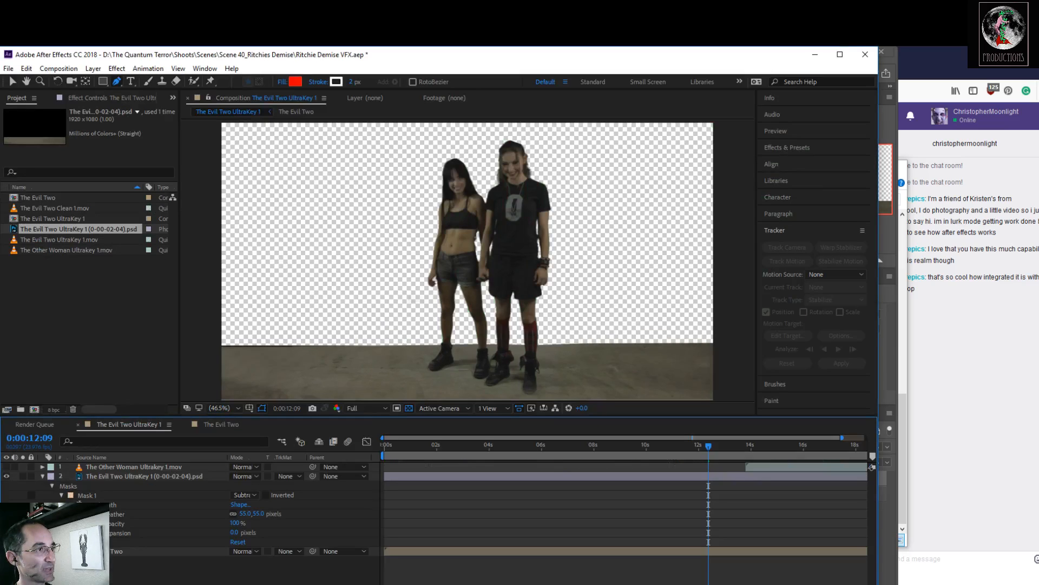
pyautogui.moveTo(709, 448); pyautogui.dragTo(379, 516)
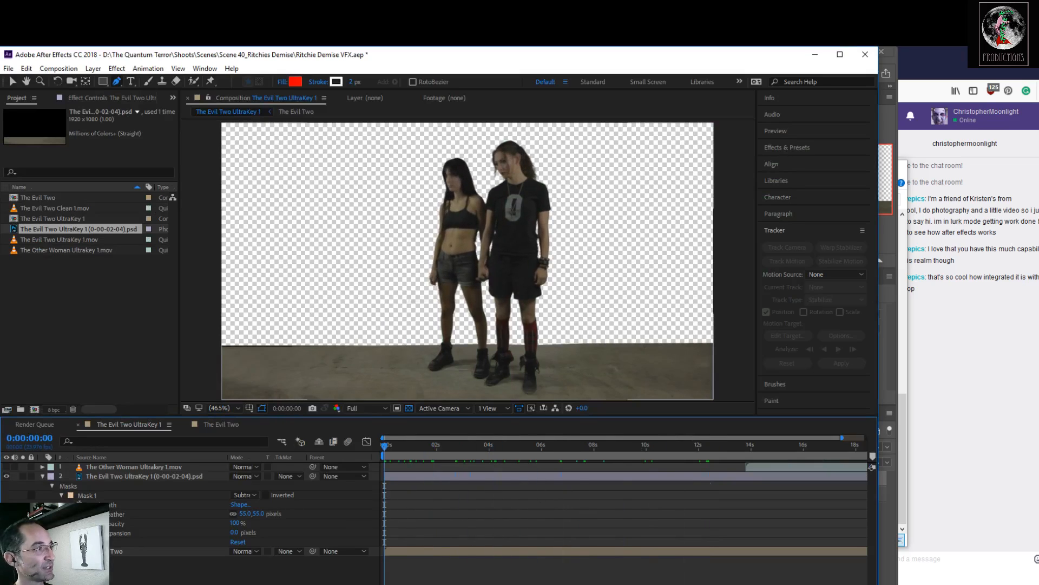
# Step: Create a full-composition 1920 x 1080 black solid and place it beneath all other layers in The Evil Two UltraKey 1
pyautogui.click(42, 477)
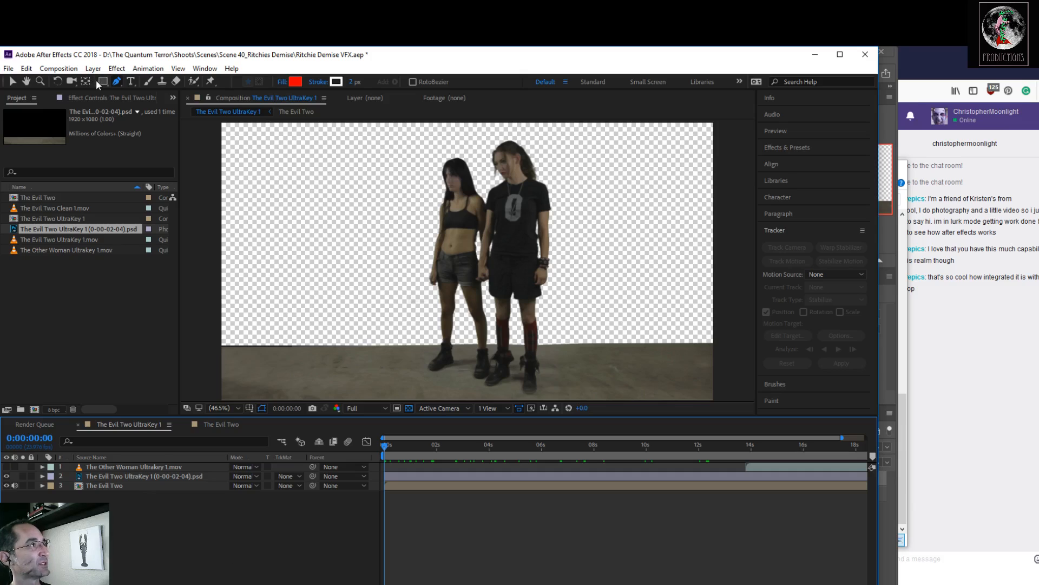
pyautogui.click(115, 69)
pyautogui.moveTo(87, 69)
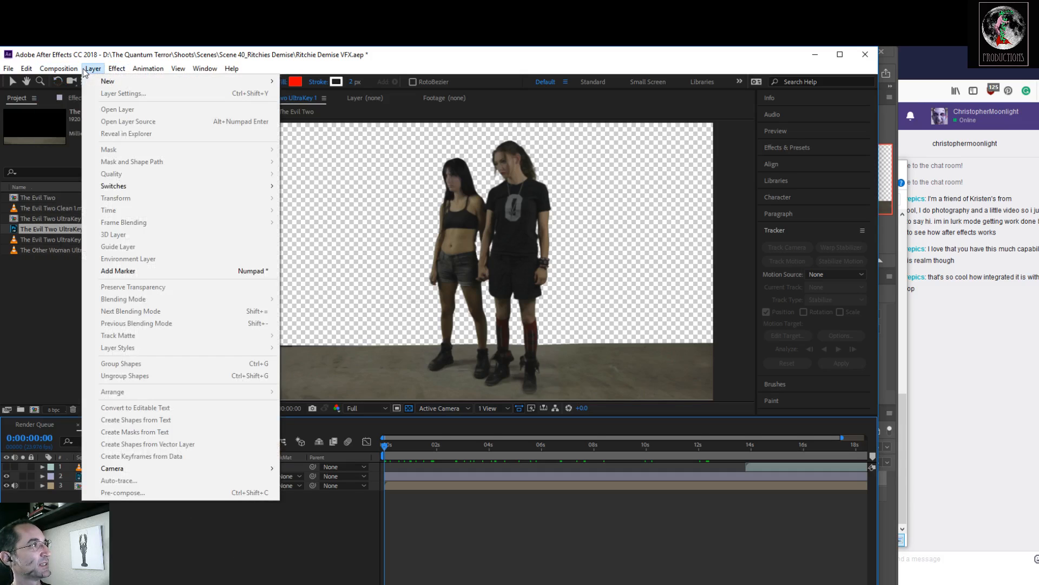
pyautogui.moveTo(135, 81)
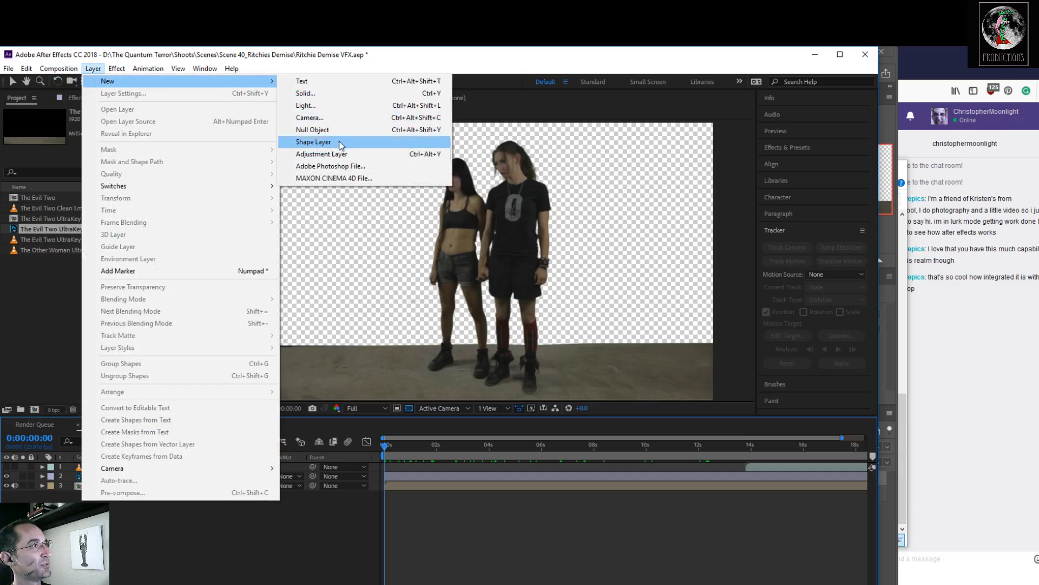
pyautogui.click(336, 93)
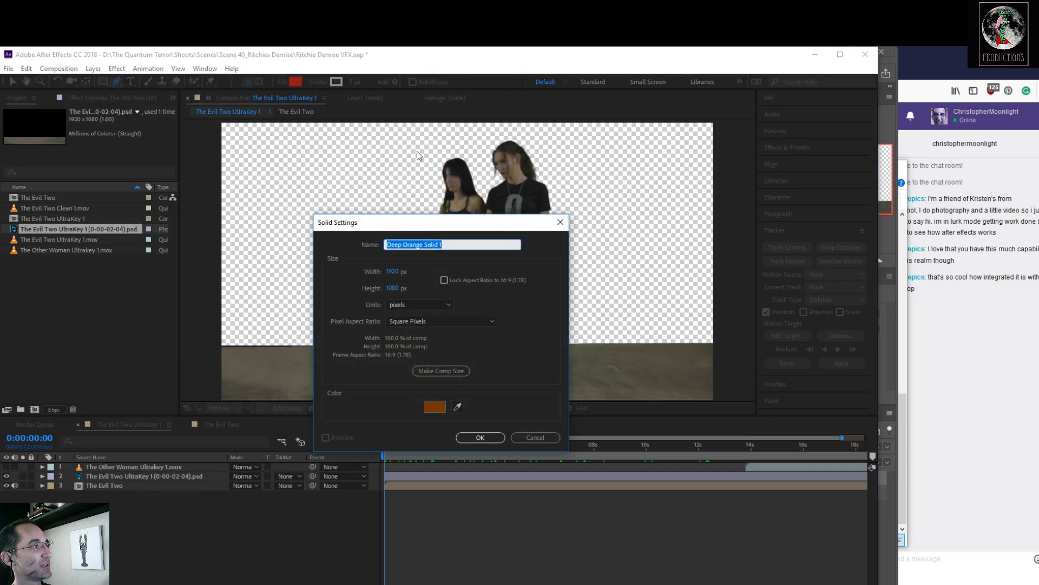
pyautogui.click(434, 407)
pyautogui.moveTo(438, 403); pyautogui.dragTo(448, 409)
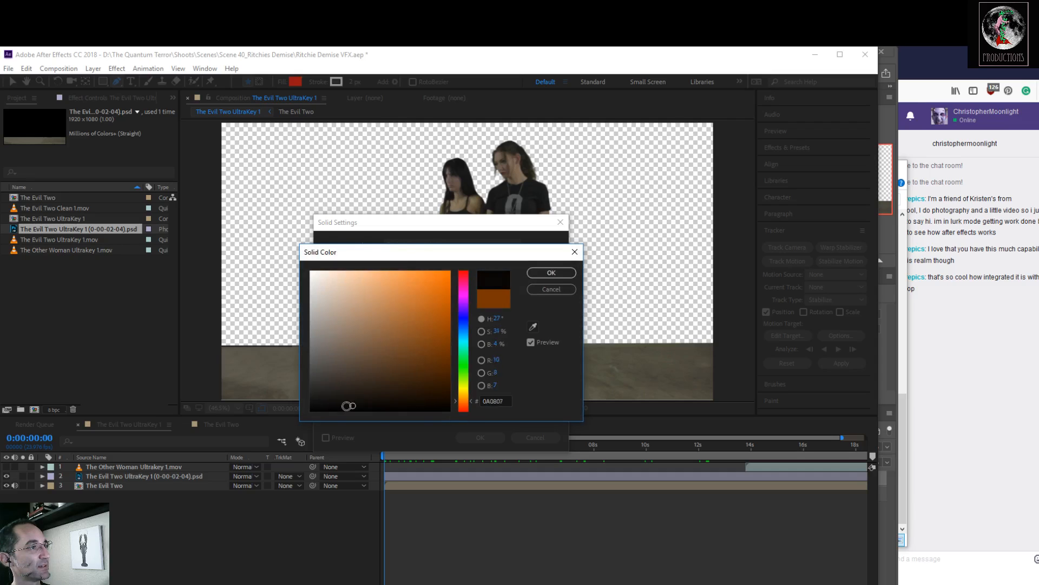
pyautogui.click(551, 272)
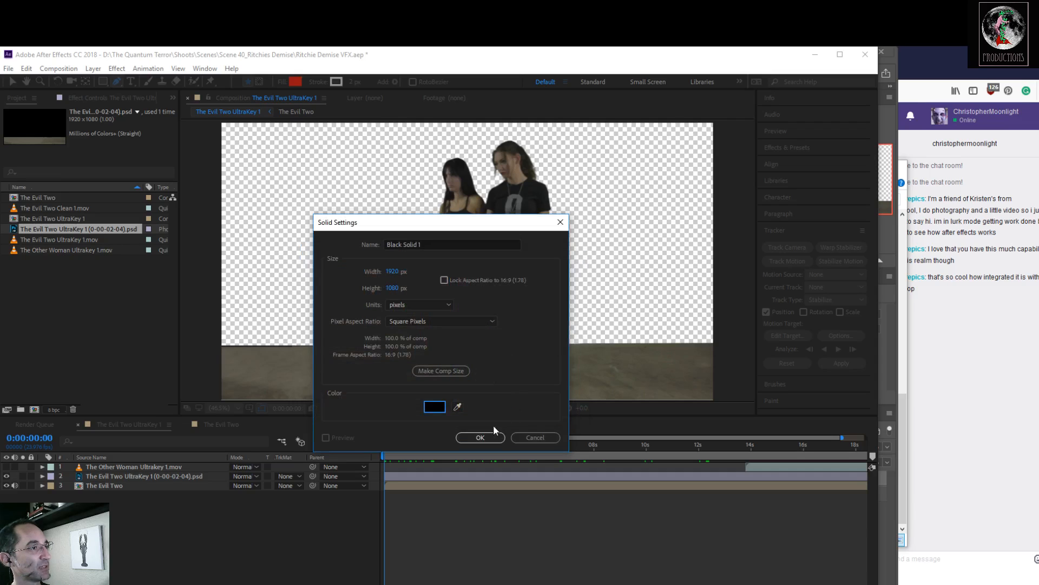
pyautogui.click(490, 437)
pyautogui.moveTo(181, 467); pyautogui.dragTo(196, 509)
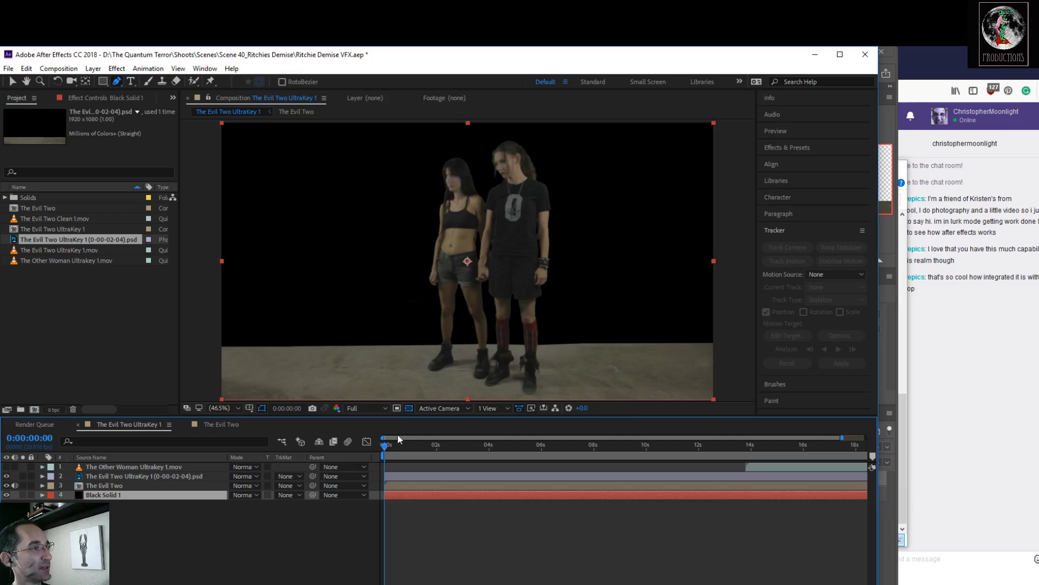
# Step: Make The Other Woman Ultrakey 1.mov layer visible and scrub through its part of the composition to 0:00:17:17
pyautogui.moveTo(384, 452); pyautogui.dragTo(794, 469)
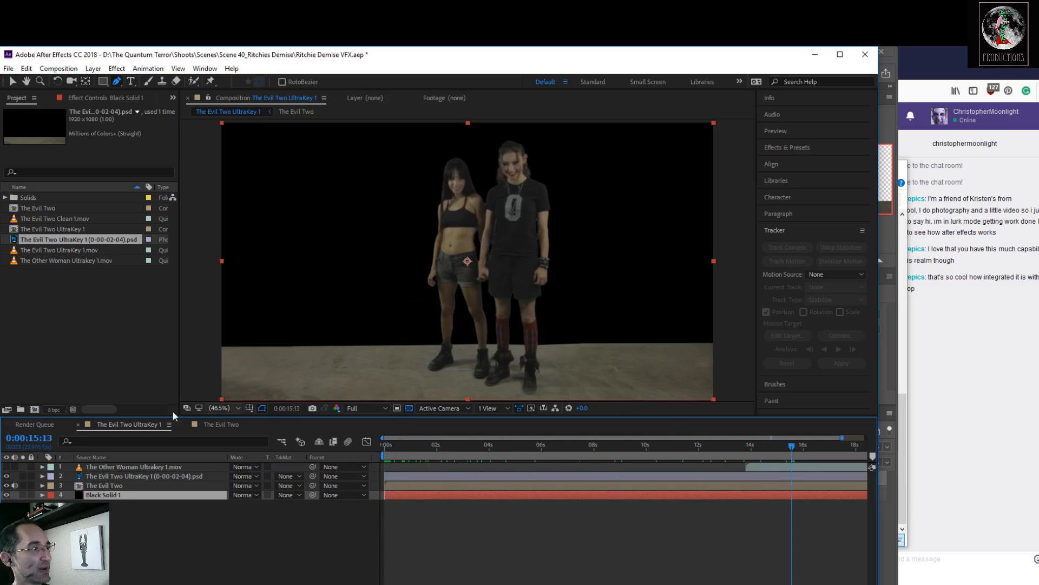
pyautogui.click(6, 467)
pyautogui.click(718, 448)
pyautogui.moveTo(717, 451); pyautogui.dragTo(849, 501)
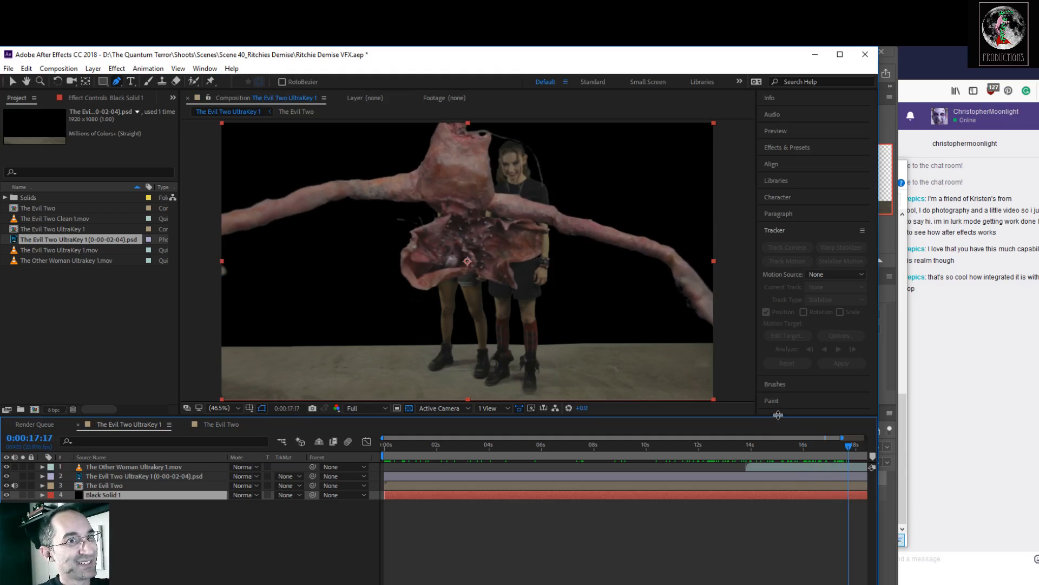
# Step: Switch to Photoshop and move its window clear of the chat beside it
pyautogui.click(901, 276)
pyautogui.click(843, 169)
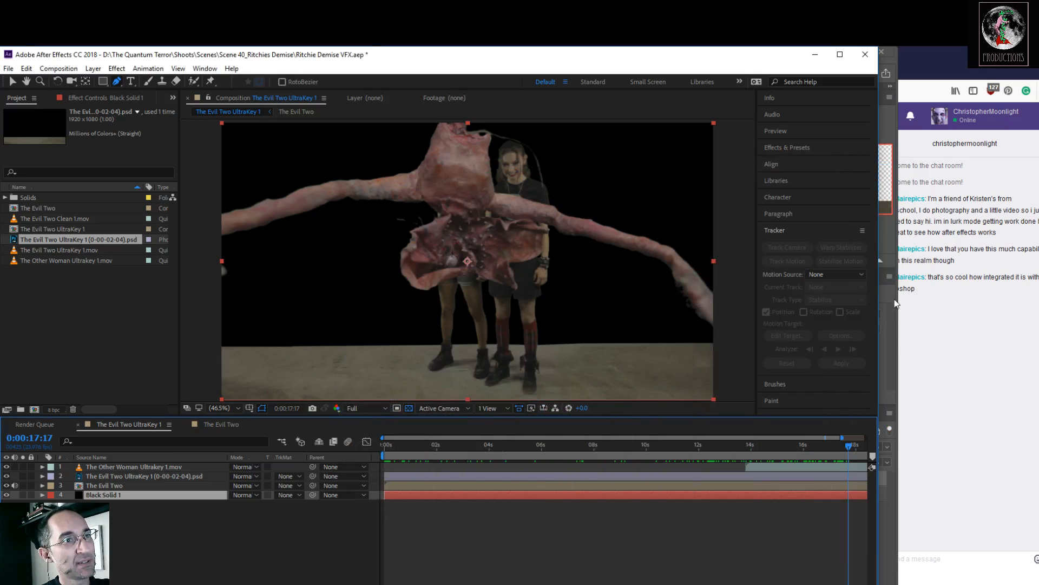
pyautogui.click(892, 324)
pyautogui.moveTo(787, 64); pyautogui.dragTo(769, 49)
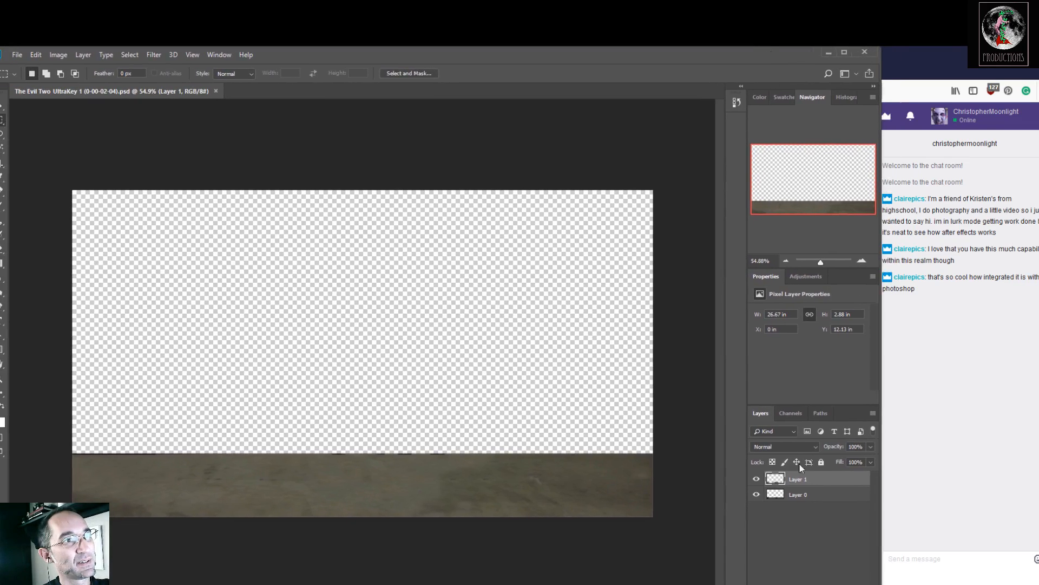
# Step: Switch to After Effects and scrub the creature shot over the floor plate, checking frames 0:00:15:11 and 0:00:16:03
pyautogui.moveTo(392, 584)
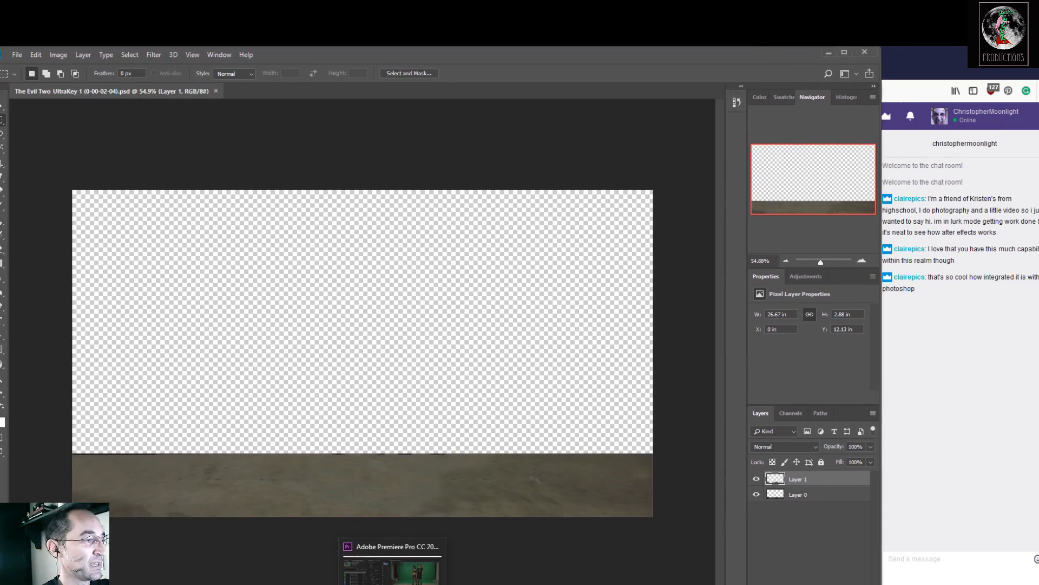
pyautogui.click(422, 584)
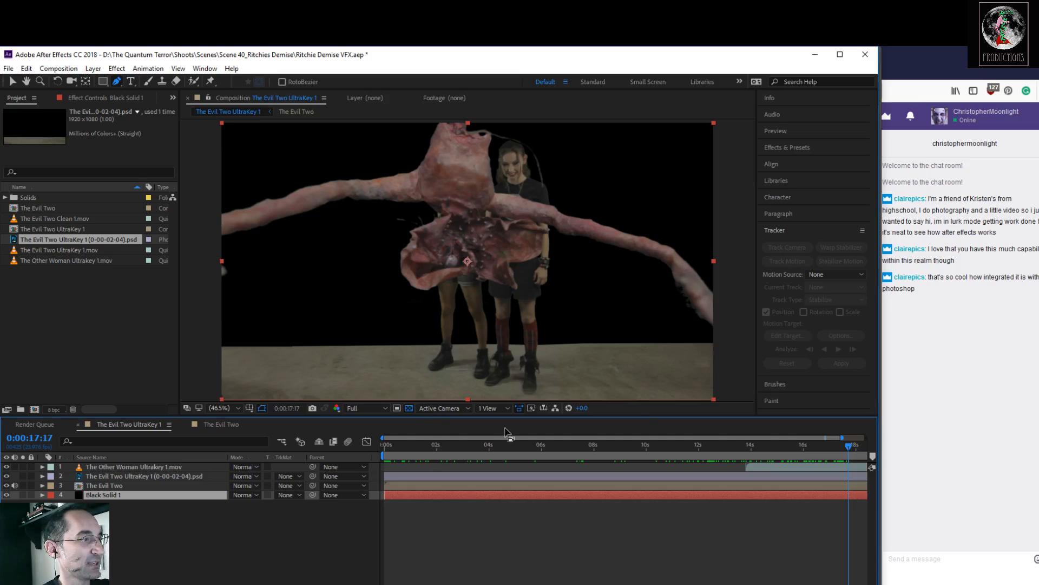
pyautogui.moveTo(845, 450); pyautogui.dragTo(788, 457)
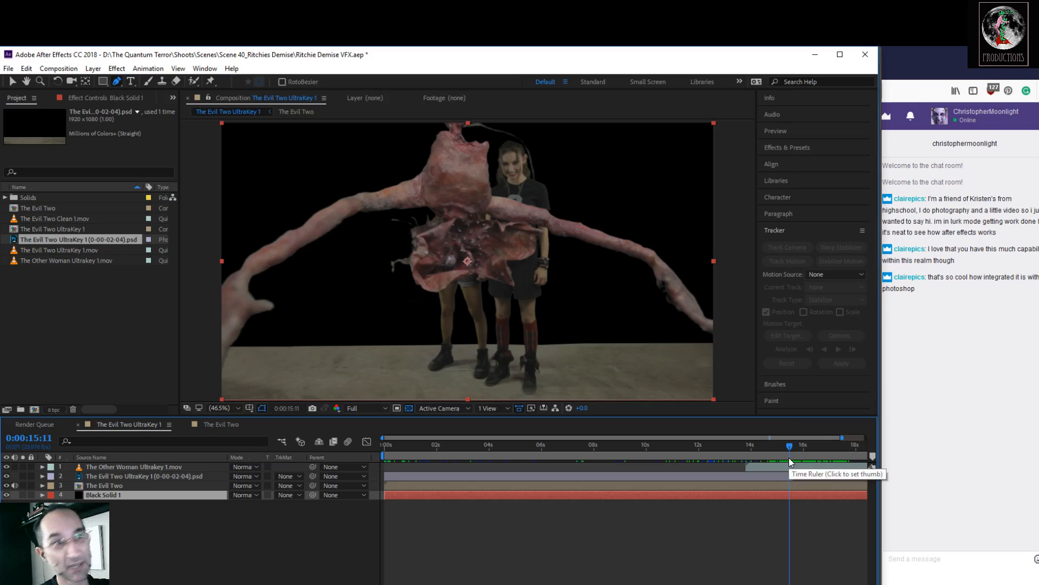
pyautogui.moveTo(792, 449)
pyautogui.mouseDown()
pyautogui.moveTo(823, 453)
pyautogui.moveTo(727, 461)
pyautogui.moveTo(807, 460)
pyautogui.mouseUp()
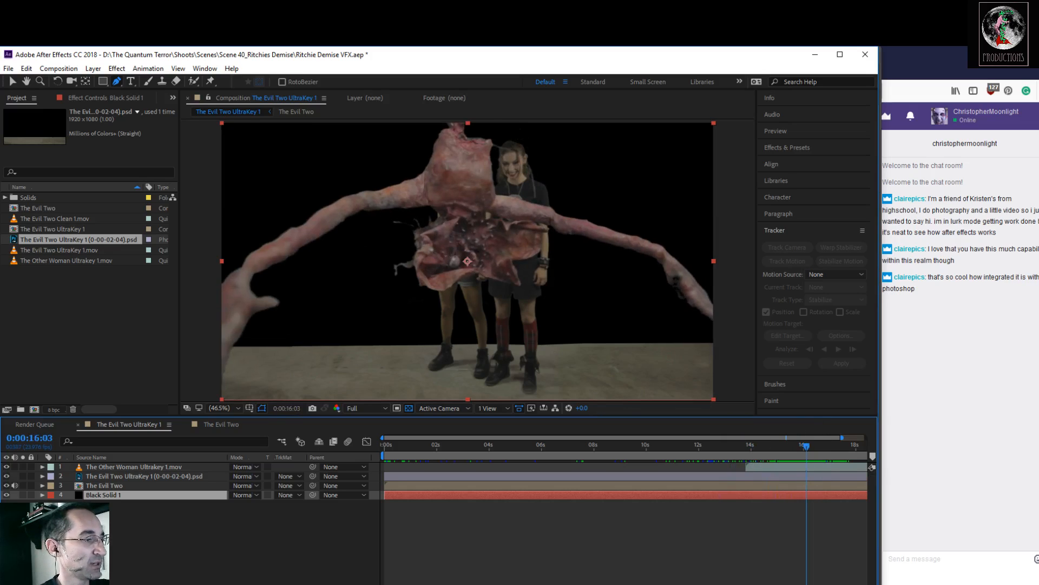
# Step: Switch to Photoshop, move its window back into full view, and narrow it so the chat stays uncovered
pyautogui.click(423, 582)
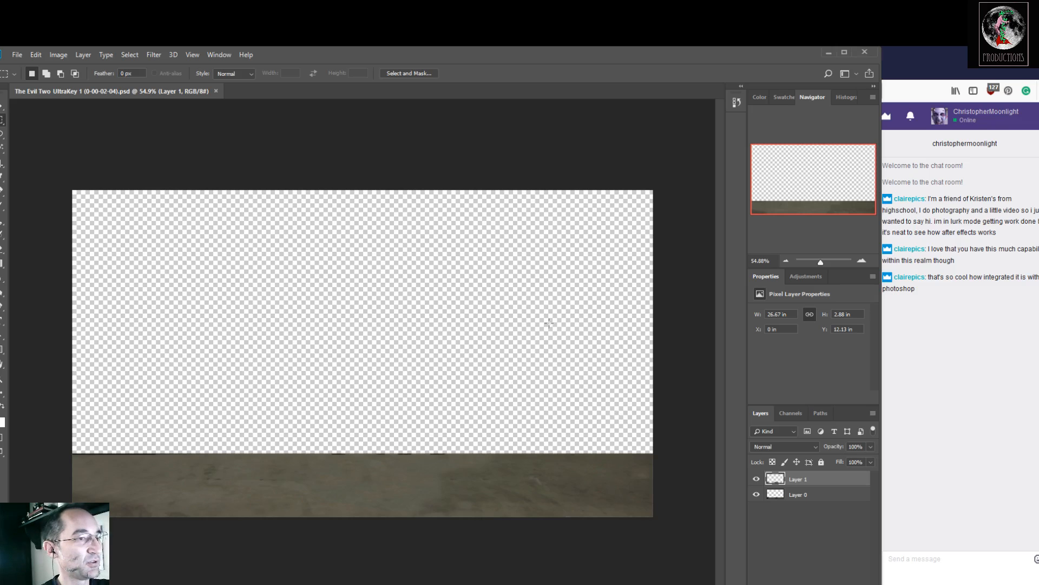
pyautogui.moveTo(322, 52); pyautogui.dragTo(340, 49)
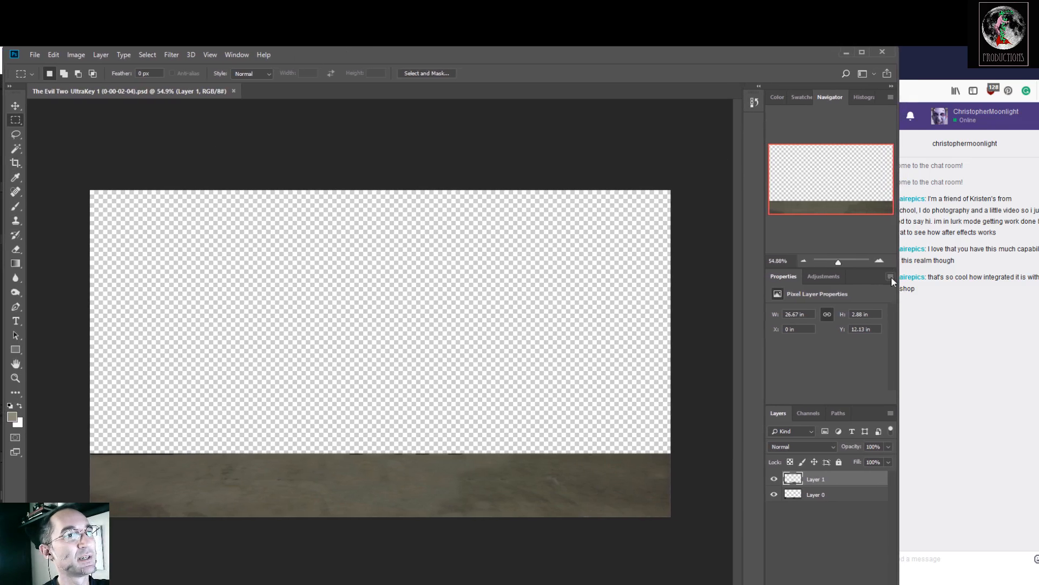
pyautogui.moveTo(900, 284); pyautogui.dragTo(882, 288)
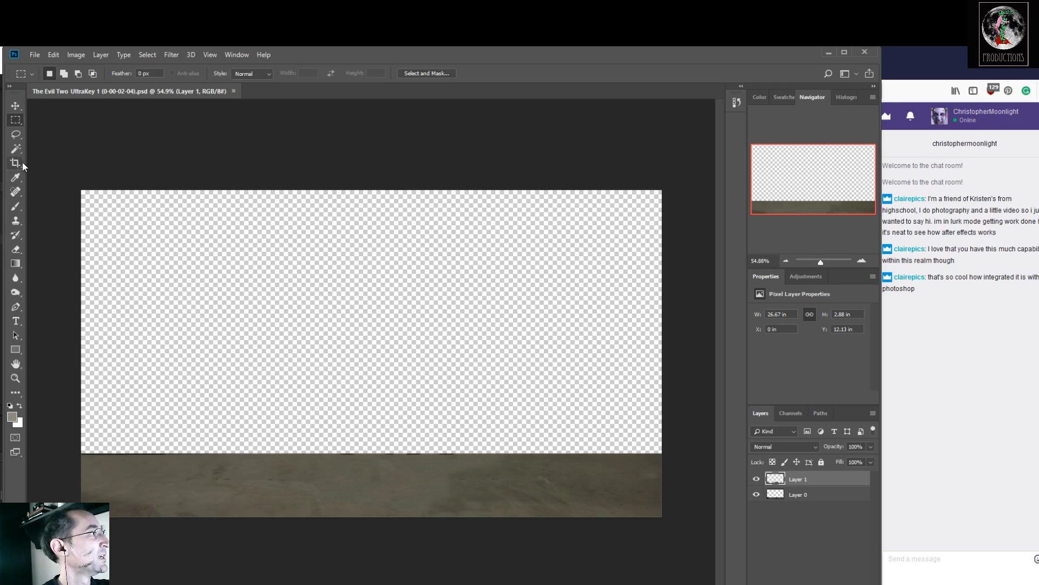
# Step: Add an empty layer above Layer 1 and set the Brush tool's foreground colour to dark brown 2f2400
pyautogui.click(17, 207)
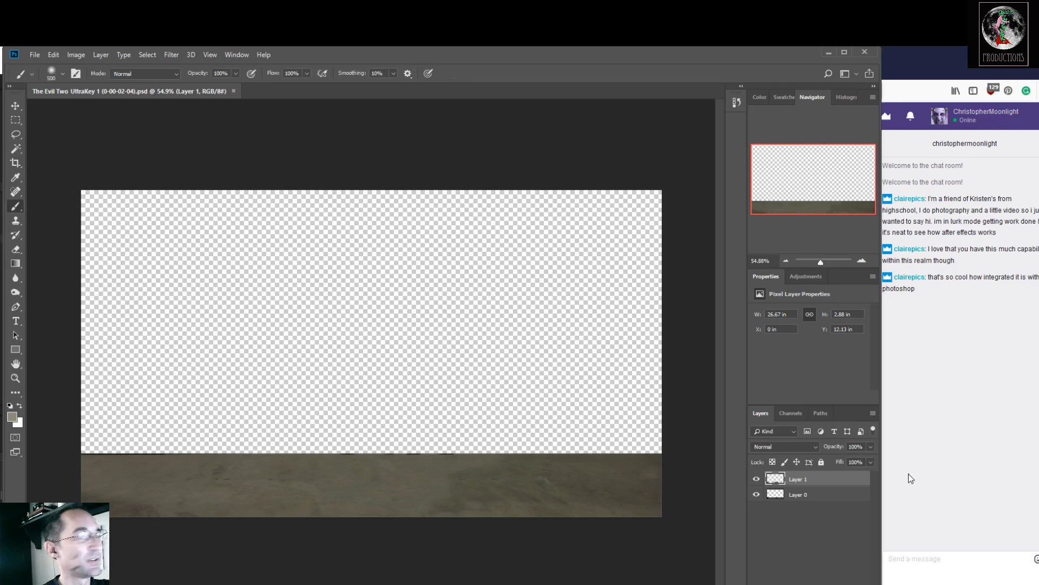
pyautogui.hotkey('ctrl', 'shift', 'alt', 'n')
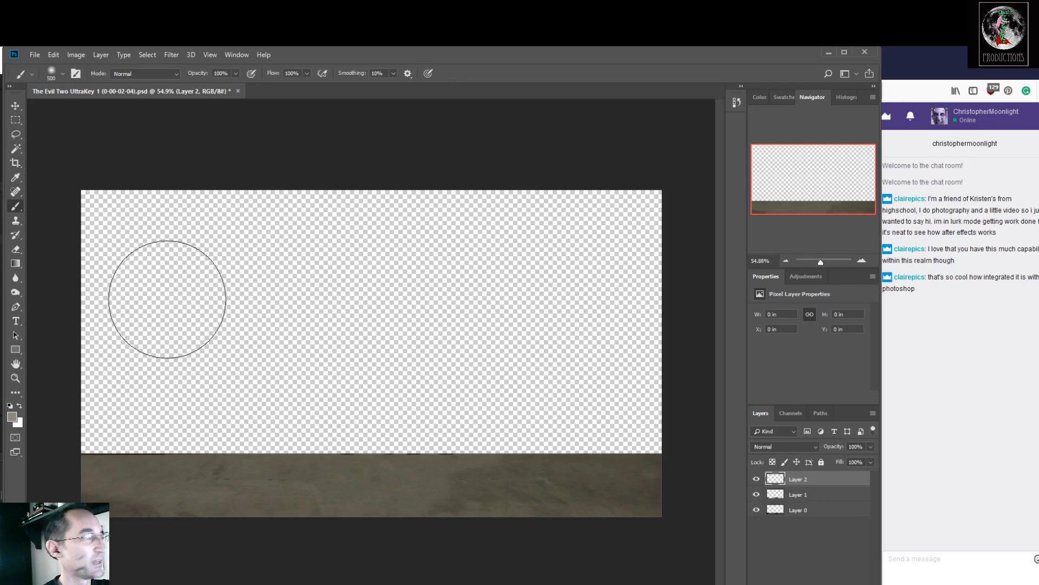
pyautogui.click(12, 417)
pyautogui.moveTo(506, 294); pyautogui.dragTo(527, 314)
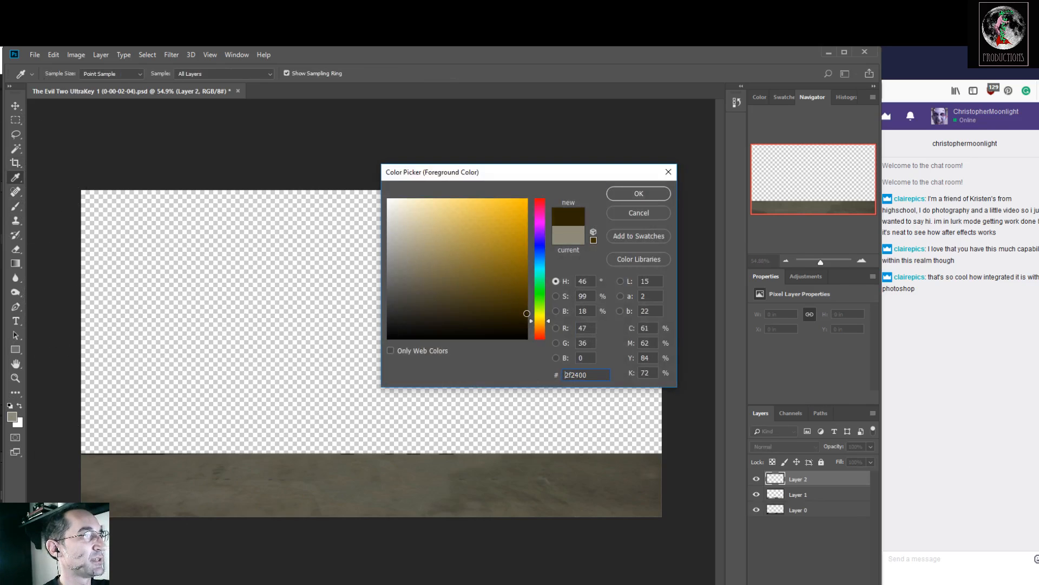
pyautogui.click(633, 195)
pyautogui.press('b')
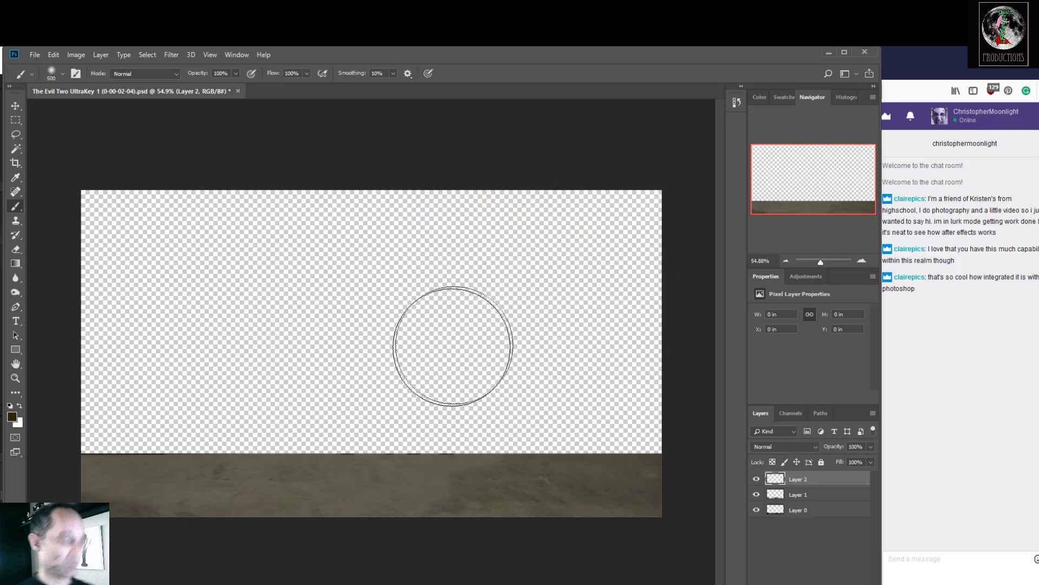
# Step: Reduce the brush to 25 pixels and paint a large hexagonal outline on the floor line with a horizon line and branching tree inside
pyautogui.press('[')
pyautogui.press('[')
pyautogui.press('[')
pyautogui.press('[')
pyautogui.press('[')
pyautogui.press('[')
pyautogui.press('[')
pyautogui.press('[')
pyautogui.press('[')
pyautogui.press('[')
pyautogui.press('[')
pyautogui.press('[')
pyautogui.press('[')
pyautogui.moveTo(400, 449)
pyautogui.mouseDown()
pyautogui.moveTo(353, 343)
pyautogui.moveTo(400, 220)
pyautogui.moveTo(406, 209)
pyautogui.moveTo(524, 210)
pyautogui.moveTo(589, 349)
pyautogui.moveTo(551, 453)
pyautogui.moveTo(402, 452)
pyautogui.mouseUp()
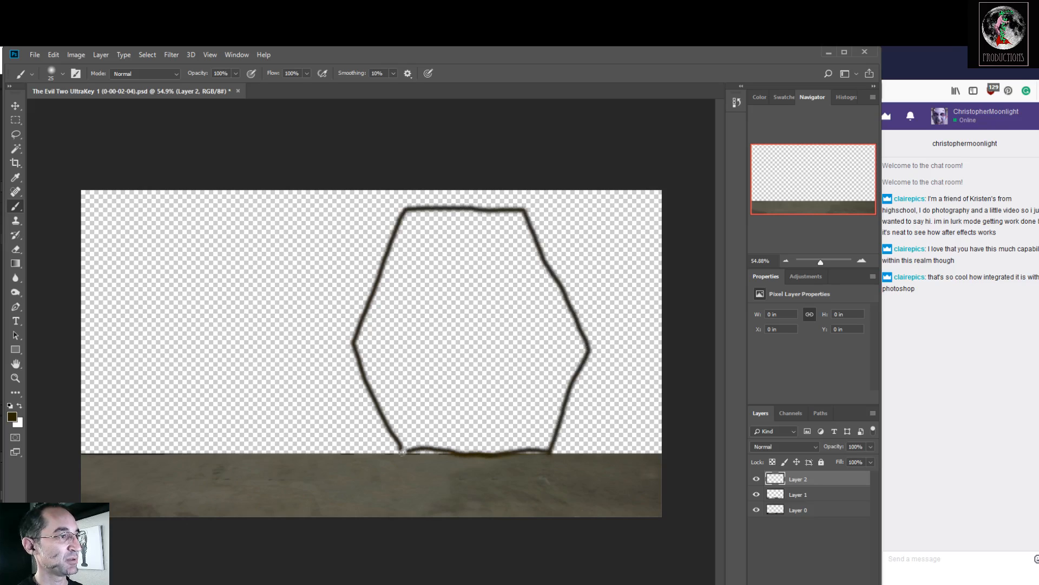
pyautogui.moveTo(357, 361)
pyautogui.mouseDown()
pyautogui.moveTo(467, 360)
pyautogui.moveTo(474, 368)
pyautogui.moveTo(462, 377)
pyautogui.moveTo(497, 376)
pyautogui.moveTo(486, 359)
pyautogui.moveTo(496, 313)
pyautogui.moveTo(548, 315)
pyautogui.moveTo(523, 300)
pyautogui.moveTo(503, 303)
pyautogui.moveTo(528, 292)
pyautogui.mouseUp()
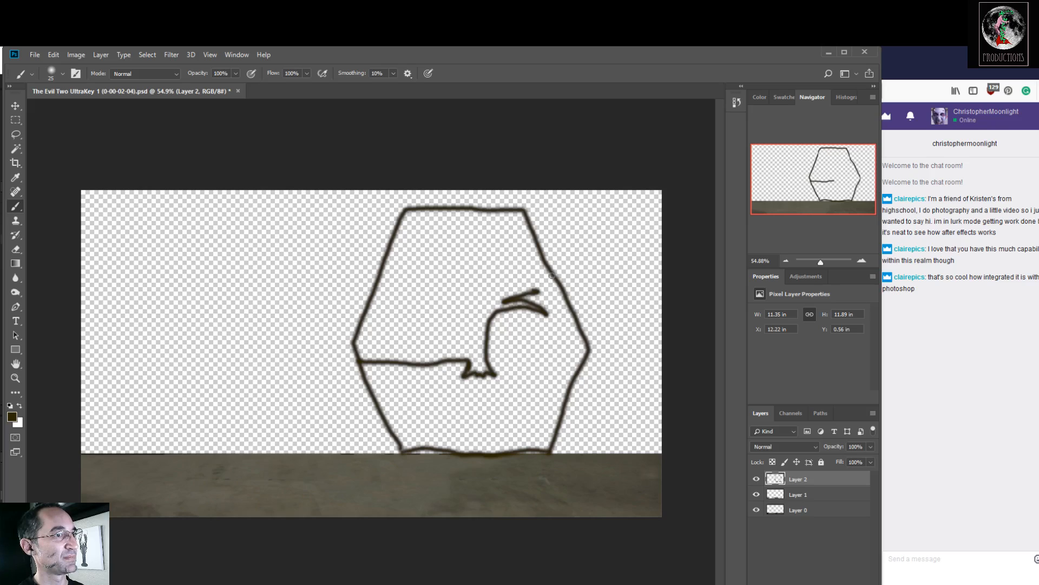
pyautogui.moveTo(536, 291)
pyautogui.mouseDown()
pyautogui.moveTo(503, 273)
pyautogui.moveTo(502, 298)
pyautogui.moveTo(507, 289)
pyautogui.moveTo(486, 256)
pyautogui.moveTo(486, 273)
pyautogui.moveTo(443, 263)
pyautogui.moveTo(482, 276)
pyautogui.moveTo(467, 275)
pyautogui.moveTo(486, 305)
pyautogui.moveTo(443, 319)
pyautogui.moveTo(407, 314)
pyautogui.moveTo(478, 355)
pyautogui.mouseUp()
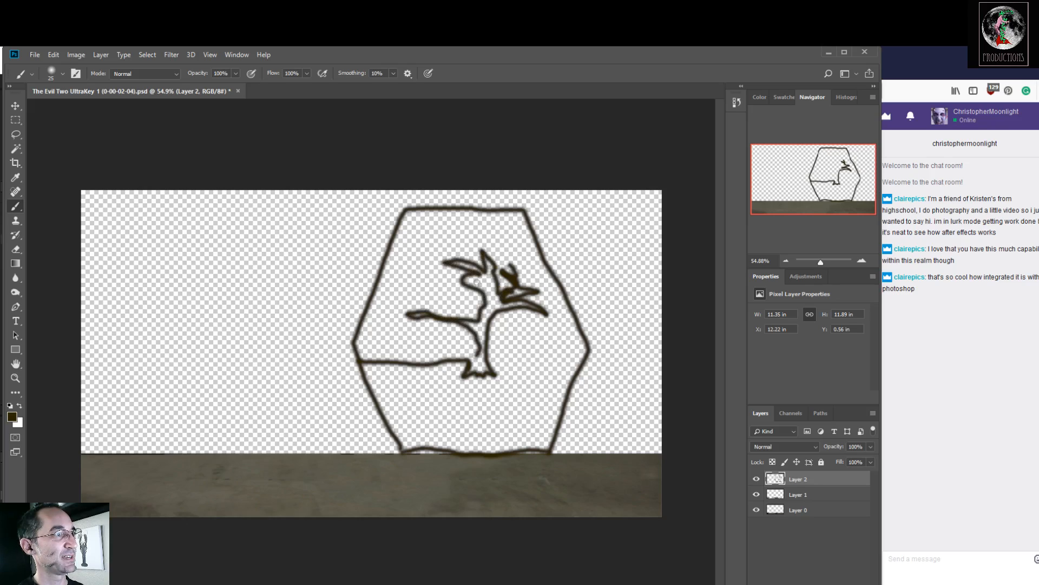
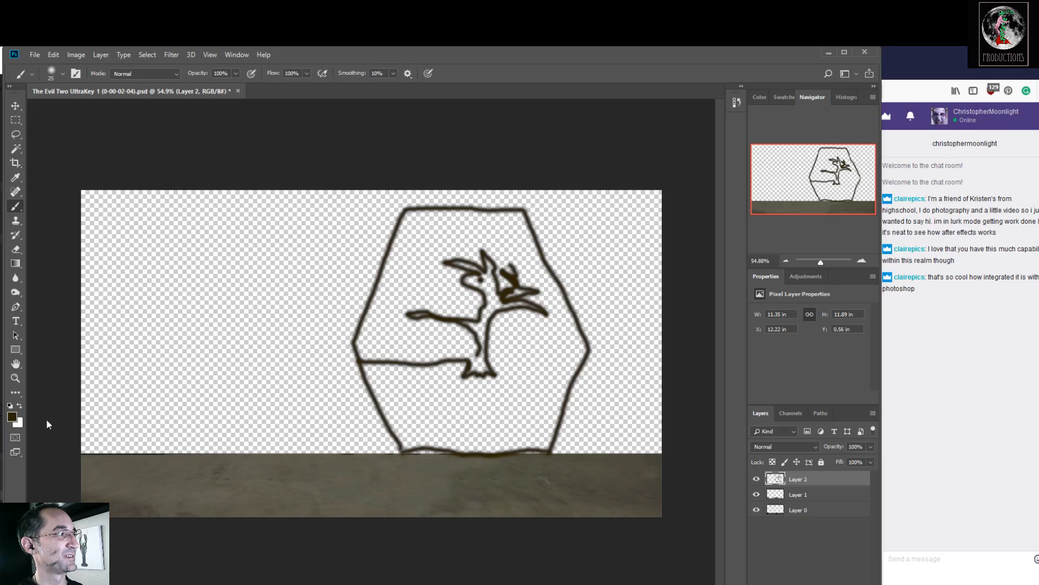
# Step: Set the foreground colour to orange c35b0f and paint a short carrot body beside the tree, inside the hexagon
pyautogui.click(12, 416)
pyautogui.click(526, 271)
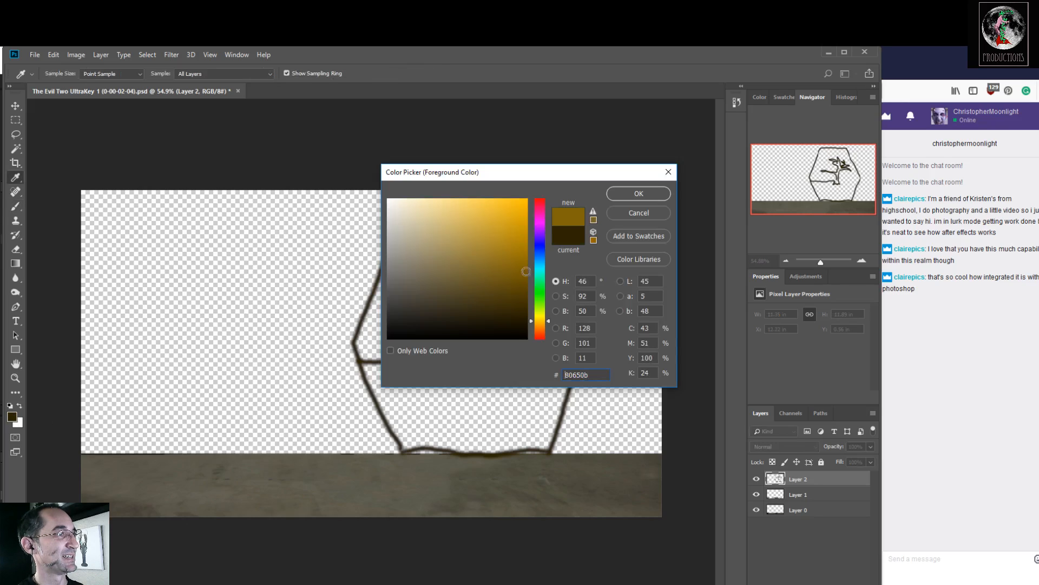
pyautogui.moveTo(538, 250); pyautogui.dragTo(538, 316)
pyautogui.moveTo(517, 240); pyautogui.dragTo(517, 232)
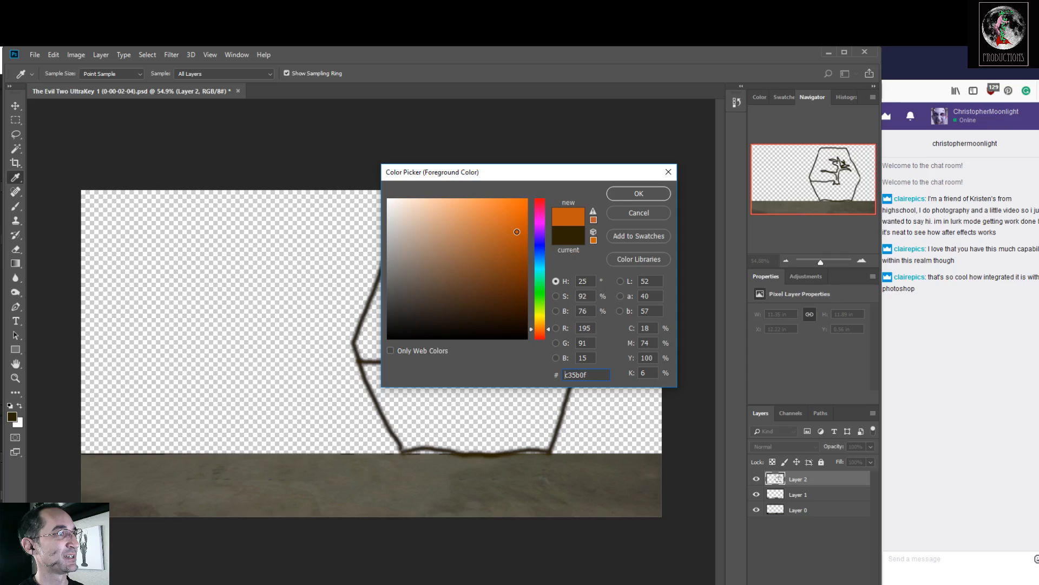
pyautogui.click(622, 194)
pyautogui.press('b')
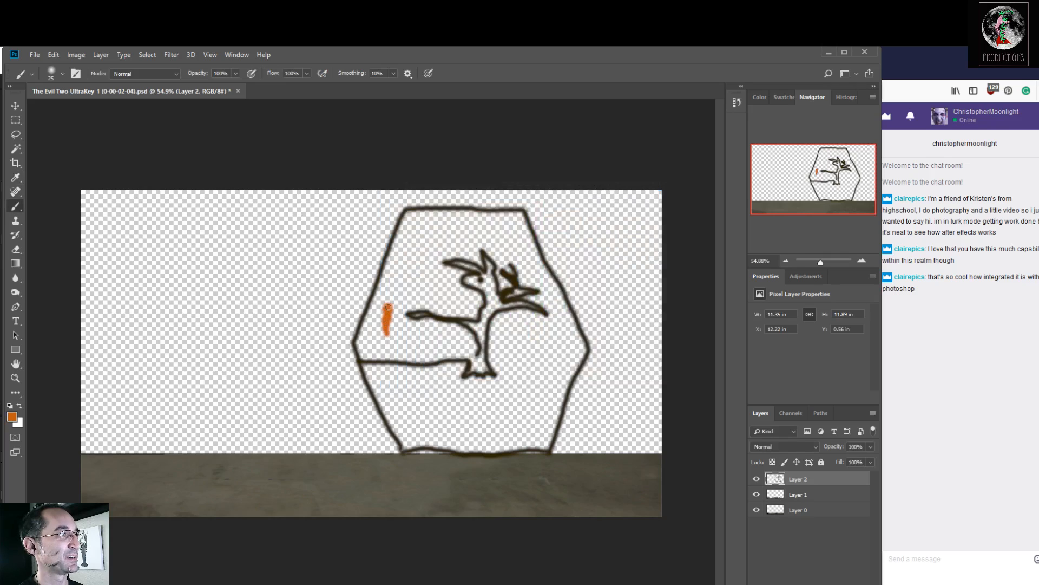
# Step: Paint green 0fc30f leaves on top of the carrot and save the file
pyautogui.click(12, 417)
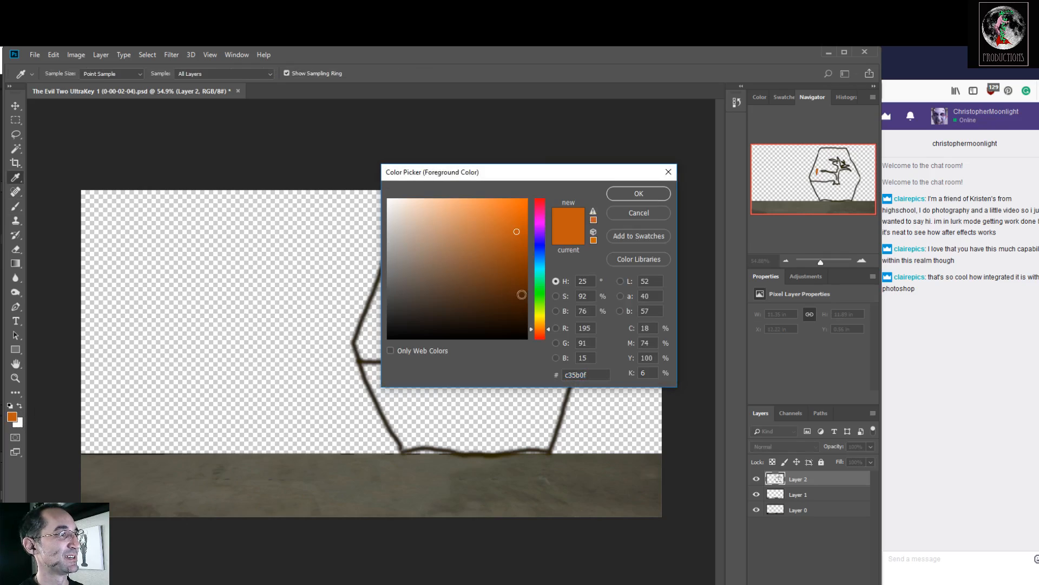
pyautogui.click(540, 292)
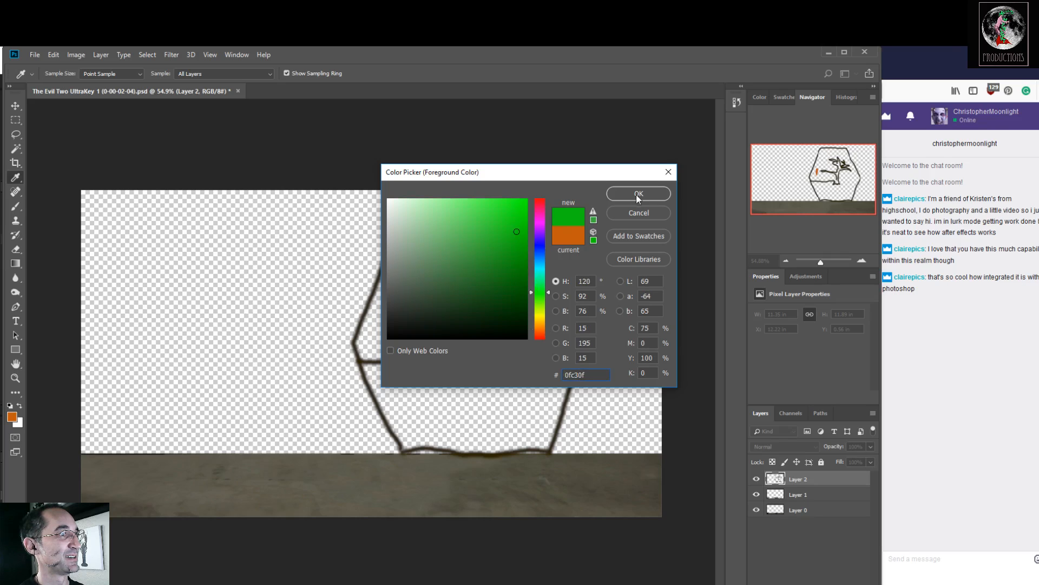
pyautogui.click(627, 195)
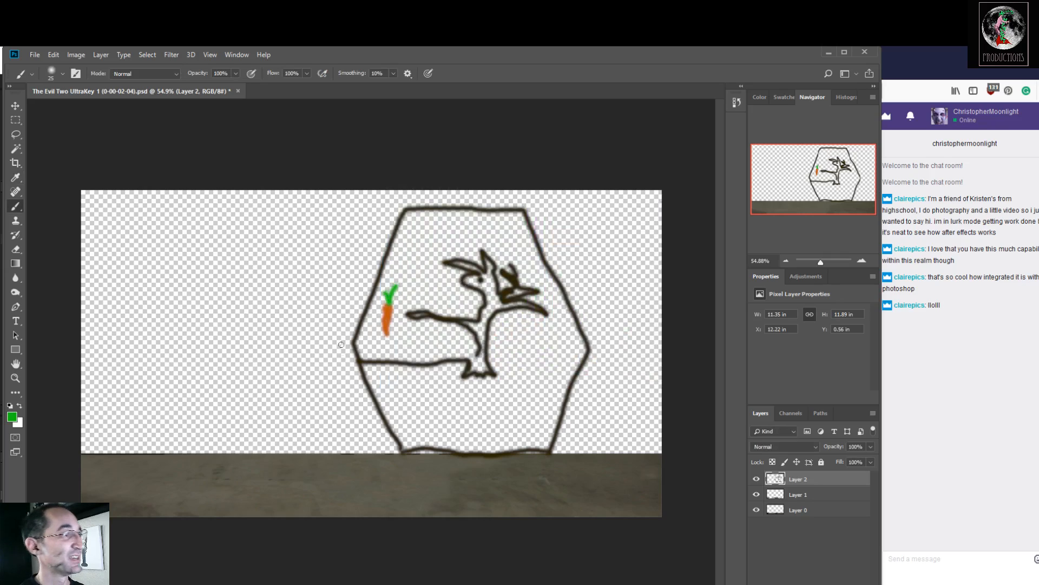
pyautogui.hotkey('ctrl', 's')
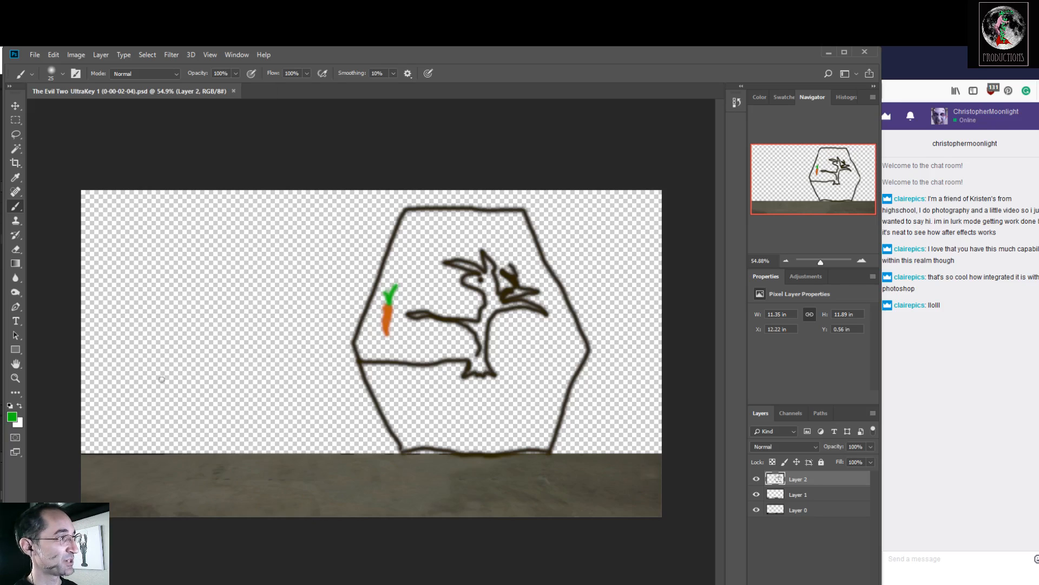
# Step: Sample the sketch's dark brown, paint the horizon line on the other side of the tree trunk, and save the file
pyautogui.keyDown('alt'); pyautogui.click(408, 362); pyautogui.keyUp('alt')
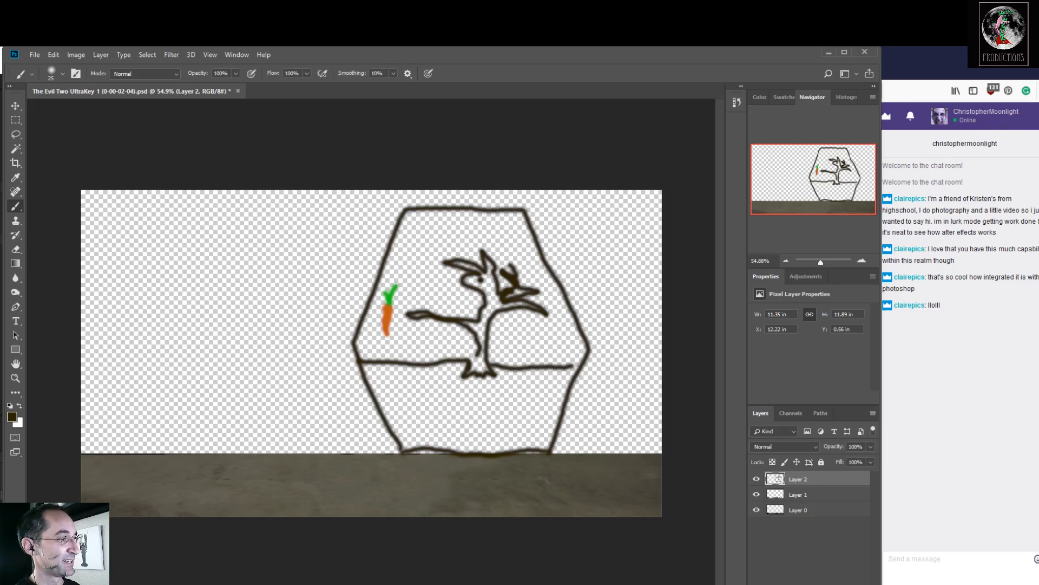
pyautogui.hotkey('ctrl', 's')
pyautogui.moveTo(415, 584)
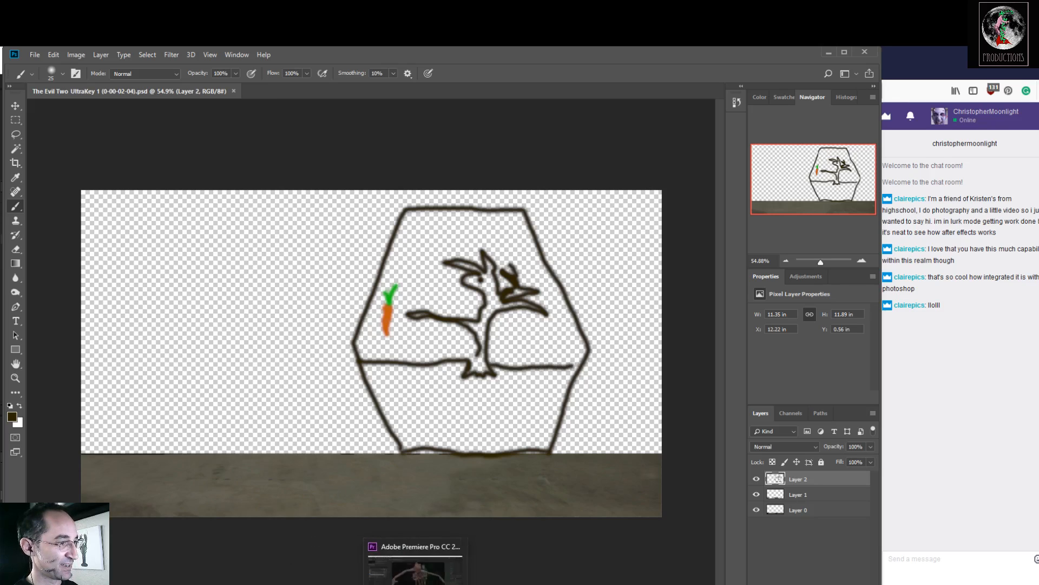
# Step: Switch to After Effects, save the project, and toggle the Photoshop plate layer's visibility to compare the frame with and without it
pyautogui.click(448, 583)
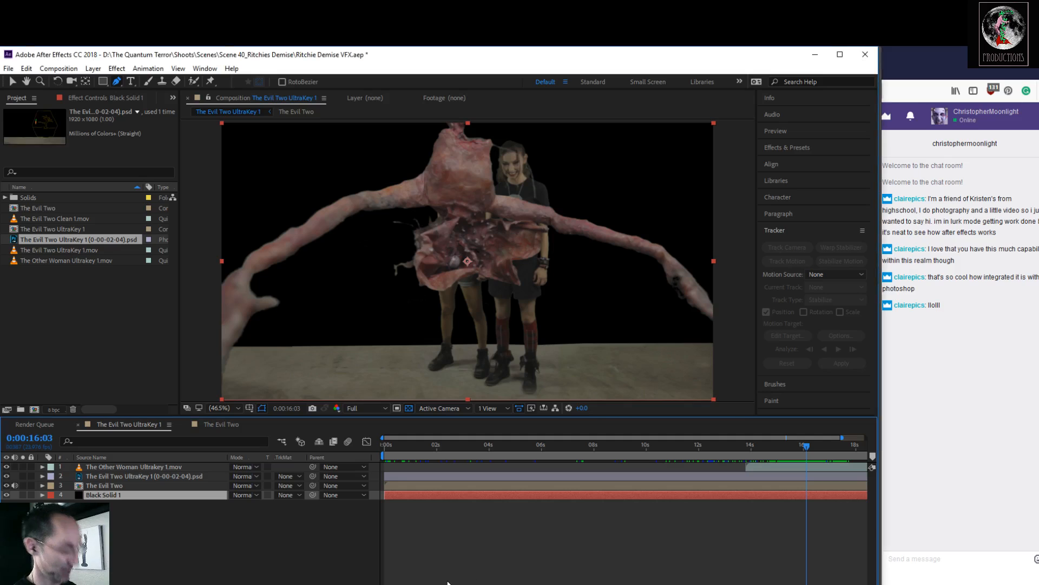
pyautogui.hotkey('ctrl', 's')
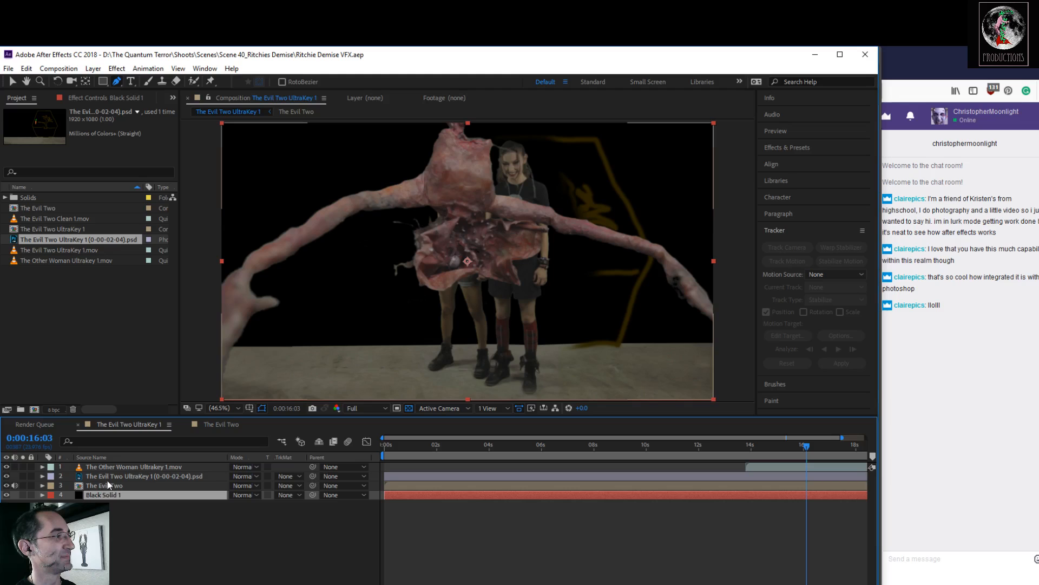
pyautogui.click(7, 476)
pyautogui.click(6, 476)
pyautogui.click(6, 476)
pyautogui.click(7, 475)
pyautogui.click(7, 475)
pyautogui.click(7, 476)
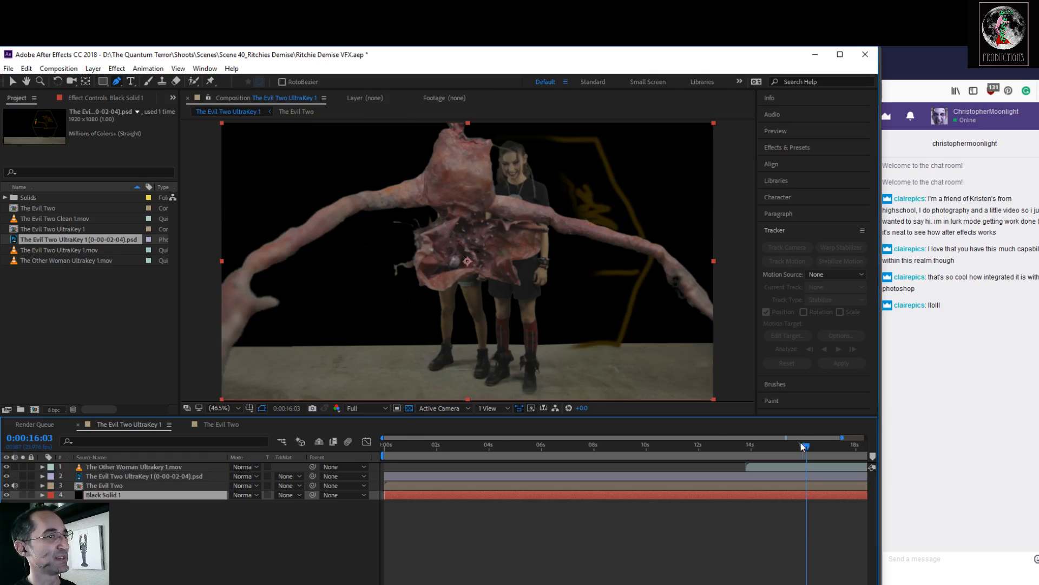
# Step: Hide Black Solid 1 at 0:00:09:16 and select the Photoshop plate layer to inspect the sketch and its mask against transparency
pyautogui.moveTo(805, 447); pyautogui.dragTo(637, 446)
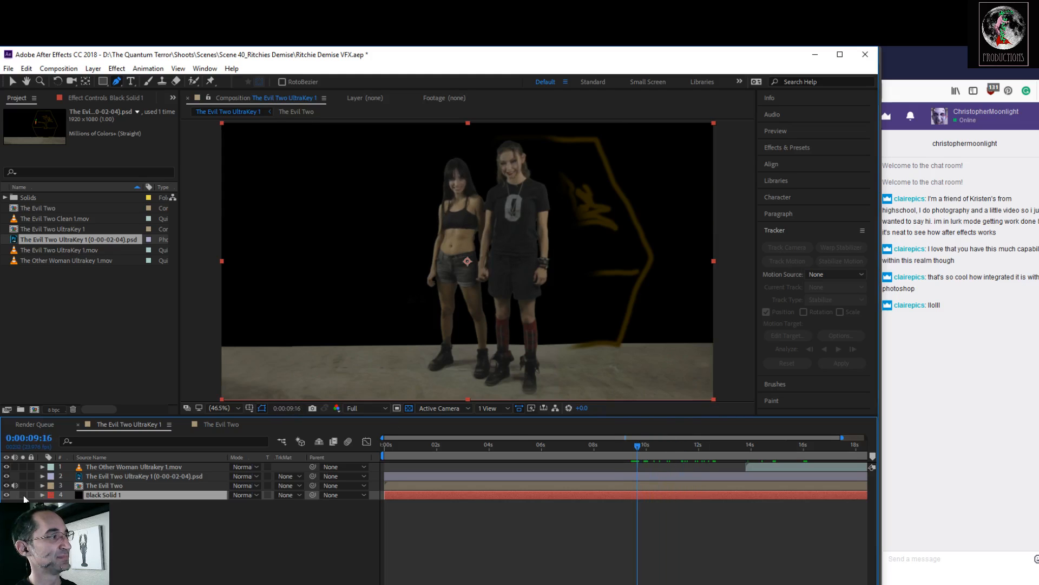
pyautogui.click(7, 495)
pyautogui.click(7, 494)
pyautogui.click(7, 495)
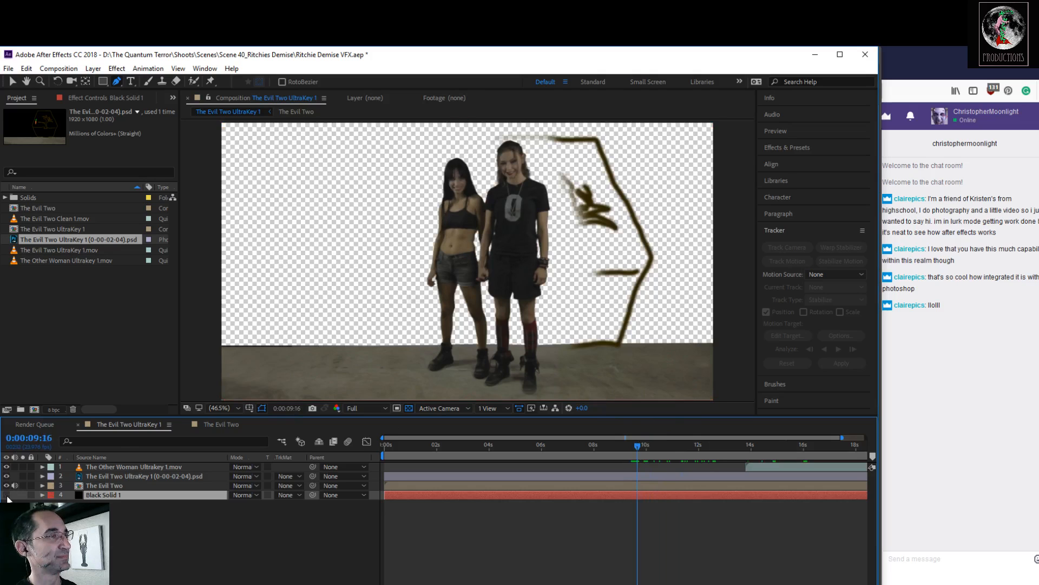
pyautogui.click(87, 474)
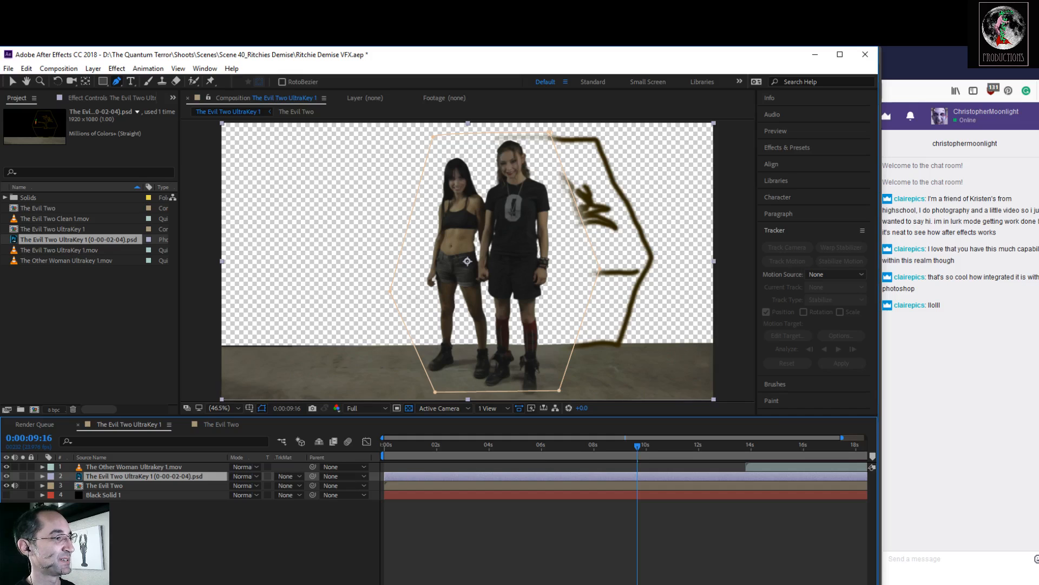
# Step: Switch to Photoshop and activate the Move tool
pyautogui.hotkey('alt', 'Tab')
pyautogui.click(16, 105)
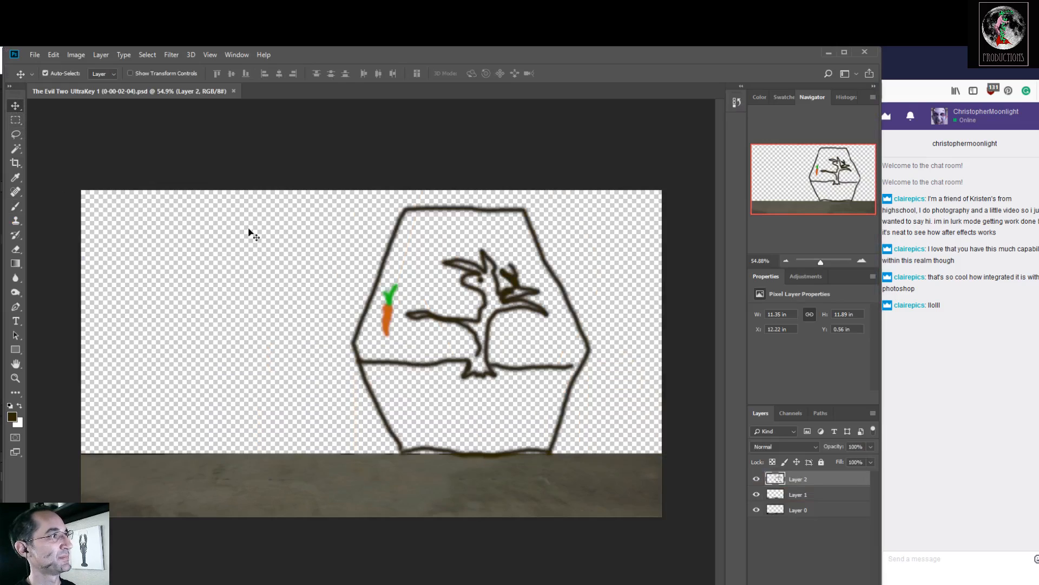
pyautogui.moveTo(313, 198); pyautogui.dragTo(641, 477)
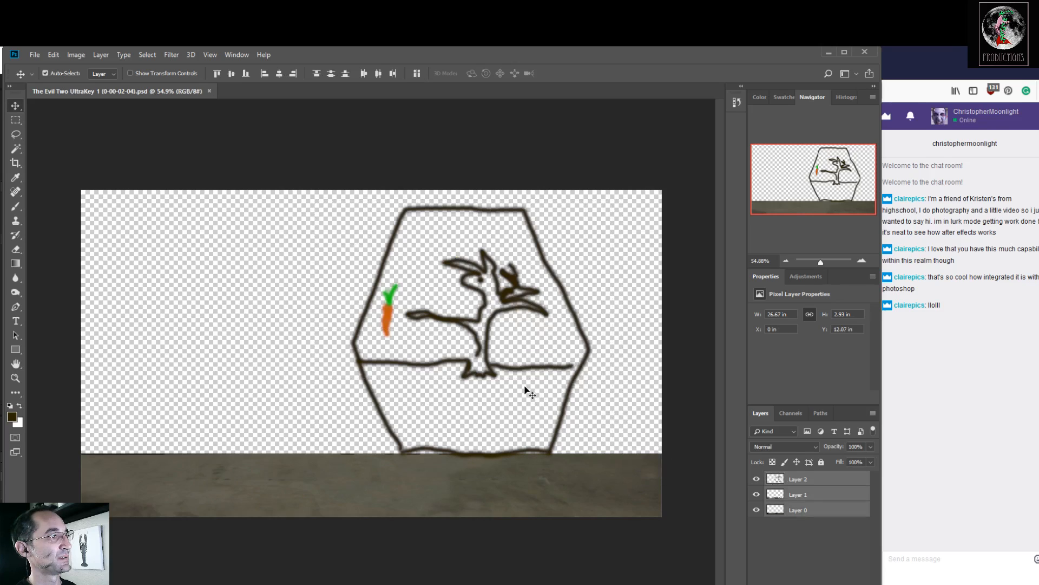
pyautogui.click(463, 389)
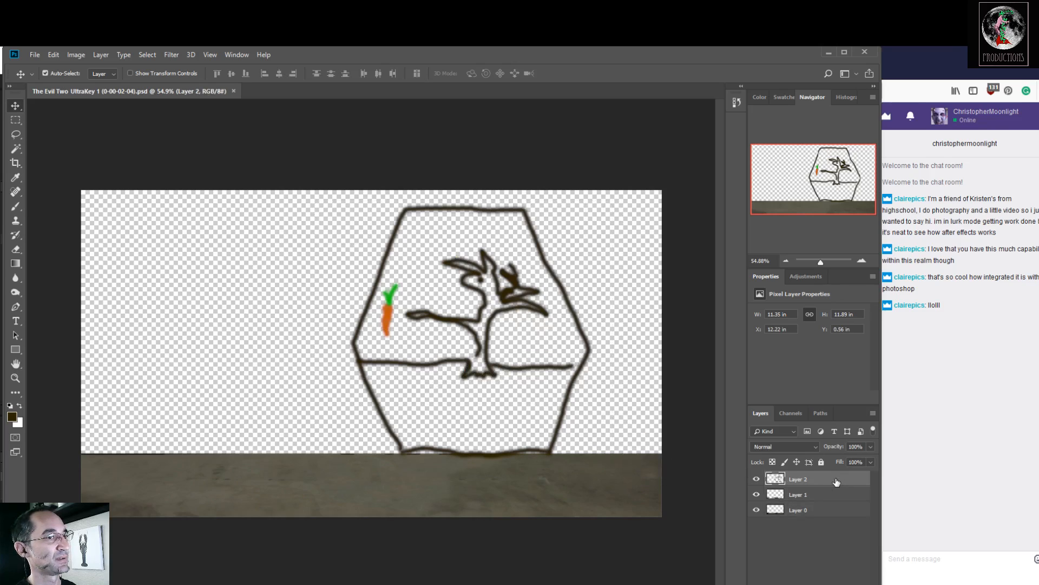
pyautogui.click(16, 106)
pyautogui.click(49, 110)
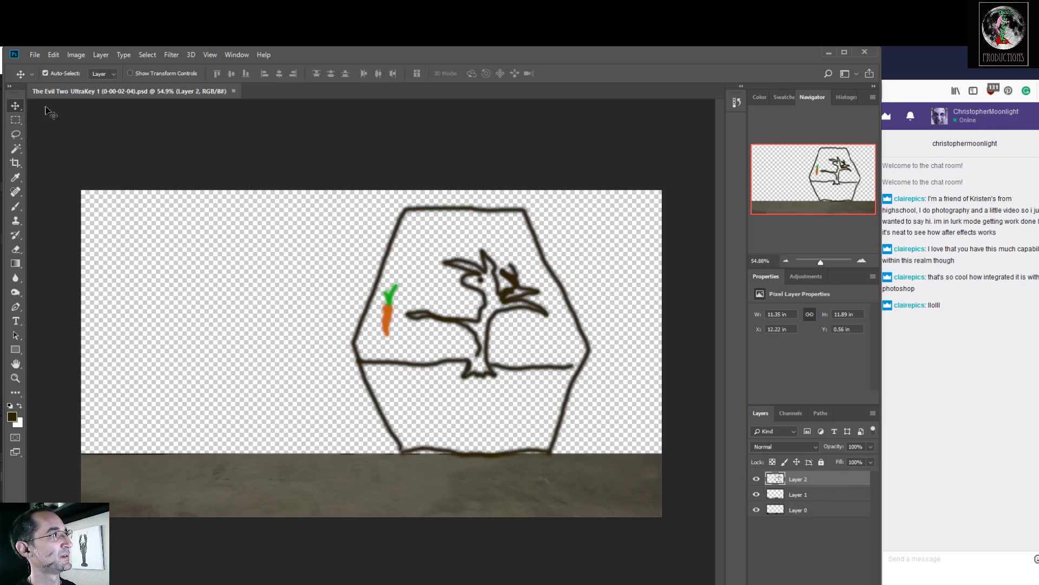
pyautogui.moveTo(435, 278); pyautogui.dragTo(430, 466)
pyautogui.click(567, 453)
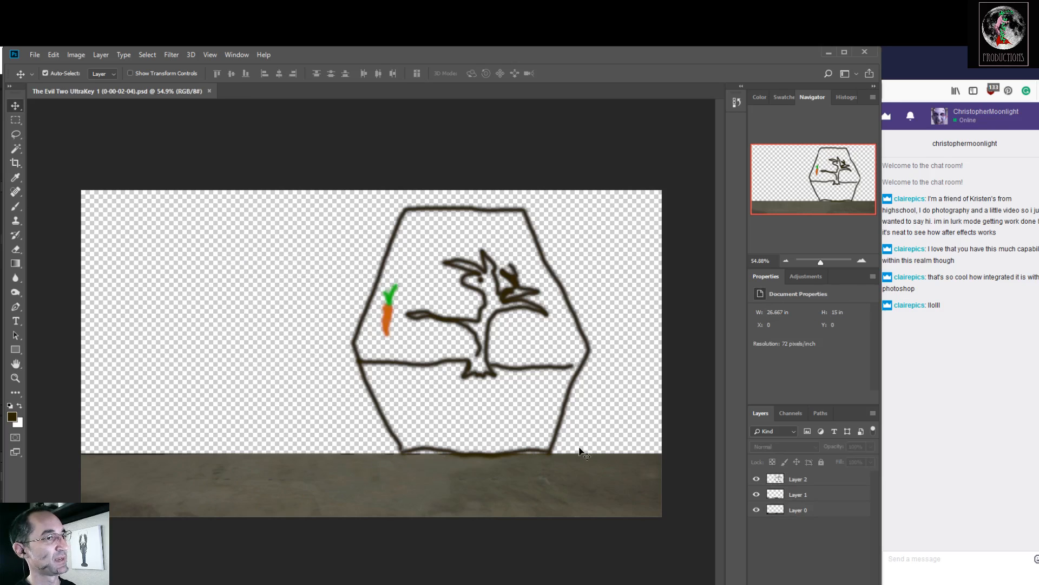
pyautogui.click(797, 478)
pyautogui.click(820, 542)
pyautogui.click(809, 480)
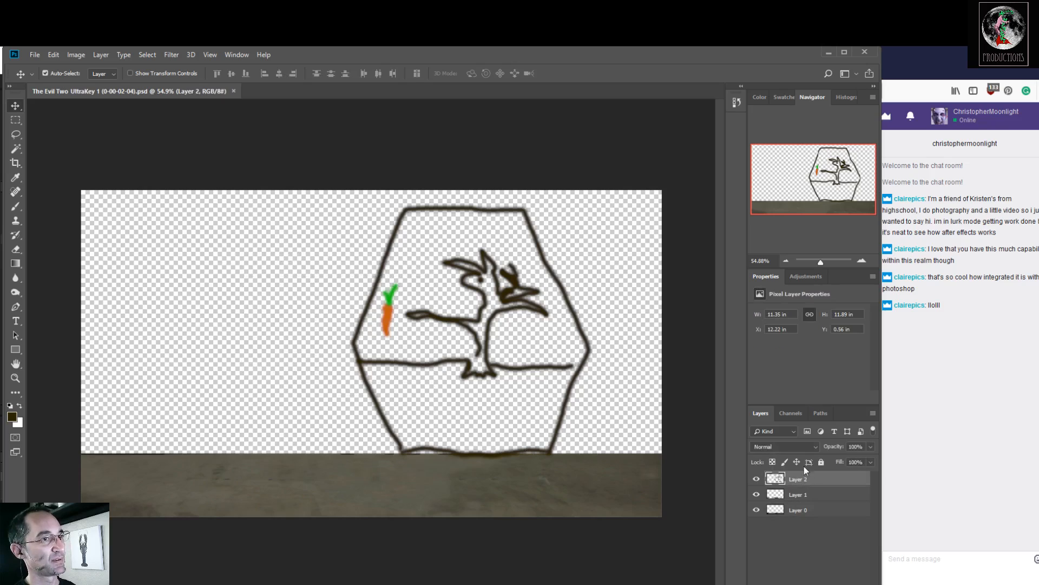
pyautogui.moveTo(566, 269); pyautogui.dragTo(623, 502)
pyautogui.moveTo(552, 402); pyautogui.dragTo(461, 403)
pyautogui.click(551, 426)
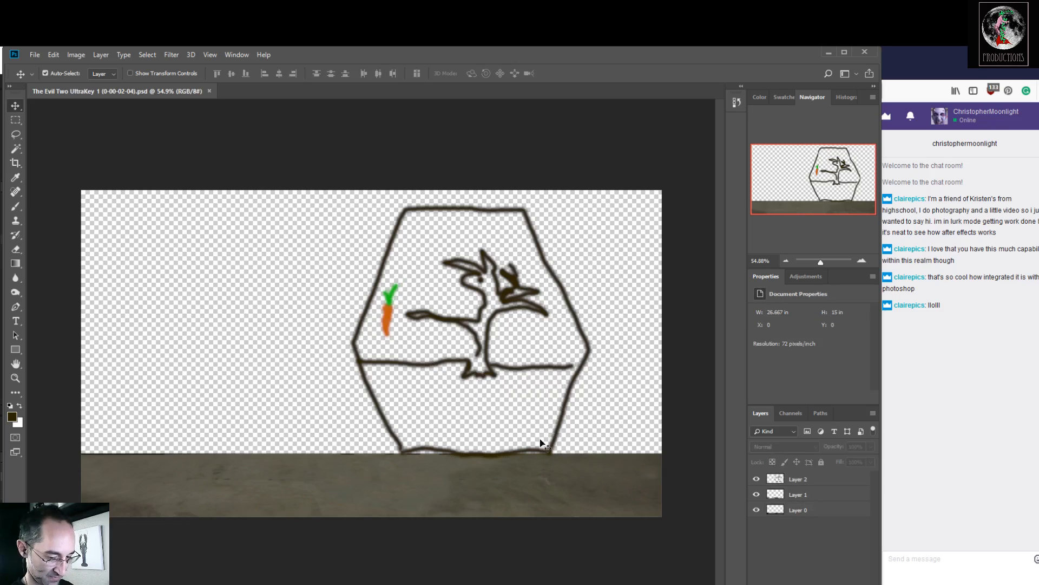
pyautogui.click(607, 475)
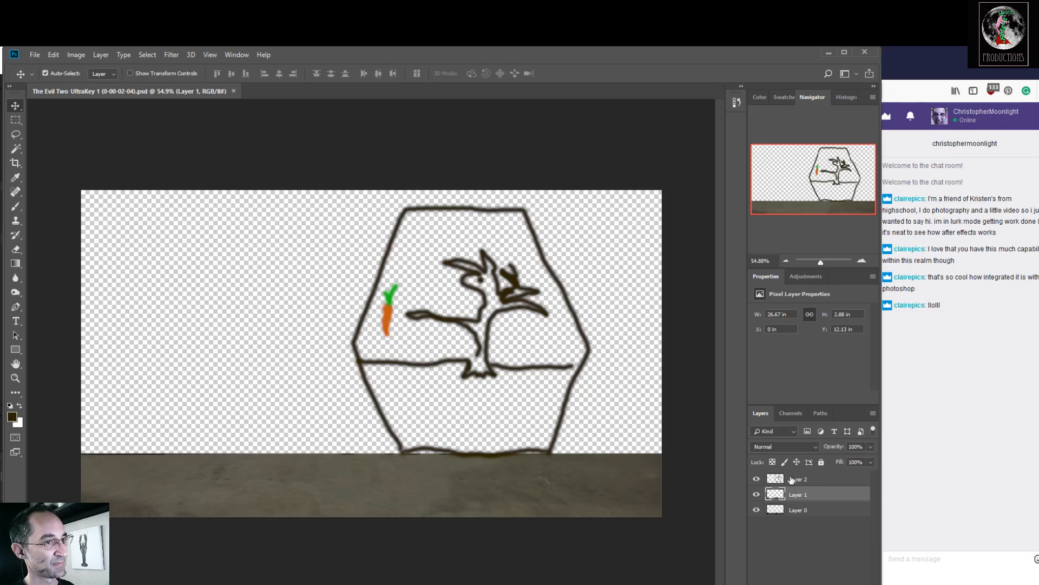
# Step: Select Layer 2 and nudge the sketch horizontally to the canvas's left side, to X 0.33 in
pyautogui.click(792, 479)
pyautogui.moveTo(482, 398)
pyautogui.mouseDown()
pyautogui.moveTo(472, 385)
pyautogui.moveTo(482, 374)
pyautogui.mouseUp()
pyautogui.hotkey('shift', 'Left')
pyautogui.hotkey('shift', 'Left')
pyautogui.hotkey('shift', 'Left')
pyautogui.hotkey('shift', 'Left')
pyautogui.hotkey('shift', 'Left')
pyautogui.hotkey('shift', 'Left')
pyautogui.hotkey('shift', 'Left')
pyautogui.hotkey('shift', 'Left')
pyautogui.hotkey('shift', 'Left')
pyautogui.hotkey('shift', 'Left')
pyautogui.hotkey('shift', 'Left')
pyautogui.hotkey('shift', 'Left')
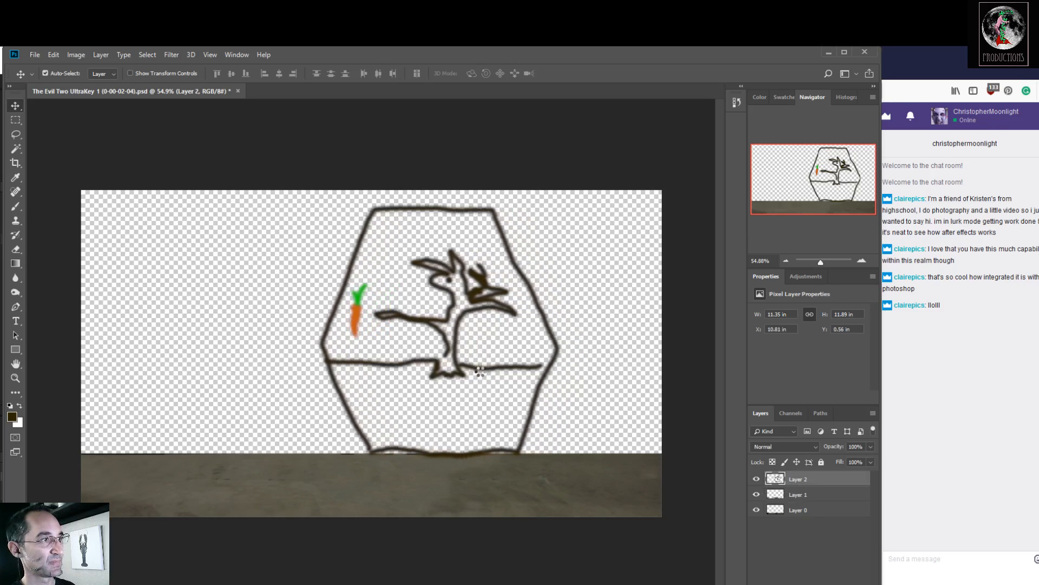
pyautogui.hotkey('shift', 'Left')
pyautogui.hotkey('shift', 'Left')
pyautogui.hotkey('shift', 'Left')
pyautogui.hotkey('shift', 'Left')
pyautogui.hotkey('shift', 'Left')
pyautogui.hotkey('shift', 'Left')
pyautogui.hotkey('shift', 'Left')
pyautogui.hotkey('shift', 'Left')
pyautogui.hotkey('shift', 'Left')
pyautogui.hotkey('shift', 'Left')
pyautogui.hotkey('shift', 'Left')
pyautogui.hotkey('shift', 'Left')
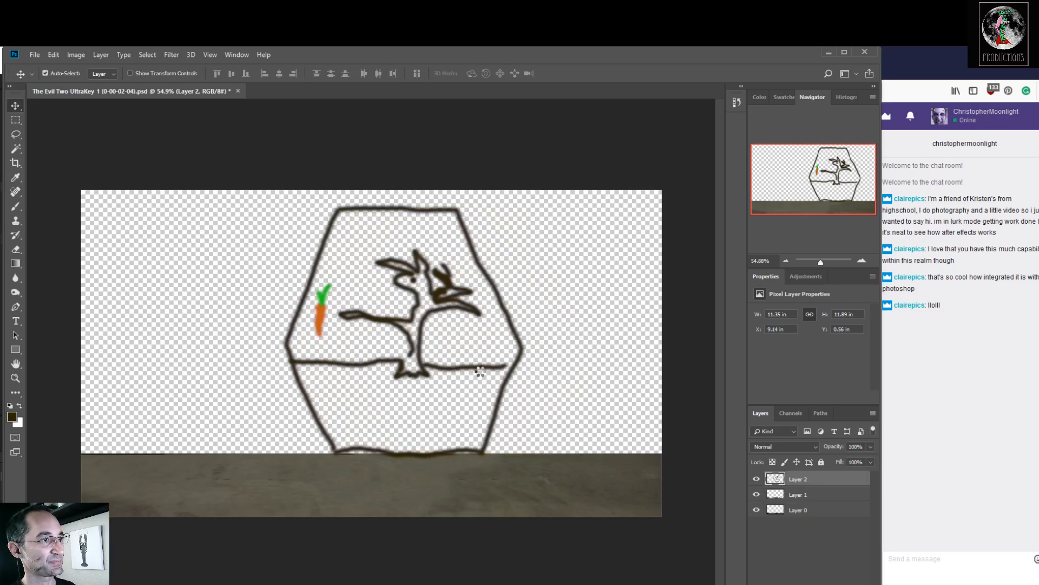
pyautogui.hotkey('shift', 'Left')
pyautogui.hotkey('shift', 'Left')
pyautogui.hotkey('shift', 'Left')
pyautogui.hotkey('shift', 'Left')
pyautogui.hotkey('shift', 'Left')
pyautogui.hotkey('shift', 'Left')
pyautogui.hotkey('shift', 'Left')
pyautogui.hotkey('shift', 'Left')
pyautogui.hotkey('shift', 'Left')
pyautogui.hotkey('shift', 'Left')
pyautogui.hotkey('shift', 'Left')
pyautogui.hotkey('shift', 'Left')
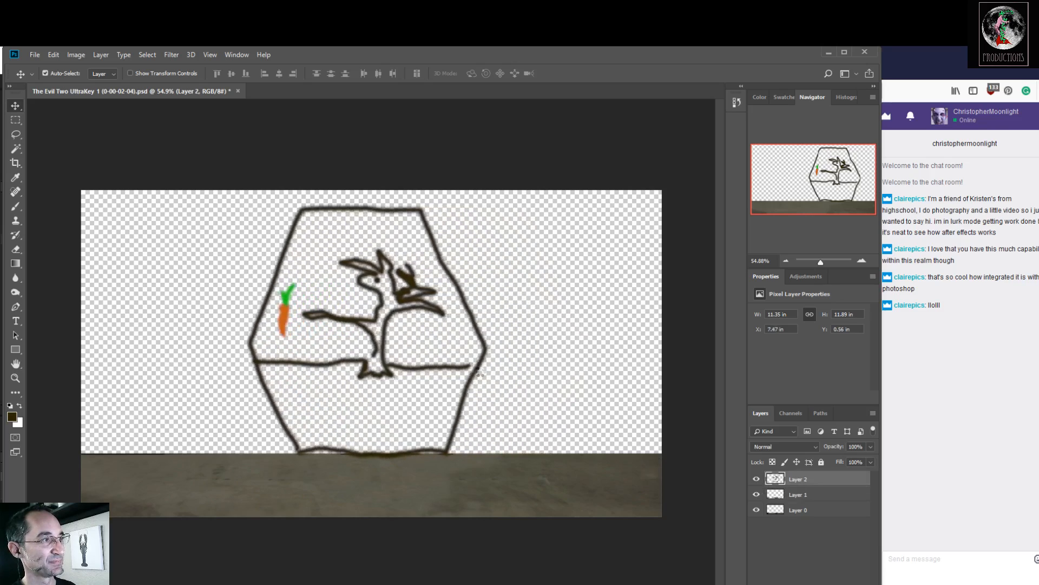
pyautogui.hotkey('shift', 'Left')
pyautogui.hotkey('shift', 'Left')
pyautogui.hotkey('shift', 'Left')
pyautogui.hotkey('shift', 'Left')
pyautogui.hotkey('shift', 'Left')
pyautogui.hotkey('shift', 'Left')
pyautogui.hotkey('shift', 'Left')
pyautogui.hotkey('shift', 'Left')
pyautogui.hotkey('shift', 'Left')
pyautogui.hotkey('shift', 'Left')
pyautogui.hotkey('shift', 'Left')
pyautogui.hotkey('shift', 'Left')
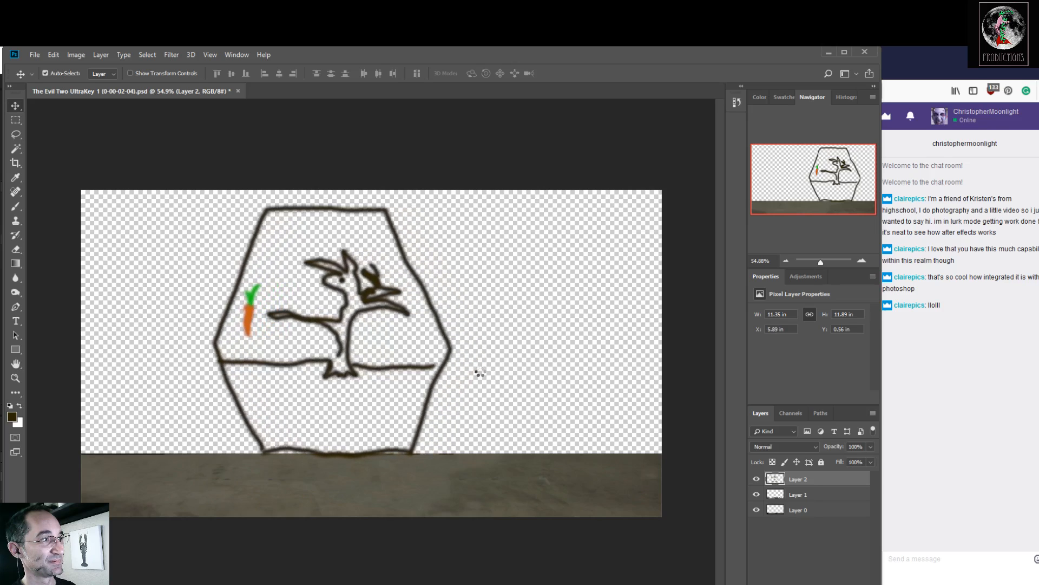
pyautogui.hotkey('shift', 'Left')
pyautogui.hotkey('shift', 'Left')
pyautogui.hotkey('shift', 'Left')
pyautogui.hotkey('shift', 'Left')
pyautogui.hotkey('shift', 'Left')
pyautogui.hotkey('shift', 'Left')
pyautogui.hotkey('shift', 'Left')
pyautogui.hotkey('shift', 'Left')
pyautogui.hotkey('shift', 'Left')
pyautogui.hotkey('shift', 'Left')
pyautogui.hotkey('shift', 'Left')
pyautogui.hotkey('shift', 'Left')
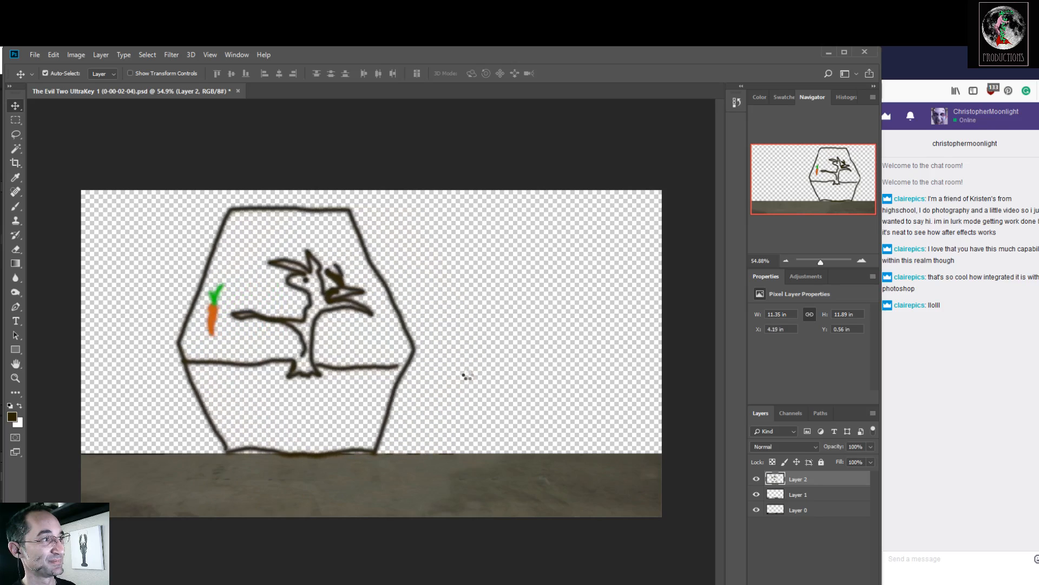
pyautogui.hotkey('shift', 'Left')
pyautogui.hotkey('shift', 'Left')
pyautogui.hotkey('shift', 'Left')
pyautogui.hotkey('shift', 'Left')
pyautogui.hotkey('shift', 'Left')
pyautogui.hotkey('shift', 'Left')
pyautogui.hotkey('shift', 'Left')
pyautogui.hotkey('shift', 'Left')
pyautogui.hotkey('shift', 'Left')
pyautogui.hotkey('shift', 'Left')
pyautogui.hotkey('shift', 'Left')
pyautogui.hotkey('shift', 'Left')
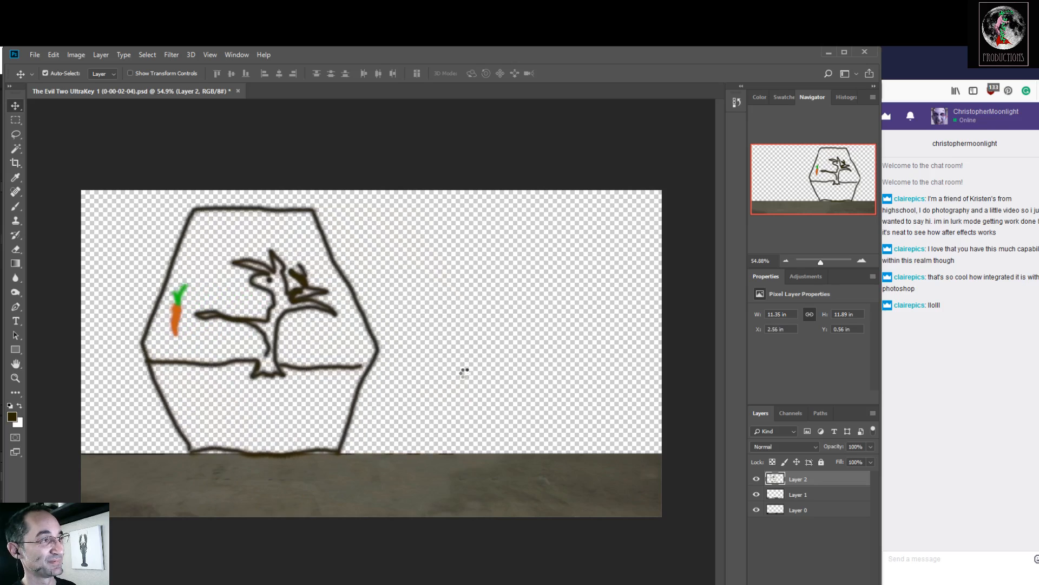
pyautogui.hotkey('shift', 'Left')
pyautogui.hotkey('shift', 'Left')
pyautogui.hotkey('shift', 'Left')
pyautogui.hotkey('shift', 'Left')
pyautogui.hotkey('shift', 'Left')
pyautogui.hotkey('shift', 'Left')
pyautogui.hotkey('shift', 'Left')
pyautogui.hotkey('shift', 'Left')
pyautogui.hotkey('shift', 'Left')
pyautogui.hotkey('shift', 'Left')
pyautogui.hotkey('shift', 'Left')
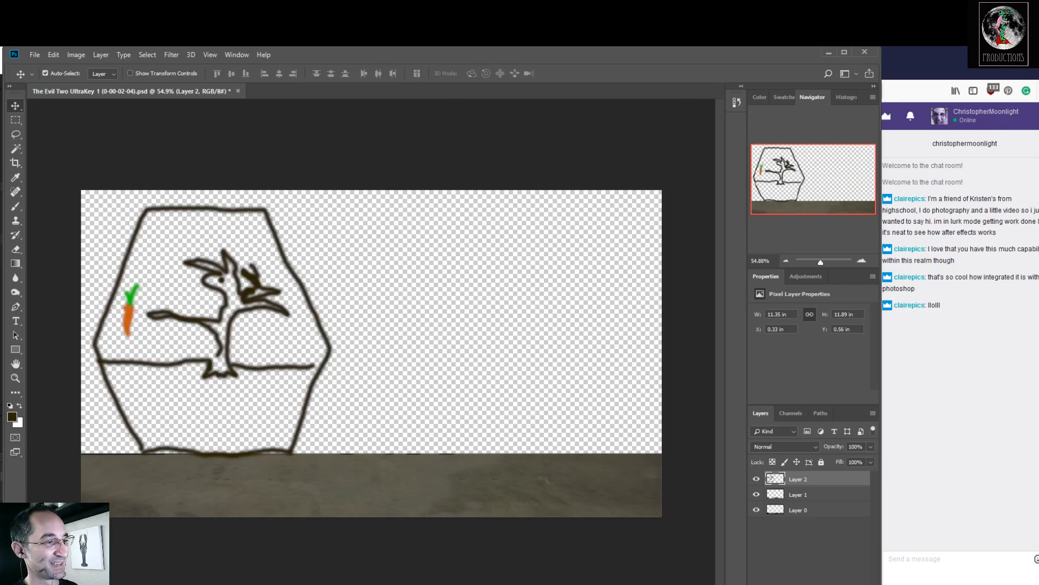
# Step: Switch to After Effects, save the project, and move the current time to 0:00:14:03
pyautogui.hotkey('alt', 'Tab')
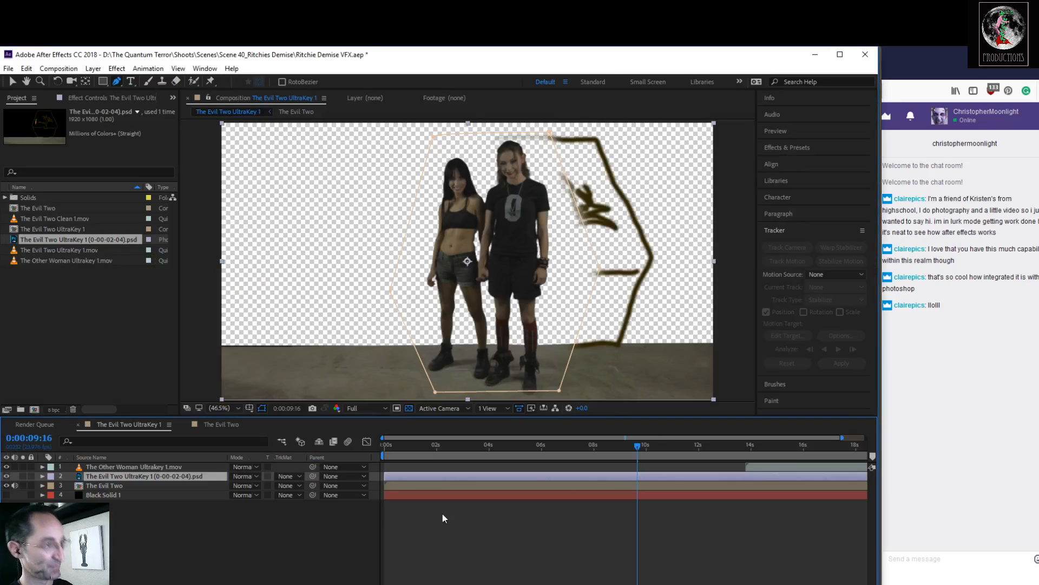
pyautogui.moveTo(647, 443); pyautogui.dragTo(573, 445)
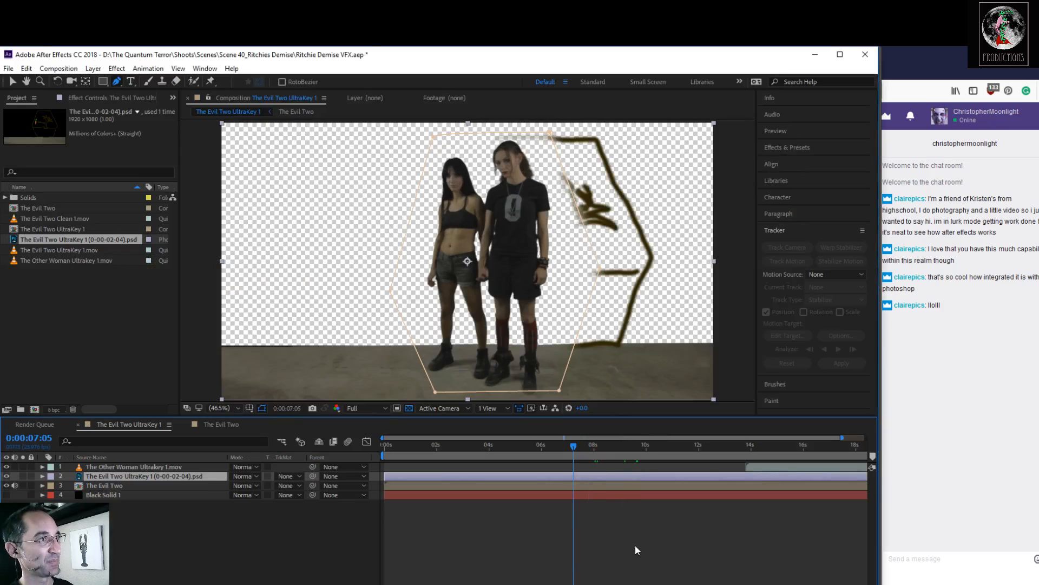
pyautogui.hotkey('ctrl', 's')
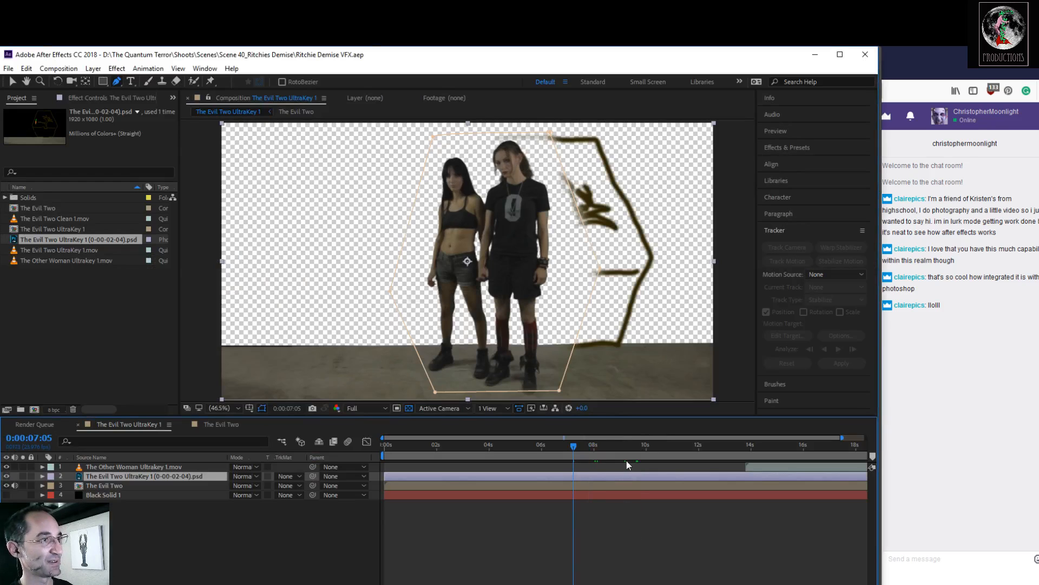
pyautogui.moveTo(581, 445); pyautogui.dragTo(754, 457)
# Step: Save the moved sketch in Photoshop, and back in After Effects show Black Solid 1 again at 0:00:14:15
pyautogui.hotkey('alt', 'Tab')
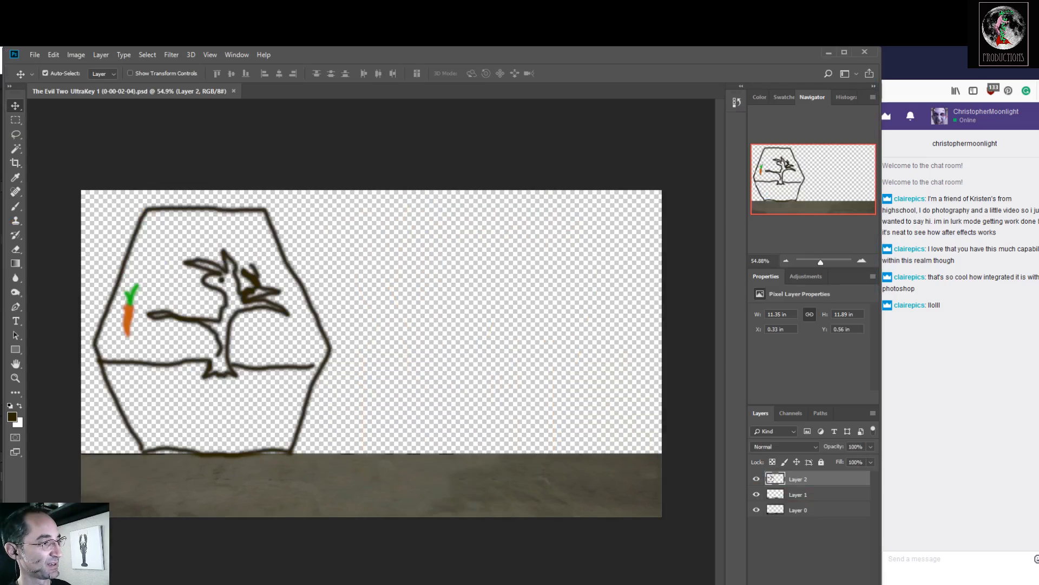
pyautogui.hotkey('alt', 'Tab')
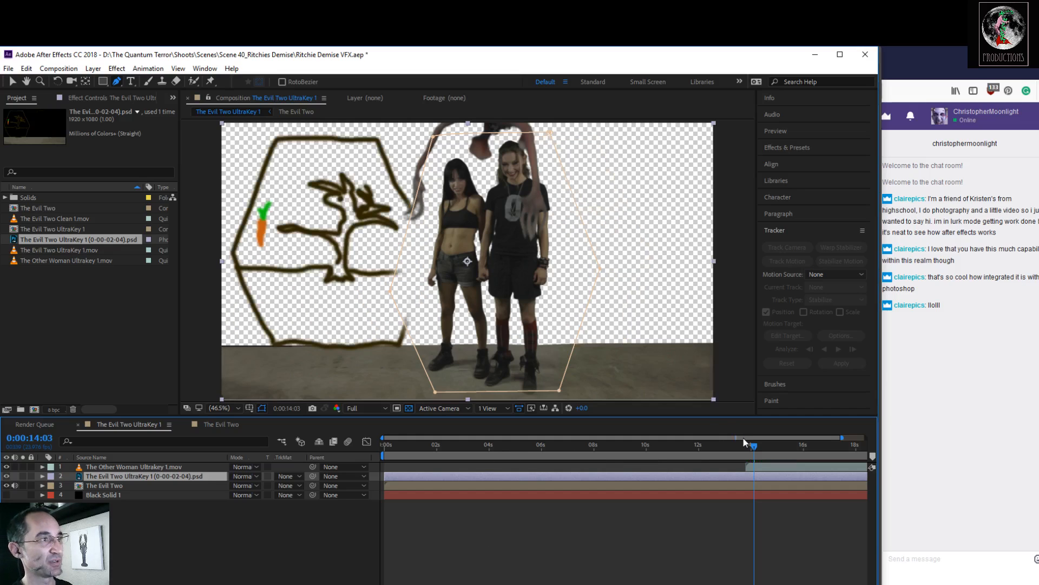
pyautogui.moveTo(755, 446)
pyautogui.mouseDown()
pyautogui.moveTo(780, 449)
pyautogui.moveTo(745, 449)
pyautogui.moveTo(769, 447)
pyautogui.mouseUp()
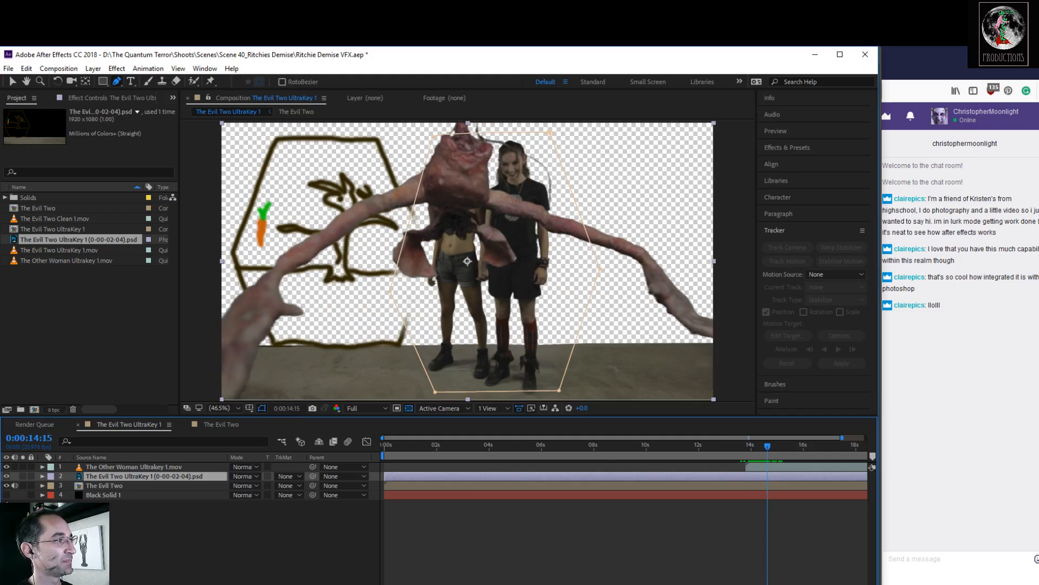
pyautogui.click(7, 495)
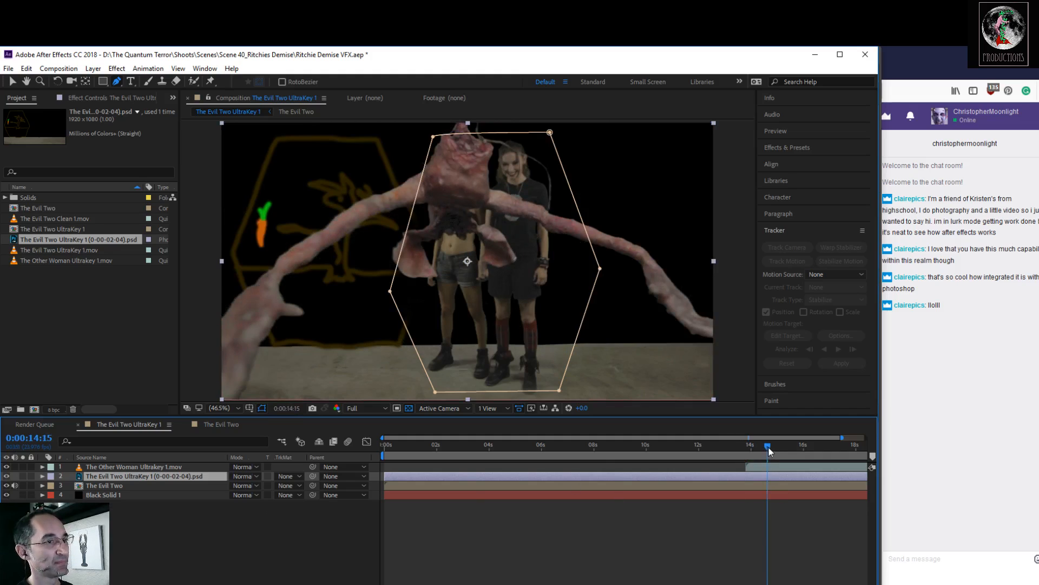
# Step: Delete the sketch's Layer 2 in Photoshop, save the file, and return to After Effects with the plate updated
pyautogui.hotkey('alt', 'Tab')
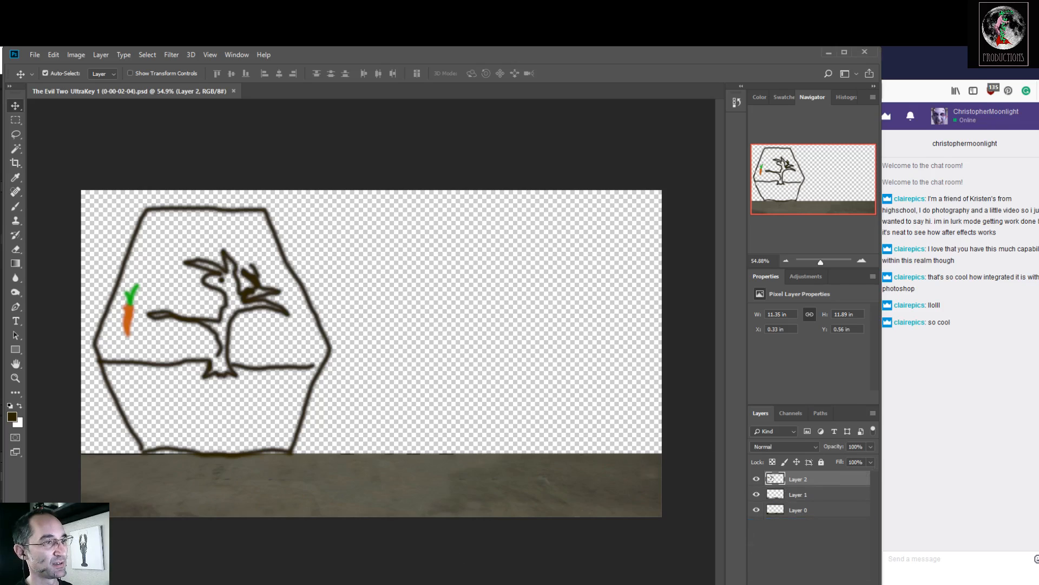
pyautogui.press('Delete')
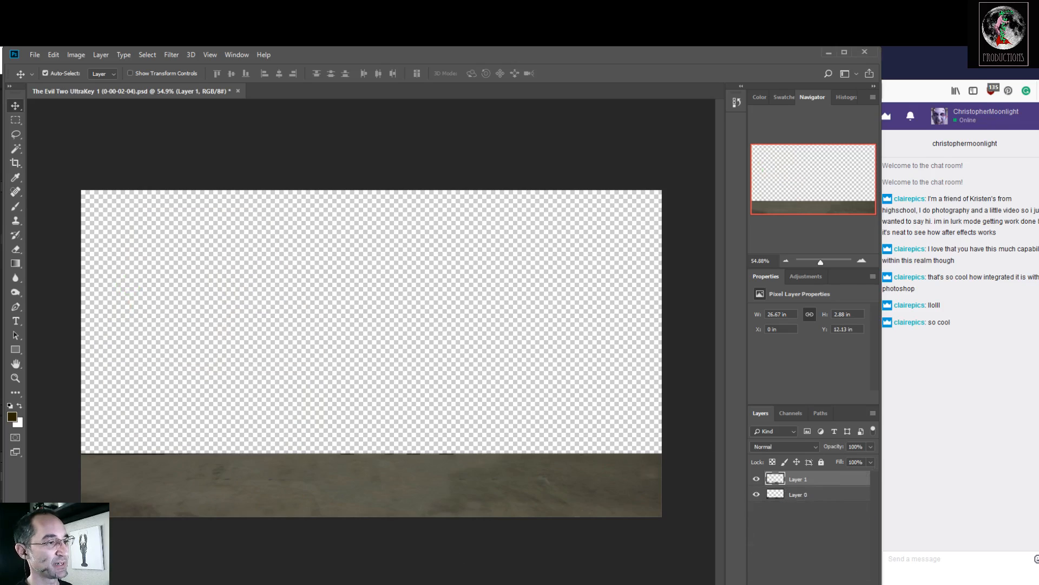
pyautogui.hotkey('alt', 'Tab')
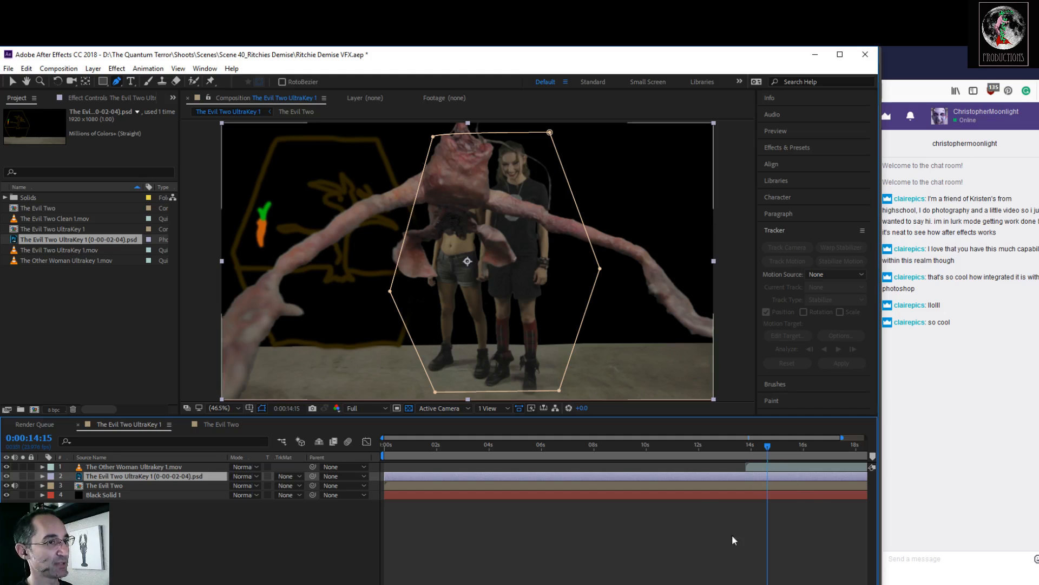
pyautogui.hotkey('alt', 'Tab')
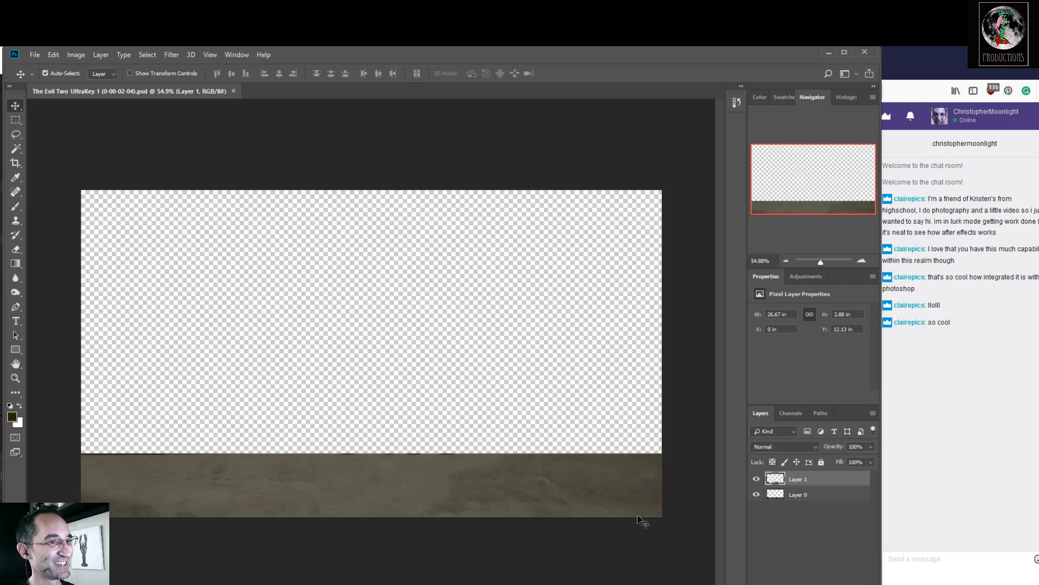
pyautogui.hotkey('alt', 'Tab')
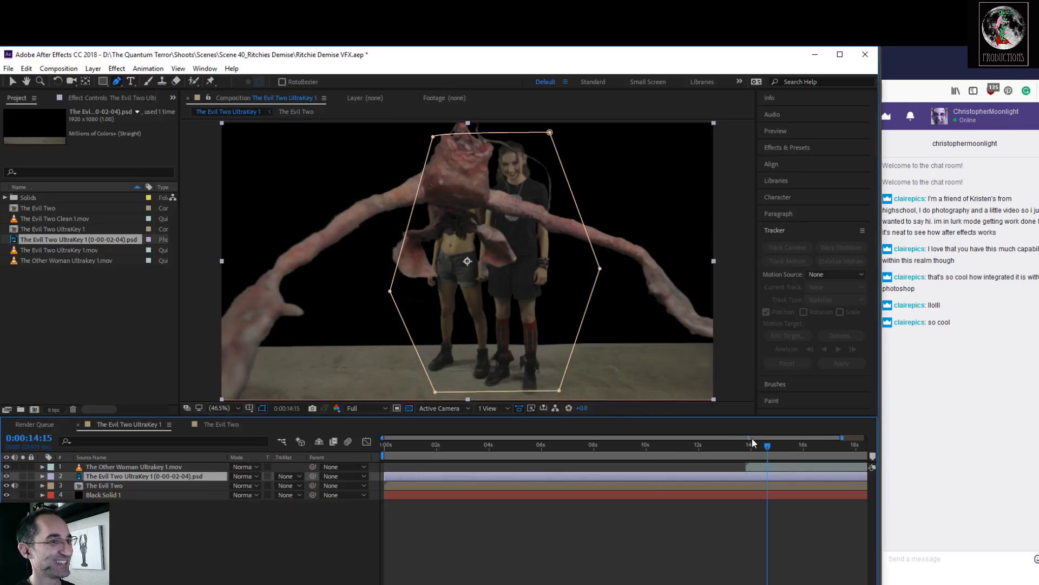
# Step: Scrub back over the creature's entrance to 0:00:13:20 to review the composite without the sketch
pyautogui.moveTo(769, 452)
pyautogui.mouseDown()
pyautogui.moveTo(723, 458)
pyautogui.moveTo(776, 463)
pyautogui.moveTo(750, 461)
pyautogui.mouseUp()
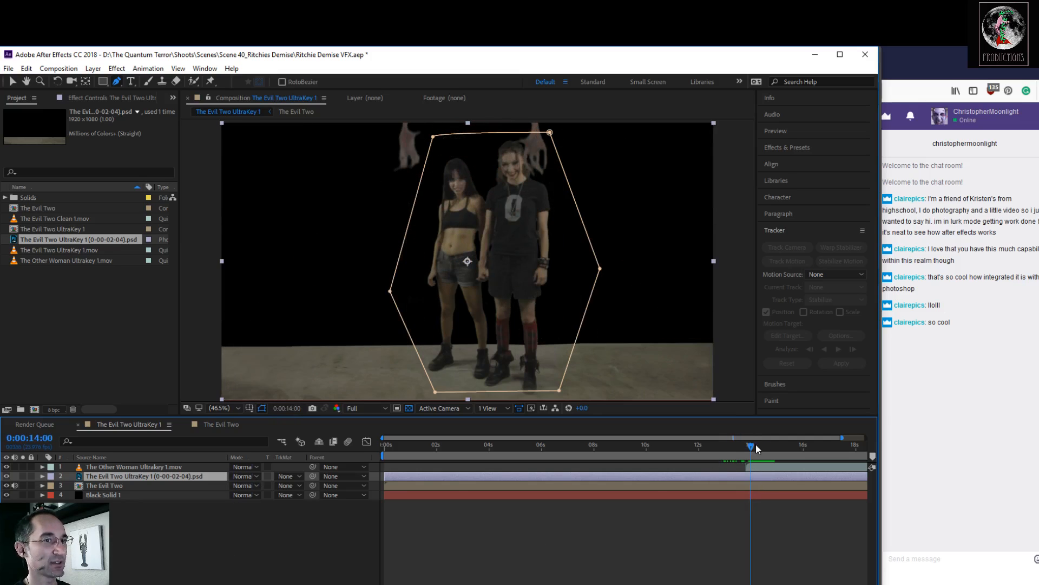
pyautogui.moveTo(752, 446); pyautogui.dragTo(749, 447)
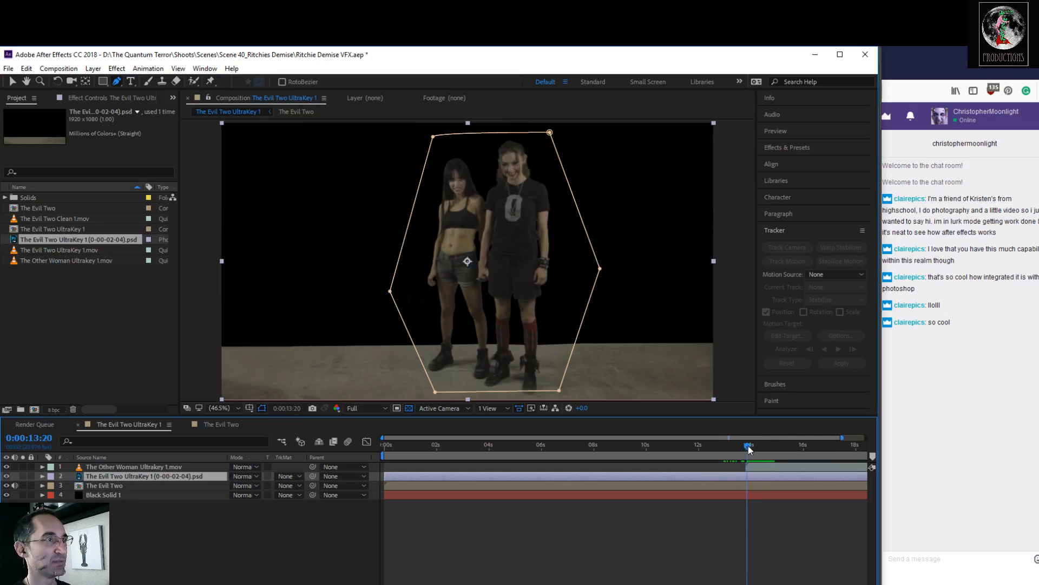
# Step: Move the current time to 0:00:13:12 and duplicate The Evil Two layer
pyautogui.click(213, 509)
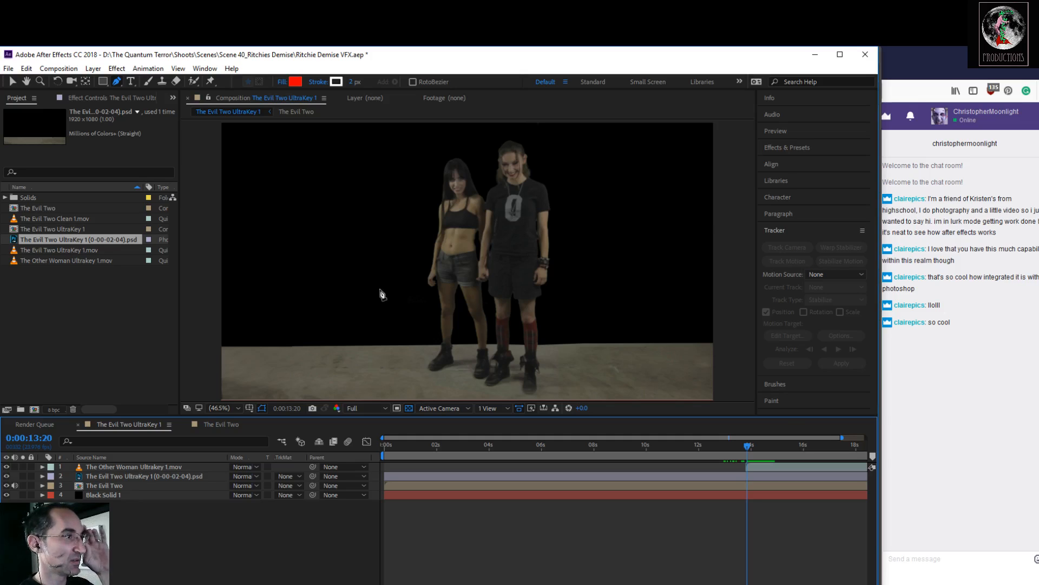
pyautogui.moveTo(748, 446)
pyautogui.mouseDown()
pyautogui.moveTo(770, 449)
pyautogui.moveTo(738, 449)
pyautogui.mouseUp()
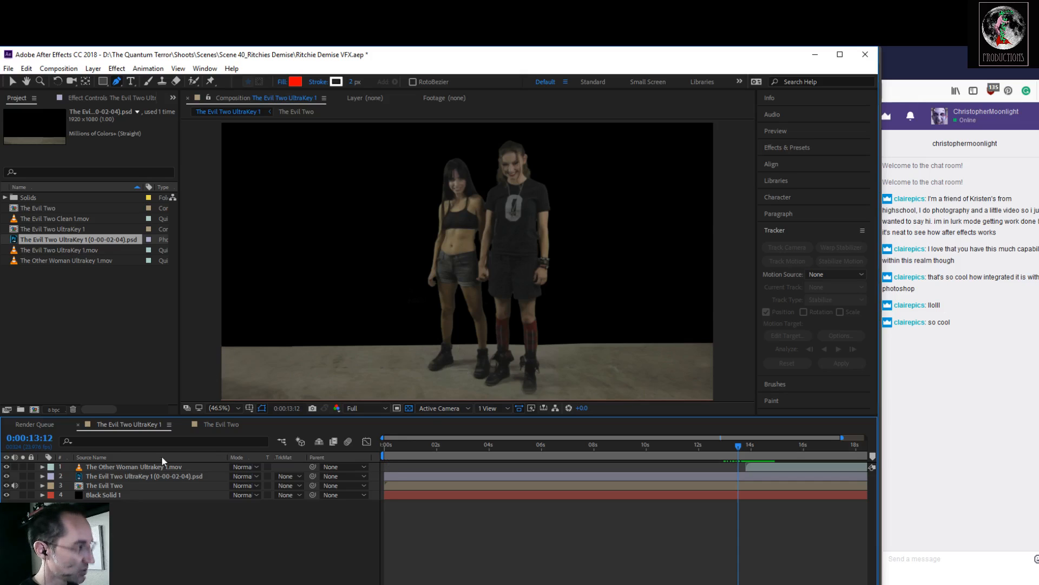
pyautogui.click(135, 485)
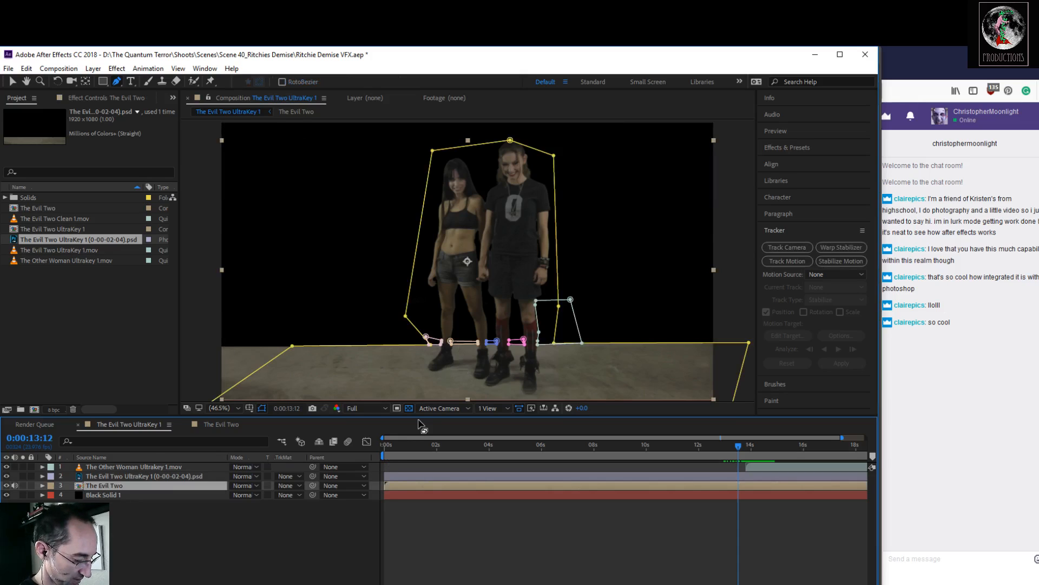
pyautogui.hotkey('ctrl', 'd')
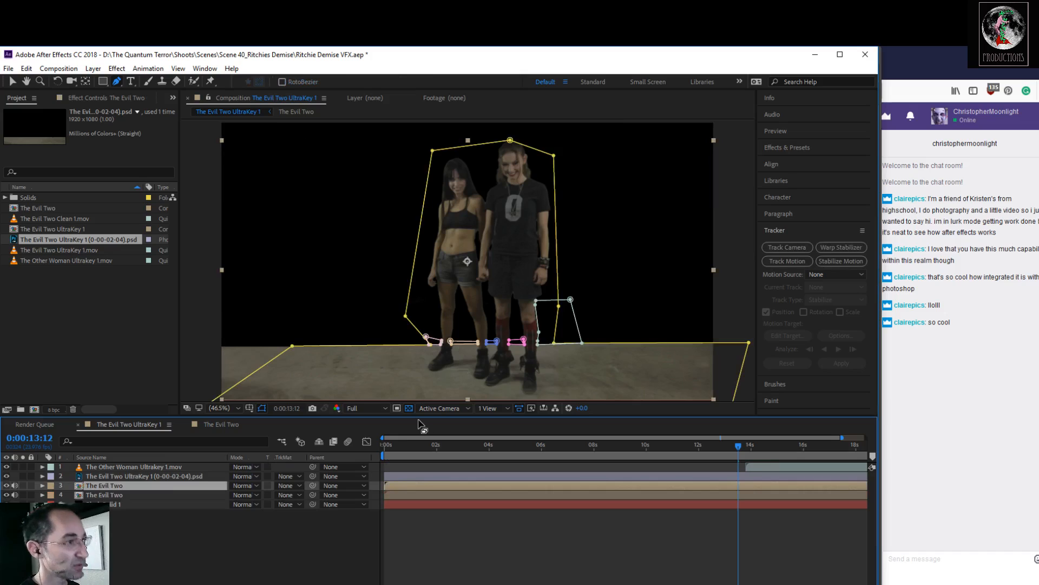
pyautogui.click(219, 524)
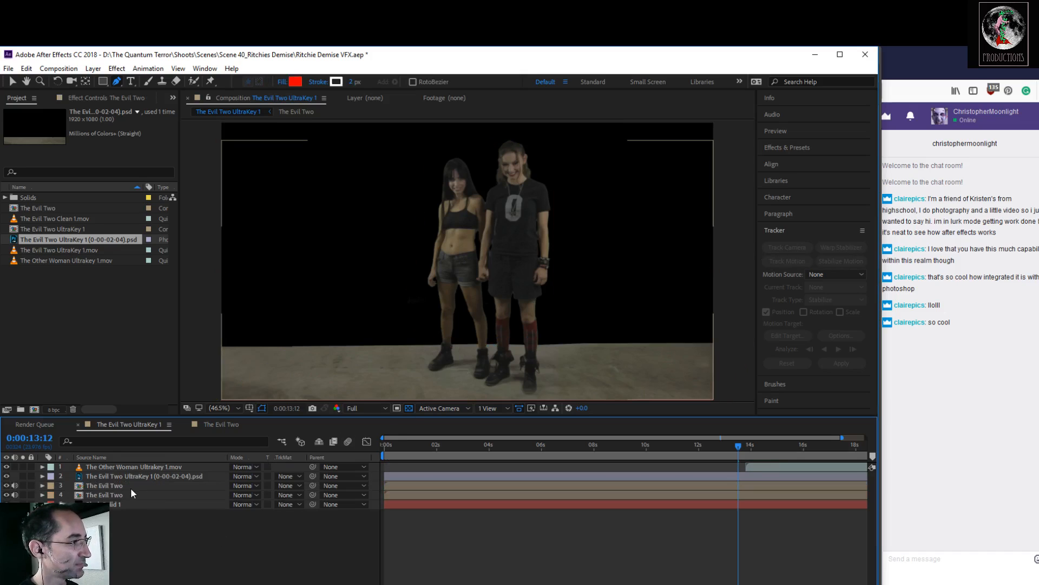
# Step: Set the upper The Evil Two copy's blending mode to Multiply and toggle its visibility to compare the darkening
pyautogui.click(119, 488)
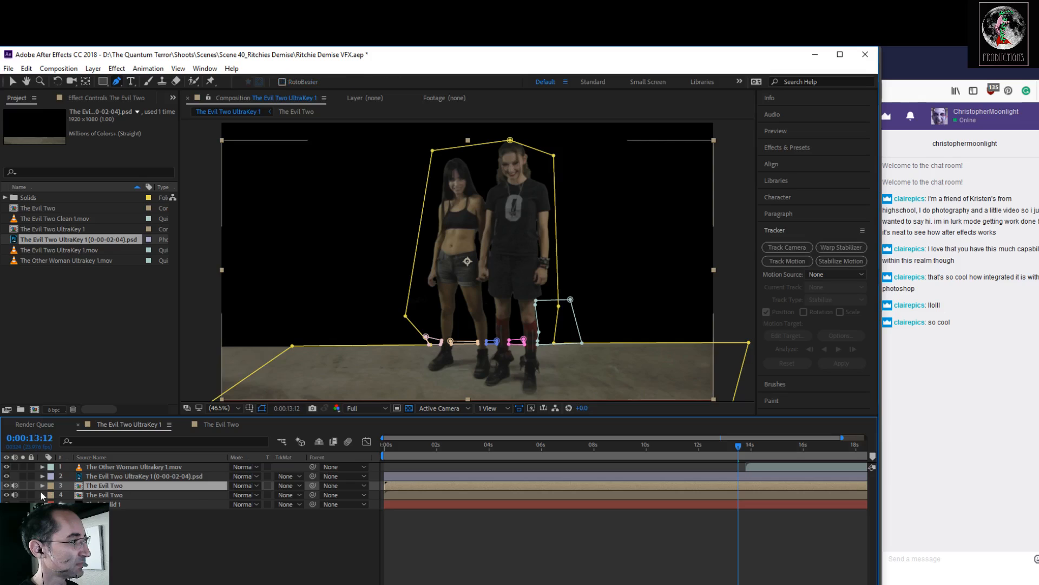
pyautogui.click(257, 486)
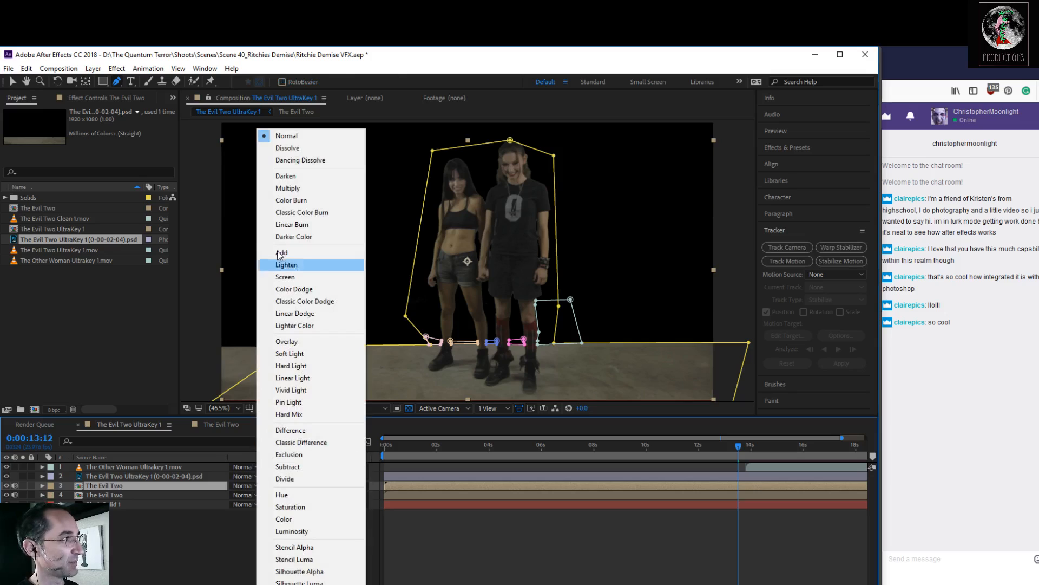
pyautogui.click(300, 189)
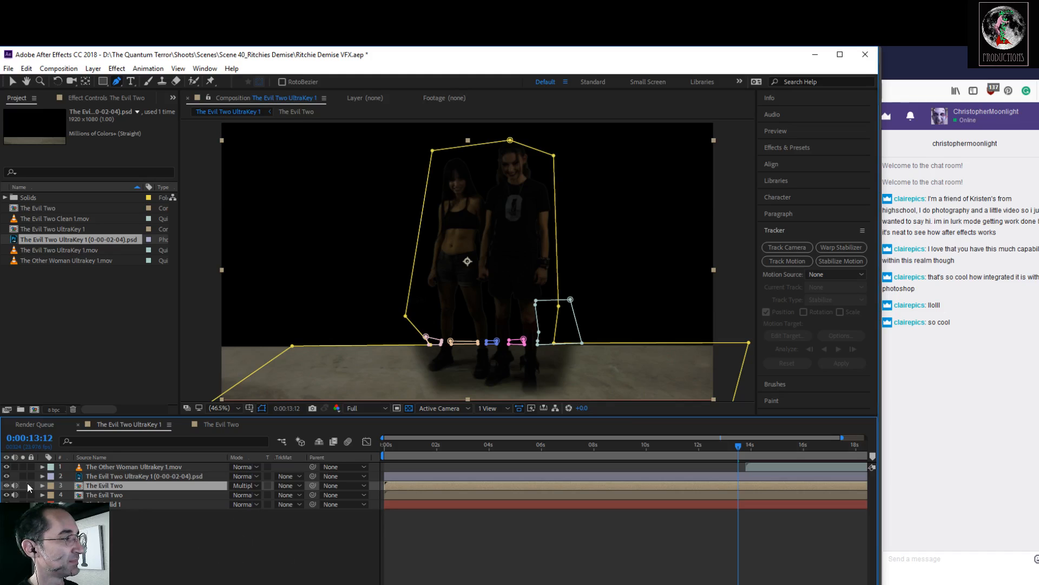
pyautogui.click(6, 485)
pyautogui.click(5, 486)
pyautogui.click(5, 486)
pyautogui.click(259, 557)
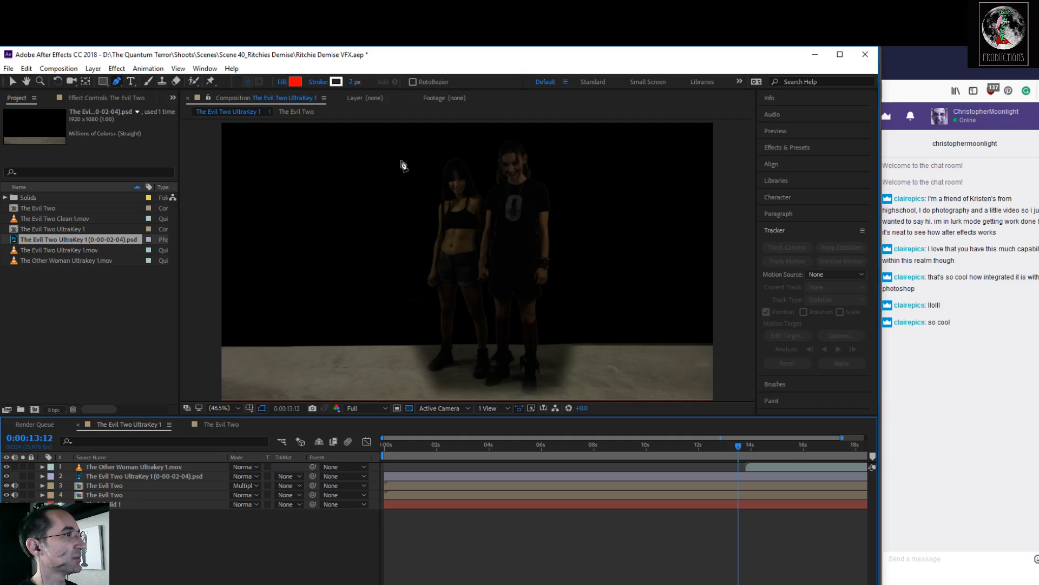
pyautogui.click(417, 149)
pyautogui.click(509, 362)
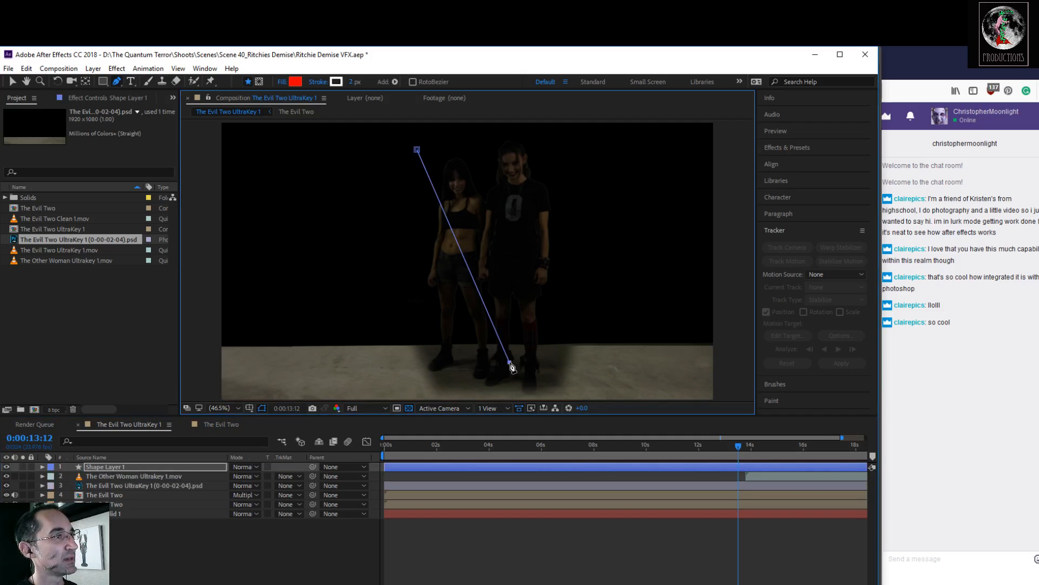
pyautogui.click(522, 142)
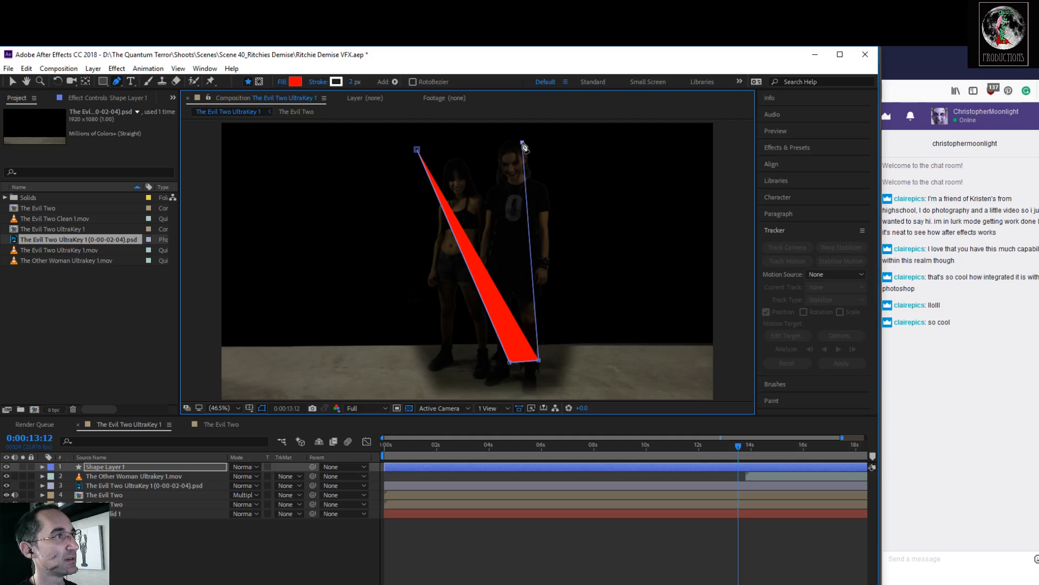
pyautogui.click(174, 466)
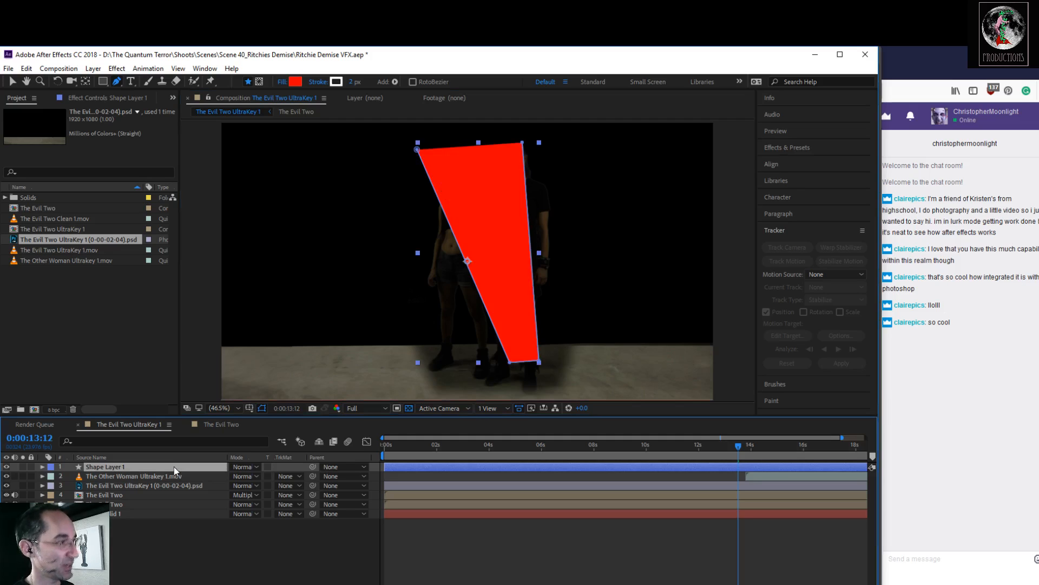
pyautogui.press('Delete')
# Step: Draw a closed four-point mask on the Multiply copy of The Evil Two, slanting from above the heads down to the shins
pyautogui.click(156, 486)
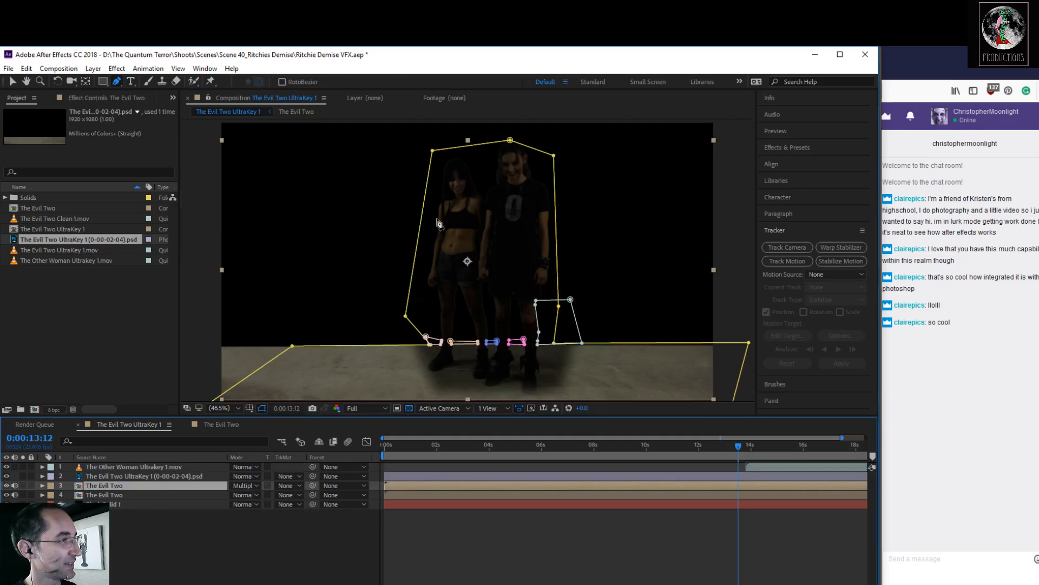
pyautogui.click(488, 339)
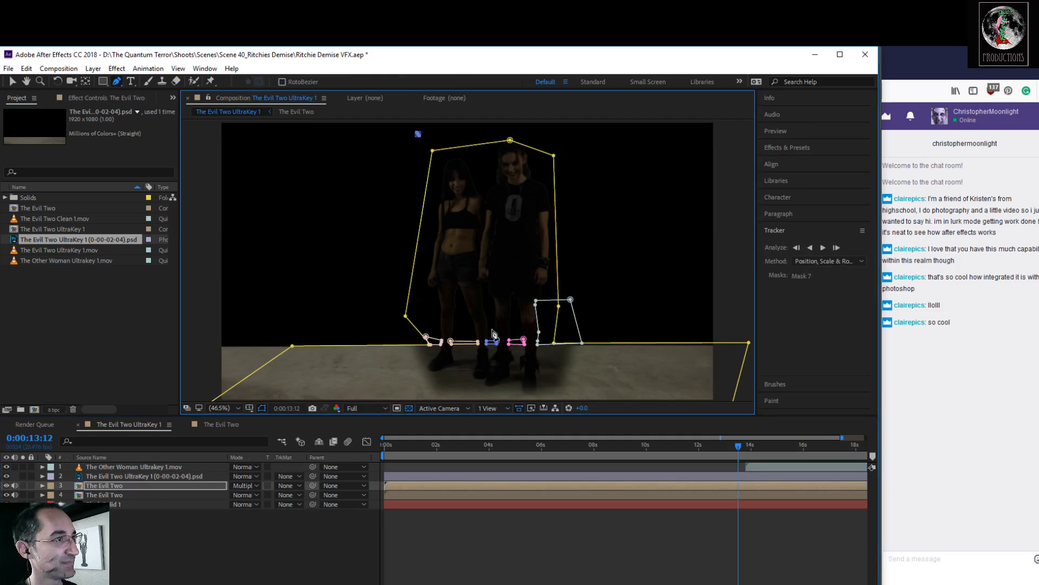
pyautogui.click(490, 334)
pyautogui.click(551, 327)
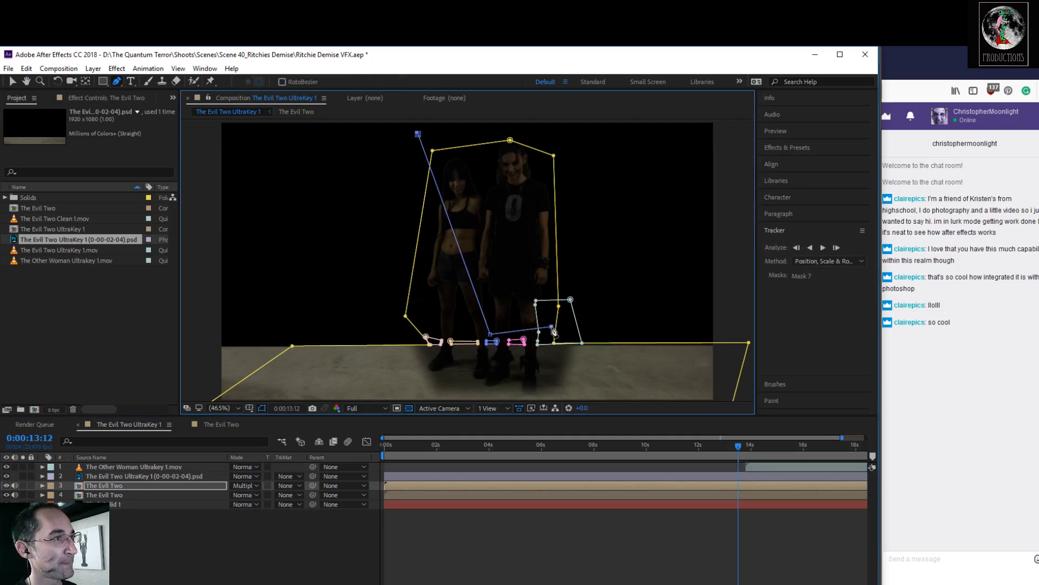
pyautogui.click(495, 128)
pyautogui.click(418, 134)
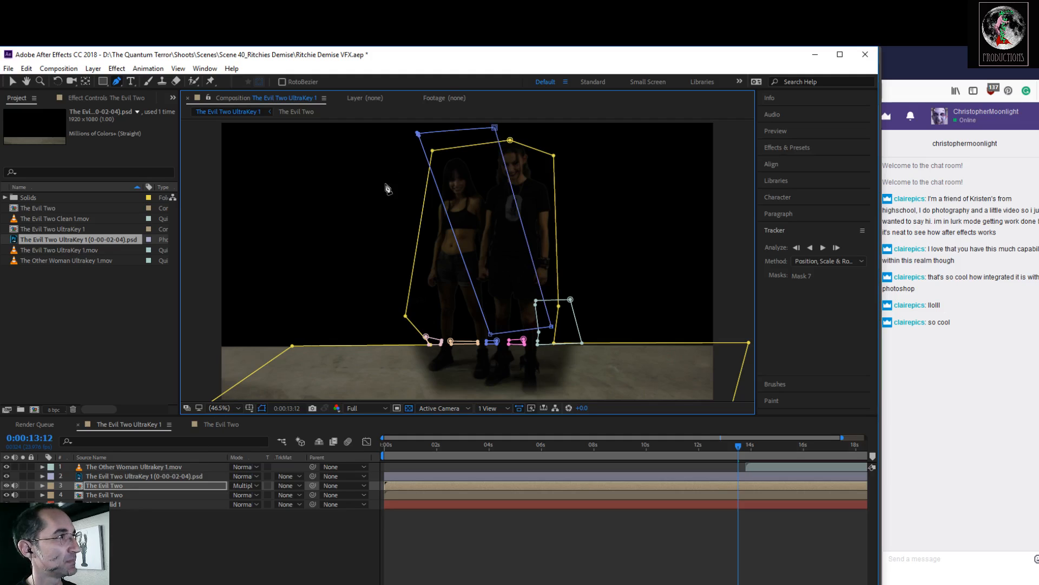
# Step: Set the new four-point mask to Subtract and feather it by 59 pixels
pyautogui.click(41, 486)
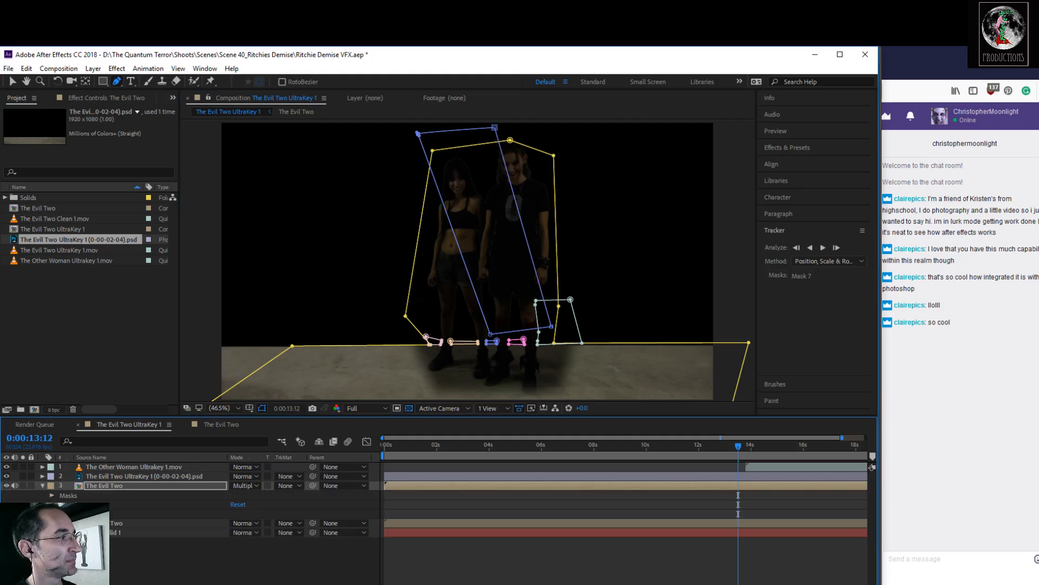
pyautogui.click(51, 495)
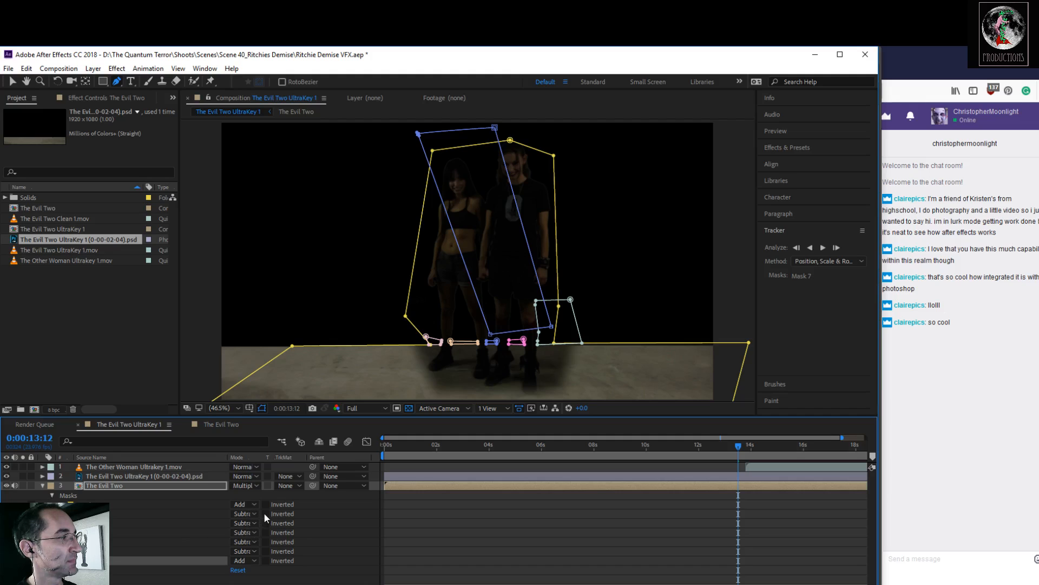
pyautogui.click(253, 560)
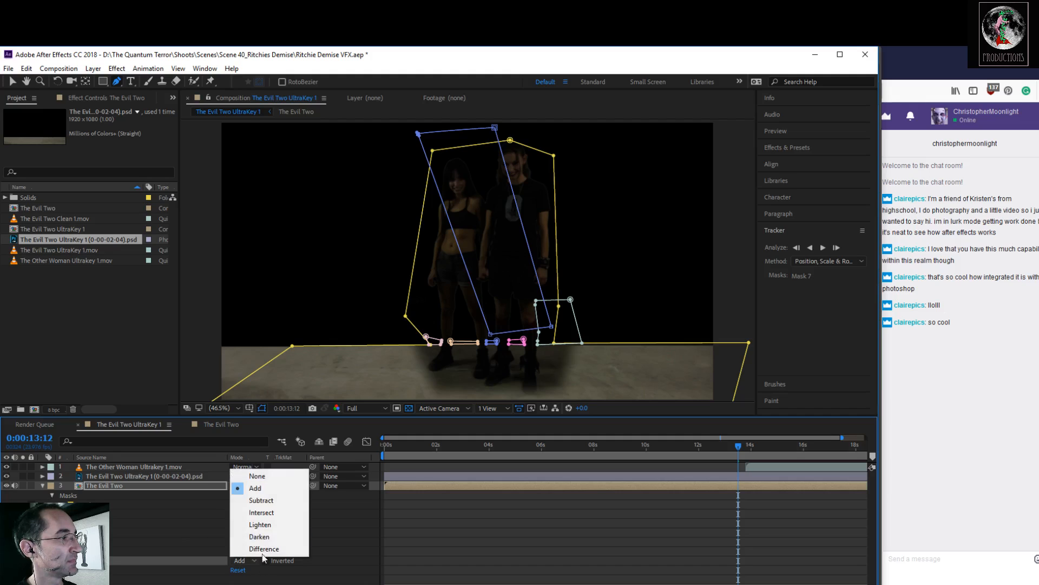
pyautogui.click(265, 498)
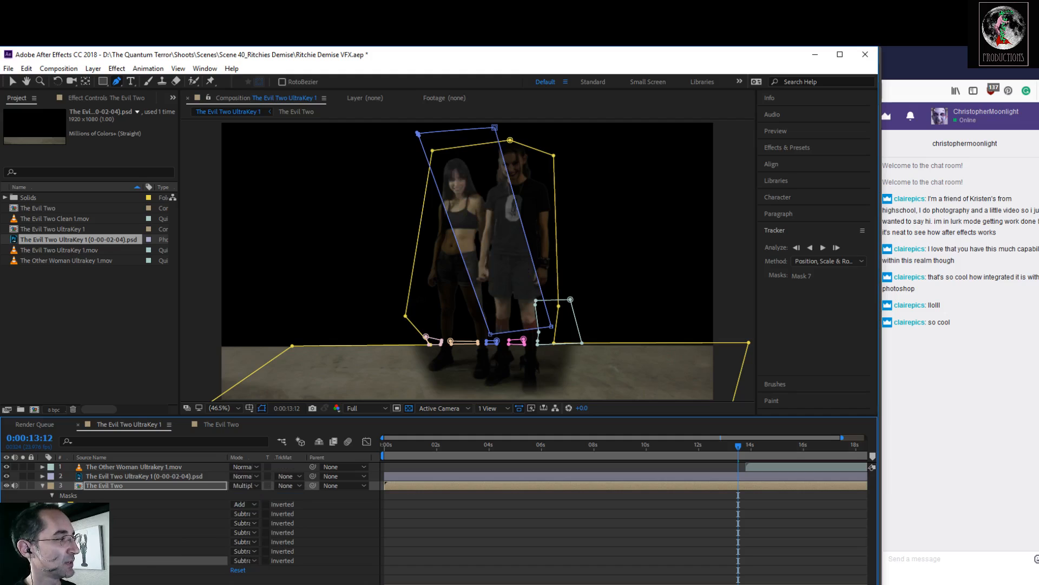
pyautogui.click(61, 560)
pyautogui.moveTo(253, 579); pyautogui.dragTo(280, 579)
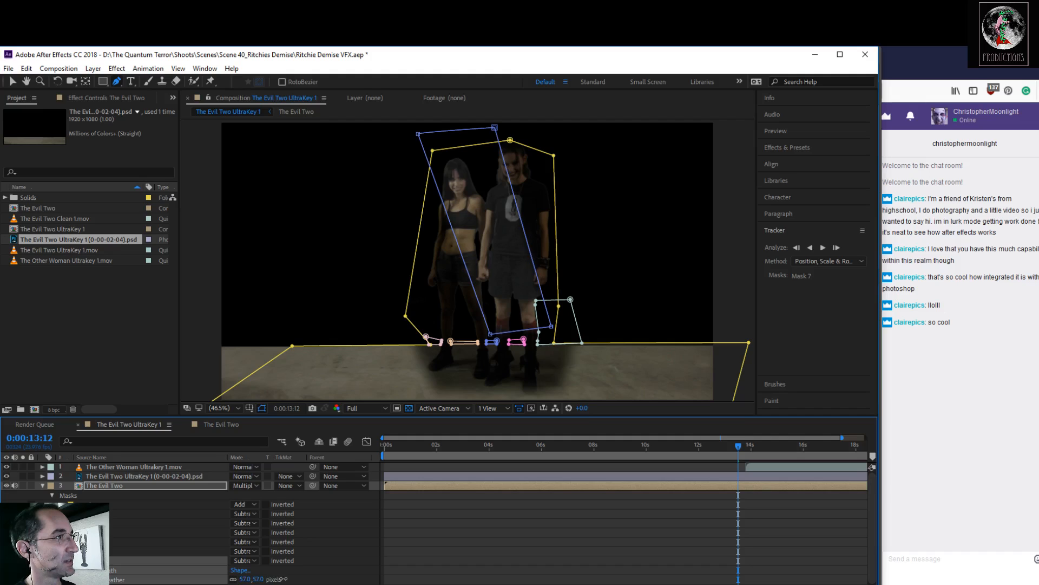
# Step: Straighten the subtract mask's left edge along the dark-haired woman's side and set its feather to 69 pixels
pyautogui.click(13, 83)
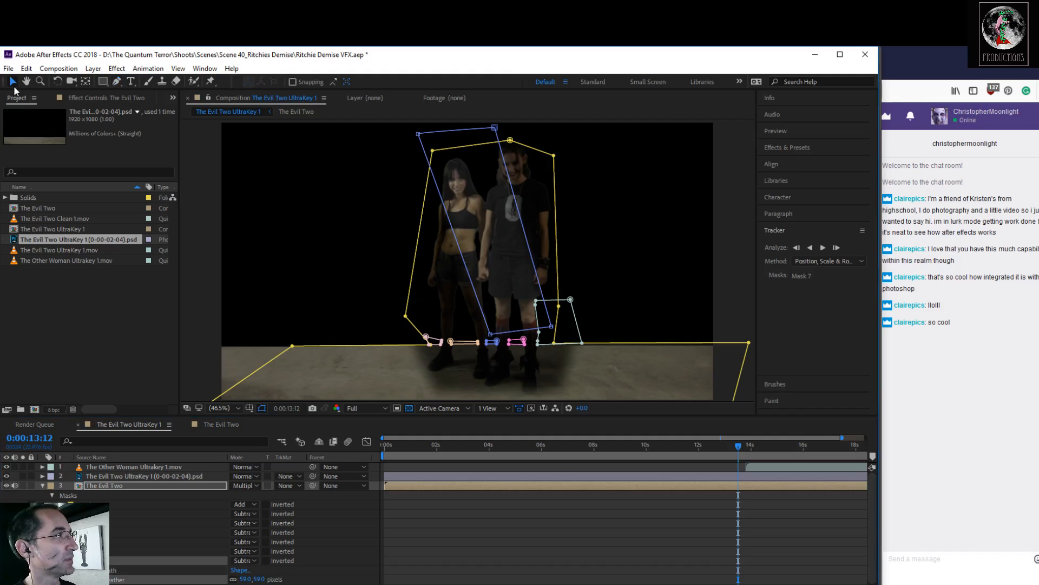
pyautogui.moveTo(418, 134); pyautogui.dragTo(440, 142)
pyautogui.moveTo(490, 335); pyautogui.dragTo(447, 333)
pyautogui.moveTo(438, 139); pyautogui.dragTo(443, 138)
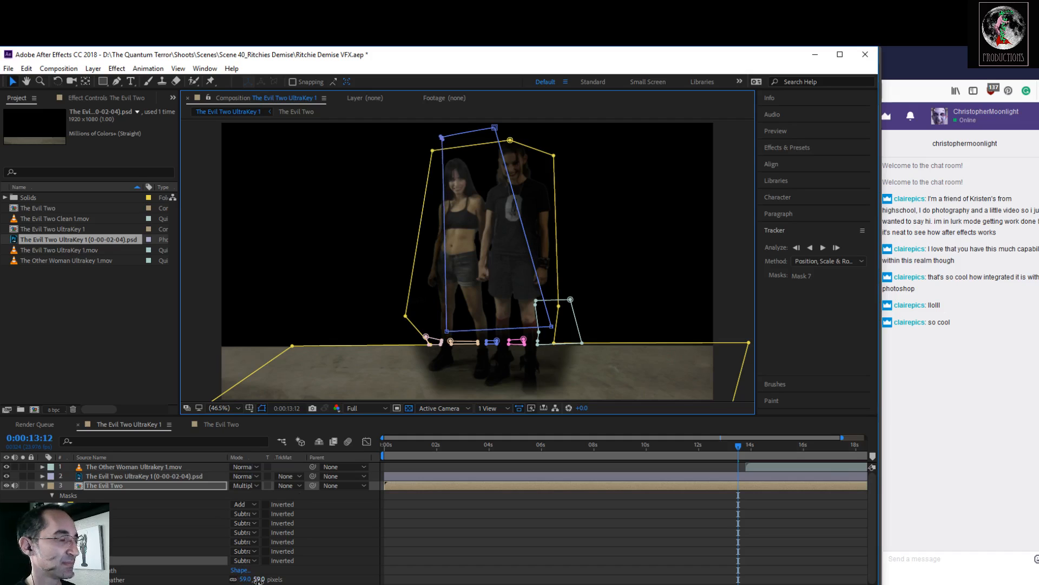
pyautogui.moveTo(258, 579); pyautogui.dragTo(264, 581)
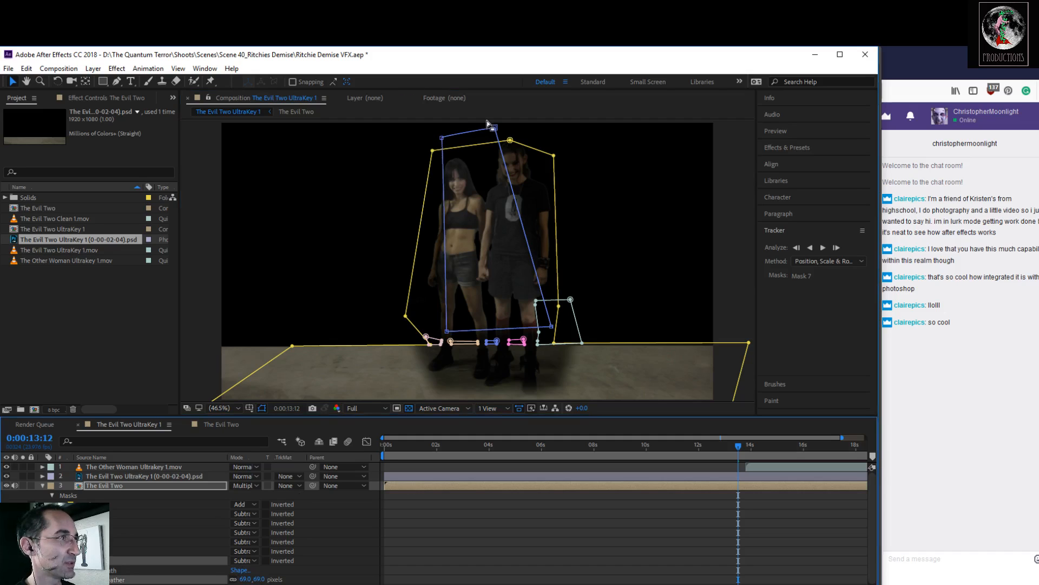
# Step: Move the subtract mask's corners so it tapers from the women's heads down to the floor around their feet
pyautogui.moveTo(494, 129); pyautogui.dragTo(517, 138)
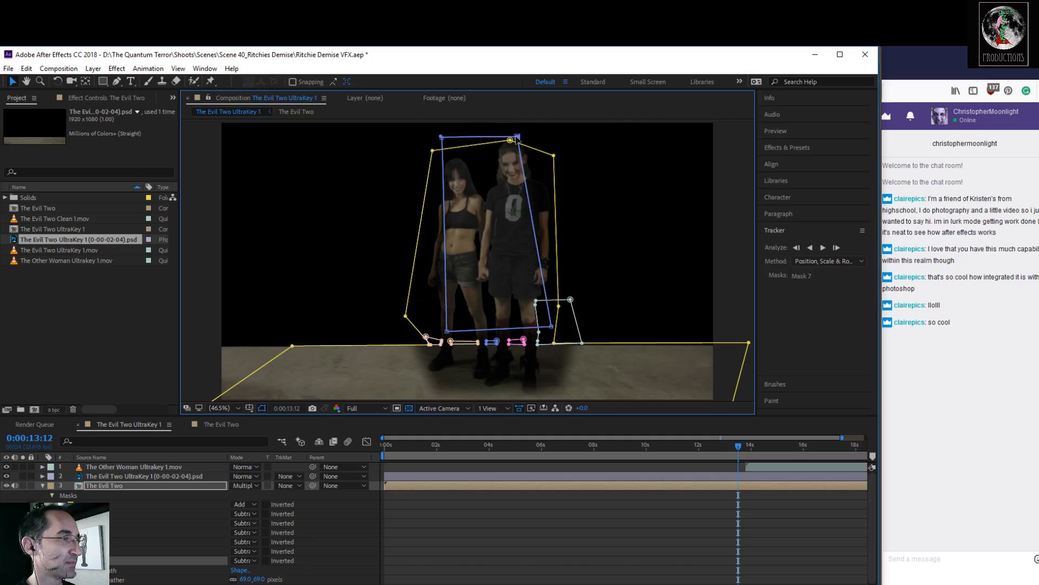
pyautogui.moveTo(552, 328); pyautogui.dragTo(589, 401)
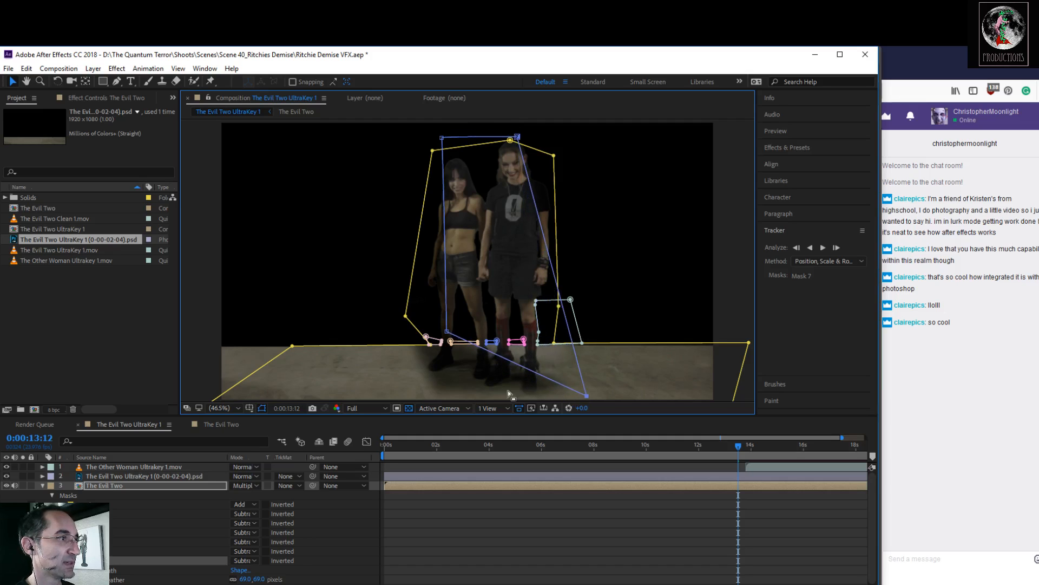
pyautogui.moveTo(447, 332); pyautogui.dragTo(411, 383)
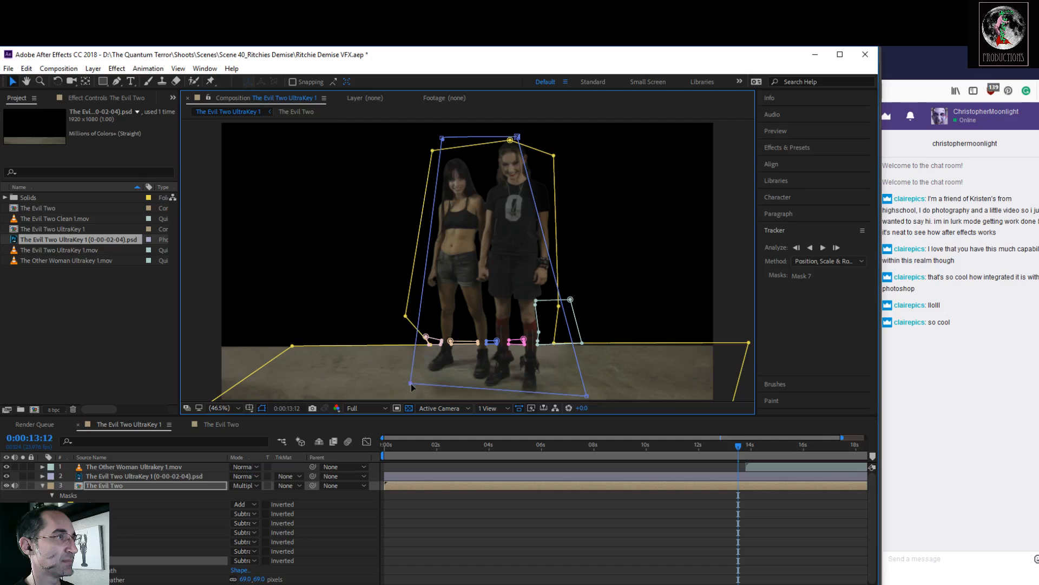
pyautogui.moveTo(443, 139); pyautogui.dragTo(460, 146)
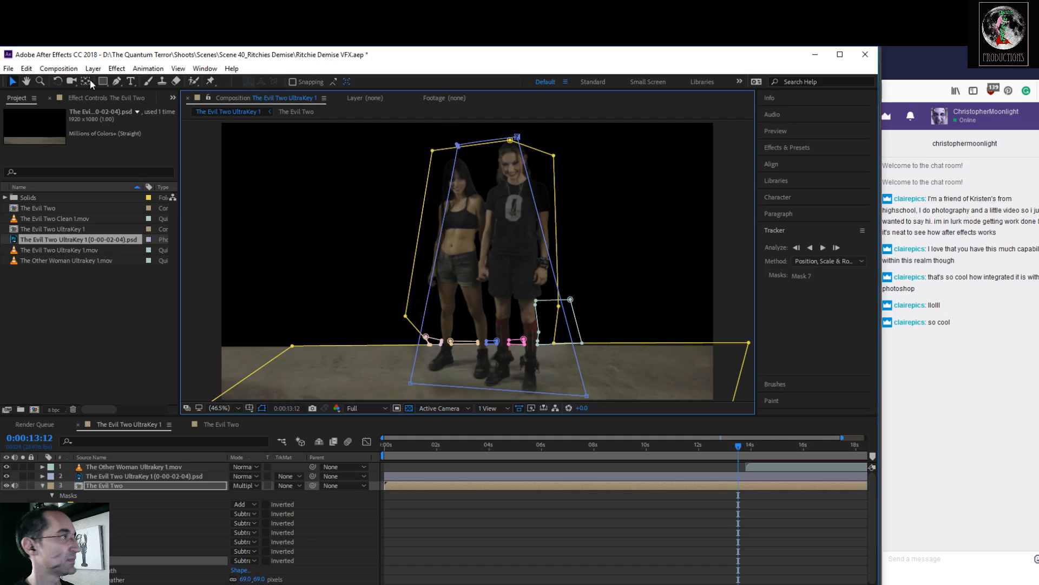
# Step: Add extra vertices along both long sides of the subtract mask with the Add Vertex tool
pyautogui.click(116, 83)
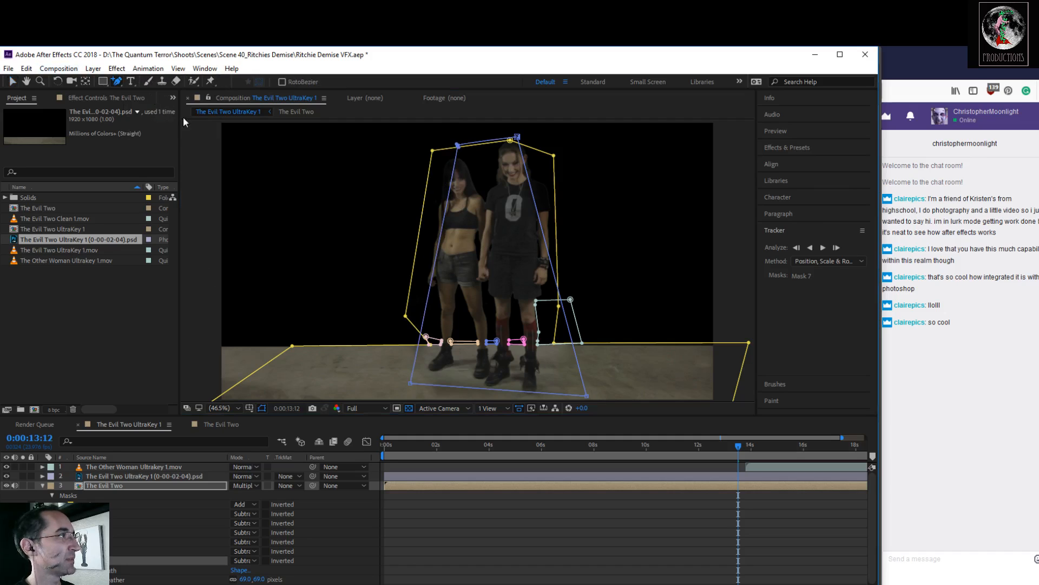
pyautogui.click(444, 217)
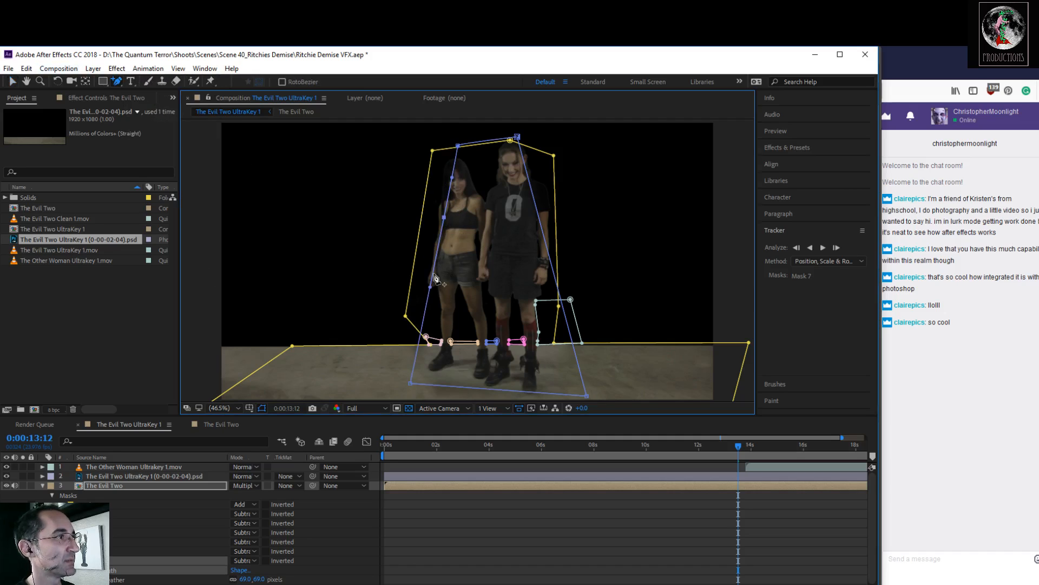
pyautogui.click(536, 201)
pyautogui.click(570, 334)
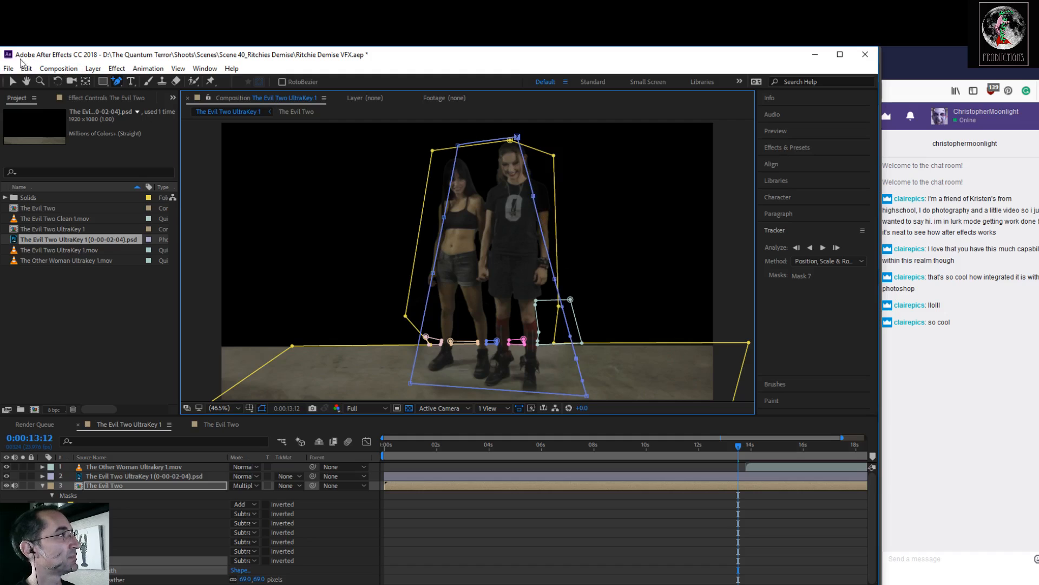
# Step: Convert the subtract mask's vertices to smooth curves and shift the whole mask slightly down over the women
pyautogui.click(116, 81)
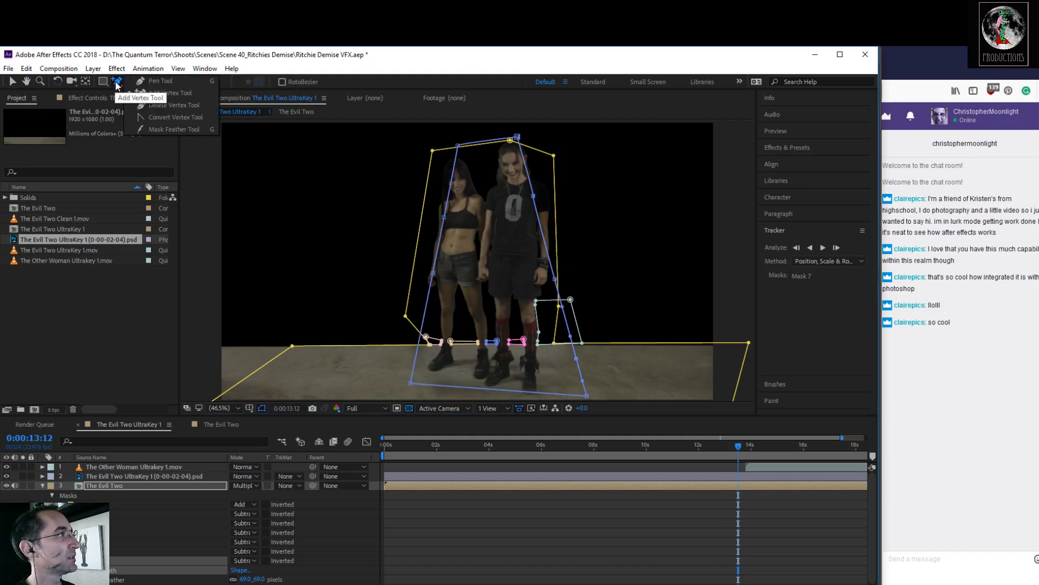
pyautogui.click(157, 118)
pyautogui.moveTo(376, 128); pyautogui.dragTo(660, 401)
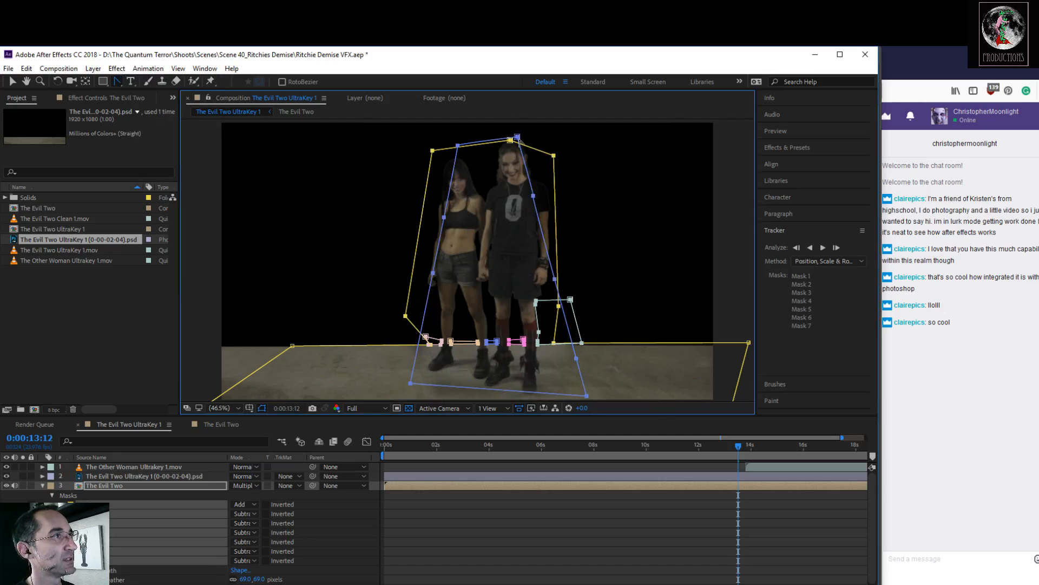
pyautogui.click(517, 138)
pyautogui.click(14, 82)
pyautogui.moveTo(458, 150); pyautogui.dragTo(459, 165)
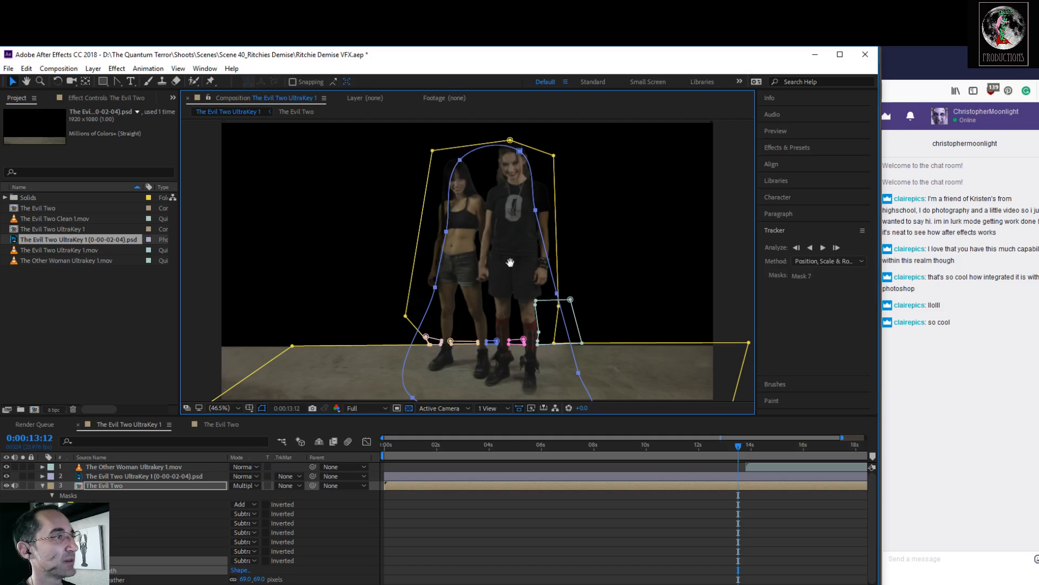
pyautogui.moveTo(510, 262); pyautogui.dragTo(512, 231)
pyautogui.scroll(3, 511, 233)
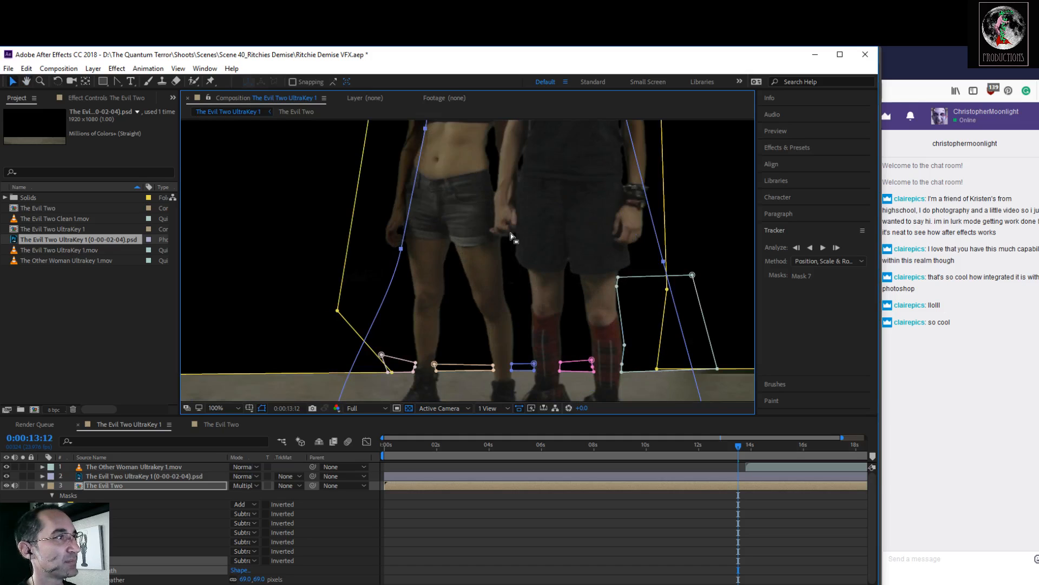
# Step: Raise the subtract mask's left-side vertex beside the dark-haired woman's hand and play back the shaded section to check it
pyautogui.moveTo(401, 251); pyautogui.dragTo(399, 229)
pyautogui.click(402, 232)
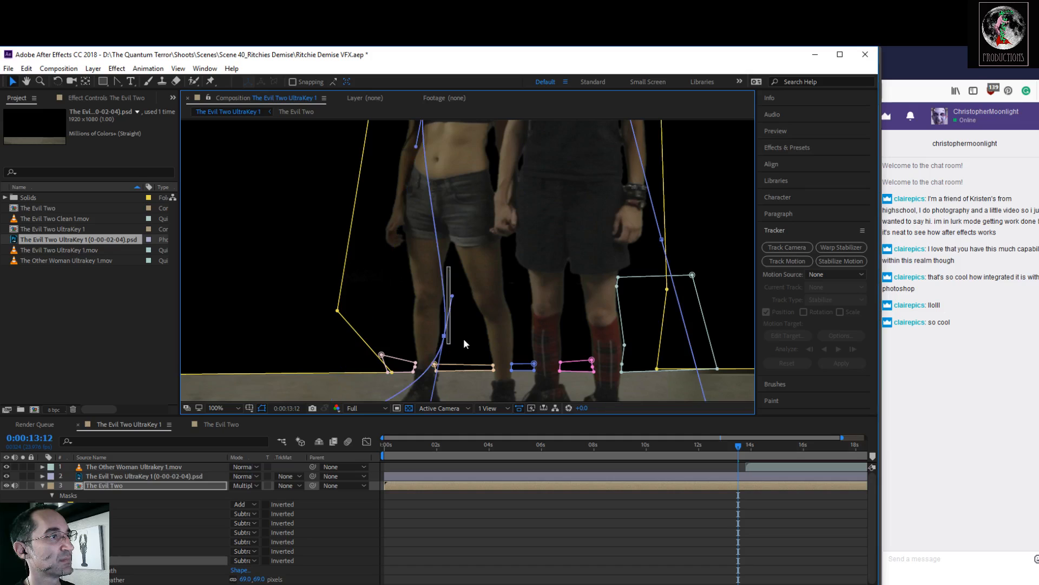
pyautogui.click(444, 342)
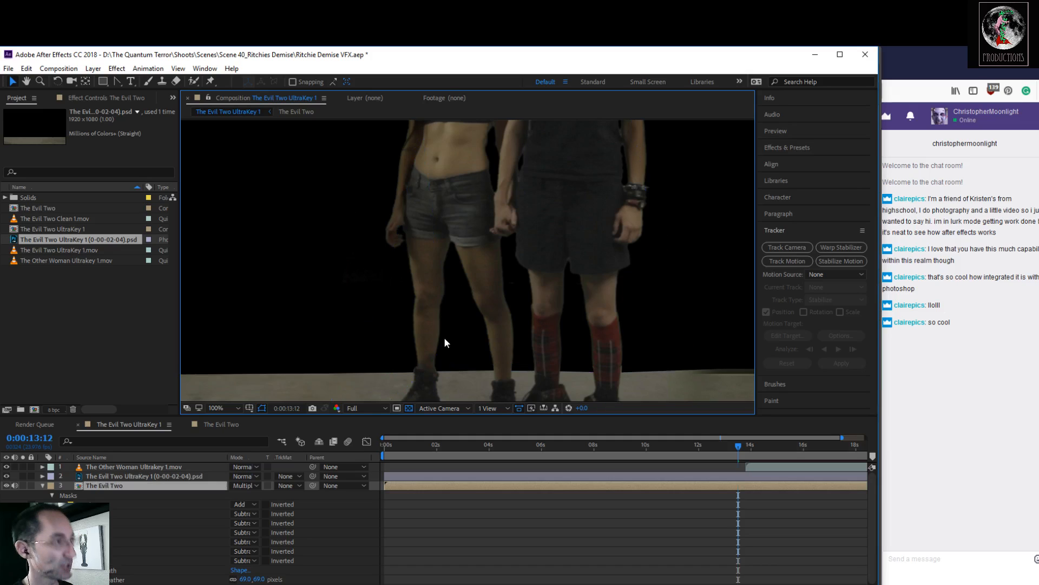
pyautogui.click(122, 560)
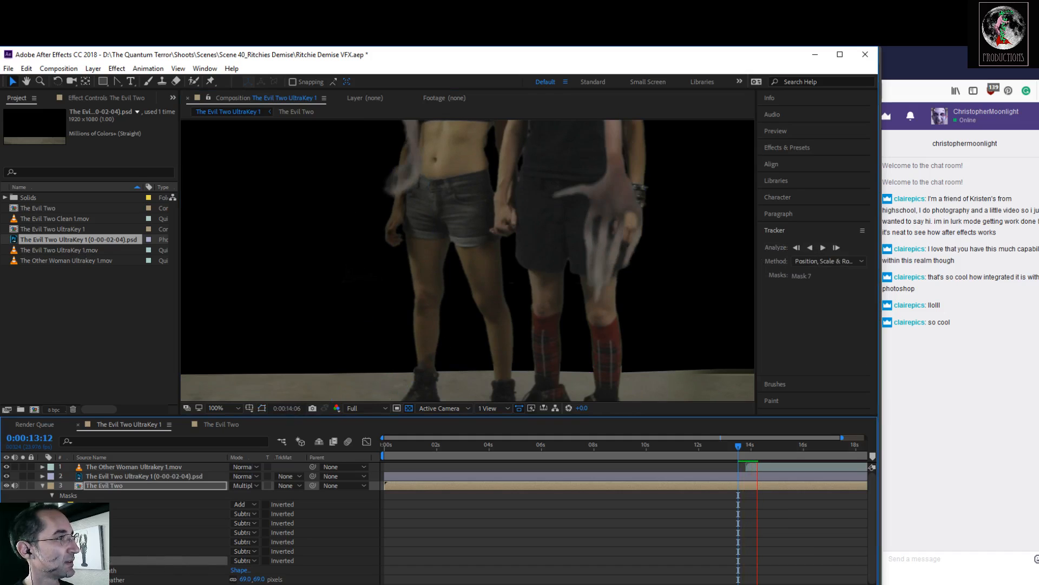
# Step: At 0:00:09:06, pull the subtract mask's left edge inward so it curves along the dark-haired woman's hip and leg
pyautogui.moveTo(761, 447); pyautogui.dragTo(627, 446)
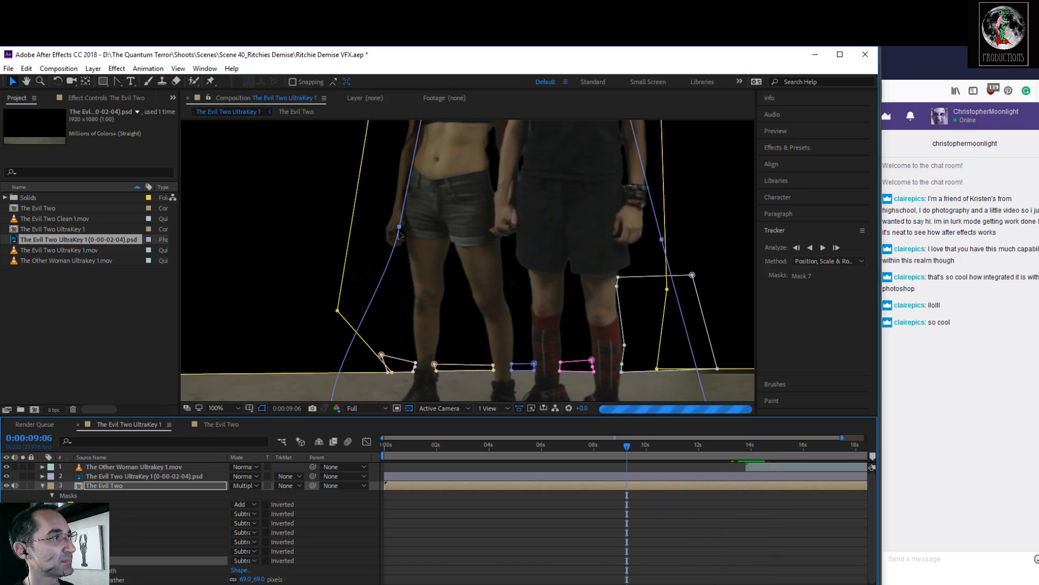
pyautogui.click(467, 187)
pyautogui.moveTo(400, 226); pyautogui.dragTo(406, 226)
pyautogui.scroll(-5, 390, 319)
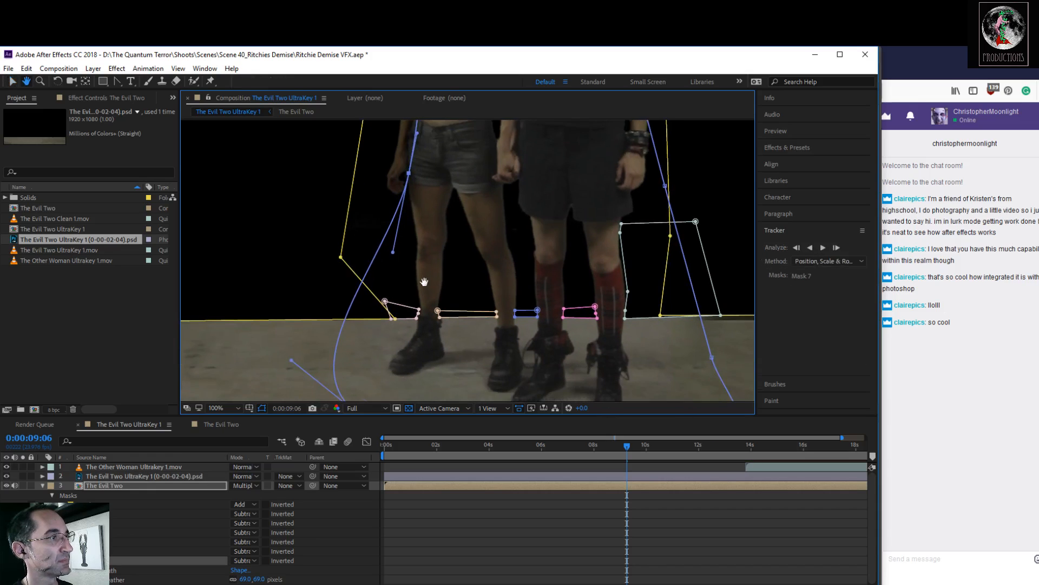
pyautogui.moveTo(348, 349); pyautogui.dragTo(386, 340)
pyautogui.moveTo(394, 194); pyautogui.dragTo(450, 231)
# Step: Lower the subtract mask's two top vertices onto the women's heads and bend the curve into a dip between them
pyautogui.press('space')
pyautogui.moveTo(666, 224); pyautogui.dragTo(574, 429)
pyautogui.moveTo(572, 143); pyautogui.dragTo(528, 282)
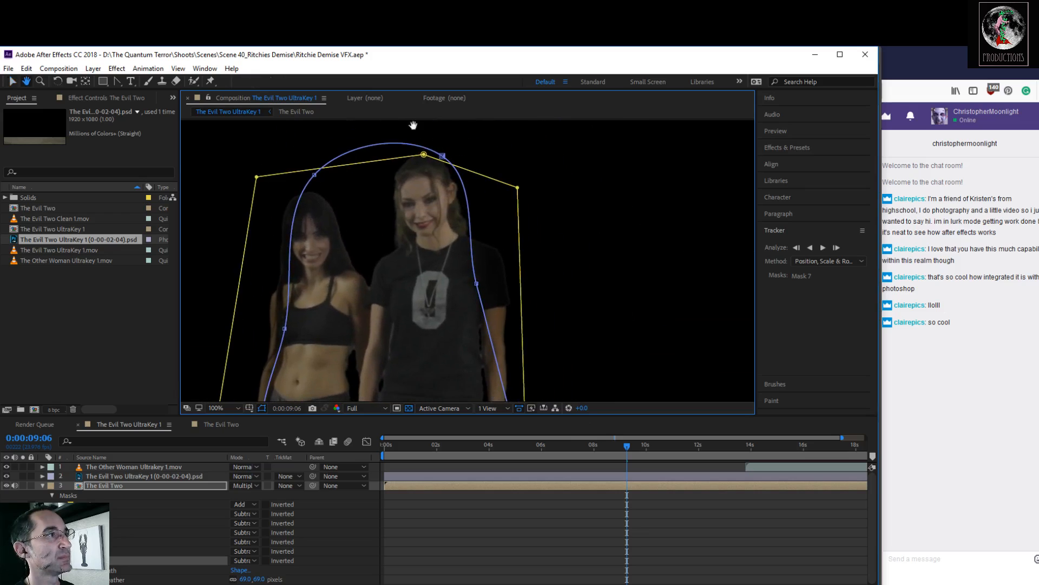
pyautogui.moveTo(442, 156); pyautogui.dragTo(437, 174)
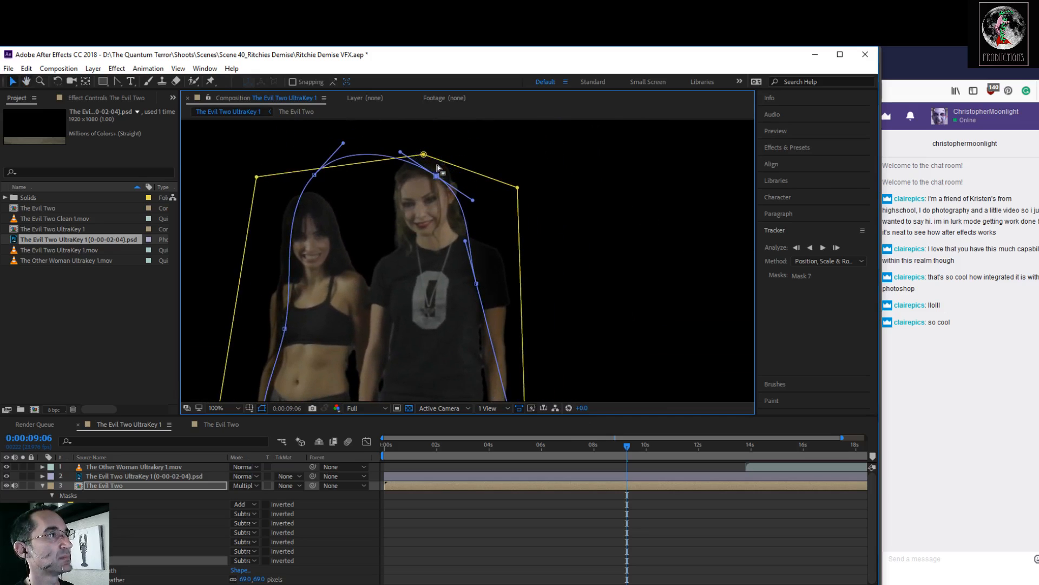
pyautogui.moveTo(343, 143); pyautogui.dragTo(409, 267)
pyautogui.moveTo(315, 175); pyautogui.dragTo(321, 212)
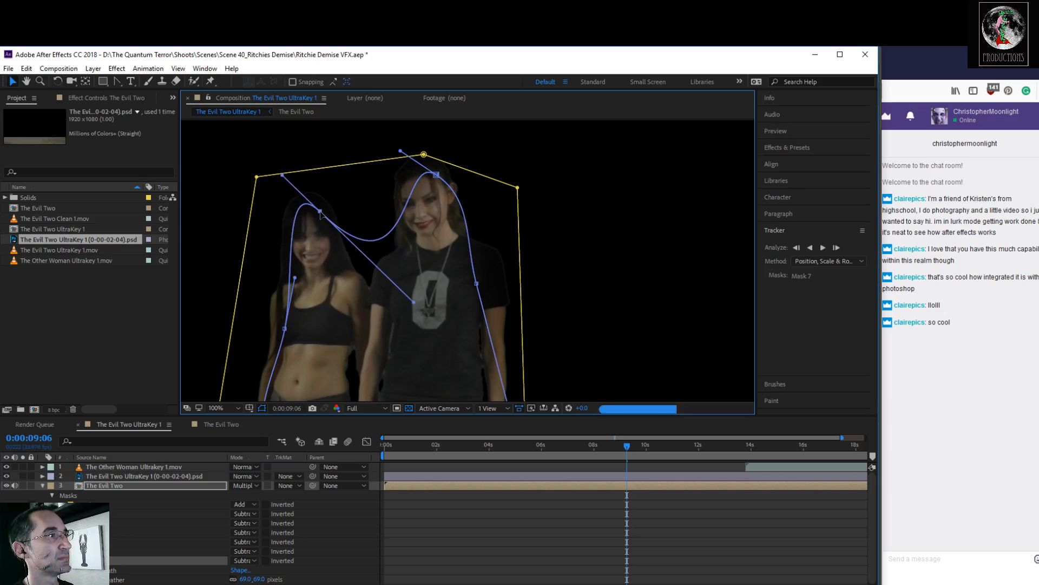
pyautogui.moveTo(433, 182); pyautogui.dragTo(450, 206)
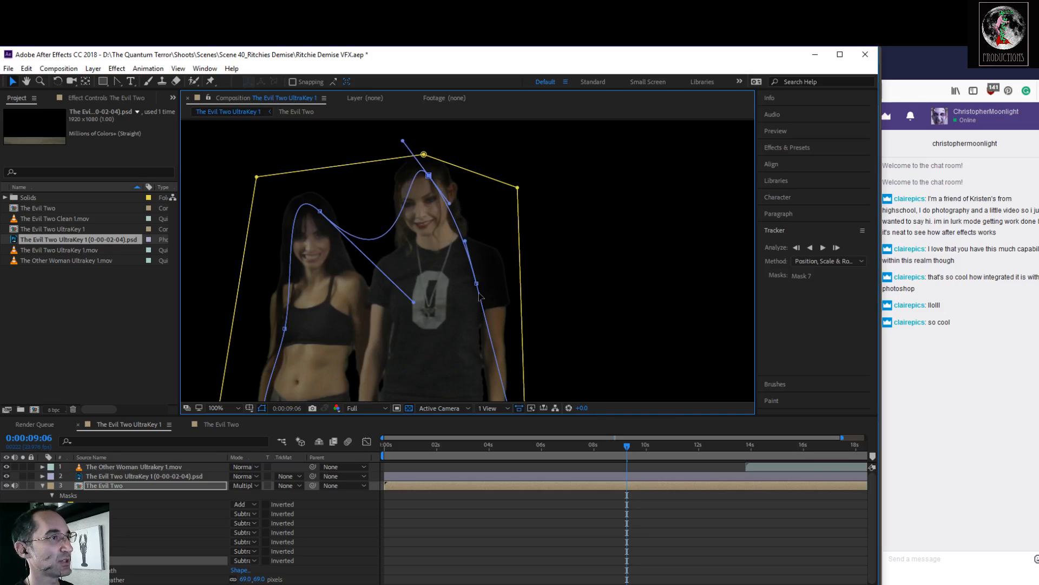
# Step: Reshape the subtract mask's right edge around the taller woman's head and shoulder and pull its hip vertex in against her side
pyautogui.moveTo(480, 288); pyautogui.dragTo(482, 287)
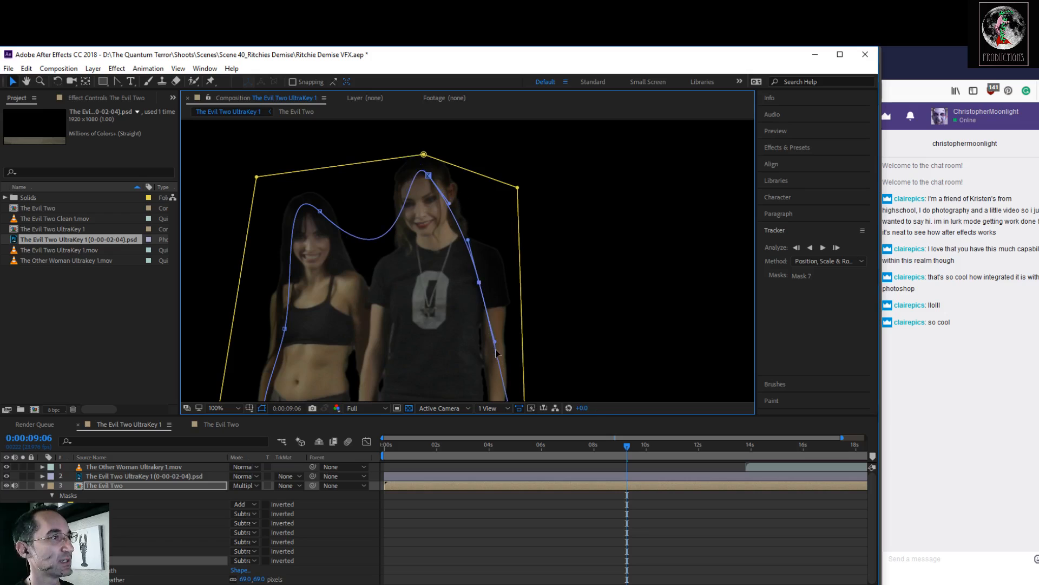
pyautogui.moveTo(496, 344); pyautogui.dragTo(475, 307)
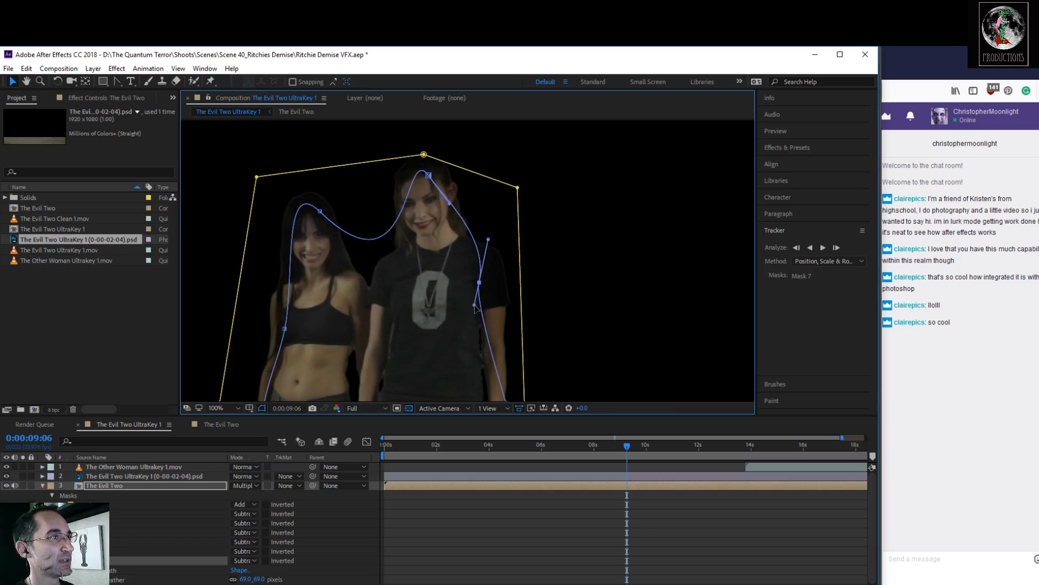
pyautogui.moveTo(449, 205); pyautogui.dragTo(445, 231)
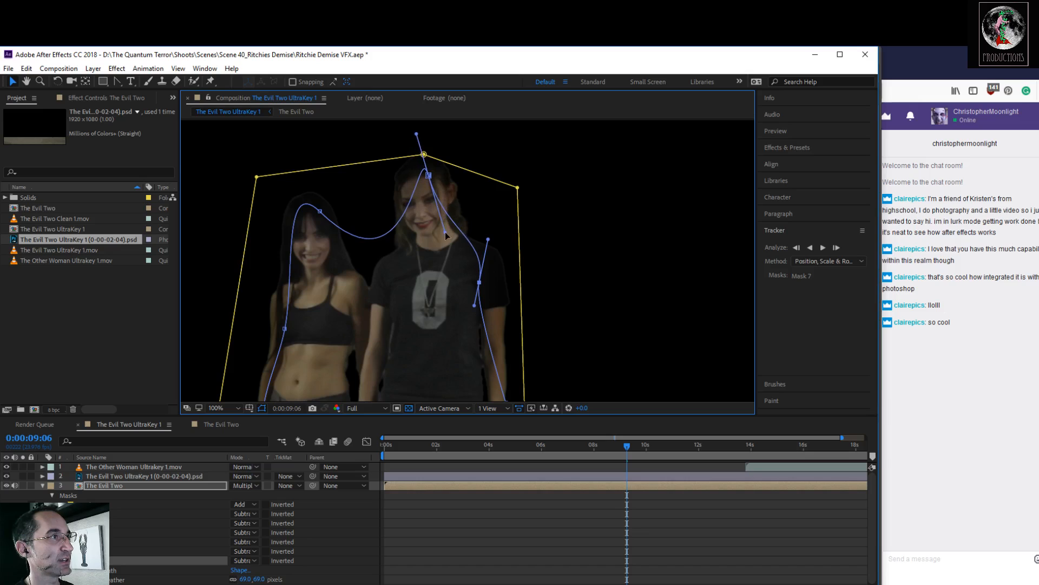
pyautogui.moveTo(623, 325); pyautogui.dragTo(585, 144)
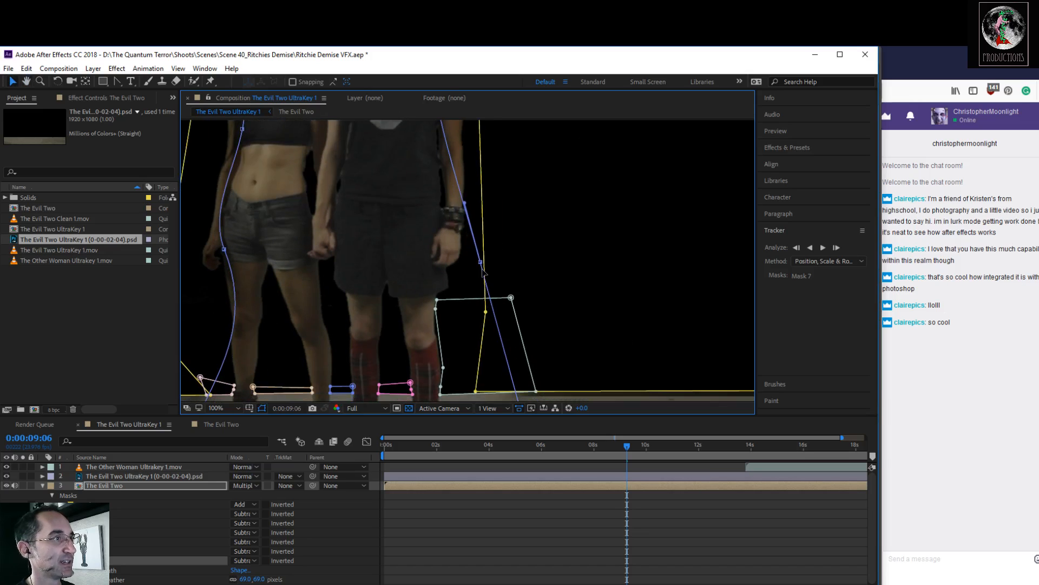
pyautogui.moveTo(460, 272); pyautogui.dragTo(442, 275)
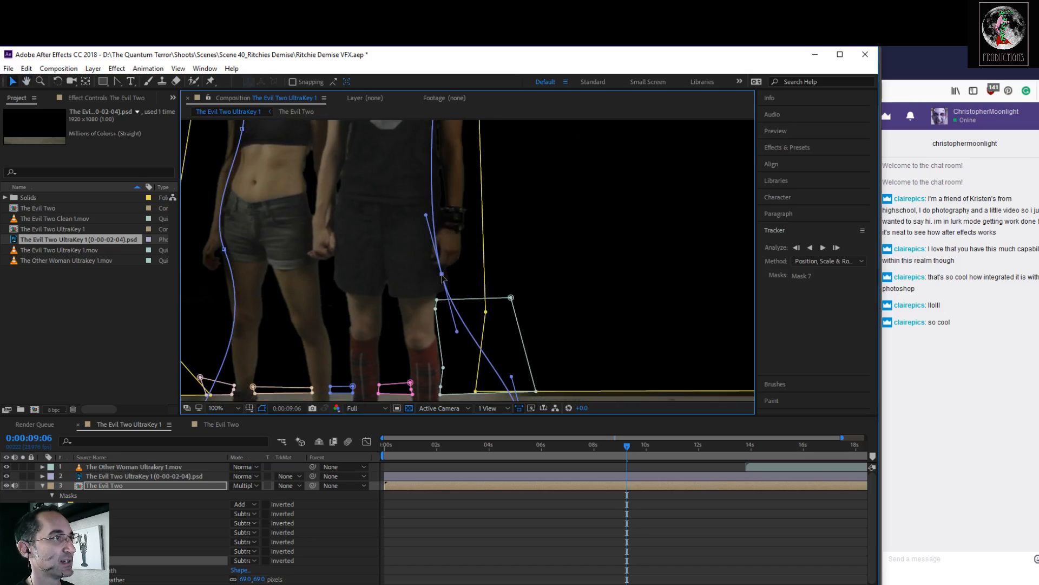
# Step: Inspect the mask's lower edge around the women's feet and fit the whole frame in the viewer
pyautogui.moveTo(523, 309); pyautogui.dragTo(517, 209)
pyautogui.moveTo(563, 344); pyautogui.dragTo(557, 293)
pyautogui.moveTo(592, 336); pyautogui.dragTo(592, 293)
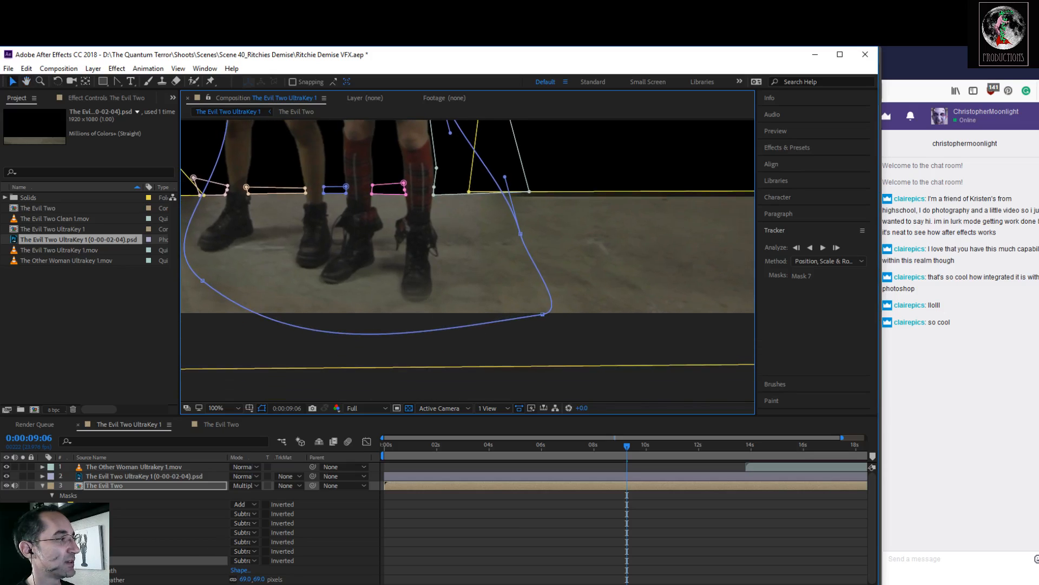
pyautogui.click(89, 504)
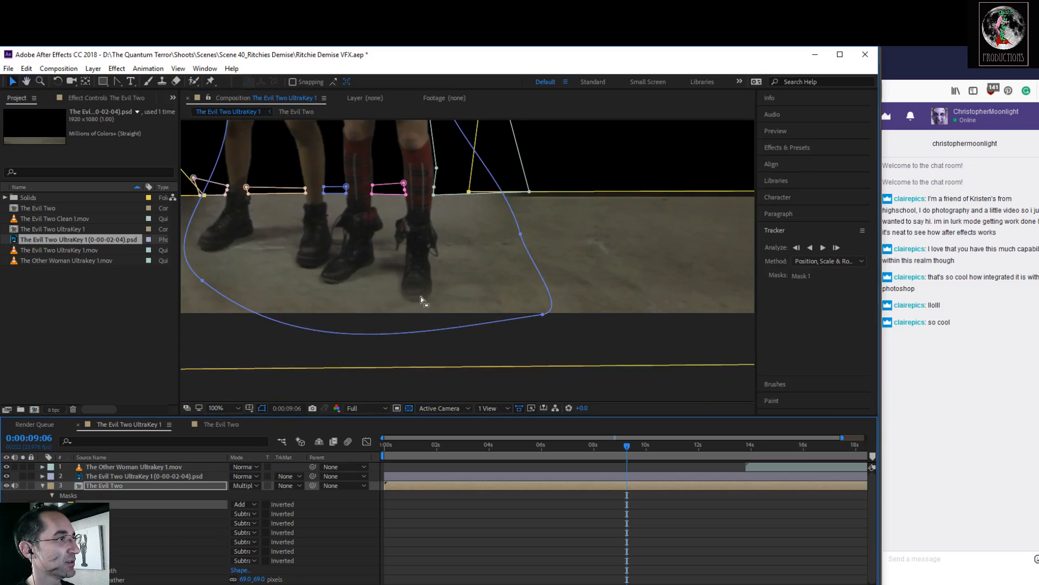
pyautogui.scroll(-4, 421, 296)
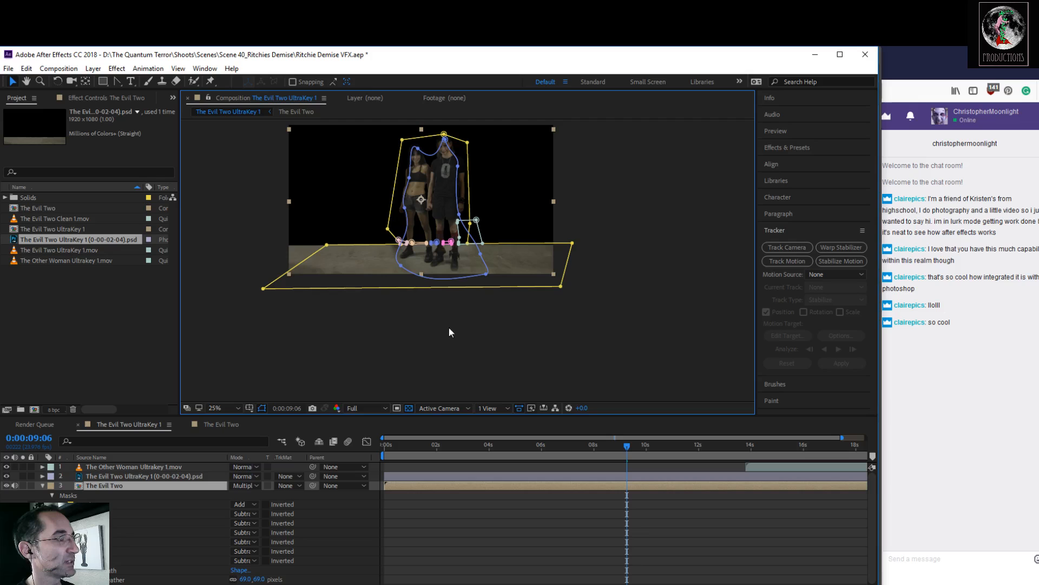
pyautogui.moveTo(628, 446); pyautogui.dragTo(584, 448)
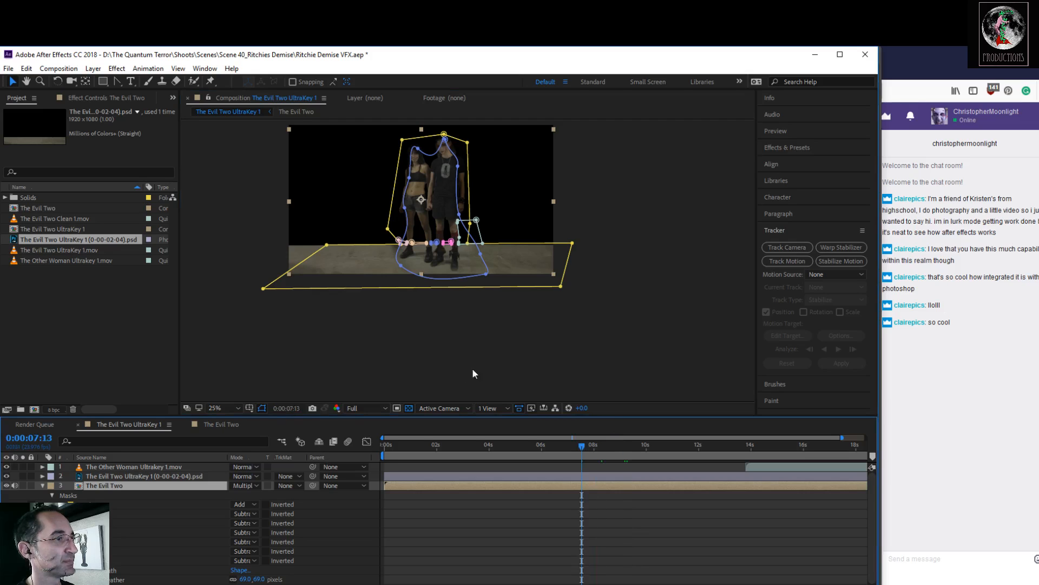
pyautogui.click(212, 409)
pyautogui.click(225, 418)
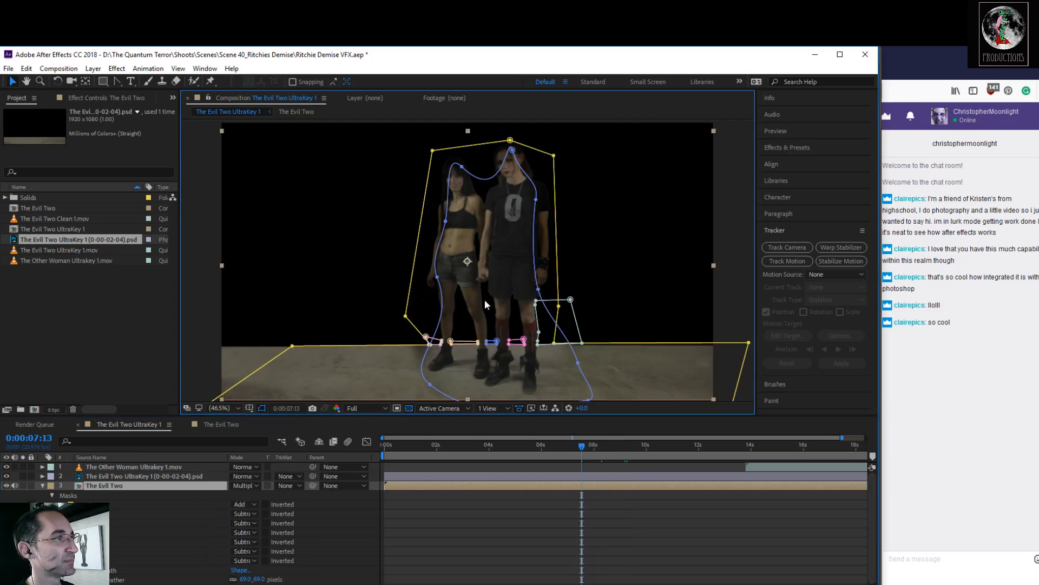
# Step: Collapse and deselect the Multiply layer and preview the composite from the start
pyautogui.moveTo(586, 441); pyautogui.dragTo(90, 480)
pyautogui.click(42, 485)
pyautogui.click(368, 549)
pyautogui.press('space')
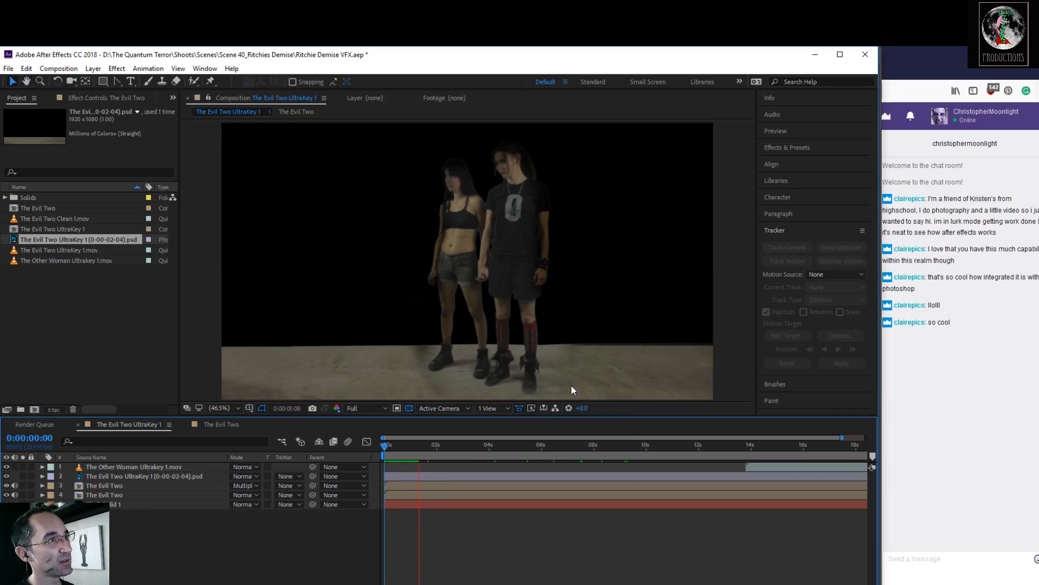
# Step: Set the work area to start at about 13 seconds, just before the creature enters, and review that section up to 0:00:16:13
pyautogui.moveTo(429, 455); pyautogui.dragTo(727, 464)
pyautogui.moveTo(387, 455); pyautogui.dragTo(722, 470)
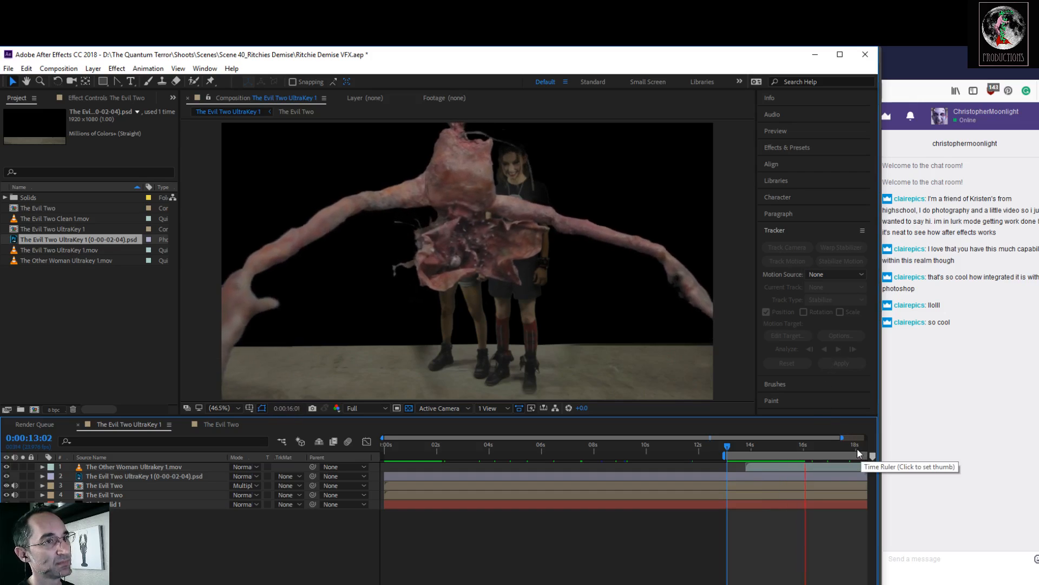
pyautogui.click(825, 447)
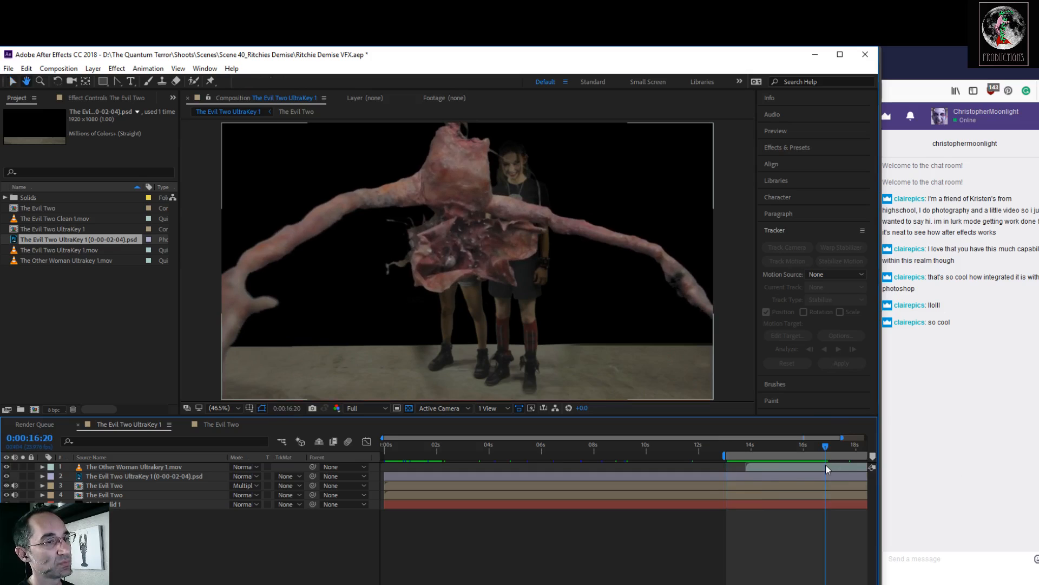
pyautogui.moveTo(825, 451)
pyautogui.mouseDown()
pyautogui.moveTo(745, 451)
pyautogui.moveTo(817, 450)
pyautogui.mouseUp()
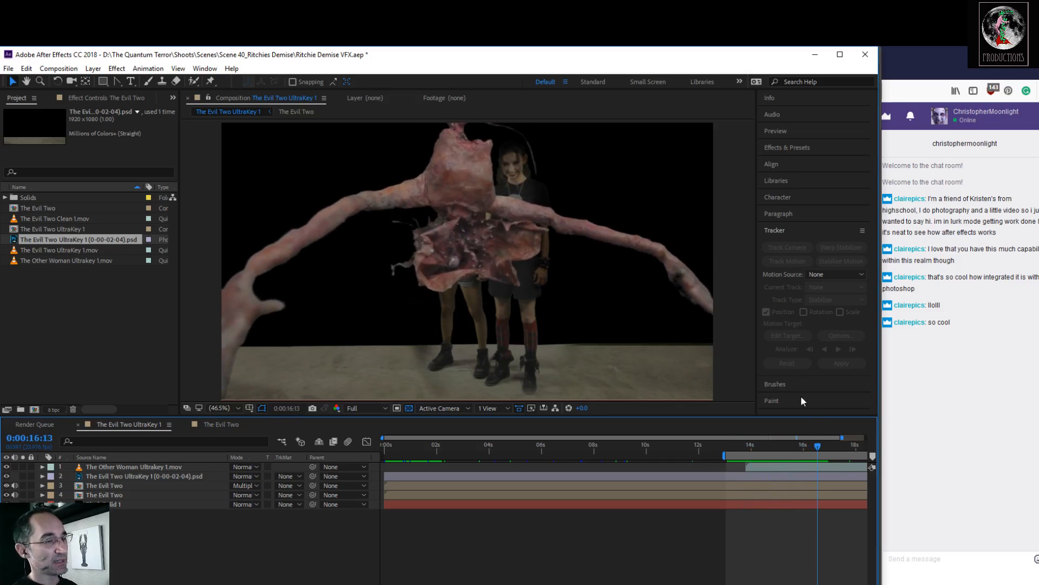
# Step: Move both The Evil Two layers and the floor plate PSD layer down together so the women stand lower in the frame
pyautogui.click(132, 495)
pyautogui.keyDown('shift'); pyautogui.click(133, 485); pyautogui.keyUp('shift')
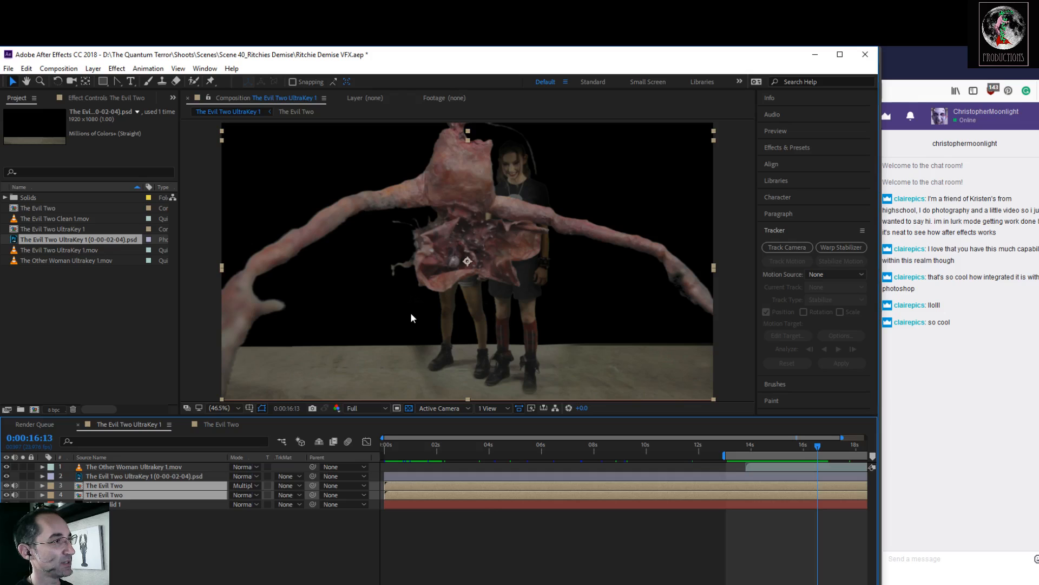
pyautogui.moveTo(332, 253); pyautogui.dragTo(345, 282)
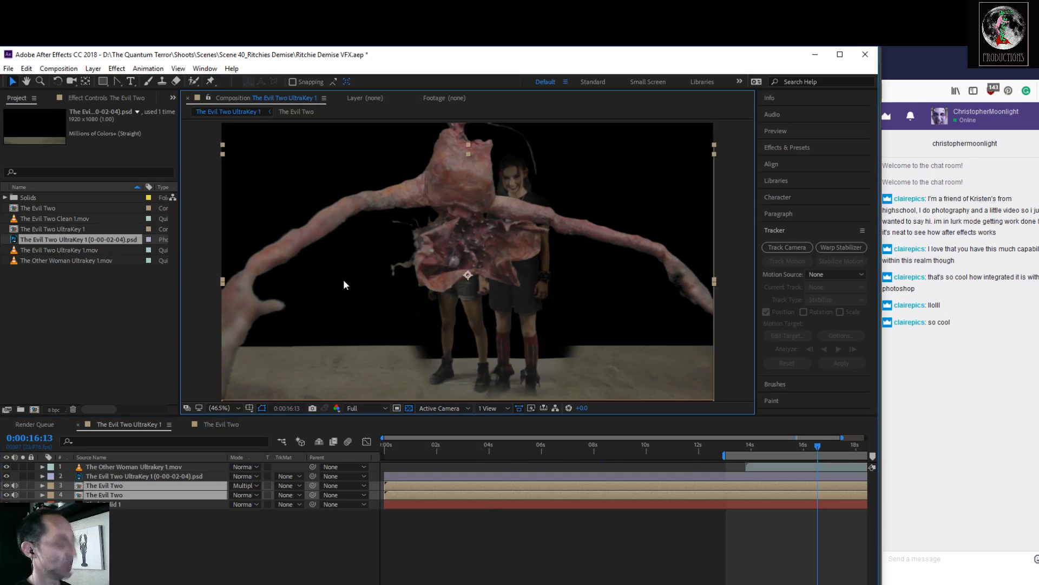
pyautogui.hotkey('ctrl', 'z')
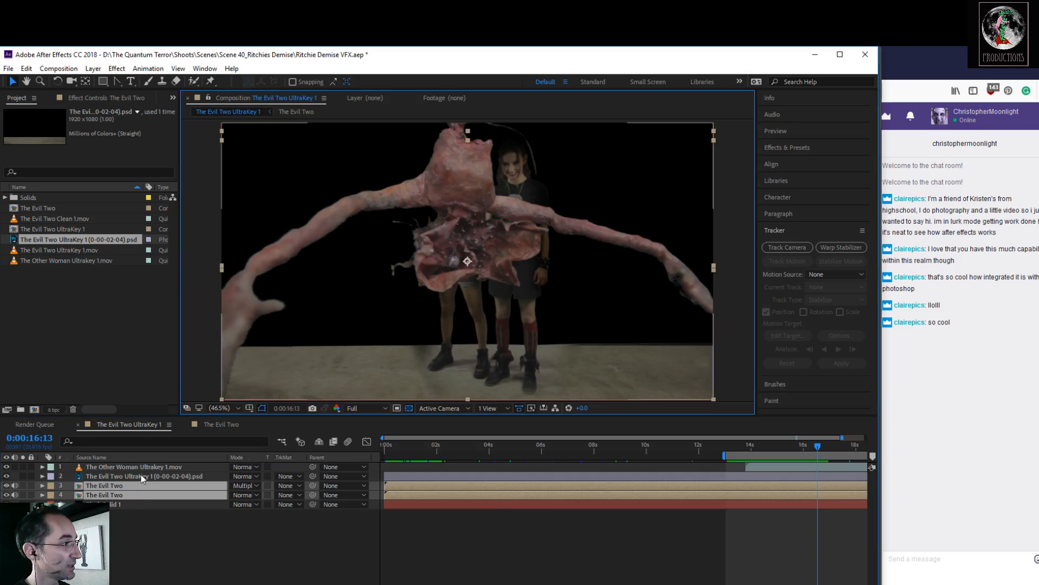
pyautogui.keyDown('ctrl'); pyautogui.click(142, 476); pyautogui.keyUp('ctrl')
pyautogui.moveTo(298, 338); pyautogui.dragTo(301, 361)
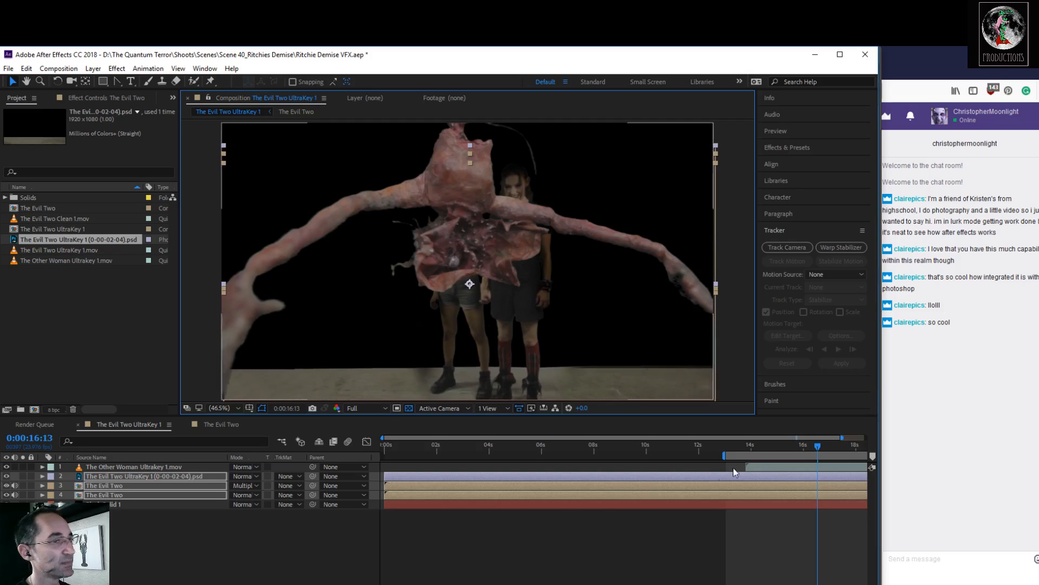
# Step: Check the creature against the lowered women and floor between about 14 and 15 seconds
pyautogui.moveTo(816, 449); pyautogui.dragTo(770, 450)
pyautogui.click(219, 556)
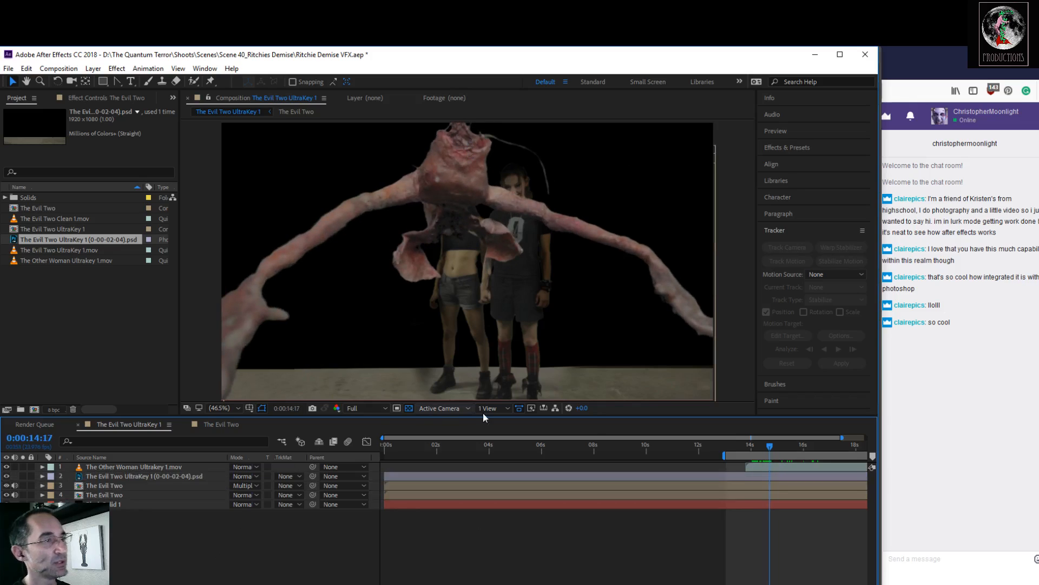
pyautogui.moveTo(774, 446); pyautogui.dragTo(784, 469)
# Step: Apply the Levels color correction effect to The Other Woman Ultrakey 1.mov layer at 0:00:15:13 and widen its effect controls
pyautogui.click(781, 465)
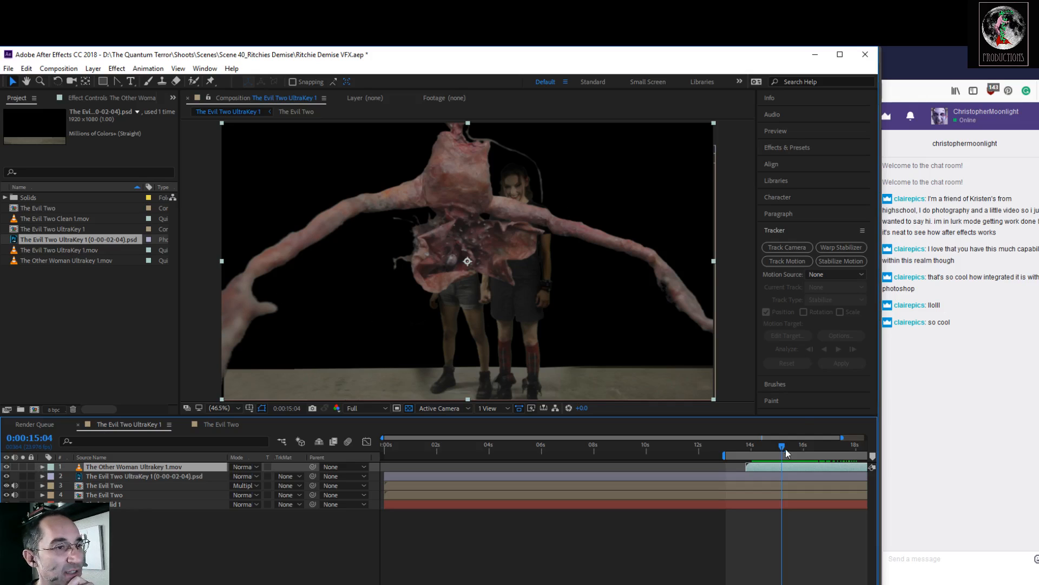
pyautogui.moveTo(782, 449)
pyautogui.mouseDown()
pyautogui.moveTo(753, 450)
pyautogui.moveTo(792, 449)
pyautogui.mouseUp()
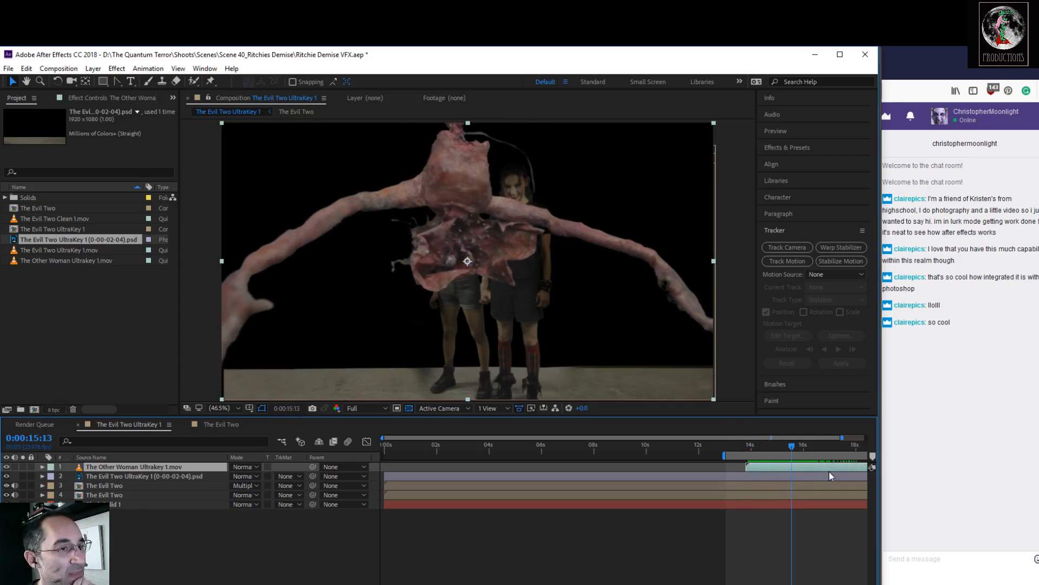
pyautogui.click(117, 68)
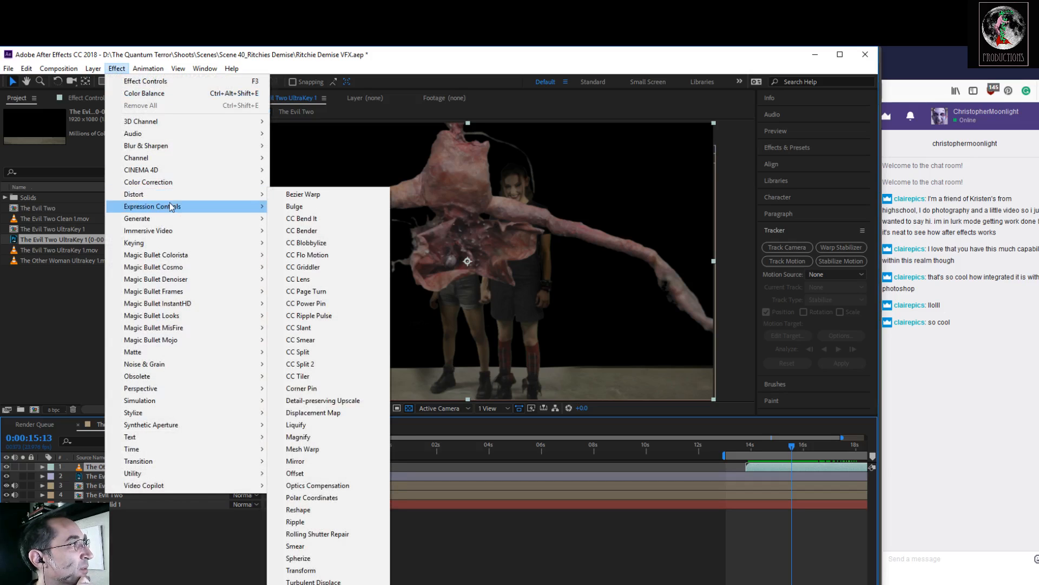
pyautogui.moveTo(170, 206)
pyautogui.moveTo(260, 157)
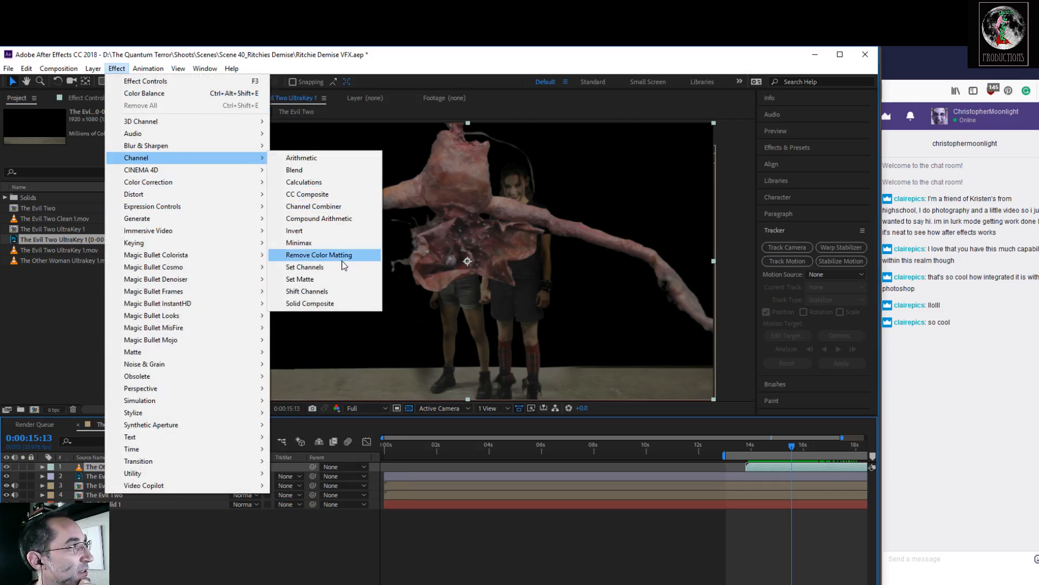
pyautogui.moveTo(189, 183)
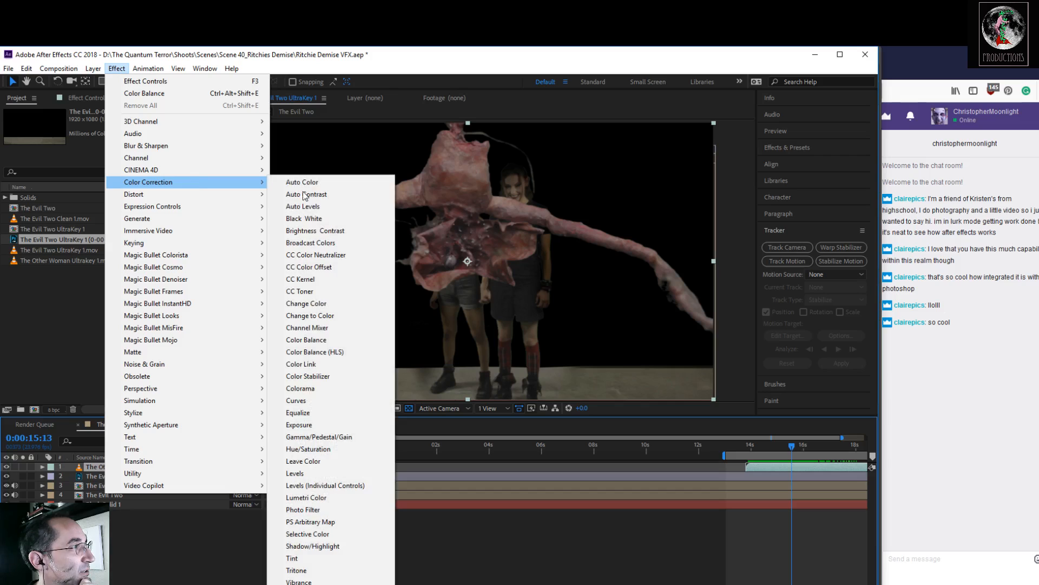
pyautogui.click(297, 473)
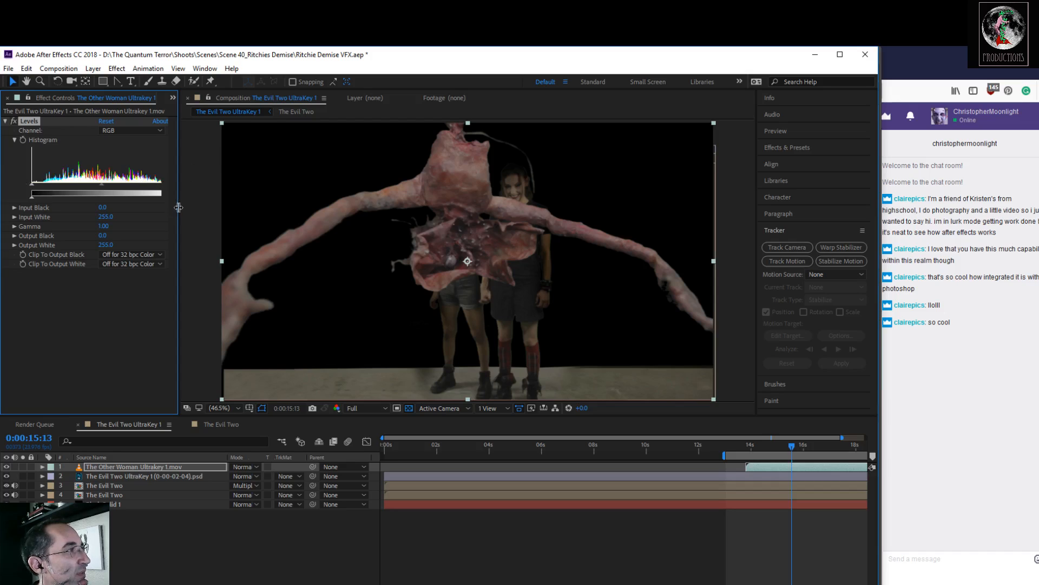
pyautogui.moveTo(179, 207); pyautogui.dragTo(199, 210)
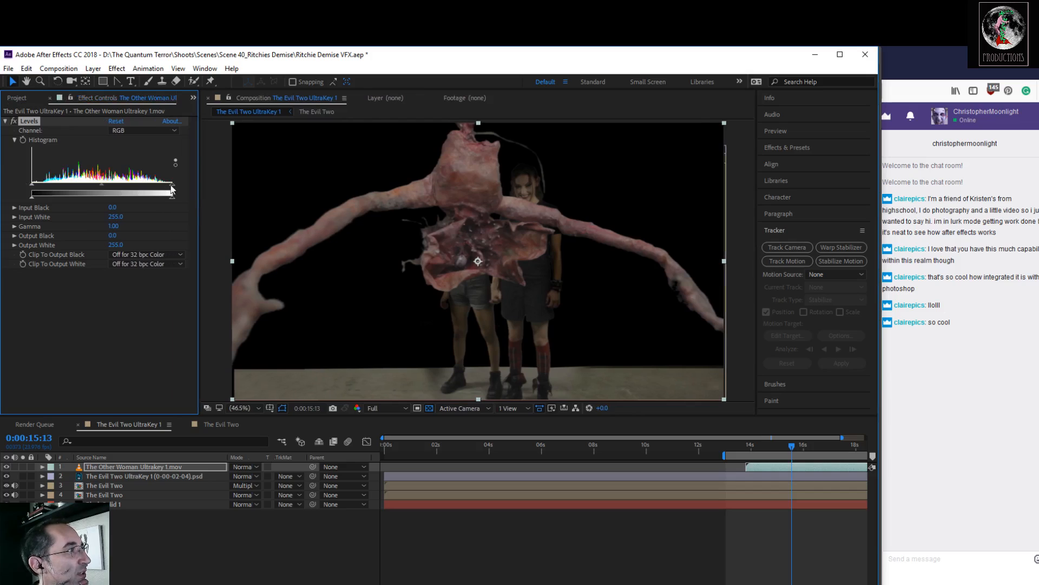
# Step: Darken the creature with Levels, setting Input Black to 25 and Gamma to 0.68 on The Other Woman Ultrakey 1.mov
pyautogui.moveTo(148, 189); pyautogui.dragTo(201, 197)
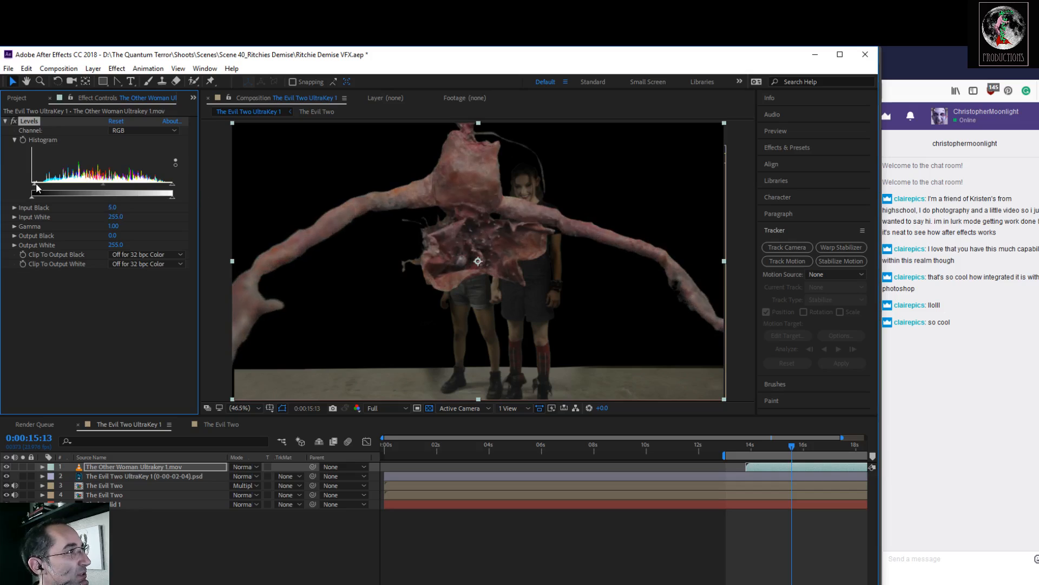
pyautogui.moveTo(30, 183); pyautogui.dragTo(47, 186)
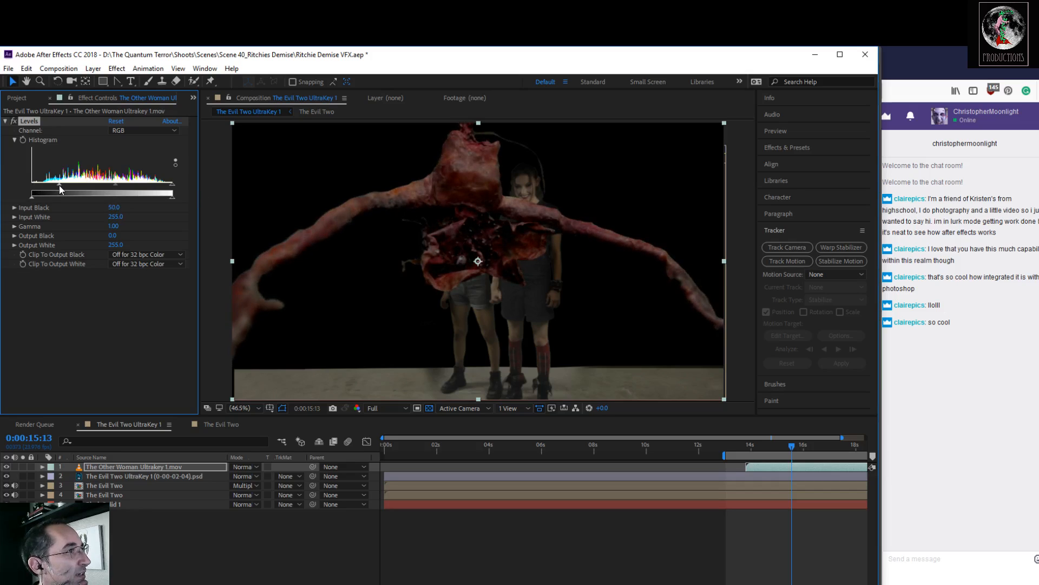
pyautogui.moveTo(115, 185); pyautogui.dragTo(151, 191)
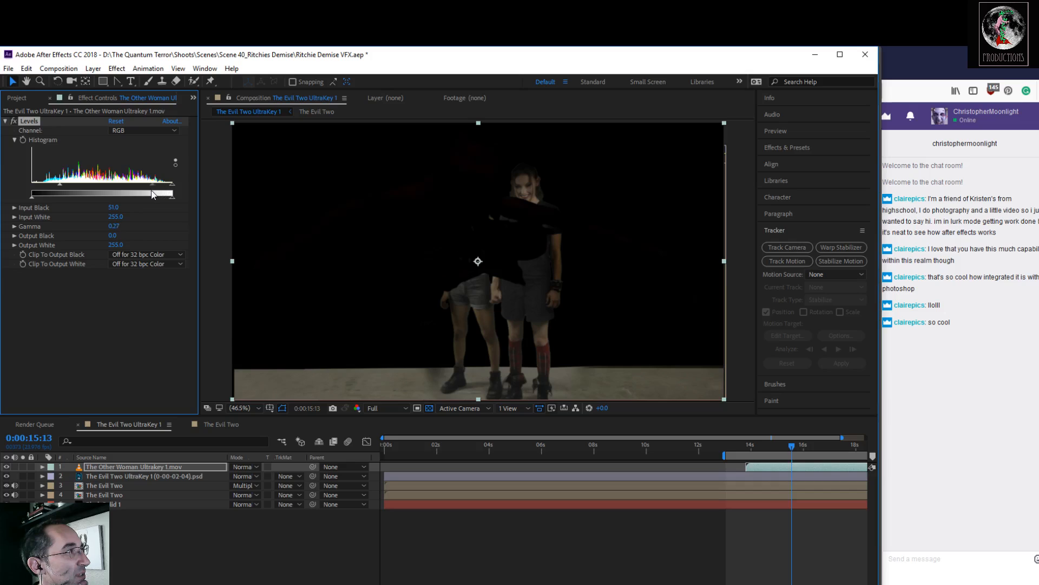
pyautogui.moveTo(152, 195); pyautogui.dragTo(133, 196)
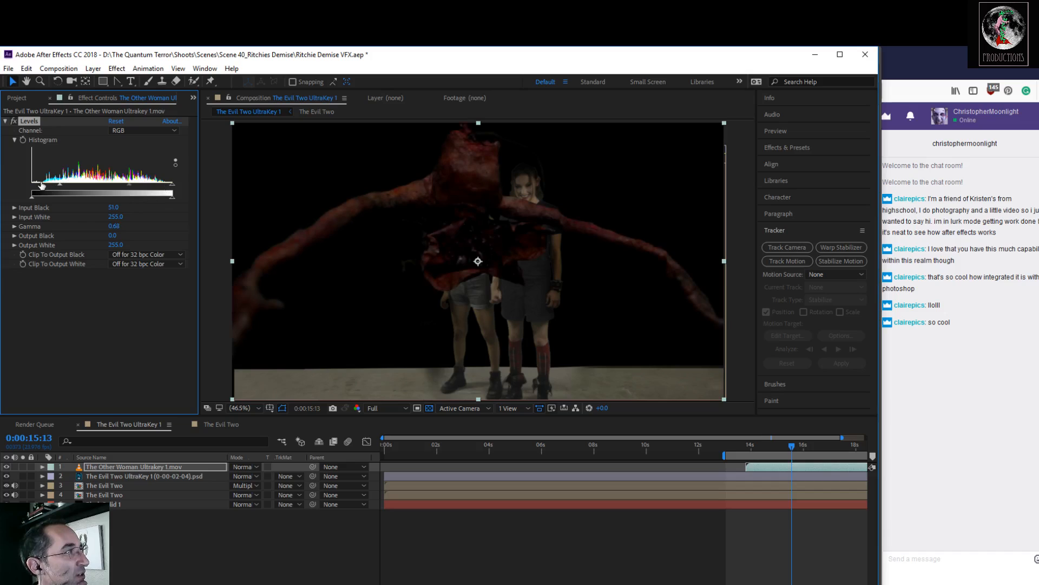
pyautogui.moveTo(58, 186); pyautogui.dragTo(44, 190)
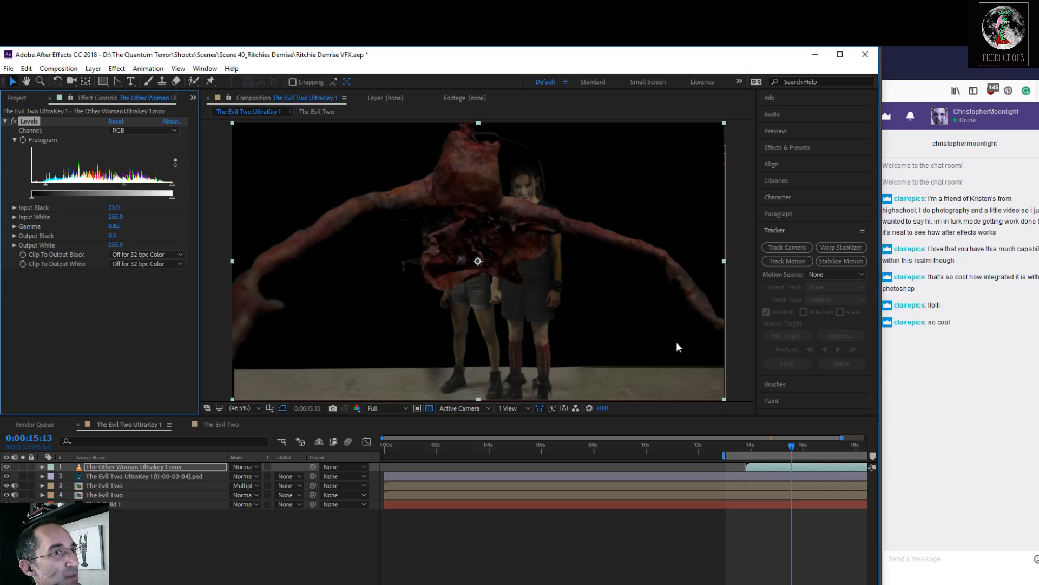
# Step: Review the darkened creature against the women around the 15-second mark
pyautogui.moveTo(792, 448); pyautogui.dragTo(763, 446)
pyautogui.press('space')
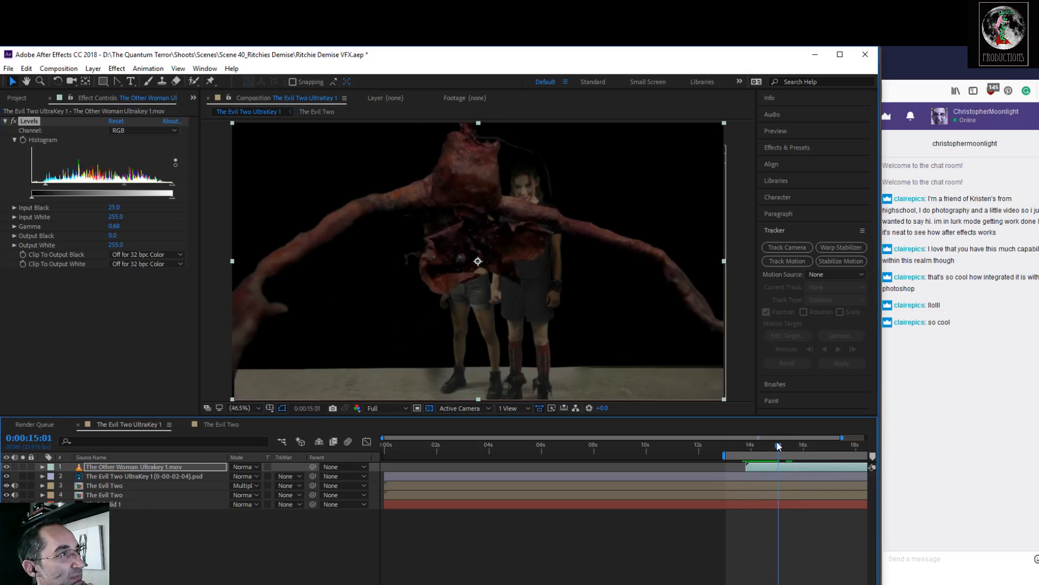
pyautogui.moveTo(170, 190); pyautogui.dragTo(171, 187)
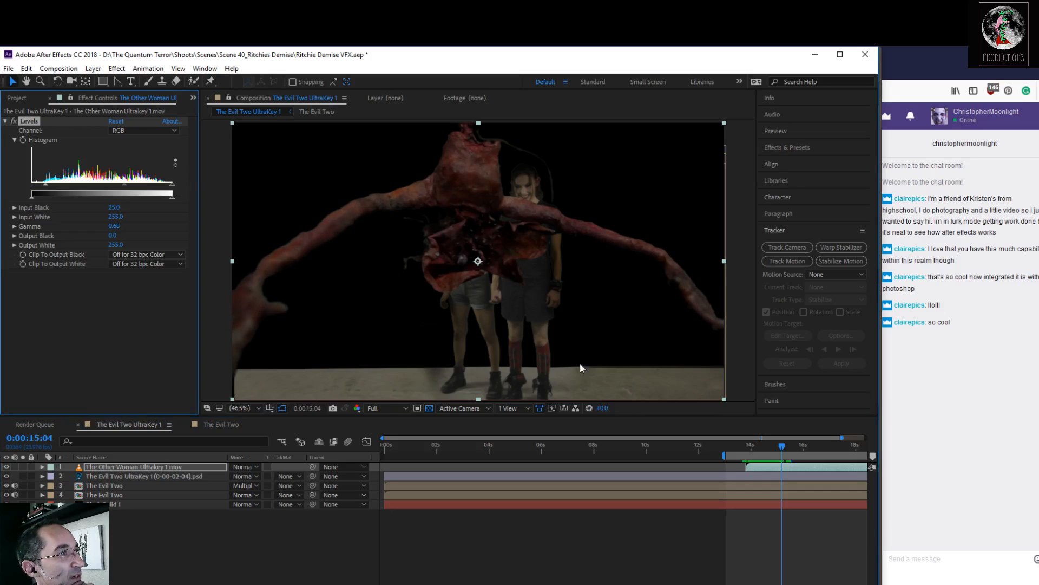
pyautogui.moveTo(786, 443)
pyautogui.mouseDown()
pyautogui.moveTo(827, 468)
pyautogui.moveTo(752, 470)
pyautogui.moveTo(801, 466)
pyautogui.moveTo(855, 486)
pyautogui.moveTo(751, 490)
pyautogui.moveTo(784, 491)
pyautogui.moveTo(759, 491)
pyautogui.moveTo(782, 491)
pyautogui.moveTo(794, 469)
pyautogui.moveTo(784, 452)
pyautogui.moveTo(794, 450)
pyautogui.moveTo(762, 450)
pyautogui.moveTo(843, 453)
pyautogui.moveTo(743, 464)
pyautogui.moveTo(787, 460)
pyautogui.moveTo(777, 458)
pyautogui.mouseUp()
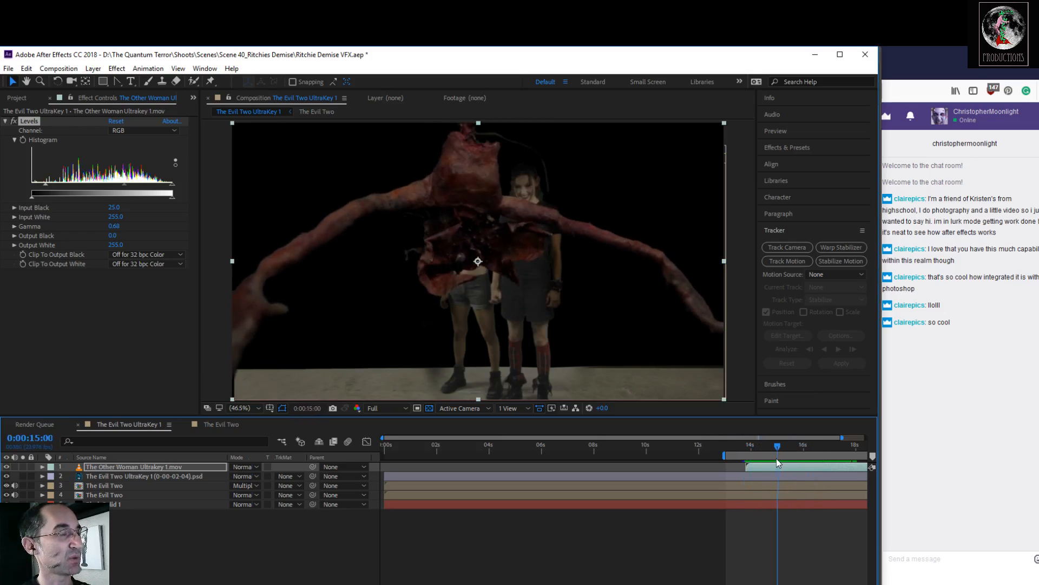
# Step: Apply the Color Balance effect to the creature layer with Midtone Red at -32 and Midtone Green at -2
pyautogui.click(14, 141)
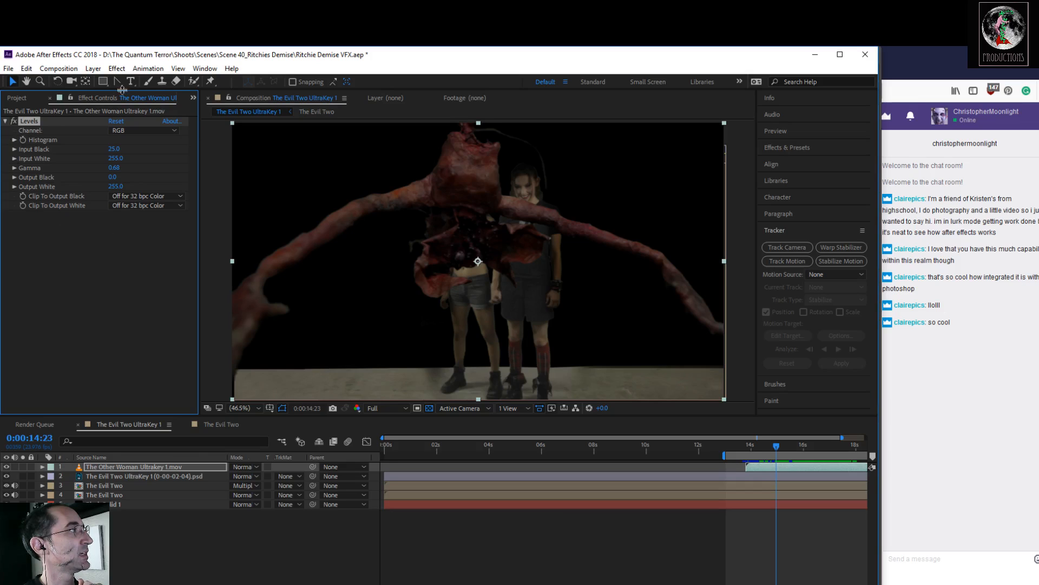
pyautogui.click(148, 68)
pyautogui.moveTo(150, 186)
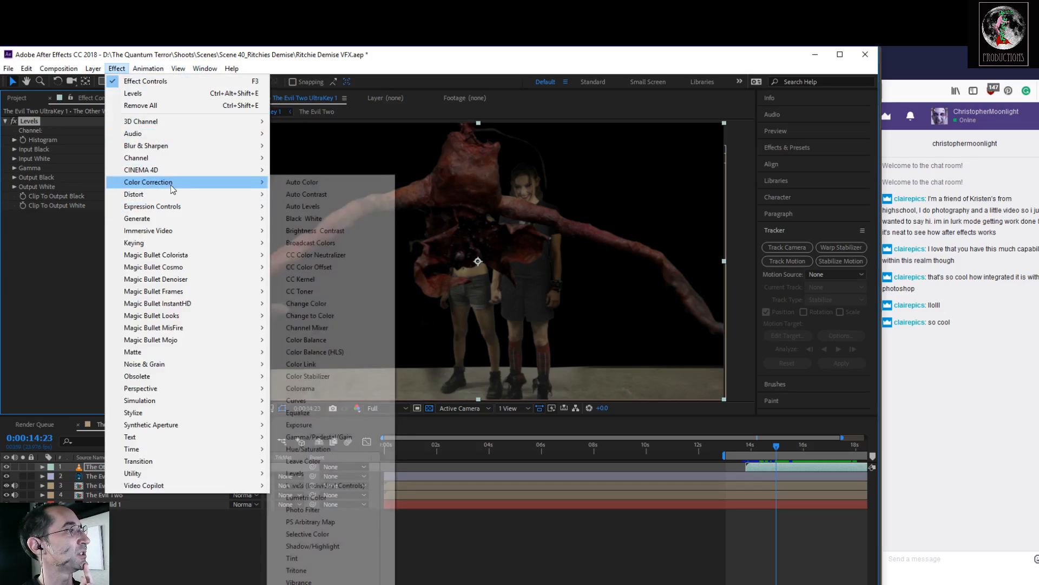
pyautogui.click(334, 342)
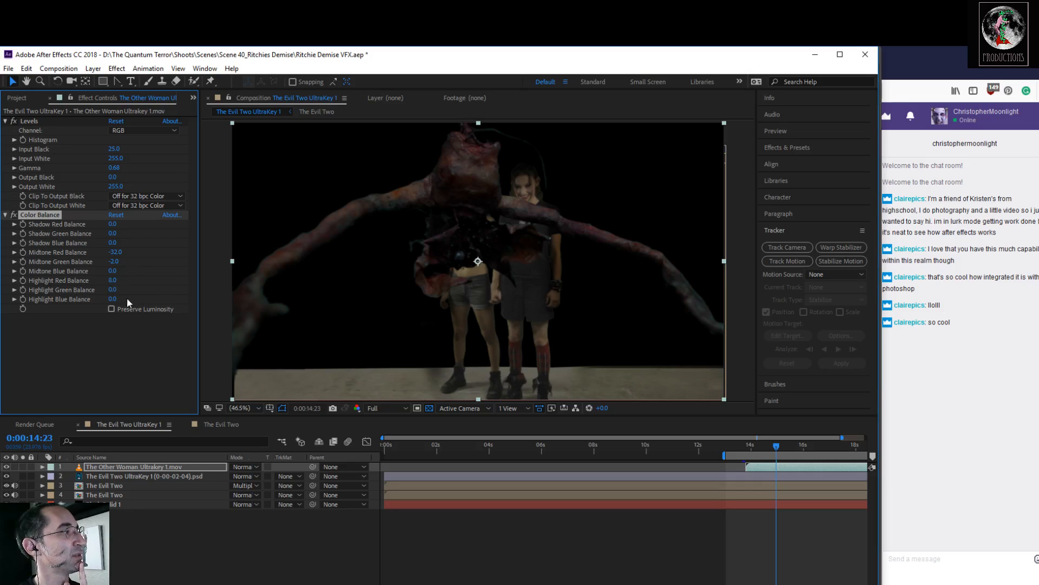
# Step: Set the creature's Highlight Green Balance to 12 and Highlight Blue Balance to 20, and check the result near 0:00:15:03
pyautogui.moveTo(115, 290); pyautogui.dragTo(119, 289)
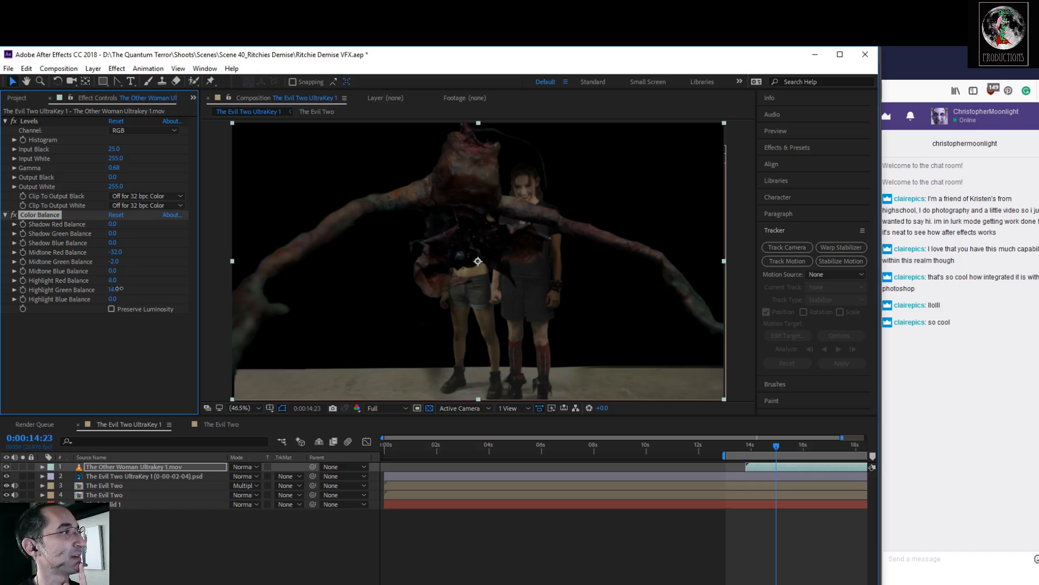
pyautogui.moveTo(114, 301); pyautogui.dragTo(124, 298)
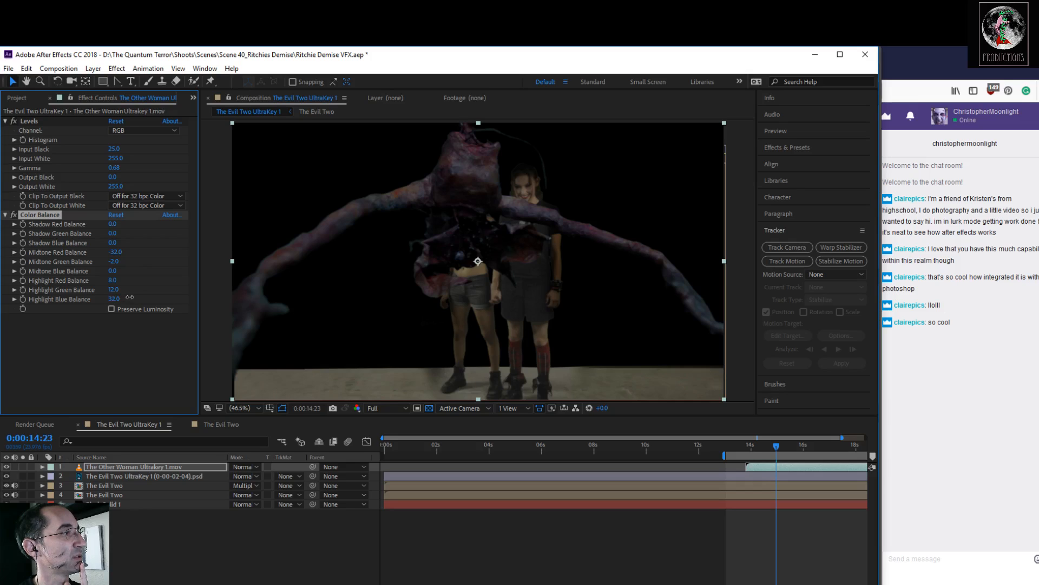
pyautogui.moveTo(130, 297); pyautogui.dragTo(124, 297)
pyautogui.moveTo(777, 448)
pyautogui.mouseDown()
pyautogui.moveTo(758, 448)
pyautogui.moveTo(781, 439)
pyautogui.mouseUp()
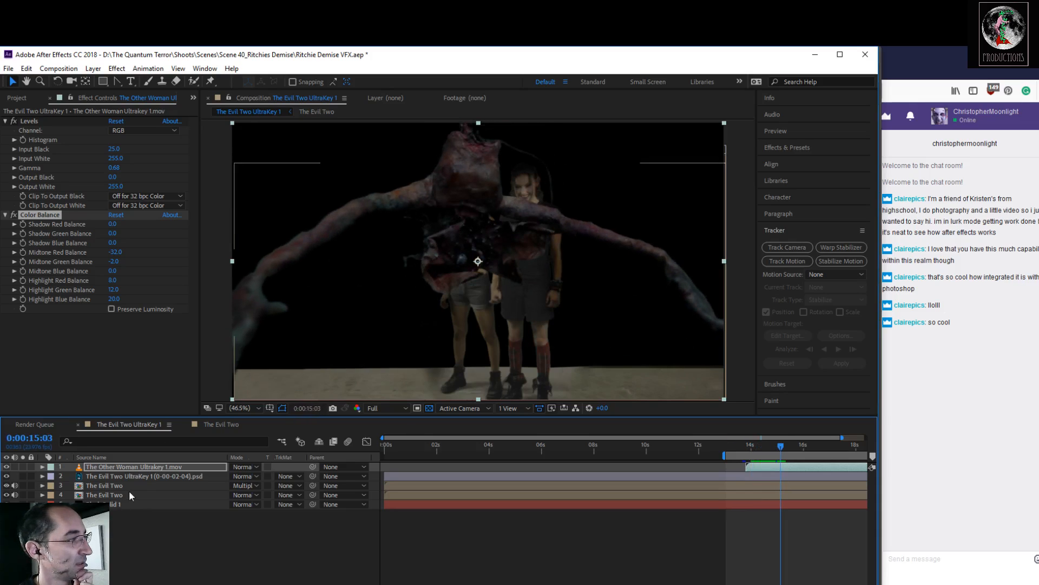
# Step: Add a new adjustment layer directly above the floor plate PSD layer, below the creature
pyautogui.click(148, 476)
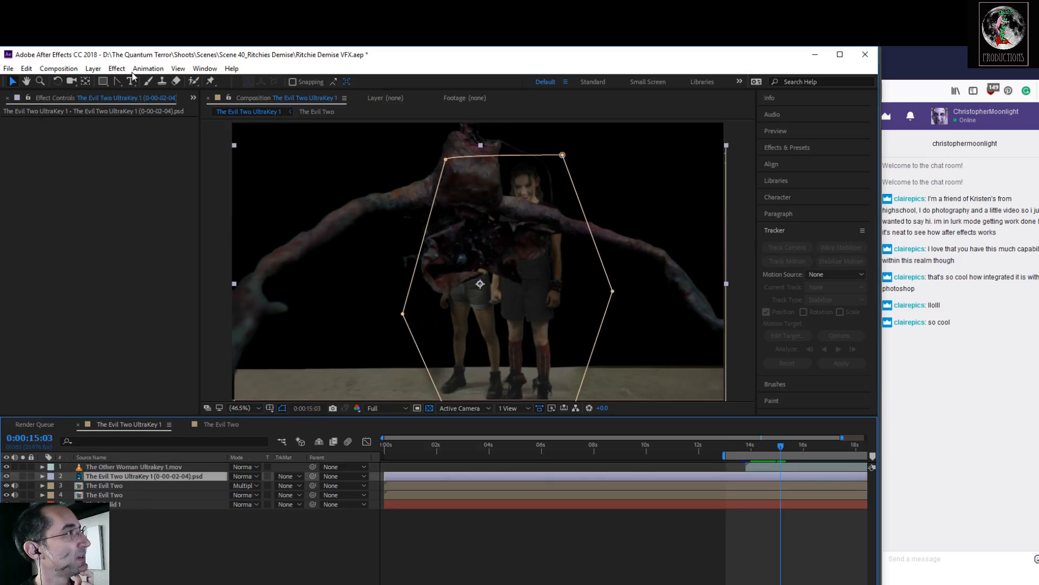
pyautogui.click(91, 70)
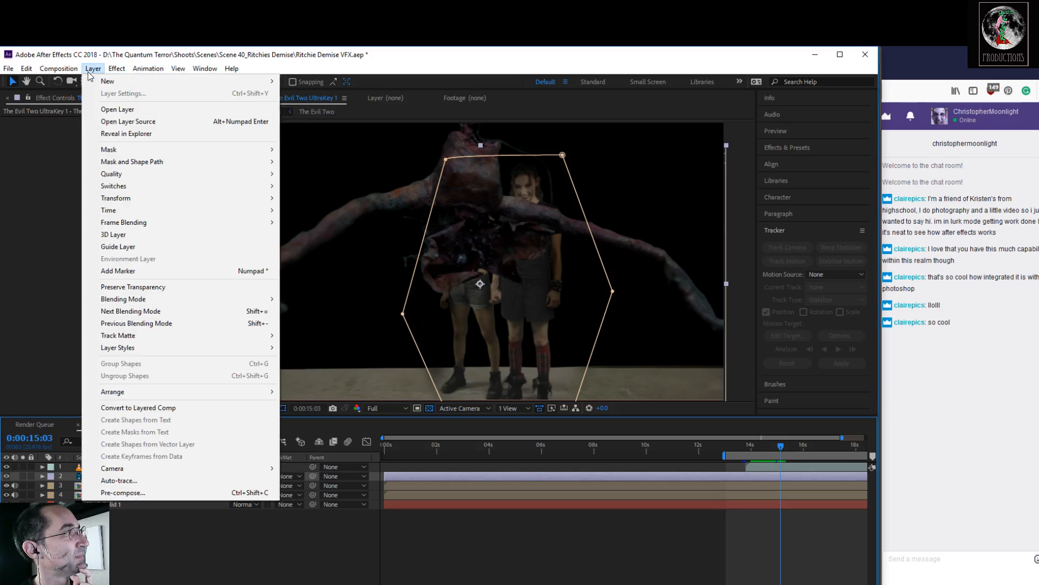
pyautogui.moveTo(216, 81)
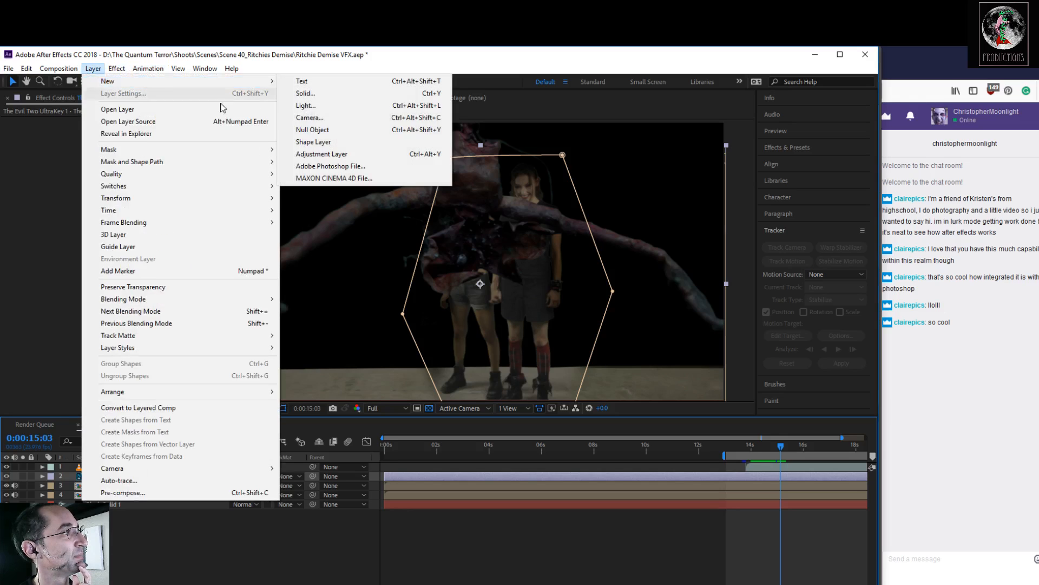
pyautogui.click(339, 155)
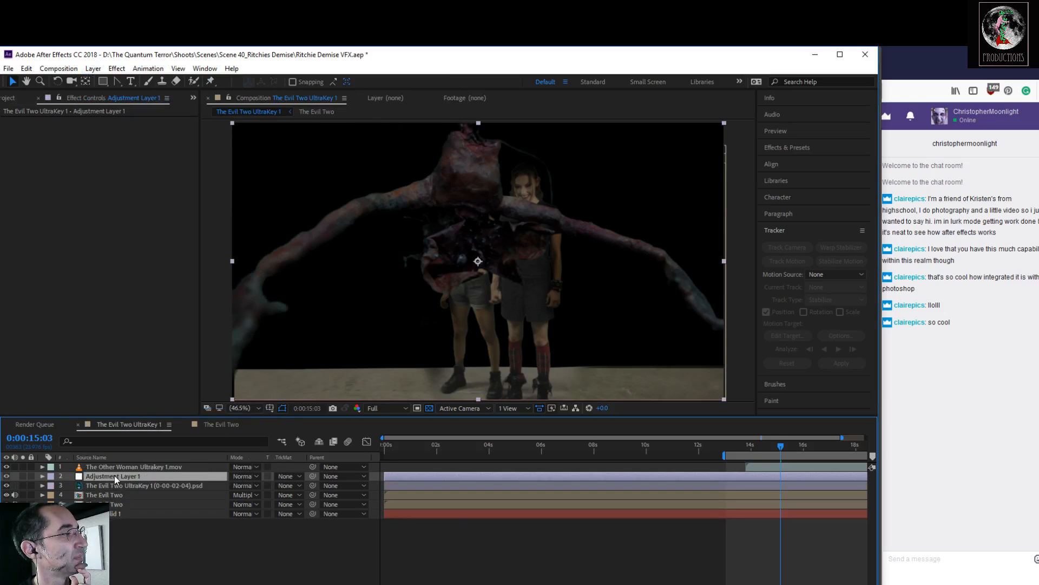
# Step: Apply Levels to the adjustment layer with Input Black 8, Input White 237 and Gamma 0.74
pyautogui.click(126, 72)
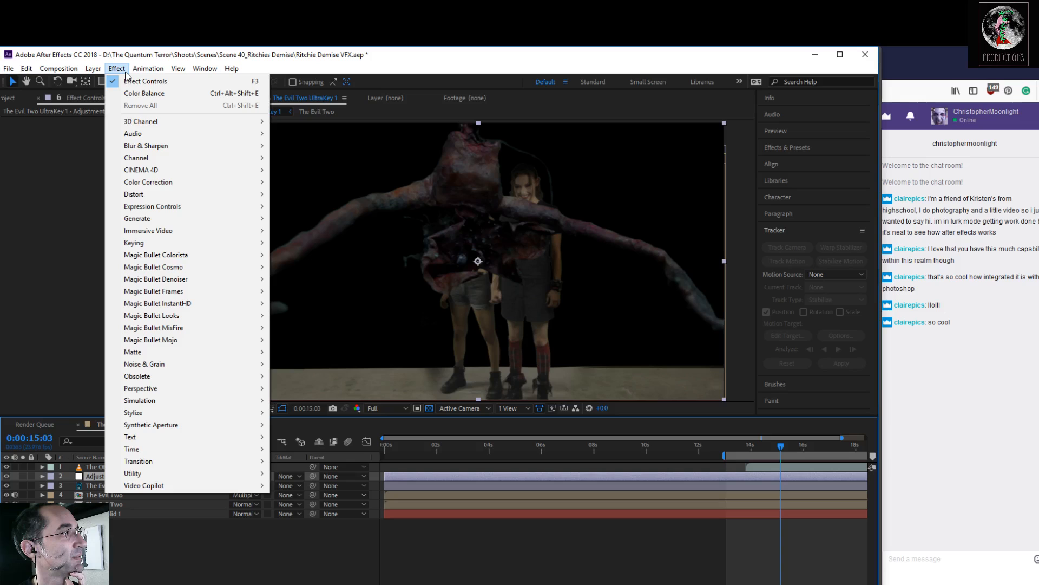
pyautogui.moveTo(181, 184)
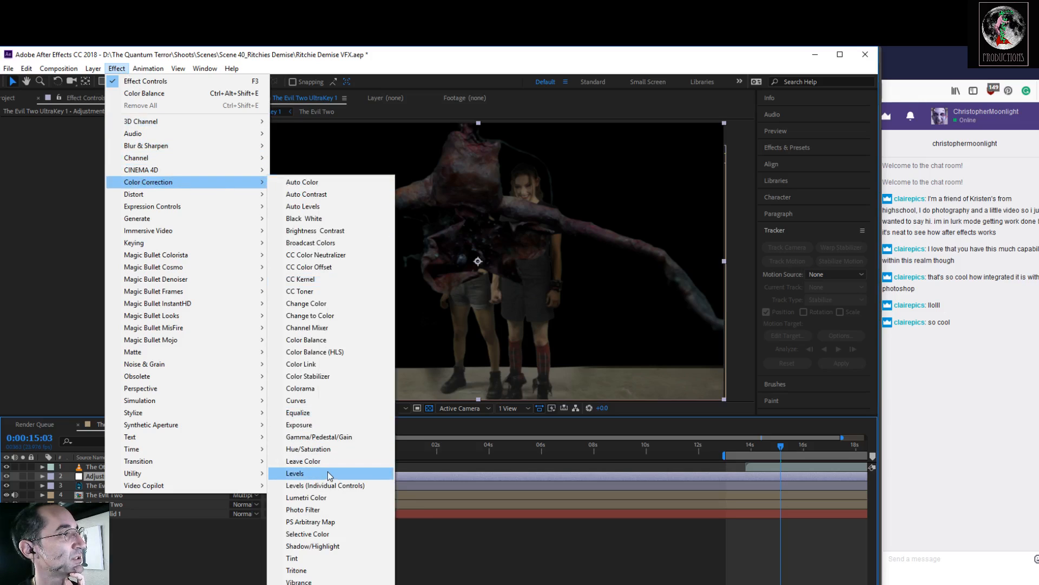
pyautogui.click(328, 474)
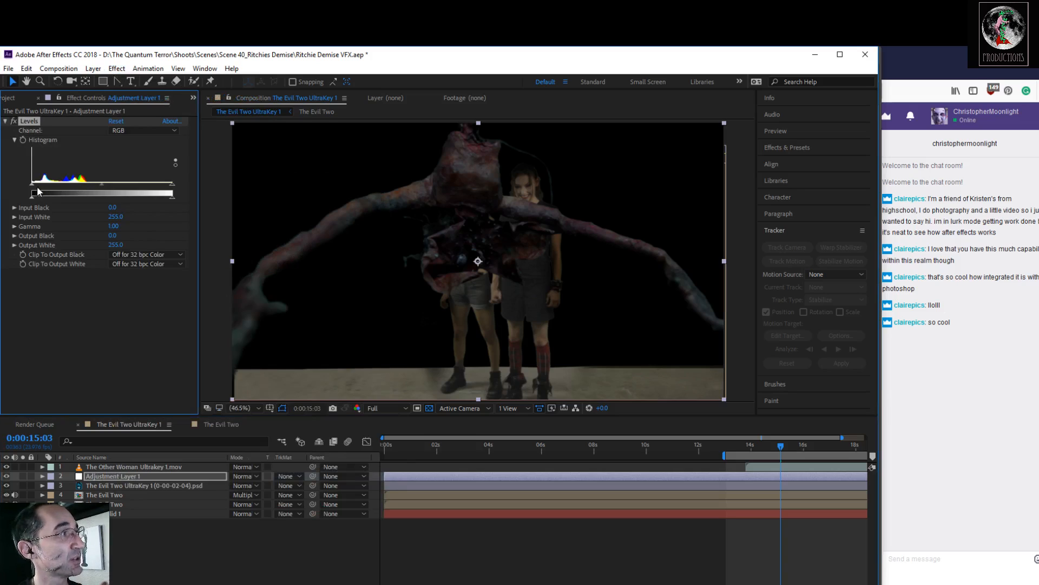
pyautogui.moveTo(113, 184); pyautogui.dragTo(163, 184)
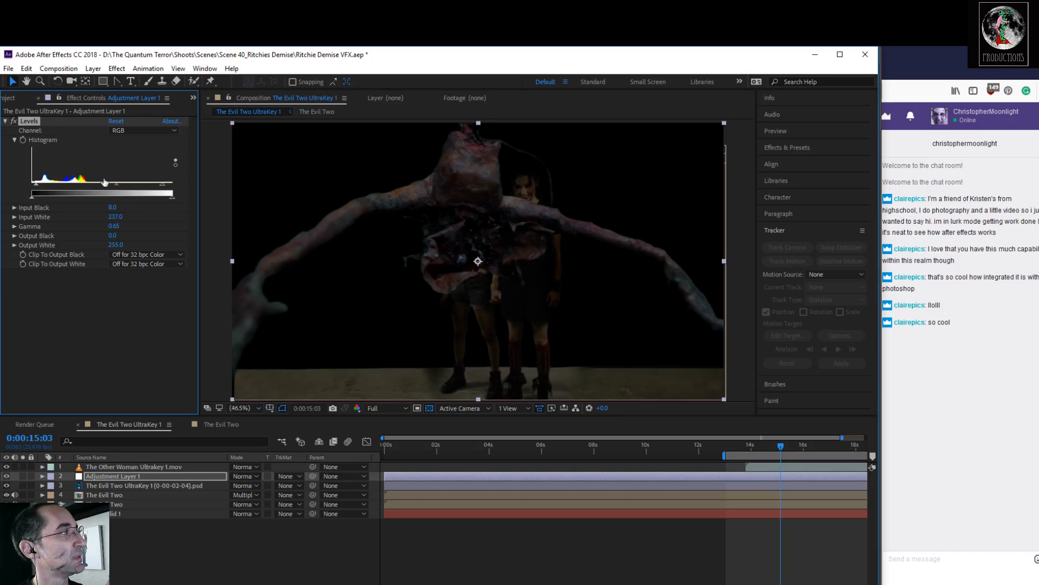
pyautogui.moveTo(118, 185); pyautogui.dragTo(112, 184)
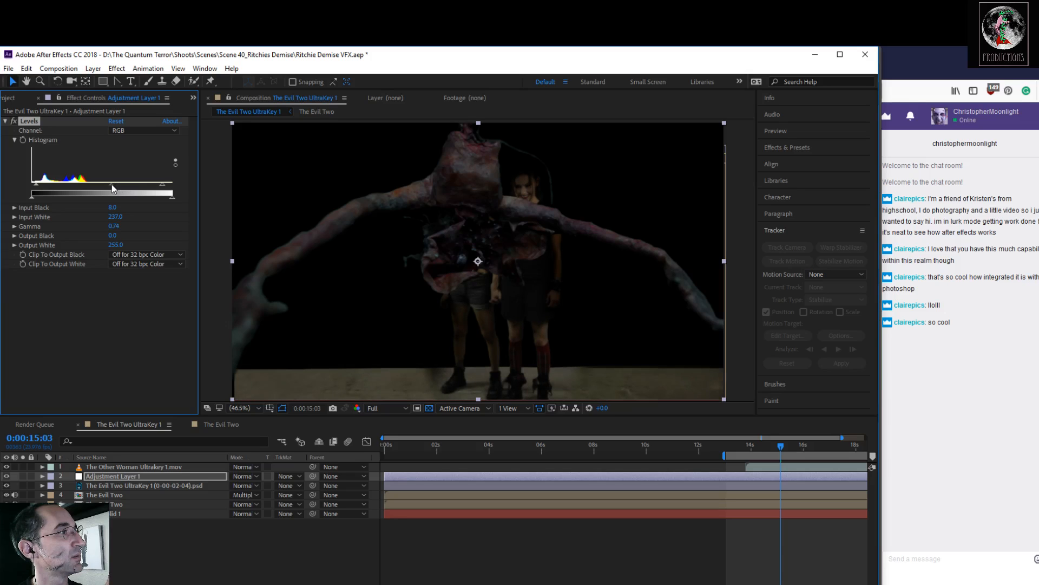
# Step: Compare the women and floor with the adjustment layer's Levels effect switched off and on
pyautogui.click(13, 121)
pyautogui.click(13, 122)
pyautogui.click(13, 122)
pyautogui.click(14, 121)
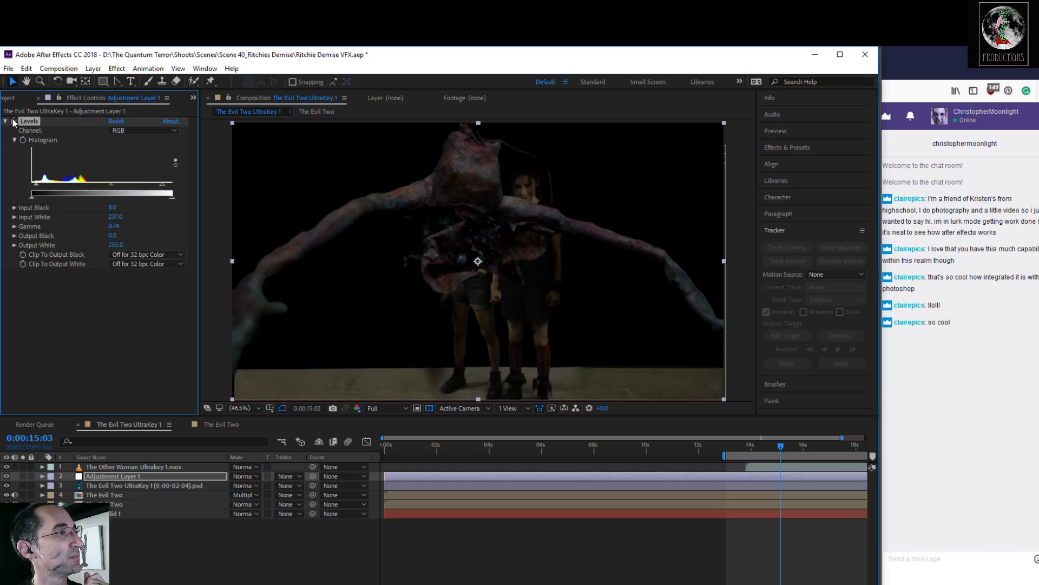
pyautogui.click(13, 122)
pyautogui.click(14, 122)
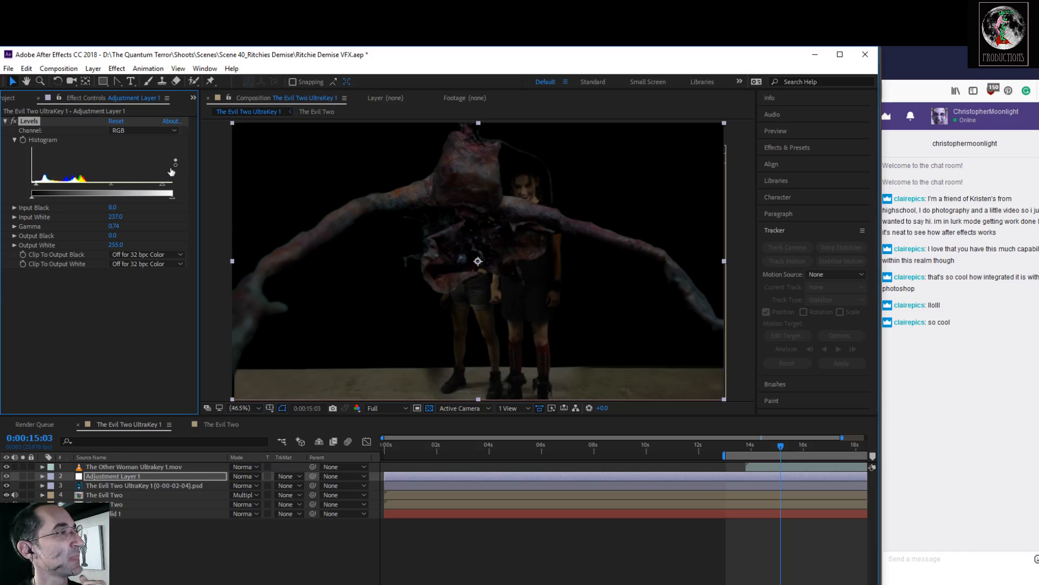
# Step: Apply Color Balance to the adjustment layer with Midtone Red at -24 and Midtone Green at -14
pyautogui.click(93, 68)
pyautogui.moveTo(115, 69)
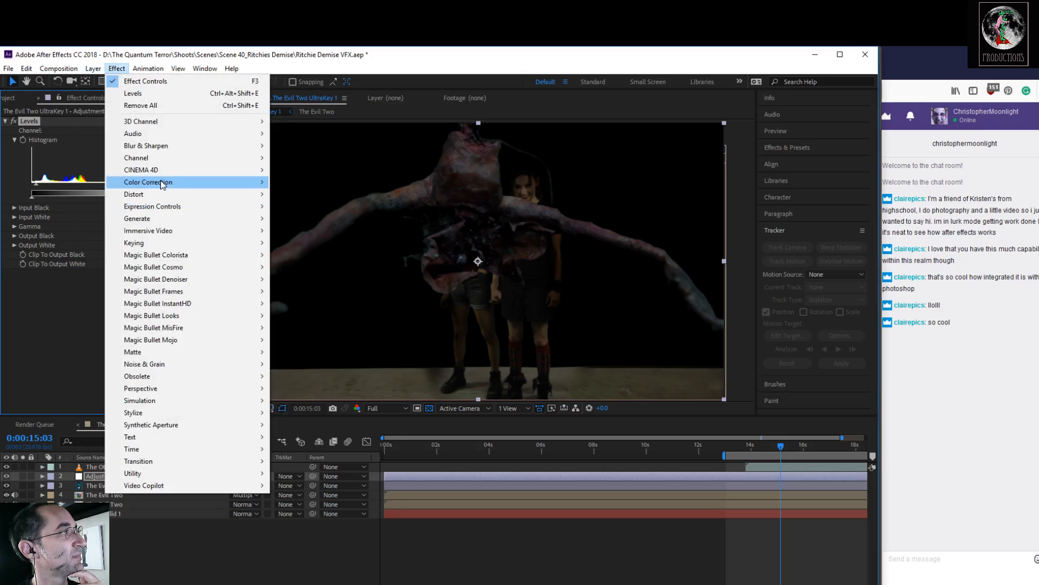
pyautogui.moveTo(162, 183)
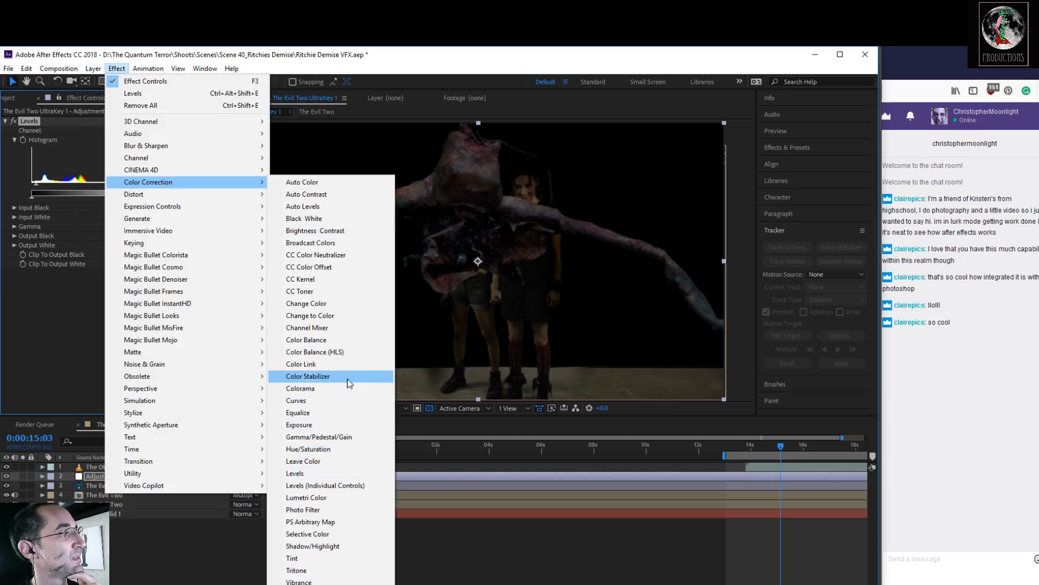
pyautogui.click(306, 340)
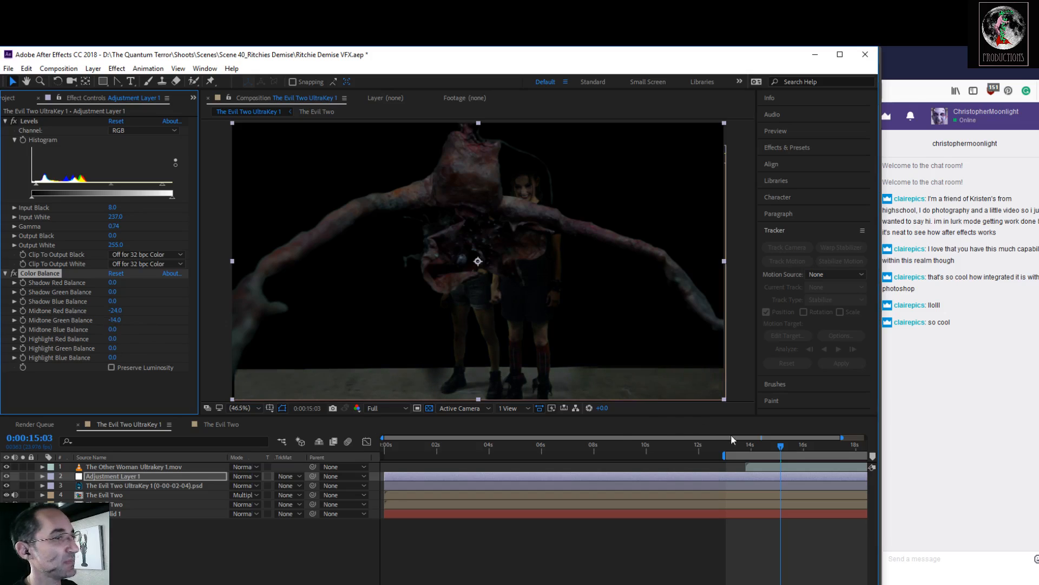
# Step: Review the graded composite from just before the creature enters at 0:00:13:20 to about 15 seconds
pyautogui.moveTo(780, 451); pyautogui.dragTo(747, 446)
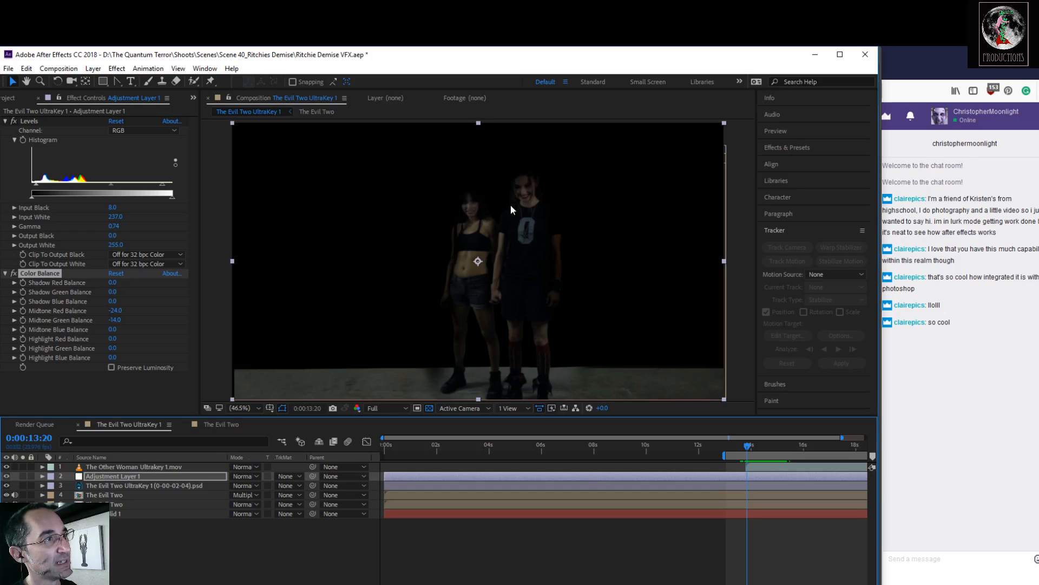
pyautogui.moveTo(749, 448); pyautogui.dragTo(784, 472)
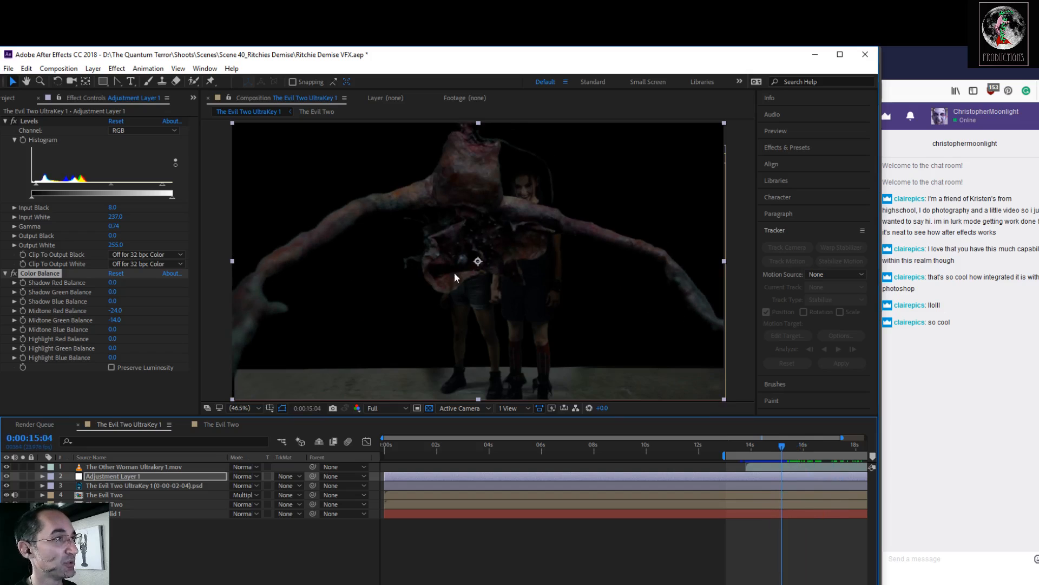
pyautogui.moveTo(783, 447)
pyautogui.mouseDown()
pyautogui.moveTo(741, 451)
pyautogui.moveTo(777, 461)
pyautogui.mouseUp()
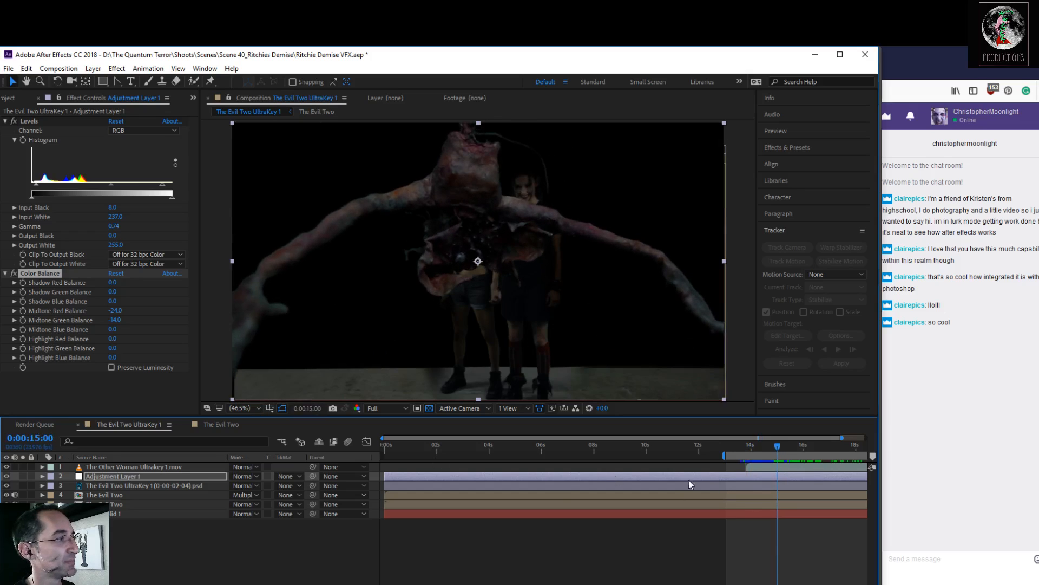
# Step: Save the project and collapse the Levels and Color Balance effects on The Other Woman Ultrakey 1.mov layer
pyautogui.click(756, 469)
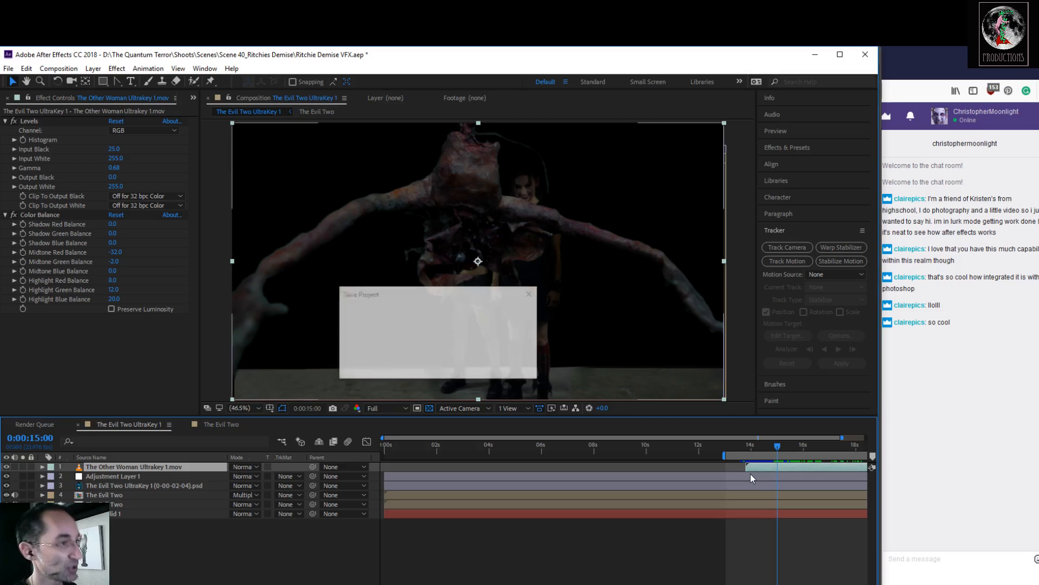
pyautogui.click(5, 215)
pyautogui.click(5, 122)
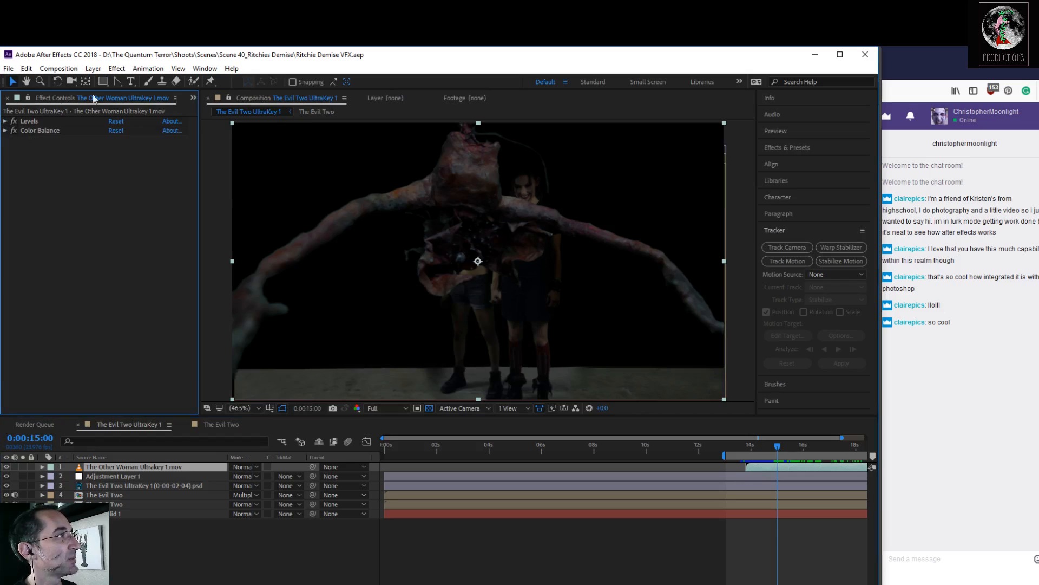
# Step: Apply the Liquify distort effect to The Other Woman Ultrakey 1.mov layer
pyautogui.click(120, 68)
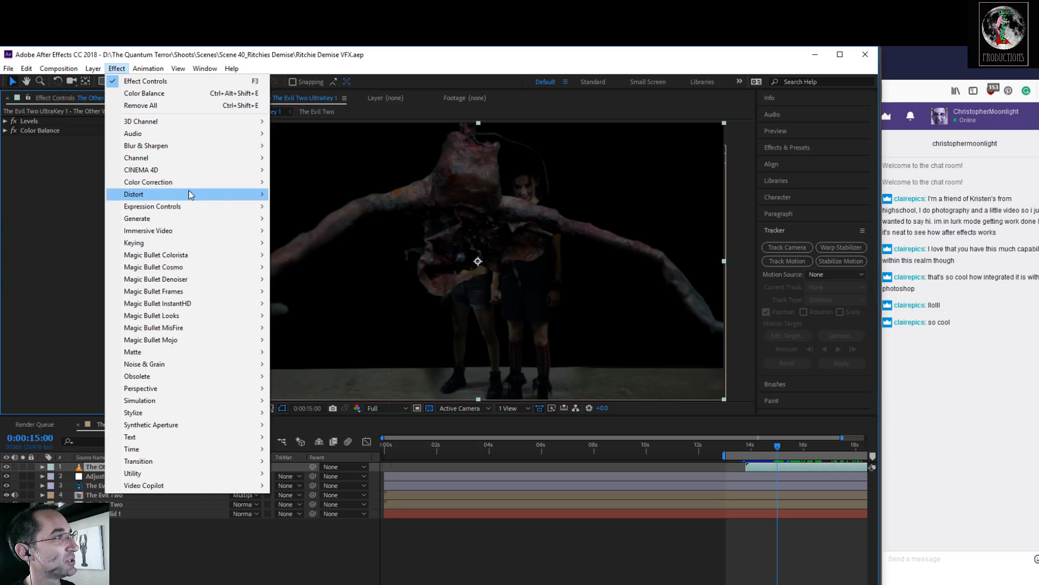
pyautogui.moveTo(190, 194)
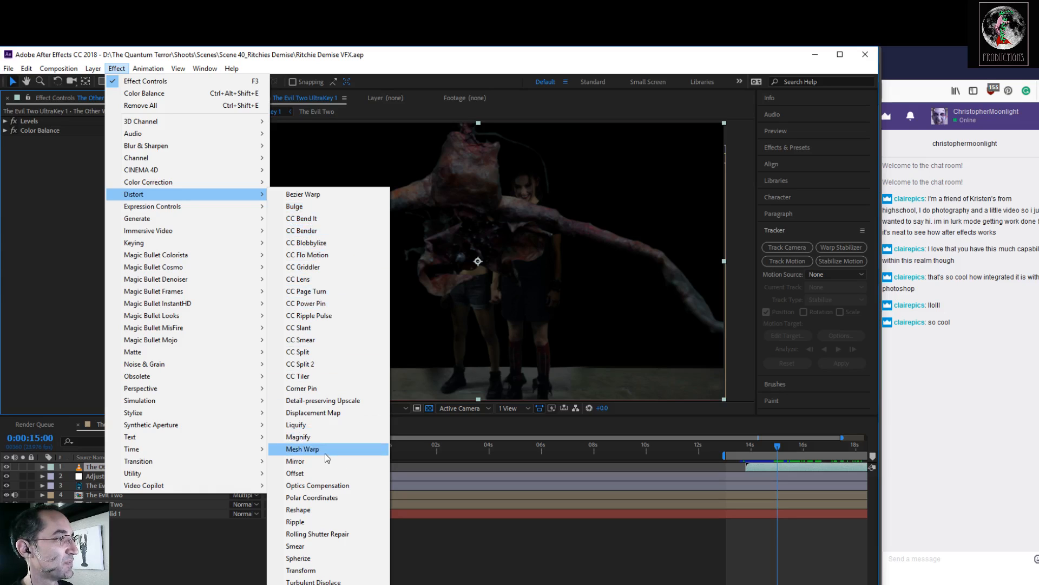
pyautogui.click(306, 426)
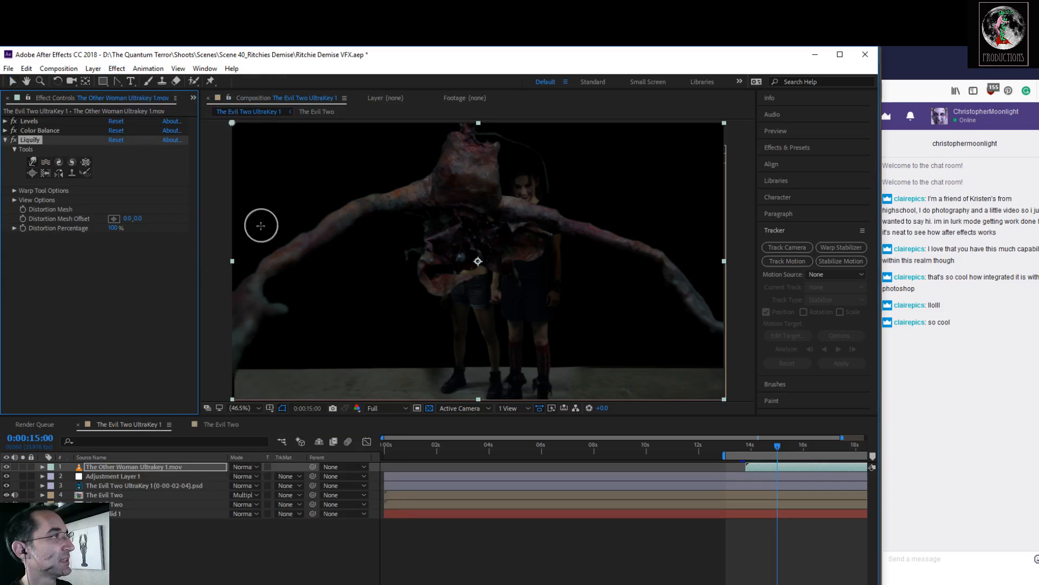
# Step: Expand Liquify in the timeline and keyframe Distortion Mesh, Distortion Mesh Offset and Distortion Percentage at 0:00:15:00
pyautogui.click(43, 468)
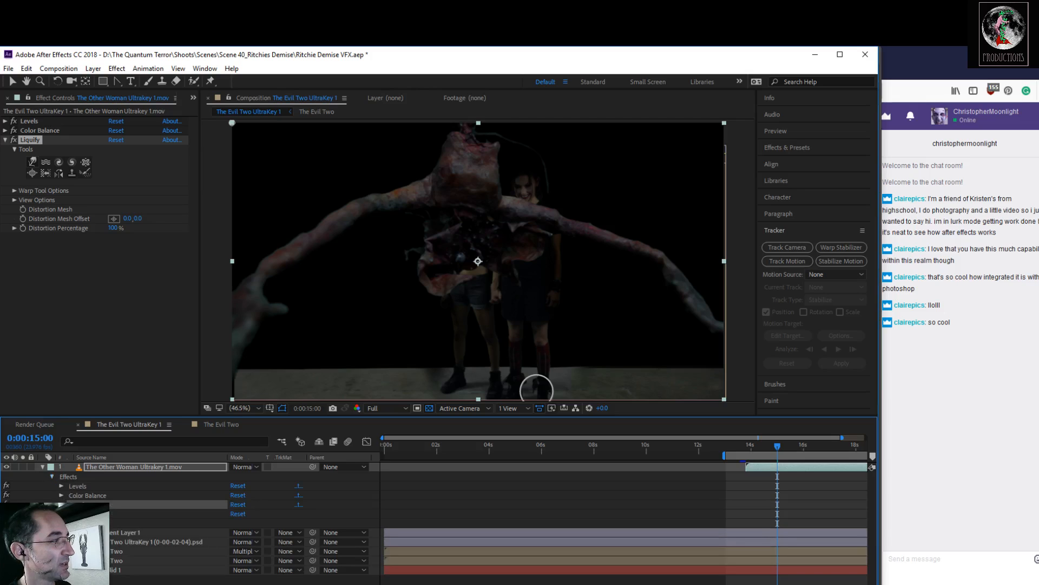
pyautogui.click(61, 504)
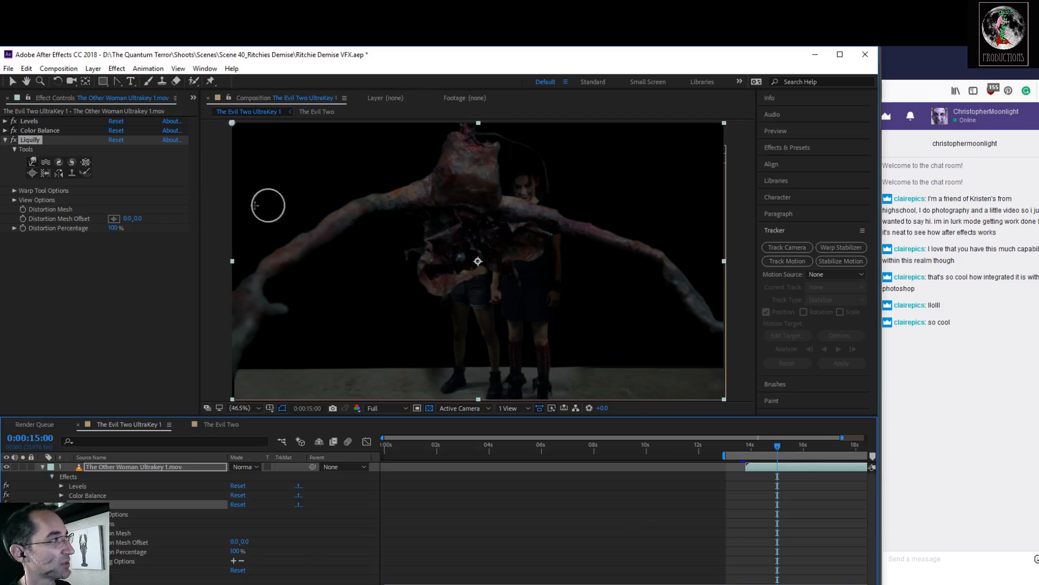
pyautogui.click(23, 210)
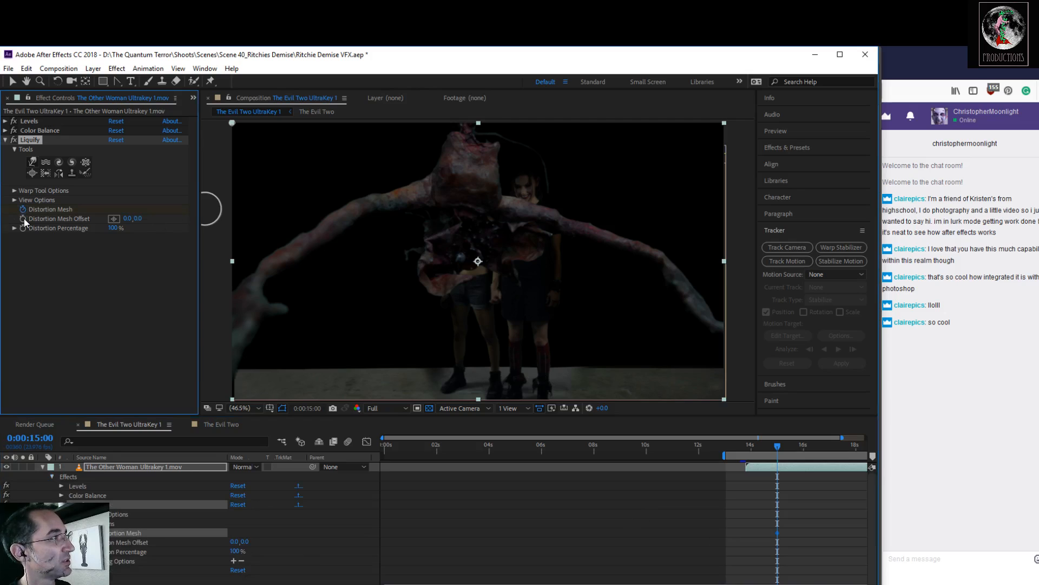
pyautogui.click(24, 219)
pyautogui.click(23, 228)
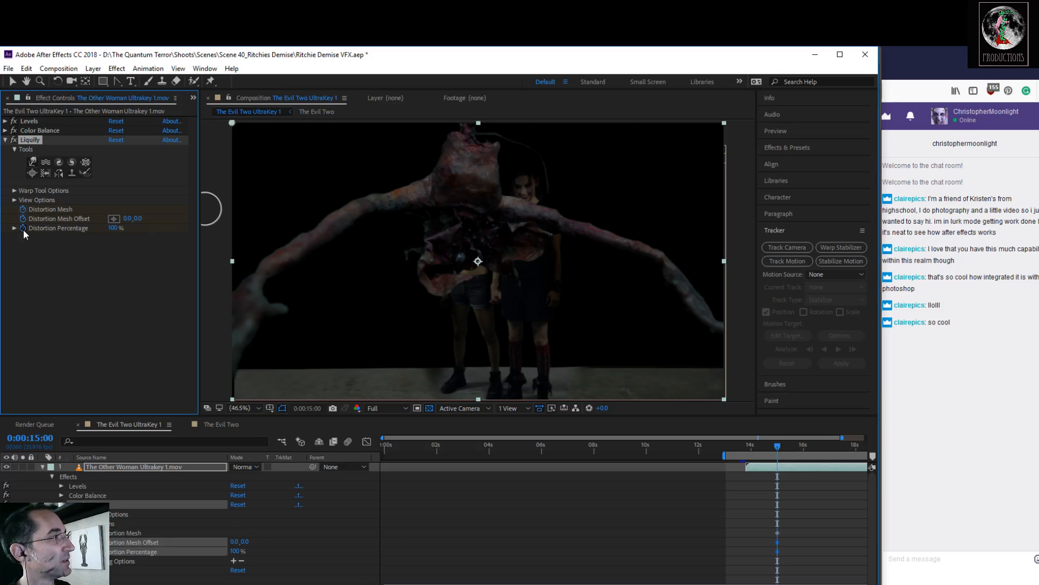
# Step: Choose Liquify's Warp tool for the creature's torso and expand the Warp Tool Options
pyautogui.click(32, 174)
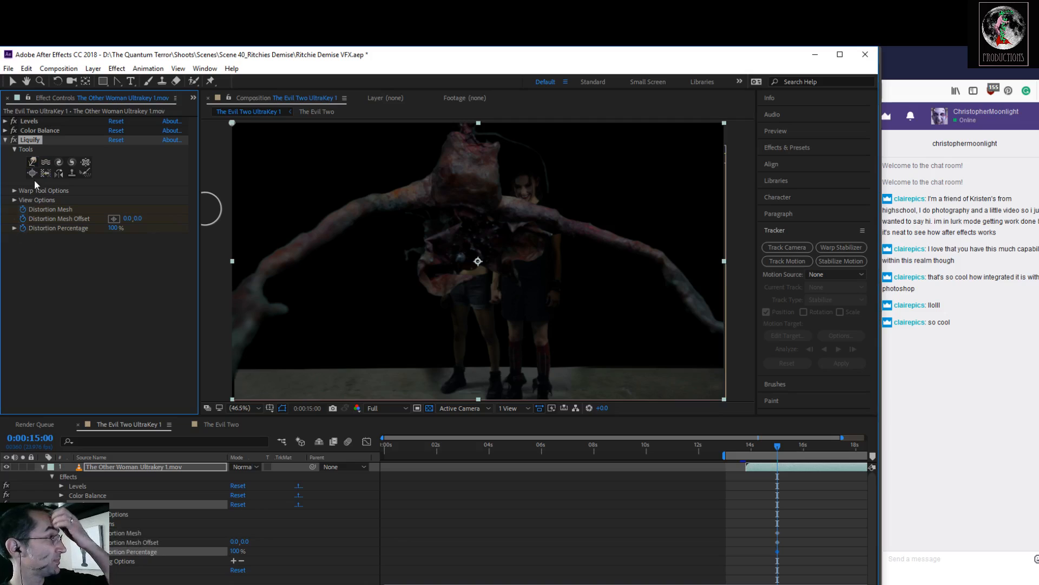
pyautogui.click(33, 162)
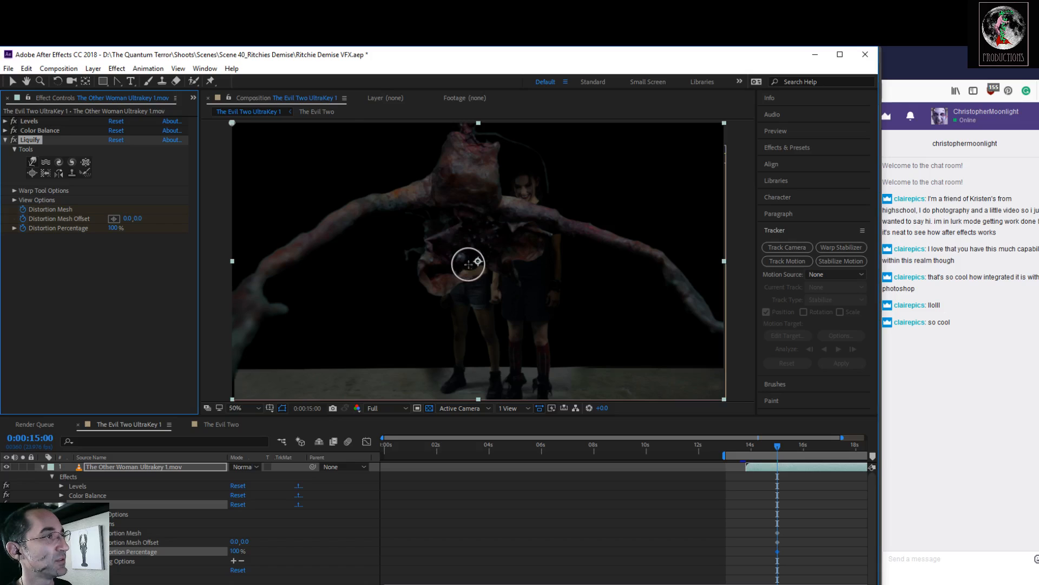
pyautogui.scroll(1, 468, 264)
pyautogui.scroll(4, 468, 264)
pyautogui.scroll(-2, 467, 261)
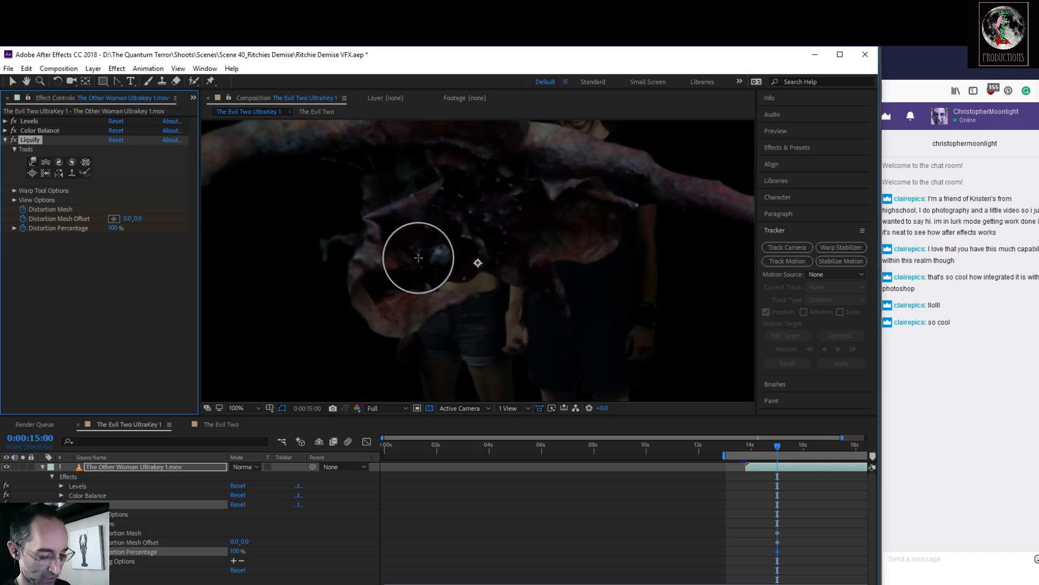
pyautogui.press(']')
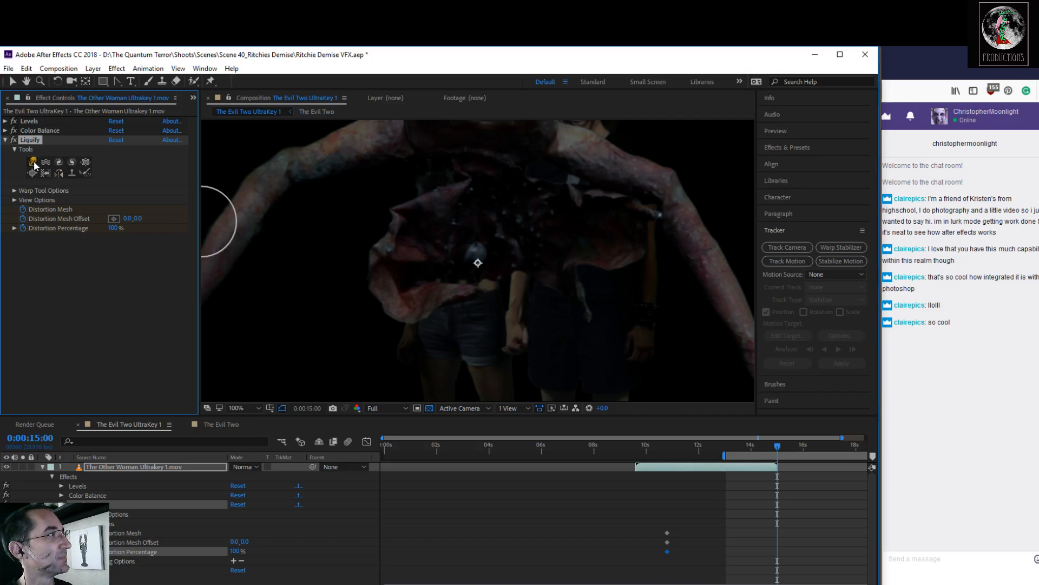
pyautogui.click(14, 191)
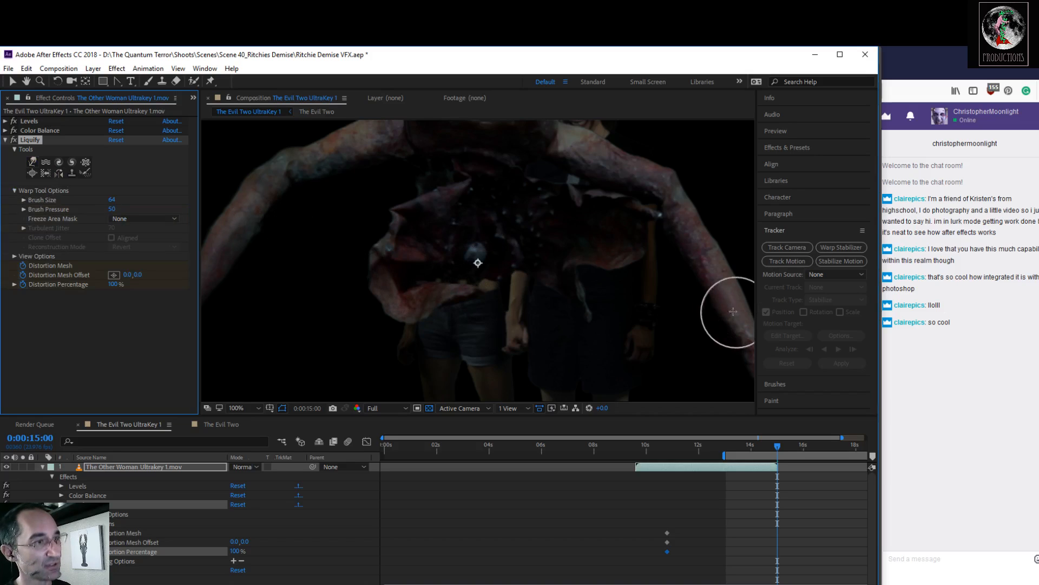
# Step: Slide The Other Woman Ultrakey 1.mov layer along the timeline so its Liquify keyframes fall at 0:00:15:00
pyautogui.moveTo(778, 449); pyautogui.dragTo(713, 455)
pyautogui.moveTo(705, 454); pyautogui.dragTo(741, 478)
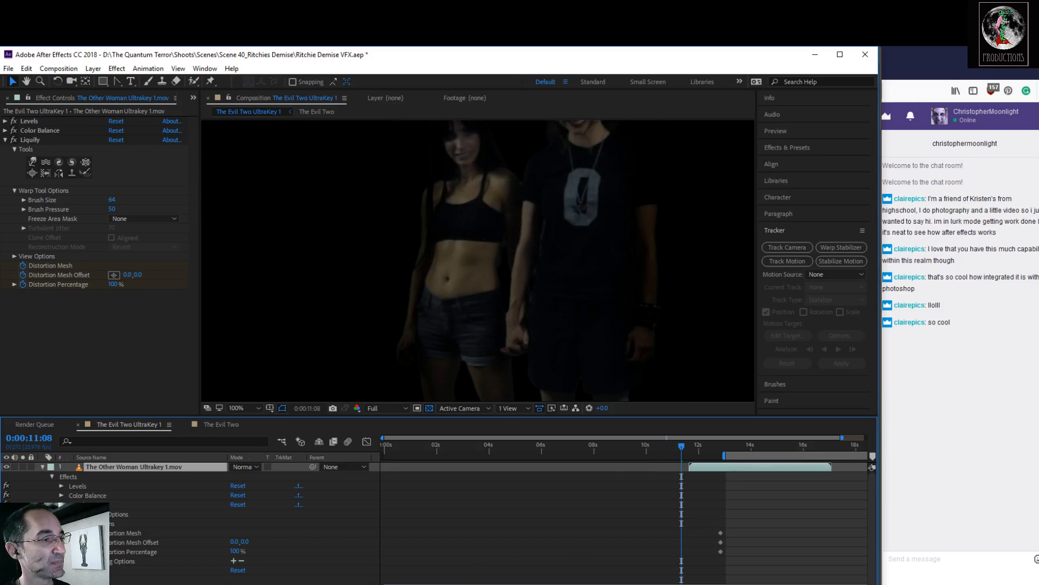
pyautogui.press('=')
pyautogui.press('=')
pyautogui.press('=')
pyautogui.press('=')
pyautogui.press('-')
pyautogui.press('-')
pyautogui.press('-')
pyautogui.press('-')
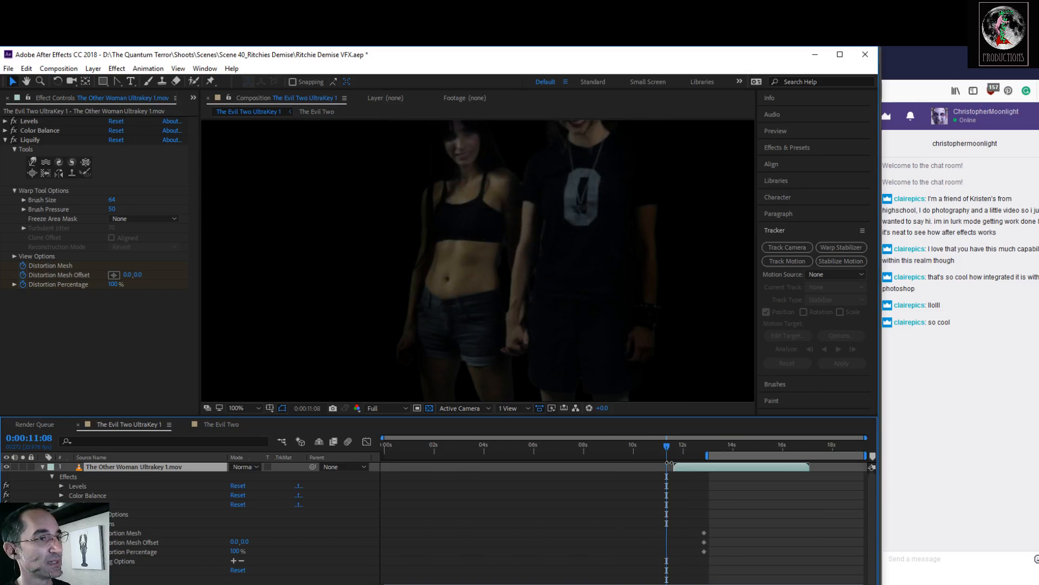
pyautogui.moveTo(773, 469); pyautogui.dragTo(771, 466)
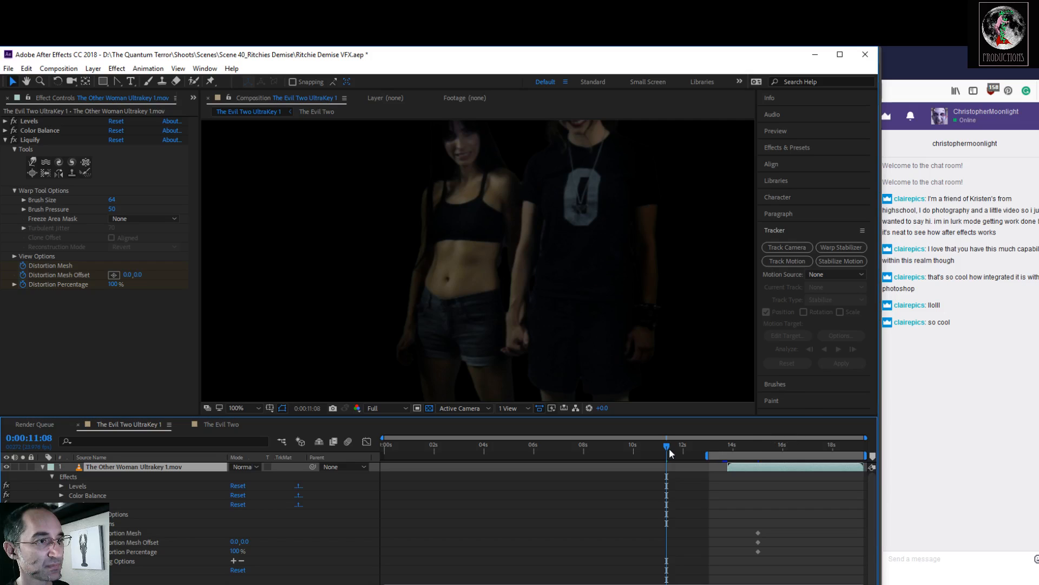
pyautogui.moveTo(683, 447); pyautogui.dragTo(758, 453)
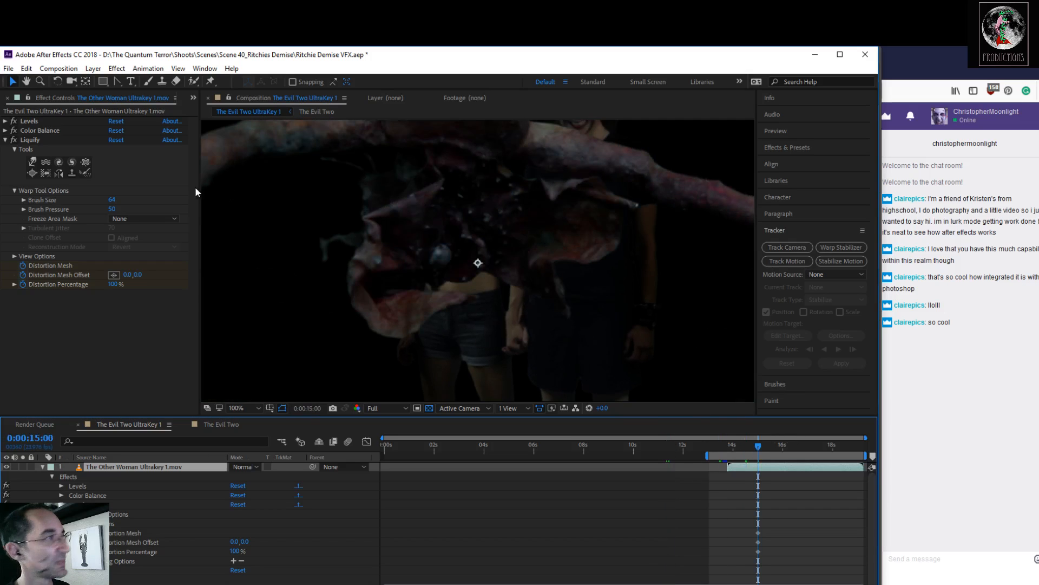
# Step: Set the Liquify brush size to 109 and warp the creature's torso flaps at 0:00:15:23
pyautogui.click(24, 200)
pyautogui.moveTo(55, 215); pyautogui.dragTo(67, 215)
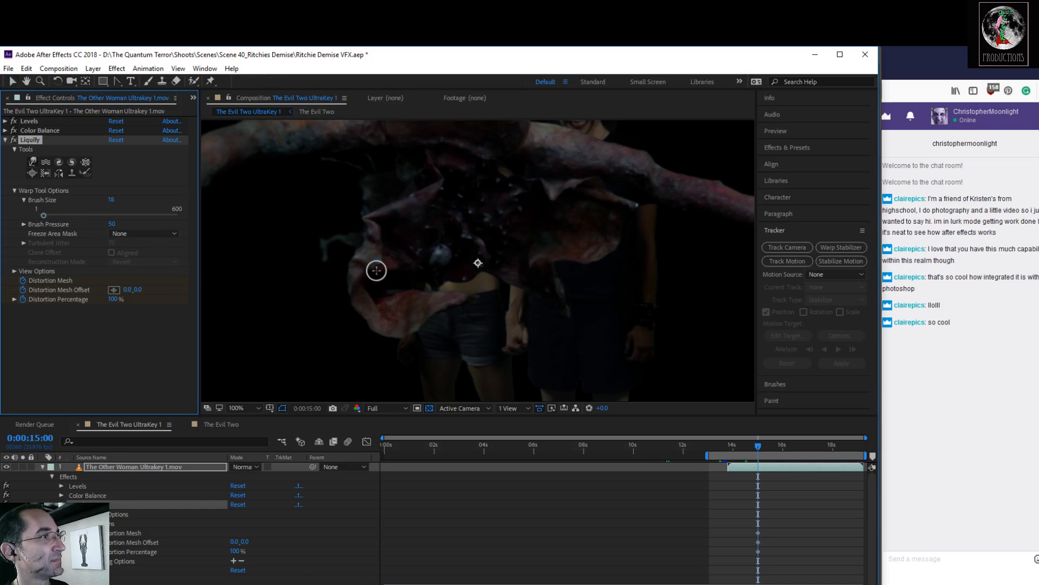
pyautogui.moveTo(44, 213); pyautogui.dragTo(65, 217)
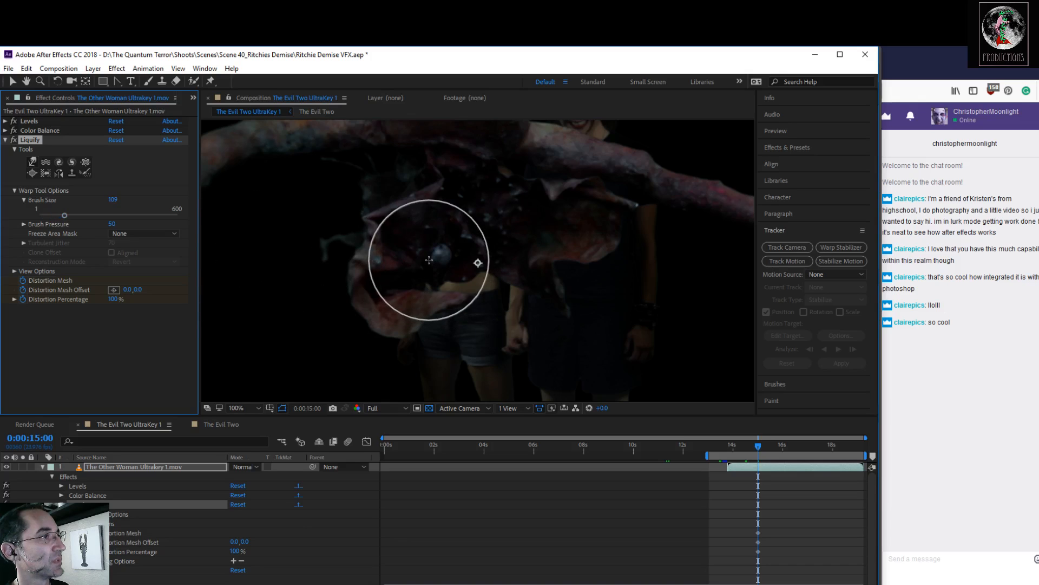
pyautogui.moveTo(759, 445); pyautogui.dragTo(784, 450)
pyautogui.moveTo(418, 241); pyautogui.dragTo(354, 234)
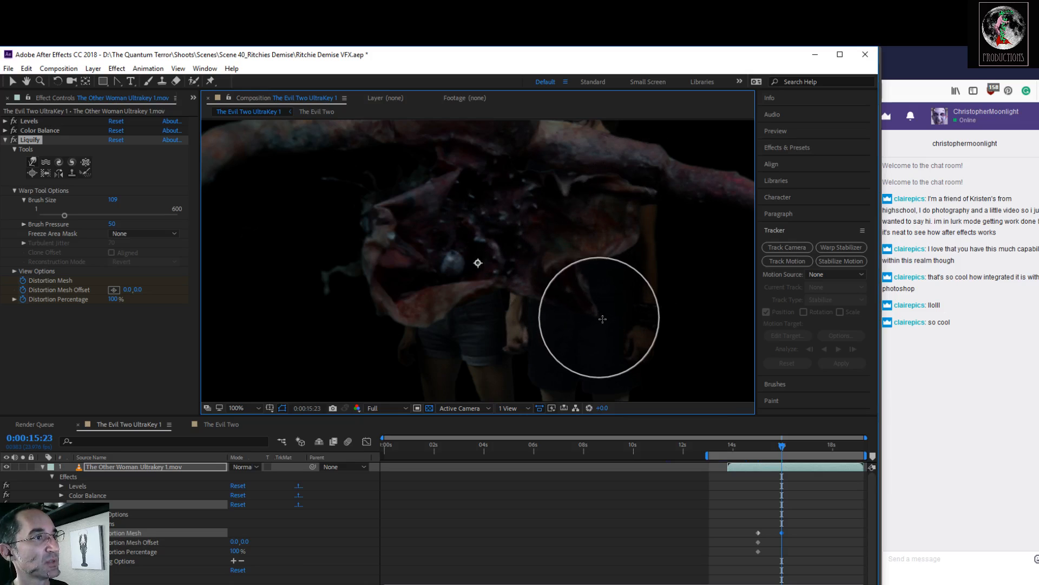
pyautogui.moveTo(601, 321); pyautogui.dragTo(595, 327)
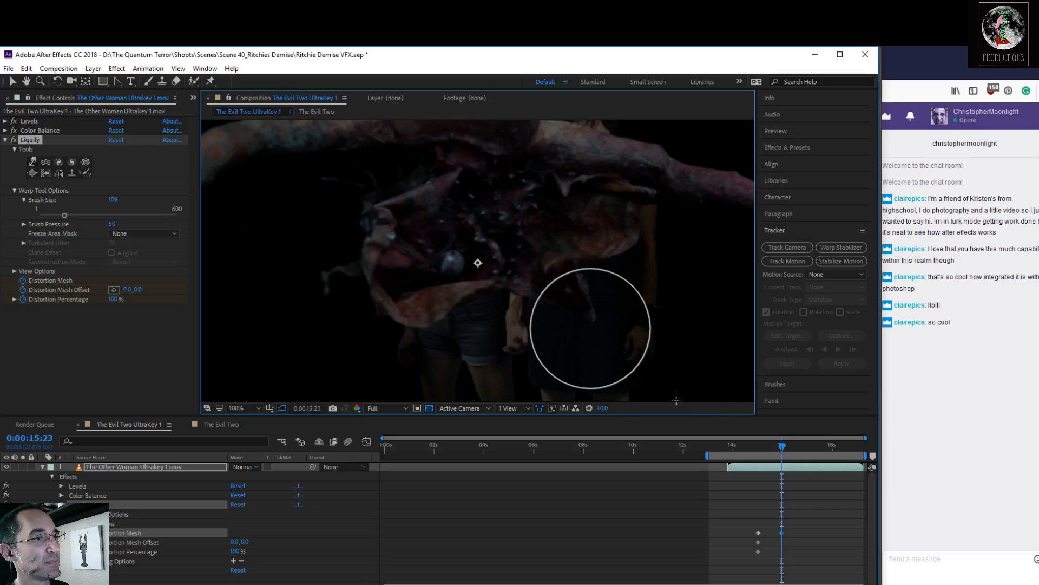
# Step: Warp the edges of the creature's torso flaps at 0:00:16:21, using brush sizes 61 and 39
pyautogui.moveTo(783, 453)
pyautogui.mouseDown()
pyautogui.moveTo(756, 452)
pyautogui.moveTo(805, 446)
pyautogui.mouseUp()
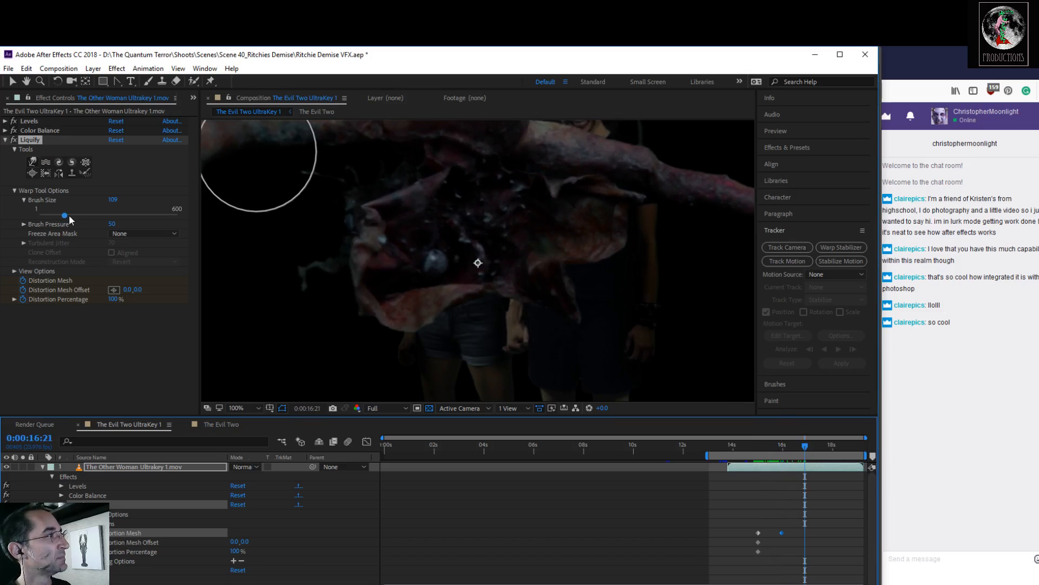
pyautogui.moveTo(69, 216); pyautogui.dragTo(64, 216)
pyautogui.moveTo(501, 197); pyautogui.dragTo(504, 202)
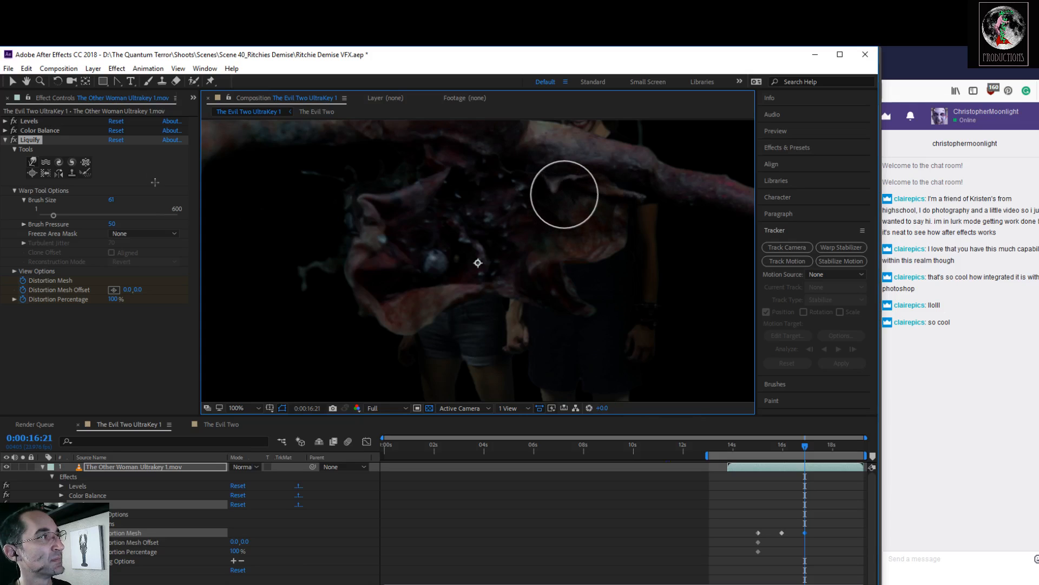
pyautogui.moveTo(54, 219); pyautogui.dragTo(50, 219)
pyautogui.moveTo(640, 195); pyautogui.dragTo(661, 203)
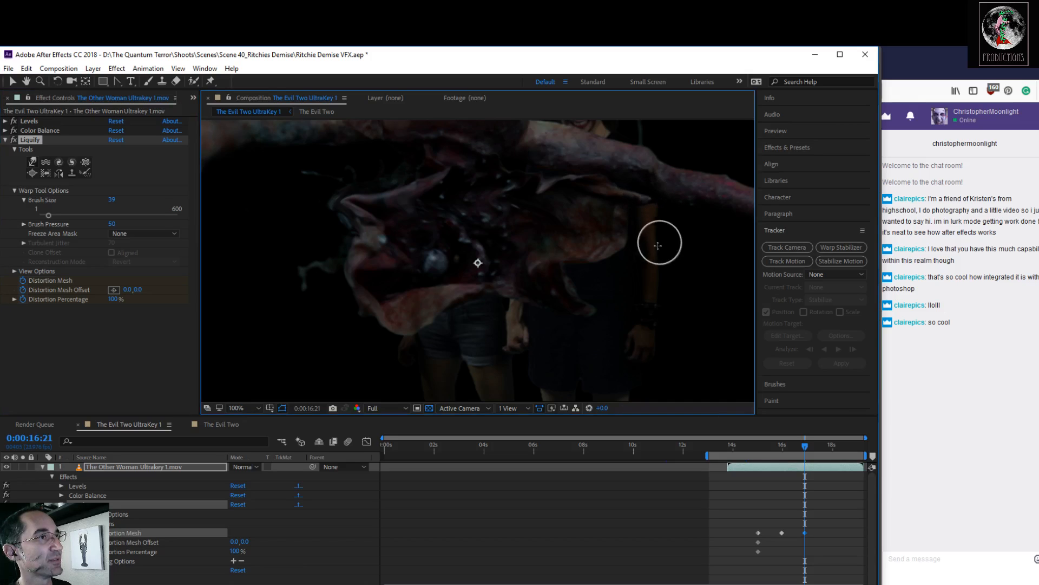
# Step: Set the Liquify brush size to 109 and warp both sides of the creature's torso at 0:00:18:09
pyautogui.moveTo(805, 451); pyautogui.dragTo(778, 454)
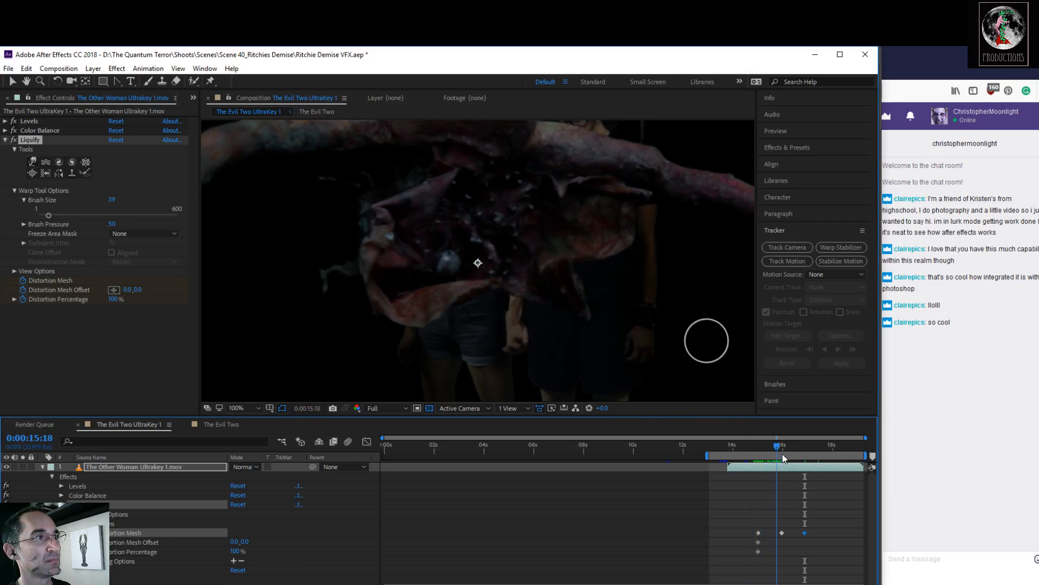
pyautogui.press('pagedown')
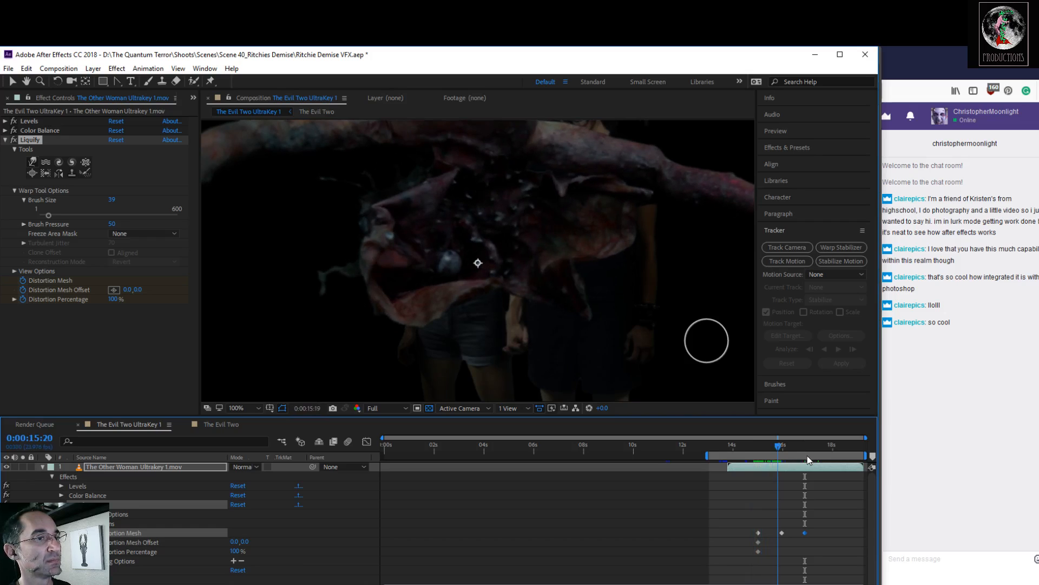
pyautogui.moveTo(784, 454); pyautogui.dragTo(840, 469)
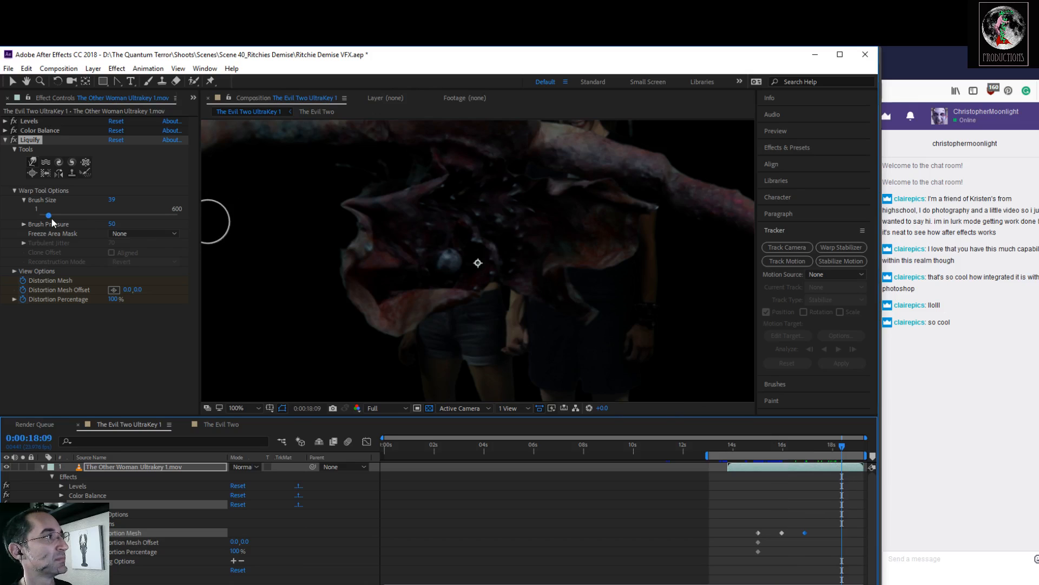
pyautogui.moveTo(53, 216); pyautogui.dragTo(65, 220)
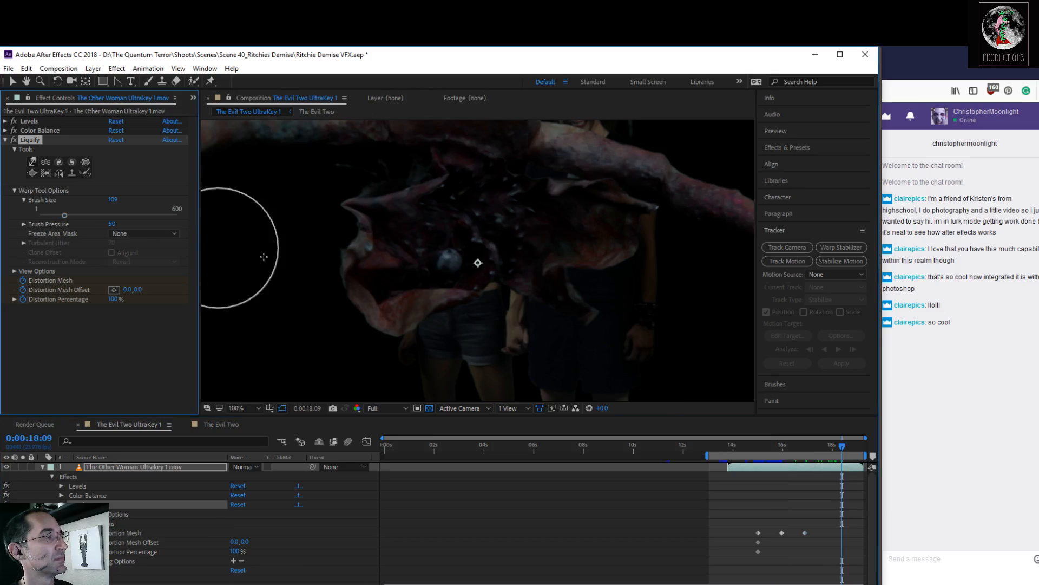
pyautogui.moveTo(462, 282); pyautogui.dragTo(463, 291)
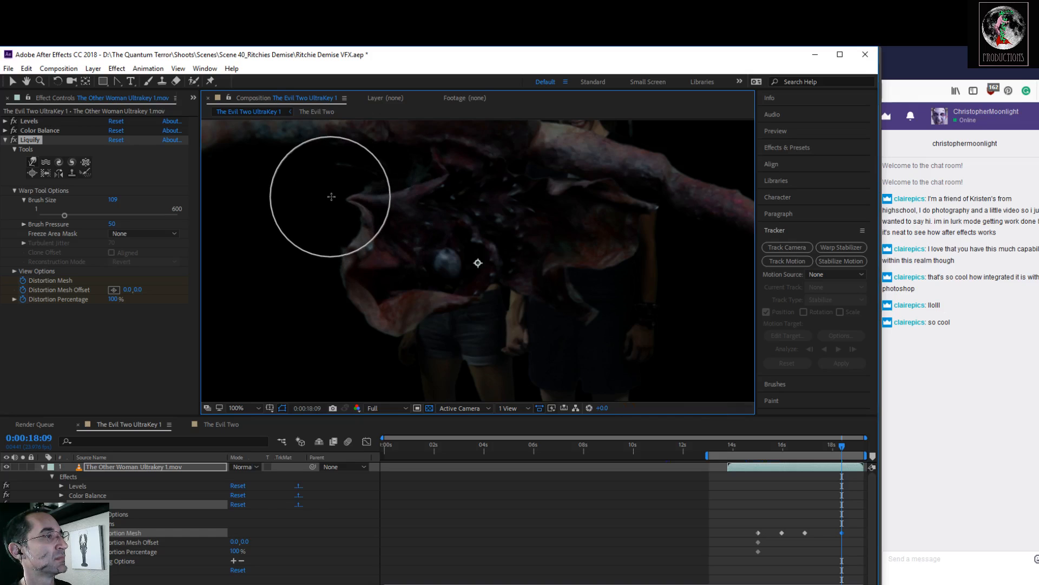
pyautogui.moveTo(389, 304)
pyautogui.mouseDown()
pyautogui.moveTo(397, 288)
pyautogui.moveTo(427, 311)
pyautogui.moveTo(425, 301)
pyautogui.mouseUp()
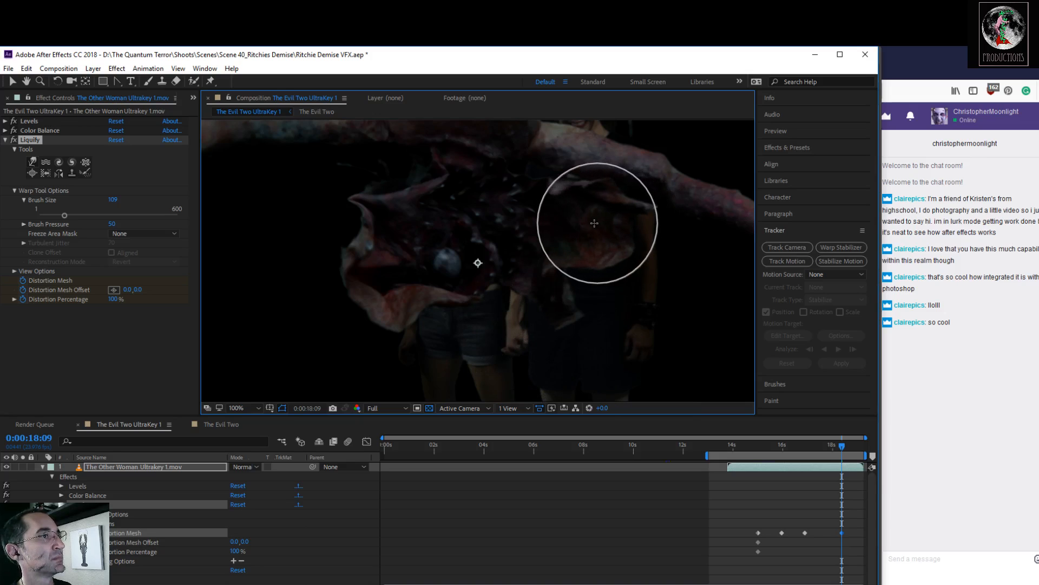
# Step: Save the project, start the work area at 0:00:14:14 and preview the Liquify animation from 0:00:14:16
pyautogui.moveTo(847, 446); pyautogui.dragTo(748, 451)
pyautogui.hotkey('ctrl', 's')
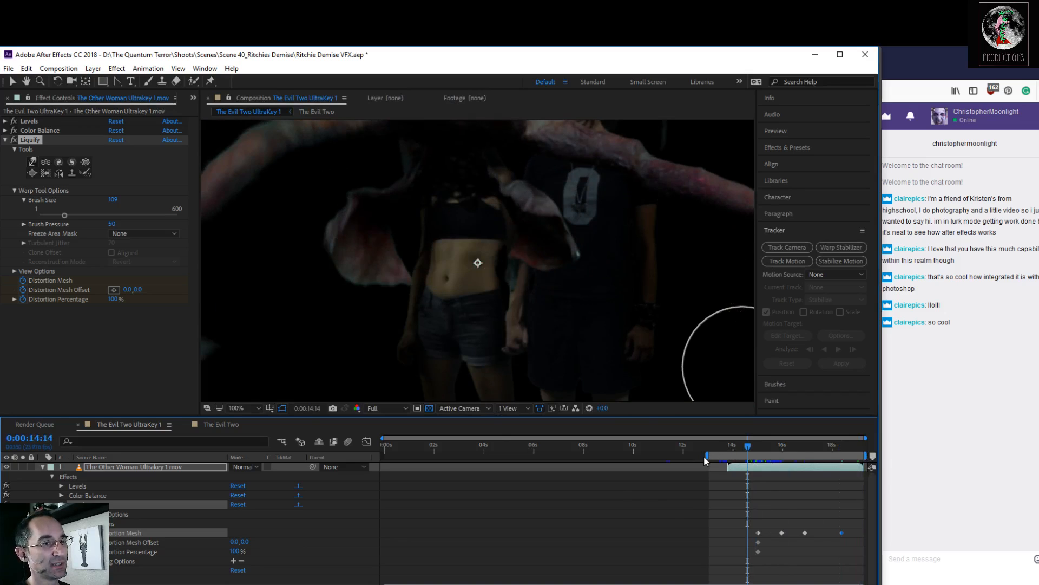
pyautogui.moveTo(705, 456); pyautogui.dragTo(730, 458)
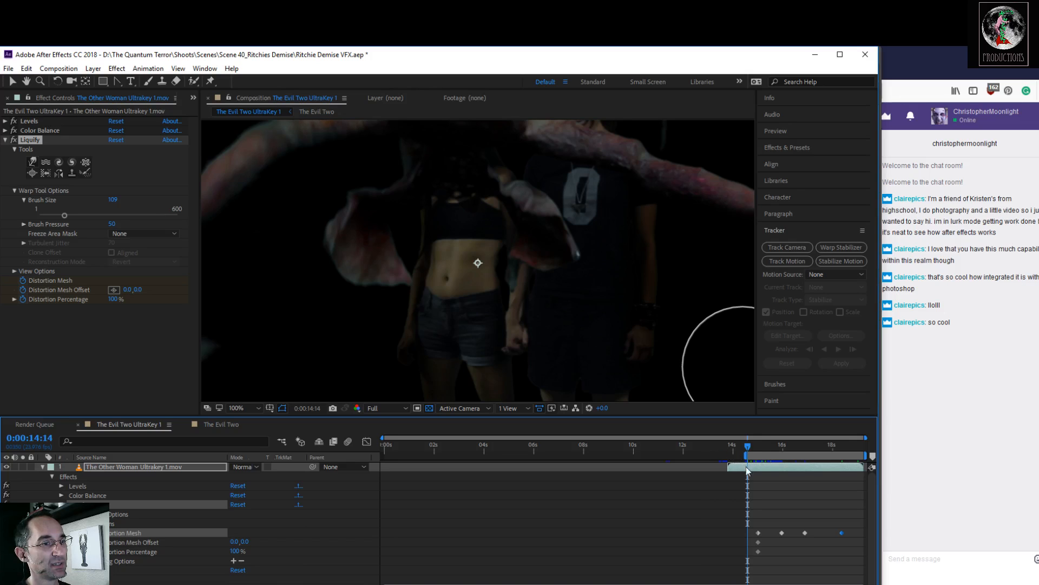
pyautogui.click(750, 446)
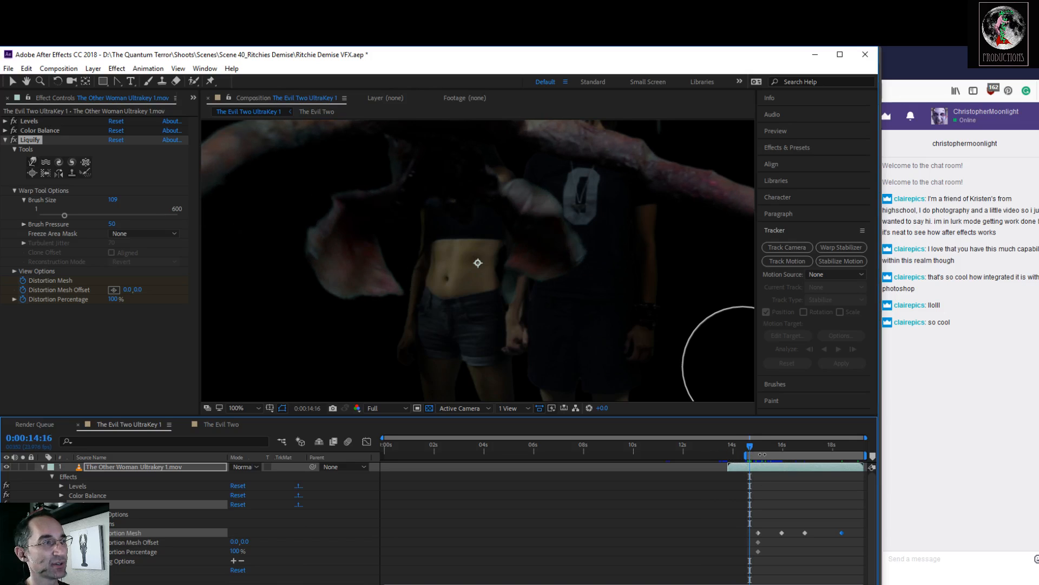
pyautogui.press('space')
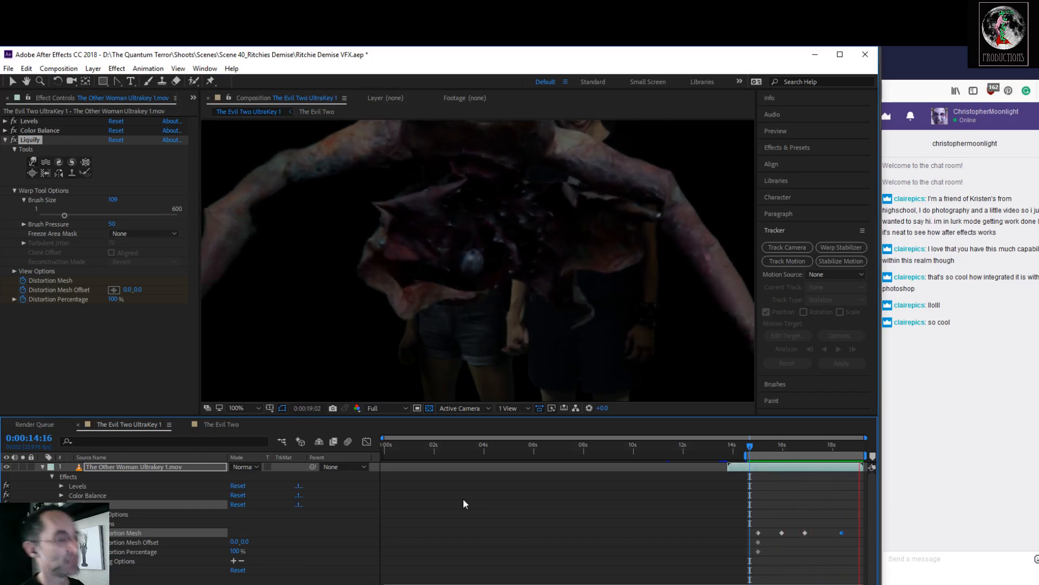
pyautogui.press('space')
# Step: Fit the whole composition in the viewer and preview the creature's entrance from 0:00:13:14
pyautogui.click(262, 410)
pyautogui.click(248, 421)
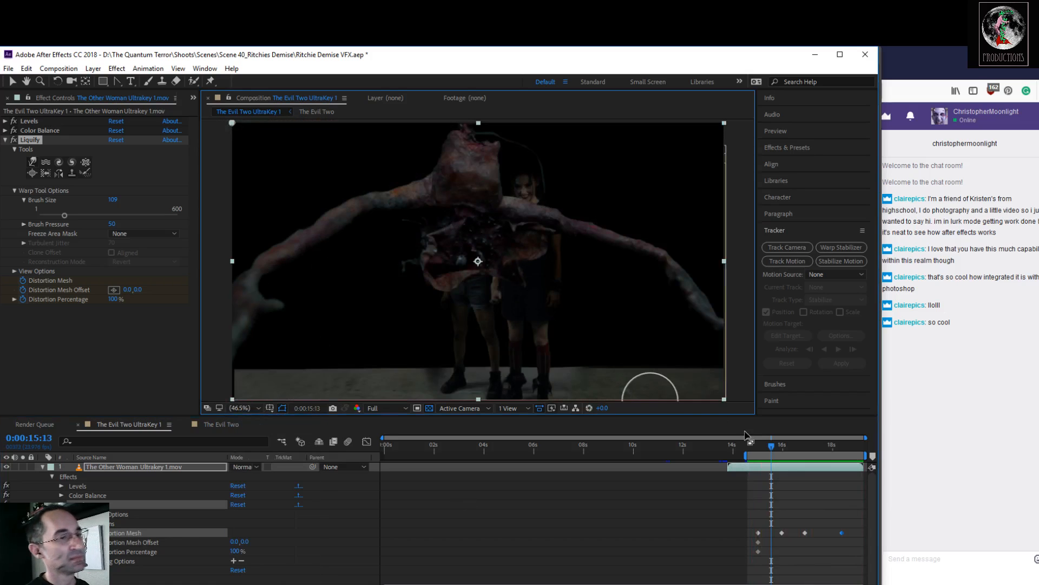
pyautogui.moveTo(773, 453); pyautogui.dragTo(724, 448)
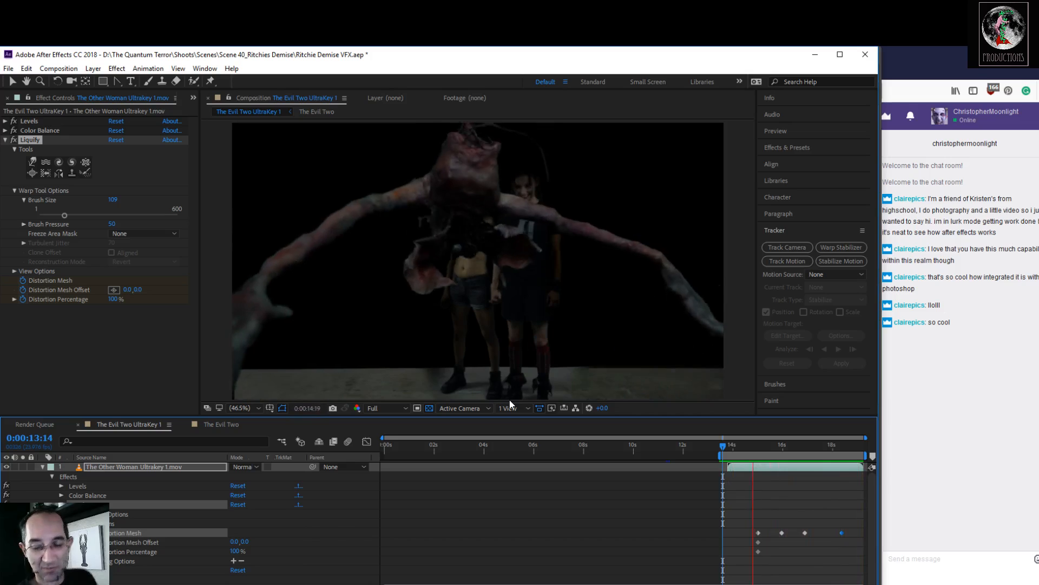
# Step: Stop the preview, check the creature at 0:00:18:22 and delete the Liquify effect from its layer
pyautogui.press('space')
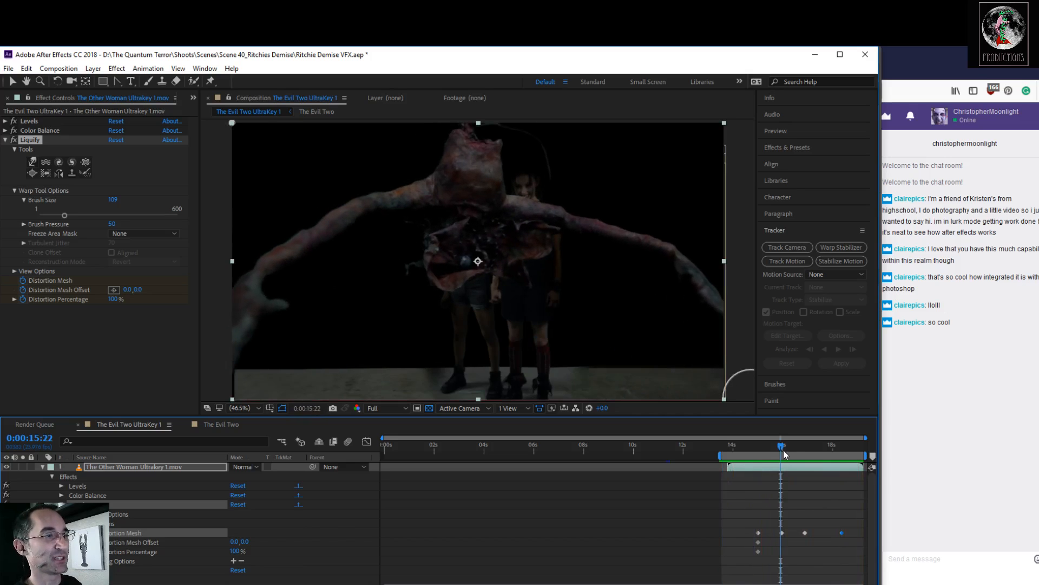
pyautogui.moveTo(785, 454)
pyautogui.mouseDown()
pyautogui.moveTo(865, 479)
pyautogui.moveTo(855, 483)
pyautogui.mouseUp()
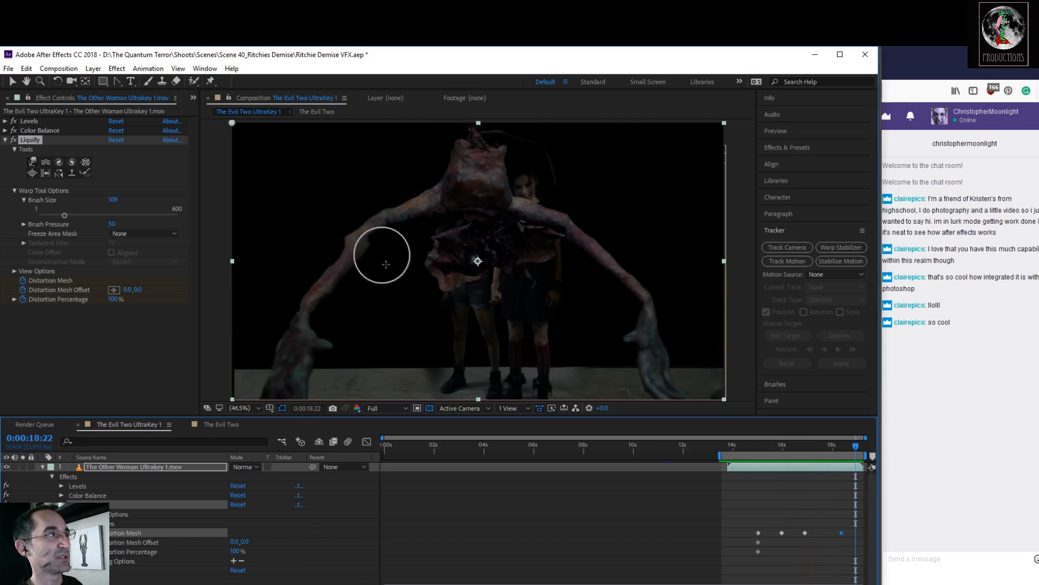
pyautogui.click(25, 143)
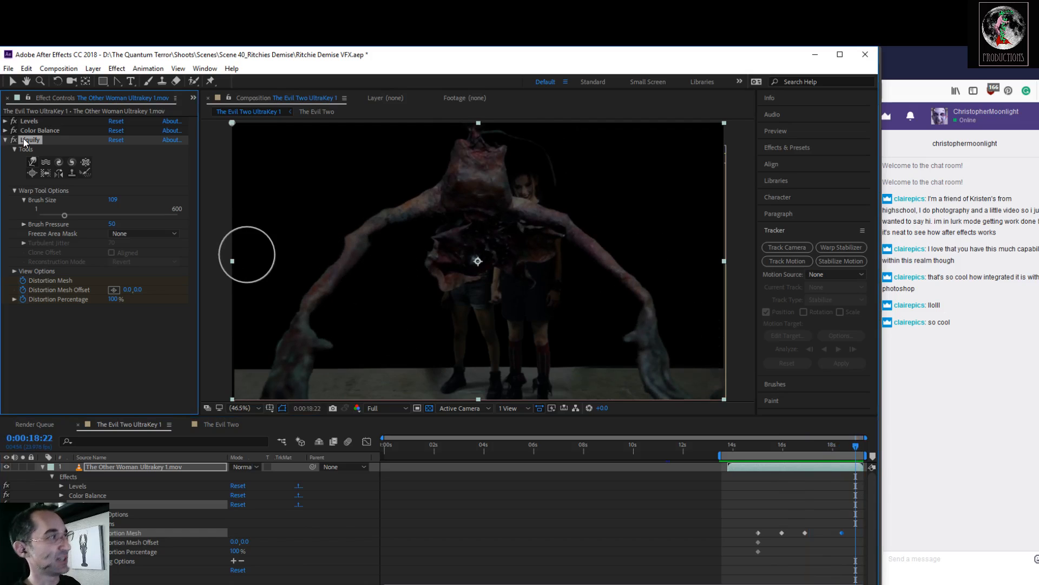
pyautogui.press('Delete')
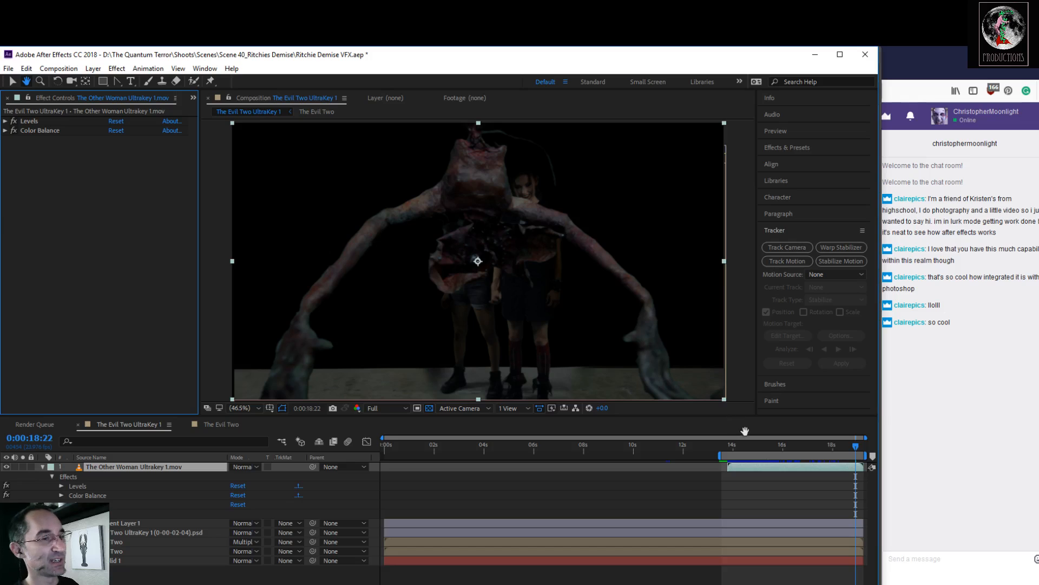
# Step: Preview the creature's movement without Liquify from 0:00:13:20 and from 0:00:15:00, and move the current time to 0:00:16:14
pyautogui.moveTo(854, 449); pyautogui.dragTo(729, 476)
pyautogui.press('space')
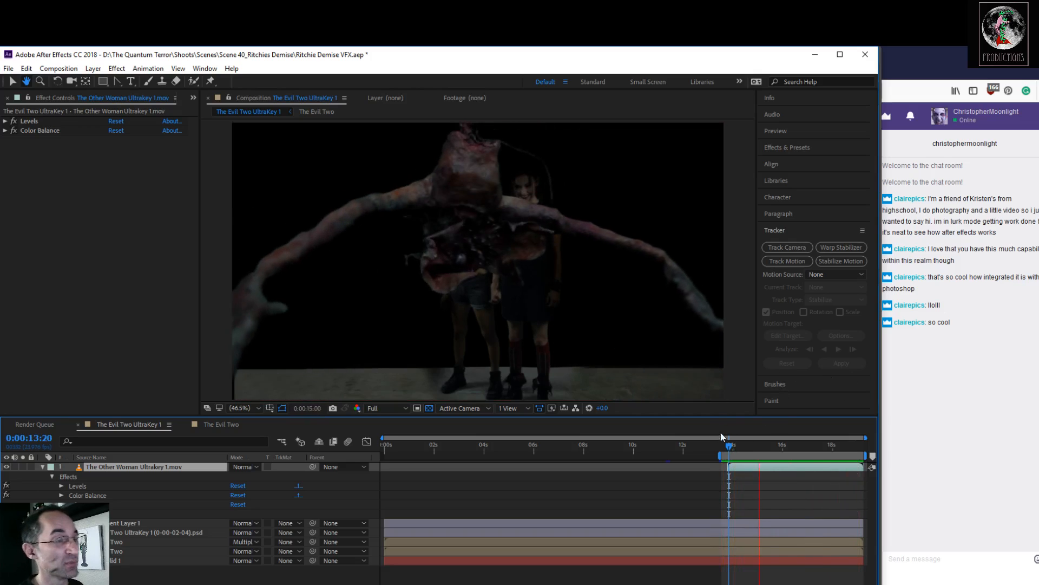
pyautogui.press('space')
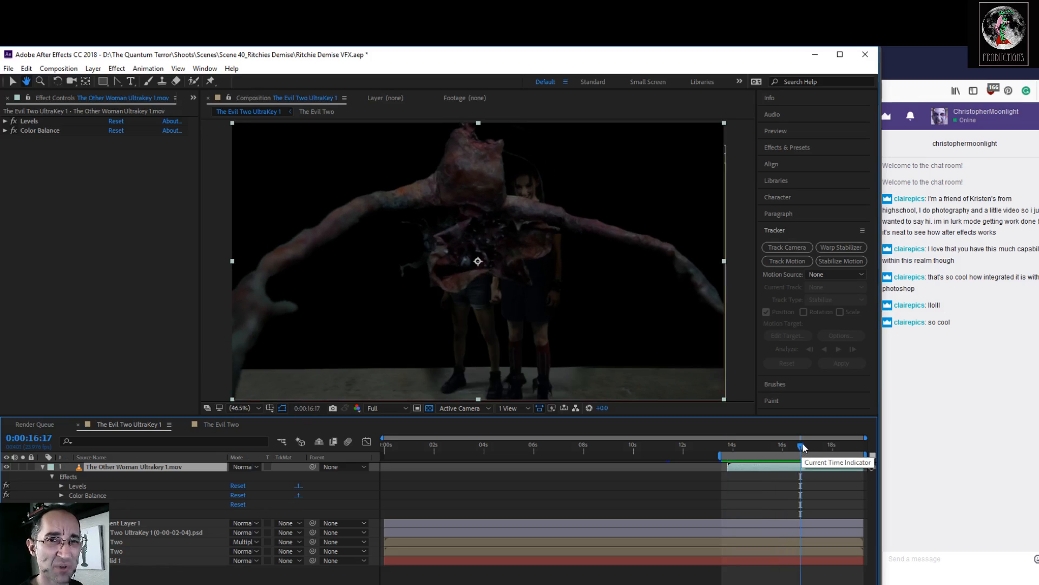
pyautogui.moveTo(803, 446); pyautogui.dragTo(755, 470)
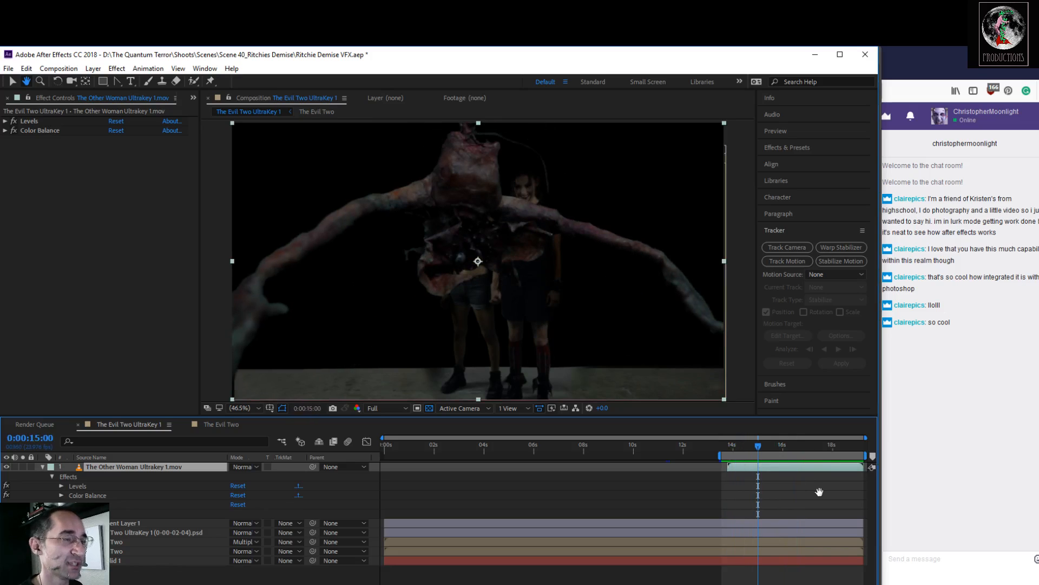
pyautogui.press('space')
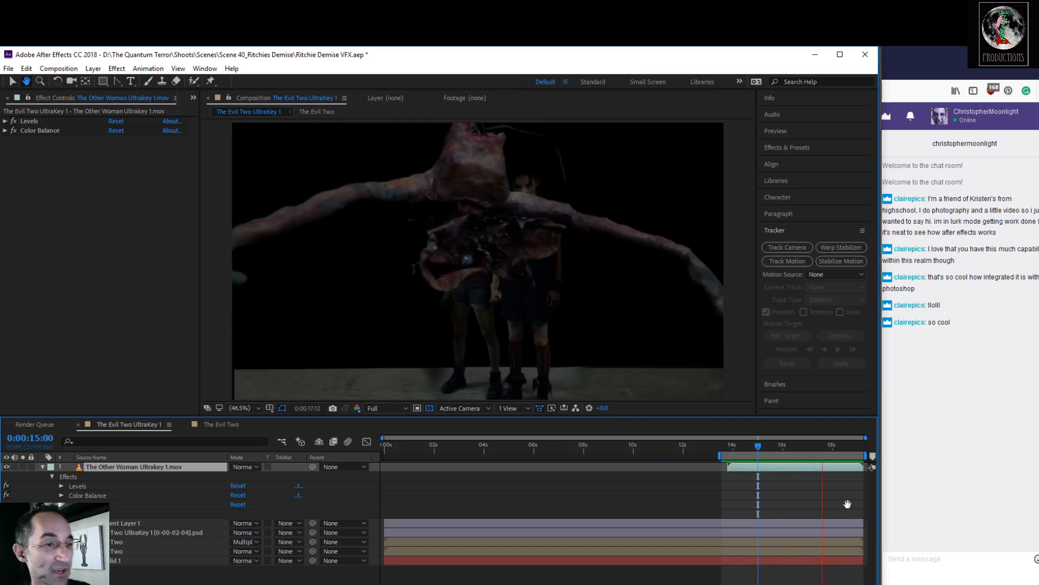
pyautogui.click(839, 464)
pyautogui.moveTo(832, 454); pyautogui.dragTo(798, 452)
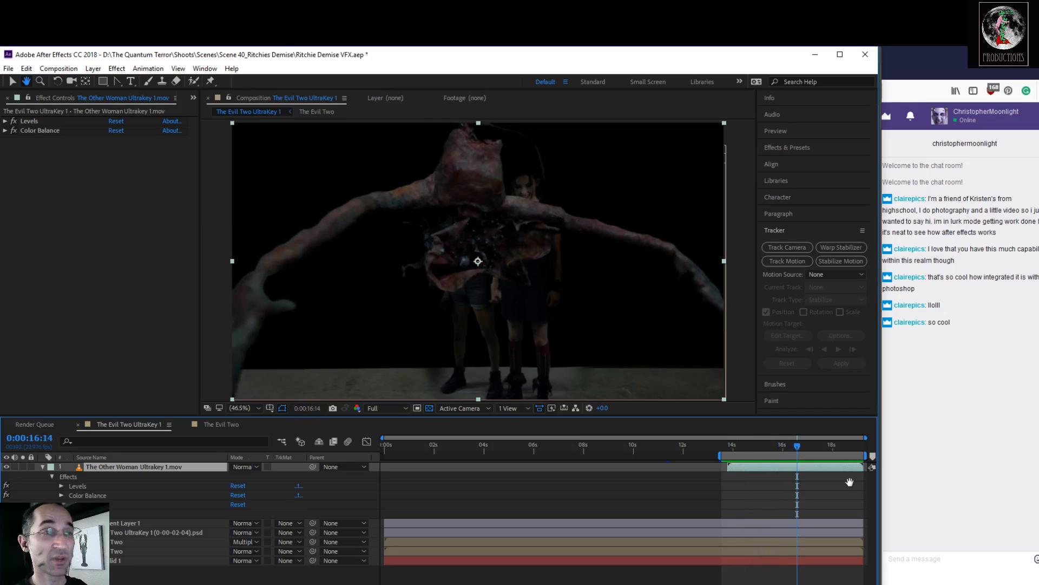